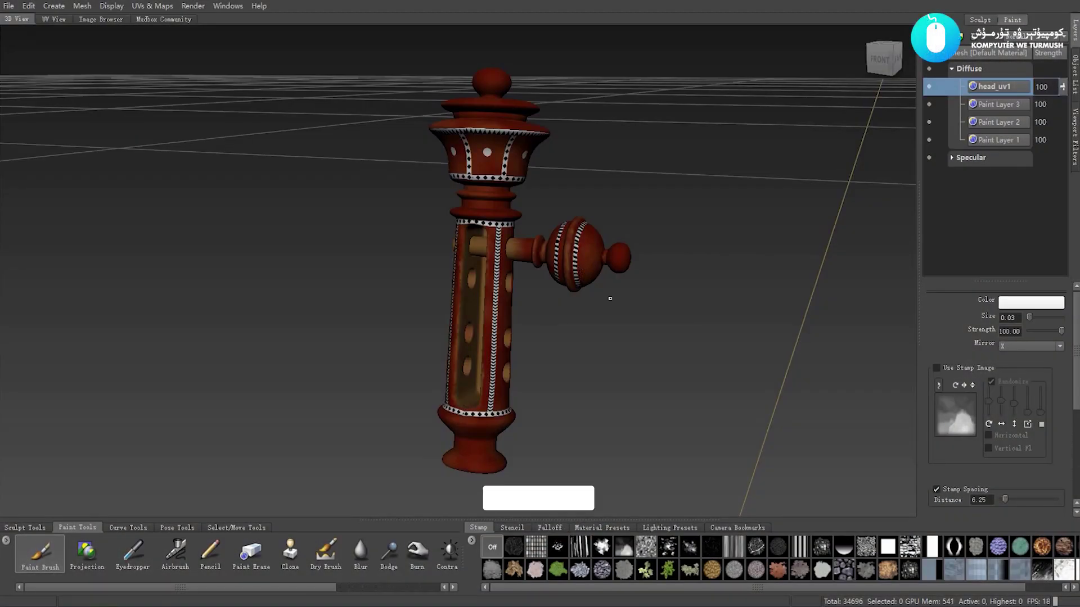
- Zoom in on the lower diamond band's seam and shrink the brush to a small size
mouse_move(617, 345)
left_mouse_down("alt")
mouse_move(560, 340)
mouse_move(571, 323)
mouse_move(609, 342)
left_mouse_up("alt")
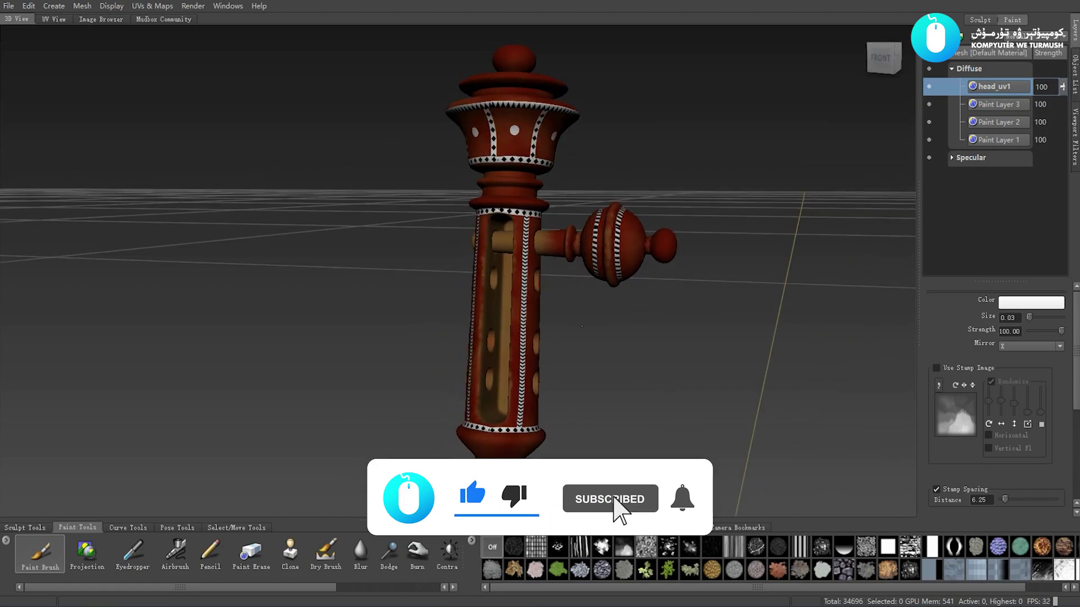
mouse_move(609, 342)
right_mouse_down("alt")
mouse_move(593, 365)
mouse_move(554, 264)
right_mouse_up("alt")
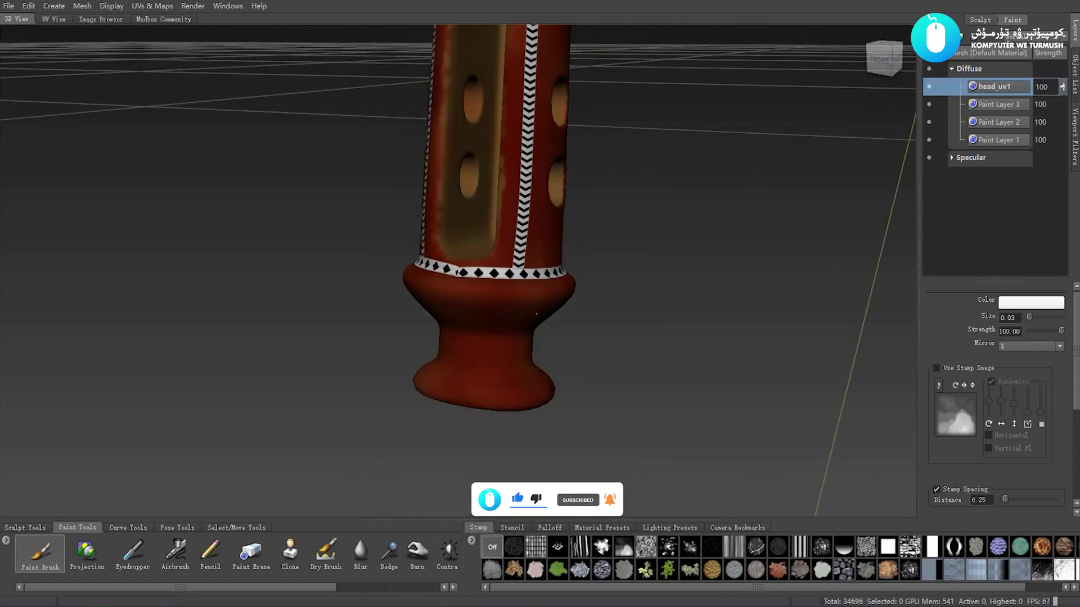
mouse_move(540, 224)
left_mouse_down("alt")
mouse_move(568, 320)
mouse_move(580, 281)
left_mouse_up("alt")
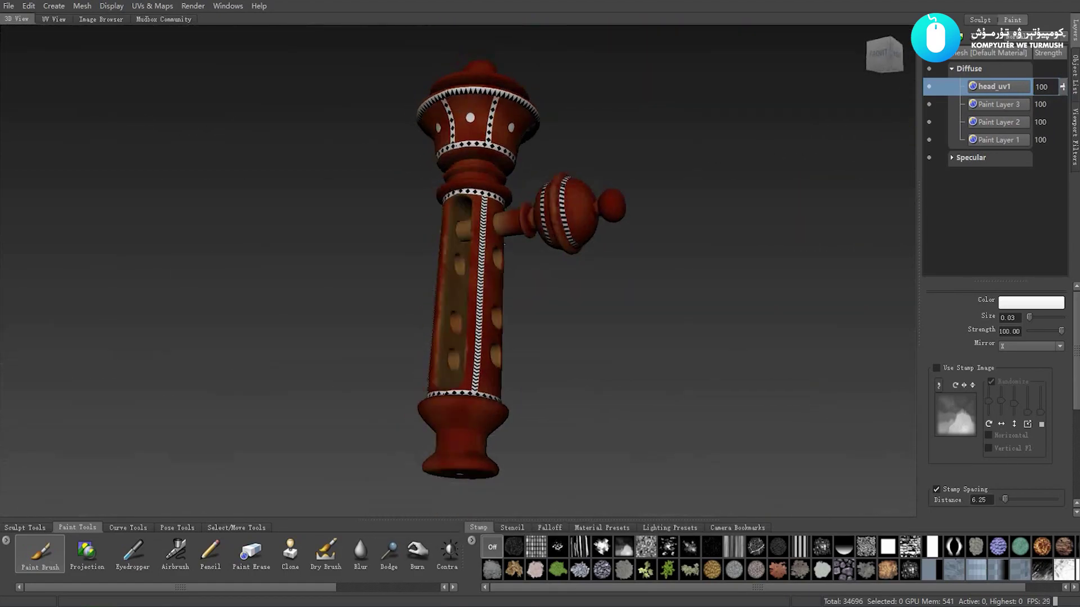
mouse_move(579, 281)
right_mouse_down("alt")
mouse_move(562, 314)
mouse_move(519, 332)
right_mouse_up("alt")
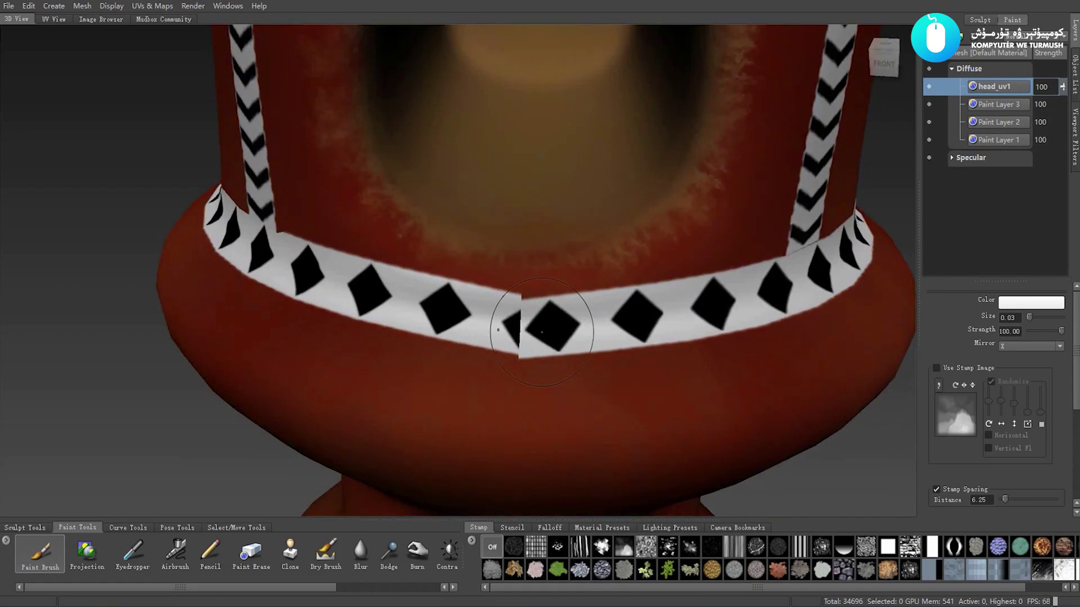
right_click_drag(519, 332, 531, 320, "alt")
left_click_drag(532, 320, 532, 329)
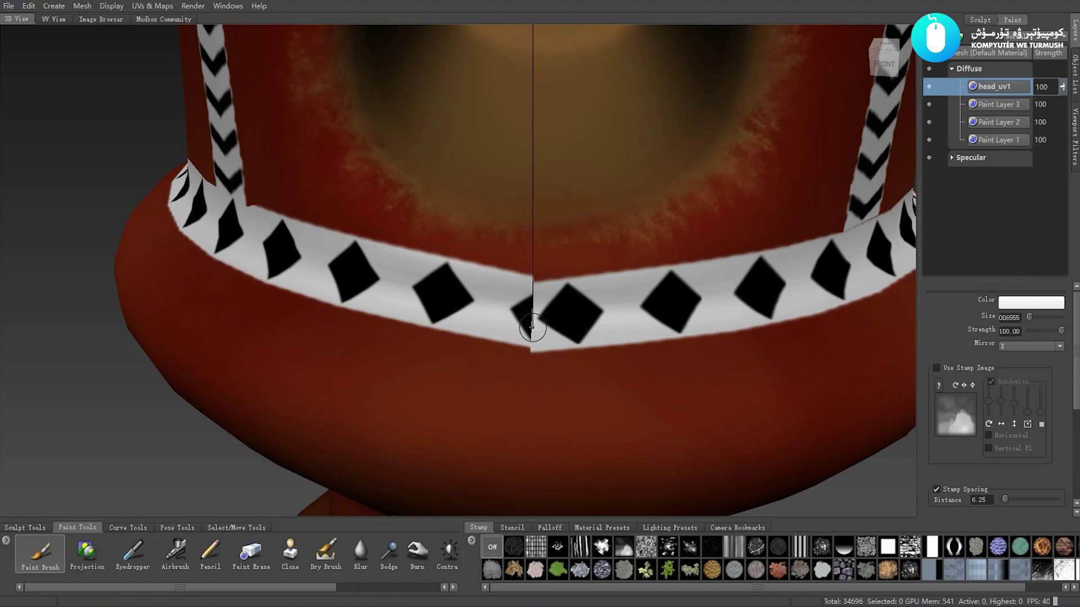
mouse_move(532, 326)
right_mouse_down("alt")
mouse_move(485, 302)
mouse_move(514, 331)
mouse_move(494, 313)
right_mouse_up("alt")
- Turn mirrored painting off and paint white over the cut diamond at the seam
left_click(1020, 348)
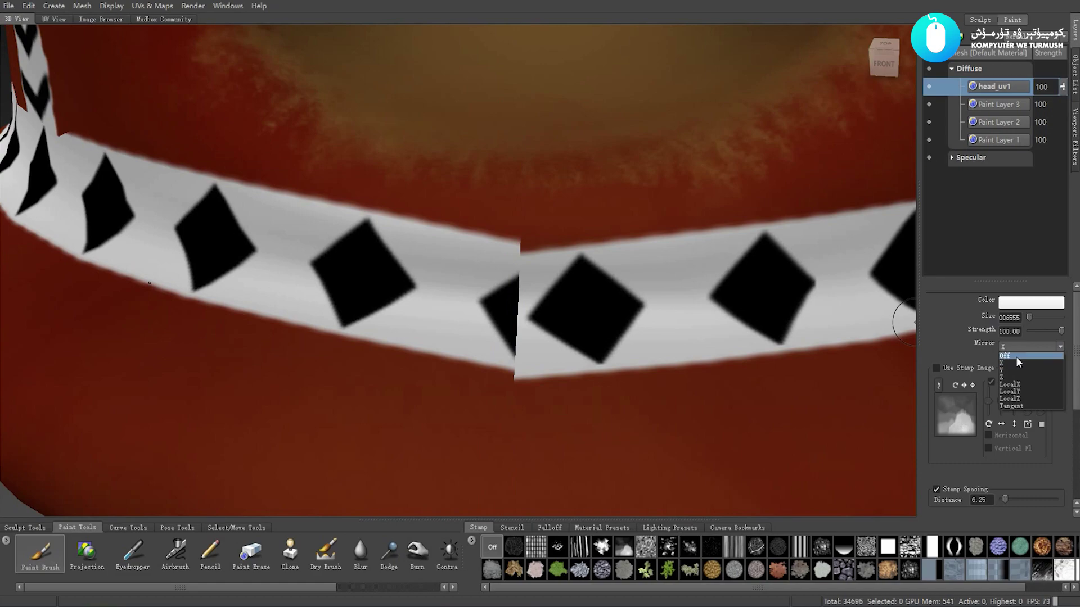
left_click(1016, 357)
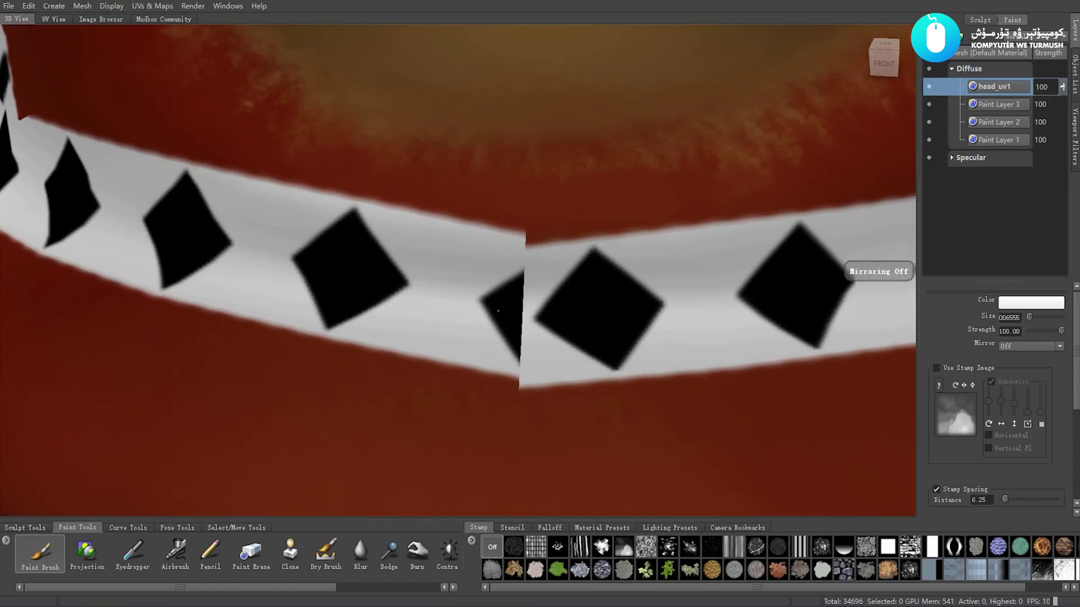
mouse_move(489, 298)
left_mouse_down()
mouse_move(513, 281)
mouse_move(499, 325)
mouse_move(511, 352)
left_mouse_up()
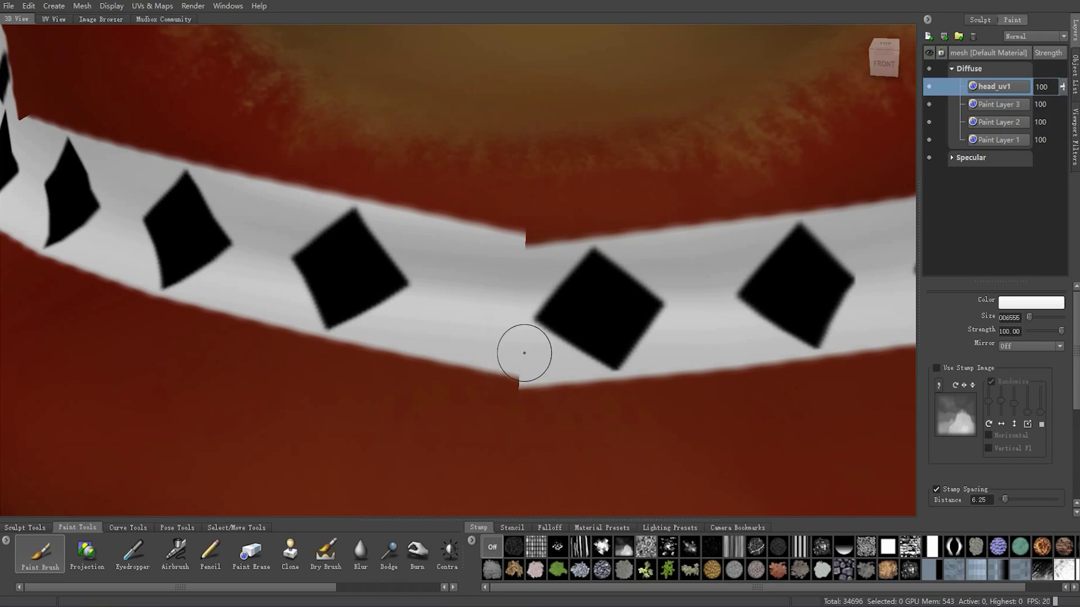
left_click(531, 220)
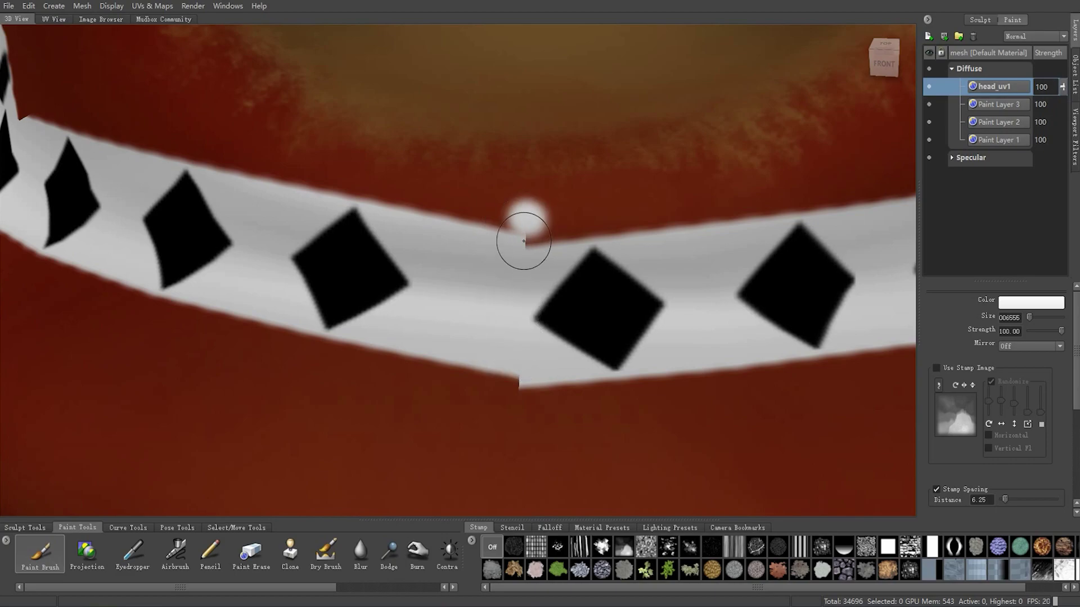
key("ctrl+z")
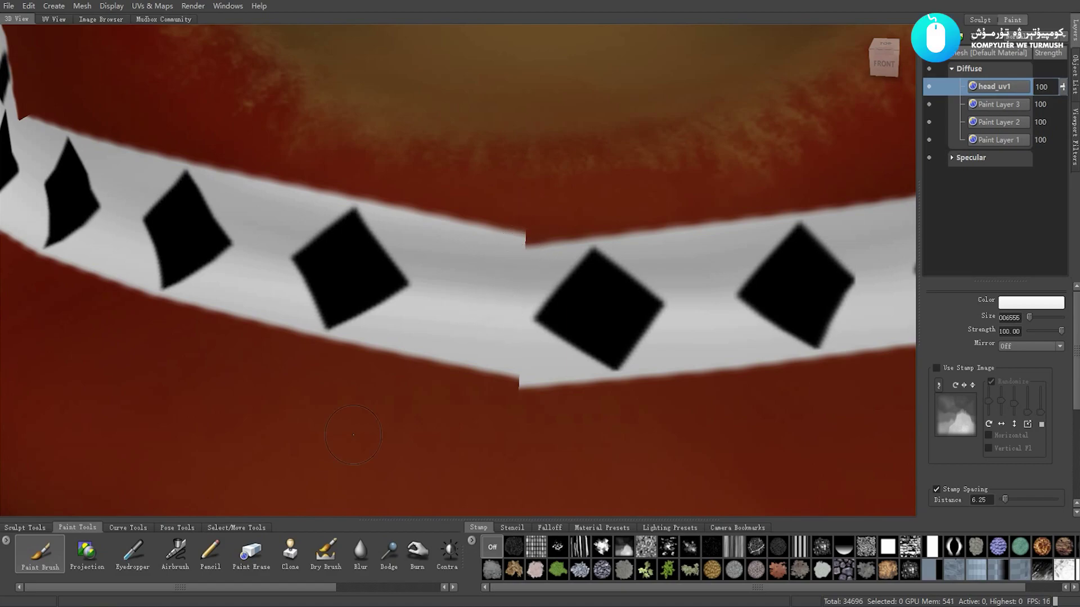
- Erase the white overspill below the band and fill the red notch in its top edge white
left_click(254, 562)
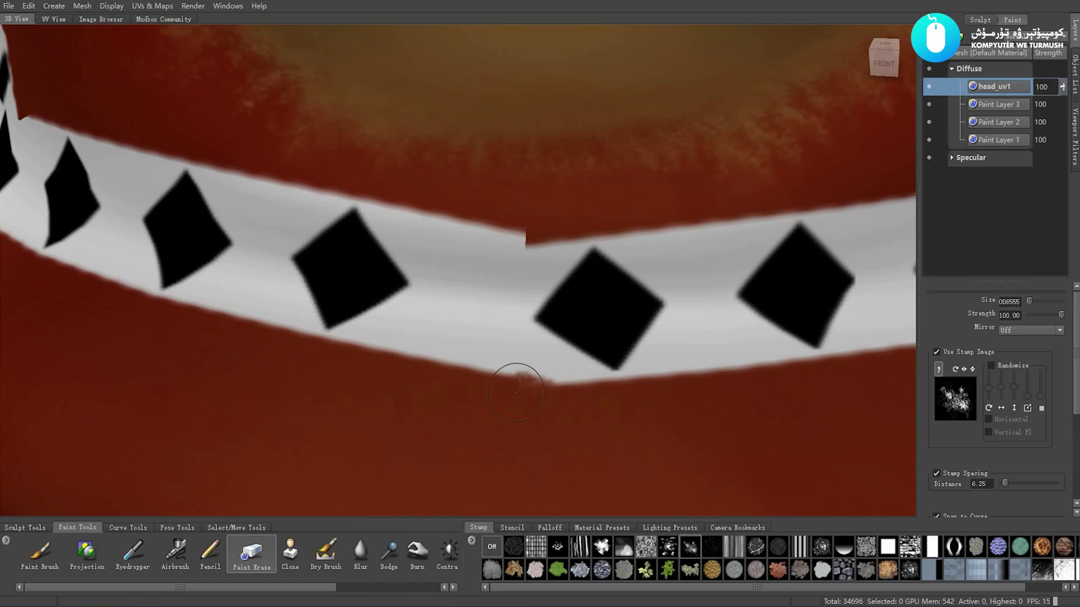
mouse_move(518, 400)
left_mouse_down()
mouse_move(502, 400)
mouse_move(507, 387)
mouse_move(541, 380)
left_mouse_up()
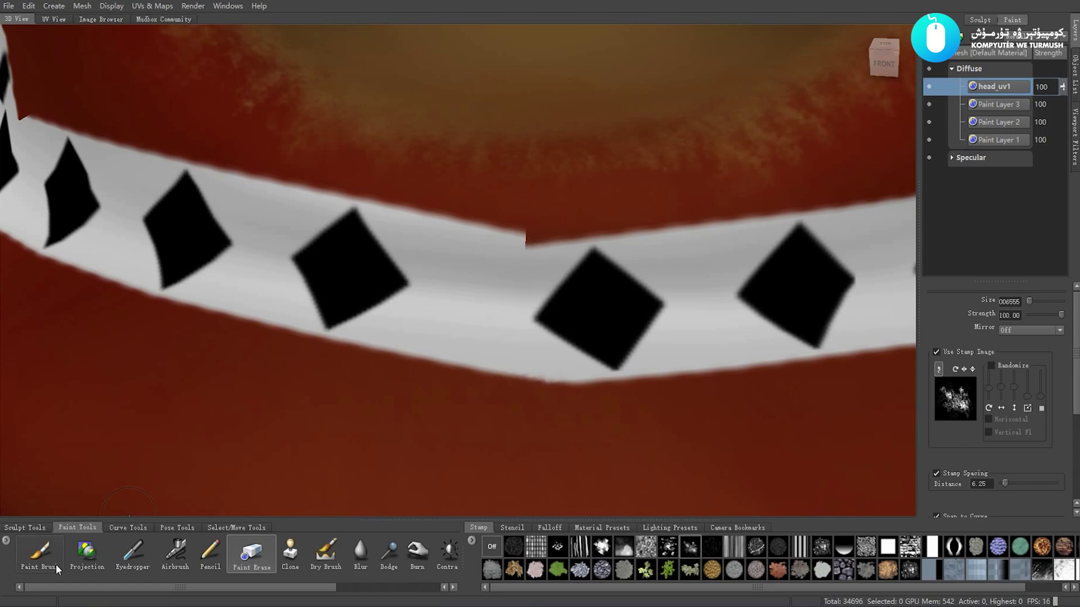
left_click(39, 554)
mouse_move(535, 253)
left_mouse_down()
mouse_move(517, 257)
mouse_move(542, 257)
left_mouse_up()
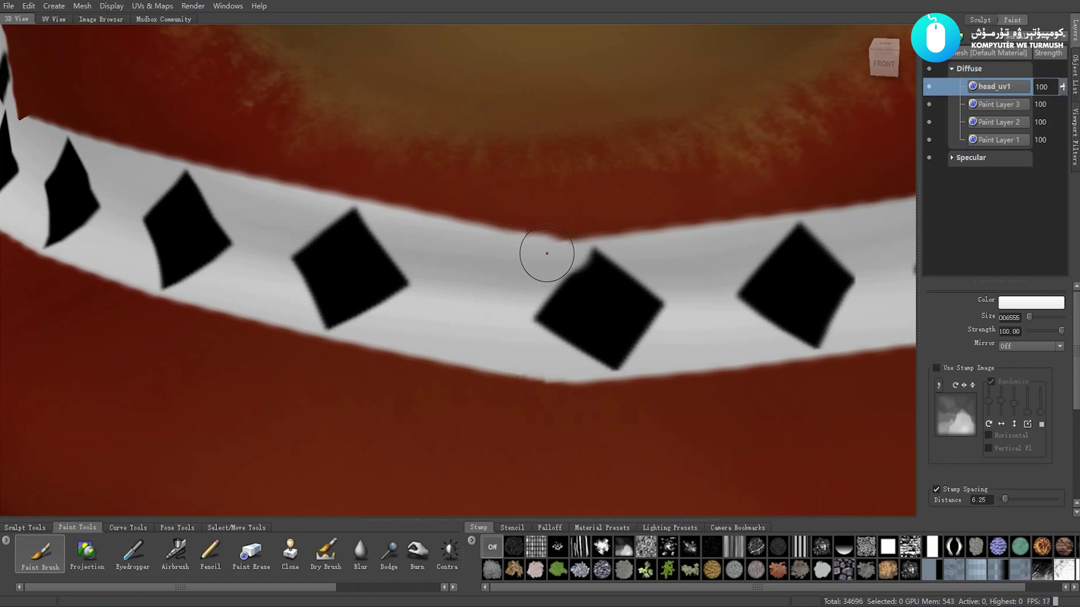
left_click_drag(542, 254, 513, 247)
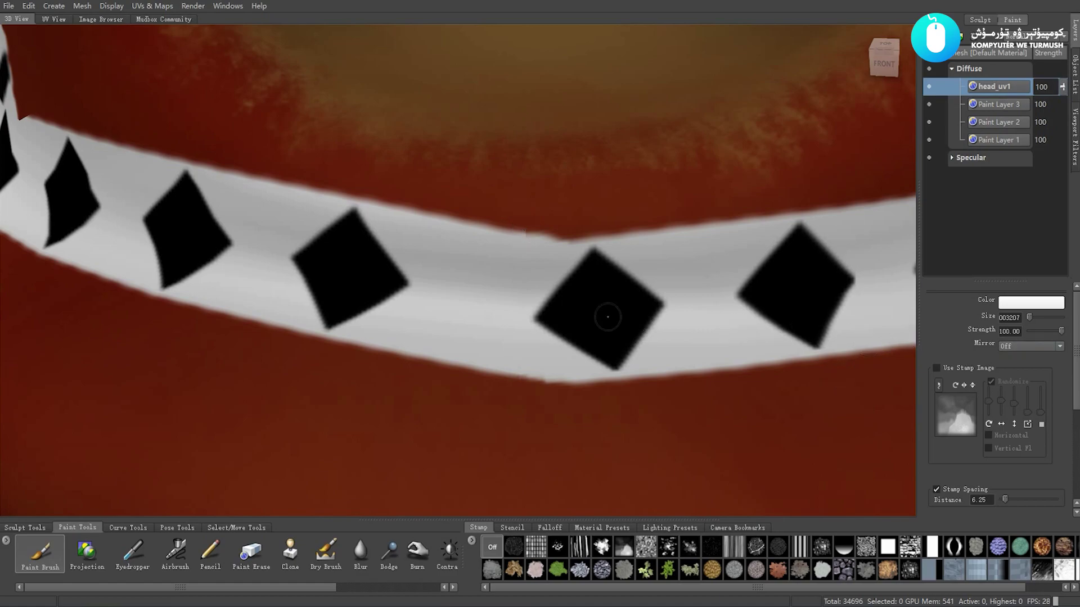
middle_click_drag(510, 267, 551, 217, "alt")
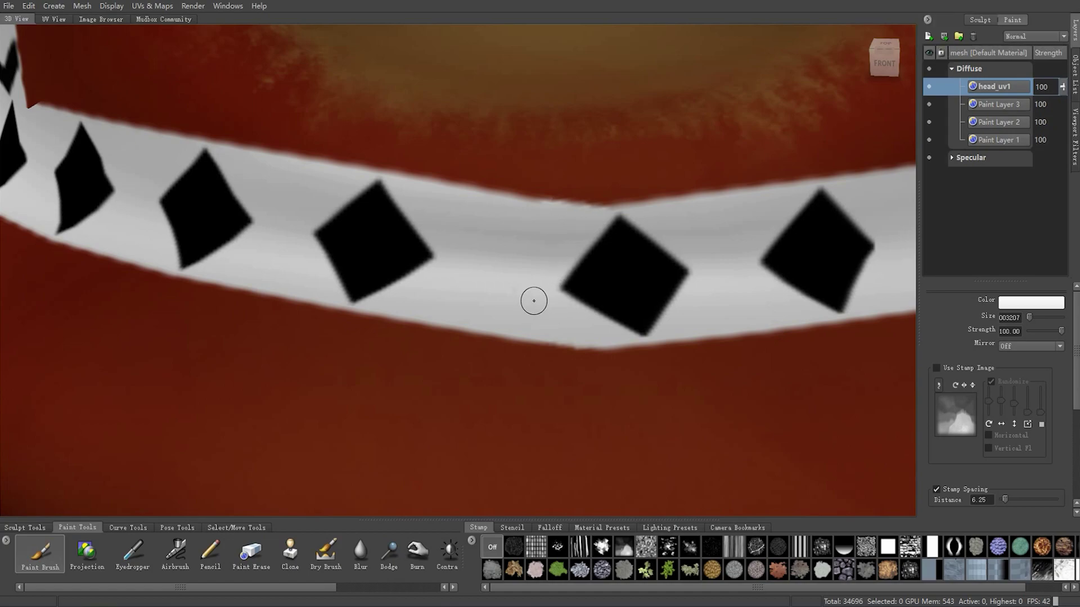
mouse_move(534, 301)
right_mouse_down("alt")
mouse_move(485, 267)
mouse_move(495, 281)
right_mouse_up("alt")
left_click_drag(495, 281, 457, 322, "alt")
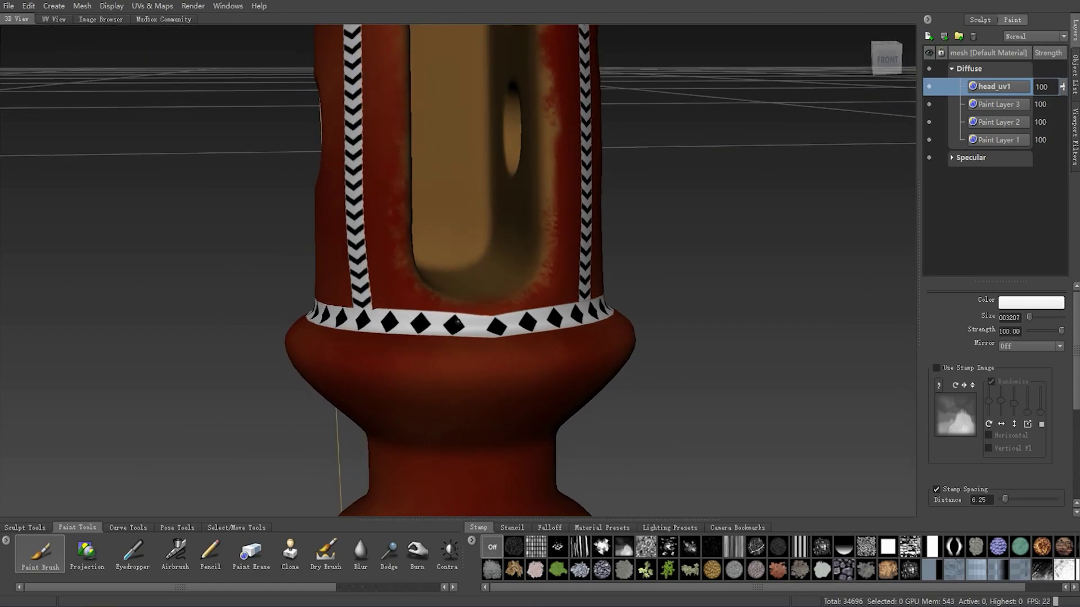
- Paint the black diamond fragment at the seam of the band above the arch white
left_click_drag(559, 350, 479, 257, "alt")
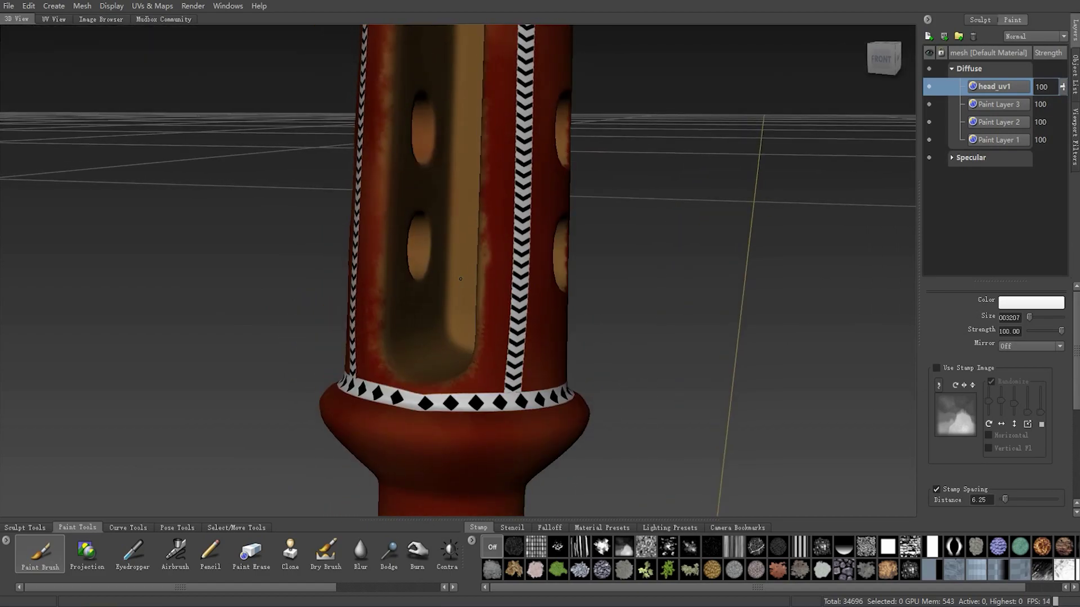
mouse_move(479, 257)
left_mouse_down("alt")
mouse_move(455, 151)
mouse_move(468, 287)
left_mouse_up("alt")
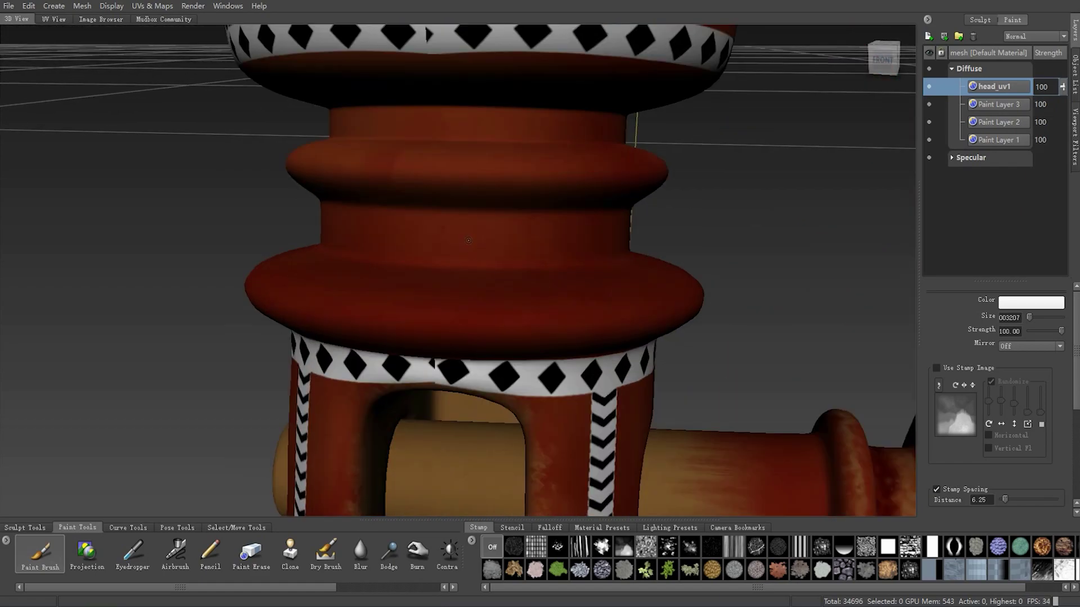
left_click_drag(468, 241, 520, 272, "alt")
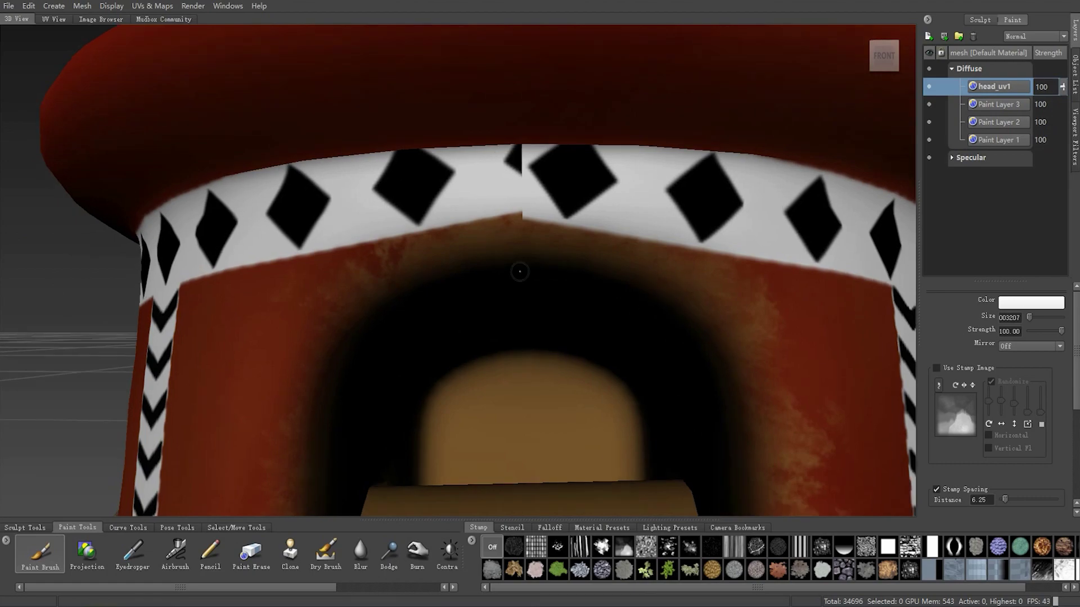
right_click_drag(520, 272, 547, 255, "alt")
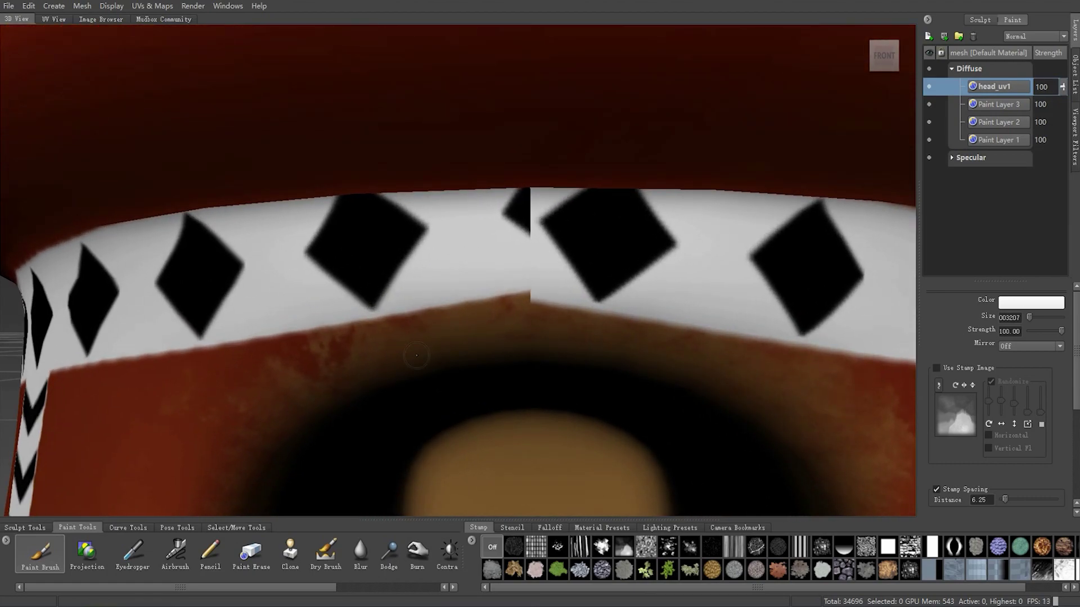
mouse_move(494, 281)
right_mouse_down("alt")
mouse_move(528, 265)
mouse_move(528, 275)
right_mouse_up("alt")
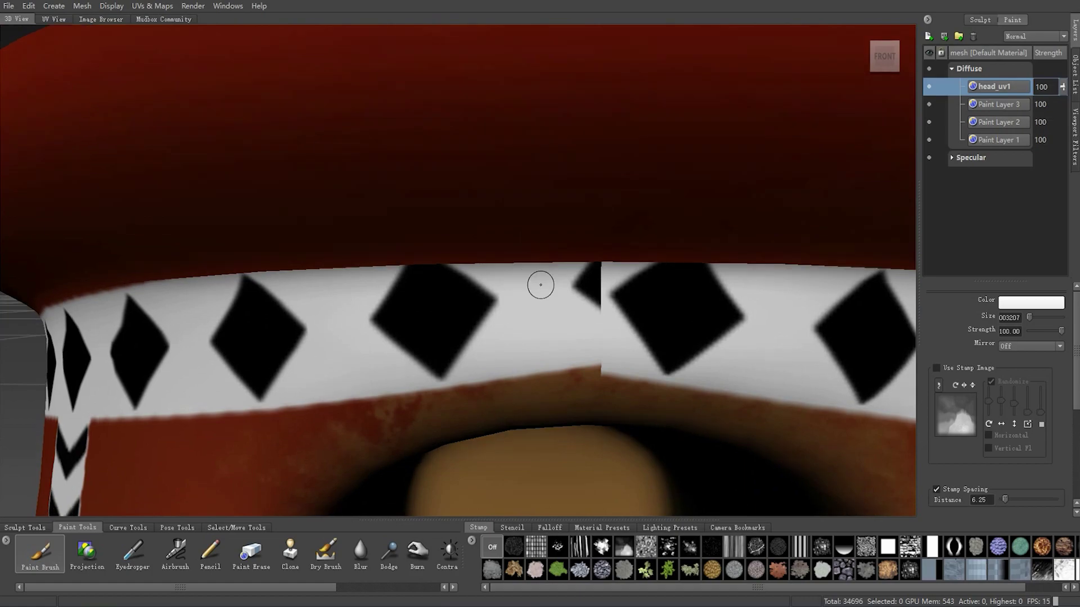
left_click_drag(527, 275, 646, 332, "alt")
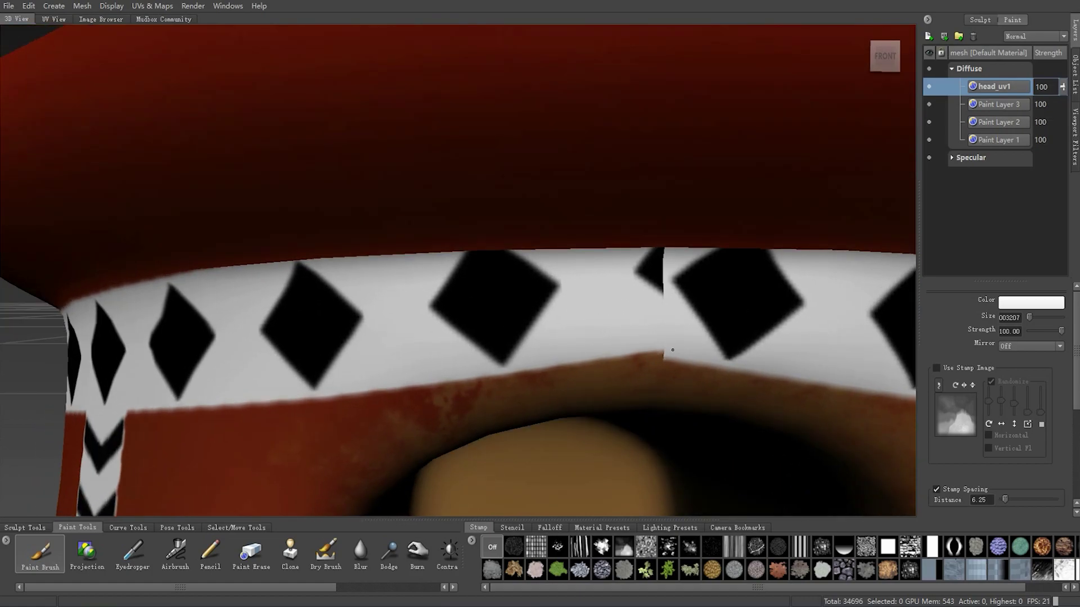
mouse_move(635, 334)
left_mouse_down("alt")
mouse_move(646, 320)
mouse_move(614, 325)
left_mouse_up("alt")
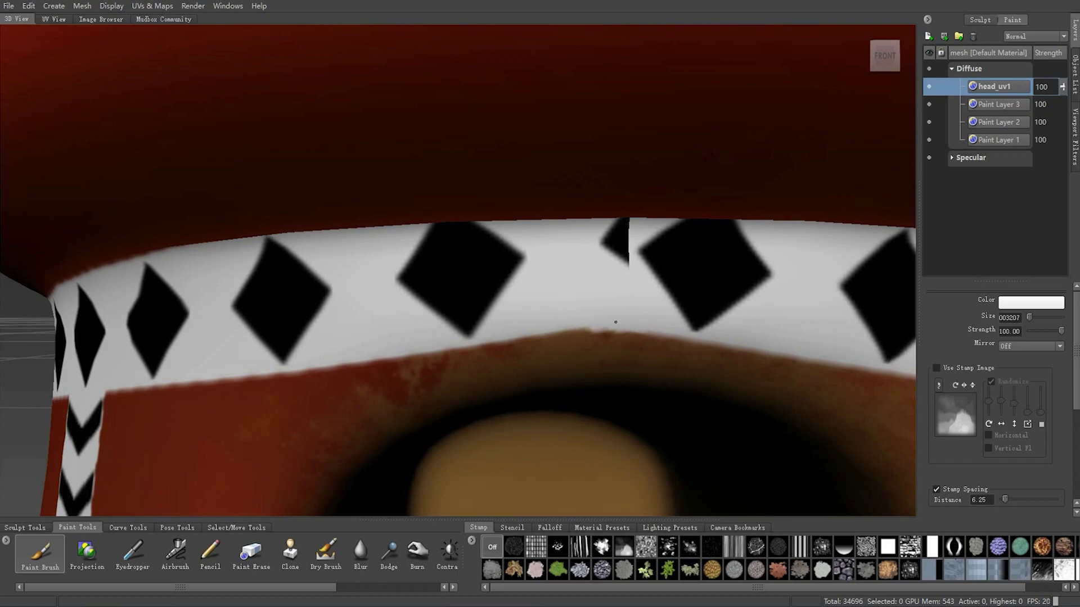
mouse_move(610, 239)
left_mouse_down()
mouse_move(622, 265)
mouse_move(609, 224)
left_mouse_up()
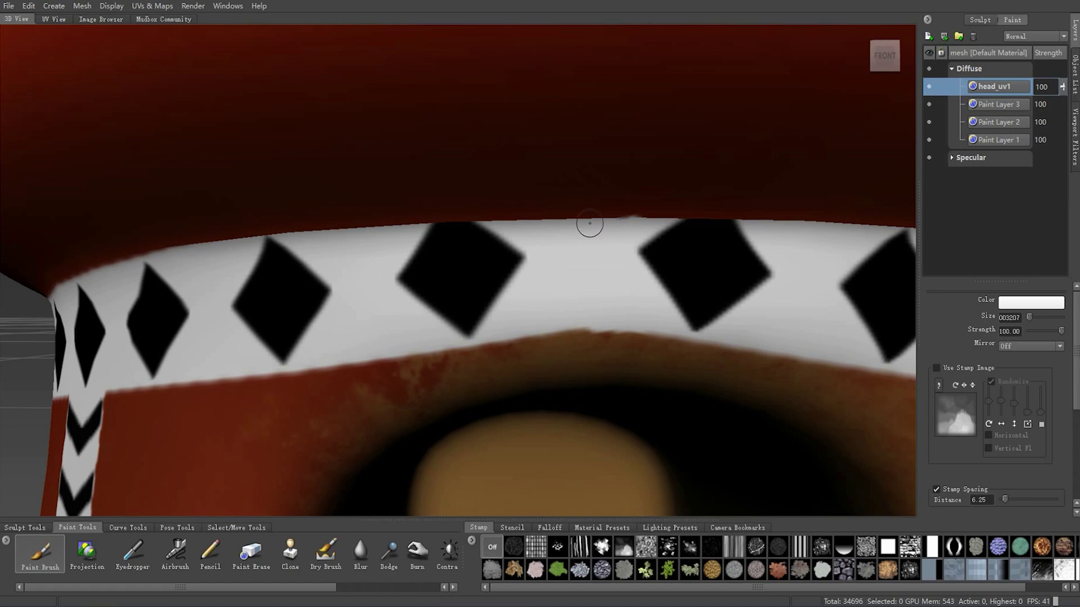
left_click_drag(585, 253, 572, 367, "alt")
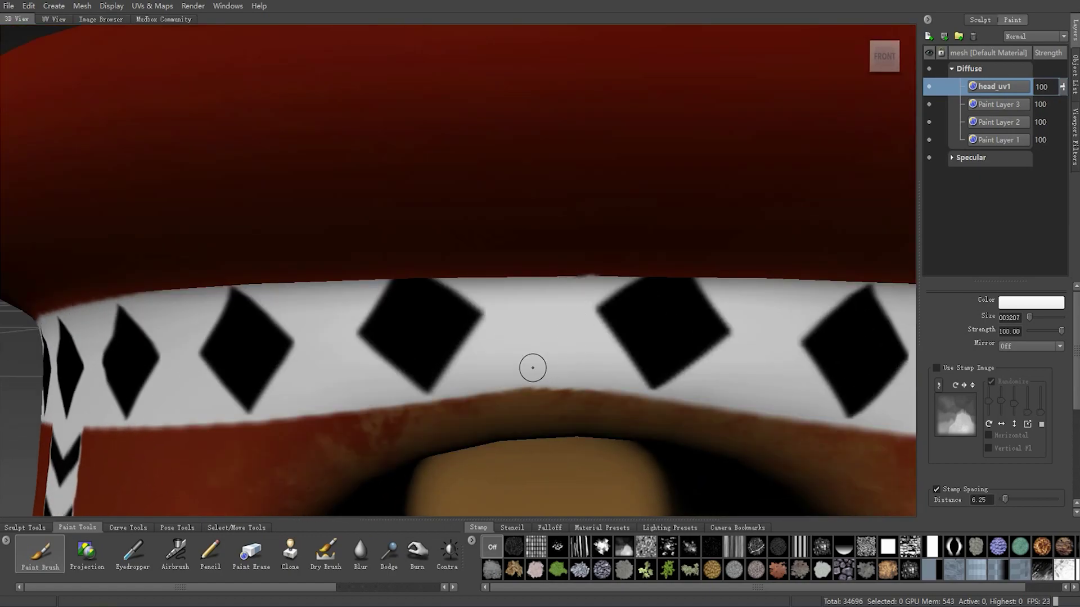
right_click_drag(533, 368, 274, 226, "alt")
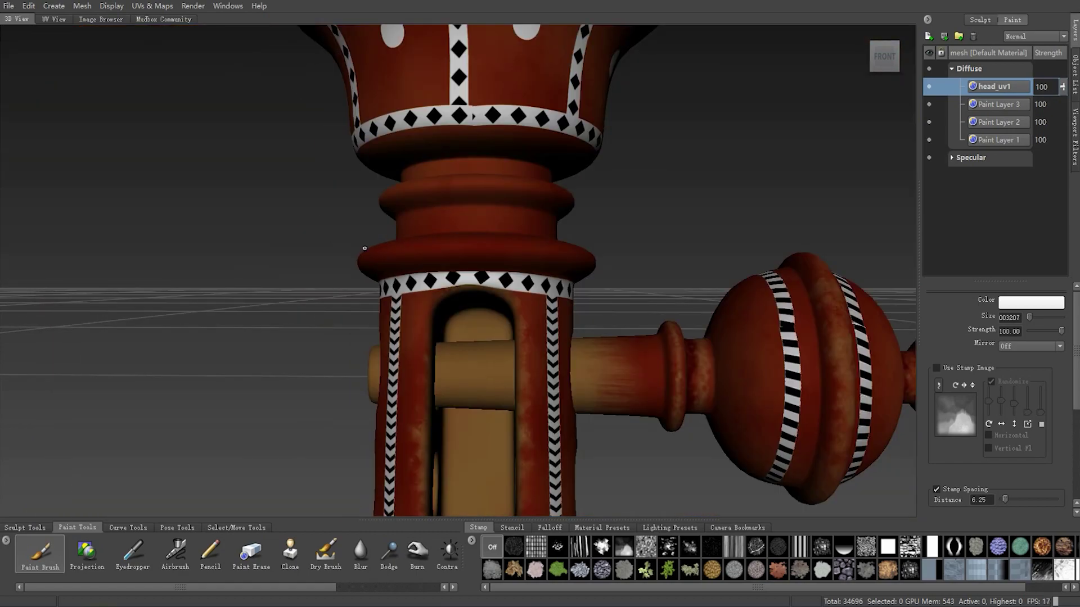
- Paint white over the black triangle at the seam of the band under the top piece
mouse_move(512, 162)
right_mouse_down("alt")
mouse_move(580, 221)
mouse_move(441, 202)
mouse_move(491, 236)
right_mouse_up("alt")
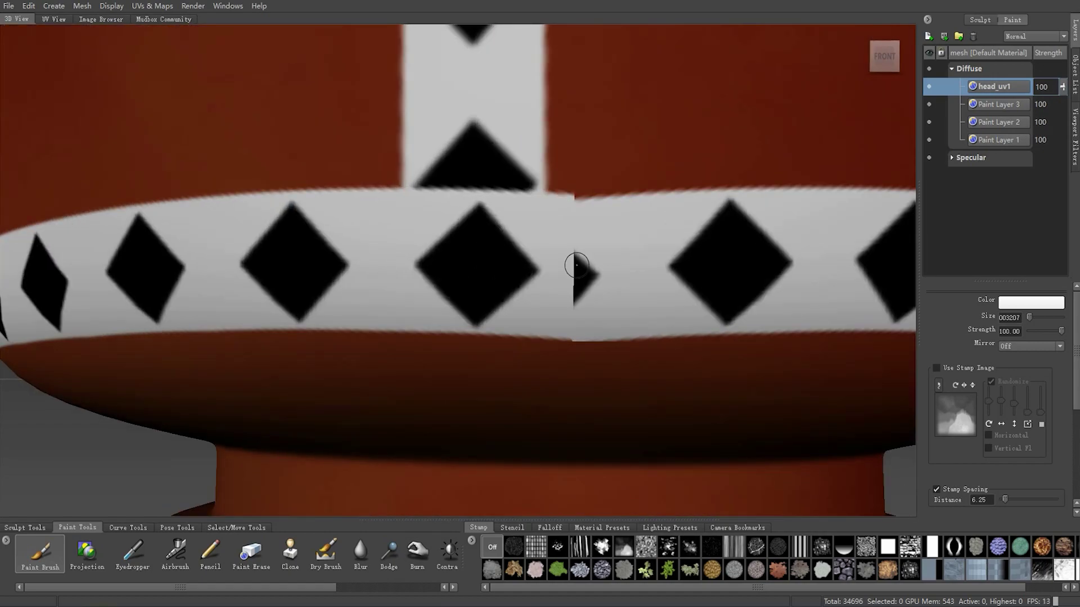
mouse_move(593, 263)
left_mouse_down()
mouse_move(582, 293)
mouse_move(582, 275)
left_mouse_up()
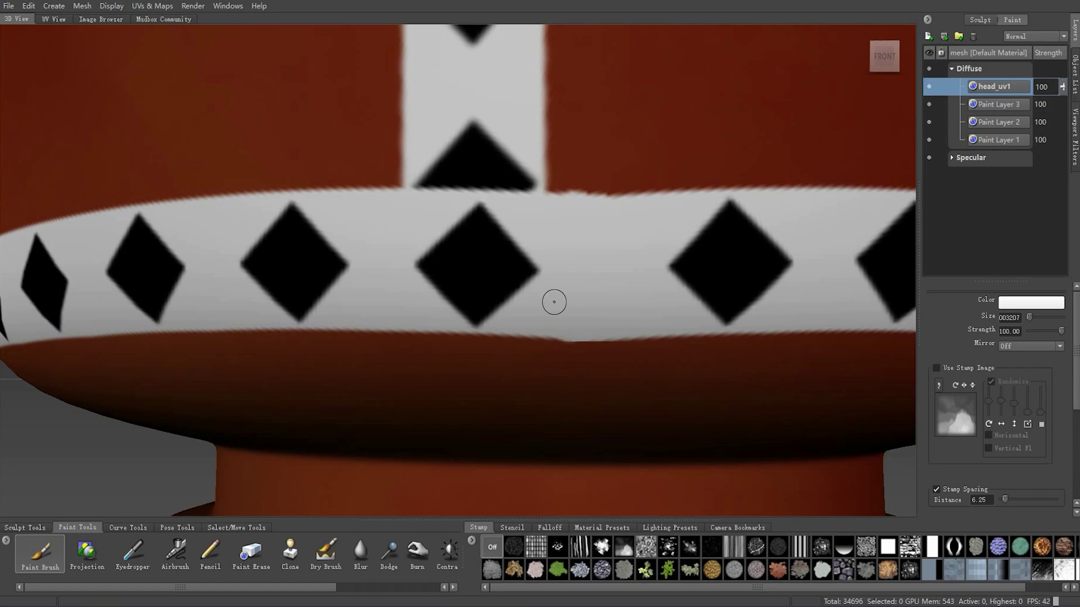
mouse_move(554, 302)
right_mouse_down("alt")
mouse_move(475, 249)
mouse_move(565, 353)
right_mouse_up("alt")
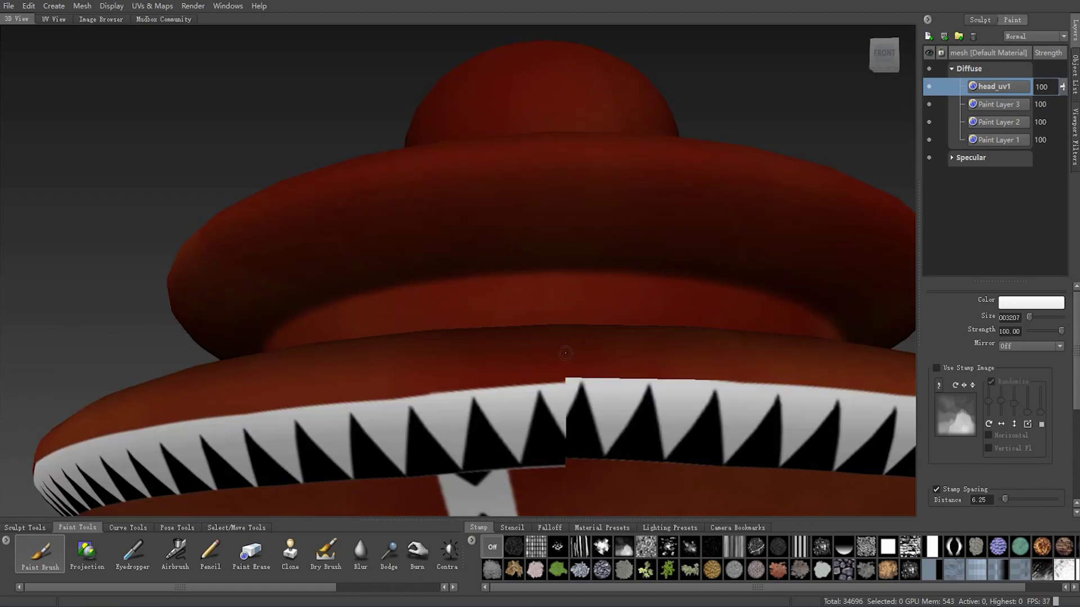
- Sample black from the zigzag teeth band and touch up its seam
mouse_move(566, 353)
left_mouse_down("alt")
mouse_move(566, 304)
mouse_move(611, 239)
left_mouse_up("alt")
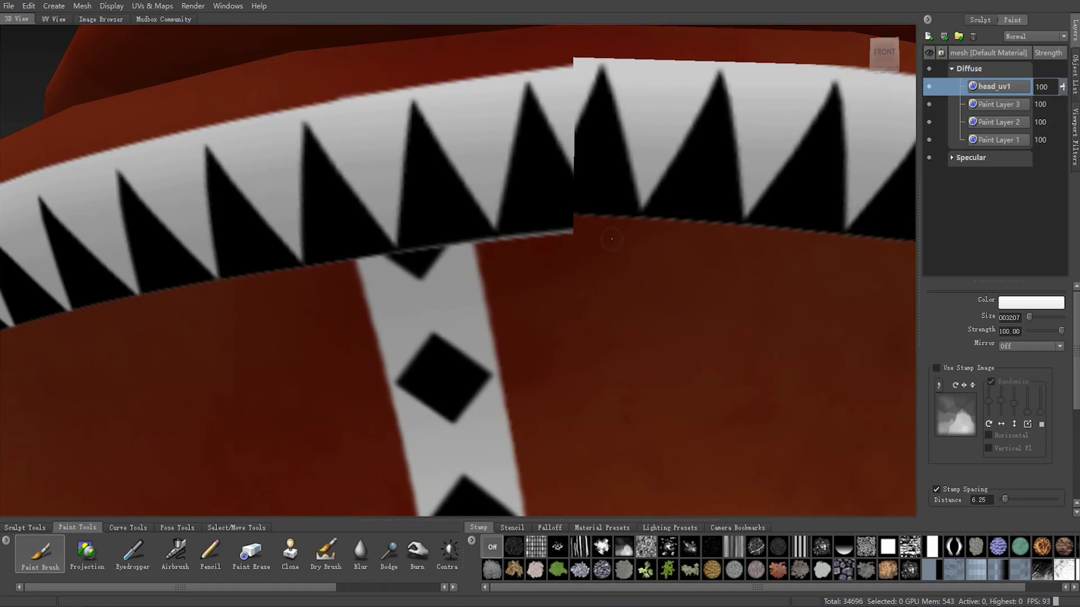
left_click(573, 214)
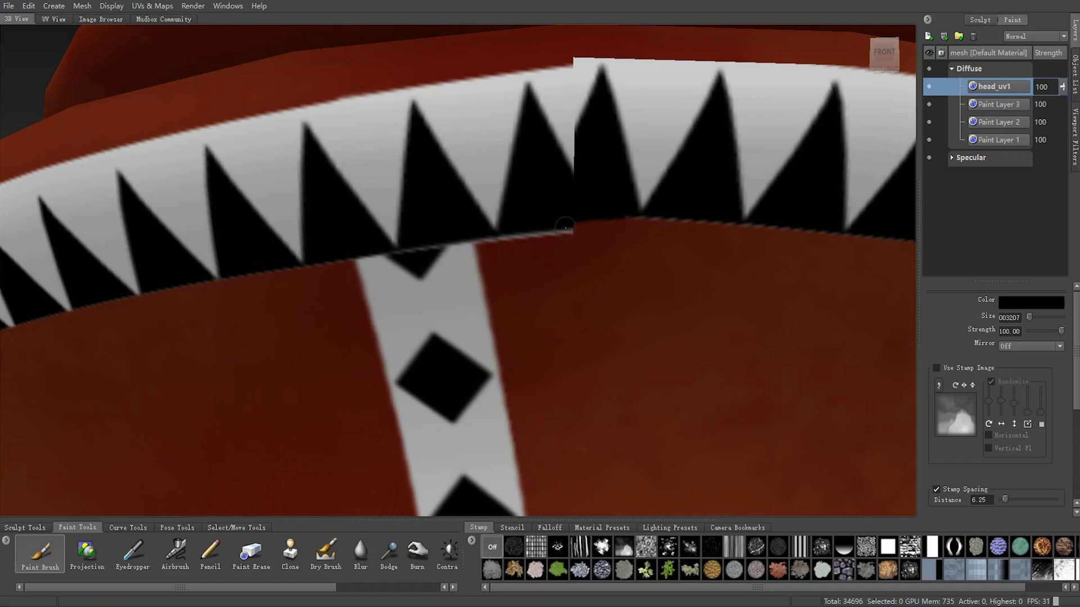
left_click(256, 568)
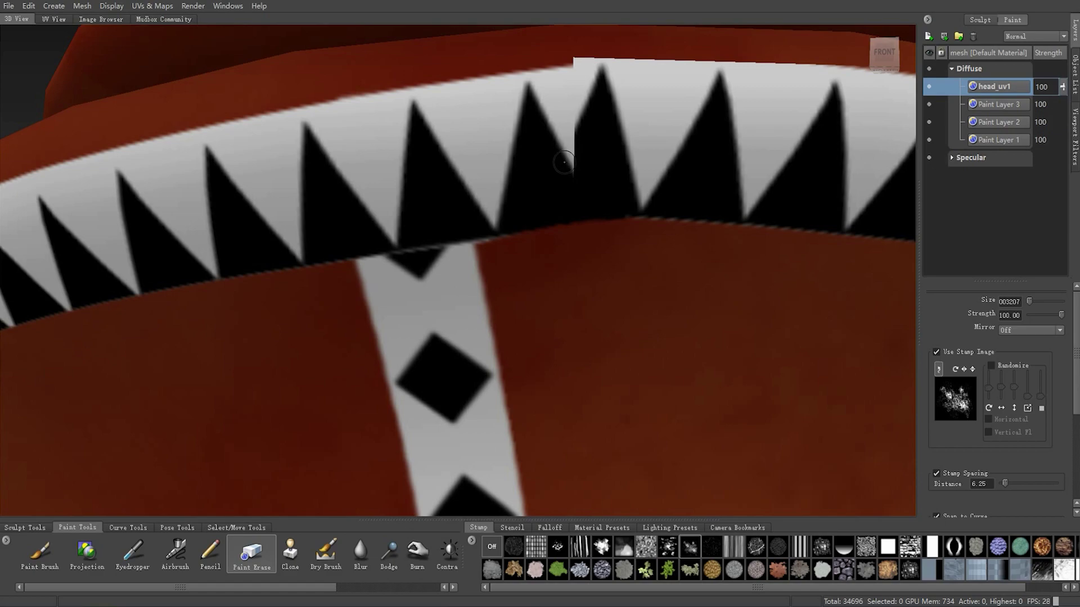
left_click(45, 559)
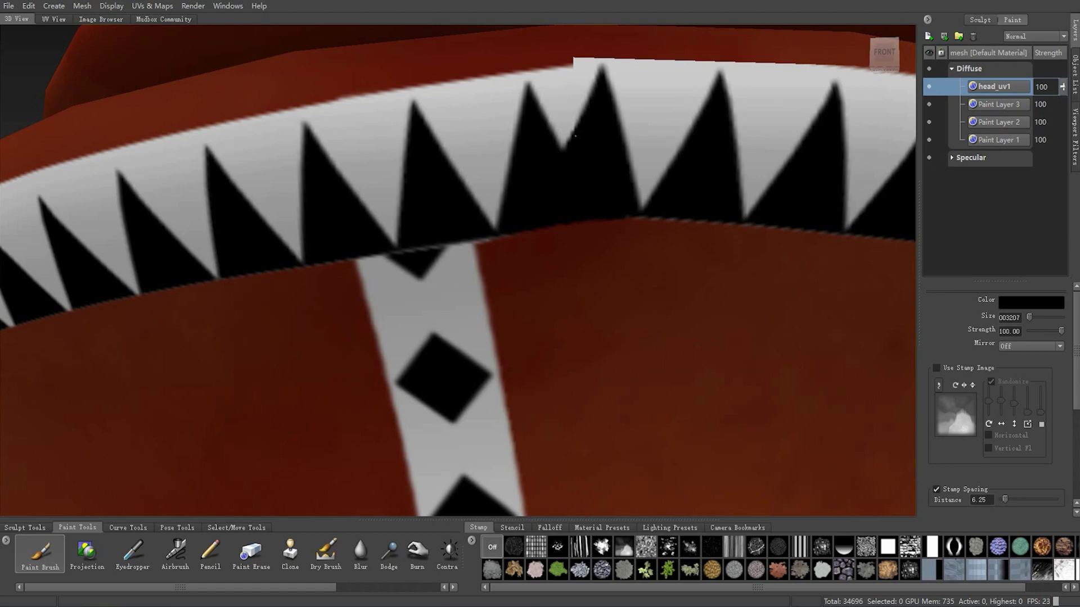
- Sample white, then erase the stray white patch on the zigzag band's top edge back to red
left_click_drag(576, 145, 555, 185, "alt")
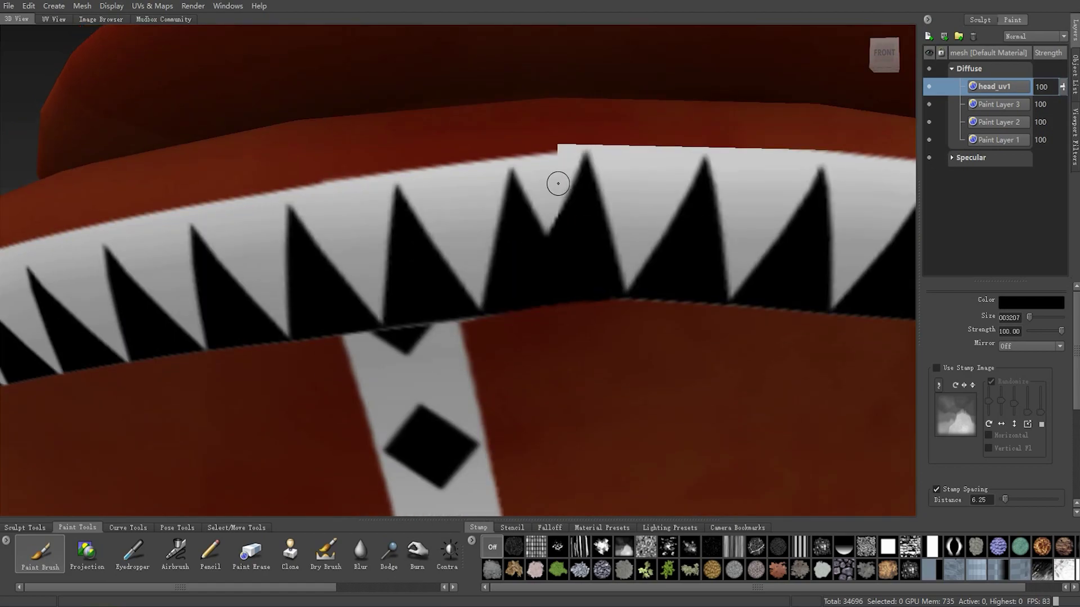
key("i")
left_click(548, 174)
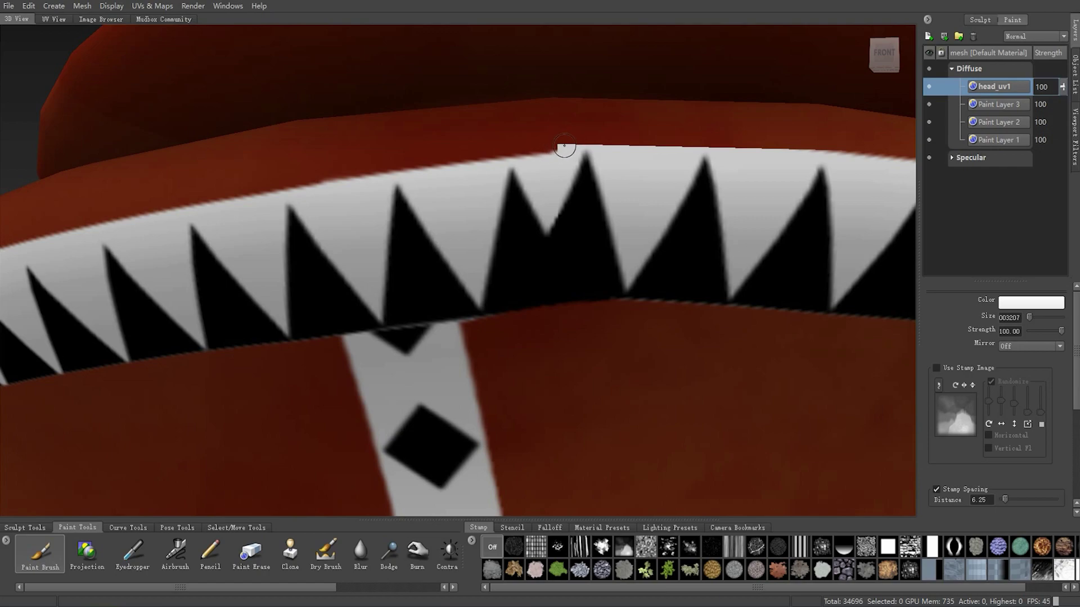
left_click(250, 554)
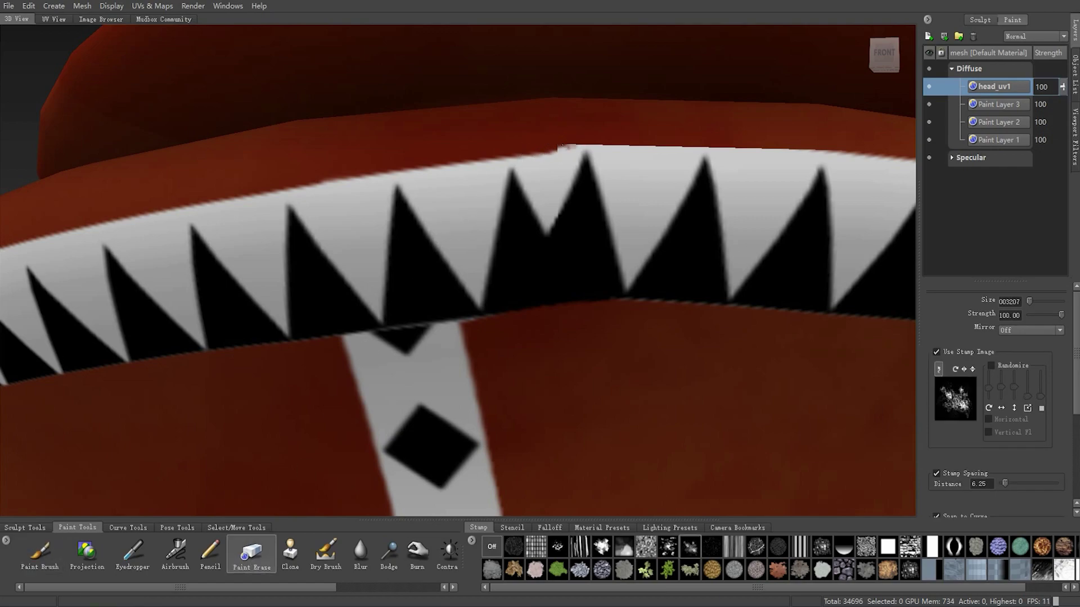
left_click_drag(562, 145, 556, 145)
mouse_move(592, 224)
right_mouse_down("alt")
mouse_move(468, 254)
mouse_move(427, 293)
right_mouse_up("alt")
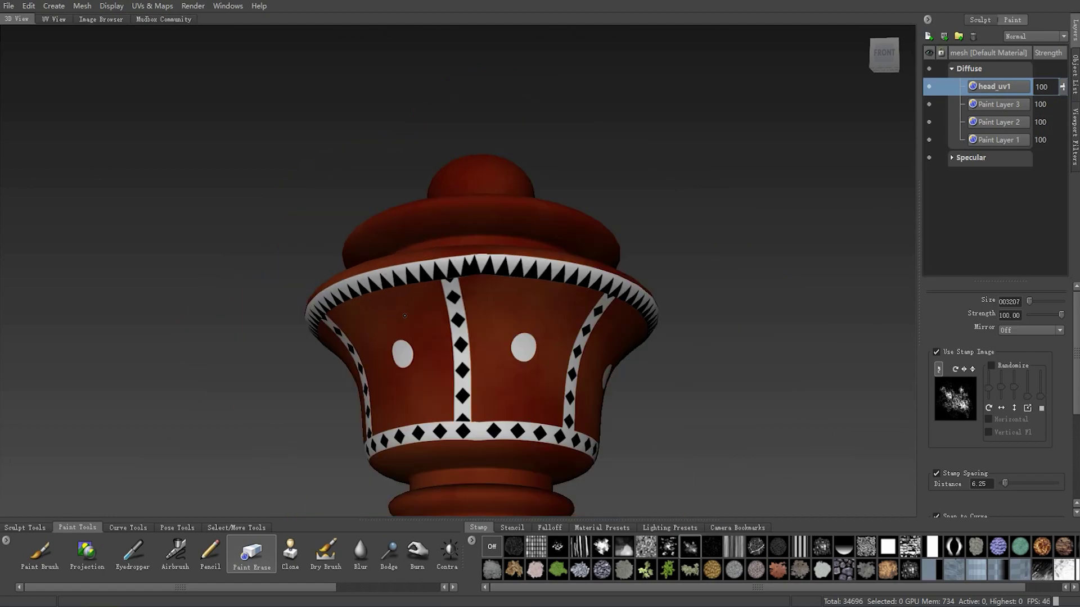
- Bring the side knob's striped bands into close view, centred on the stripe seam
left_click_drag(428, 292, 404, 337, "alt")
right_click_drag(405, 338, 415, 318, "alt")
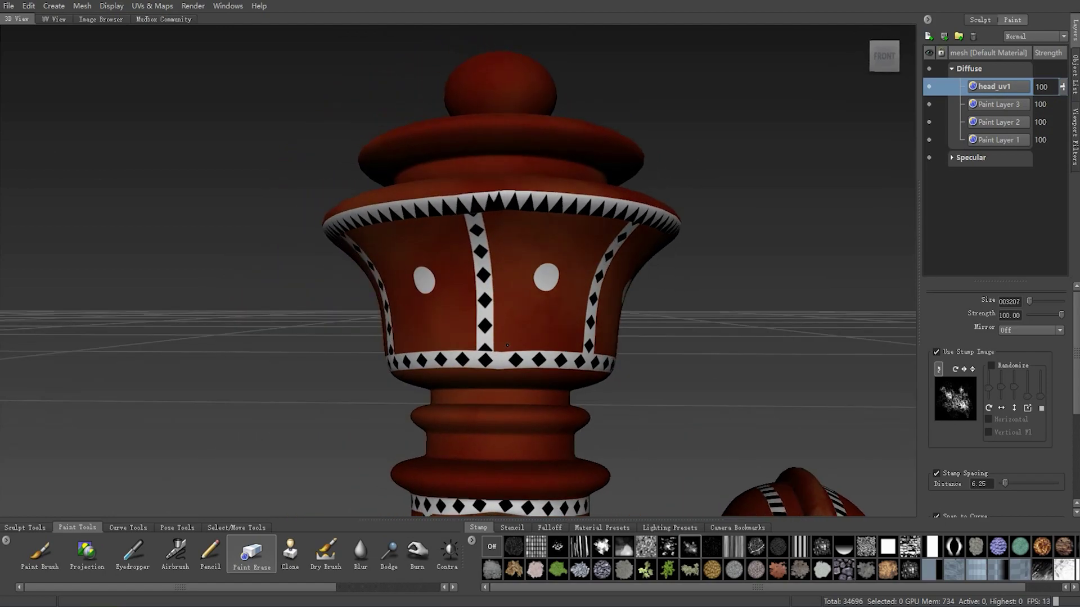
left_click_drag(470, 338, 562, 349, "alt")
mouse_move(563, 348)
right_mouse_down("alt")
mouse_move(655, 367)
mouse_move(534, 349)
right_mouse_up("alt")
mouse_move(534, 348)
left_mouse_down("alt")
mouse_move(412, 330)
mouse_move(450, 360)
left_mouse_up("alt")
right_click_drag(450, 360, 497, 397, "alt")
left_click_drag(497, 397, 498, 366, "alt")
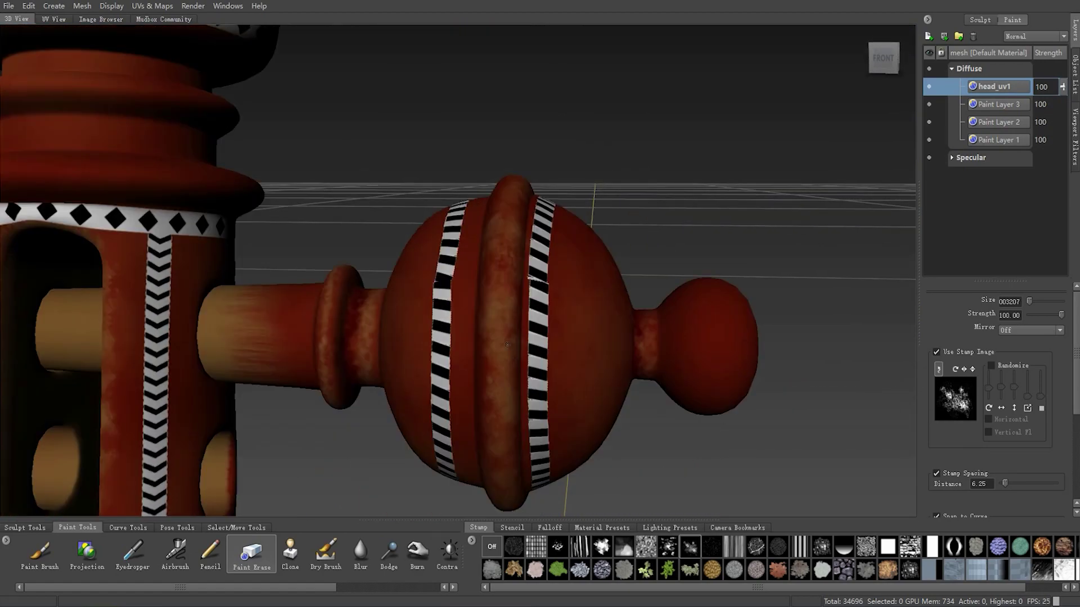
mouse_move(498, 365)
right_mouse_down("alt")
mouse_move(497, 336)
mouse_move(483, 360)
right_mouse_up("alt")
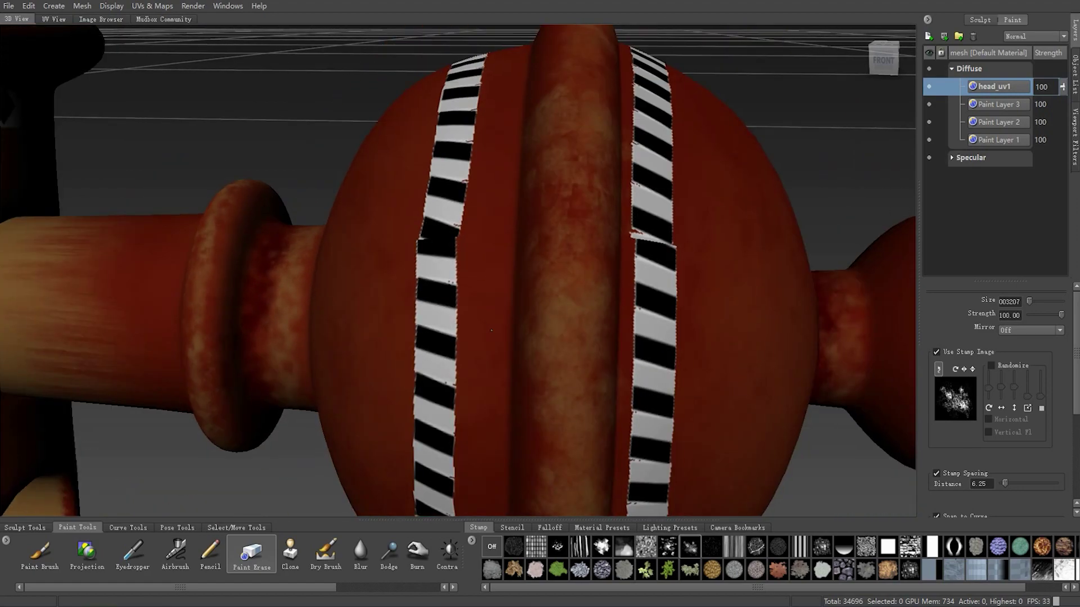
left_click_drag(484, 360, 467, 349, "alt")
mouse_move(467, 348)
right_mouse_down("alt")
mouse_move(456, 329)
mouse_move(454, 338)
right_mouse_up("alt")
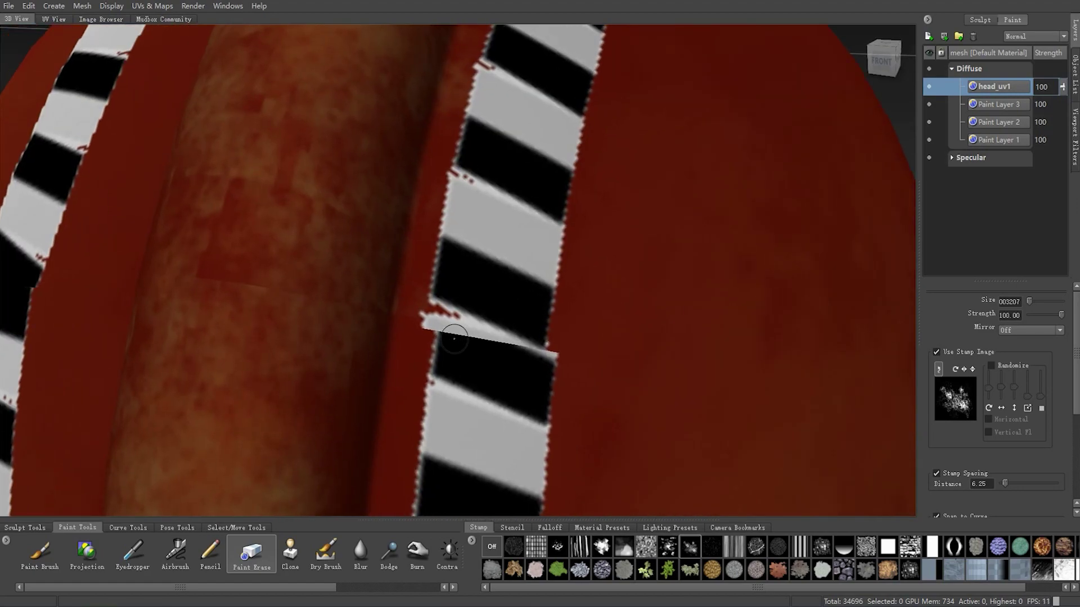
middle_click_drag(437, 321, 417, 292, "alt")
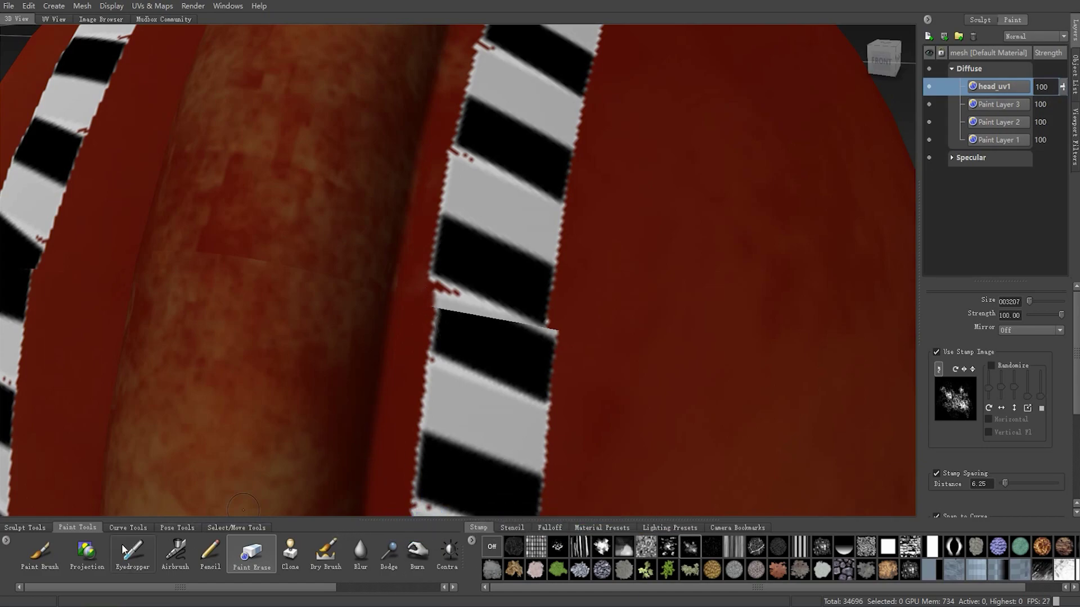
- Sample black and paint over the white stripe edge at the knob band's seam
left_click(40, 551)
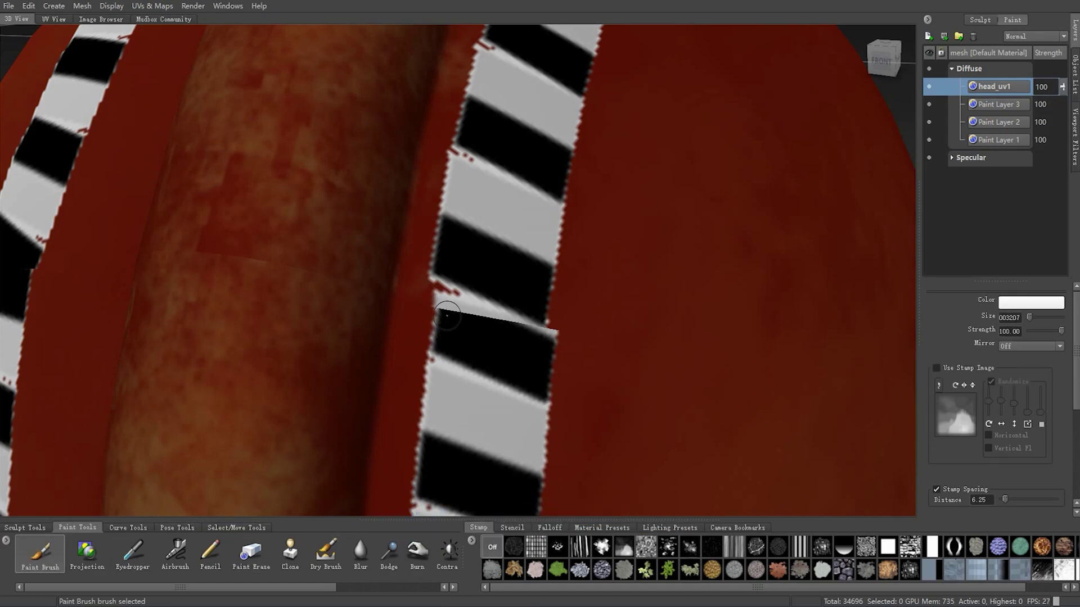
left_click(512, 337)
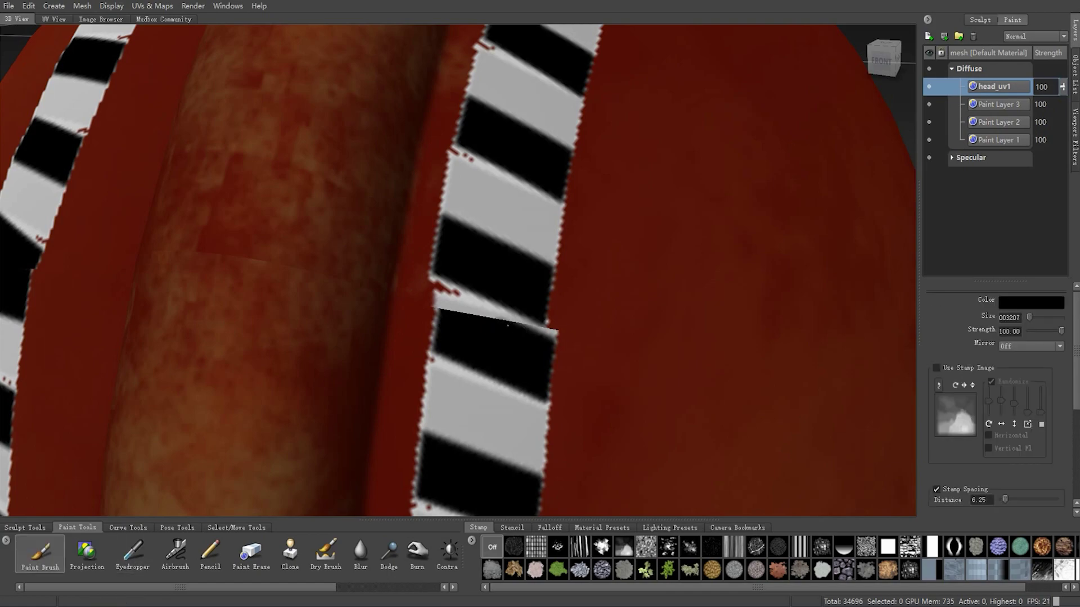
left_click_drag(508, 325, 441, 298)
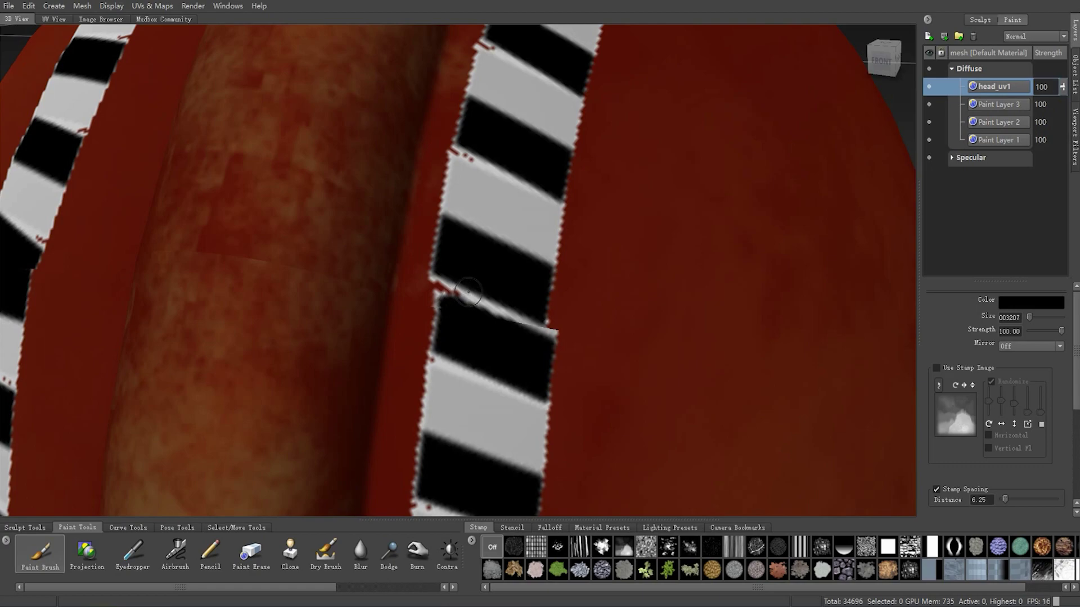
left_click(518, 209)
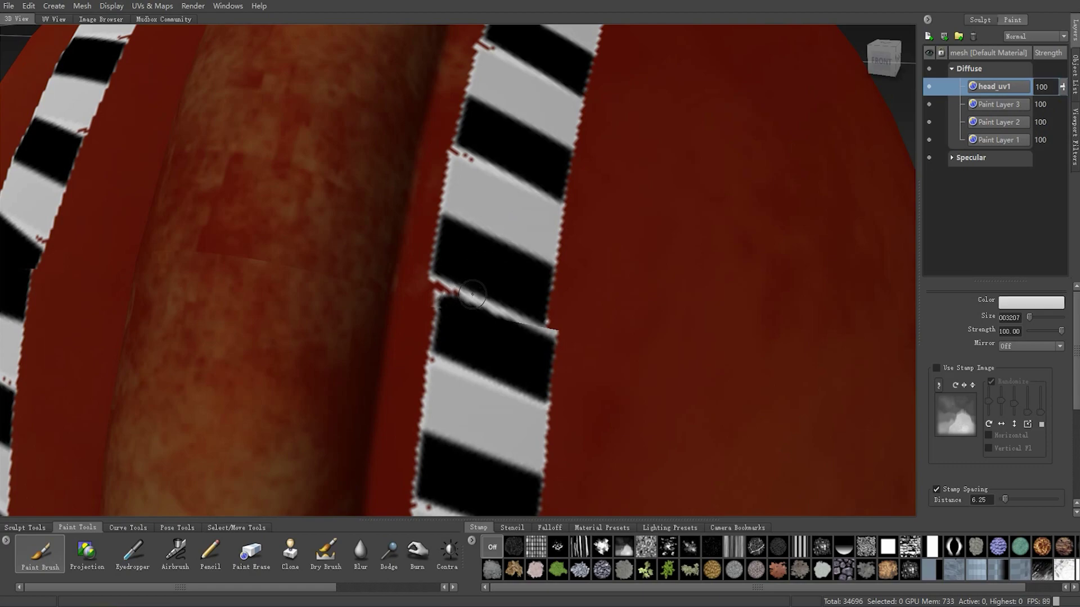
left_click_drag(472, 293, 471, 281)
- With a smaller brush, fill the stripe's white gap black and even its edge with light grey
left_click(447, 313)
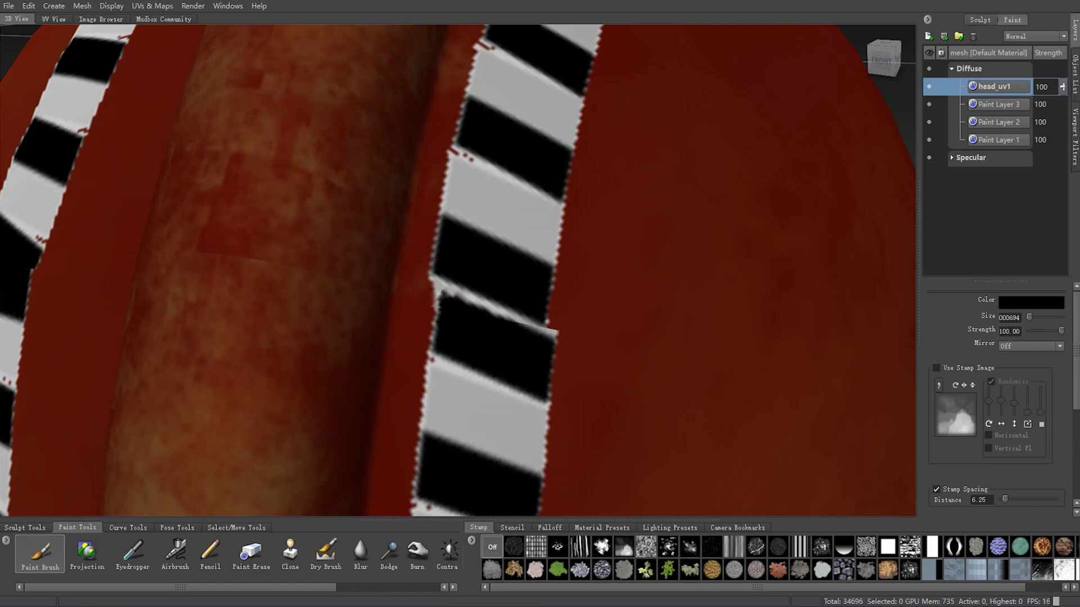
left_click_drag(445, 292, 542, 329)
left_click(520, 231)
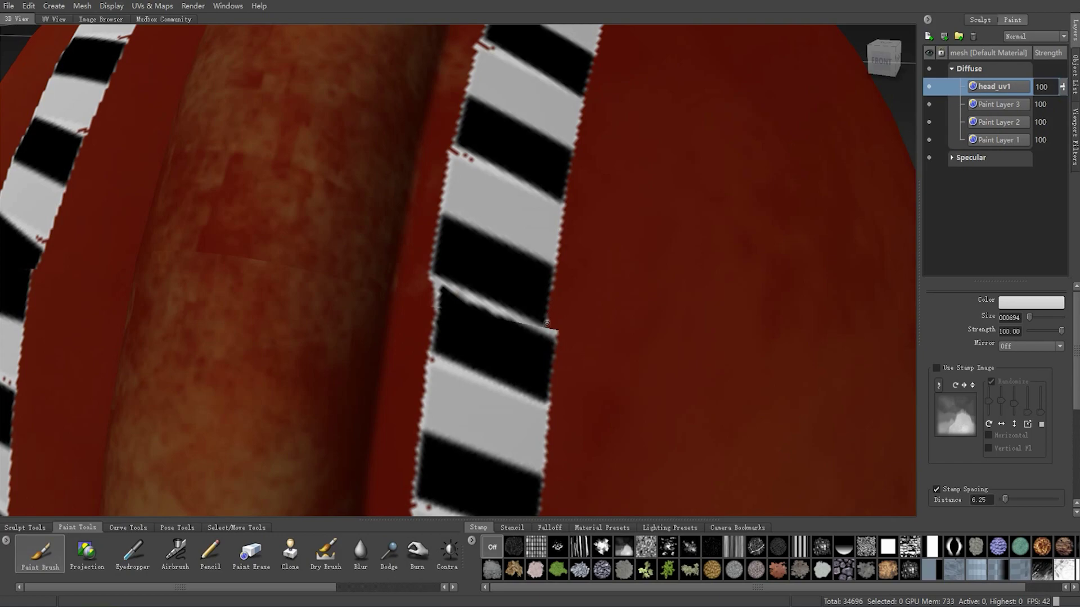
left_click_drag(530, 323, 549, 332)
key("i")
left_click(534, 278)
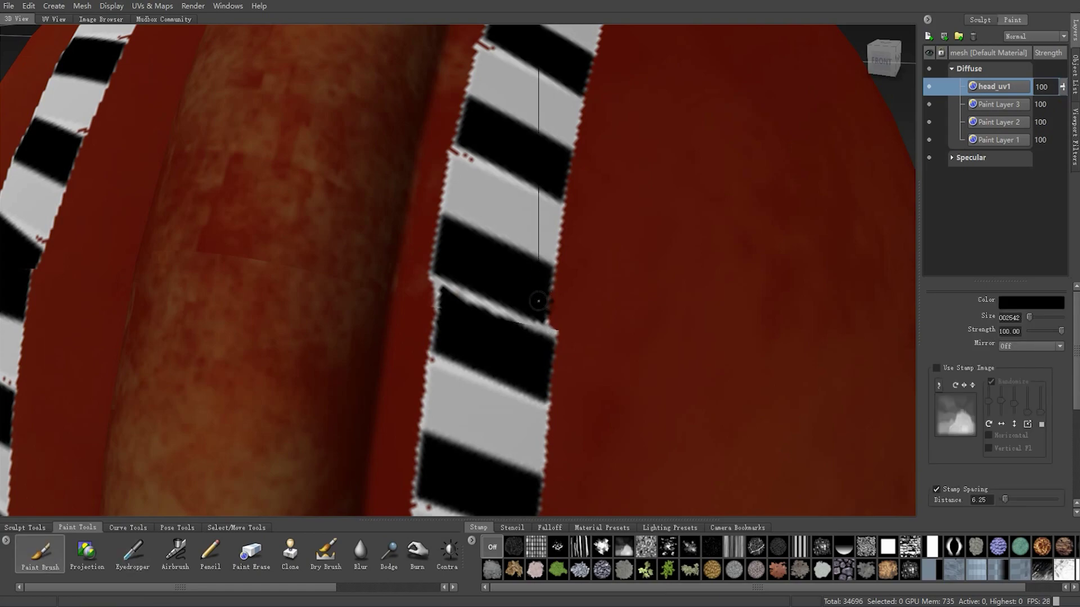
left_click_drag(543, 303, 548, 309)
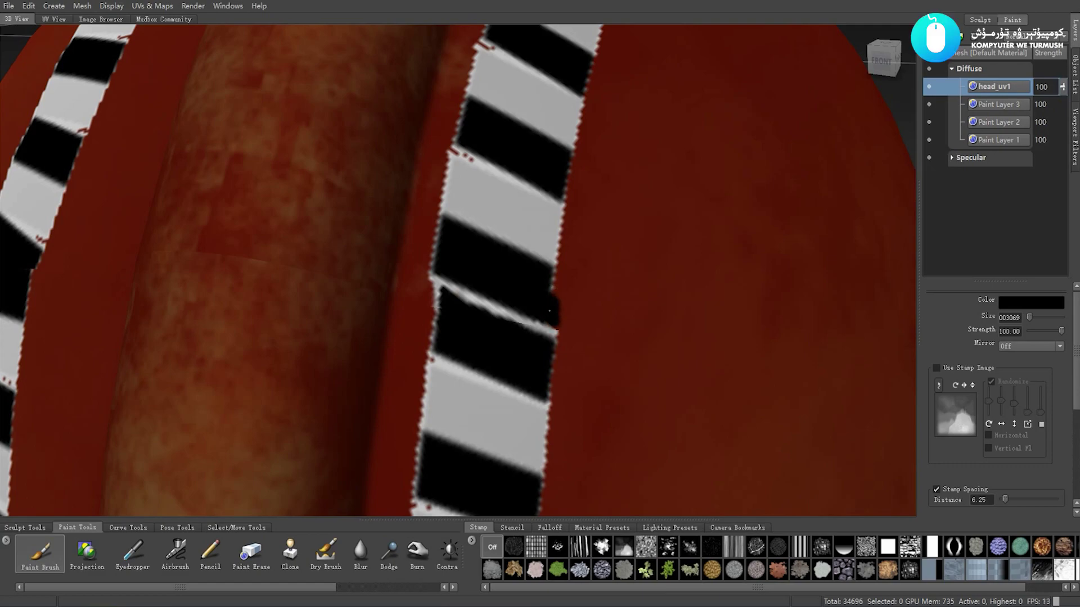
left_click_drag(549, 311, 551, 296)
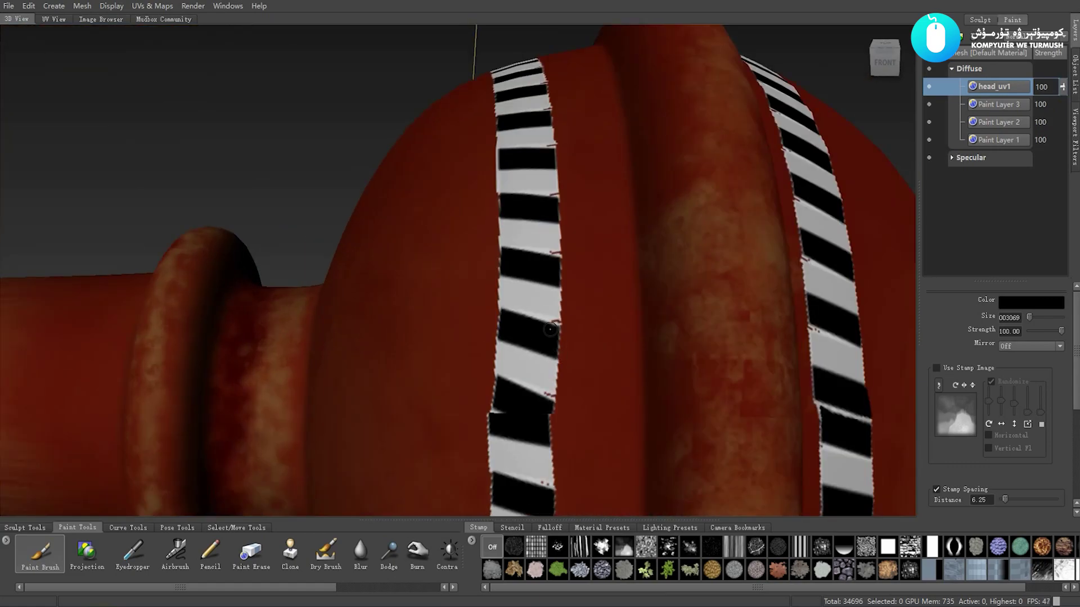
- Sample black and fill the seam gap and the right-edge notch on the knob's stripe
right_click_drag(550, 299, 620, 289, "alt")
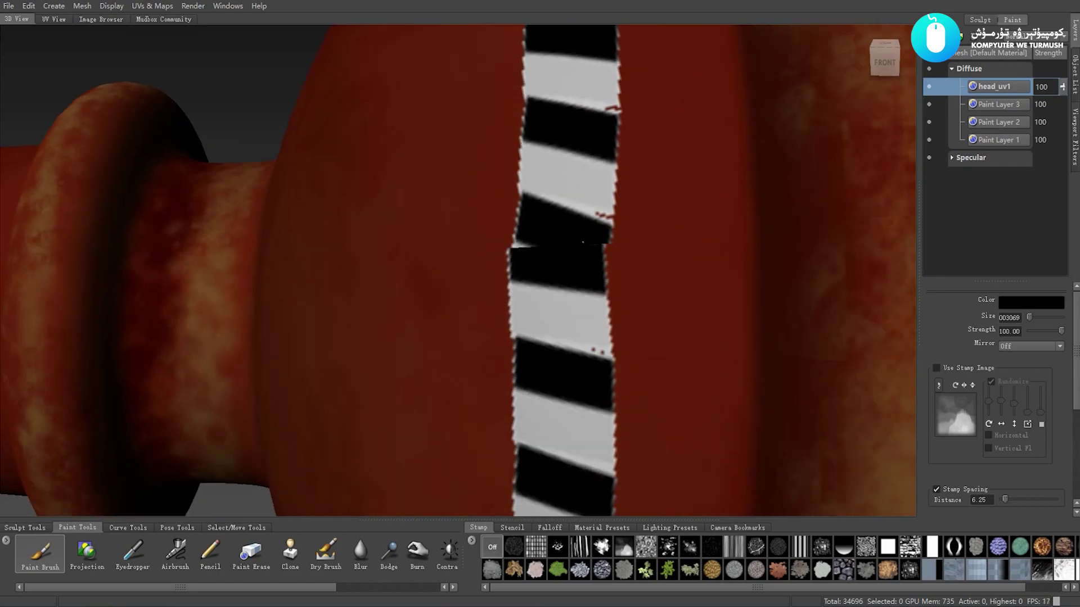
left_click_drag(463, 289, 560, 241, "alt")
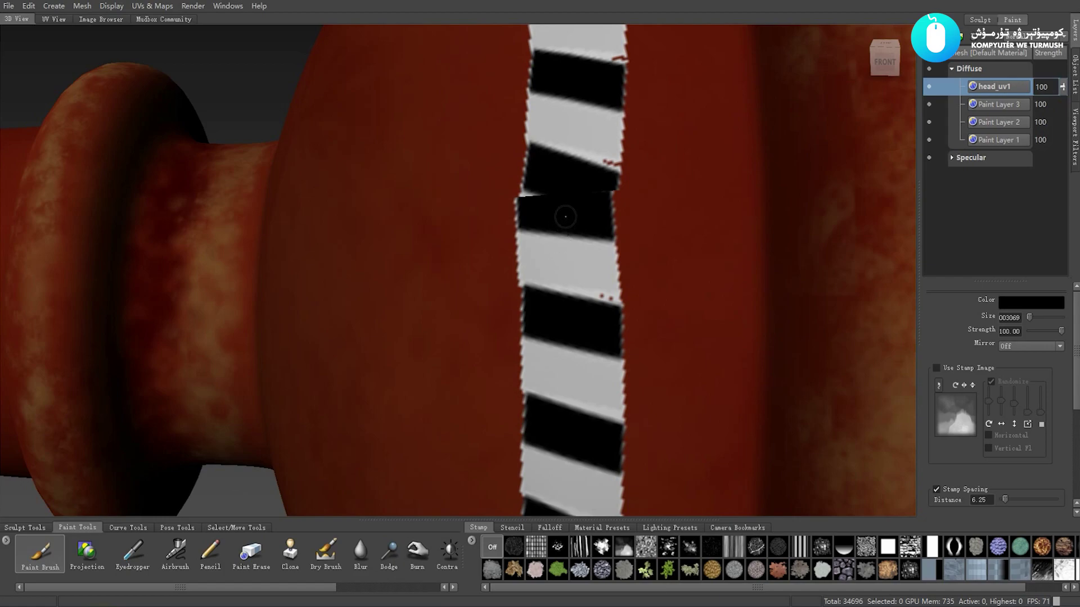
key("3")
key("1")
left_click_drag(564, 212, 559, 238, "alt")
left_click_drag(545, 296, 533, 305)
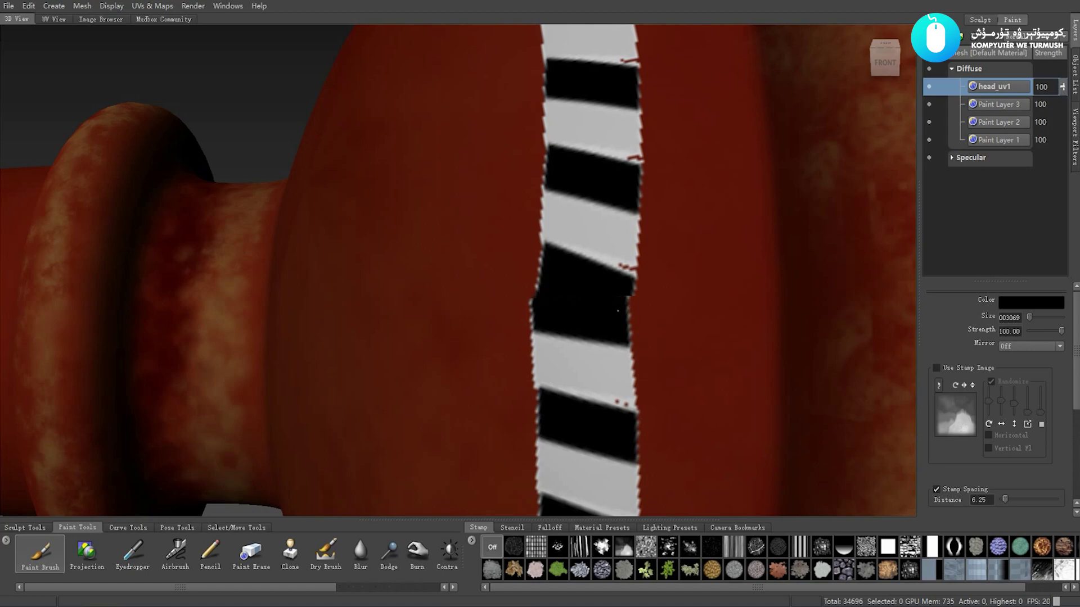
left_click_drag(618, 307, 630, 303)
- Load white from the stripe, shrink the brush, and inspect the neighbouring striped bands
key("3")
left_click(585, 216)
key("1")
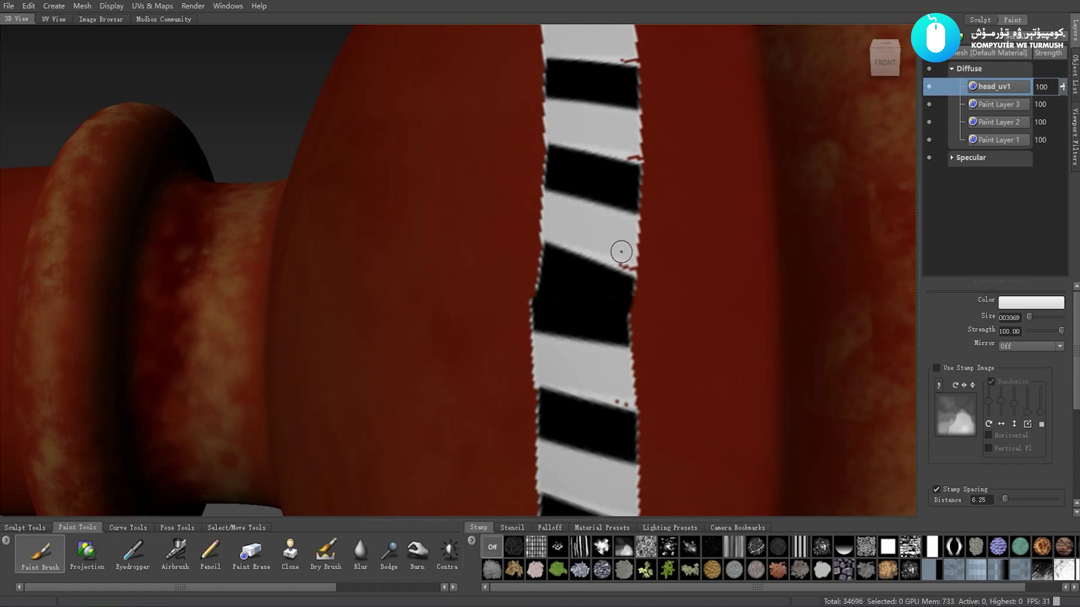
left_click_drag(621, 248, 619, 245)
left_click_drag(610, 234, 577, 273, "alt")
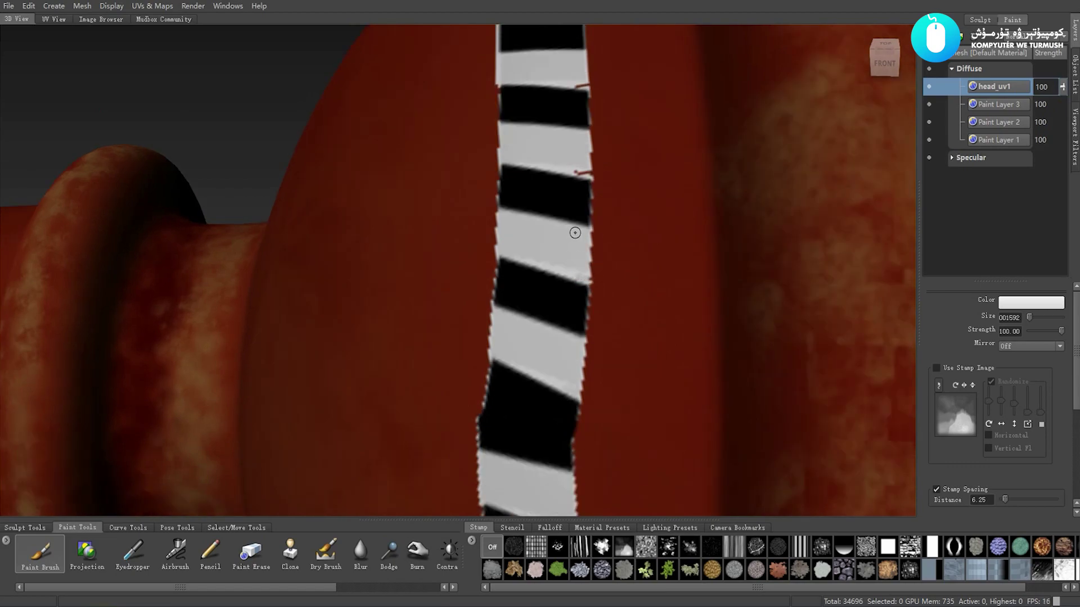
left_click_drag(575, 232, 586, 262, "alt")
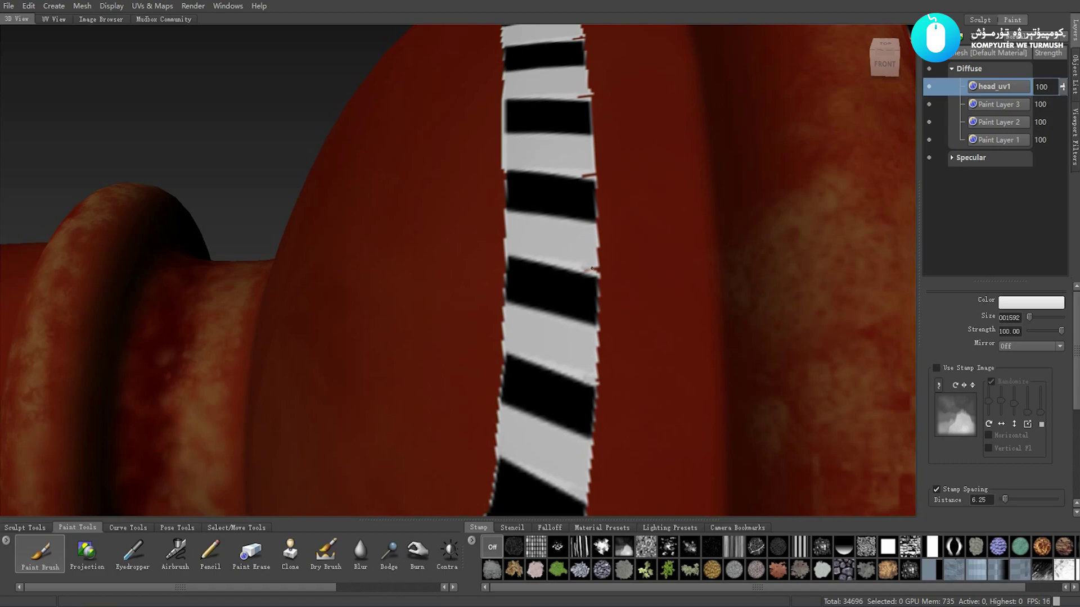
left_click_drag(579, 246, 576, 301, "alt")
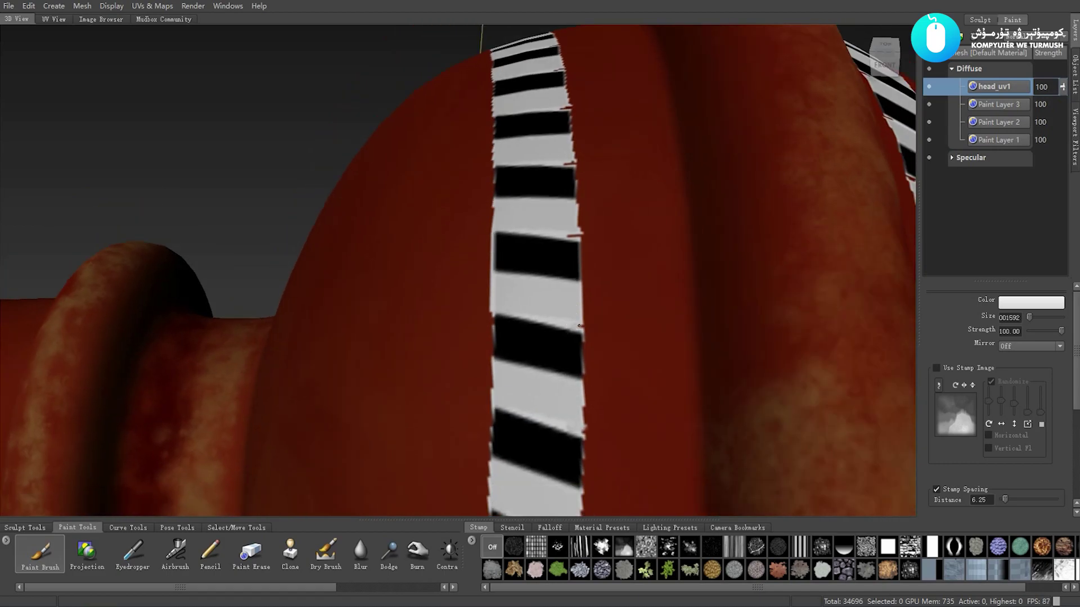
left_click_drag(558, 284, 580, 320, "alt")
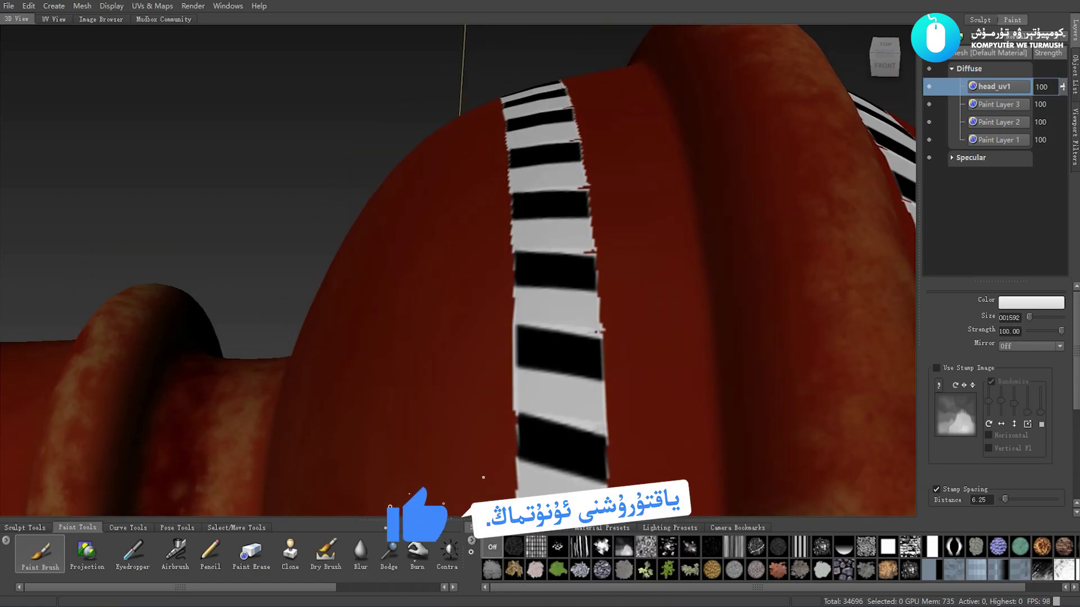
mouse_move(594, 332)
left_mouse_down("alt")
mouse_move(399, 444)
mouse_move(625, 361)
left_mouse_up("alt")
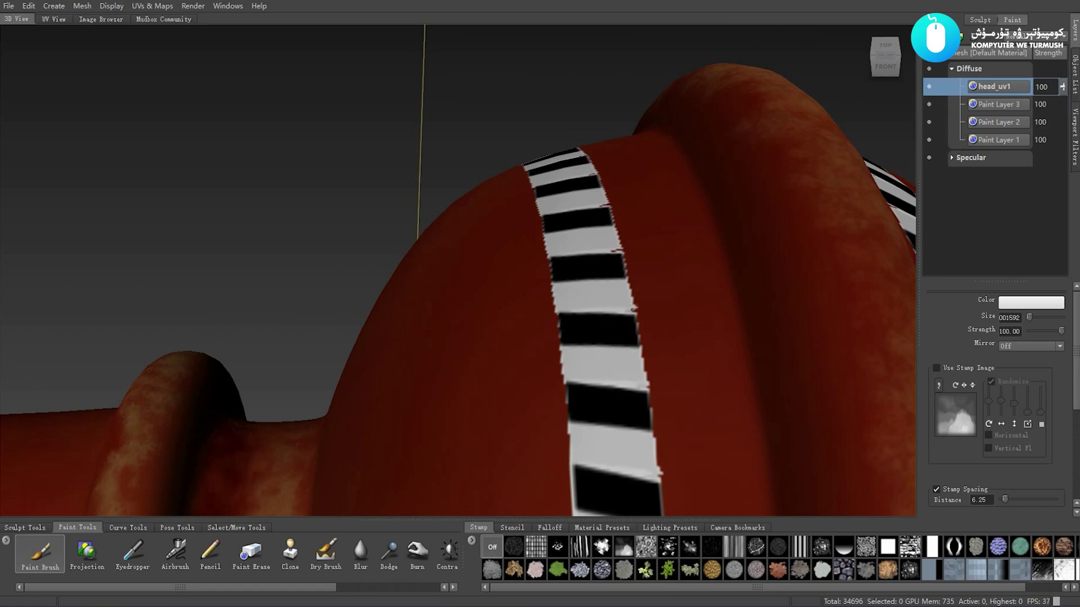
left_click_drag(626, 306, 623, 293, "alt")
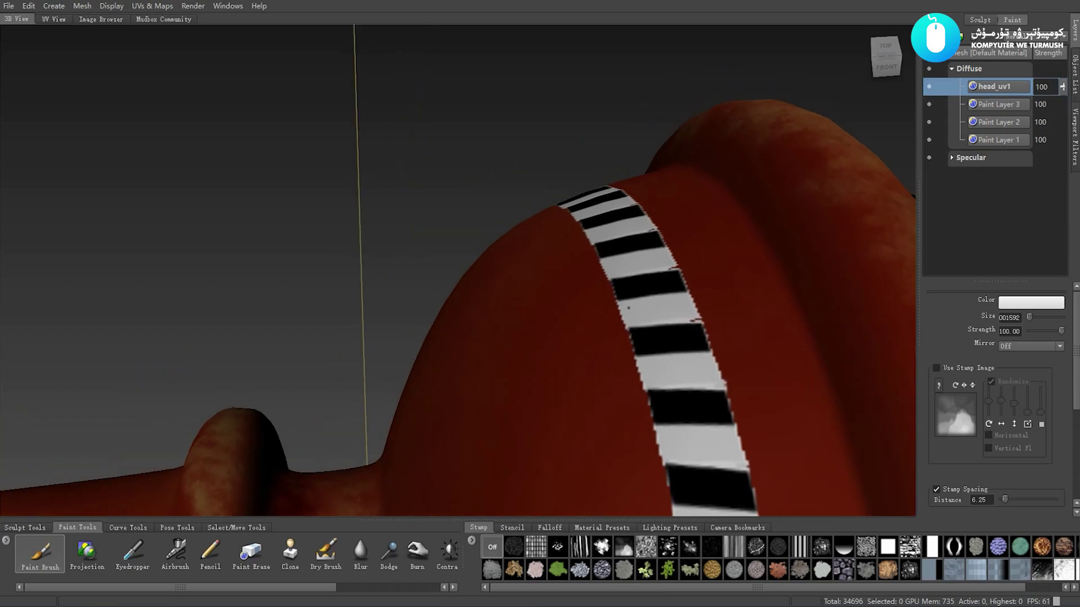
left_click_drag(659, 248, 522, 149, "alt")
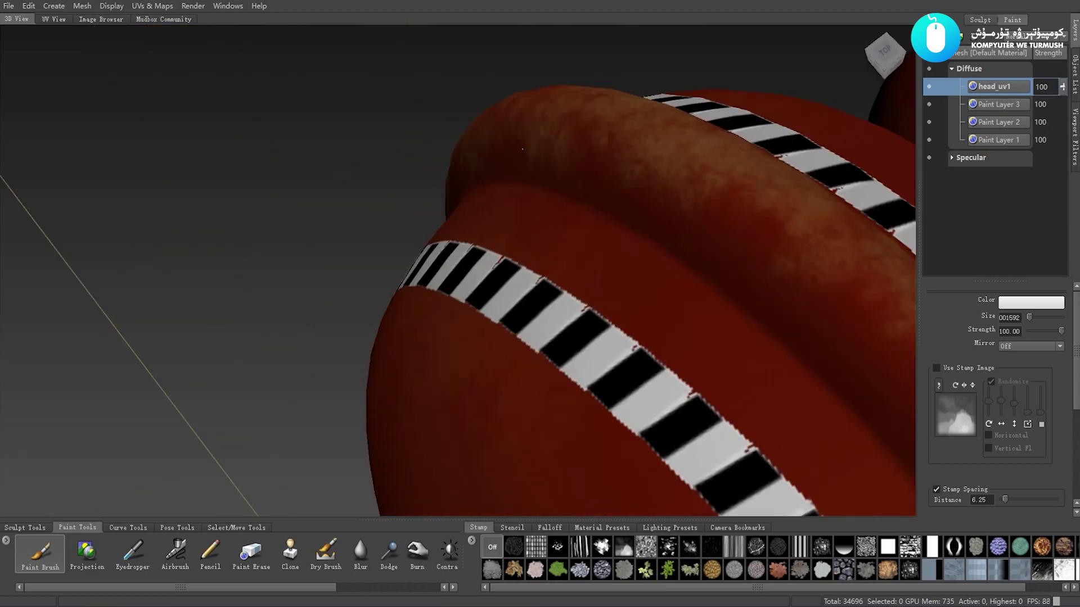
right_click_drag(522, 149, 576, 256, "alt")
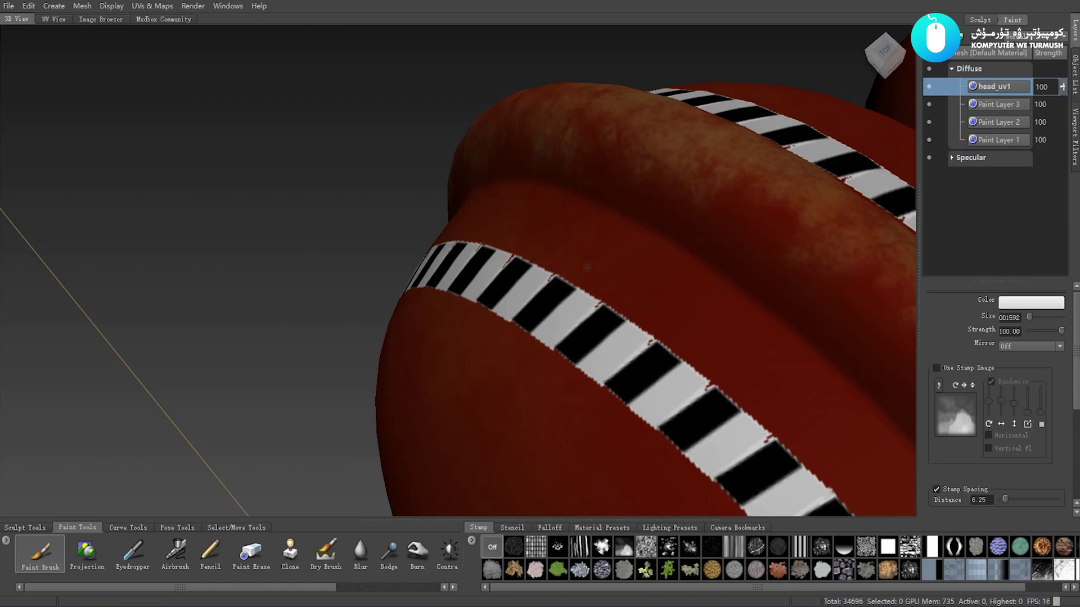
left_click_drag(577, 255, 618, 240, "alt")
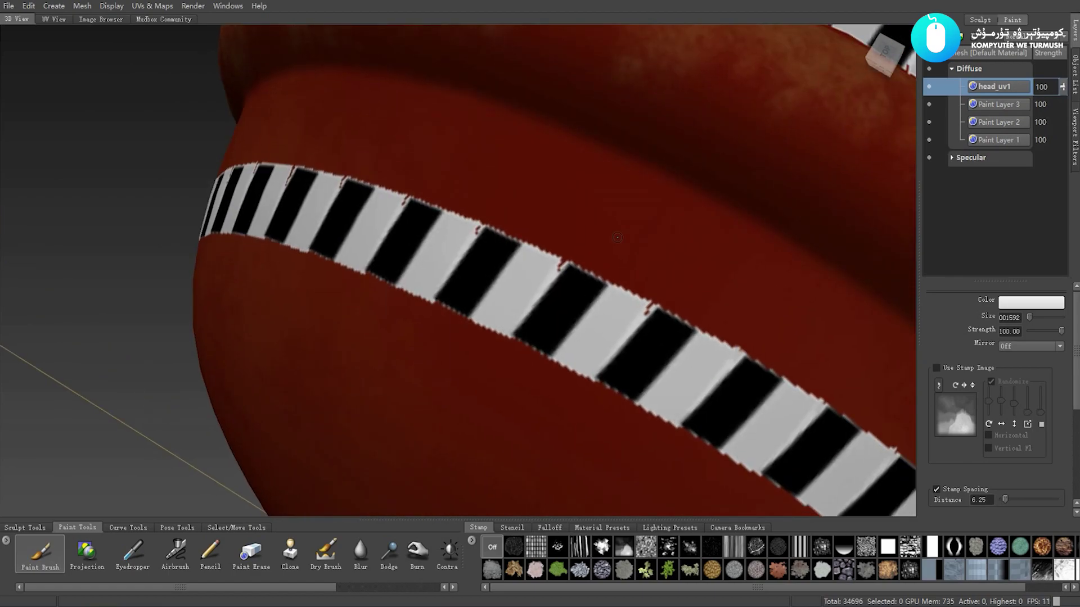
left_click_drag(620, 299, 648, 357, "alt")
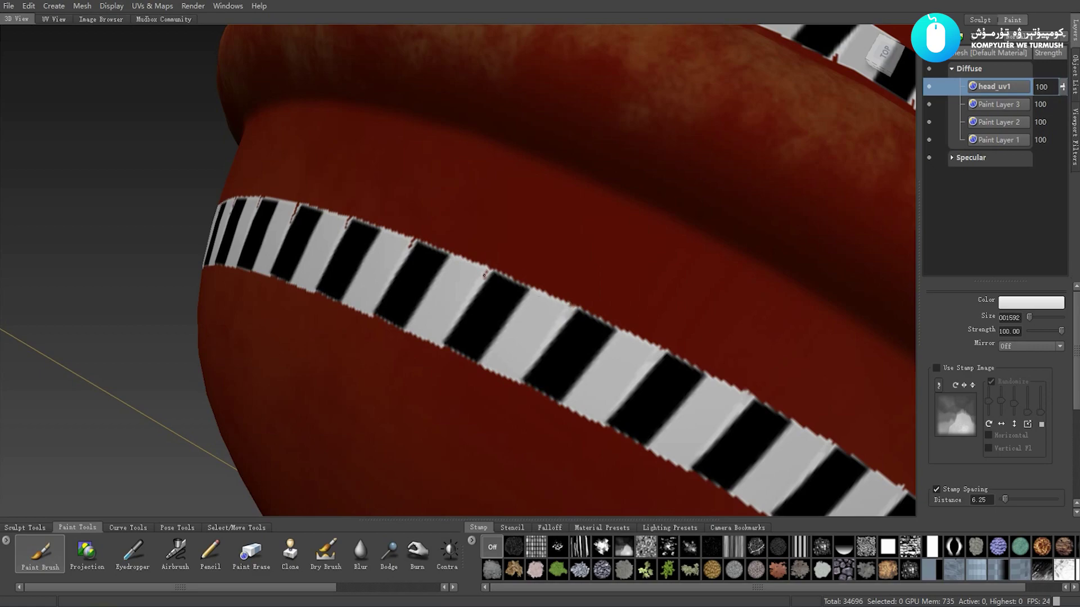
mouse_move(479, 273)
left_mouse_down("alt")
mouse_move(598, 305)
mouse_move(606, 330)
left_mouse_up("alt")
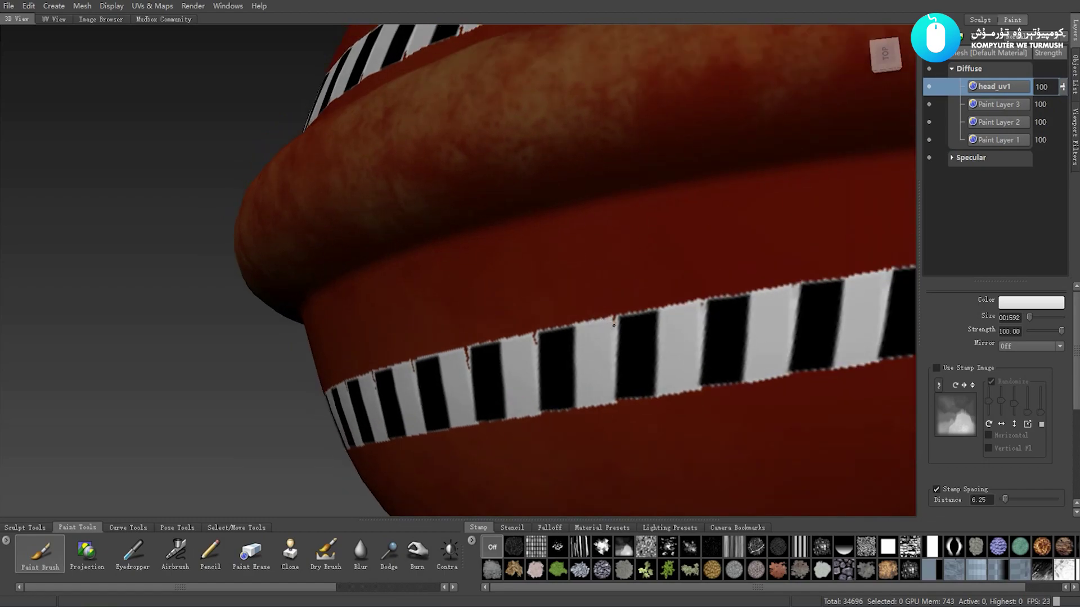
left_click_drag(612, 318, 578, 334, "alt")
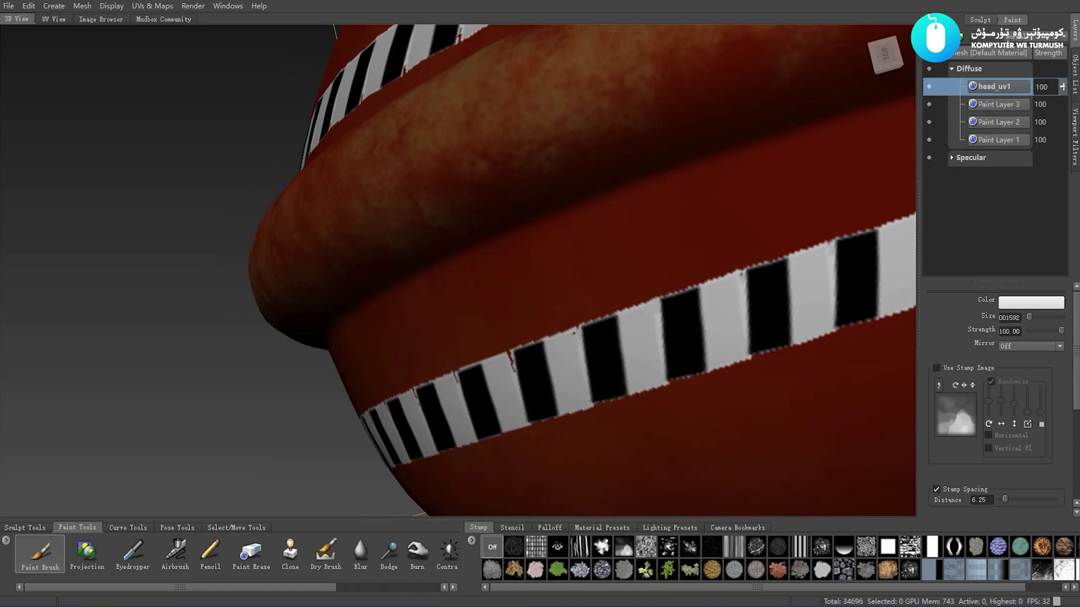
left_click_drag(573, 332, 562, 354, "alt")
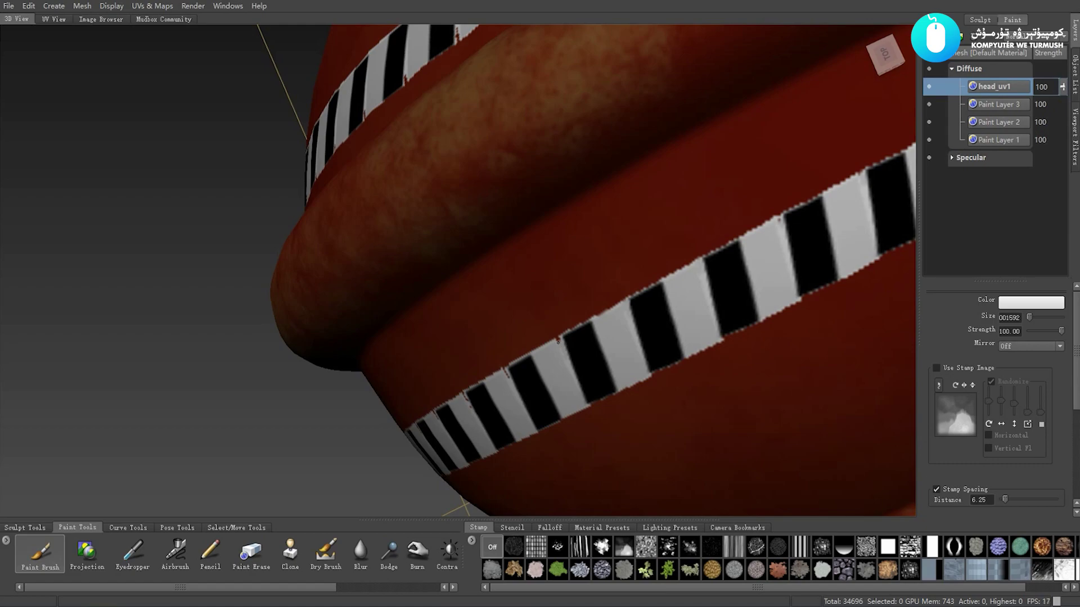
left_click_drag(558, 340, 596, 332, "alt")
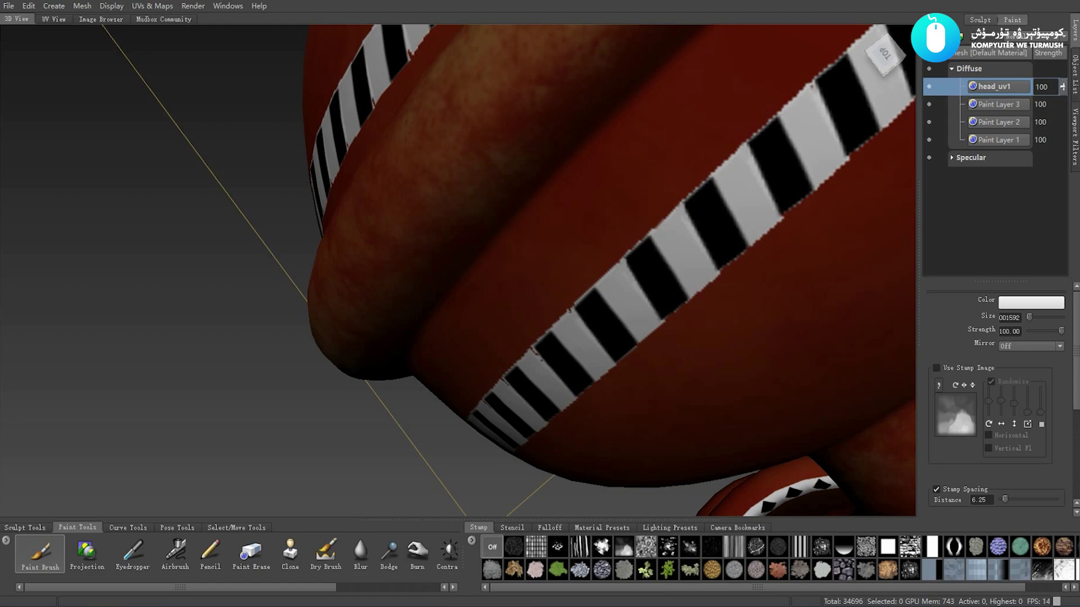
left_click_drag(569, 312, 620, 281, "alt")
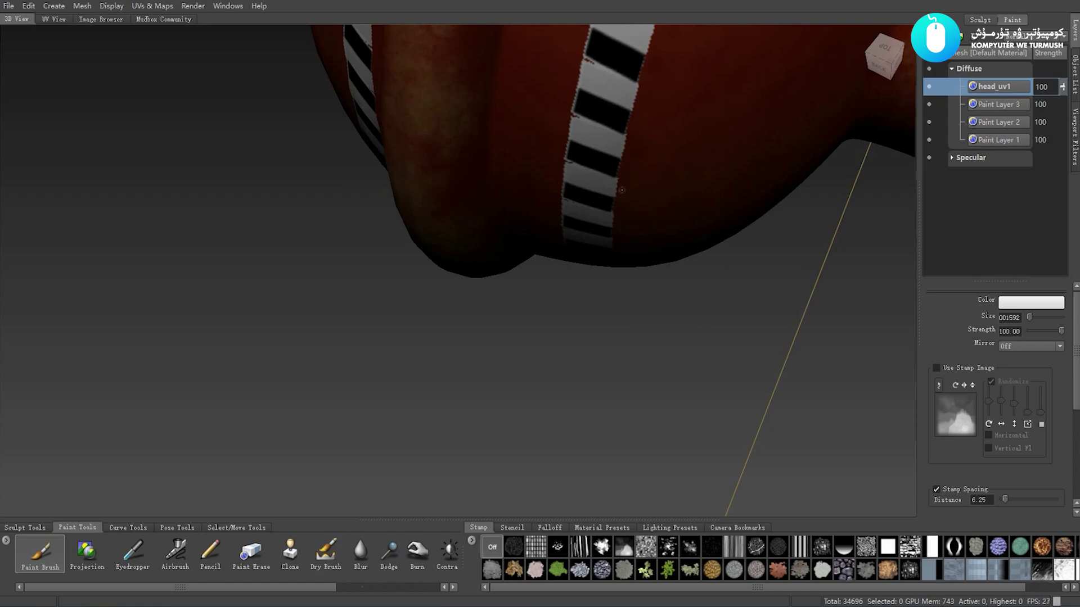
mouse_move(621, 190)
left_mouse_down("alt")
mouse_move(566, 293)
mouse_move(693, 207)
left_mouse_up("alt")
middle_click_drag(693, 207, 658, 280, "alt")
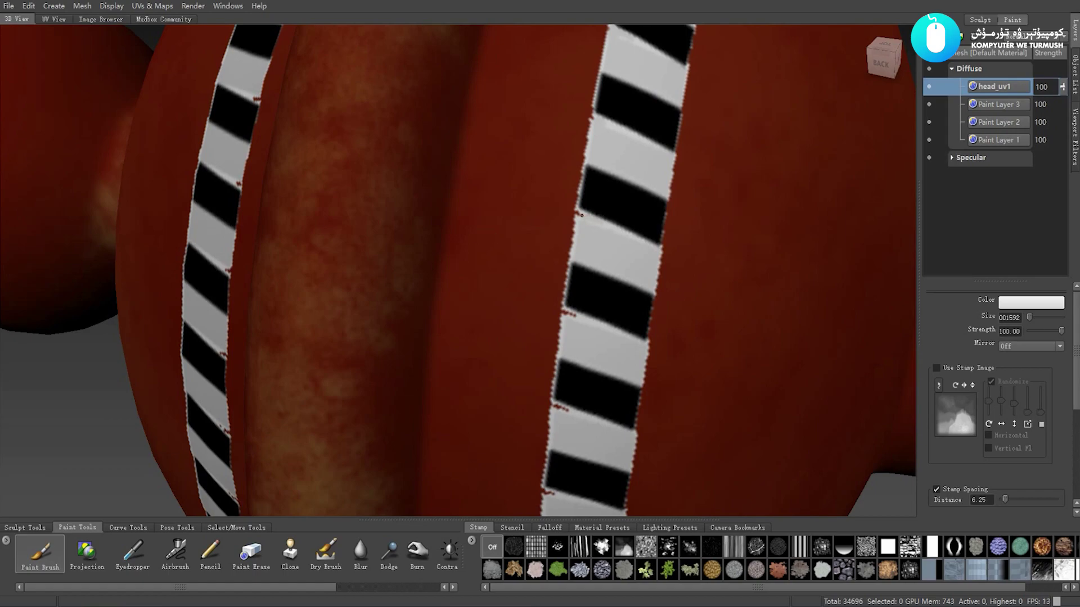
mouse_move(601, 245)
left_mouse_down("alt")
mouse_move(618, 285)
mouse_move(653, 226)
left_mouse_up("alt")
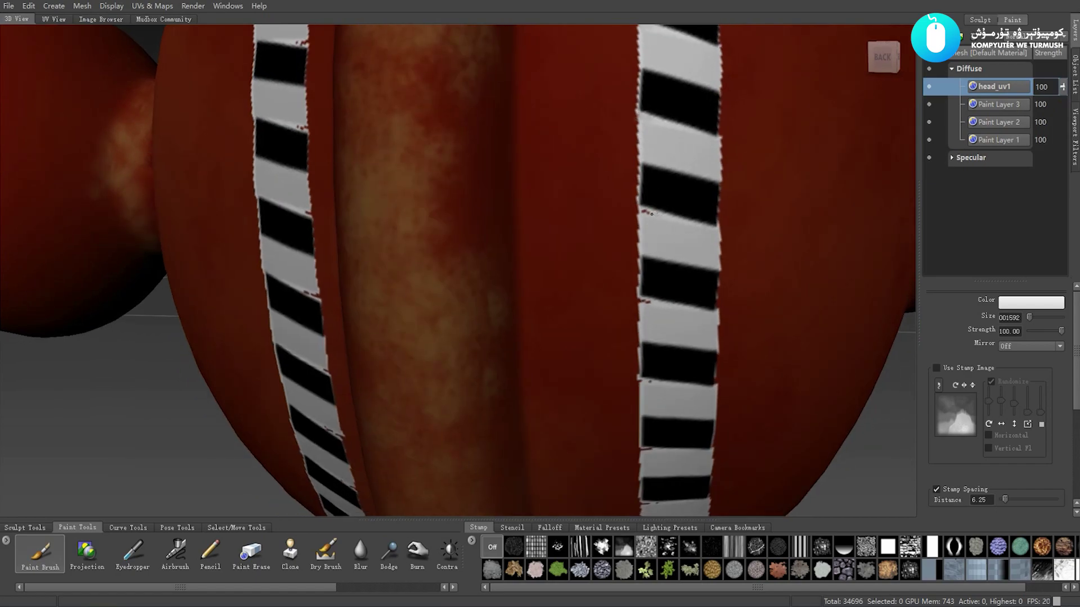
mouse_move(655, 224)
left_mouse_down("alt")
mouse_move(647, 206)
mouse_move(655, 212)
mouse_move(638, 244)
mouse_move(652, 242)
mouse_move(660, 205)
left_mouse_up("alt")
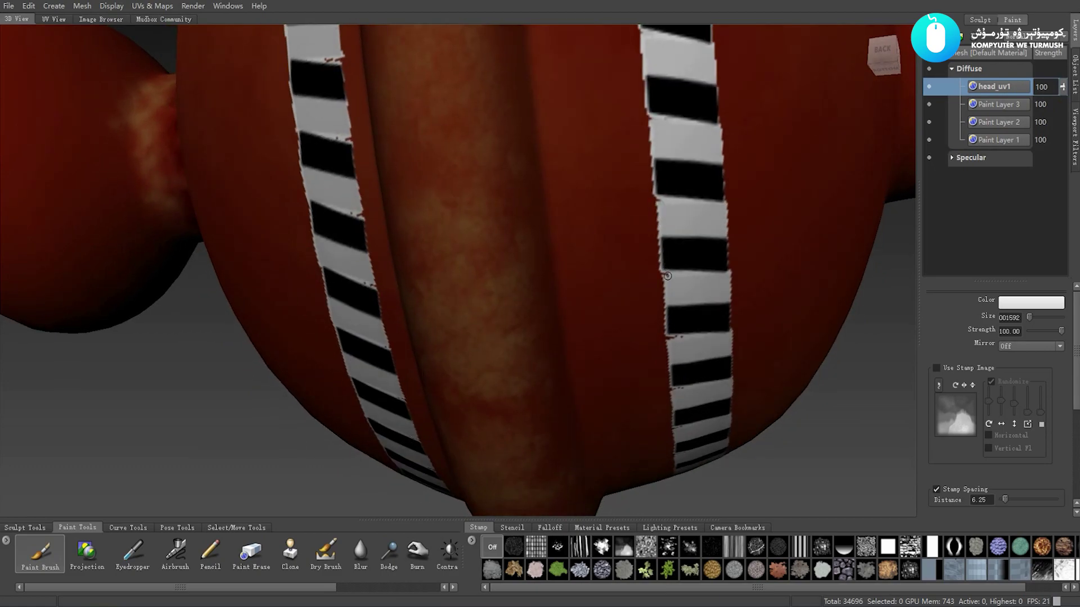
left_click_drag(679, 261, 639, 229, "alt")
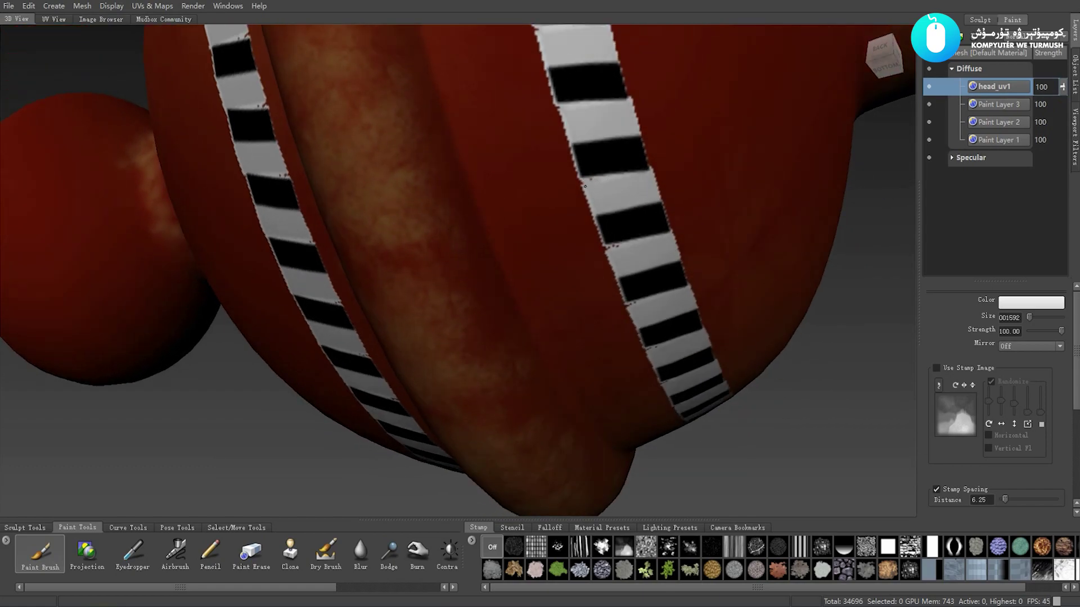
mouse_move(584, 186)
left_mouse_down("alt")
mouse_move(606, 190)
mouse_move(525, 163)
left_mouse_up("alt")
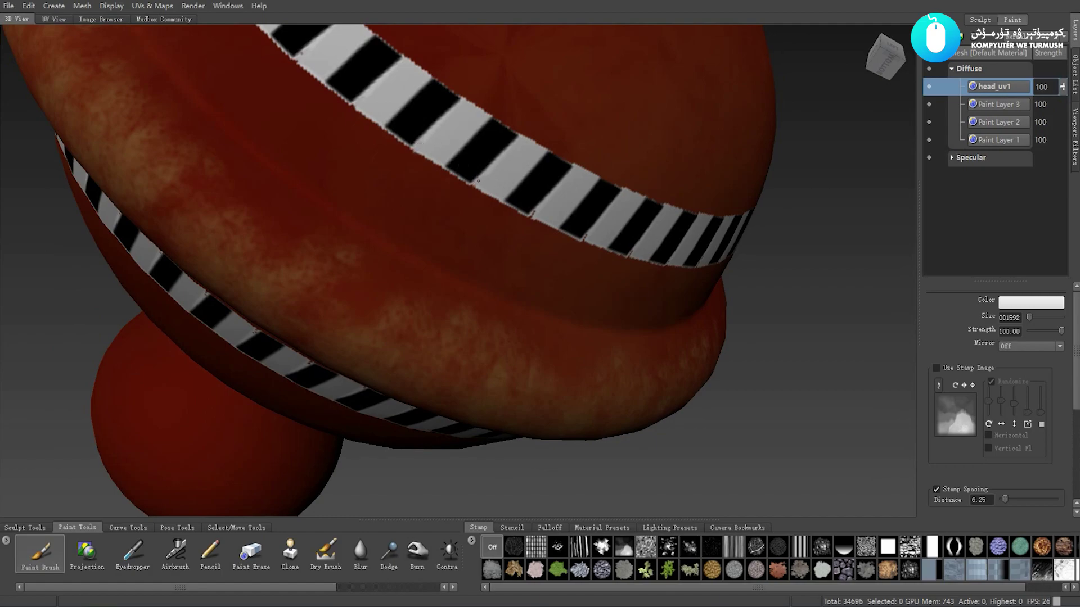
mouse_move(497, 180)
left_mouse_down("alt")
mouse_move(473, 202)
mouse_move(389, 192)
left_mouse_up("alt")
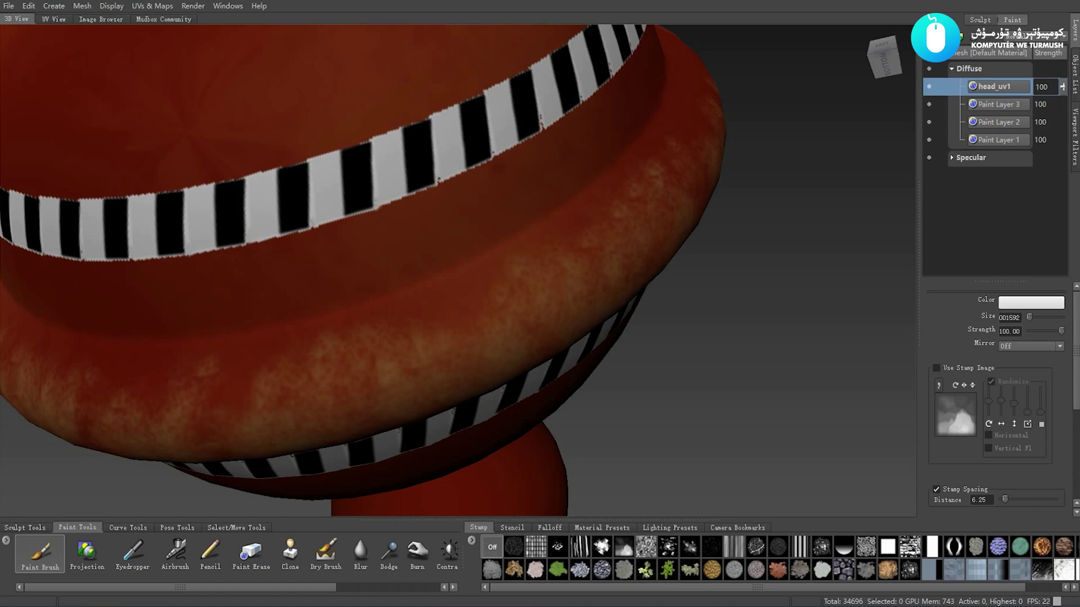
left_click_drag(439, 178, 370, 221, "alt")
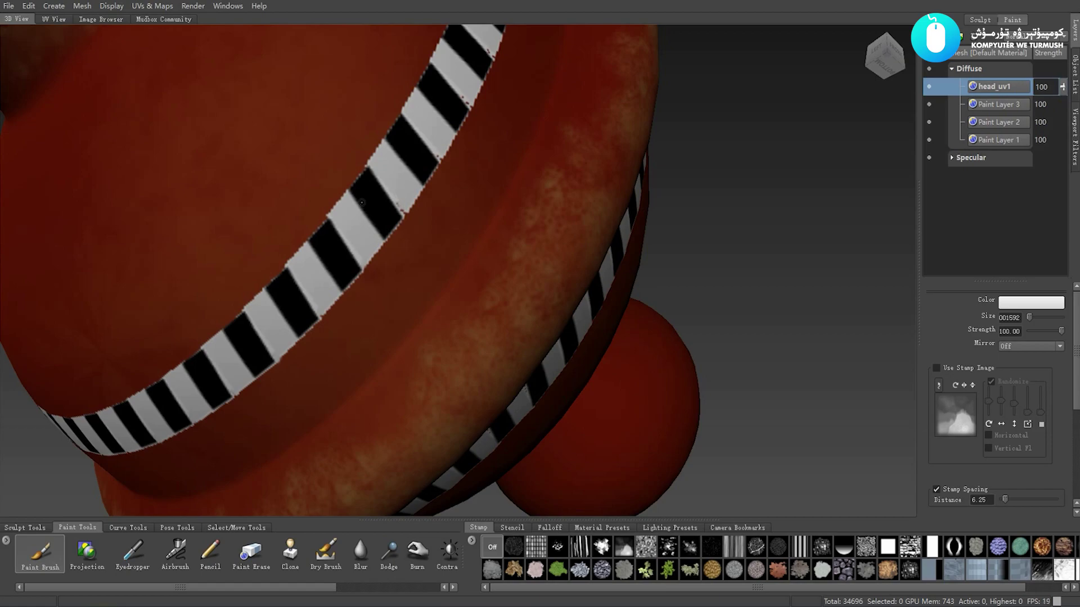
left_click_drag(395, 188, 379, 217, "alt")
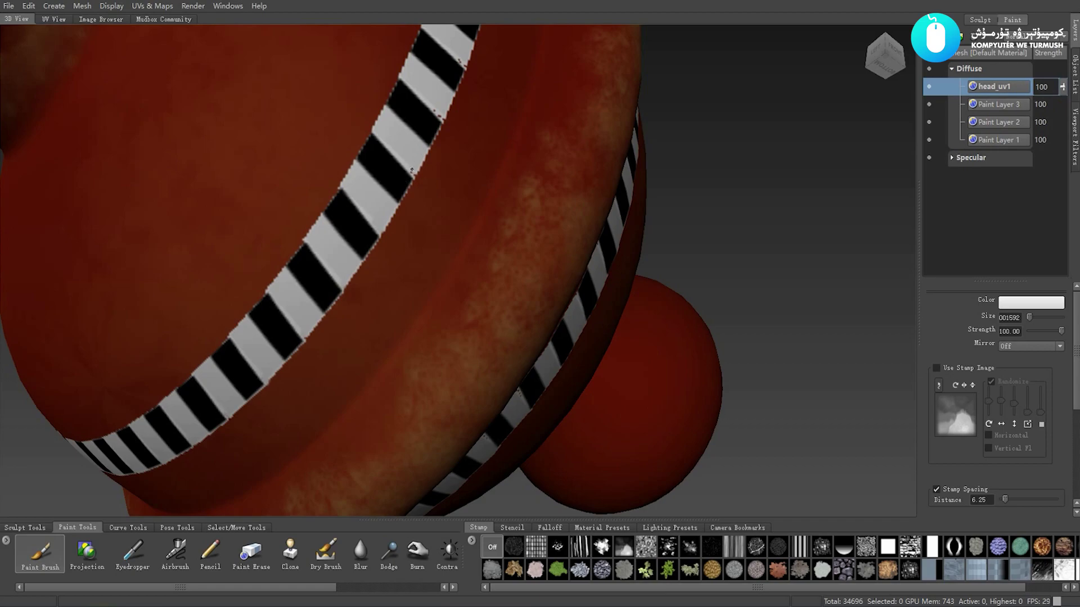
left_click_drag(413, 172, 363, 200, "alt")
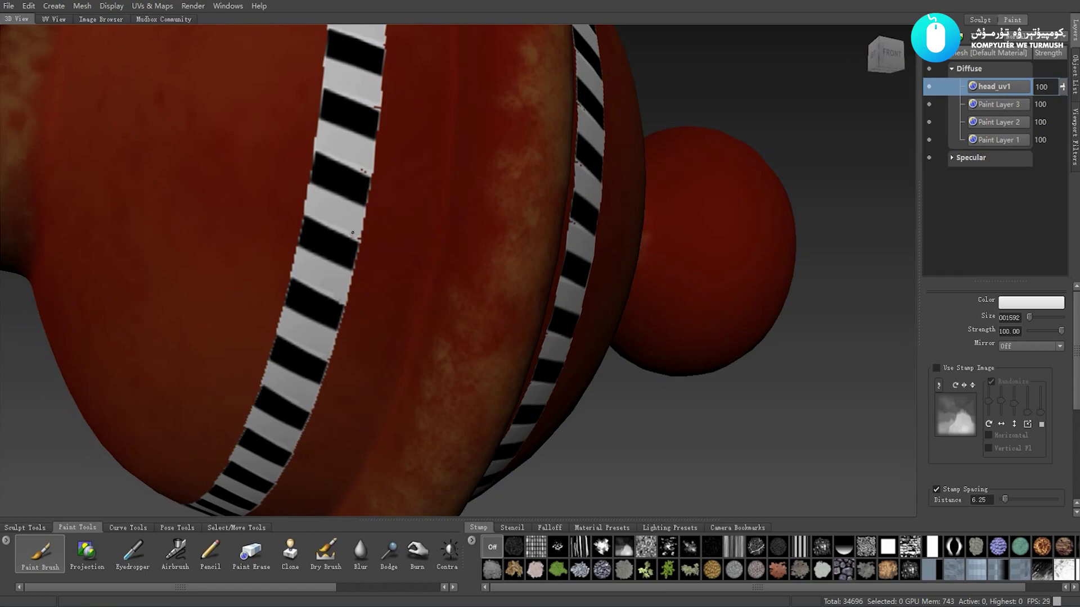
left_click_drag(356, 235, 348, 254, "alt")
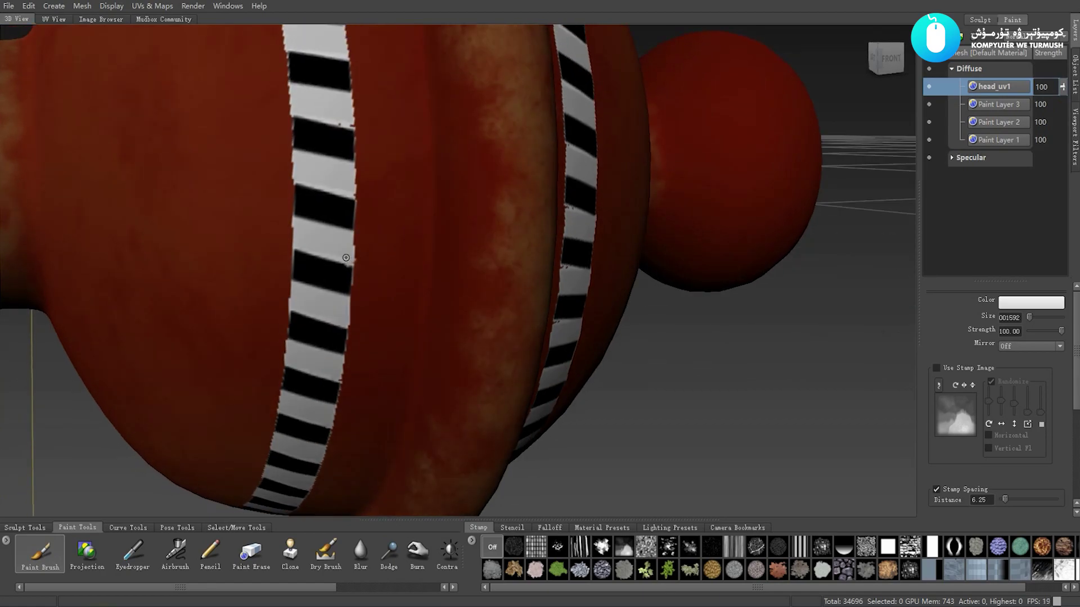
left_click_drag(346, 257, 334, 263, "alt")
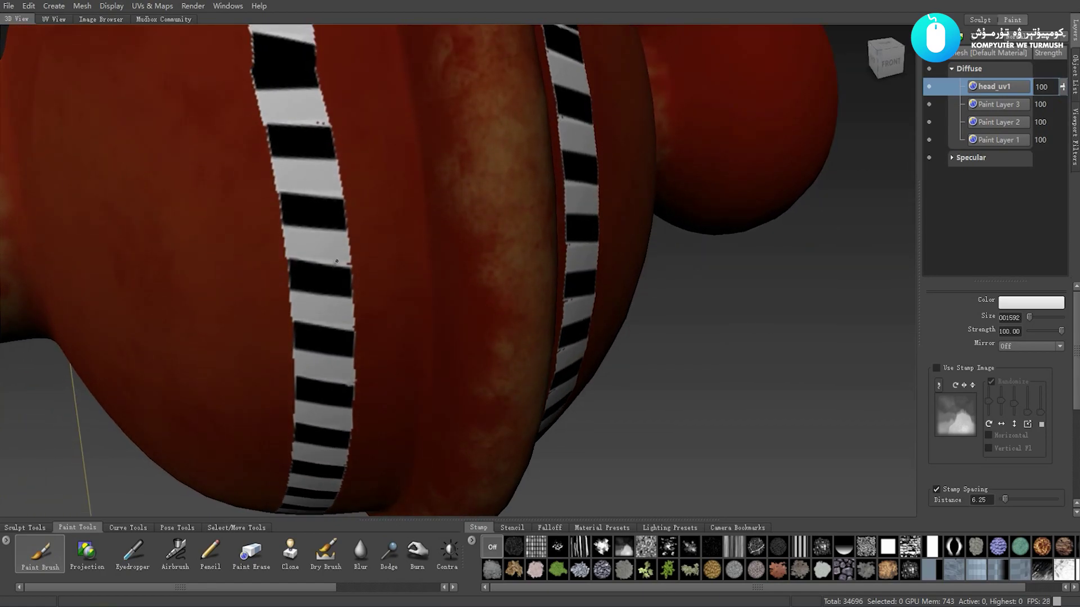
left_click_drag(352, 322, 363, 264, "alt")
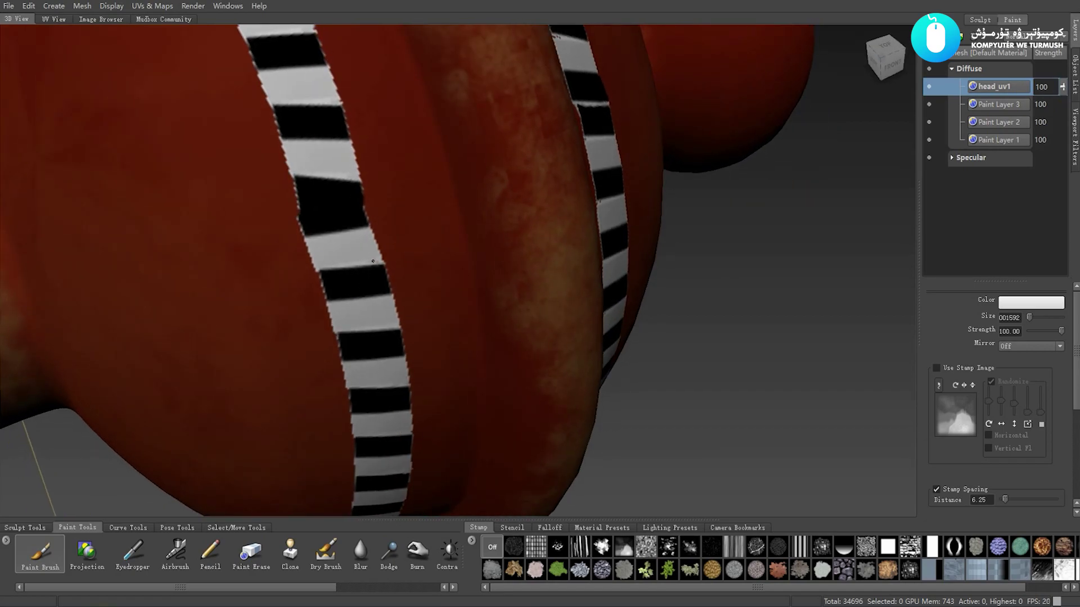
mouse_move(358, 252)
left_mouse_down("alt")
mouse_move(461, 280)
mouse_move(523, 201)
mouse_move(418, 147)
left_mouse_up("alt")
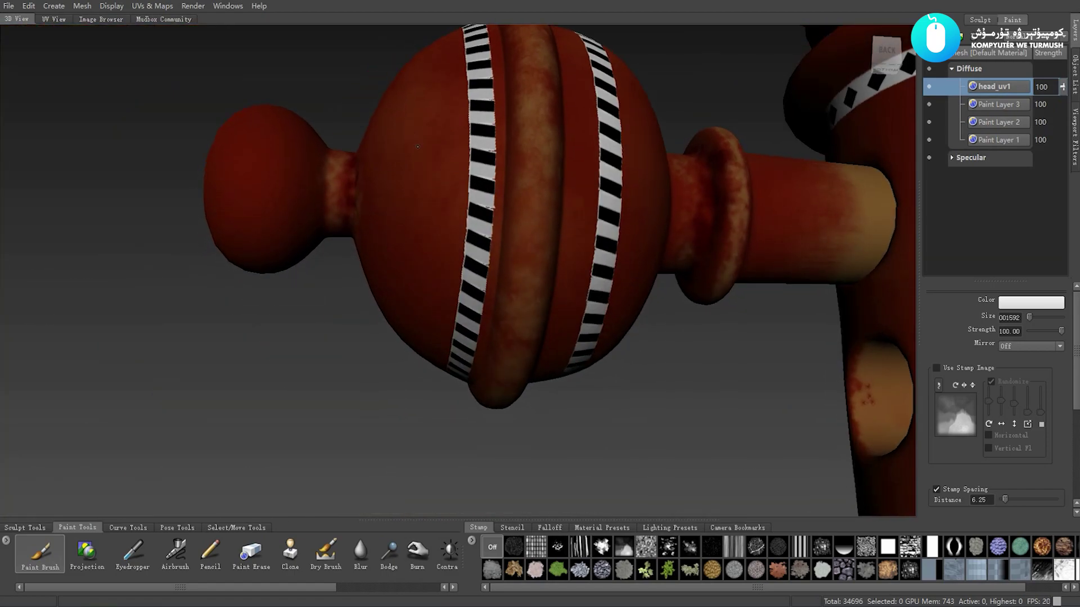
- Cover the stray red mark and speckles on the striped bulb's stripe edge with white
right_click_drag(417, 147, 564, 197, "alt")
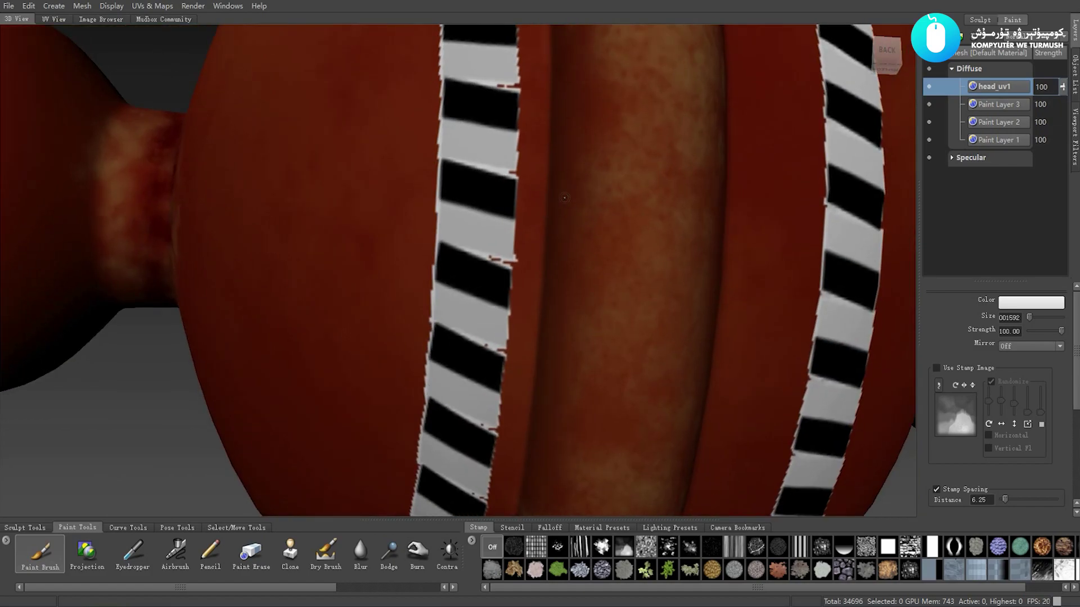
left_click_drag(491, 249, 535, 239, "alt")
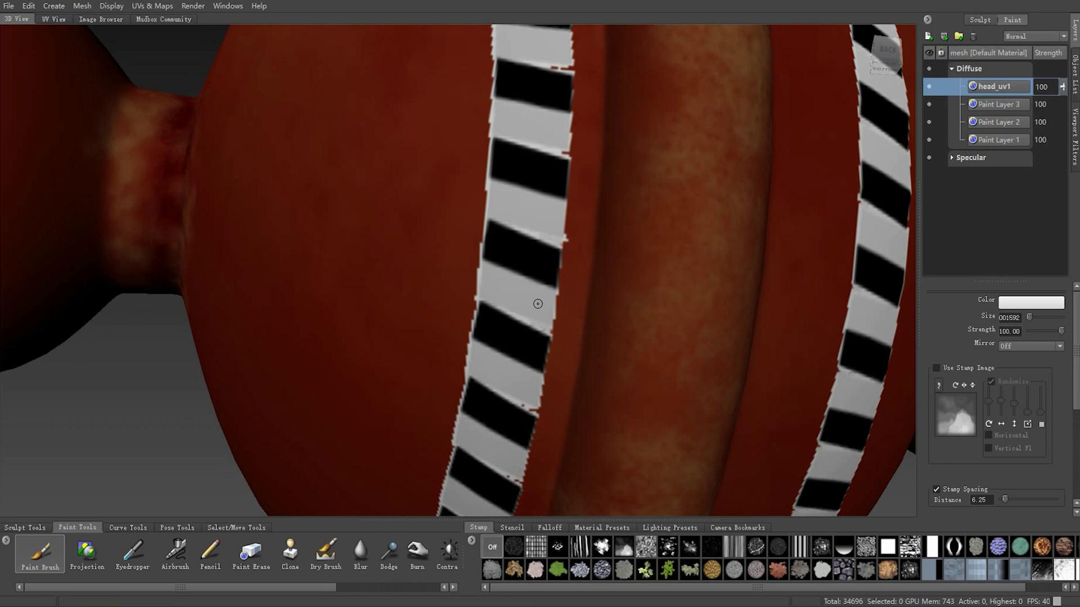
scroll(540, 303, "up", 2)
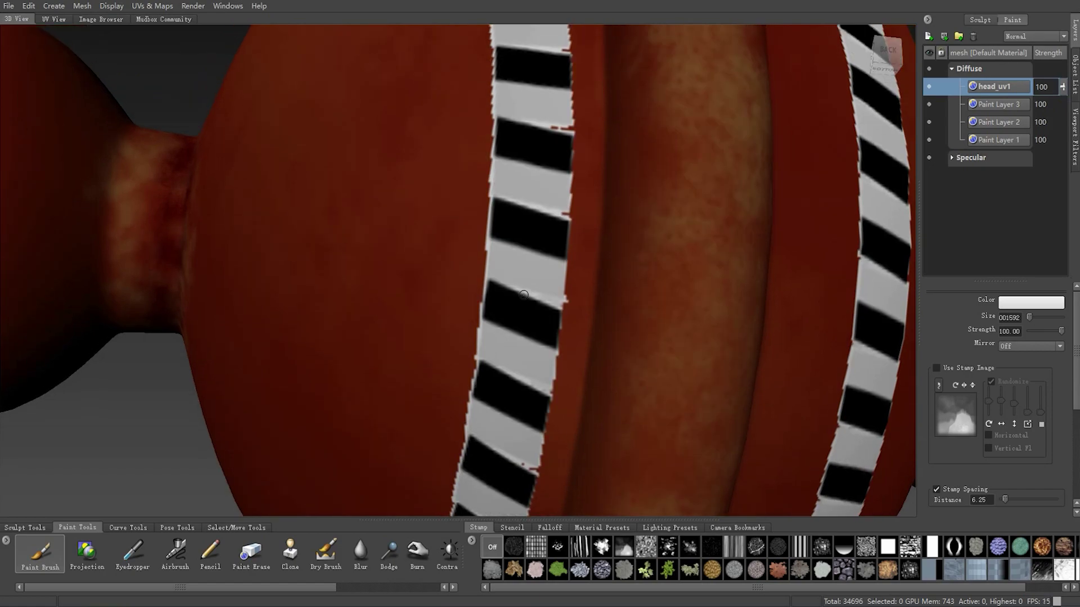
scroll(557, 298, "up", 1)
scroll(574, 304, "up", 2)
mouse_move(573, 305)
left_mouse_down()
mouse_move(545, 285)
mouse_move(570, 289)
left_mouse_up()
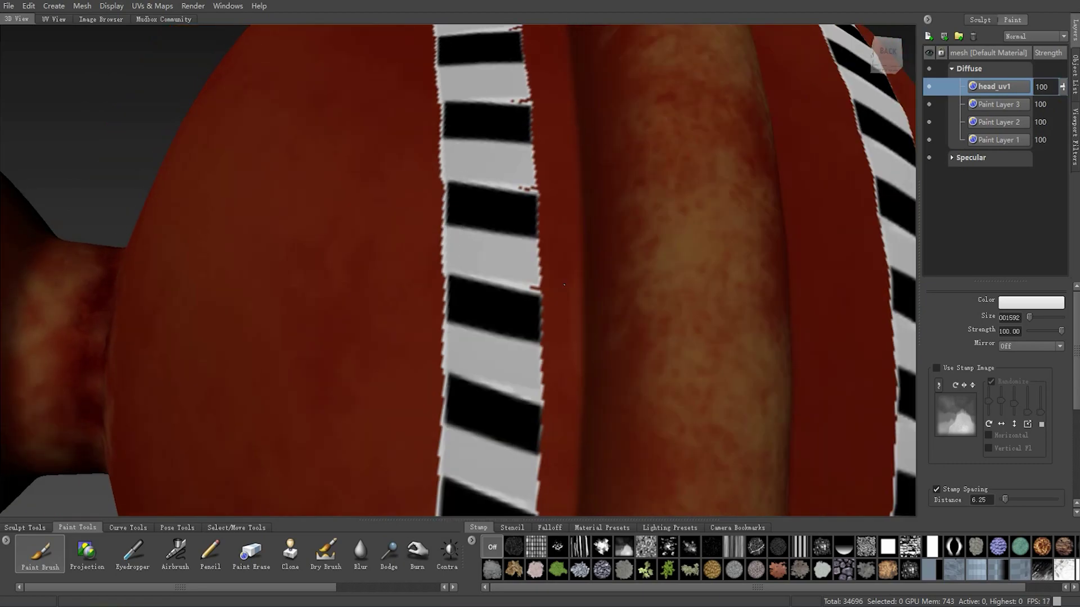
right_click_drag(599, 290, 526, 344, "alt")
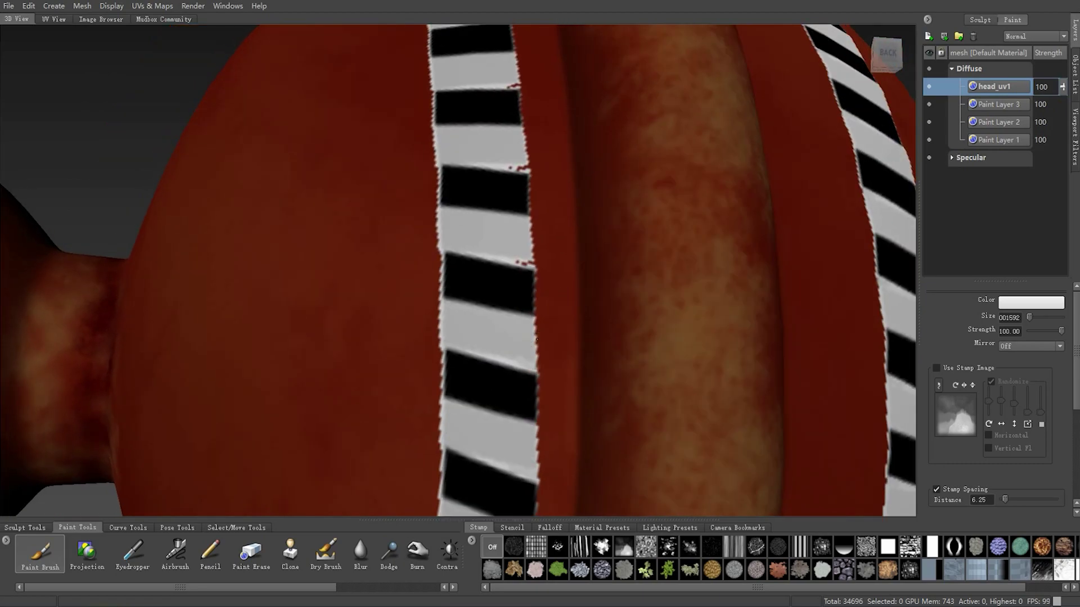
left_click_drag(537, 340, 529, 365, "alt")
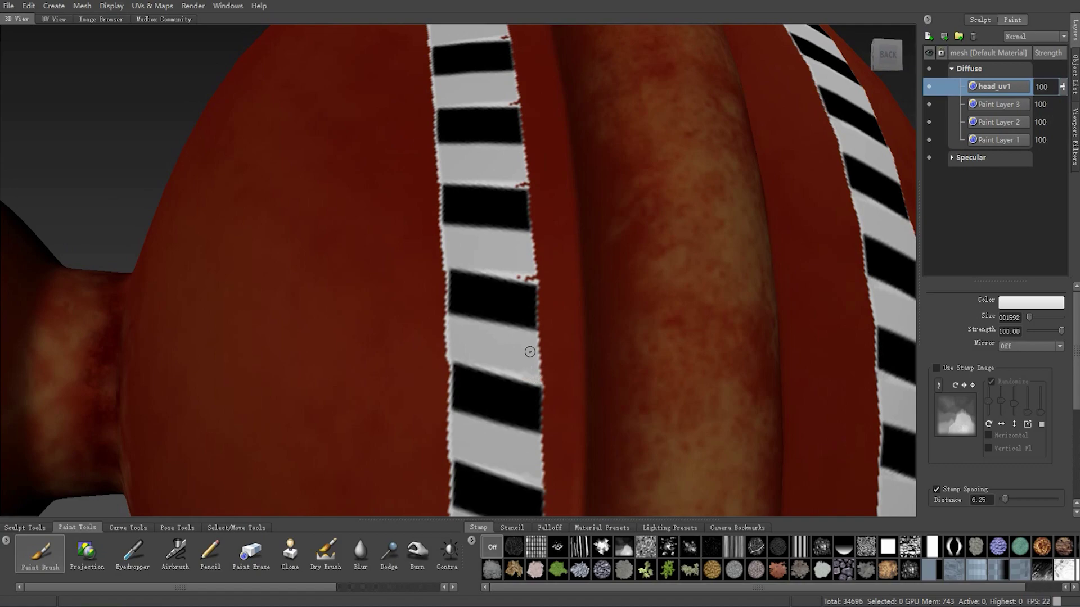
mouse_move(518, 274)
left_mouse_down()
mouse_move(532, 279)
mouse_move(521, 311)
mouse_move(538, 345)
mouse_move(557, 331)
mouse_move(541, 315)
left_mouse_up()
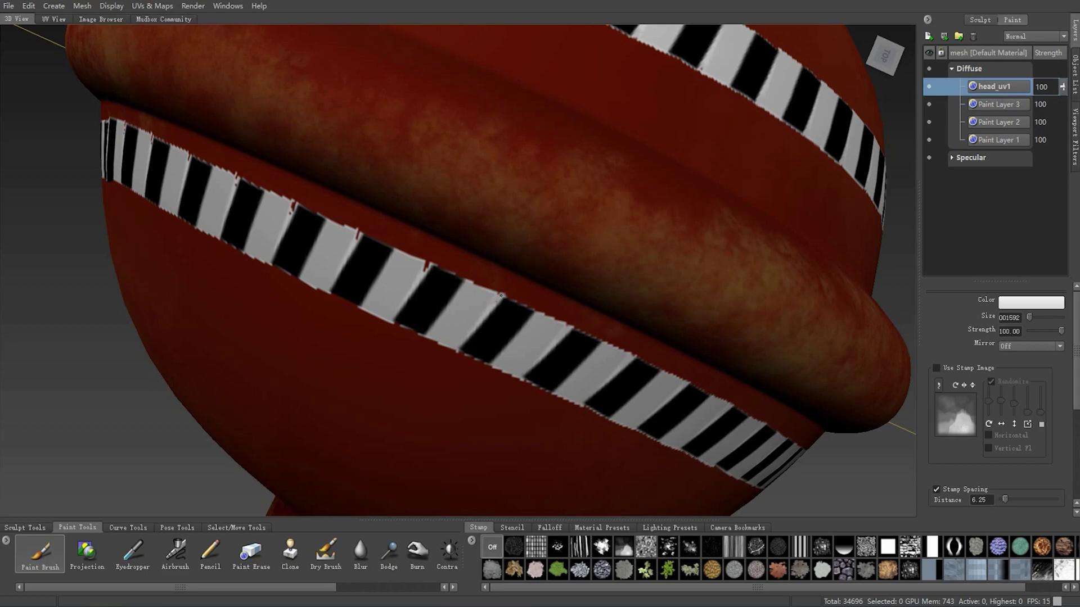
- Paint out a small red notch and follow the striped band around the ball
mouse_move(501, 295)
left_mouse_down("alt")
mouse_move(567, 302)
mouse_move(484, 310)
mouse_move(587, 225)
left_mouse_up("alt")
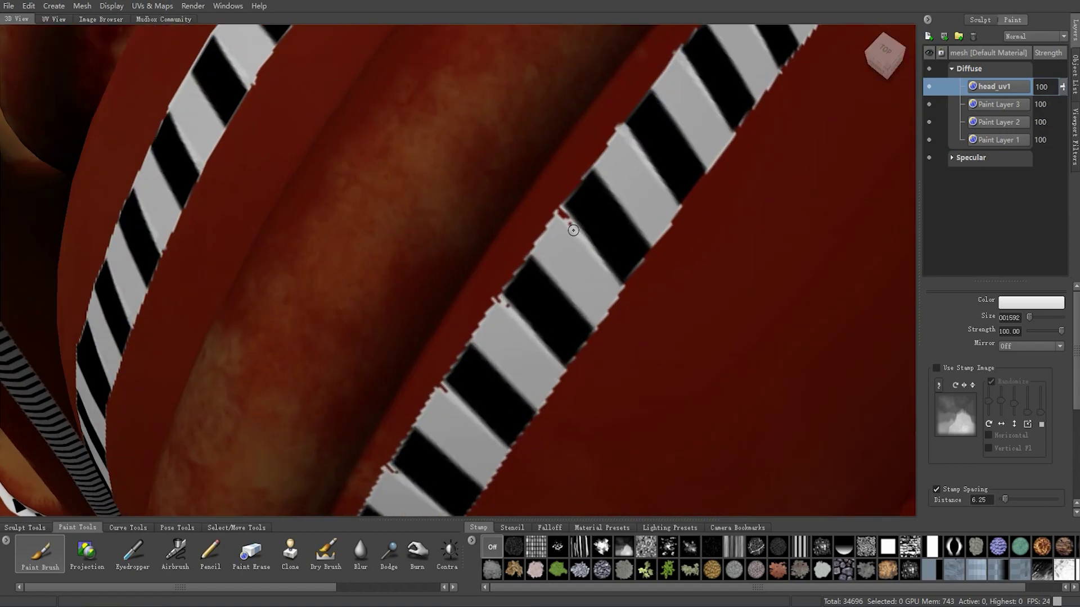
left_click_drag(568, 223, 560, 212)
left_click_drag(545, 254, 547, 267, "alt")
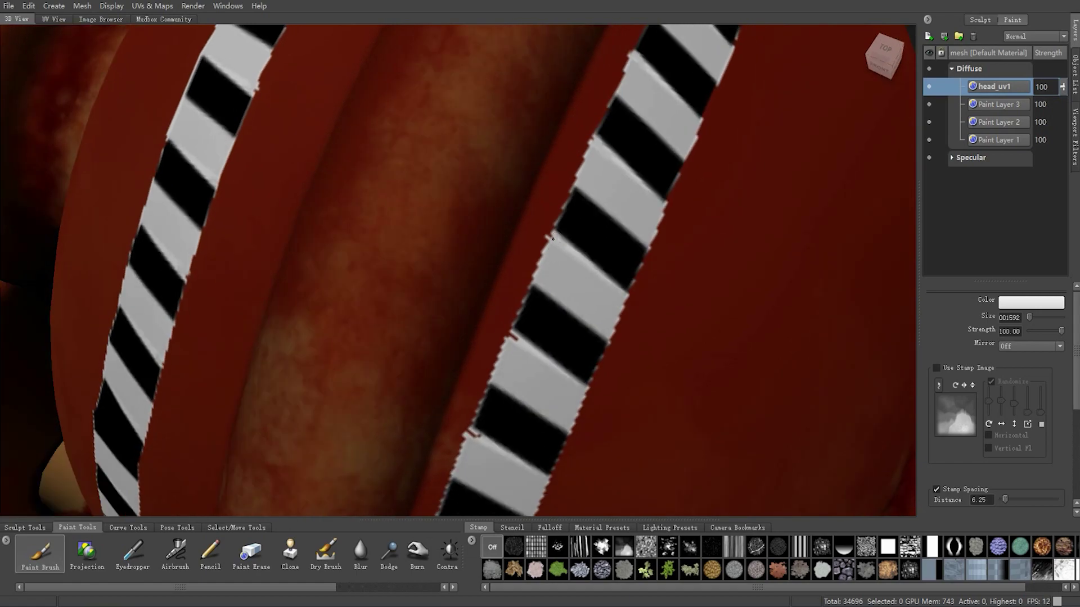
left_click_drag(555, 242, 590, 298, "alt")
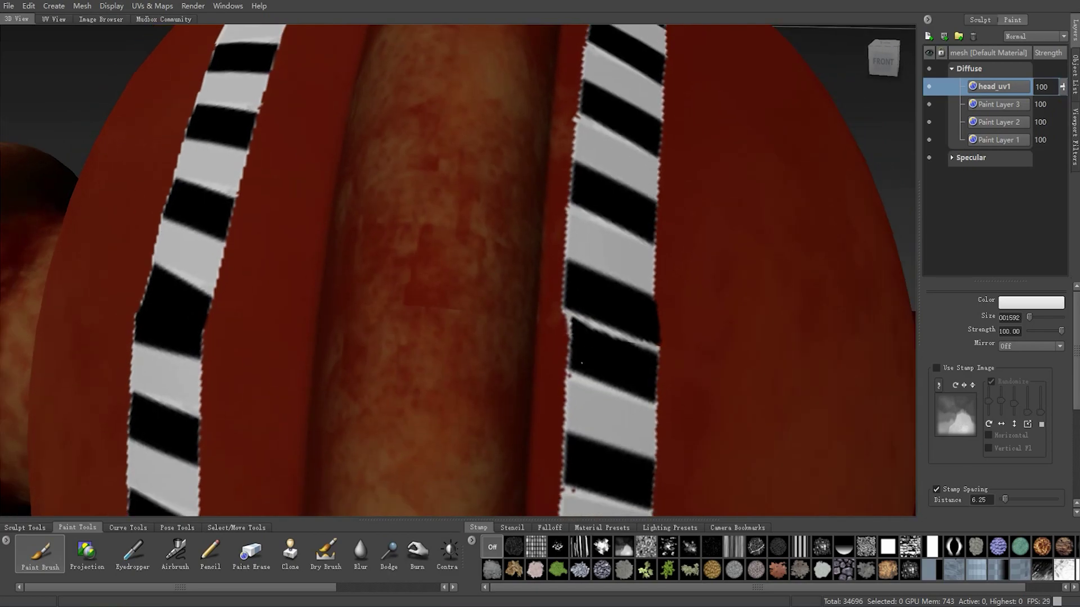
mouse_move(602, 360)
left_mouse_down("alt")
mouse_move(573, 369)
mouse_move(562, 342)
left_mouse_up("alt")
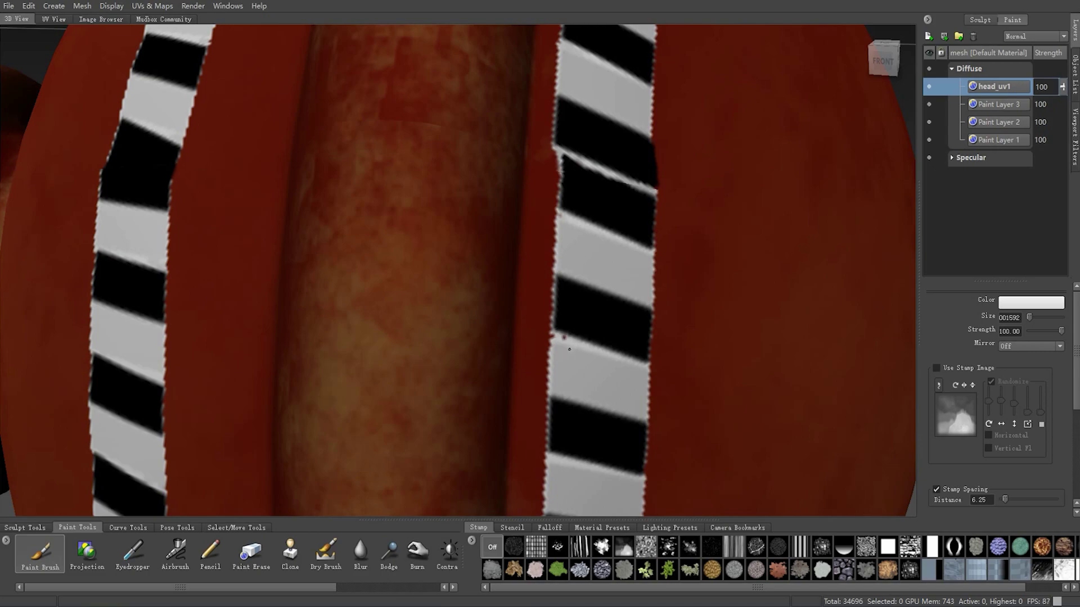
left_click_drag(562, 338, 571, 329, "alt")
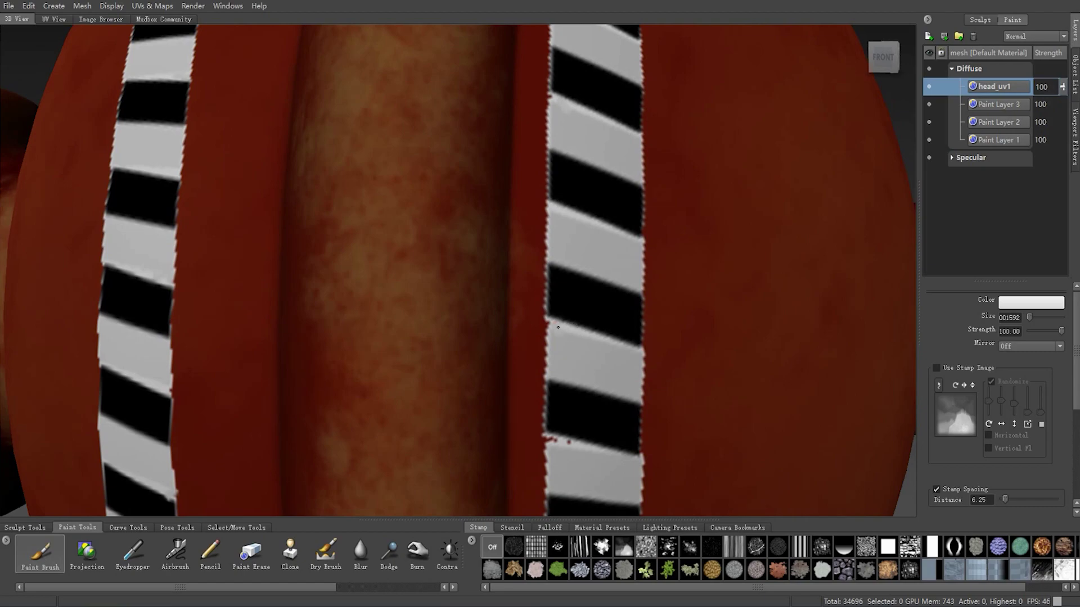
left_click_drag(561, 328, 566, 385, "alt")
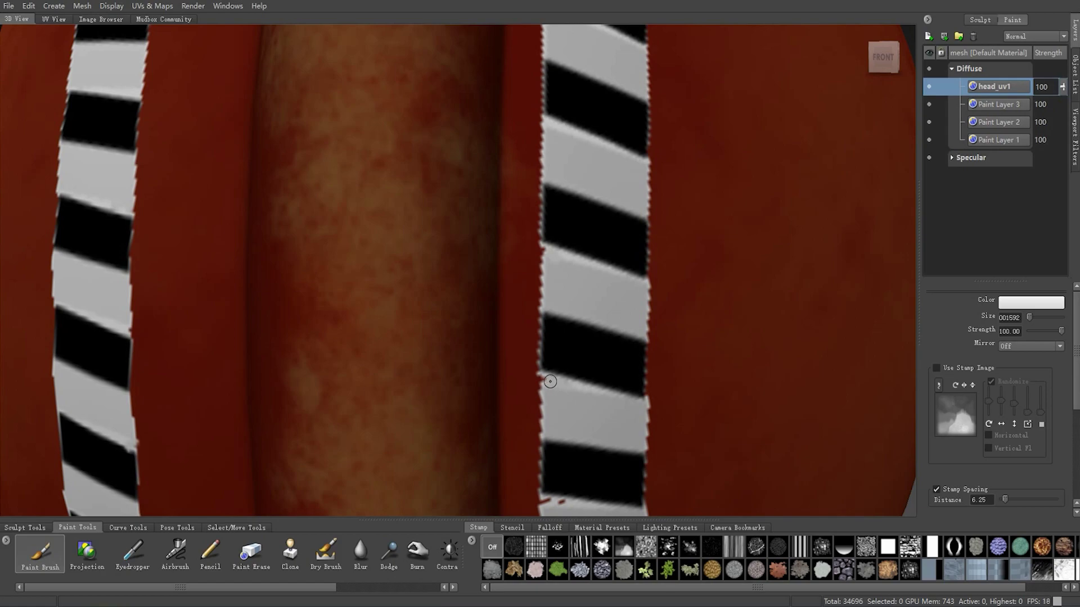
left_click_drag(547, 379, 540, 338, "alt")
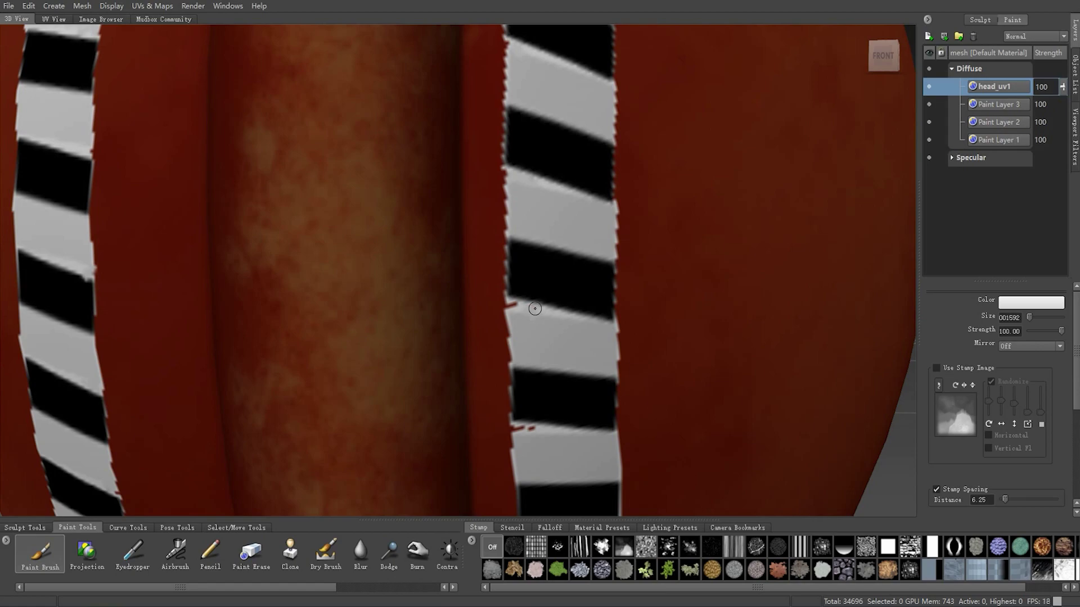
- Orbit further around the ball's bands, closing in on the edge near the neck
left_click_drag(512, 309, 550, 344, "alt")
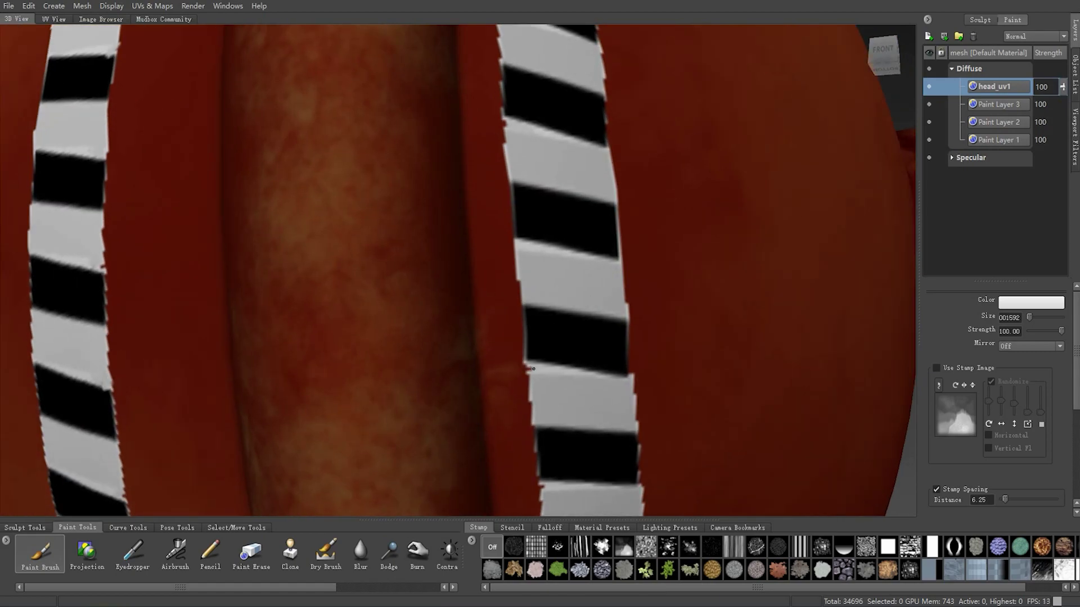
mouse_move(532, 369)
left_mouse_down("alt")
mouse_move(561, 337)
mouse_move(575, 351)
left_mouse_up("alt")
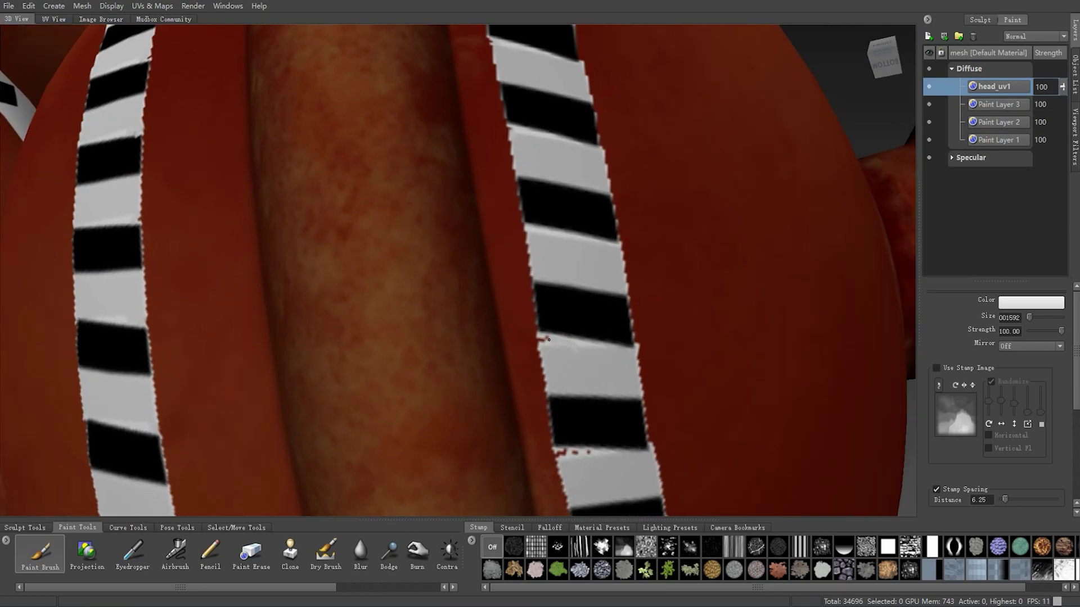
mouse_move(553, 346)
left_mouse_down("alt")
mouse_move(566, 393)
mouse_move(579, 397)
left_mouse_up("alt")
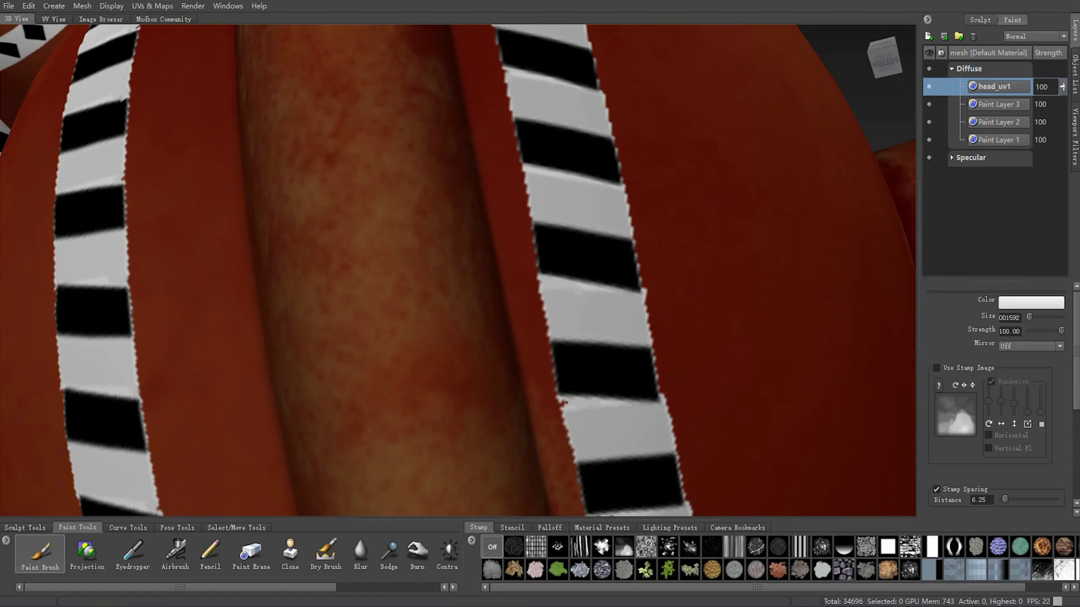
mouse_move(566, 405)
left_mouse_down("alt")
mouse_move(585, 355)
mouse_move(592, 373)
mouse_move(558, 367)
left_mouse_up("alt")
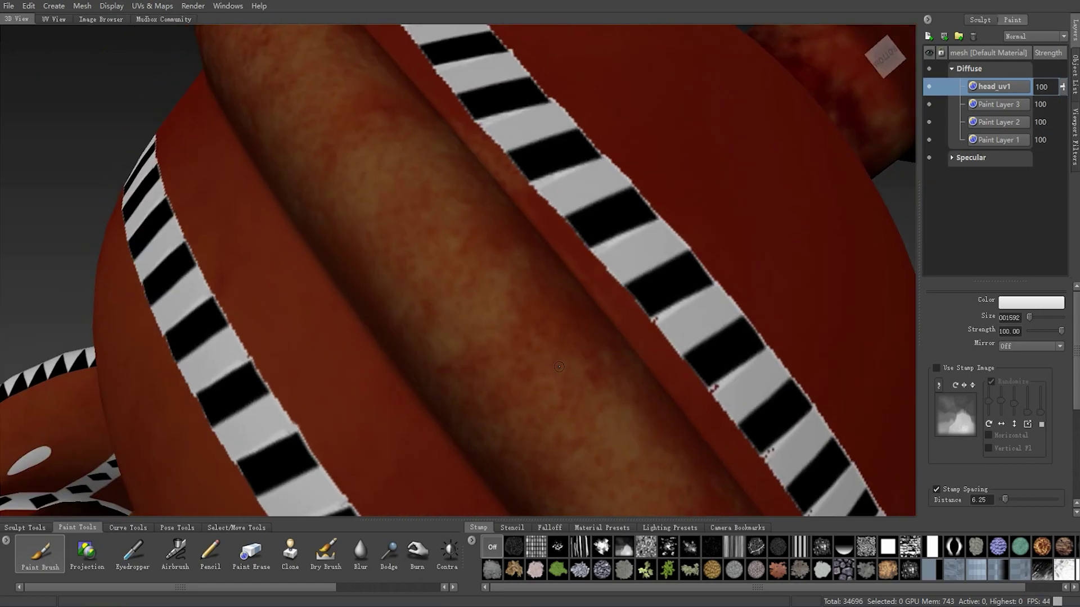
middle_click_drag(654, 320, 446, 323, "alt")
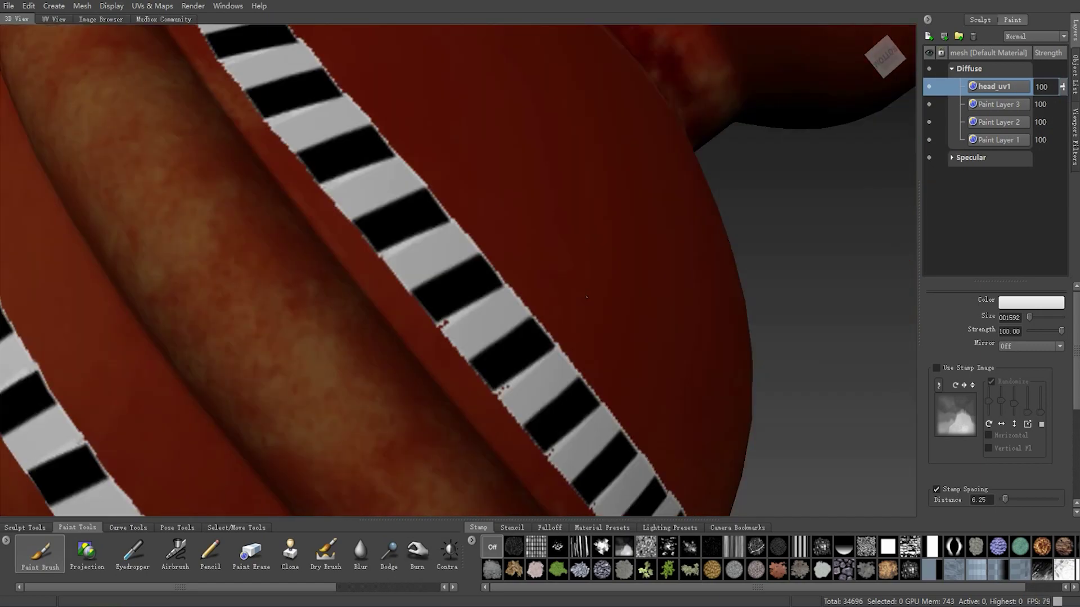
scroll(447, 327, "up", 3)
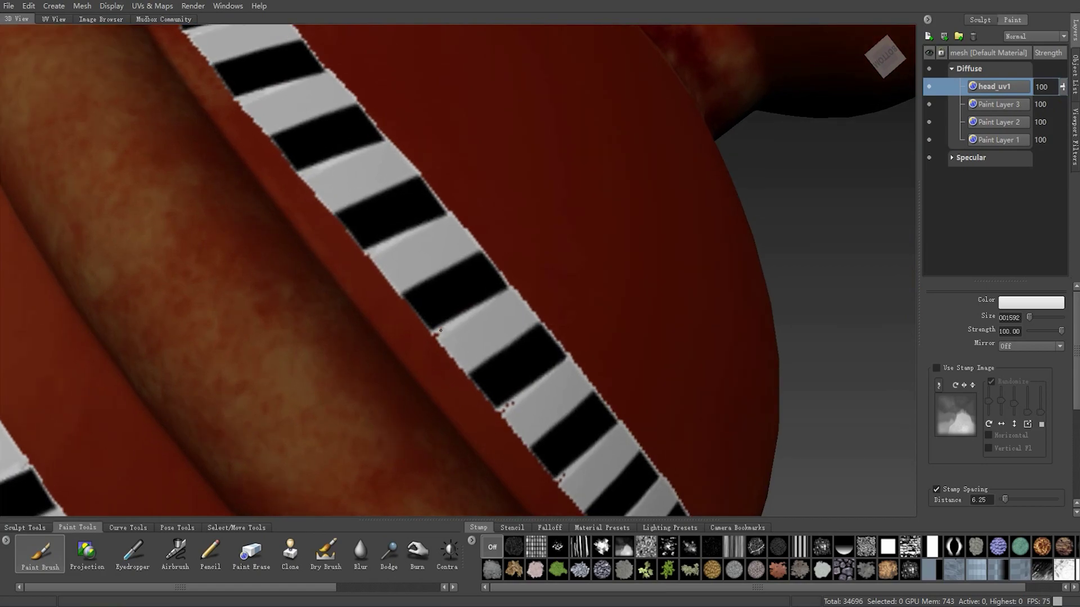
mouse_move(474, 350)
left_mouse_down("alt")
mouse_move(478, 388)
mouse_move(448, 352)
mouse_move(409, 340)
mouse_move(416, 349)
left_mouse_up("alt")
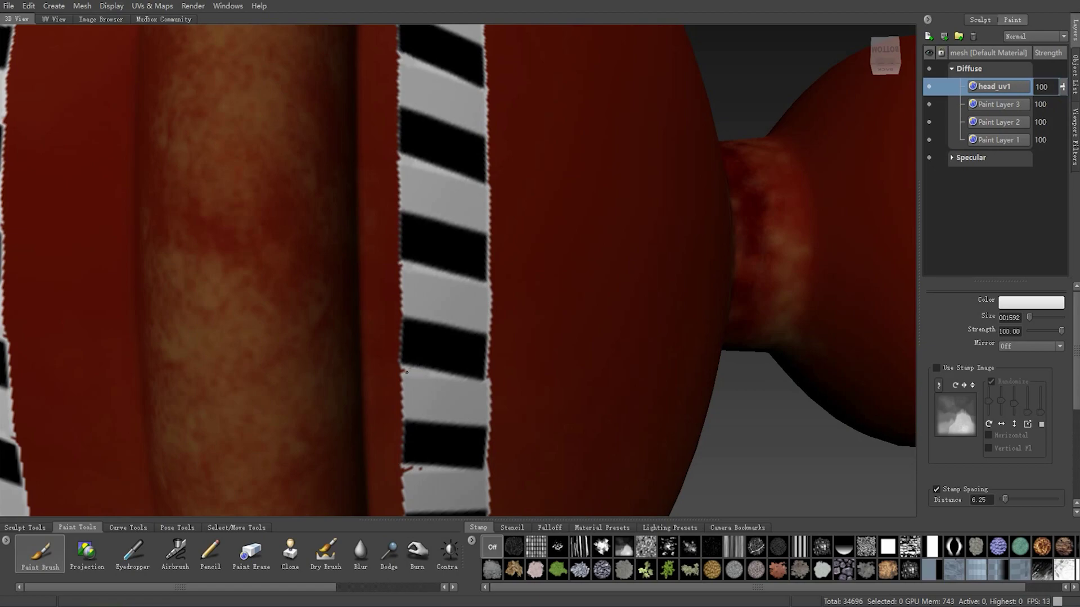
left_click_drag(412, 373, 418, 325, "alt")
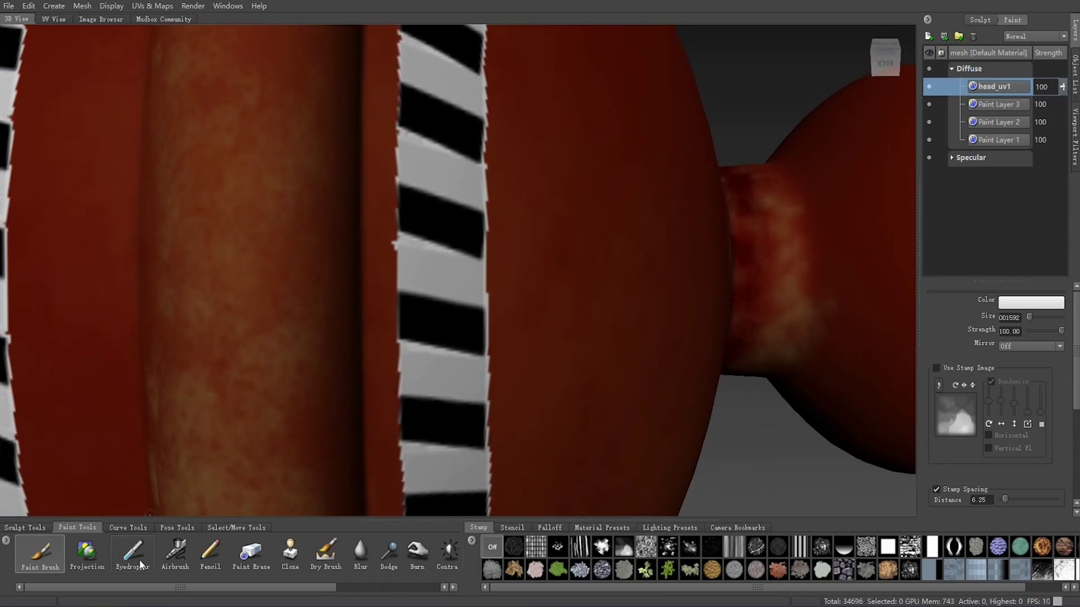
left_click(251, 552)
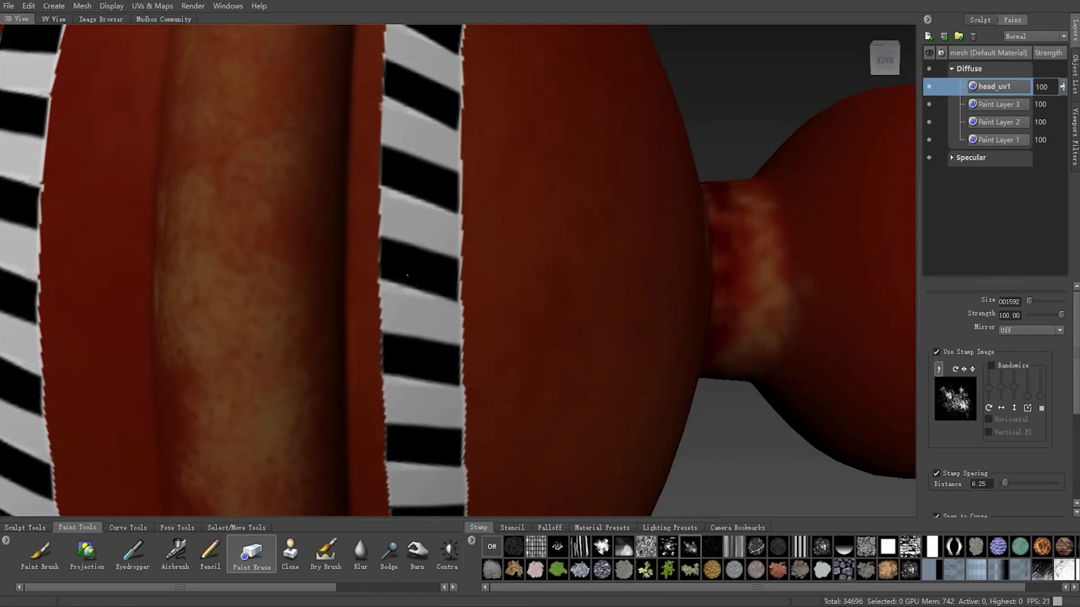
right_click_drag(395, 259, 151, 303, "alt")
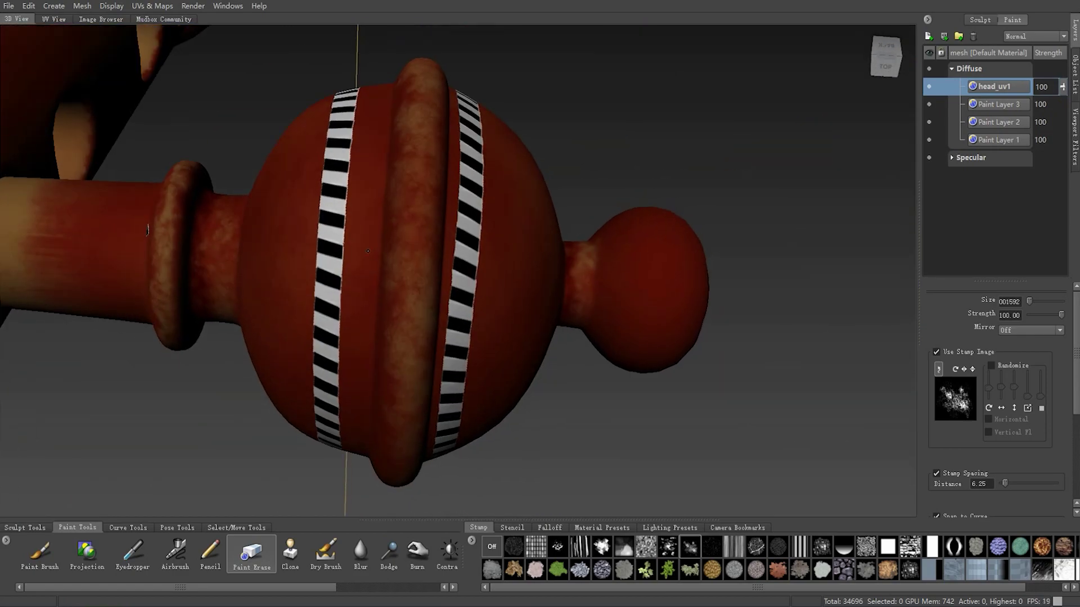
mouse_move(306, 256)
left_mouse_down("alt")
mouse_move(501, 309)
mouse_move(466, 295)
left_mouse_up("alt")
left_click_drag(458, 247, 417, 263, "alt")
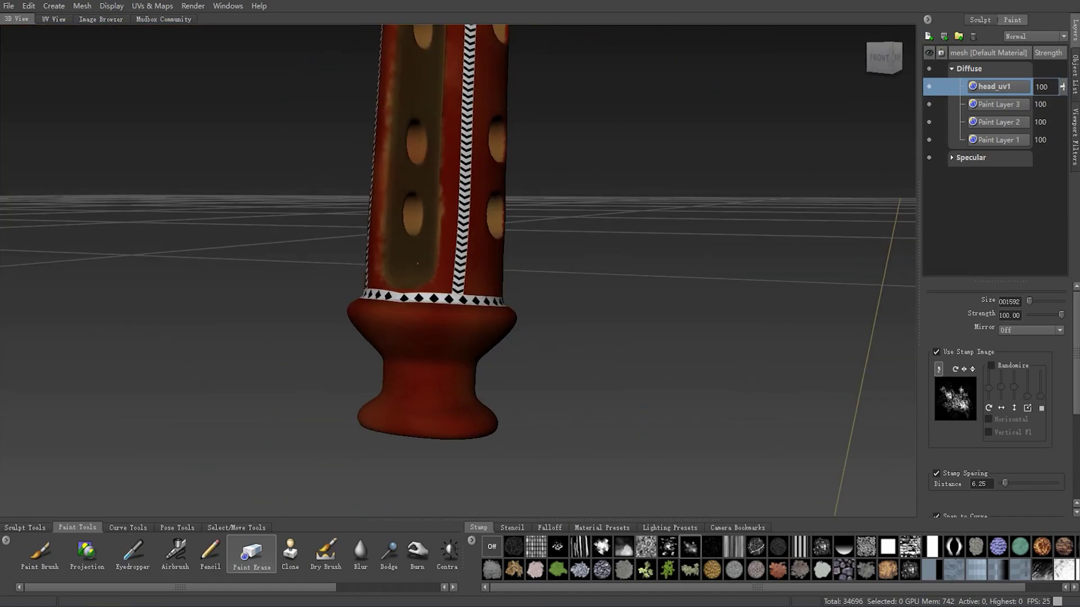
mouse_move(504, 295)
left_mouse_down("alt")
mouse_move(279, 302)
mouse_move(606, 352)
mouse_move(501, 175)
left_mouse_up("alt")
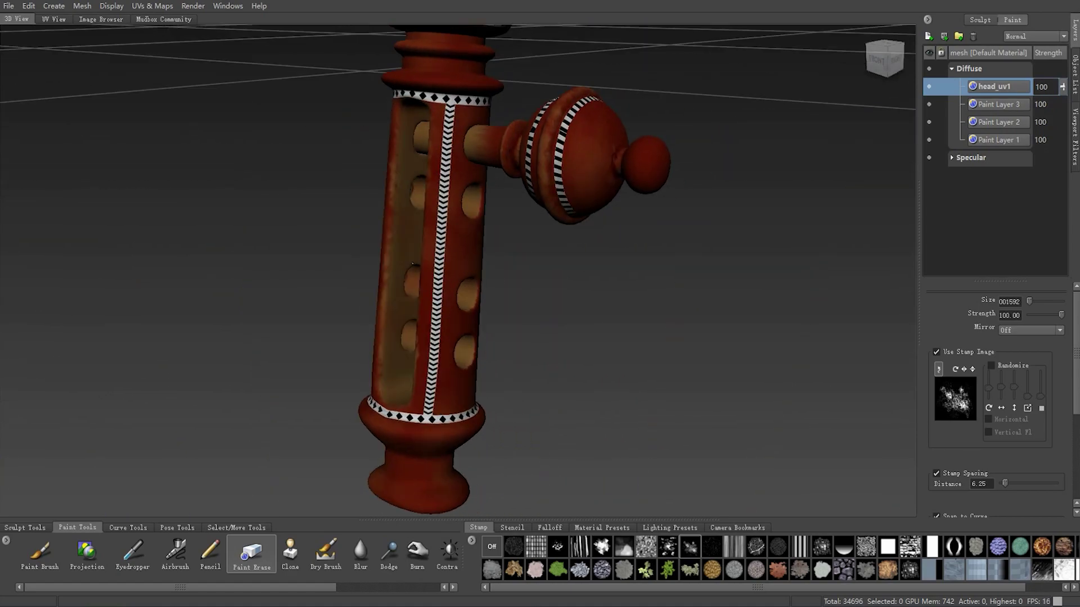
middle_click_drag(501, 175, 527, 274, "alt")
mouse_move(502, 296)
left_mouse_down("alt")
mouse_move(497, 319)
mouse_move(523, 315)
left_mouse_up("alt")
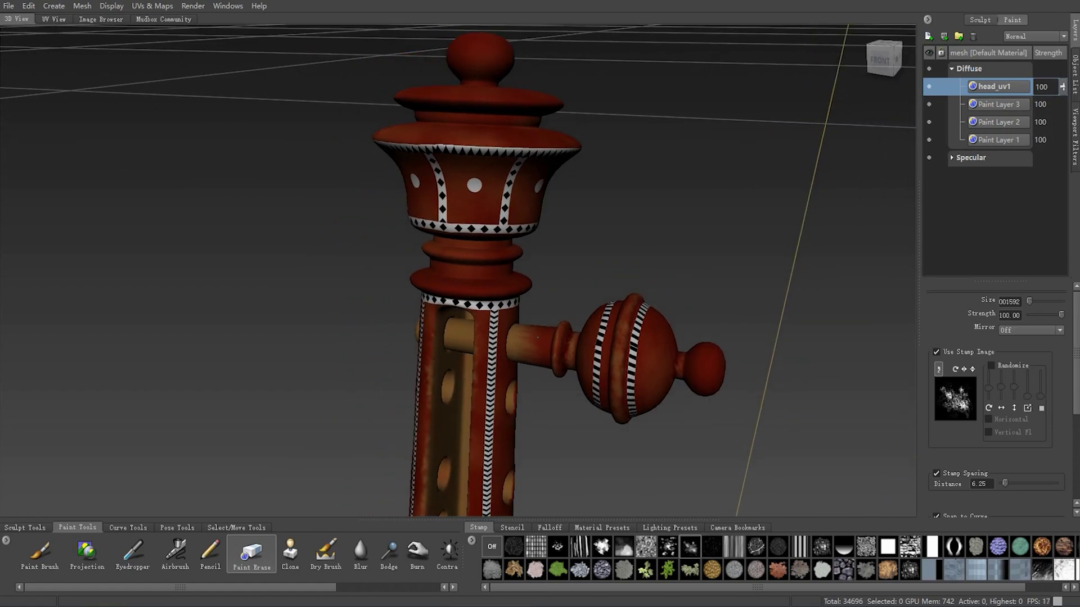
right_click_drag(523, 315, 577, 315, "alt")
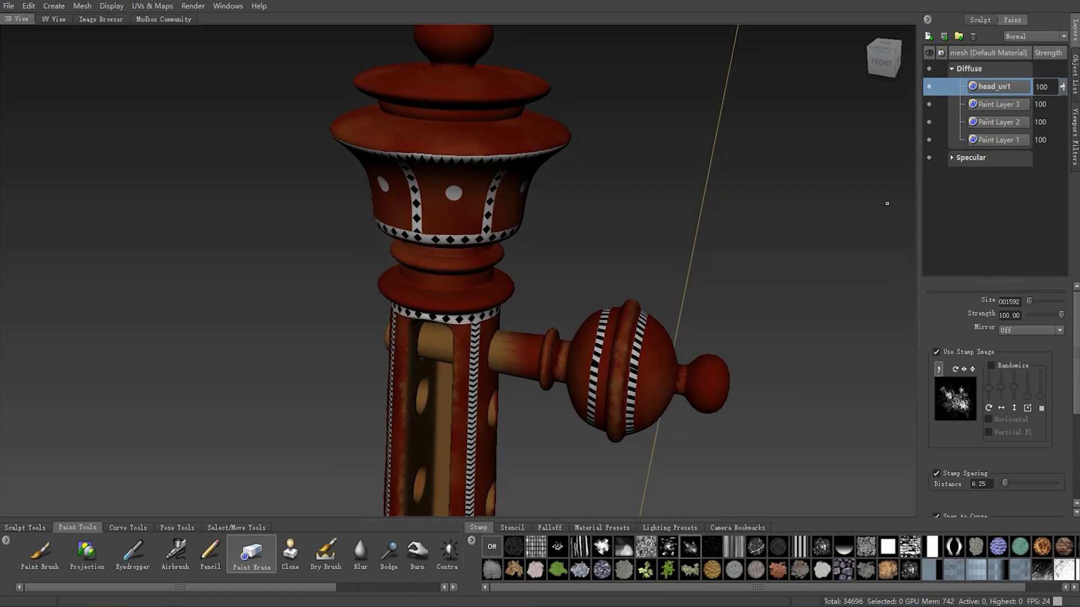
right_click_drag(613, 257, 563, 257, "alt")
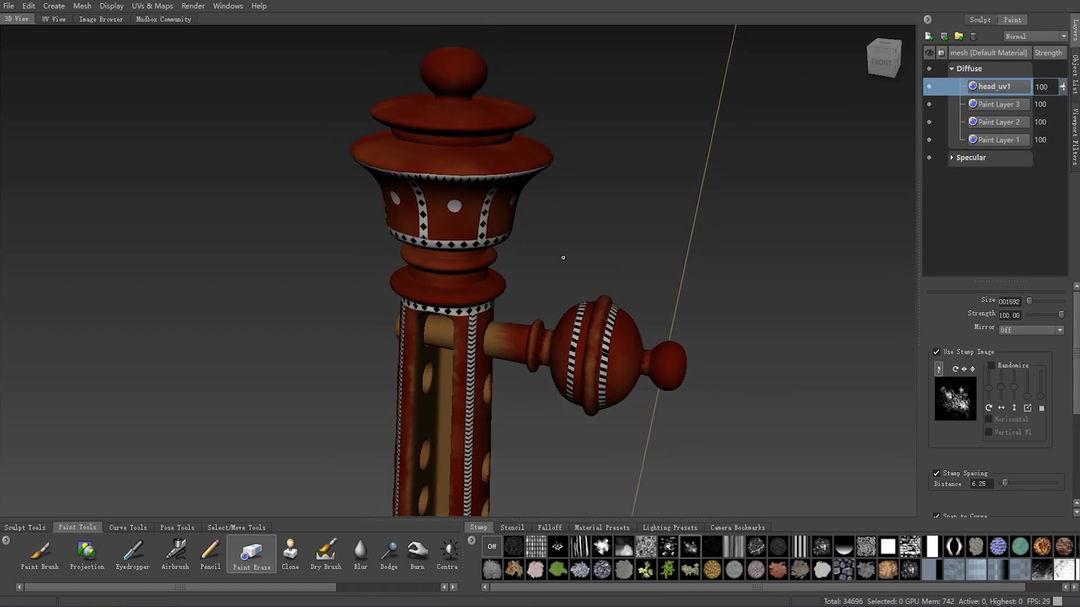
mouse_move(563, 258)
left_mouse_down("alt")
mouse_move(486, 376)
mouse_move(564, 329)
mouse_move(580, 340)
left_mouse_up("alt")
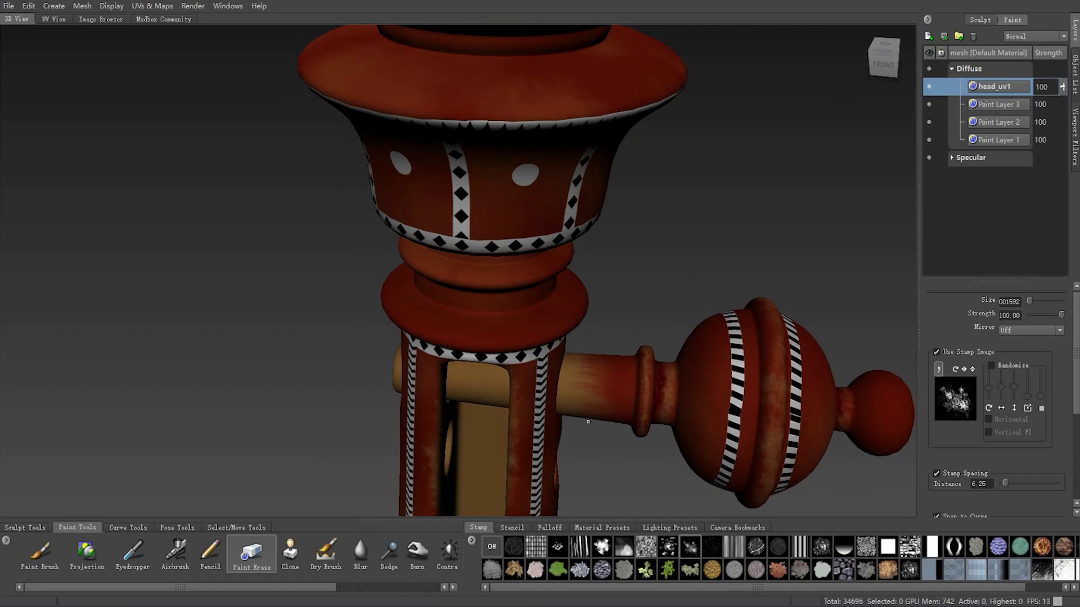
left_click_drag(588, 422, 603, 373, "alt")
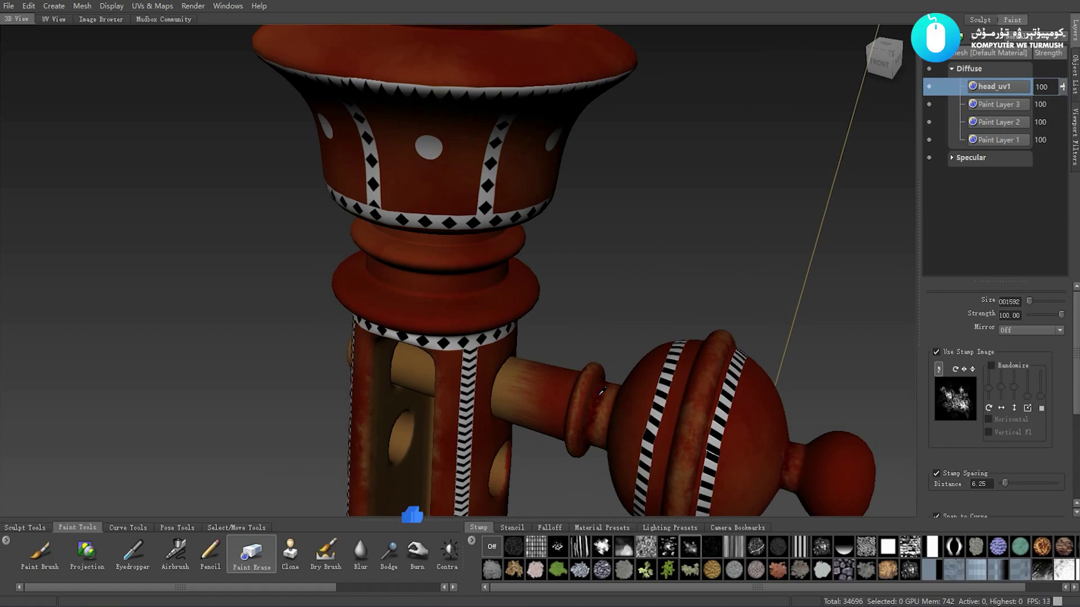
mouse_move(512, 446)
left_mouse_down("alt")
mouse_move(398, 444)
mouse_move(419, 441)
left_mouse_up("alt")
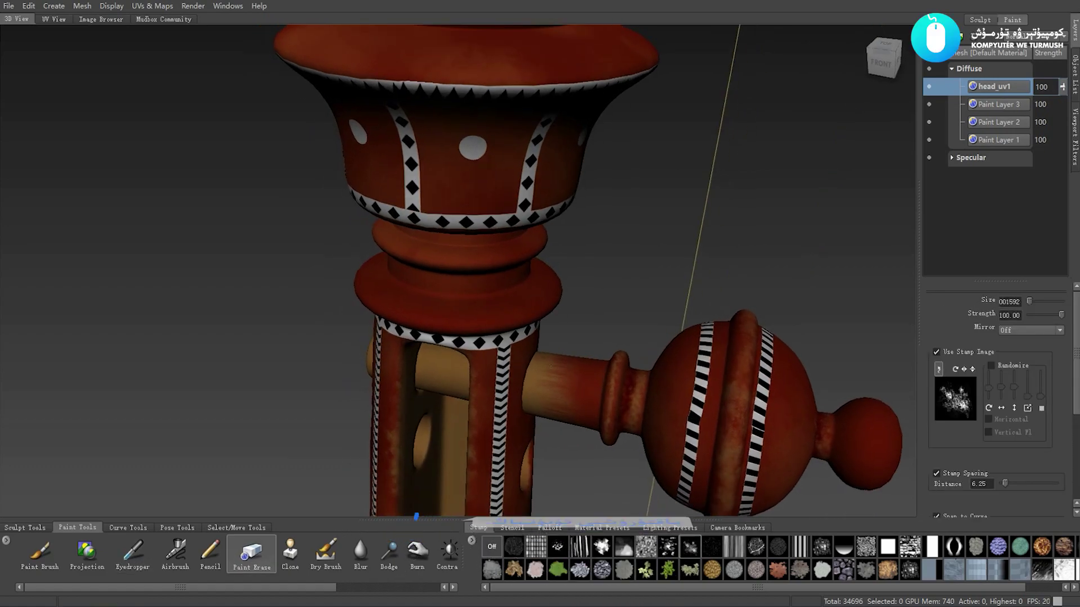
left_click(39, 554)
left_click_drag(523, 371, 545, 370, "alt")
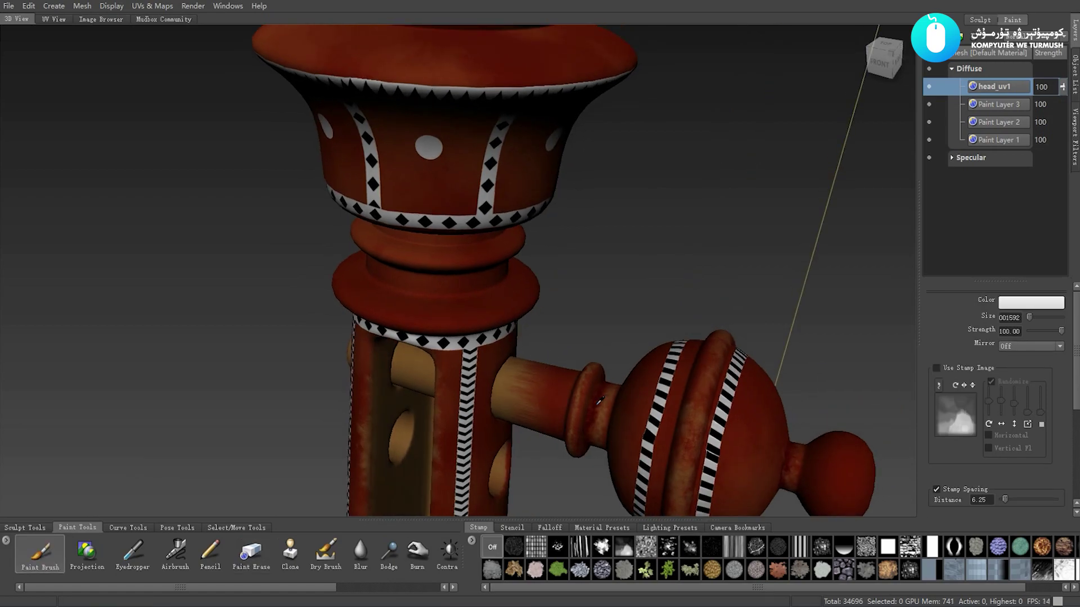
left_click(599, 401)
left_click_drag(450, 298, 485, 296, "alt")
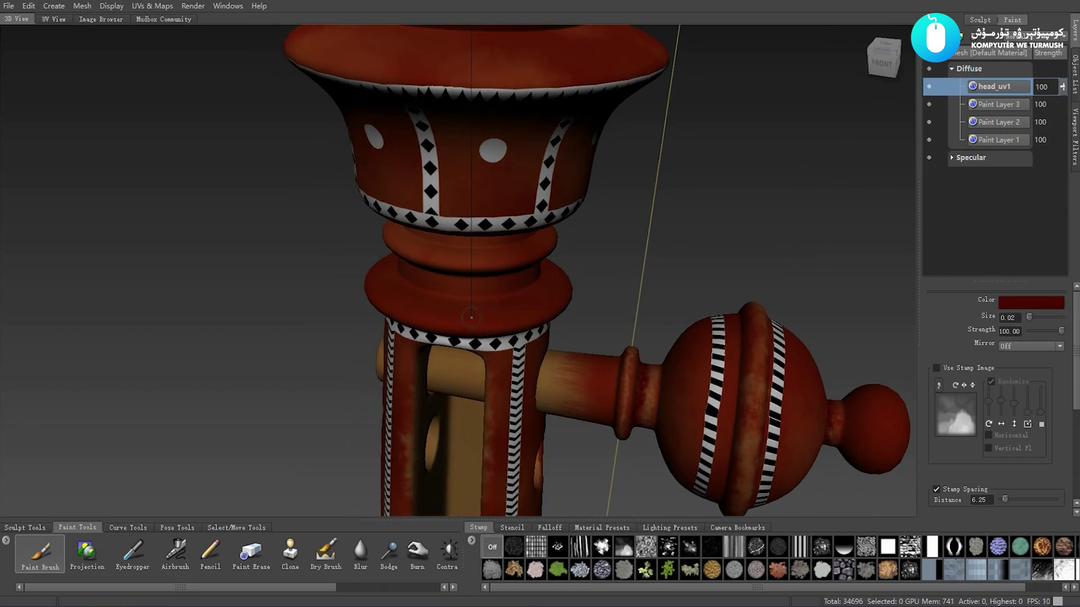
left_click(687, 548)
left_click_drag(486, 310, 505, 309, "alt")
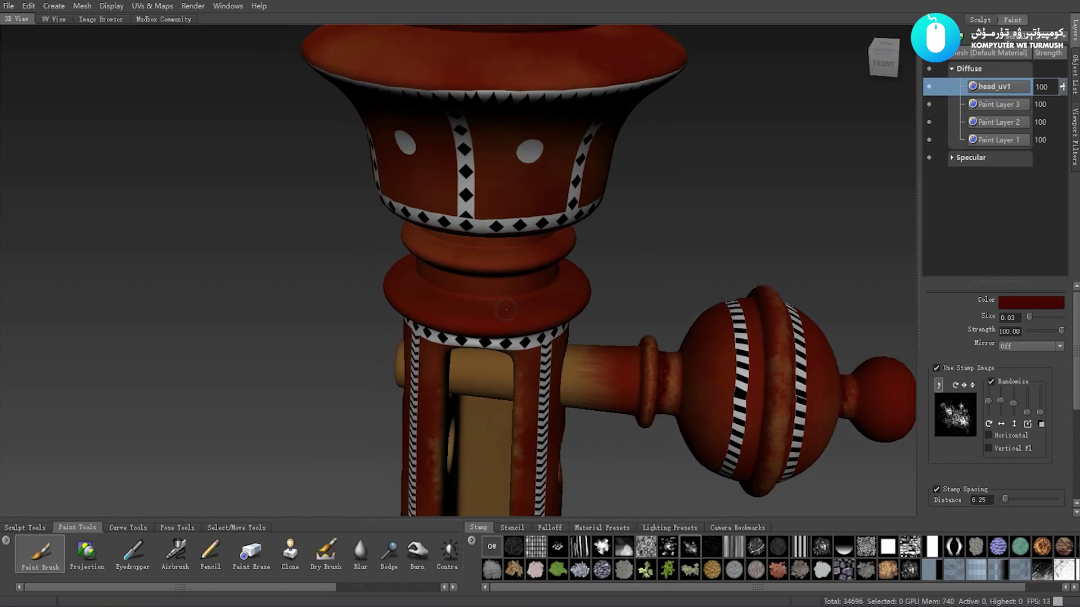
scroll(501, 306, "up", 2)
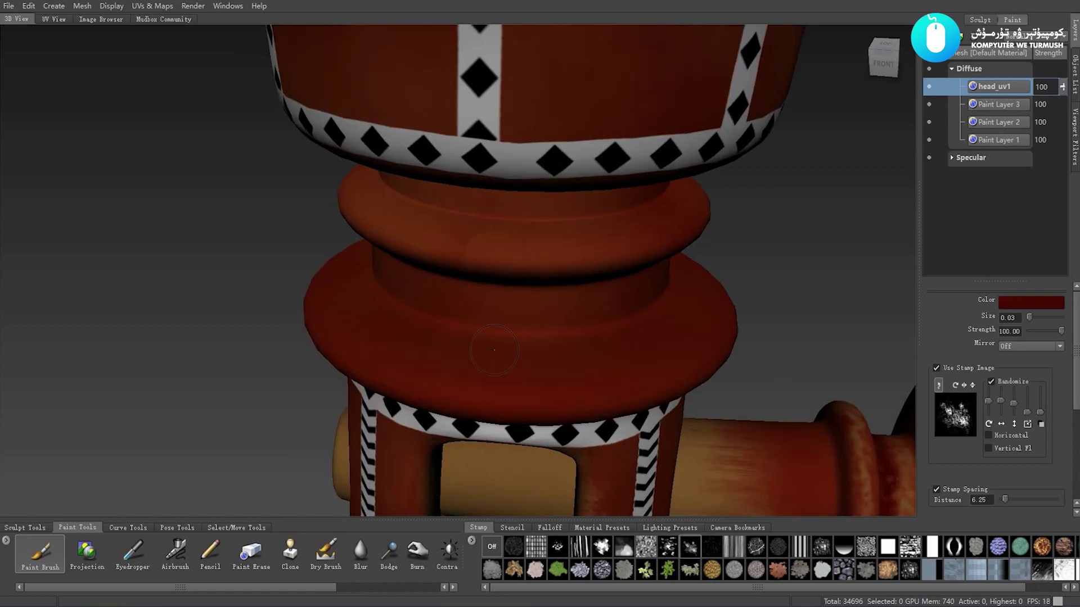
scroll(506, 327, "up", 2)
scroll(511, 343, "up", 1)
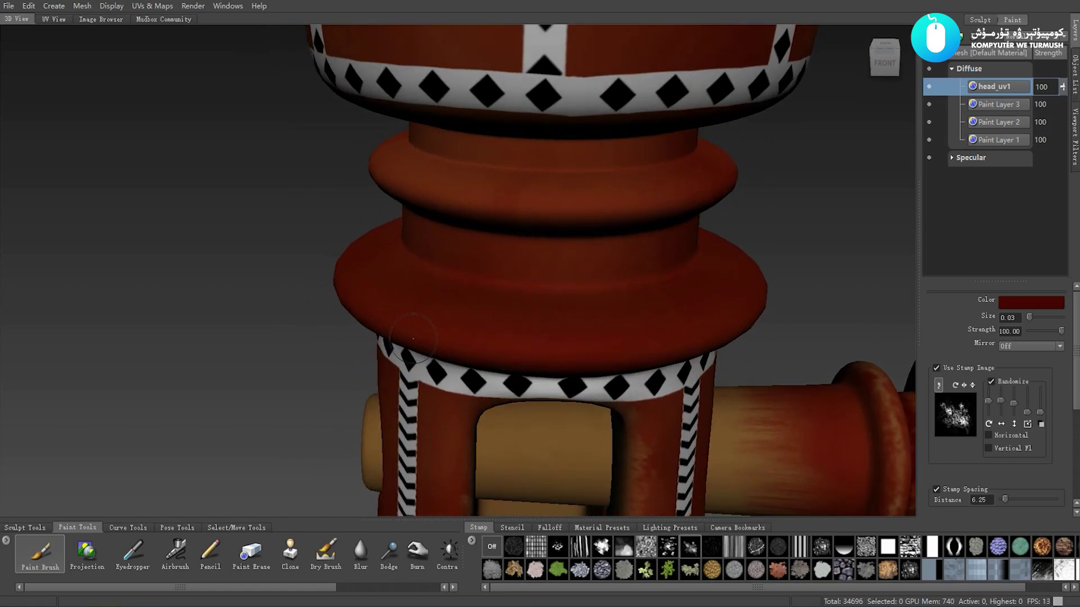
left_click_drag(534, 307, 581, 302, "alt")
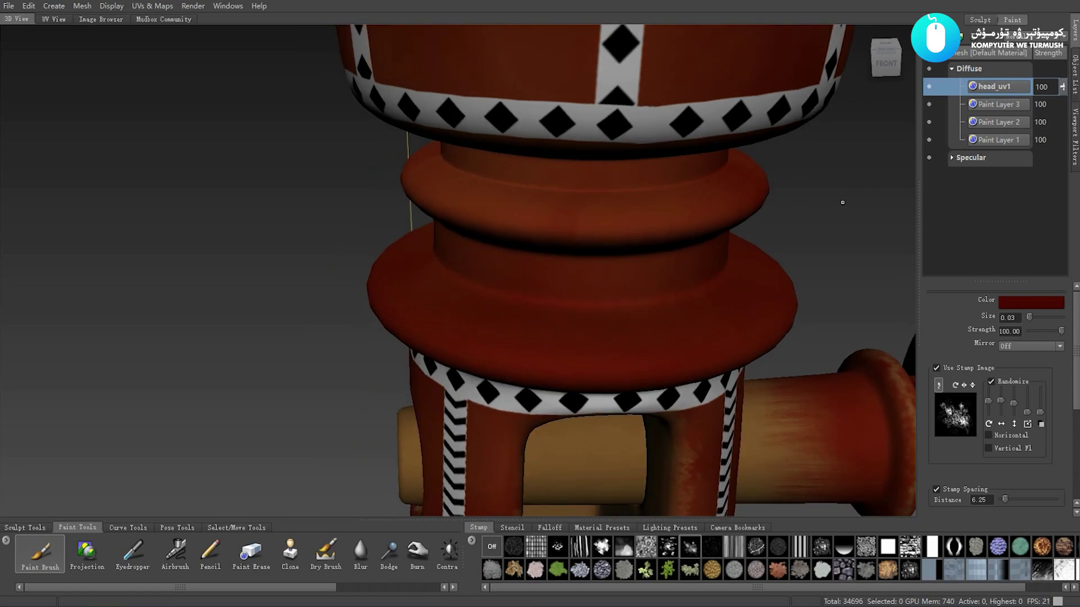
- Toggle head_uv1 and Paint Layer 2 visibility to compare, then make Paint Layer 3 active
left_click(928, 104)
left_click(929, 86)
left_click(929, 86)
left_click(928, 120)
left_click(929, 118)
left_click(986, 103)
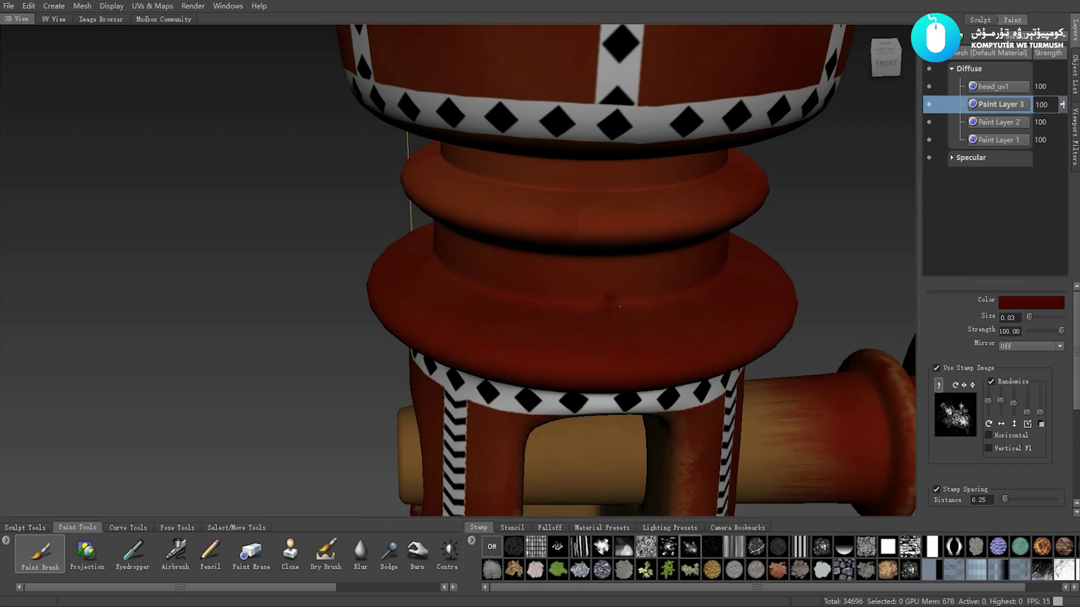
- Paint dark red stains along the lower flange's upper rim
middle_click_drag(619, 308, 484, 337, "alt")
left_click_drag(475, 320, 523, 325)
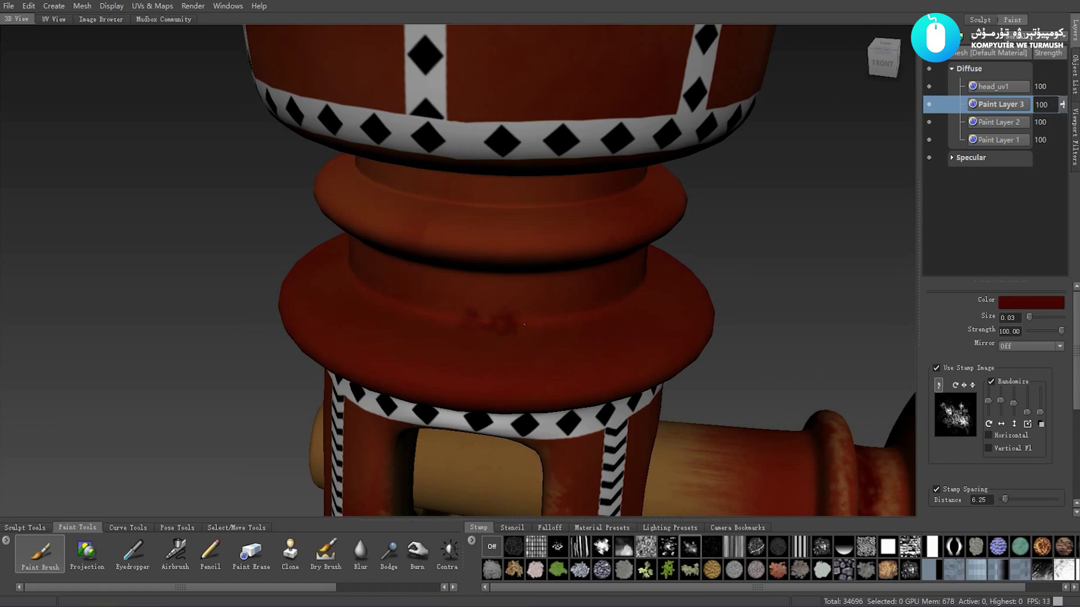
middle_click_drag(552, 326, 492, 332, "alt")
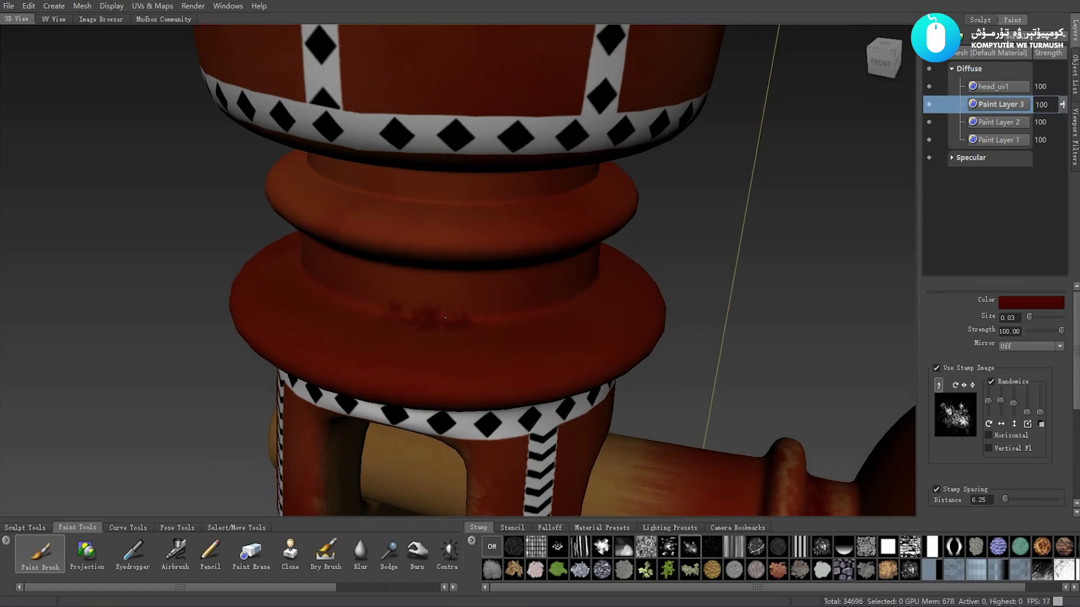
left_click_drag(445, 318, 463, 320)
middle_click_drag(505, 324, 385, 329, "alt")
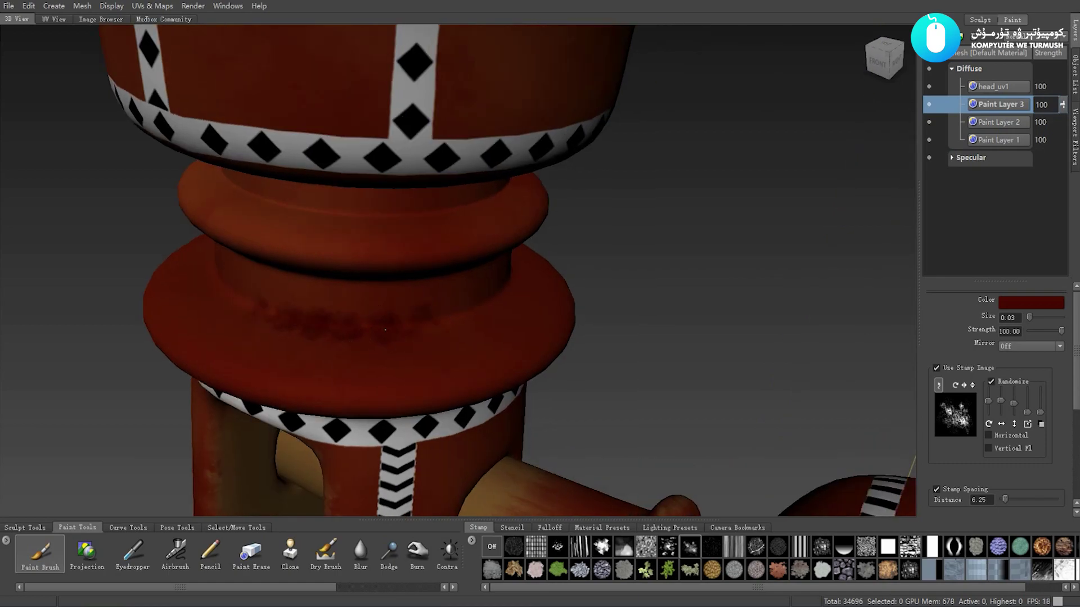
- Turn to the post's side and add more dark grime around the flange
mouse_move(447, 323)
left_mouse_down("alt")
mouse_move(317, 340)
mouse_move(232, 261)
left_mouse_up("alt")
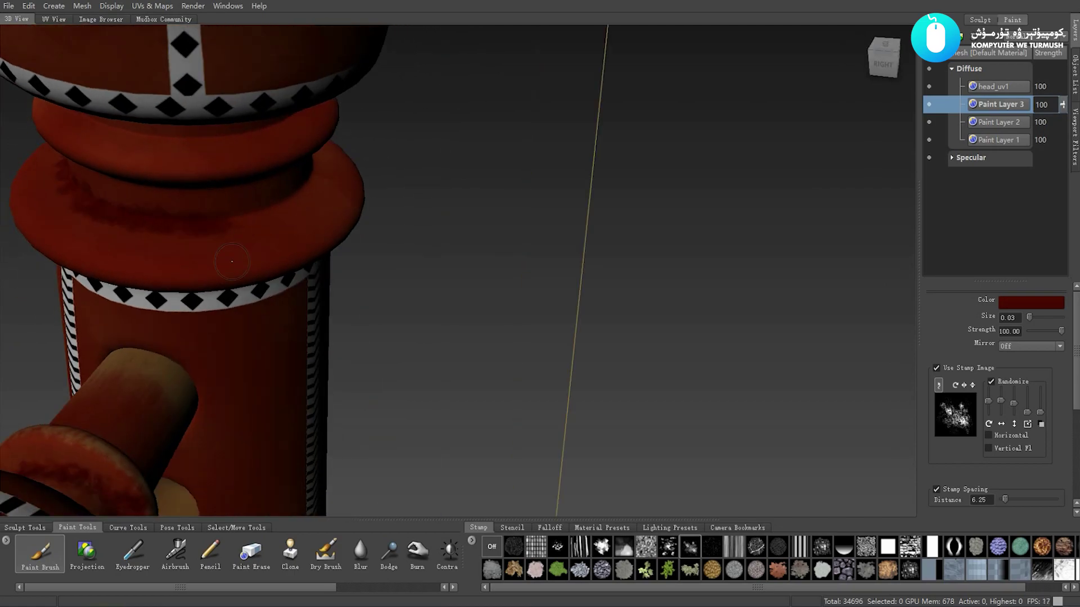
mouse_move(232, 212)
left_mouse_down("alt")
mouse_move(200, 204)
mouse_move(224, 255)
left_mouse_up("alt")
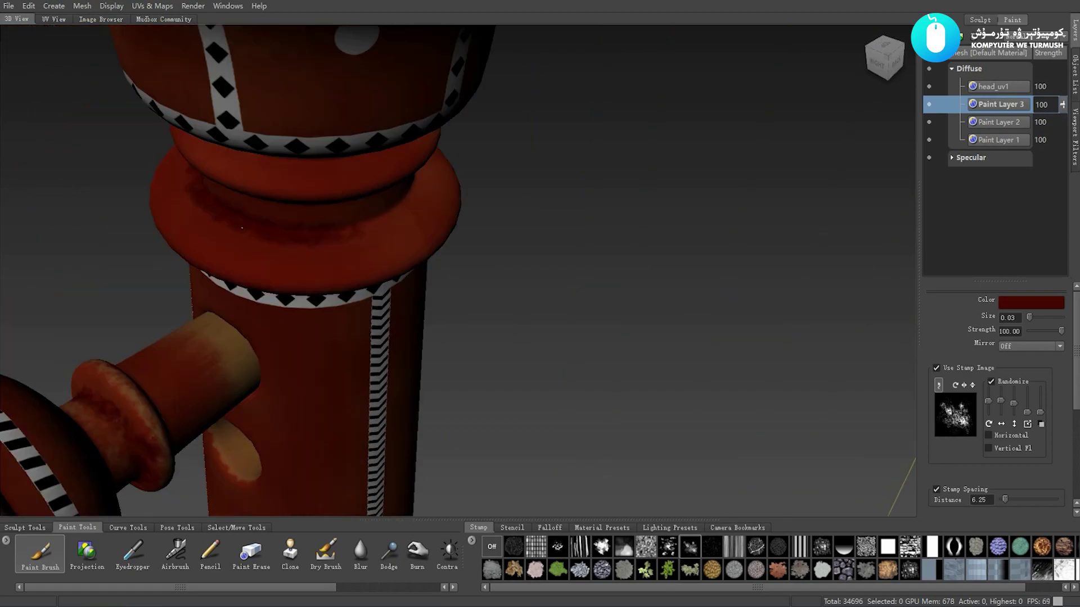
scroll(223, 255, "up", 3)
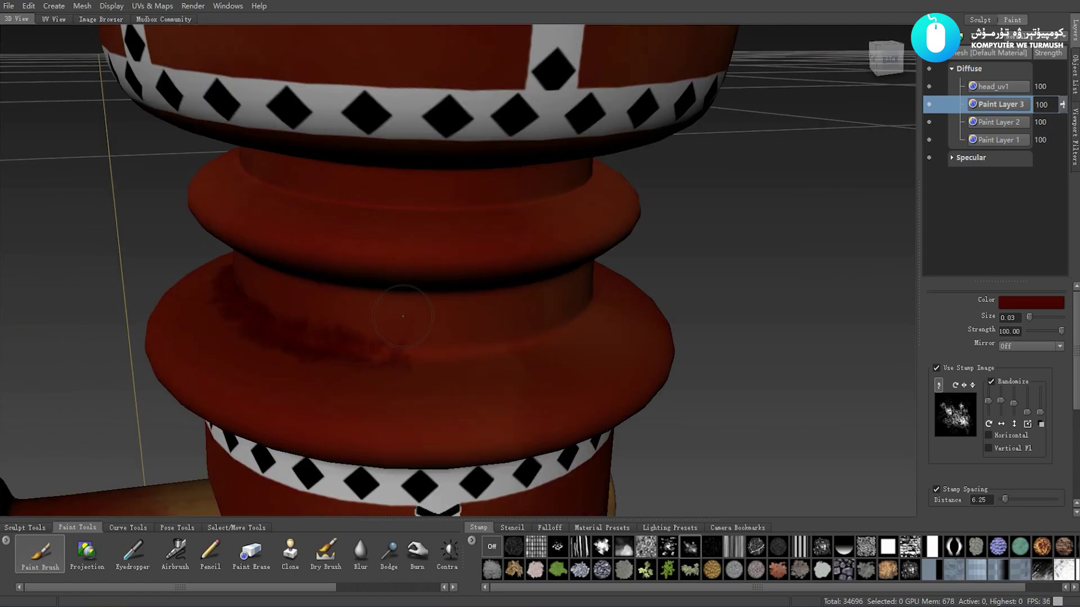
scroll(420, 235, "up", 2)
left_click_drag(419, 235, 428, 246, "alt")
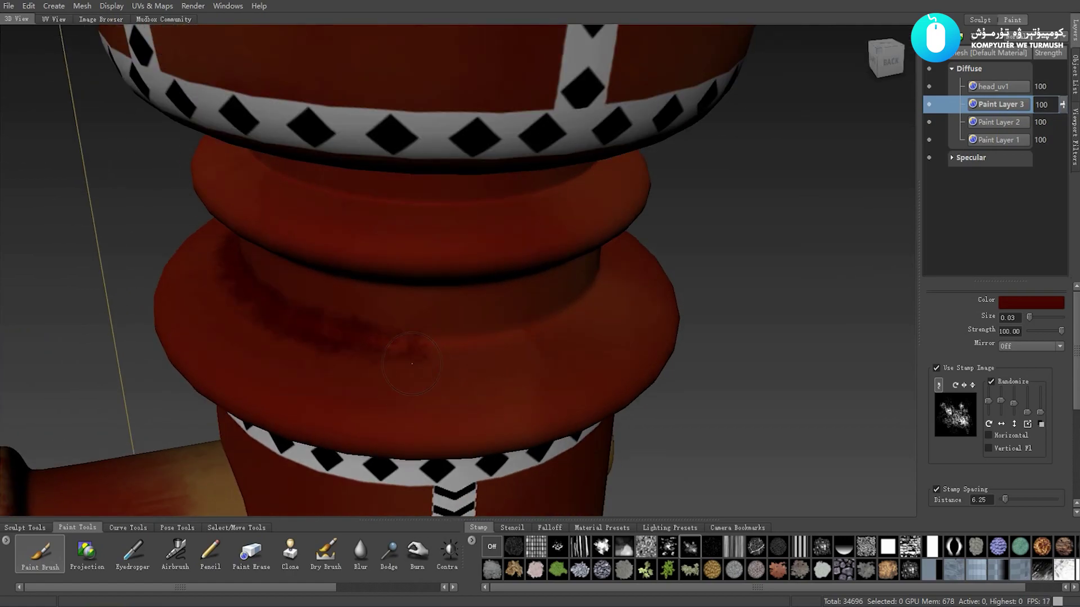
mouse_move(412, 363)
left_mouse_down("alt")
mouse_move(434, 355)
mouse_move(411, 348)
mouse_move(458, 348)
mouse_move(444, 329)
mouse_move(484, 338)
mouse_move(424, 321)
mouse_move(484, 332)
mouse_move(449, 322)
mouse_move(534, 306)
mouse_move(475, 316)
mouse_move(526, 301)
left_mouse_up("alt")
mouse_move(526, 301)
left_mouse_down("alt")
mouse_move(472, 304)
mouse_move(521, 320)
mouse_move(456, 312)
mouse_move(515, 303)
mouse_move(461, 295)
mouse_move(531, 293)
mouse_move(506, 295)
mouse_move(514, 327)
mouse_move(559, 324)
mouse_move(479, 301)
mouse_move(518, 365)
left_mouse_up("alt")
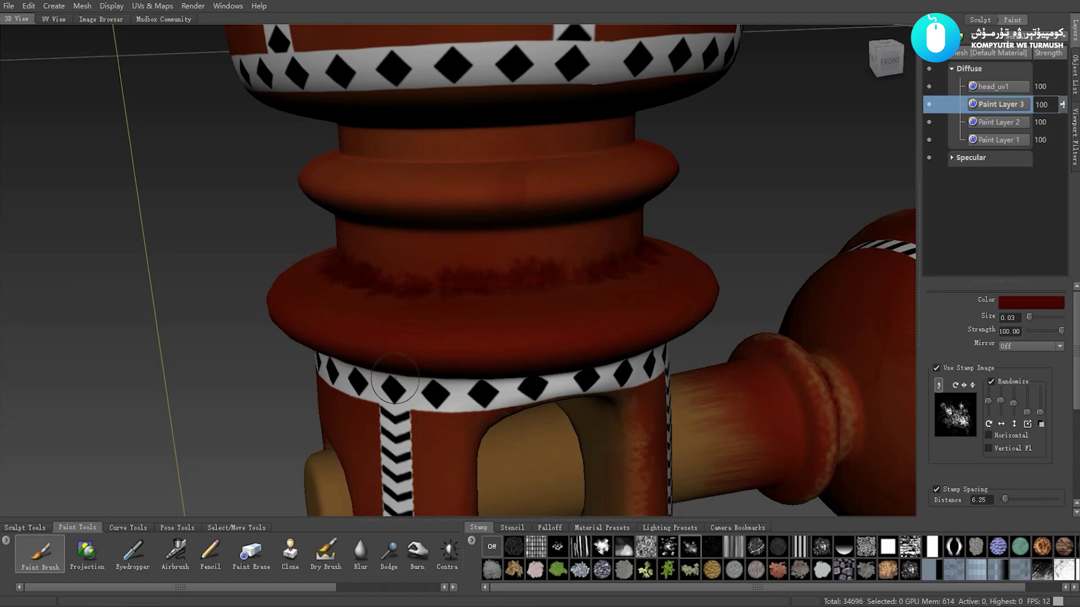
- Switch the paint colour to tan-orange and work around the flange rim
left_click(692, 442)
mouse_move(691, 442)
left_mouse_down("alt")
mouse_move(562, 316)
mouse_move(502, 308)
mouse_move(477, 321)
mouse_move(522, 310)
mouse_move(531, 319)
mouse_move(393, 369)
left_mouse_up("alt")
left_click_drag(495, 340, 475, 350, "alt")
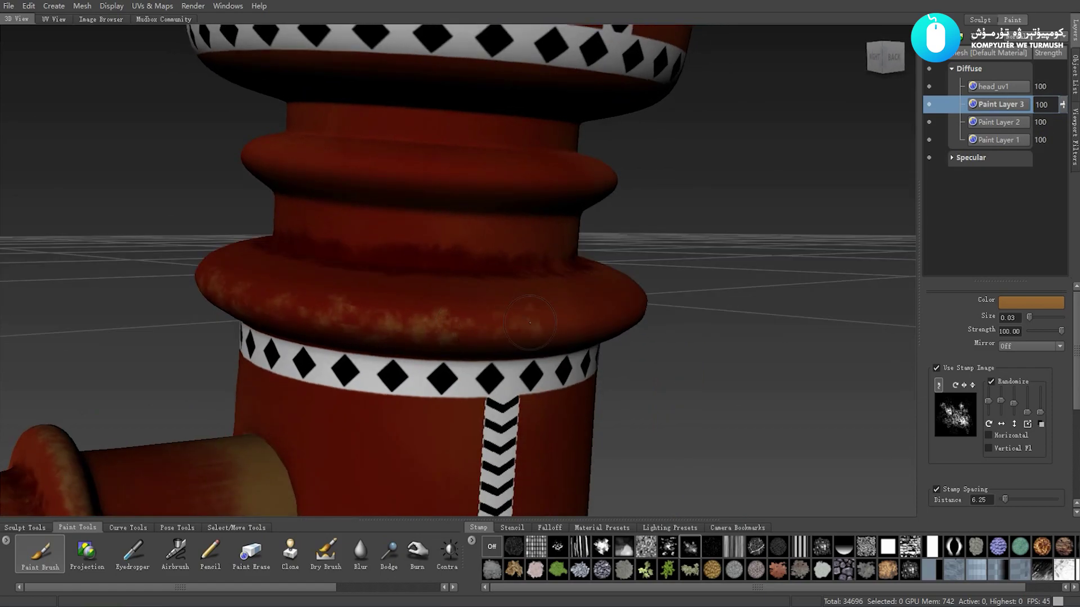
mouse_move(530, 322)
left_mouse_down("alt")
mouse_move(451, 332)
mouse_move(406, 355)
left_mouse_up("alt")
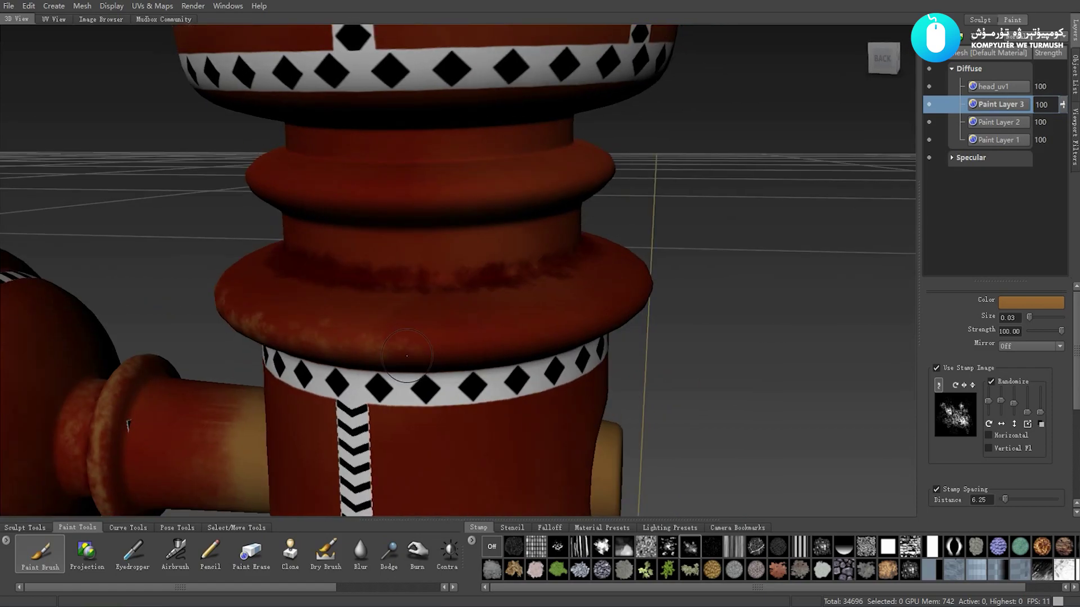
mouse_move(516, 334)
left_mouse_down("alt")
mouse_move(431, 332)
mouse_move(458, 312)
mouse_move(464, 328)
mouse_move(512, 311)
mouse_move(471, 325)
mouse_move(473, 338)
mouse_move(497, 336)
left_mouse_up("alt")
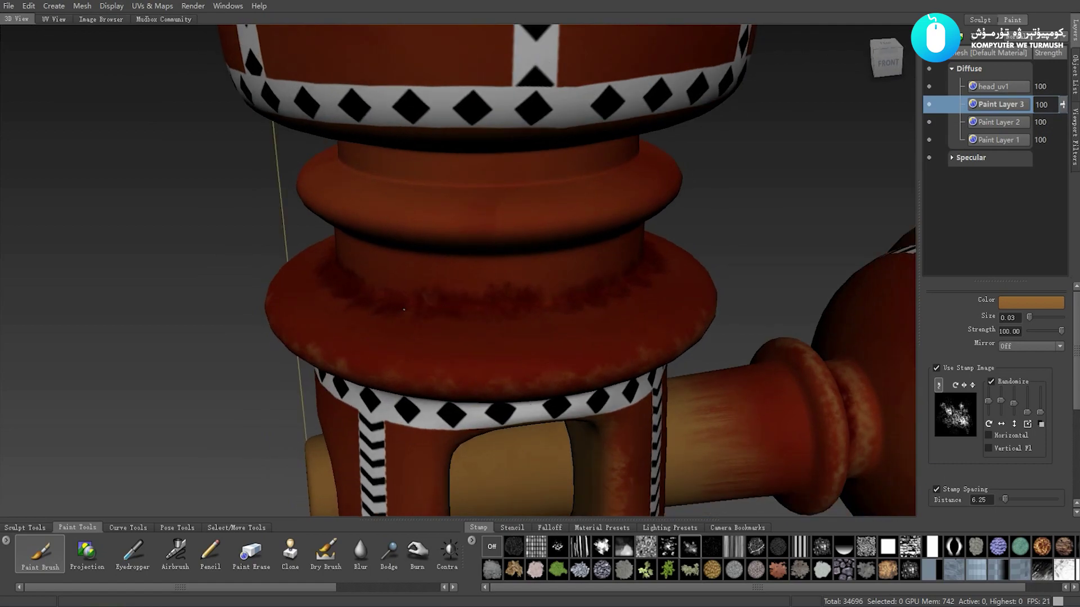
mouse_move(404, 309)
left_mouse_down("alt")
mouse_move(449, 290)
mouse_move(463, 324)
mouse_move(449, 303)
mouse_move(417, 324)
mouse_move(423, 305)
mouse_move(391, 294)
left_mouse_up("alt")
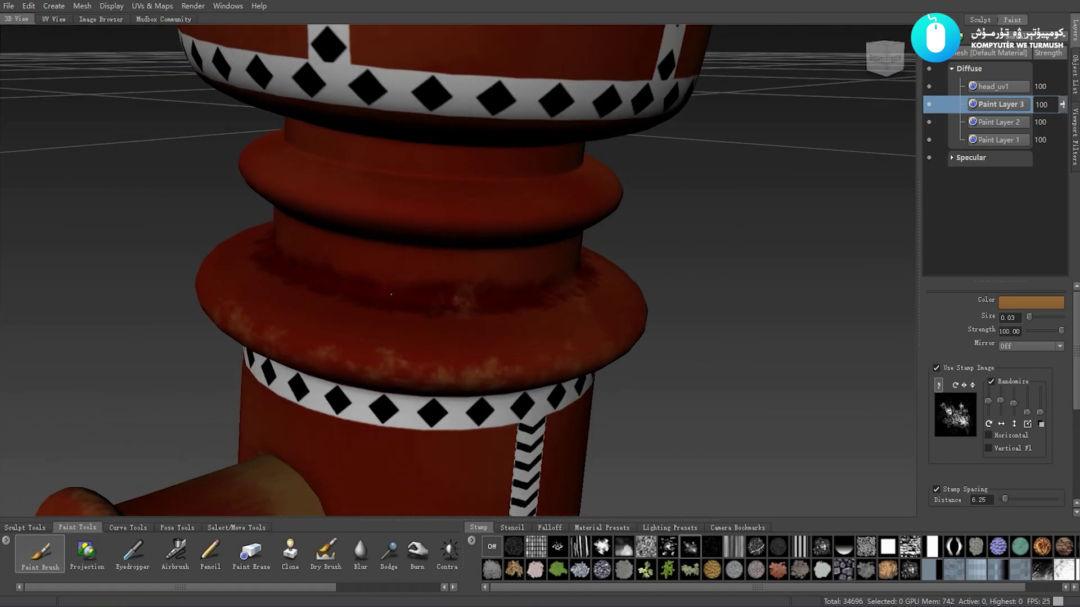
left_click_drag(418, 329, 419, 334, "alt")
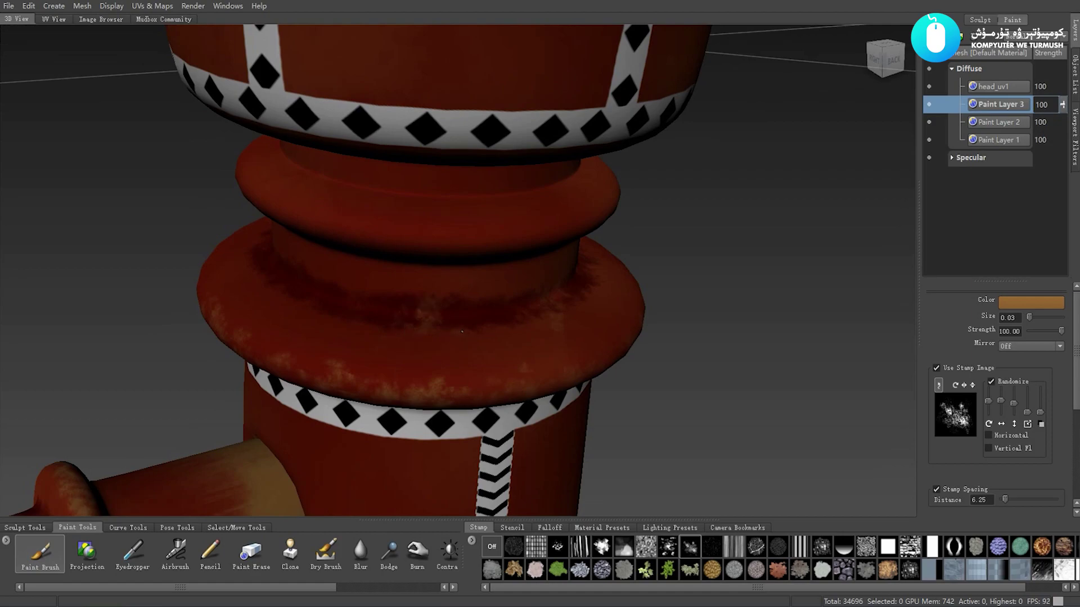
mouse_move(491, 308)
left_mouse_down("alt")
mouse_move(384, 324)
mouse_move(332, 311)
mouse_move(370, 316)
mouse_move(494, 245)
mouse_move(489, 257)
left_mouse_up("alt")
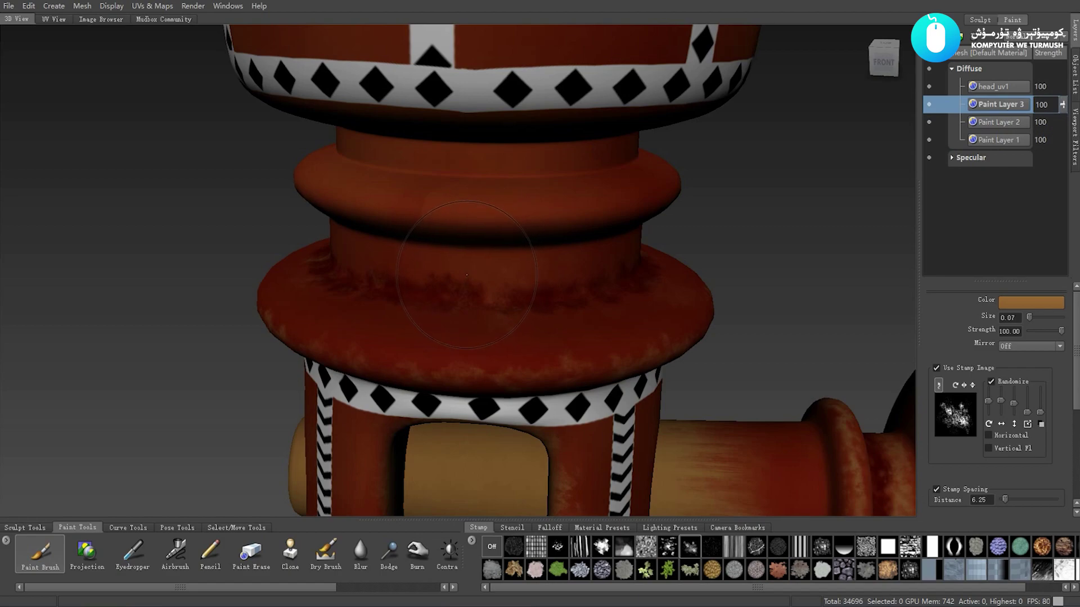
- Sample the post's dark red at brush size 0.01 and zoom in on the upper ring
left_click(436, 286)
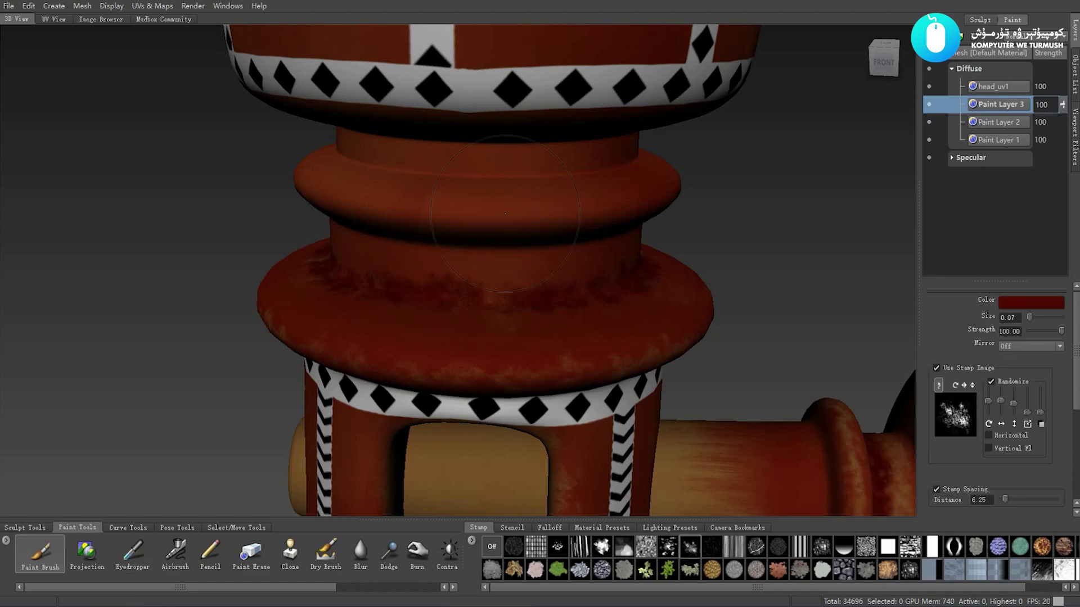
mouse_move(506, 230)
left_mouse_down("alt")
mouse_move(520, 225)
mouse_move(470, 230)
left_mouse_up("alt")
left_click_drag(532, 199, 501, 197, "alt")
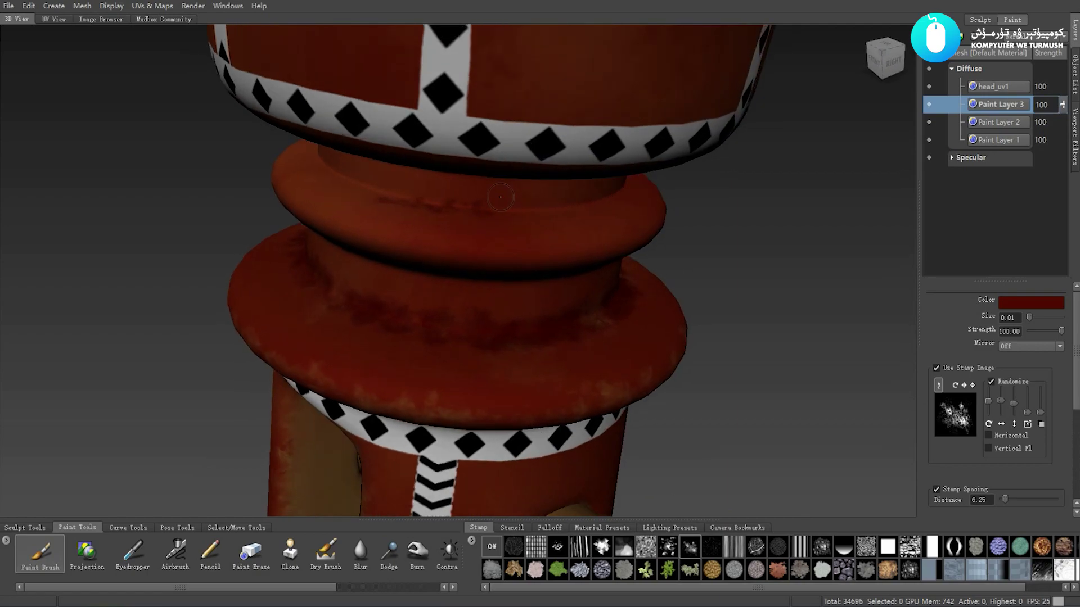
mouse_move(500, 262)
left_mouse_down("alt")
mouse_move(505, 220)
mouse_move(451, 222)
mouse_move(493, 219)
mouse_move(441, 208)
left_mouse_up("alt")
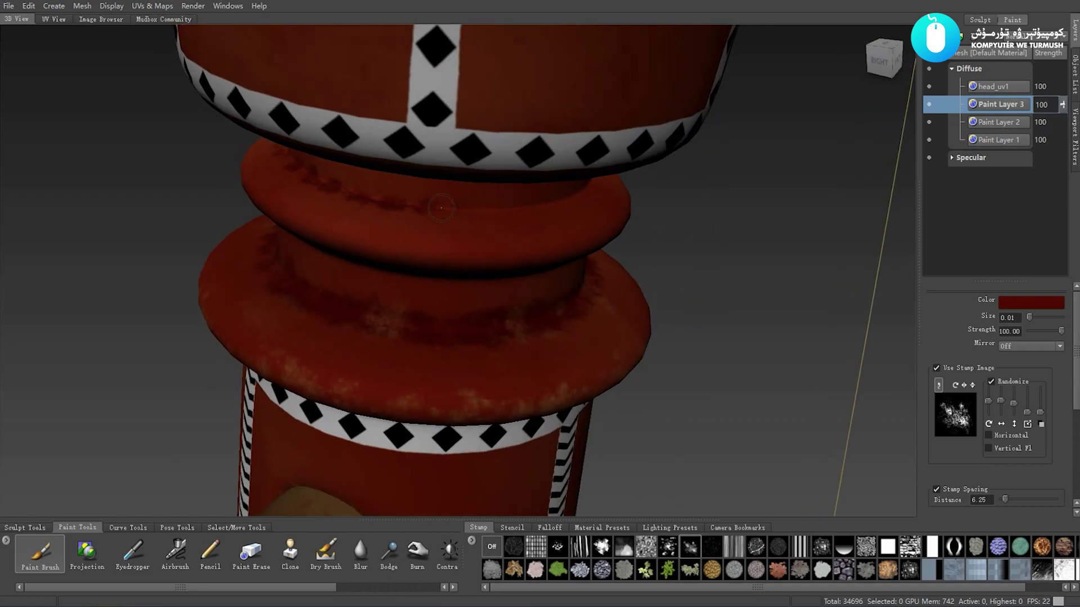
mouse_move(474, 215)
left_mouse_down("alt")
mouse_move(447, 216)
mouse_move(461, 242)
left_mouse_up("alt")
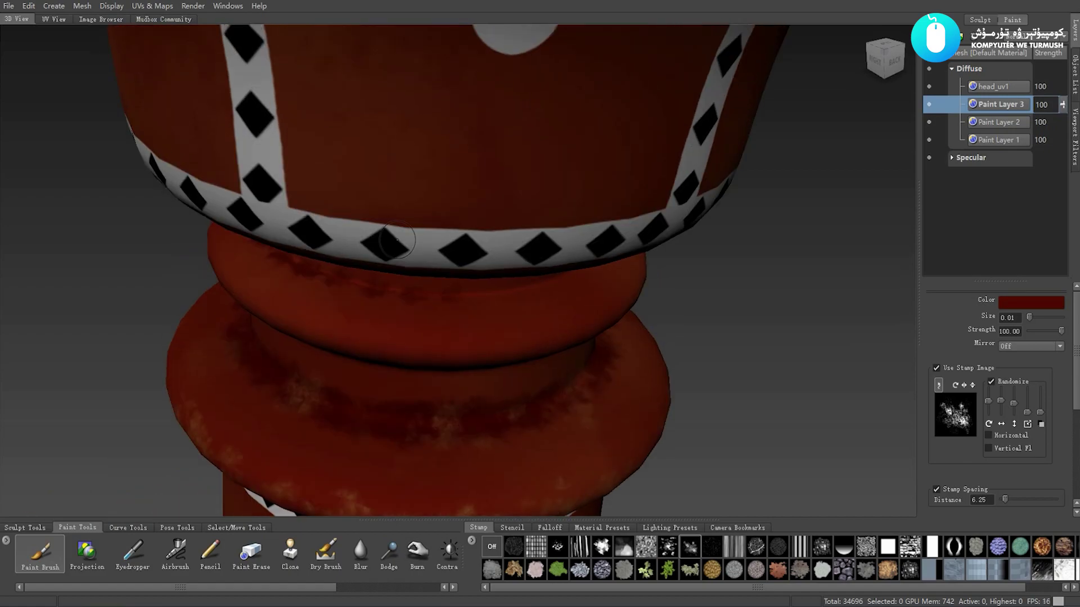
right_click_drag(461, 241, 490, 299, "alt")
left_click_drag(489, 300, 458, 296, "alt")
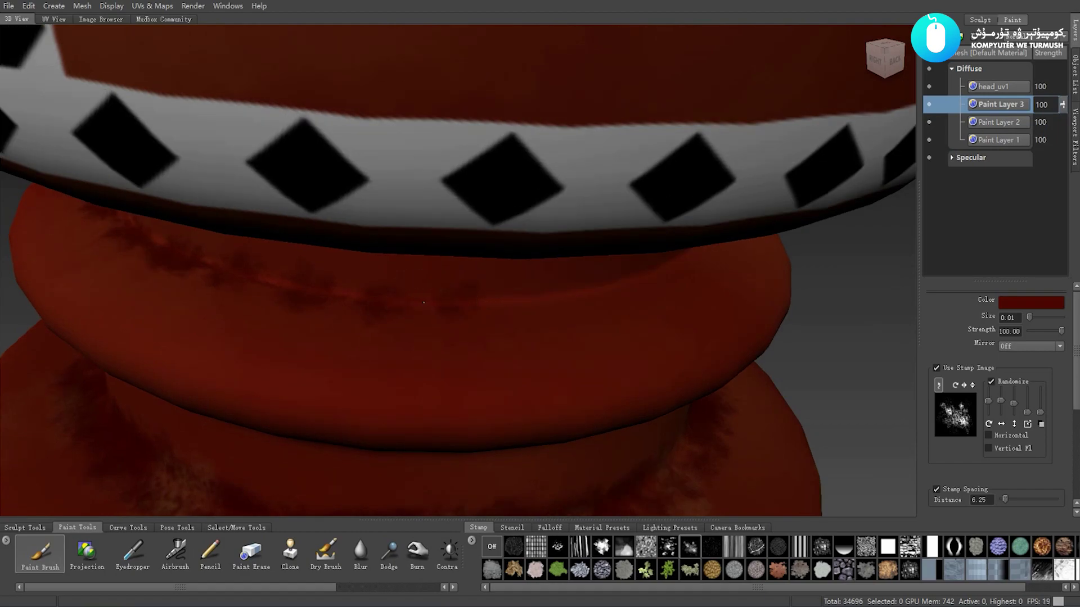
- Dab small dark-red scratch marks onto the upper ring seam at brush size 0.01
mouse_move(537, 301)
left_mouse_down("alt")
mouse_move(447, 281)
mouse_move(515, 267)
left_mouse_up("alt")
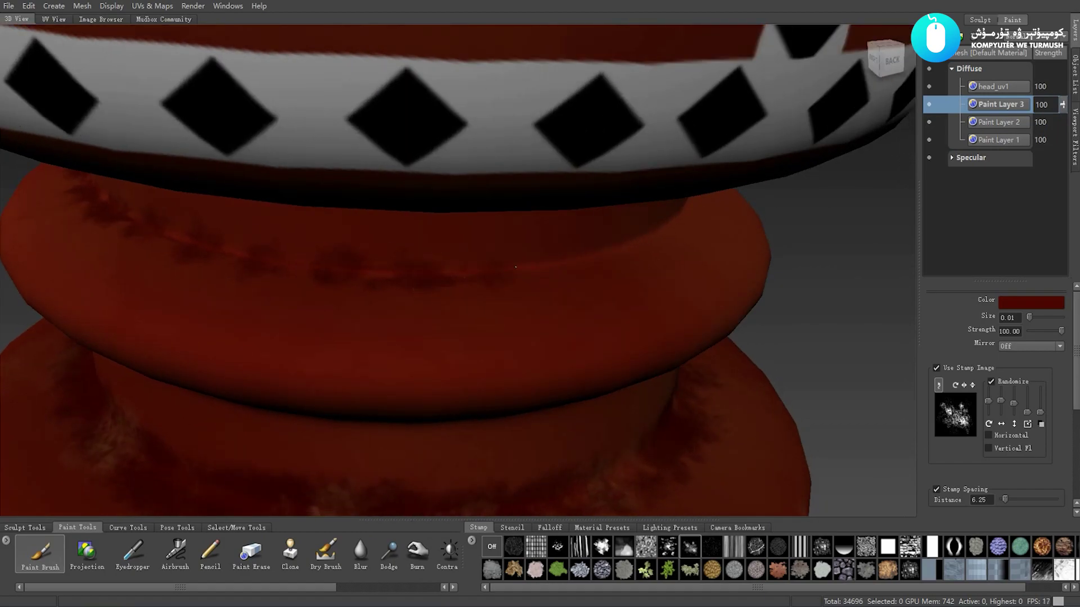
left_click_drag(579, 254, 478, 256, "alt")
left_click(478, 256)
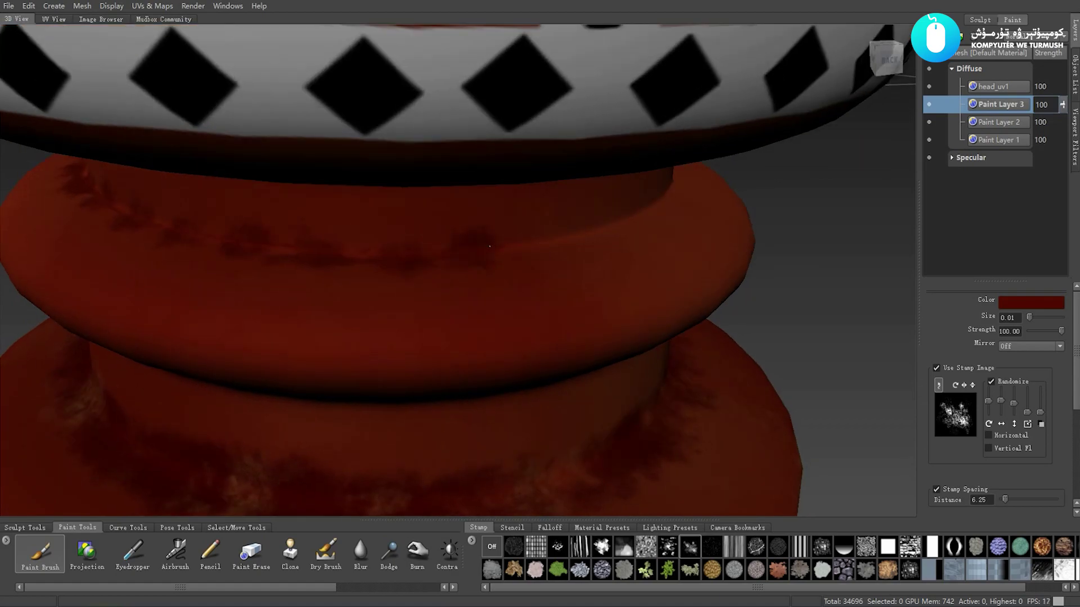
left_click(523, 249)
mouse_move(479, 254)
left_mouse_down("alt")
mouse_move(487, 267)
mouse_move(502, 243)
mouse_move(462, 227)
mouse_move(475, 226)
left_mouse_up("alt")
left_click(498, 258)
left_click(503, 242)
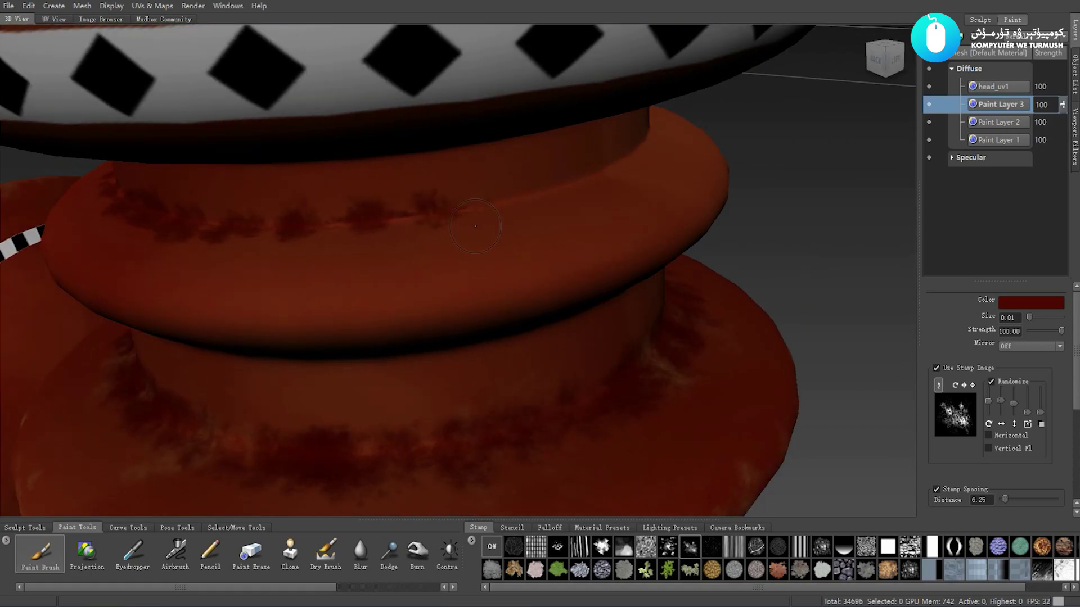
- Extend the dark-red marks across the middle of the ring seam with longer strokes
mouse_move(521, 197)
left_mouse_down()
mouse_move(484, 211)
mouse_move(551, 191)
mouse_move(519, 186)
mouse_move(492, 206)
mouse_move(554, 197)
left_mouse_up()
mouse_move(495, 225)
left_mouse_down()
mouse_move(566, 194)
mouse_move(559, 216)
mouse_move(495, 227)
mouse_move(562, 211)
mouse_move(534, 208)
mouse_move(585, 216)
mouse_move(517, 230)
mouse_move(596, 225)
left_mouse_up()
mouse_move(596, 225)
left_mouse_down("alt")
mouse_move(560, 236)
mouse_move(613, 227)
mouse_move(596, 222)
mouse_move(675, 218)
mouse_move(548, 261)
mouse_move(494, 243)
mouse_move(478, 252)
mouse_move(570, 229)
mouse_move(551, 232)
mouse_move(595, 236)
mouse_move(538, 244)
left_mouse_up("alt")
key("b")
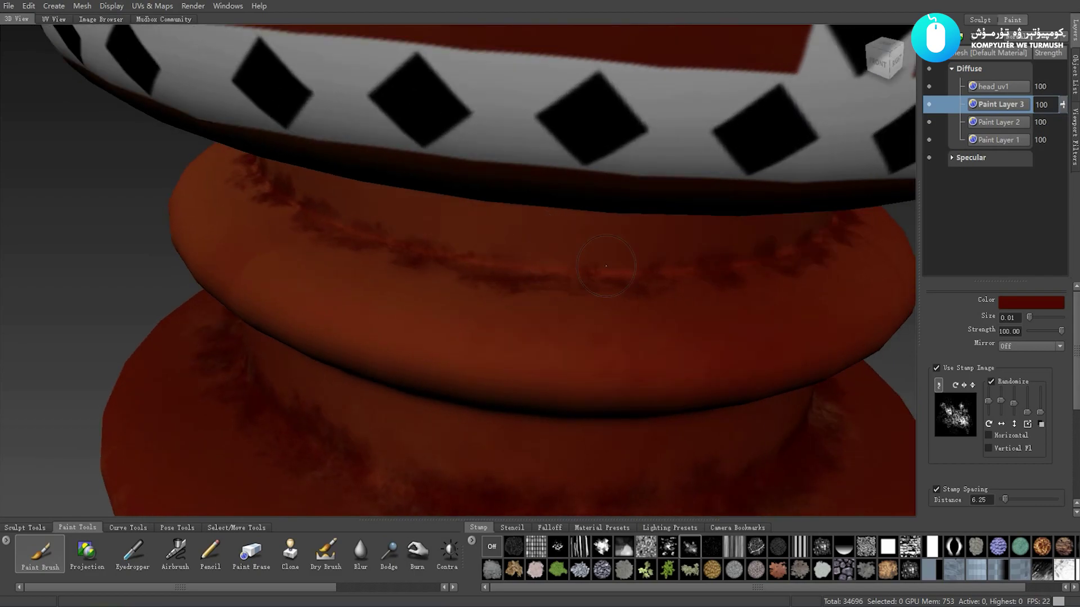
mouse_move(621, 272)
left_mouse_down("alt")
mouse_move(613, 295)
mouse_move(535, 287)
mouse_move(531, 266)
mouse_move(510, 295)
mouse_move(492, 284)
left_mouse_up("alt")
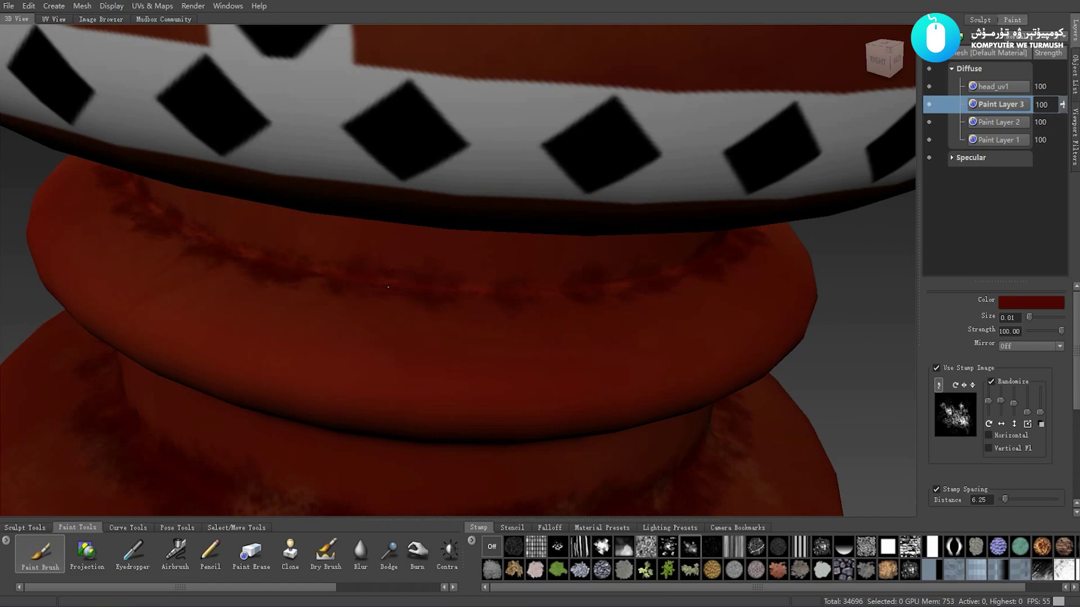
- Extend the dark-red grime further around the upper ring, then view the whole pillar
mouse_move(387, 296)
left_mouse_down("alt")
mouse_move(418, 283)
mouse_move(463, 292)
mouse_move(439, 278)
left_mouse_up("alt")
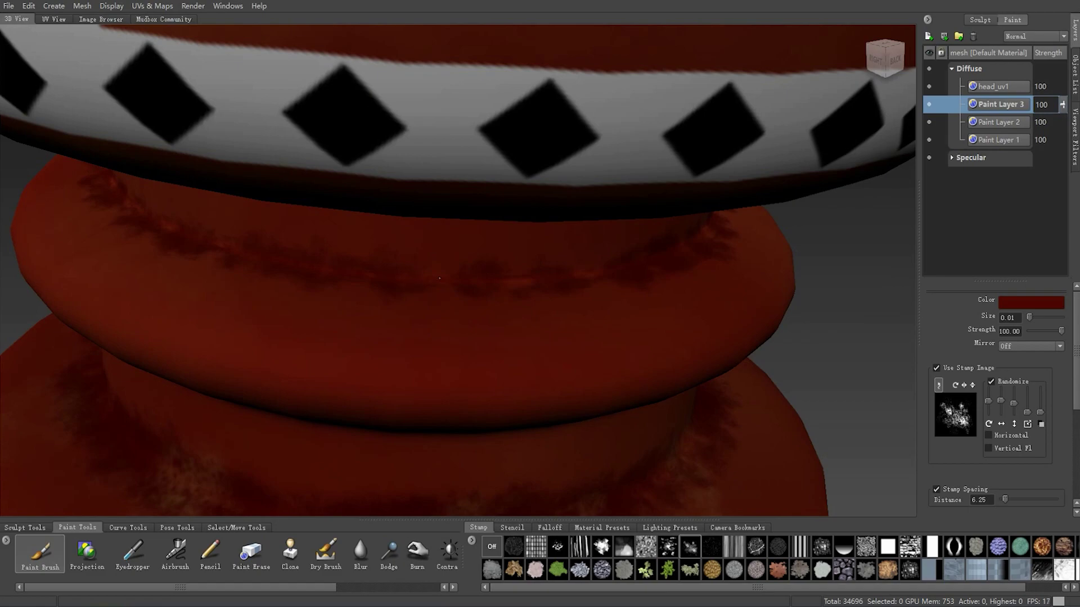
mouse_move(538, 253)
left_mouse_down("alt")
mouse_move(490, 205)
mouse_move(468, 287)
left_mouse_up("alt")
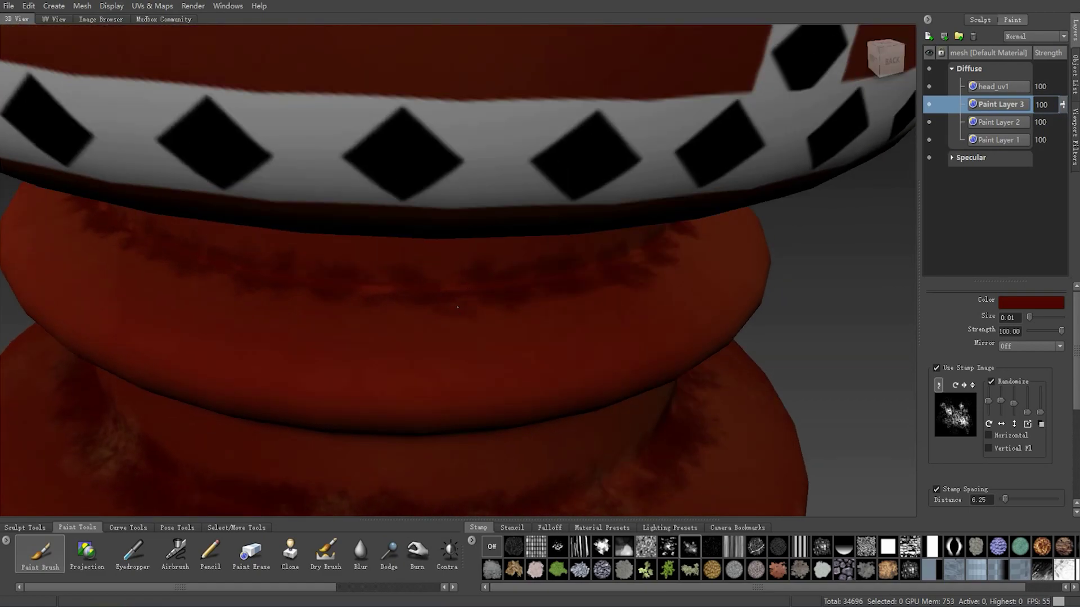
mouse_move(374, 288)
left_mouse_down("alt")
mouse_move(490, 275)
mouse_move(482, 242)
mouse_move(446, 224)
mouse_move(426, 231)
mouse_move(422, 265)
mouse_move(471, 221)
mouse_move(468, 203)
mouse_move(491, 224)
mouse_move(522, 217)
left_mouse_up("alt")
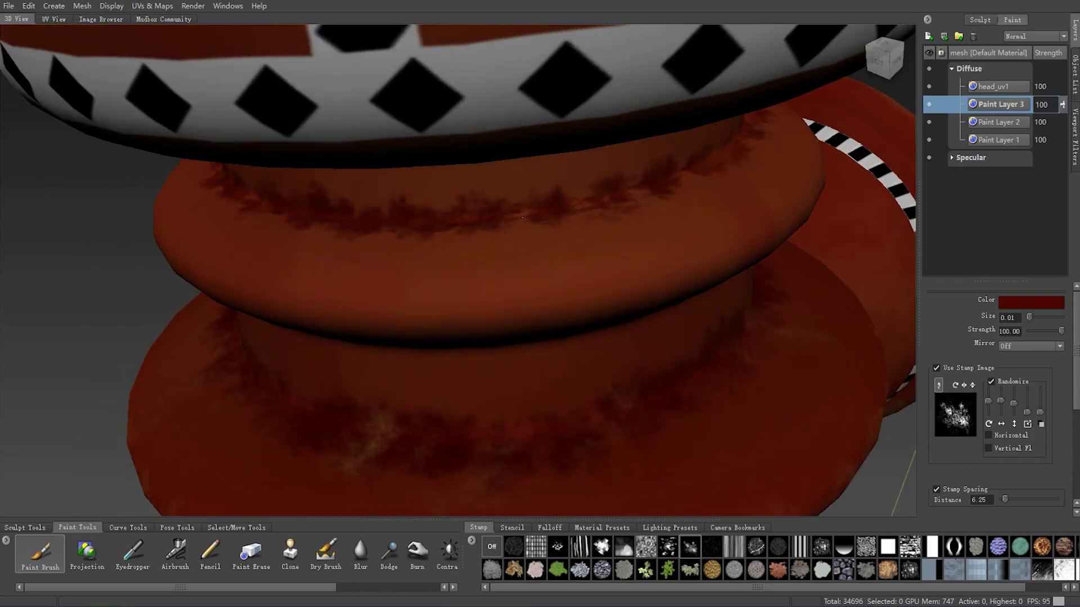
mouse_move(585, 186)
left_mouse_down("alt")
mouse_move(591, 200)
mouse_move(528, 204)
mouse_move(523, 248)
mouse_move(533, 231)
mouse_move(561, 226)
mouse_move(526, 247)
mouse_move(596, 235)
mouse_move(662, 242)
mouse_move(587, 245)
mouse_move(674, 255)
mouse_move(553, 246)
left_mouse_up("alt")
left_click_drag(644, 239, 640, 250)
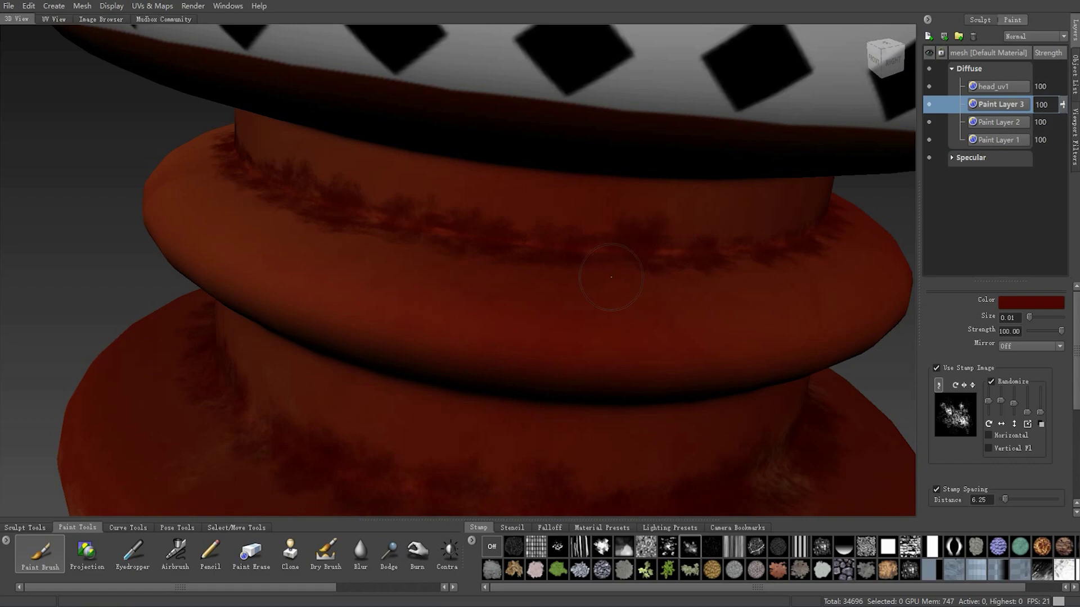
right_click_drag(634, 274, 168, 178, "alt")
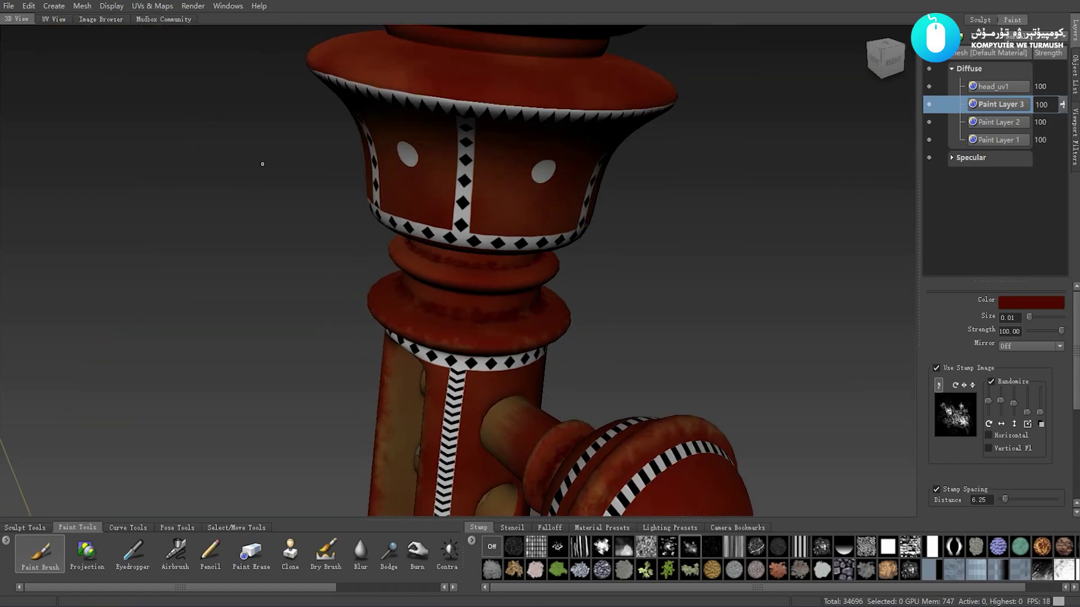
- Paint a short vertical dark-red drip below the upper ring's grime band
mouse_move(261, 163)
right_mouse_down("alt")
mouse_move(530, 245)
mouse_move(474, 257)
right_mouse_up("alt")
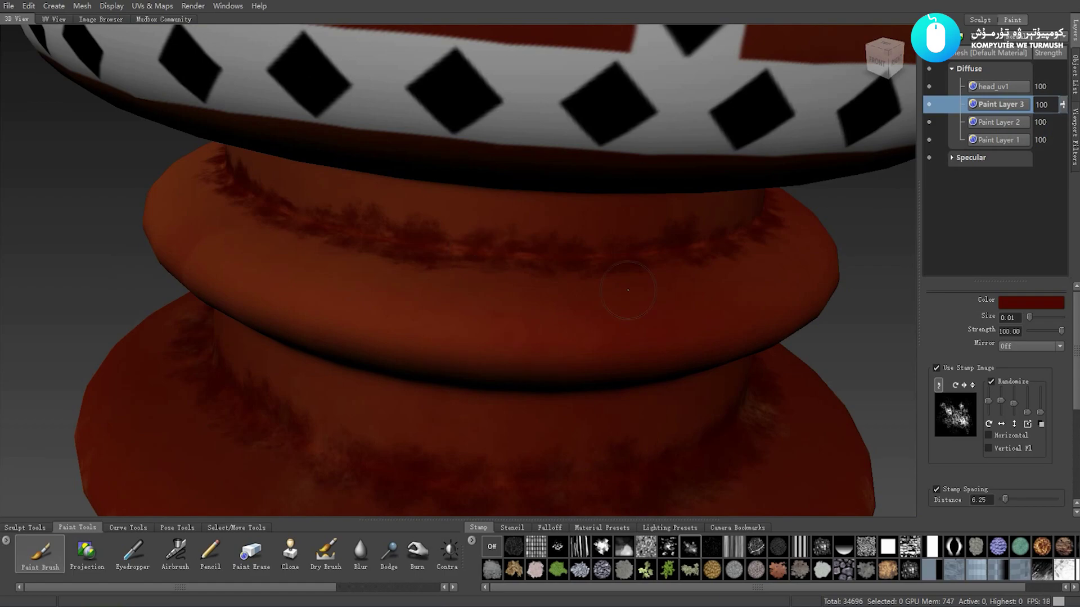
left_click_drag(628, 290, 554, 277, "alt")
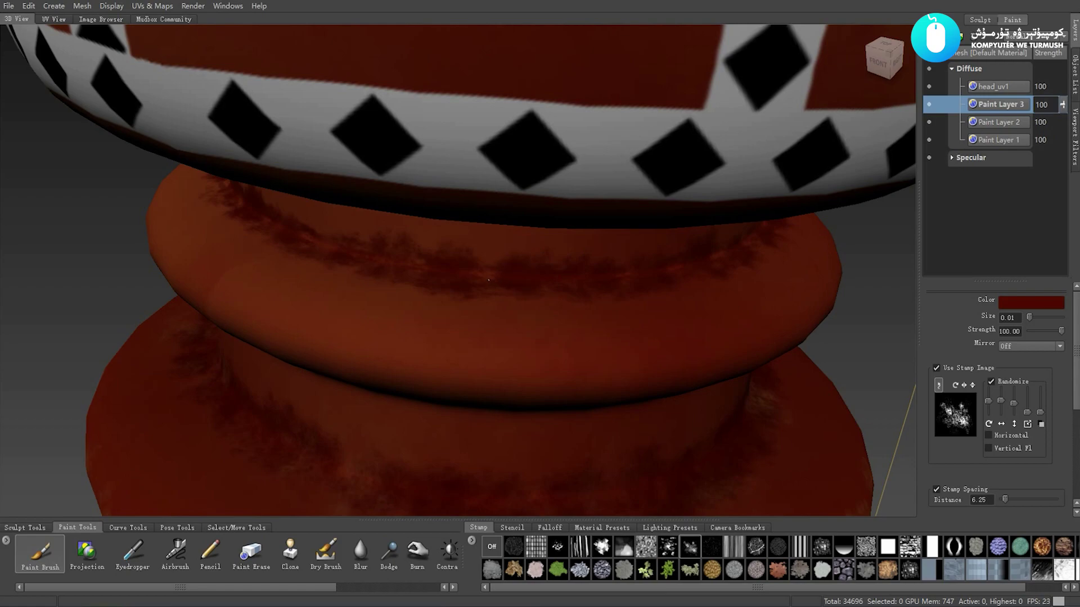
mouse_move(488, 280)
left_mouse_down("alt")
mouse_move(588, 229)
mouse_move(667, 217)
left_mouse_up("alt")
mouse_move(534, 237)
left_mouse_down("alt")
mouse_move(550, 252)
mouse_move(522, 275)
left_mouse_up("alt")
mouse_move(478, 341)
left_mouse_down()
mouse_move(501, 294)
mouse_move(483, 271)
left_mouse_up()
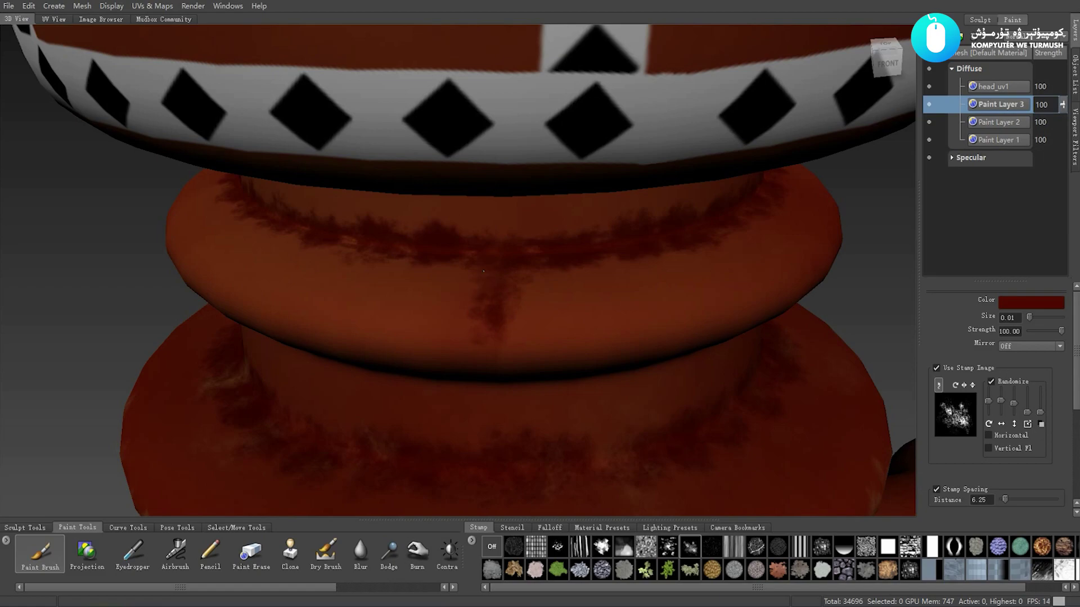
left_click_drag(491, 339, 517, 303, "alt")
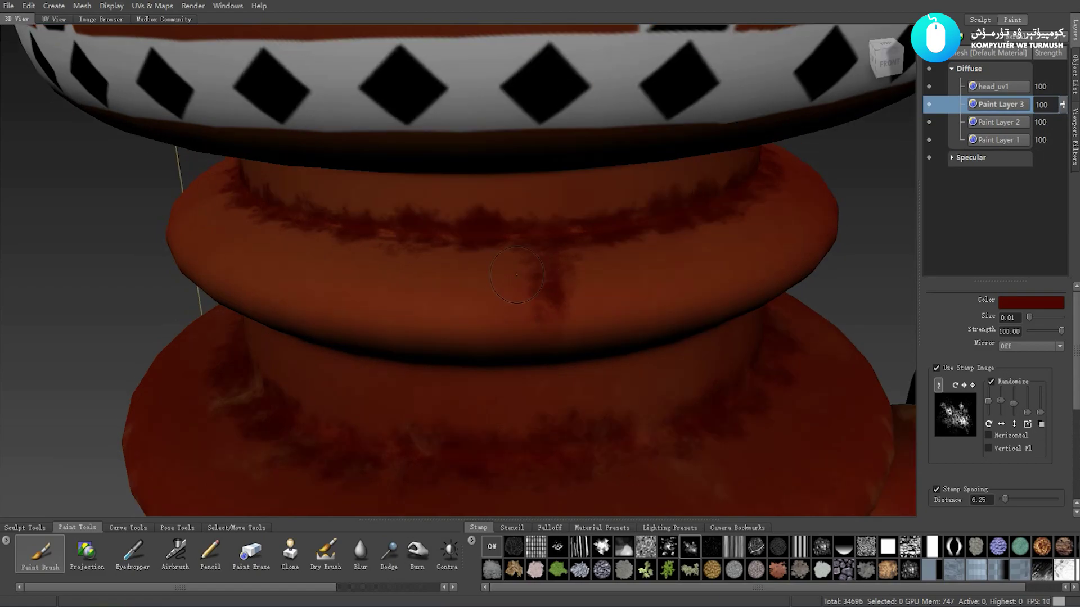
left_click(251, 551)
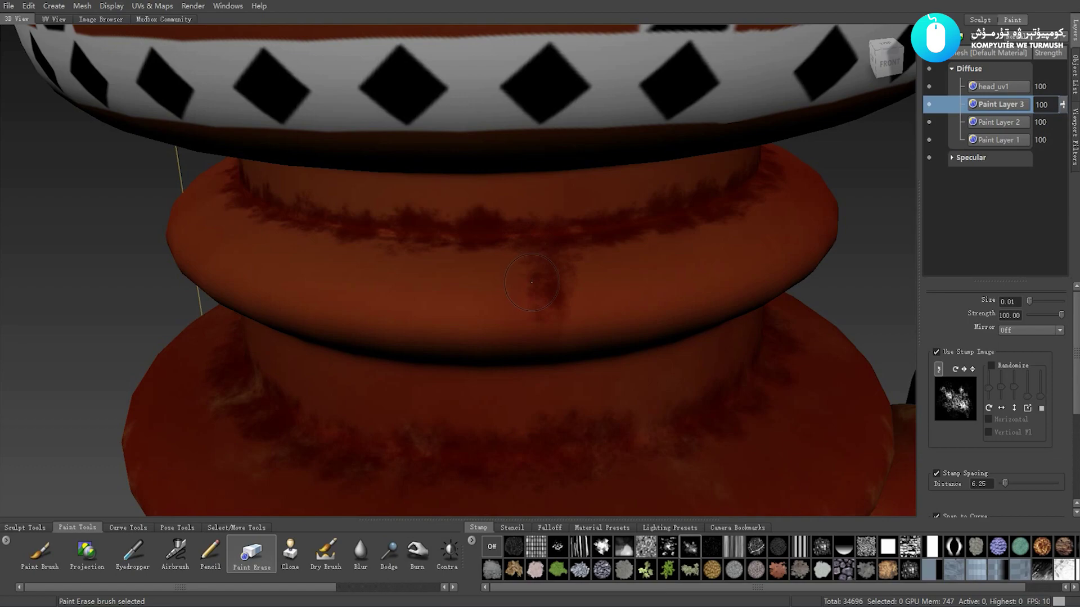
- Erase the drip's top with Paint Erase at size 0.03, leaving a faint tapered mark
left_click_drag(527, 281, 581, 262)
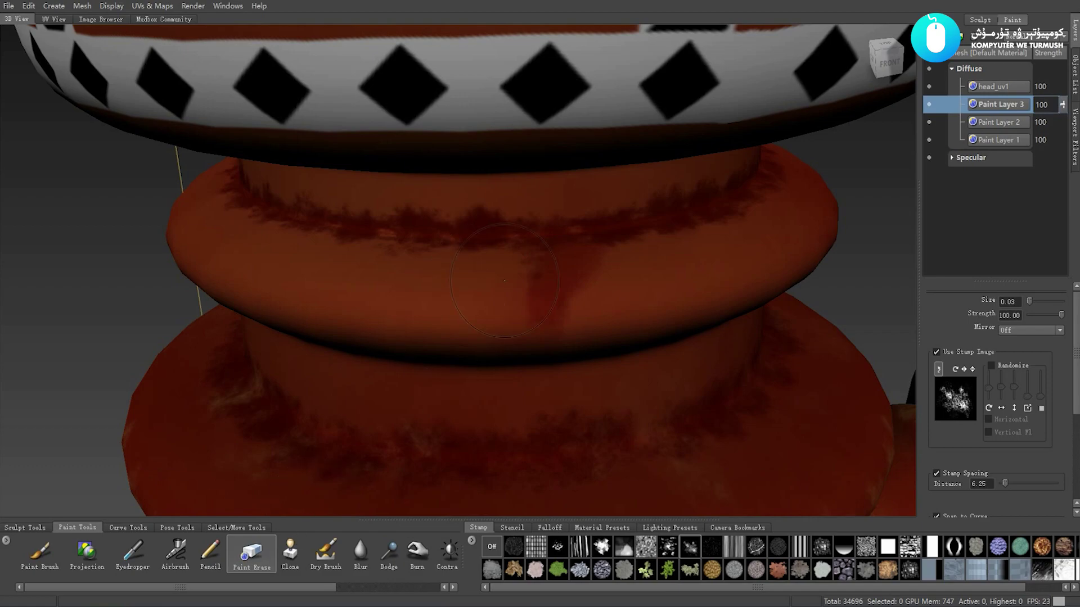
left_click_drag(535, 294, 535, 258)
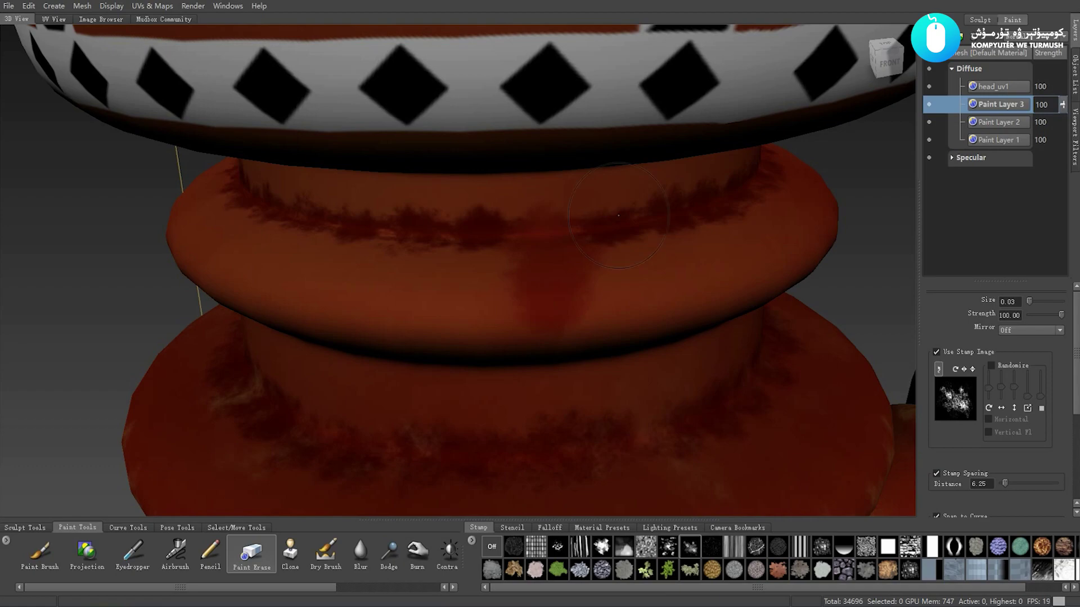
left_click_drag(545, 229, 541, 252, "alt")
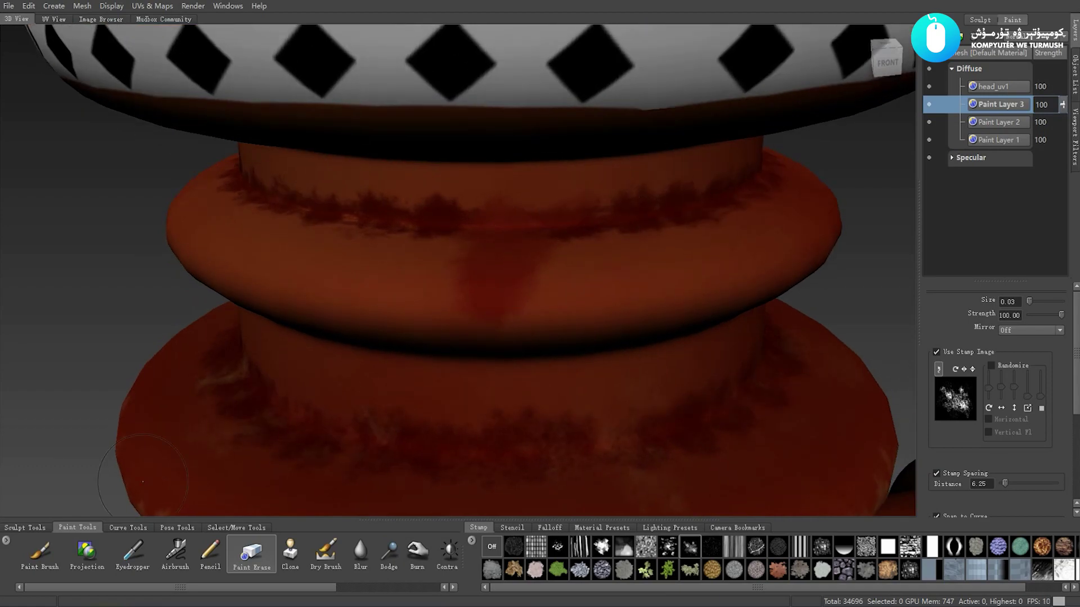
left_click(39, 552)
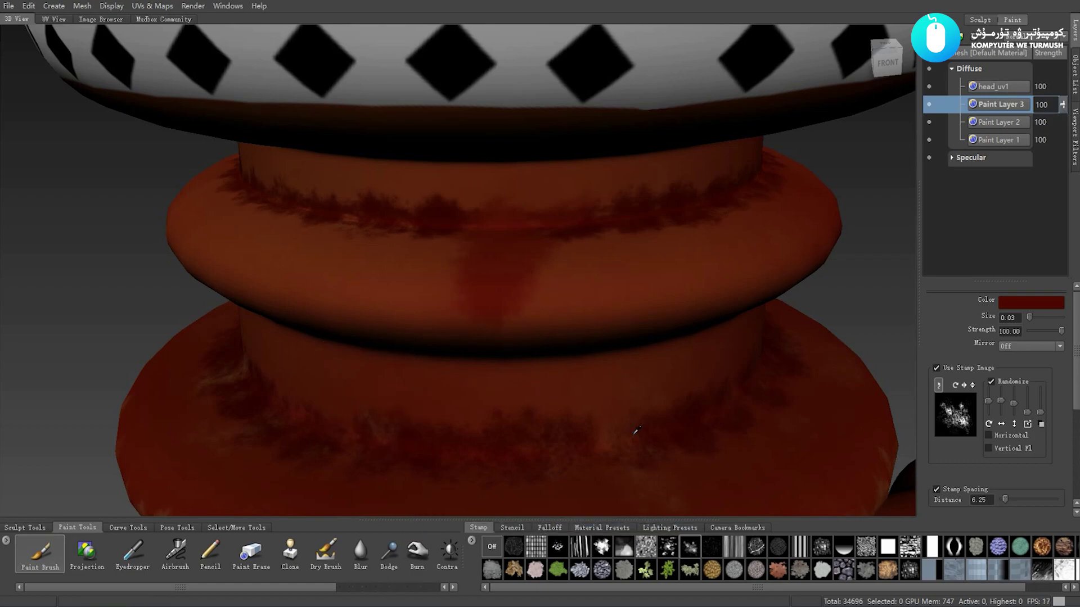
- Set the paint colour to a deeper red sampled from the model with the eyedropper
left_click(647, 475)
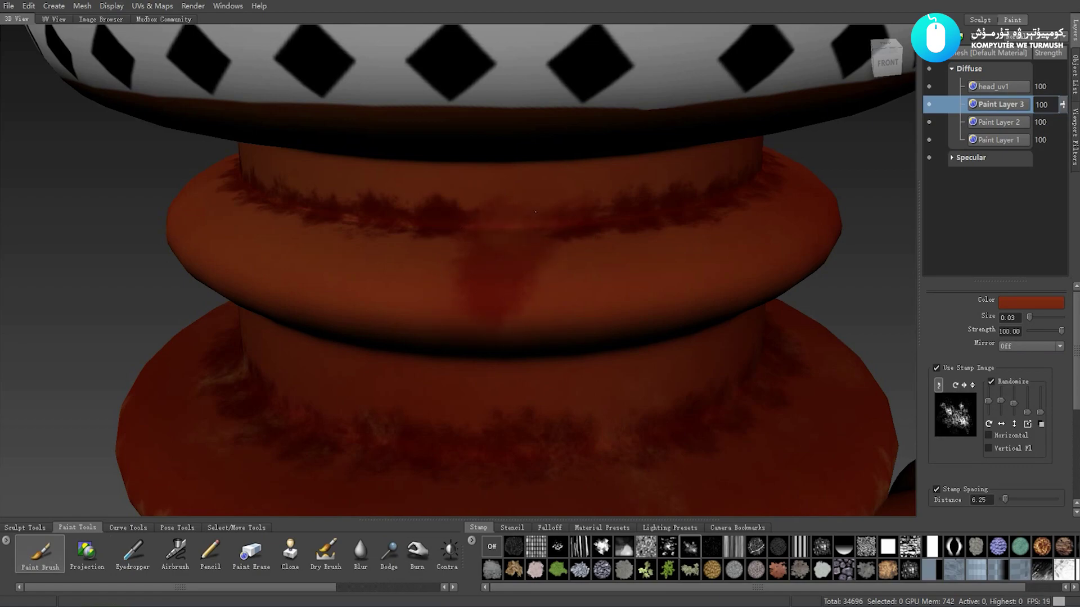
mouse_move(549, 246)
left_mouse_down("alt")
mouse_move(540, 213)
mouse_move(582, 195)
mouse_move(641, 221)
left_mouse_up("alt")
left_click_drag(493, 234, 650, 196, "alt")
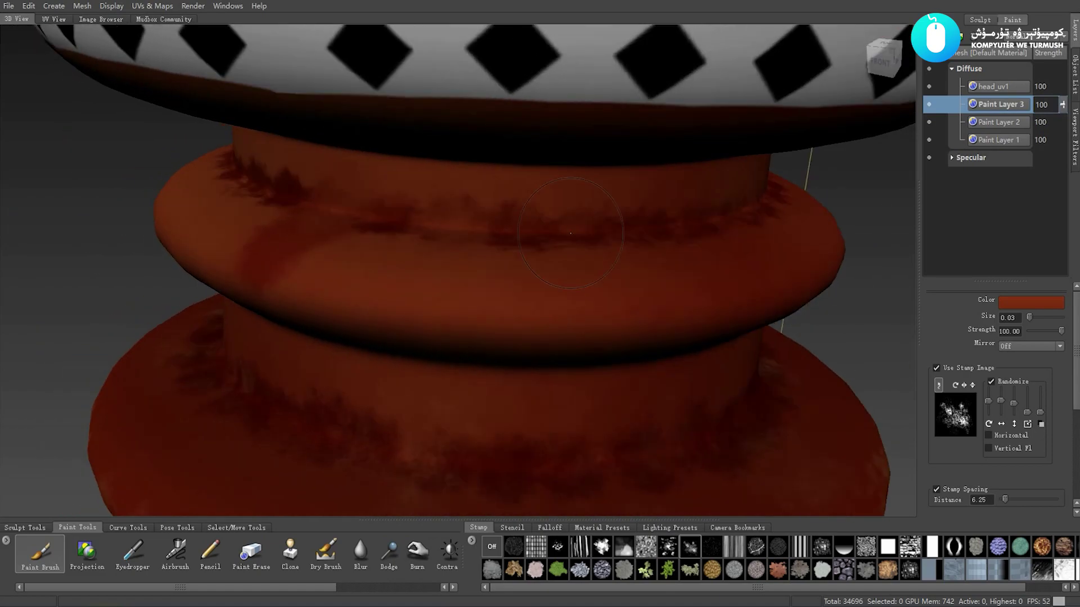
mouse_move(541, 202)
left_mouse_down("alt")
mouse_move(494, 208)
mouse_move(538, 193)
mouse_move(518, 182)
mouse_move(429, 202)
mouse_move(486, 184)
mouse_move(444, 181)
left_mouse_up("alt")
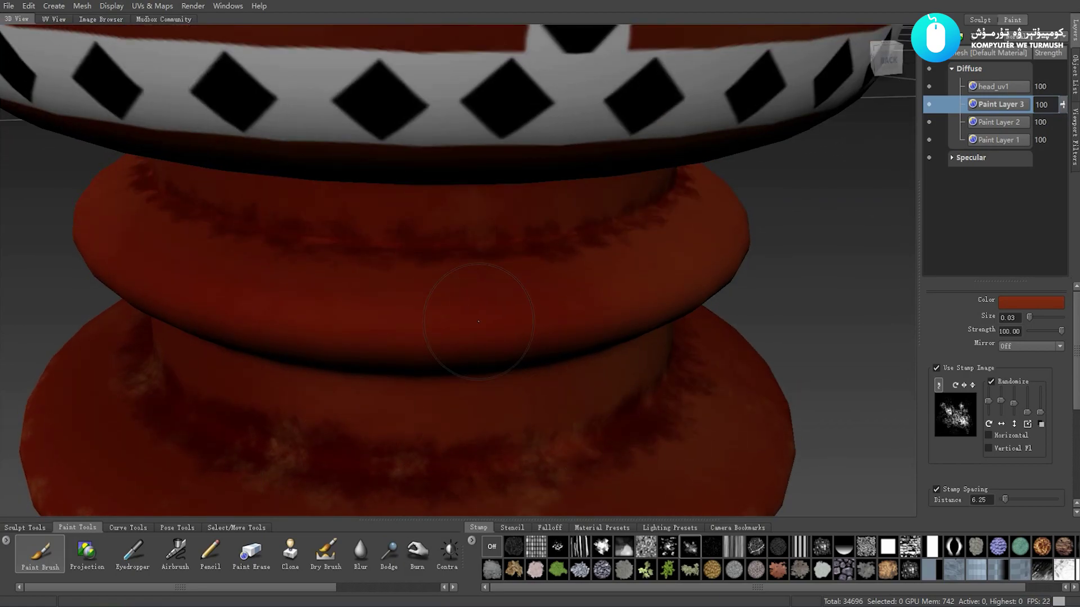
left_click(433, 246)
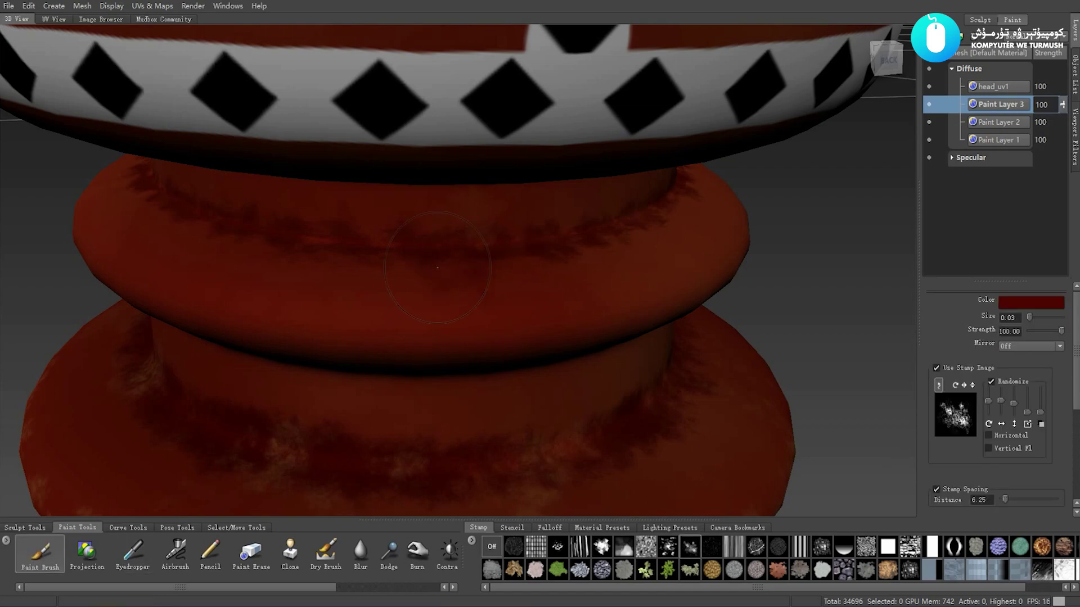
mouse_move(436, 268)
left_mouse_down("alt")
mouse_move(431, 239)
mouse_move(441, 279)
left_mouse_up("alt")
- Test vertical-streak stamp strokes on the upper ring, toggling Use Stamp Image and Randomize
left_click(580, 546)
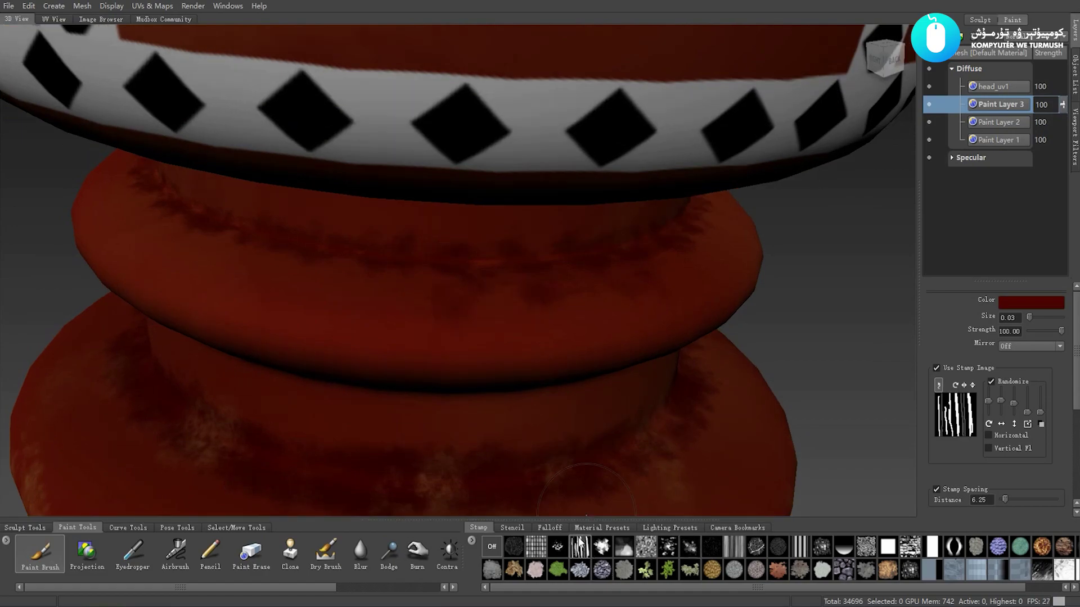
mouse_move(419, 300)
left_mouse_down()
mouse_move(427, 332)
mouse_move(405, 291)
mouse_move(430, 304)
left_mouse_up()
key("ctrl+z")
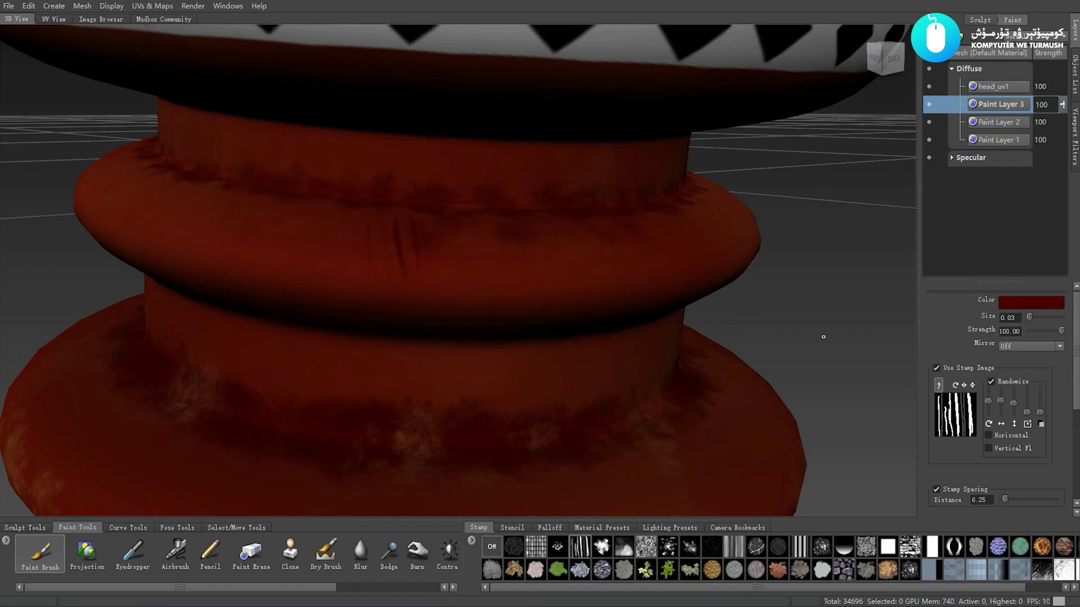
left_click(935, 368)
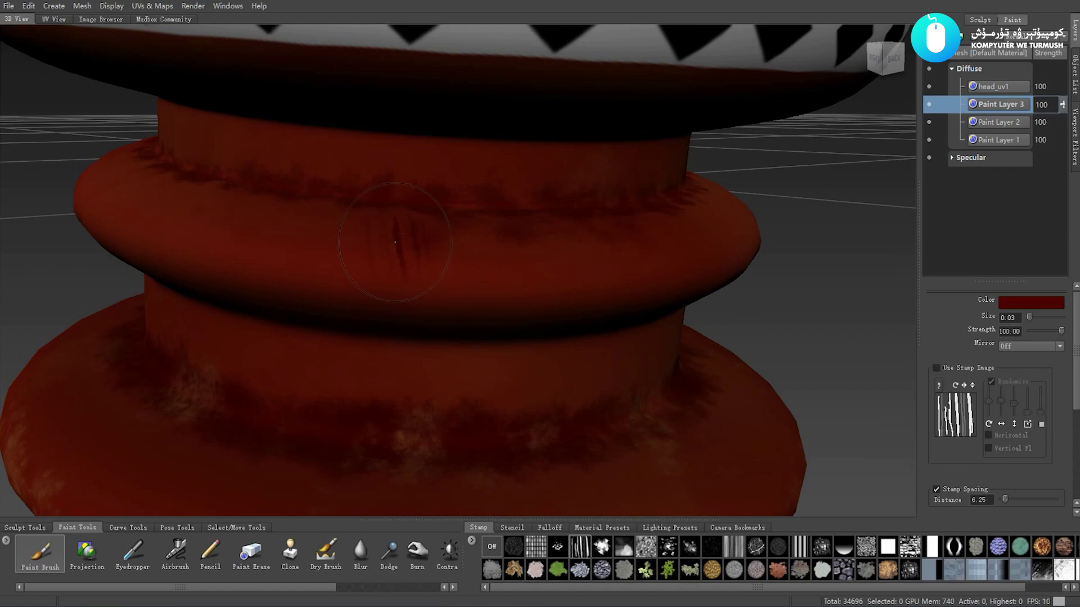
mouse_move(411, 248)
left_mouse_down()
mouse_move(407, 270)
mouse_move(419, 273)
left_mouse_up()
left_click(580, 546)
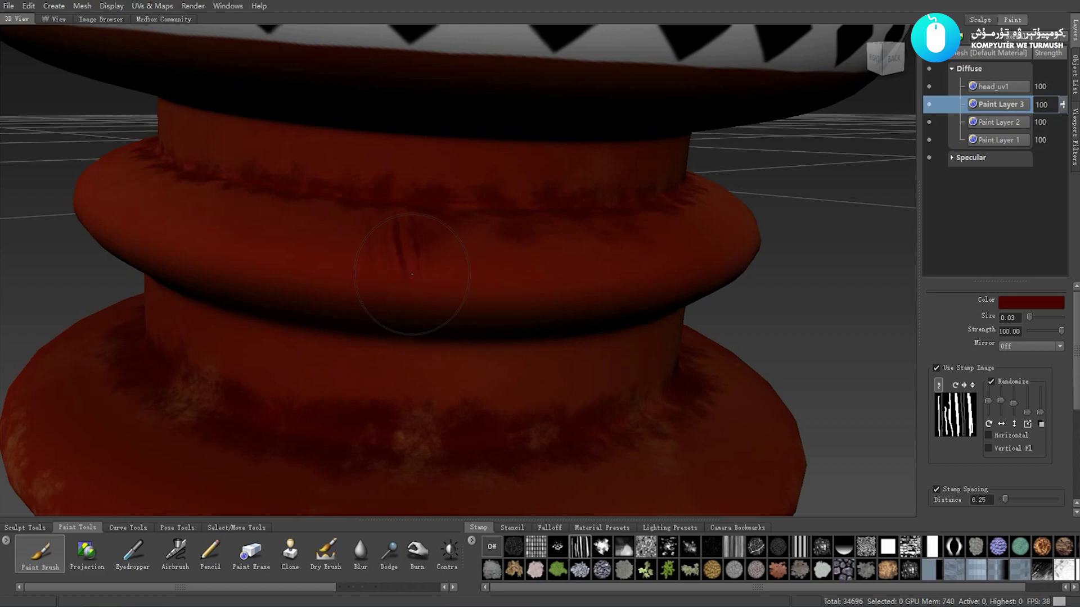
left_click_drag(404, 288, 413, 289)
key("ctrl+z")
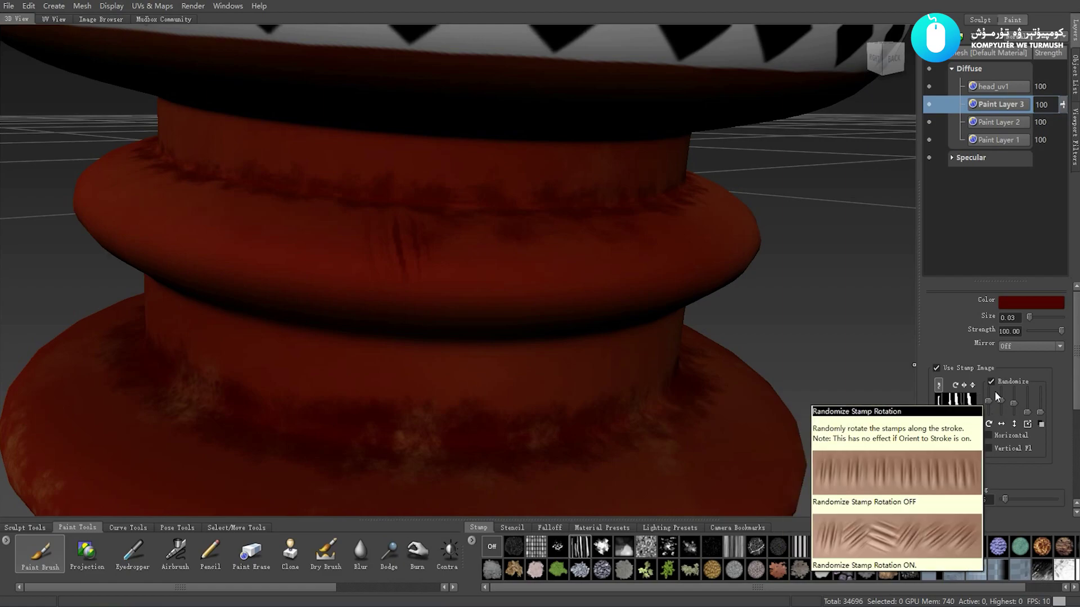
- Minimize stamp rotation randomness and stamp fine dark vertical scratches onto the upper ring
left_click_drag(987, 401, 989, 426)
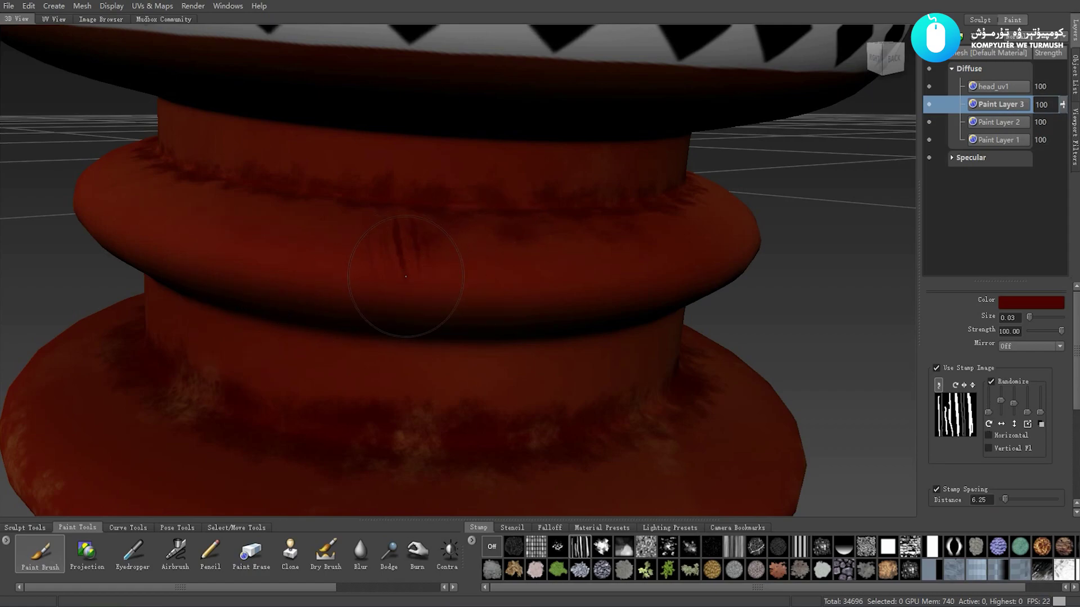
left_click_drag(416, 329, 438, 274, "alt")
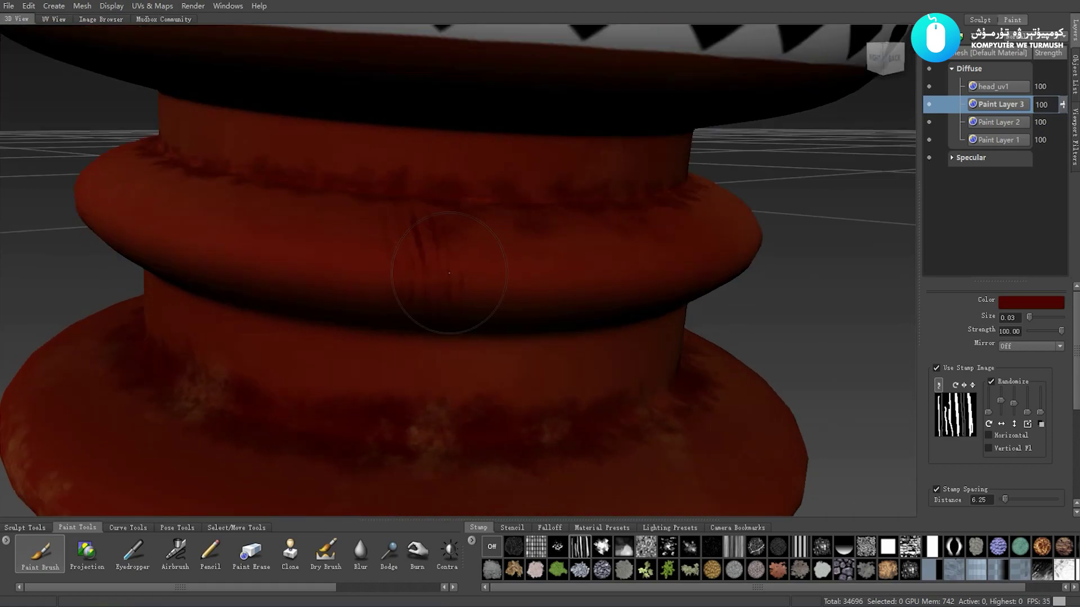
left_click(438, 274)
key("ctrl+z")
mouse_move(433, 284)
left_mouse_down("alt")
mouse_move(472, 256)
mouse_move(460, 270)
mouse_move(444, 226)
left_mouse_up("alt")
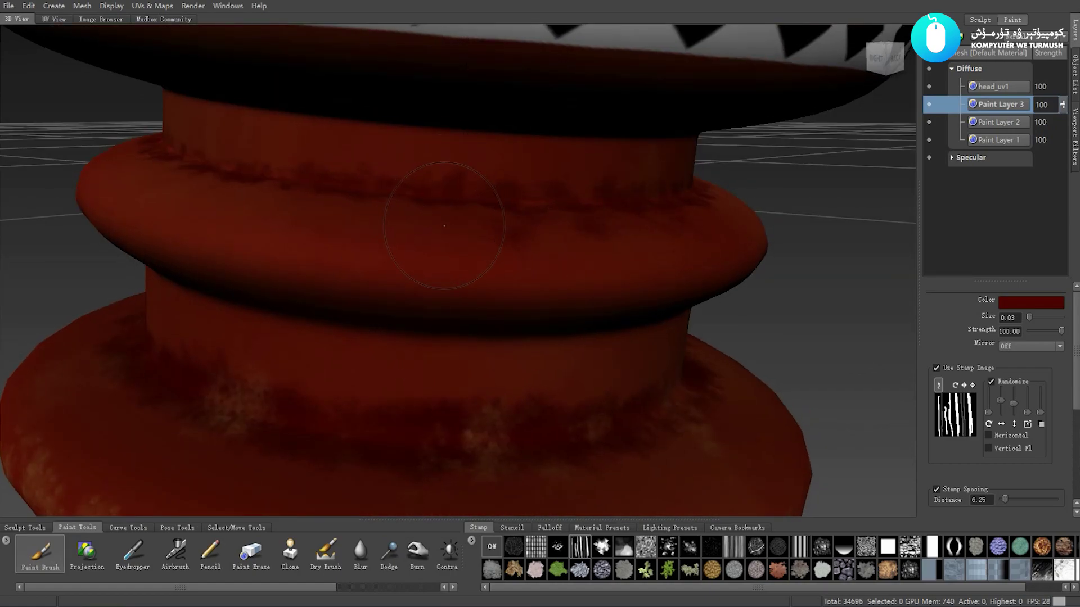
left_click_drag(450, 269, 440, 216)
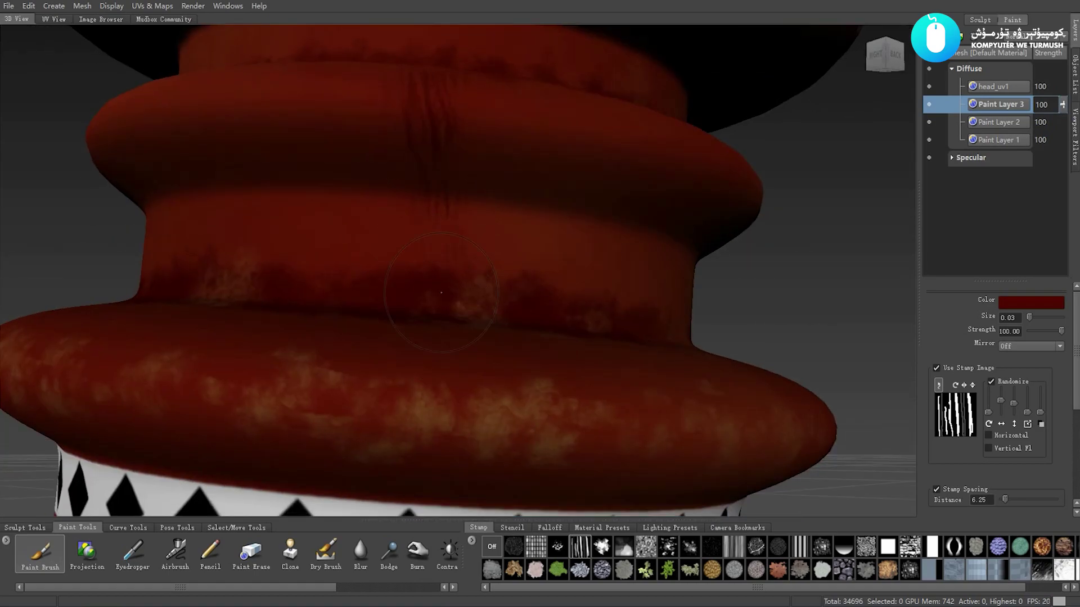
left_click_drag(441, 292, 436, 218, "alt")
left_click_drag(433, 332, 437, 260, "alt")
left_click_drag(420, 211, 437, 145, "alt")
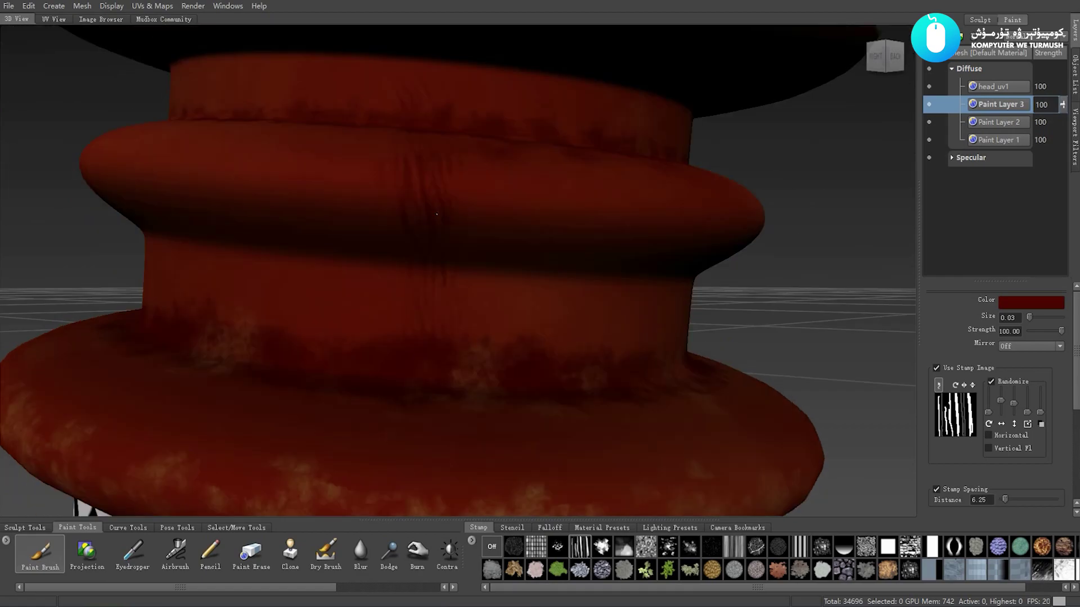
left_click_drag(415, 93, 453, 284, "alt")
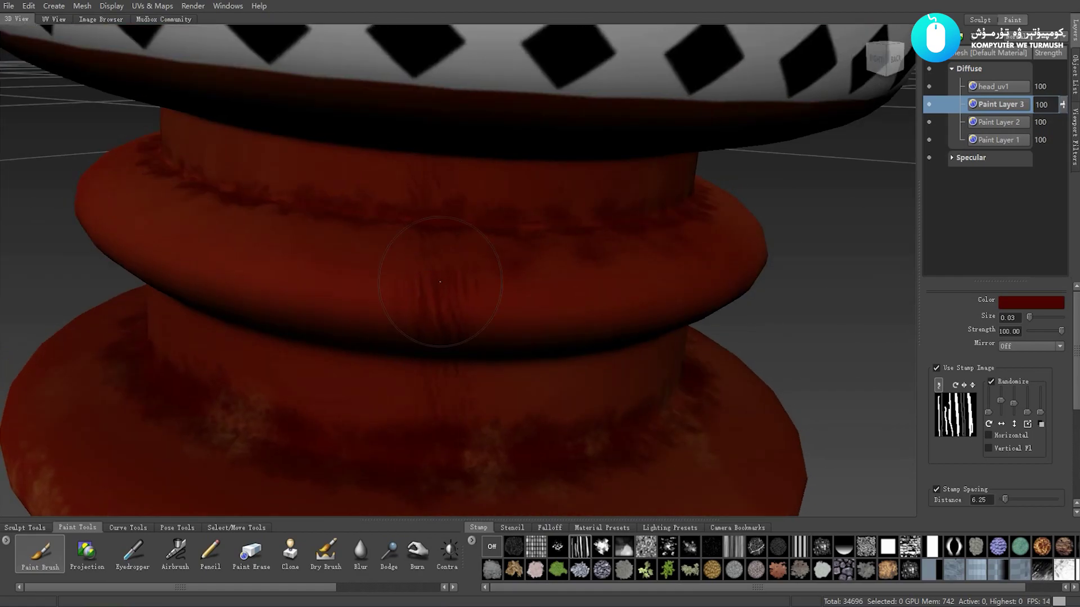
left_click(251, 552)
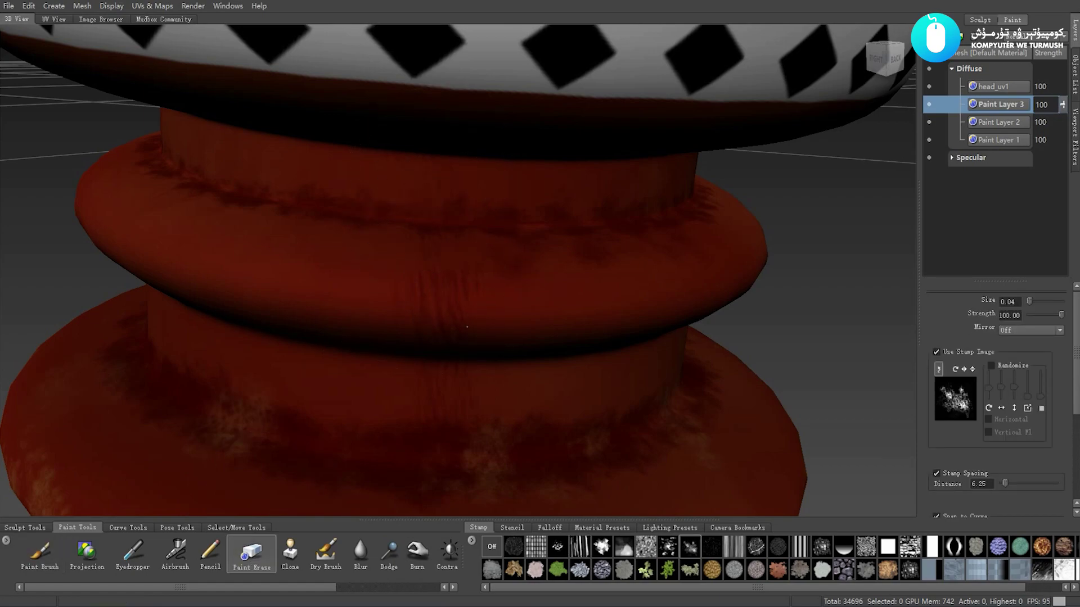
mouse_move(454, 257)
left_mouse_down("alt")
mouse_move(479, 319)
mouse_move(509, 308)
left_mouse_up("alt")
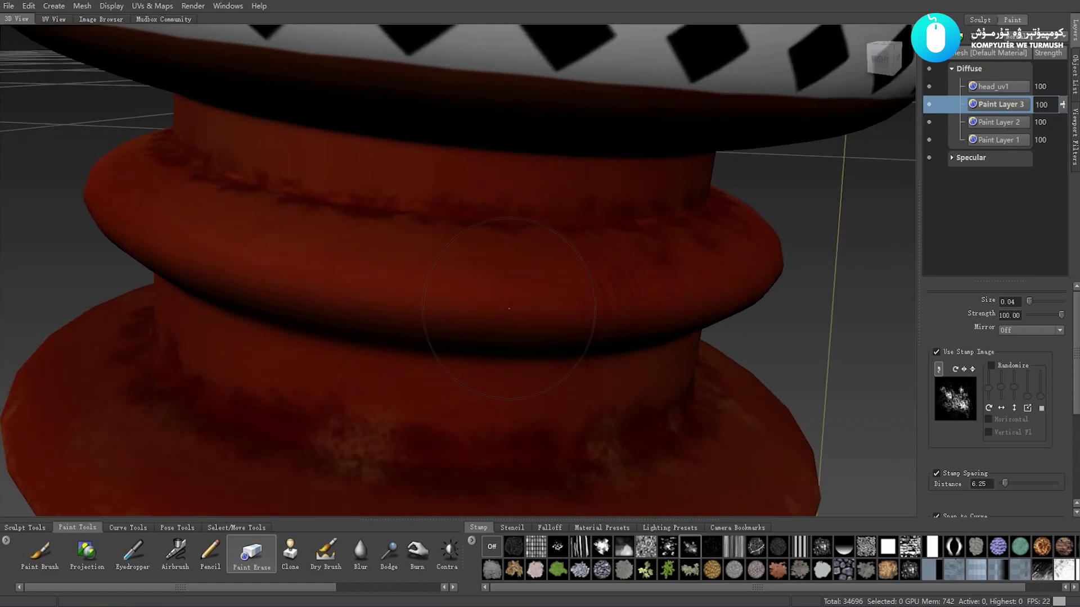
right_click_drag(509, 308, 473, 281, "alt")
left_click_drag(473, 281, 432, 249, "alt")
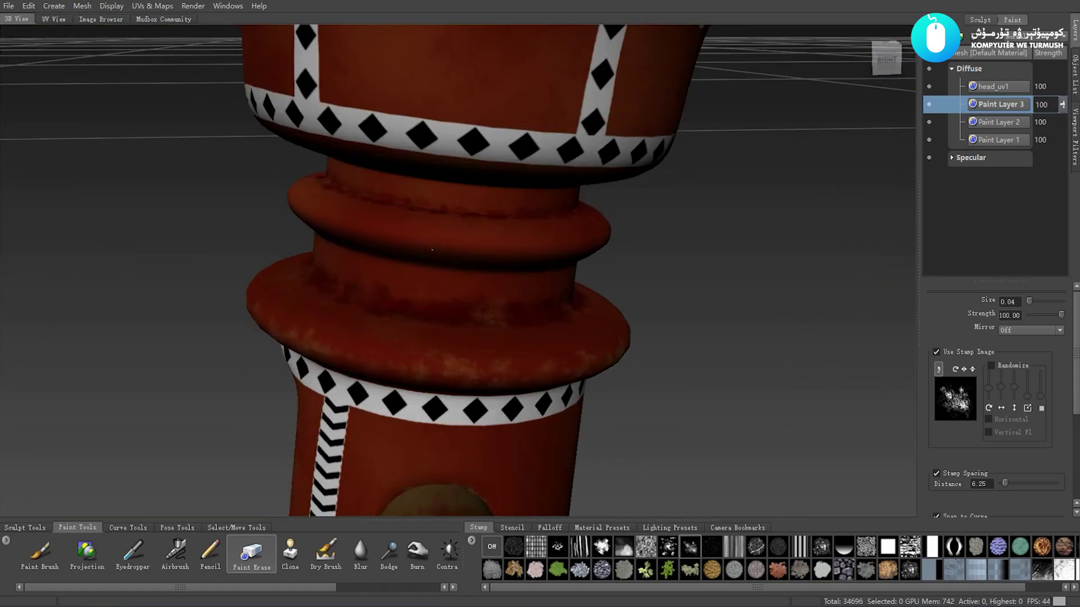
right_click_drag(432, 249, 497, 294, "alt")
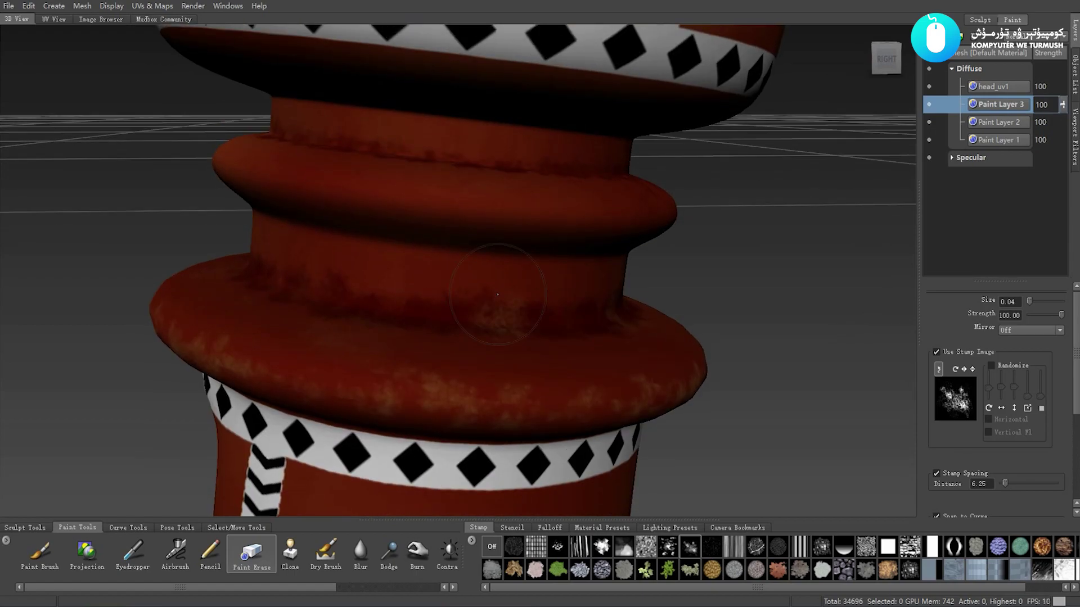
left_click_drag(364, 295, 448, 302, "alt")
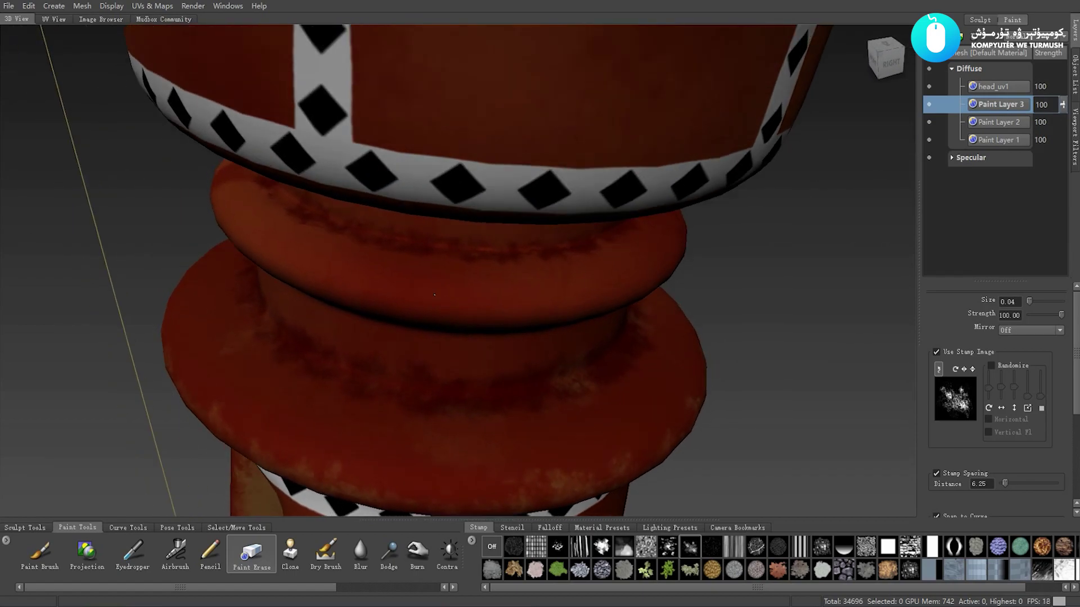
- Set the Paint Brush to size 0.02 with the cloud splatter stamp
left_click(39, 553)
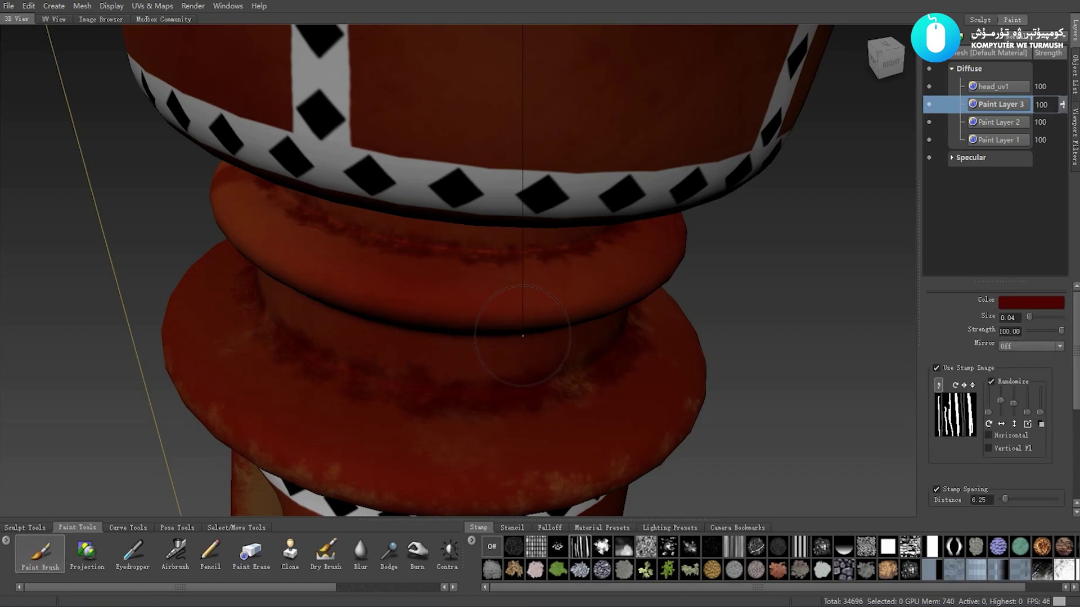
left_click_drag(519, 331, 497, 333)
left_click_drag(502, 281, 520, 273, "alt")
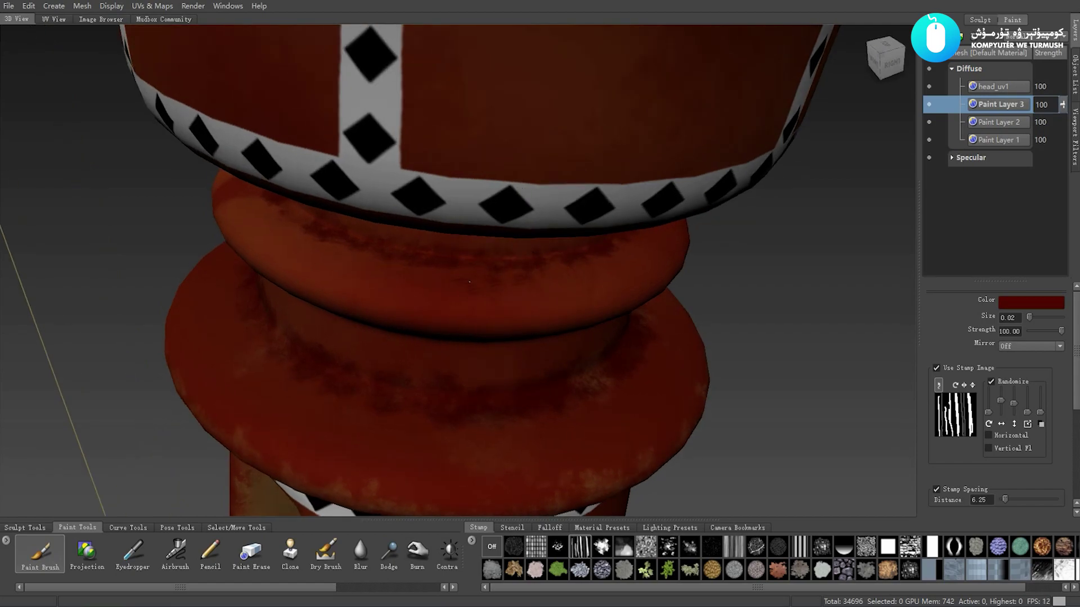
left_click_drag(529, 282, 501, 308, "alt")
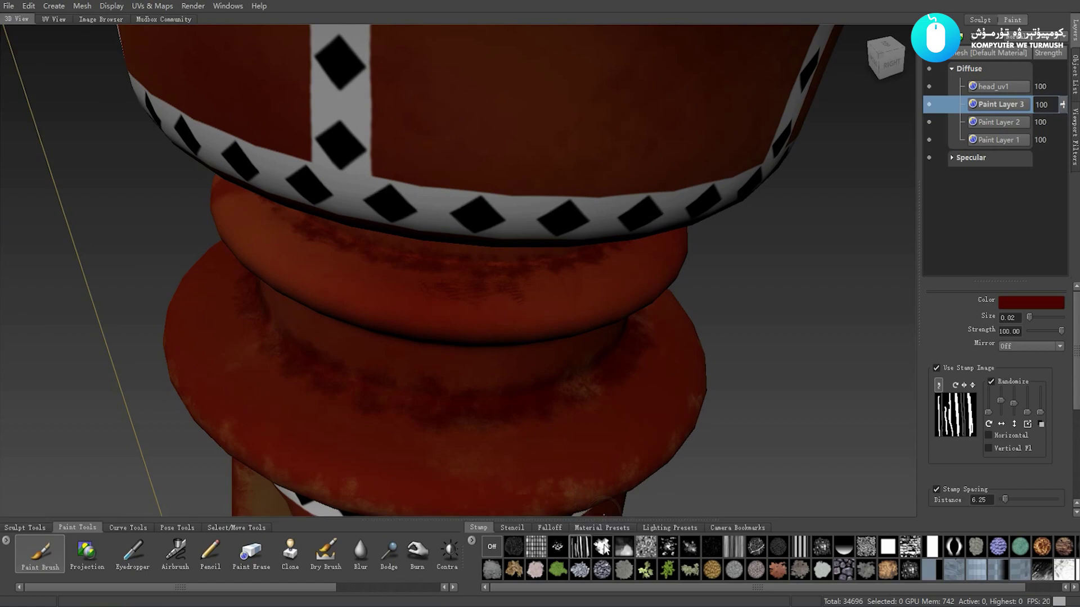
left_click(601, 546)
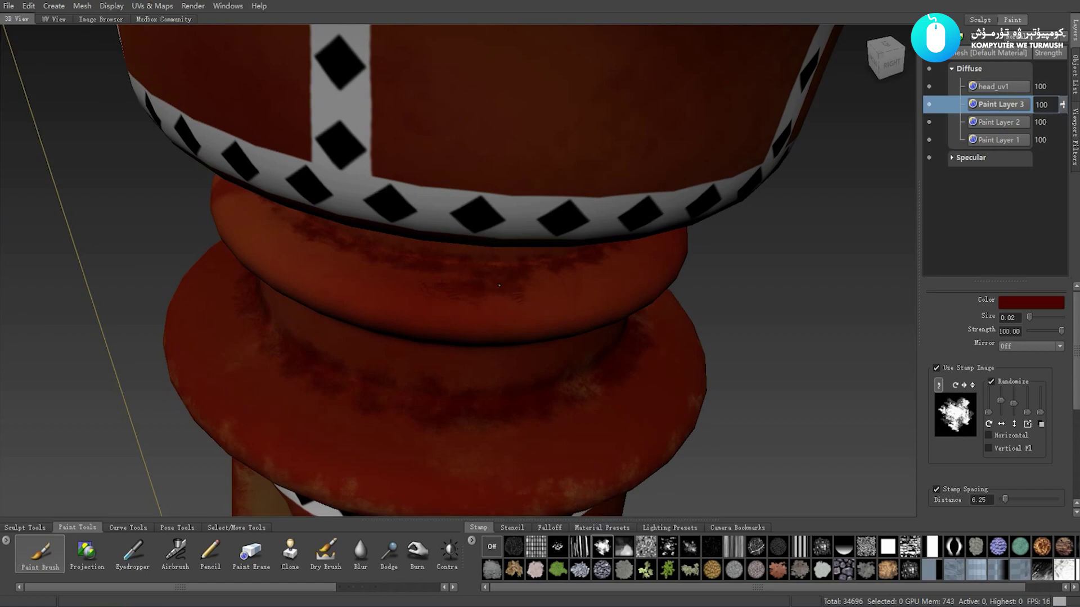
- Dab dark-red weathered grime along the upper rim of the post
left_click_drag(572, 277, 473, 268, "alt")
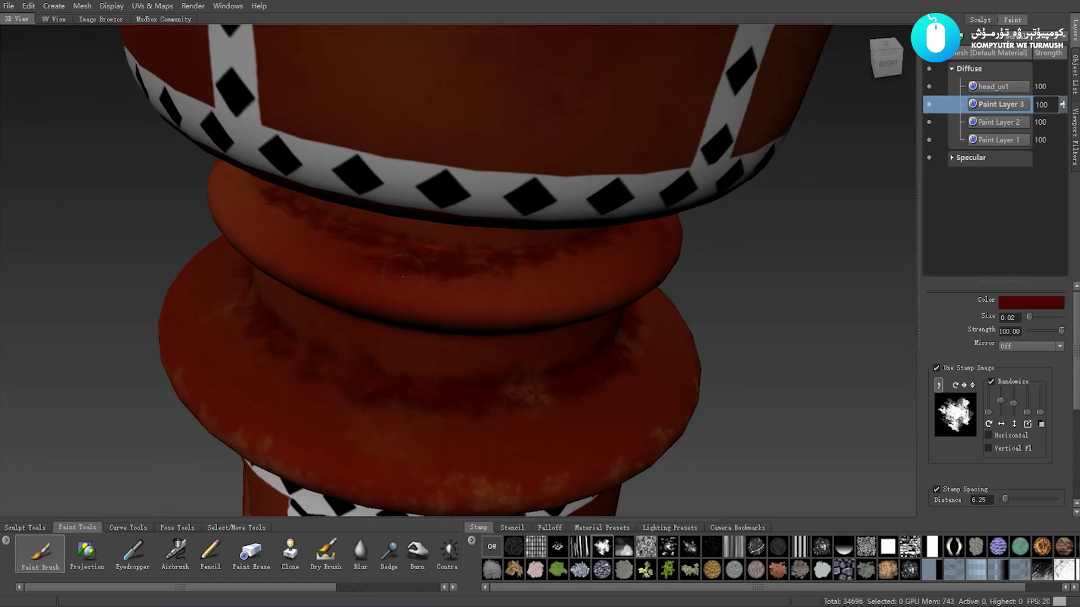
mouse_move(403, 277)
left_mouse_down("alt")
mouse_move(532, 249)
mouse_move(548, 224)
left_mouse_up("alt")
left_click_drag(445, 228, 507, 249, "alt")
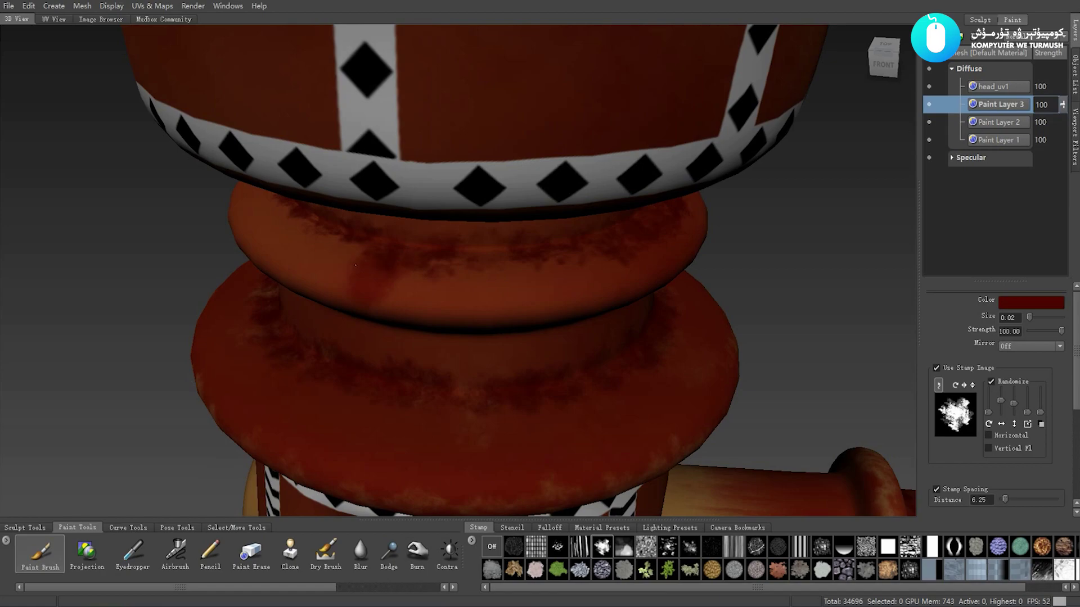
mouse_move(355, 265)
left_mouse_down("alt")
mouse_move(503, 242)
mouse_move(458, 242)
mouse_move(504, 267)
left_mouse_up("alt")
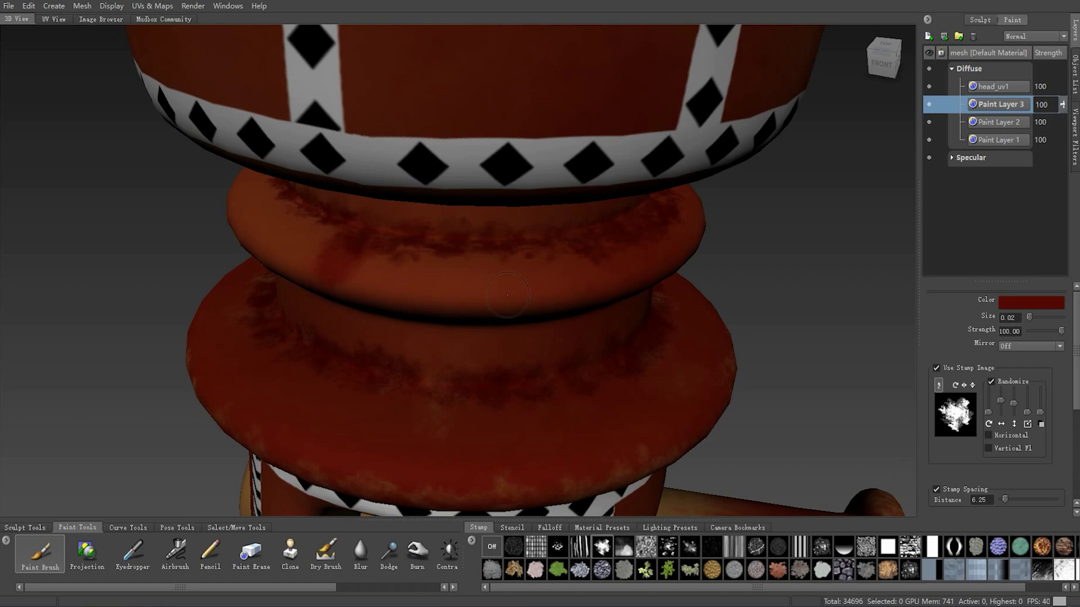
left_click_drag(435, 265, 523, 239, "alt")
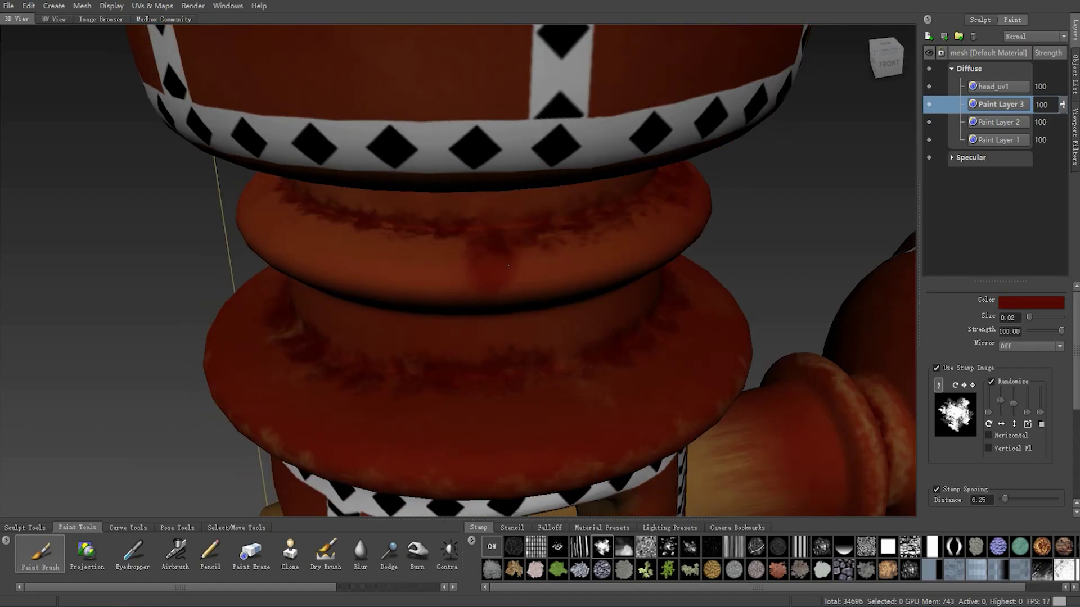
mouse_move(437, 248)
left_mouse_down()
mouse_move(527, 237)
mouse_move(536, 221)
mouse_move(461, 208)
mouse_move(427, 236)
mouse_move(405, 281)
left_mouse_up()
scroll(444, 189, "up", 2)
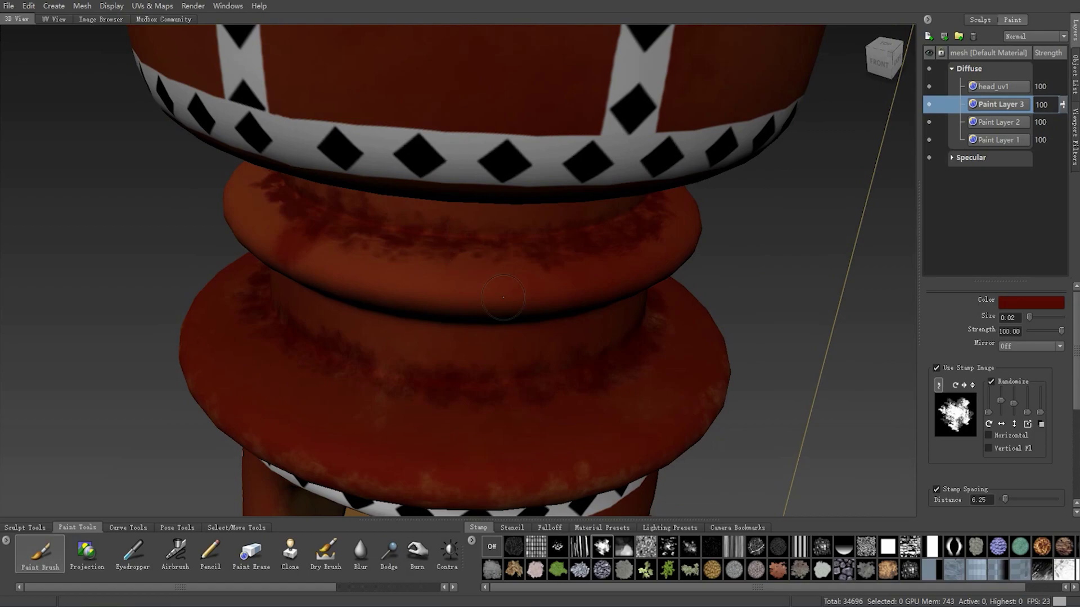
left_click(251, 554)
left_click_drag(450, 317, 514, 280, "alt")
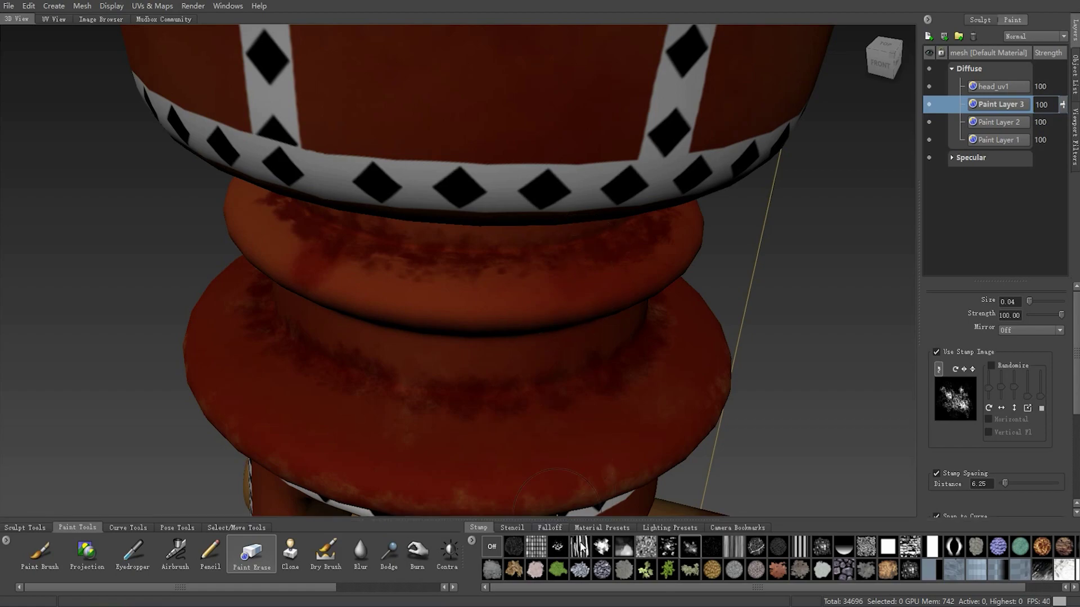
- Undo the stray dark mark and switch the Paint Erase stamp from speckle to cloud
left_click(560, 552)
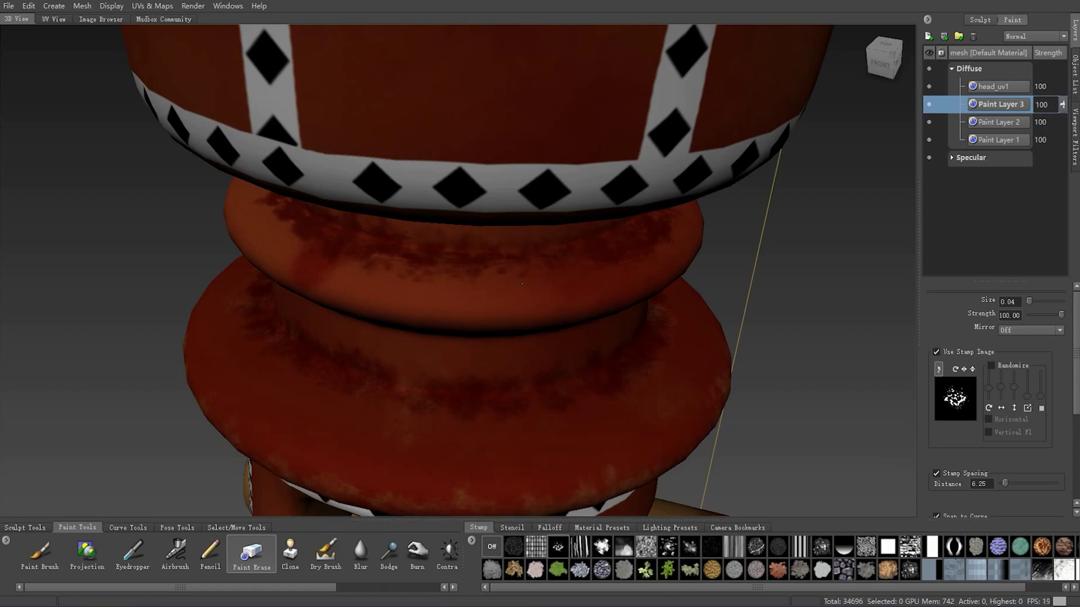
left_click_drag(450, 285, 404, 259, "alt")
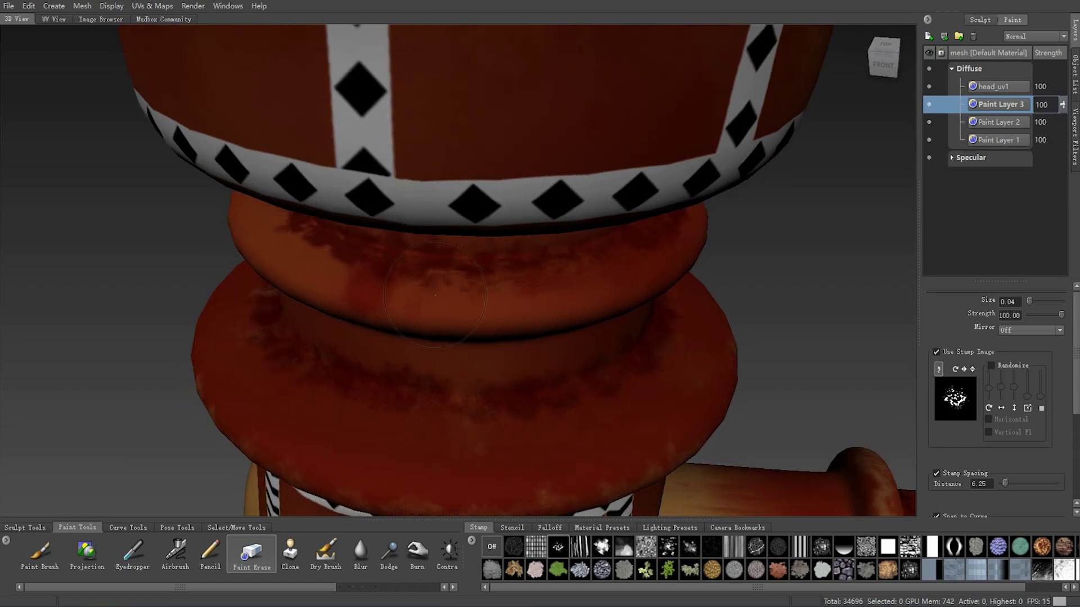
mouse_move(482, 293)
left_mouse_down("alt")
mouse_move(436, 253)
mouse_move(454, 254)
left_mouse_up("alt")
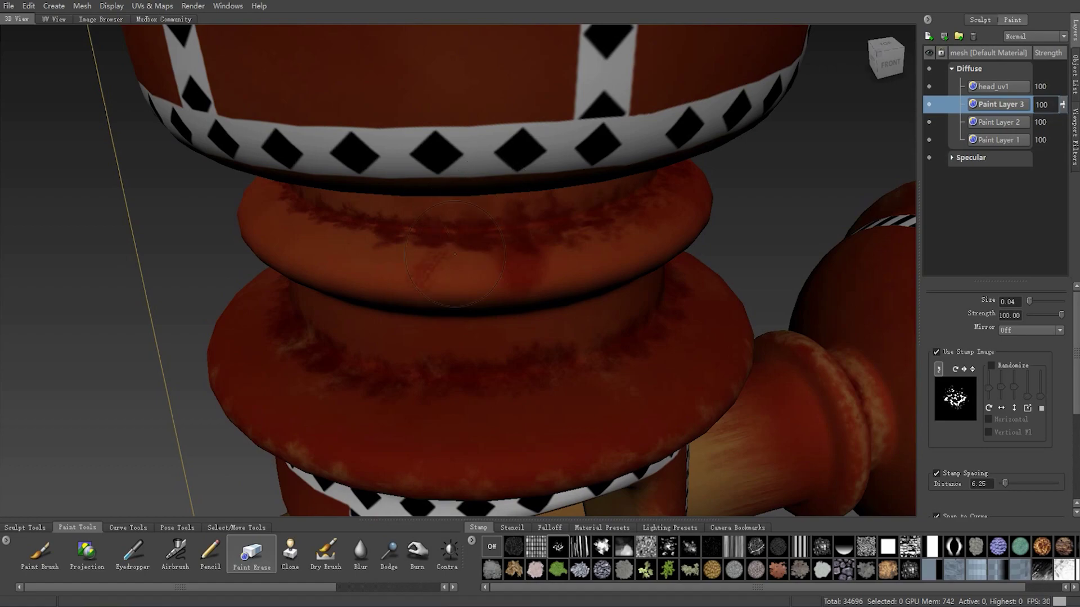
key("ctrl+z")
mouse_move(957, 585)
left_mouse_down()
mouse_move(1002, 587)
mouse_move(965, 587)
left_mouse_up()
left_click(687, 546)
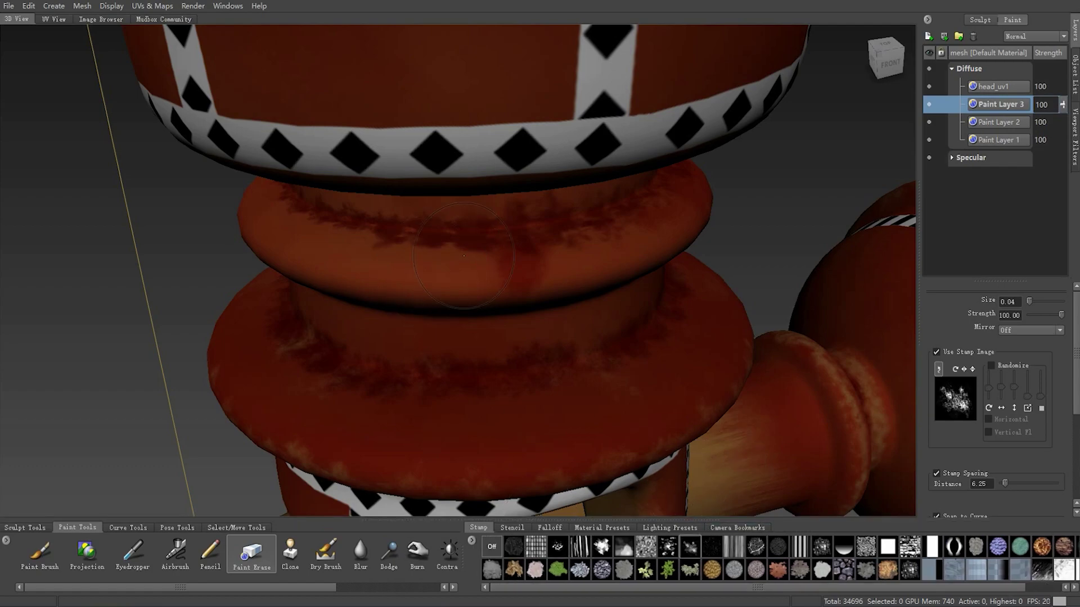
left_click_drag(464, 256, 488, 239, "alt")
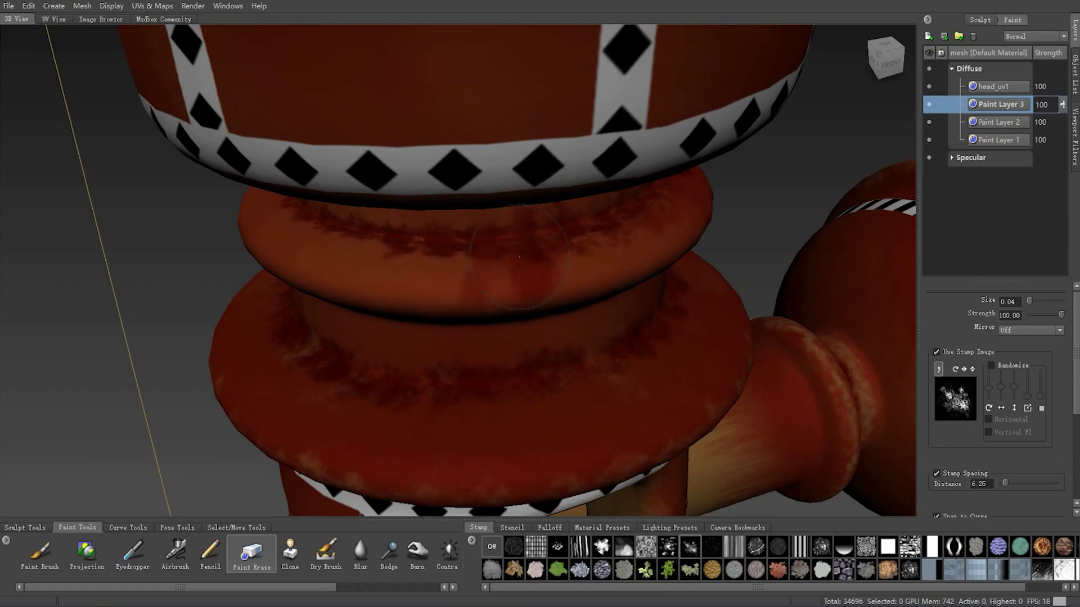
mouse_move(473, 258)
left_mouse_down("alt")
mouse_move(472, 231)
mouse_move(481, 261)
mouse_move(539, 277)
mouse_move(555, 259)
mouse_move(497, 260)
mouse_move(533, 256)
mouse_move(507, 258)
left_mouse_up("alt")
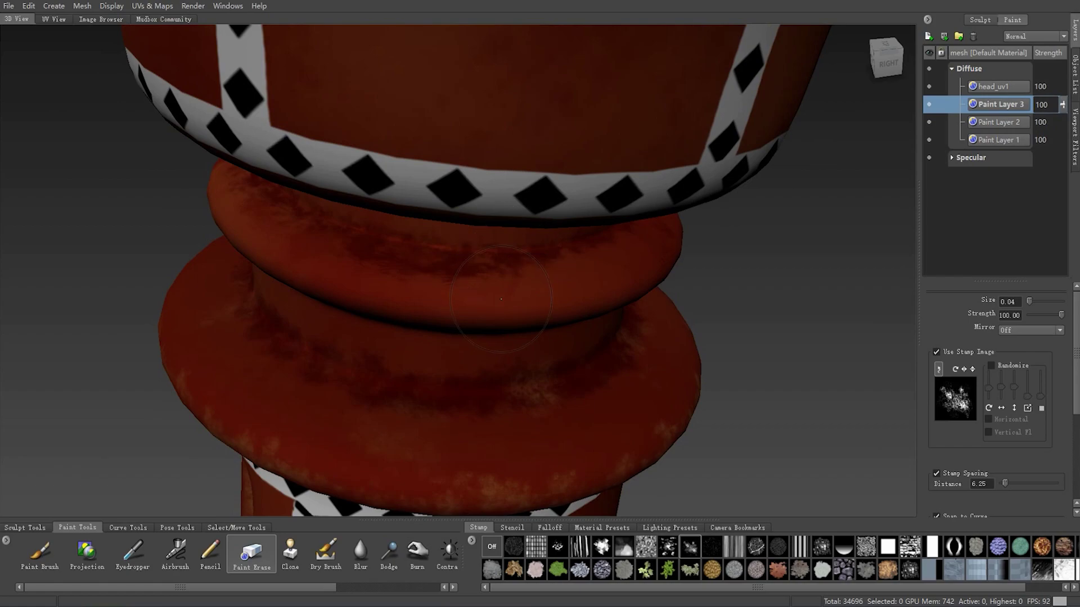
- Load the Paint Brush with orange paint colour
left_click(39, 552)
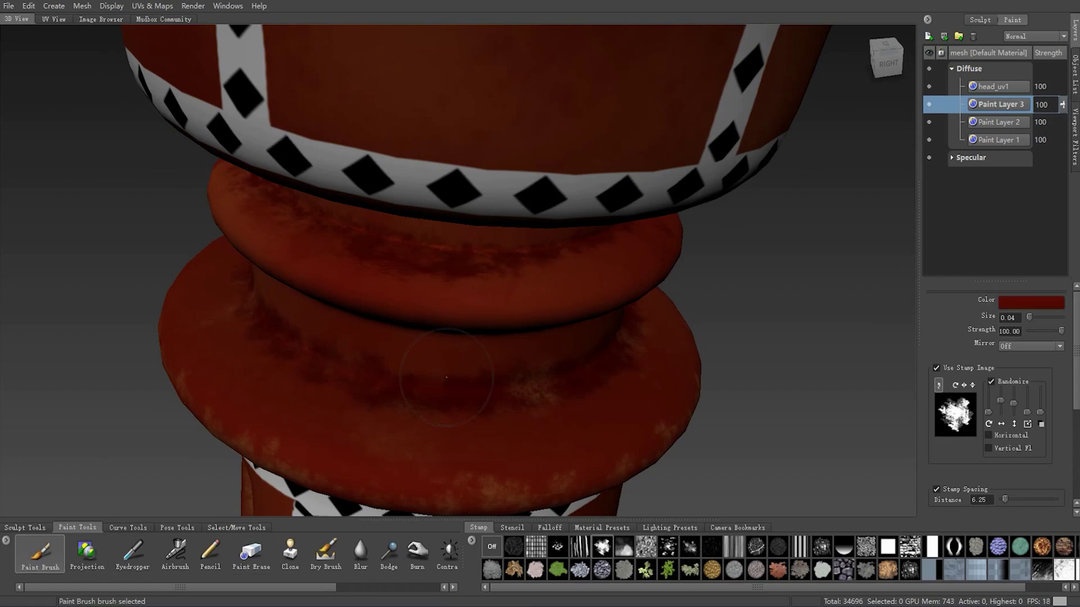
left_click_drag(487, 350, 377, 379, "alt")
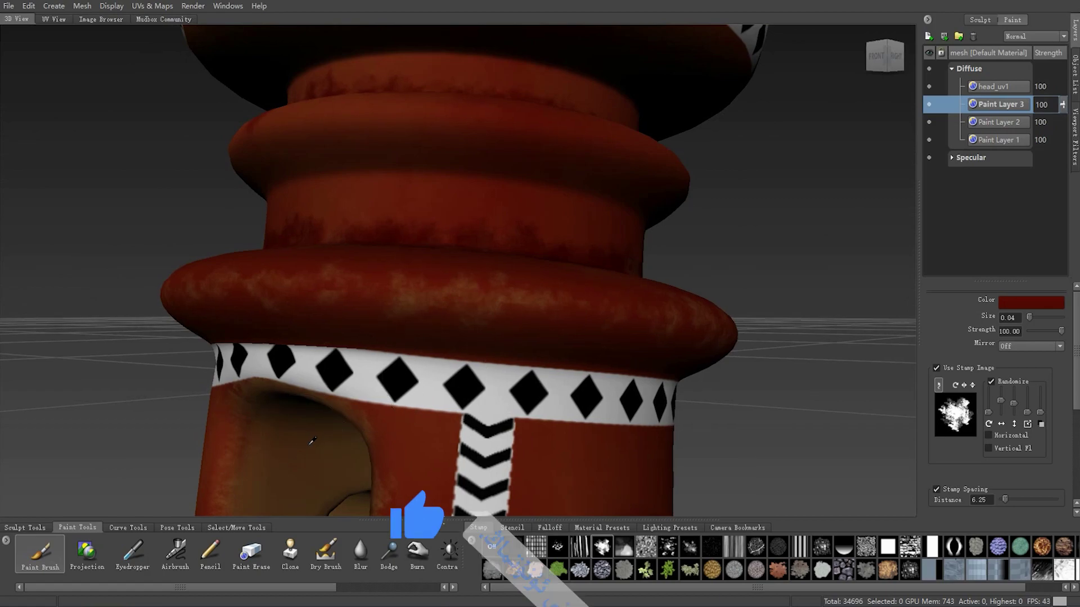
mouse_move(377, 380)
left_mouse_down("alt")
mouse_move(452, 447)
mouse_move(451, 393)
left_mouse_up("alt")
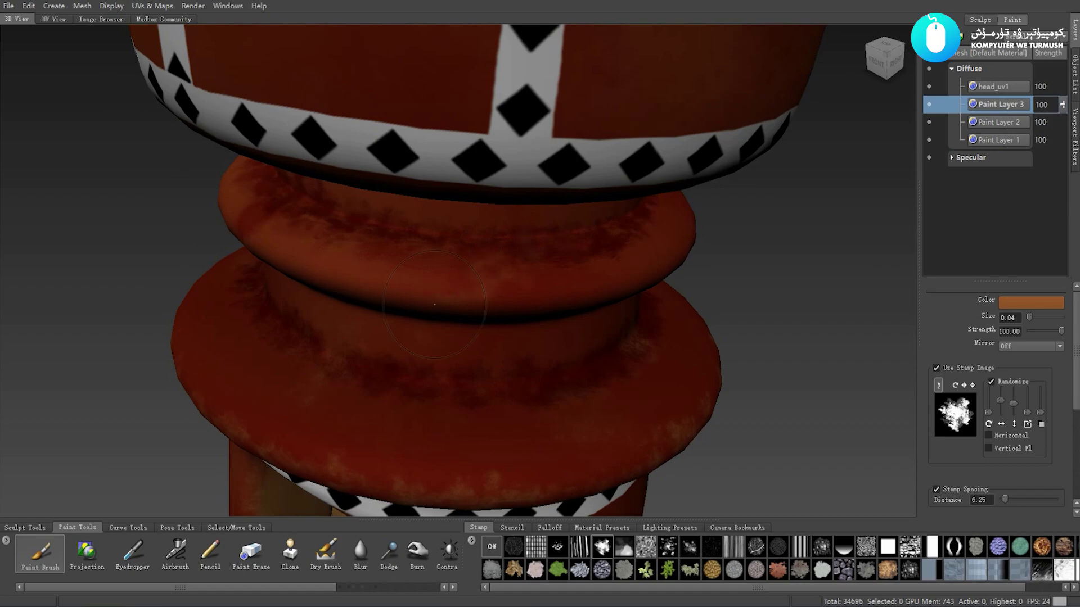
mouse_move(464, 293)
left_mouse_down("alt")
mouse_move(587, 216)
mouse_move(542, 221)
mouse_move(580, 195)
left_mouse_up("alt")
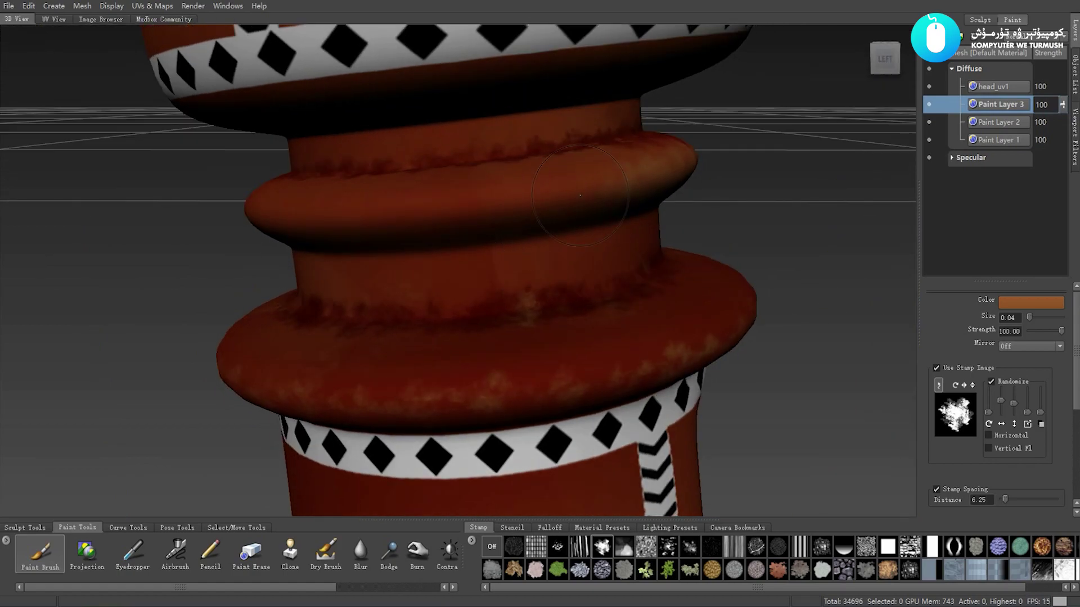
mouse_move(517, 204)
left_mouse_down("alt")
mouse_move(573, 208)
mouse_move(429, 244)
mouse_move(524, 246)
mouse_move(464, 256)
mouse_move(552, 243)
mouse_move(518, 263)
mouse_move(456, 239)
mouse_move(516, 242)
mouse_move(508, 250)
mouse_move(559, 230)
mouse_move(578, 251)
mouse_move(510, 279)
left_mouse_up("alt")
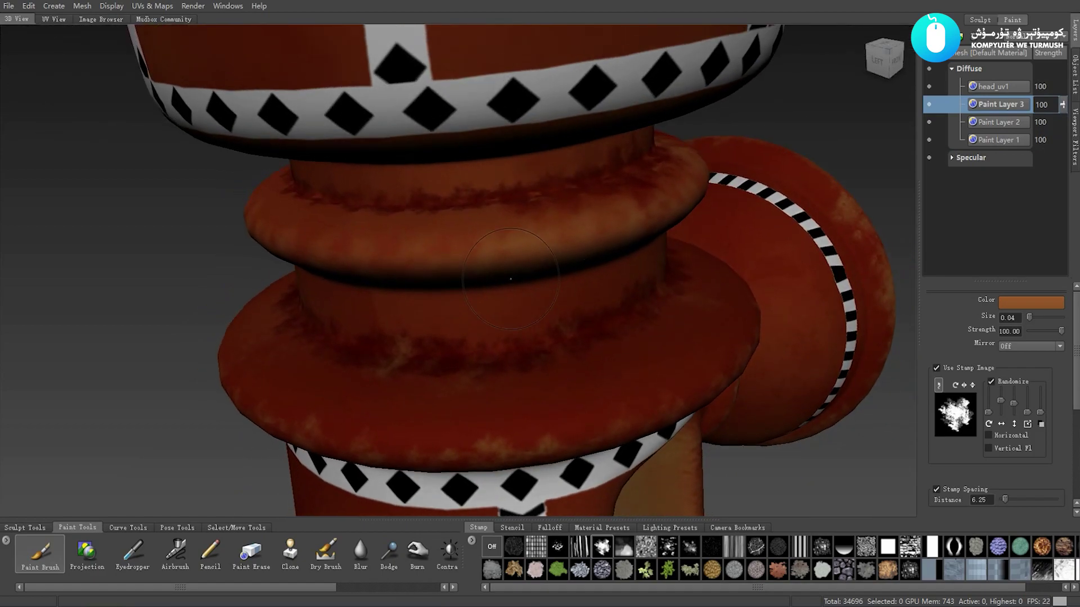
- Pick the vertical-streaks stamp and orbit around the column to view the vase from below
left_click(579, 546)
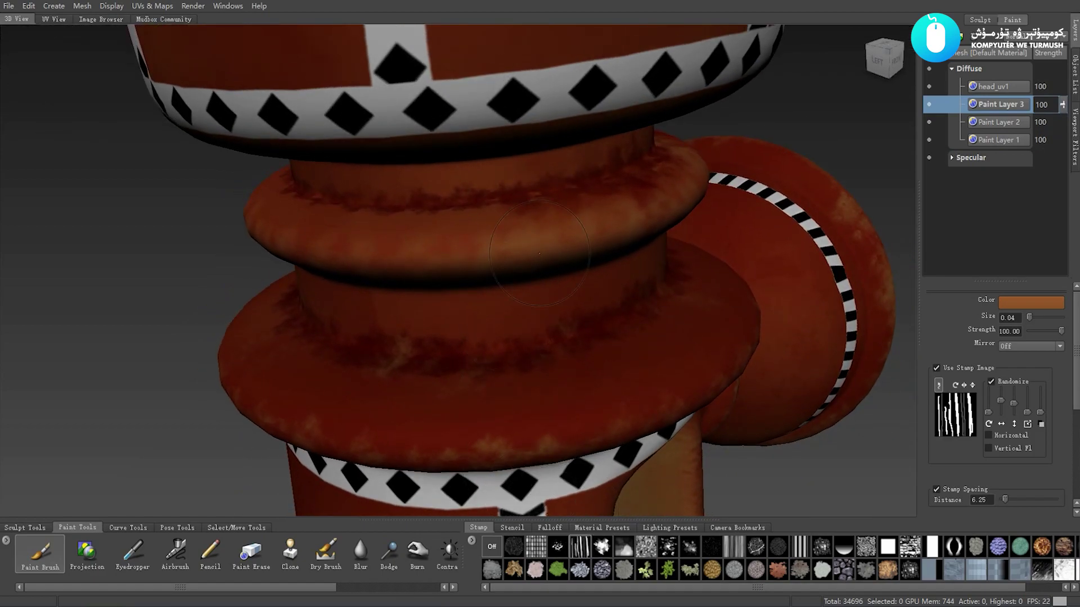
left_click_drag(395, 276, 566, 224, "alt")
left_click_drag(439, 288, 546, 220, "alt")
mouse_move(480, 237)
left_mouse_down("alt")
mouse_move(564, 248)
mouse_move(500, 252)
mouse_move(438, 307)
left_mouse_up("alt")
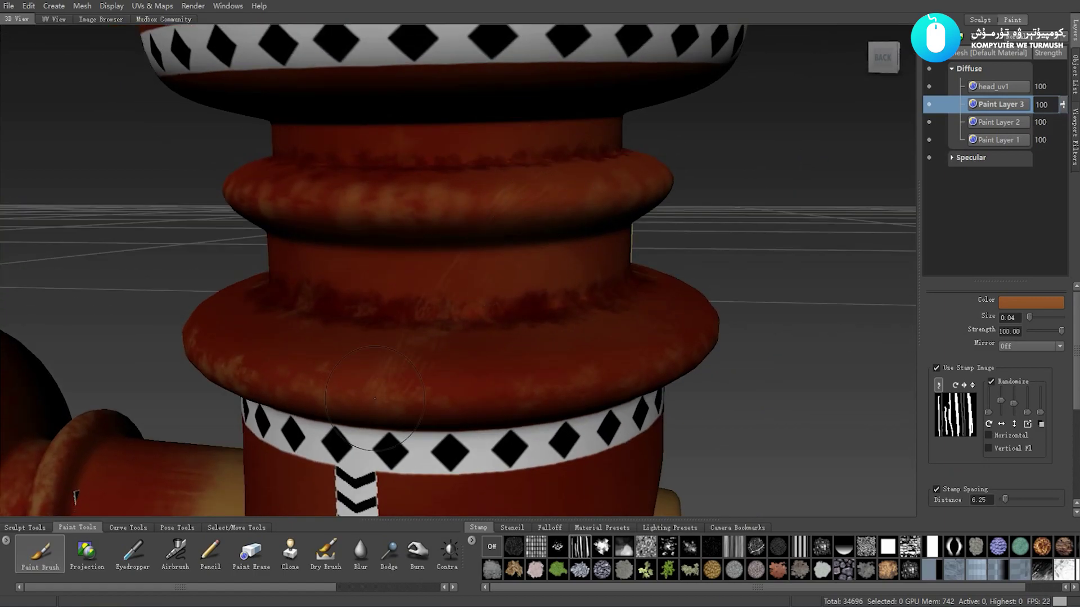
mouse_move(399, 373)
left_mouse_down("alt")
mouse_move(563, 301)
mouse_move(492, 289)
left_mouse_up("alt")
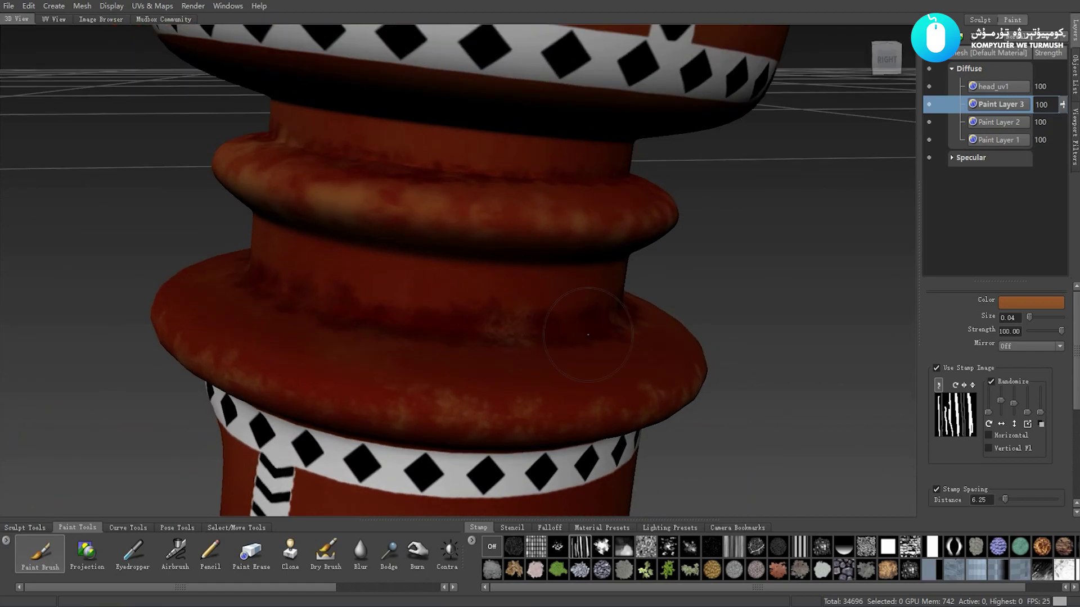
scroll(420, 225, "down", 3)
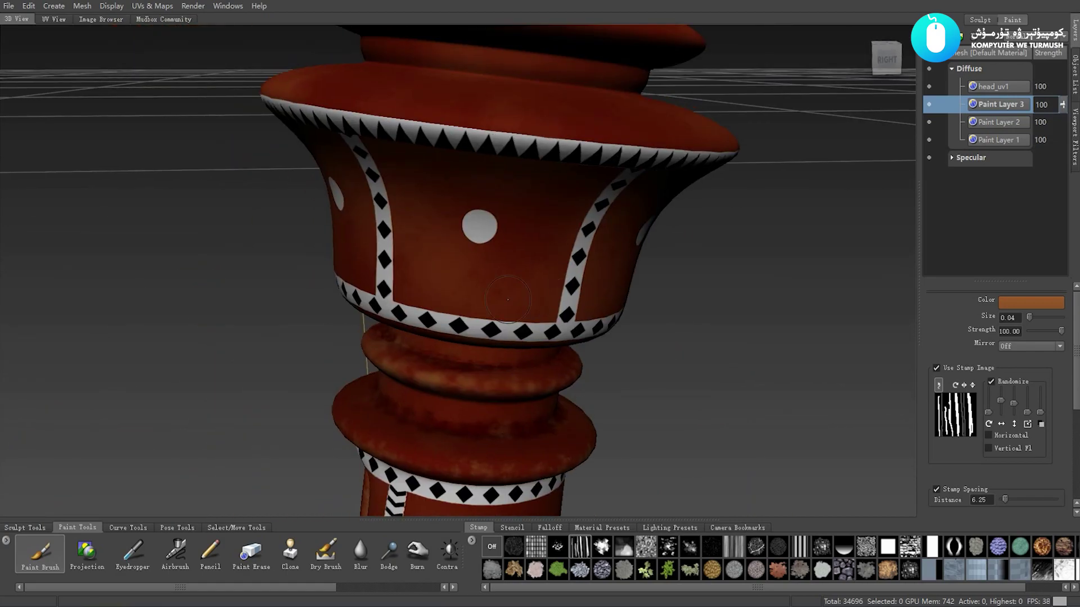
left_click_drag(419, 225, 643, 314, "alt")
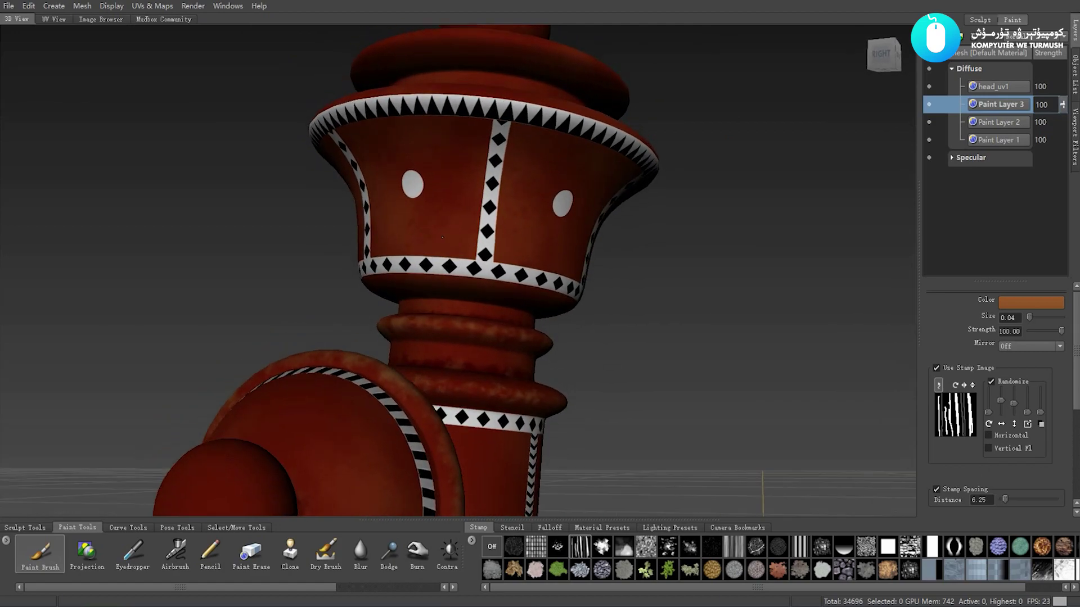
scroll(643, 314, "up", 4)
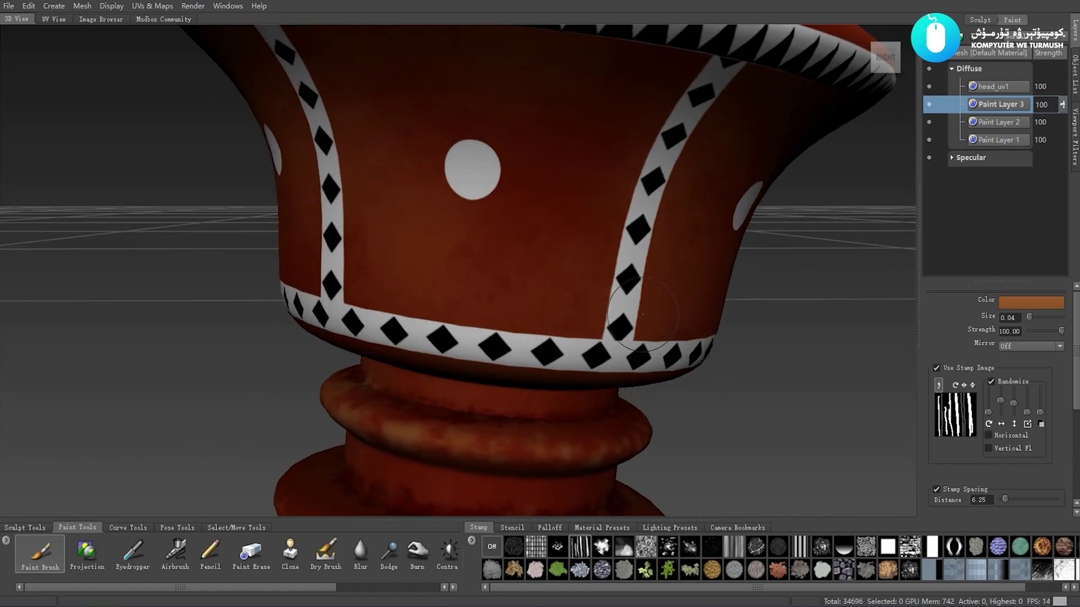
scroll(529, 305, "down", 3)
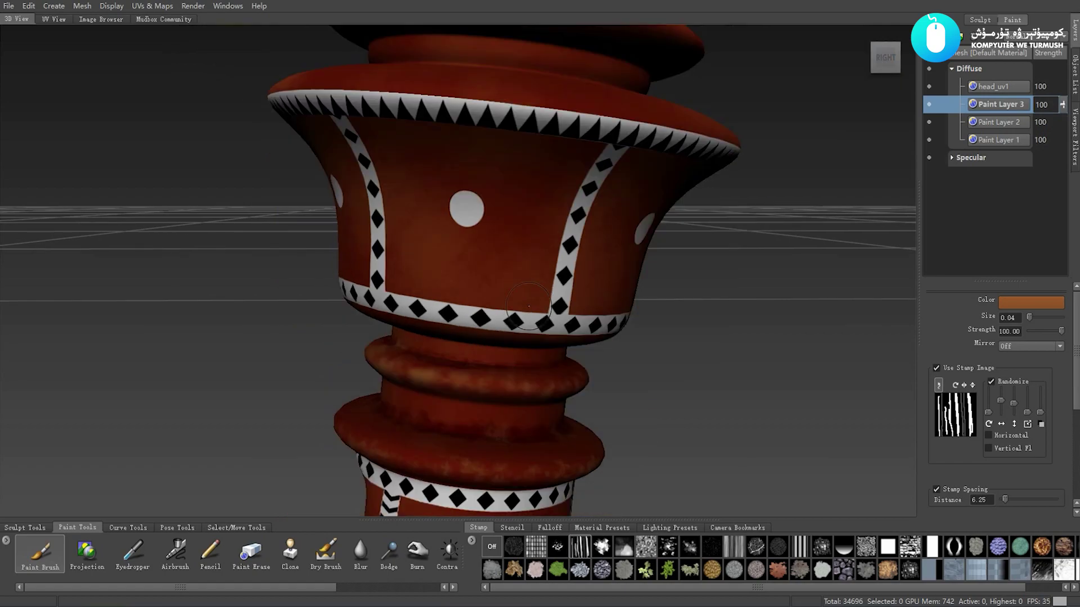
mouse_move(522, 302)
left_mouse_down("alt")
mouse_move(444, 383)
mouse_move(499, 336)
mouse_move(539, 340)
mouse_move(523, 349)
left_mouse_up("alt")
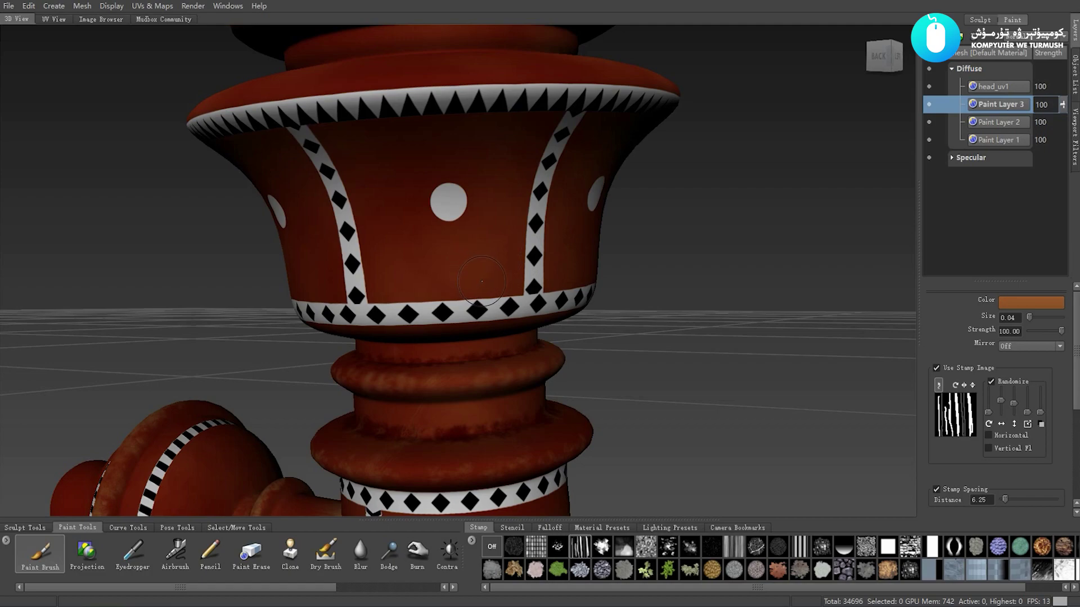
left_click_drag(484, 290, 493, 295, "alt")
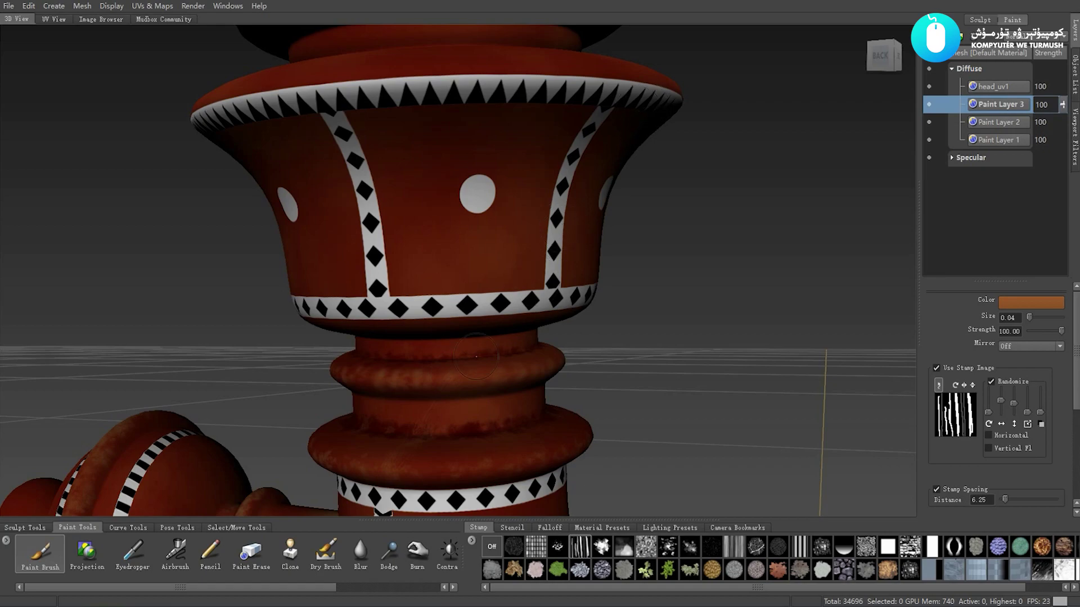
mouse_move(579, 210)
left_mouse_down("alt")
mouse_move(532, 202)
mouse_move(576, 450)
left_mouse_up("alt")
- Try the cell-noise stencil, then the dirty-streaks stencil rotated diagonally over the post
left_click(511, 527)
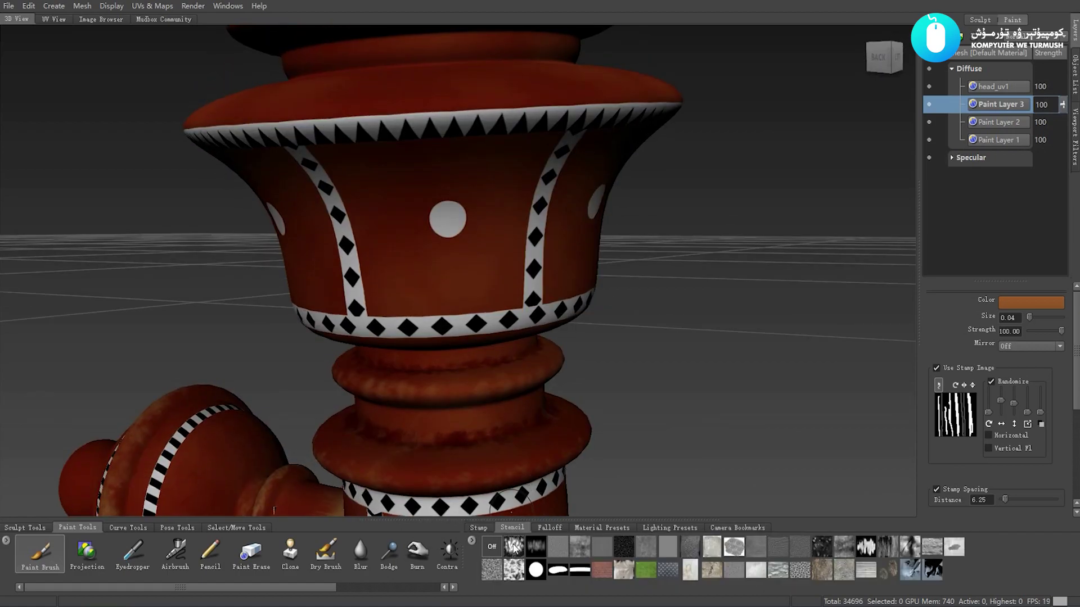
left_click(514, 546)
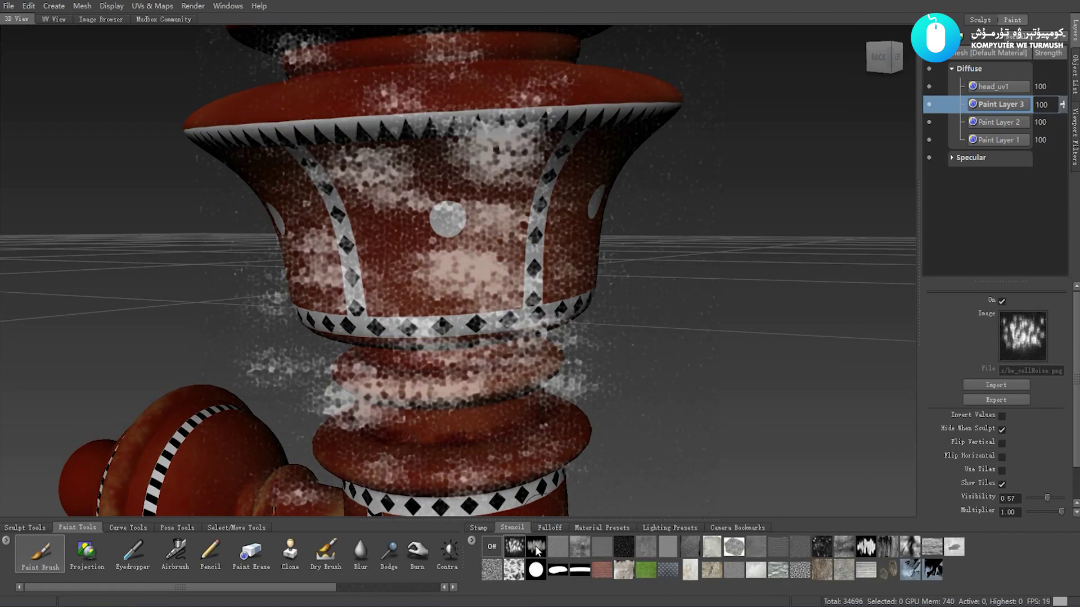
left_click(535, 546)
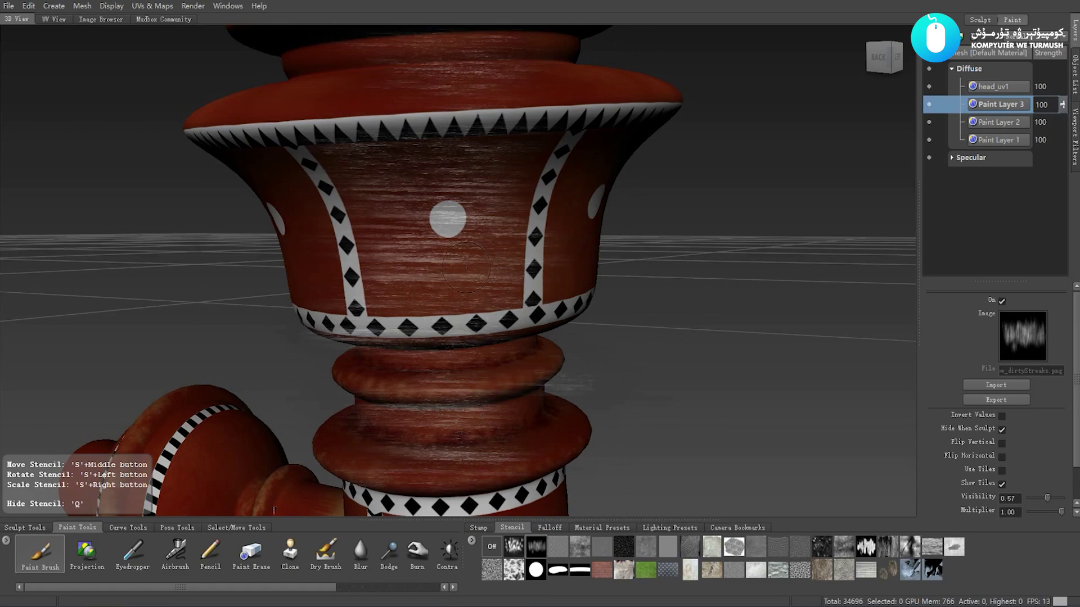
left_click_drag(466, 268, 565, 293)
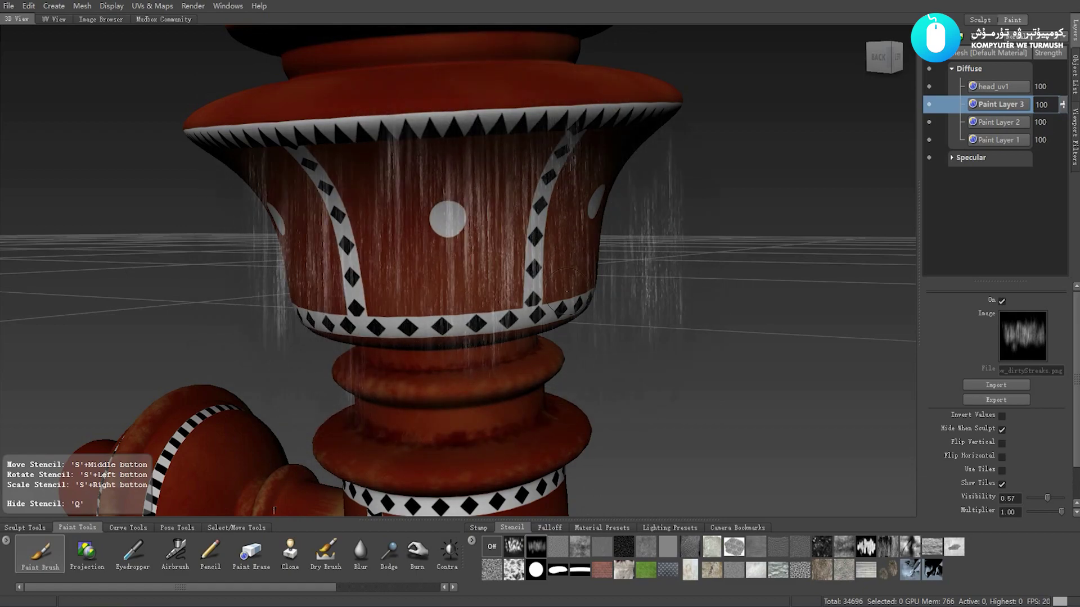
mouse_move(565, 293)
left_mouse_down()
mouse_move(673, 293)
mouse_move(691, 310)
left_mouse_up()
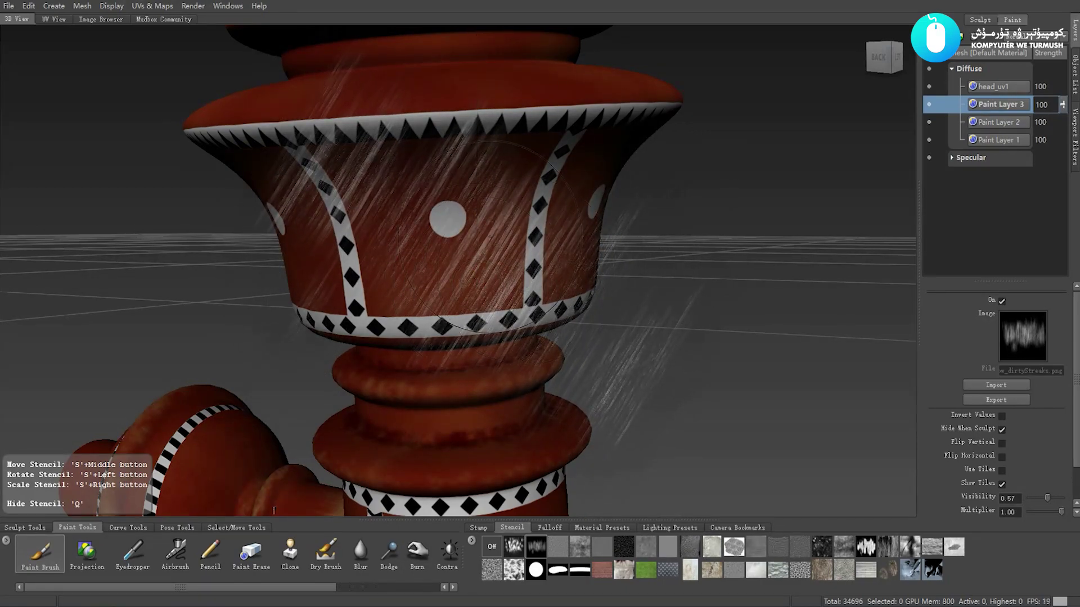
key("q")
key("q")
key("q")
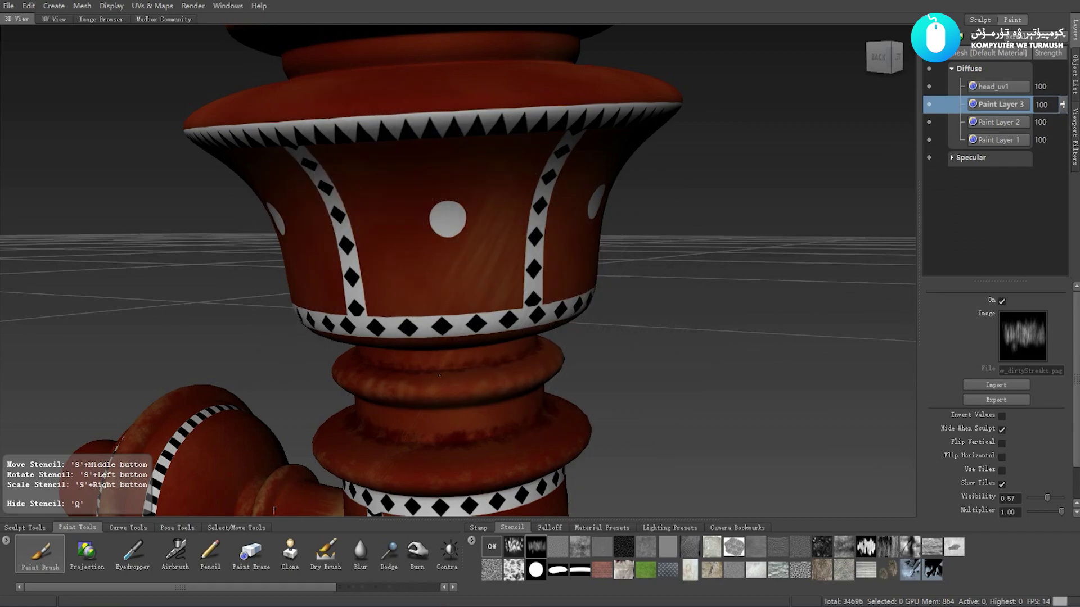
key("q")
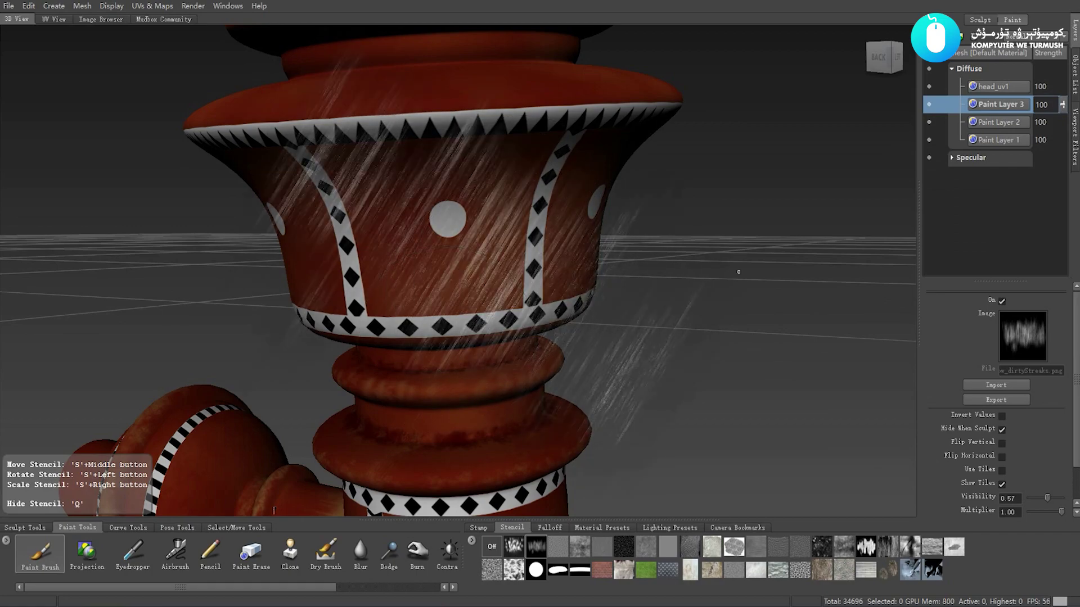
- Switch to the grimeScratched stencil and compare the post with and without it
mouse_move(738, 271)
left_mouse_down("alt")
mouse_move(762, 231)
mouse_move(643, 249)
mouse_move(654, 292)
mouse_move(645, 276)
left_mouse_up("alt")
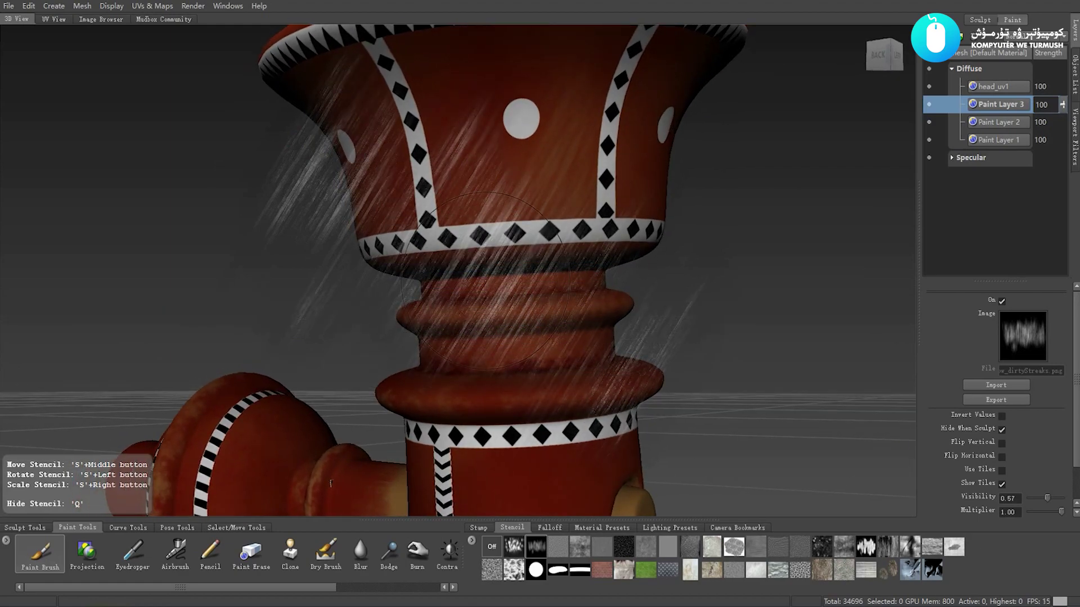
key("q")
key("q")
key("q")
key("q")
mouse_move(674, 231)
left_mouse_down("alt")
mouse_move(718, 212)
mouse_move(657, 239)
mouse_move(673, 236)
left_mouse_up("alt")
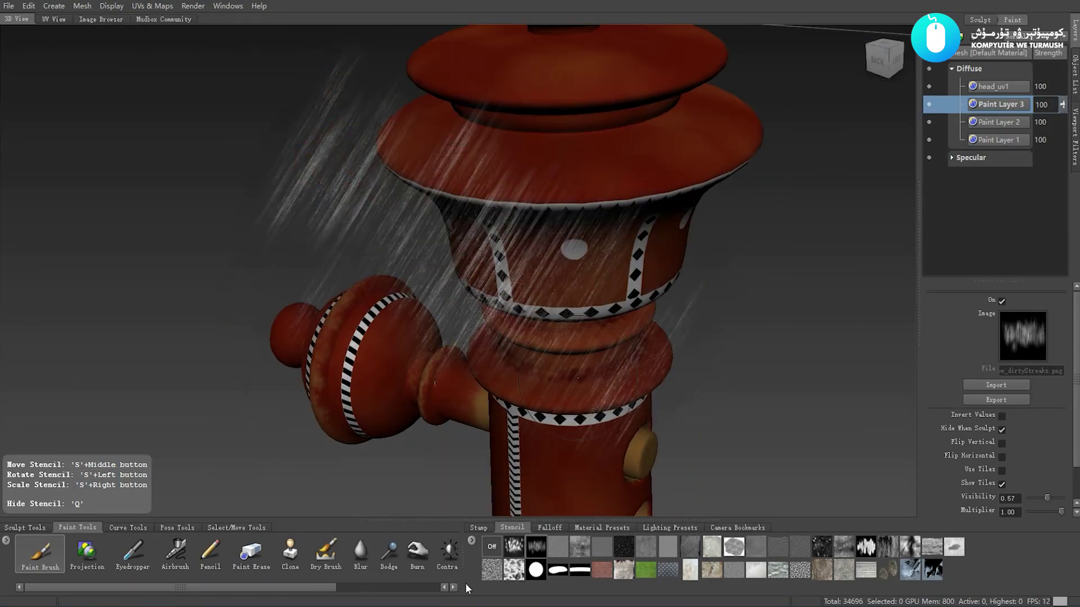
left_click(579, 546)
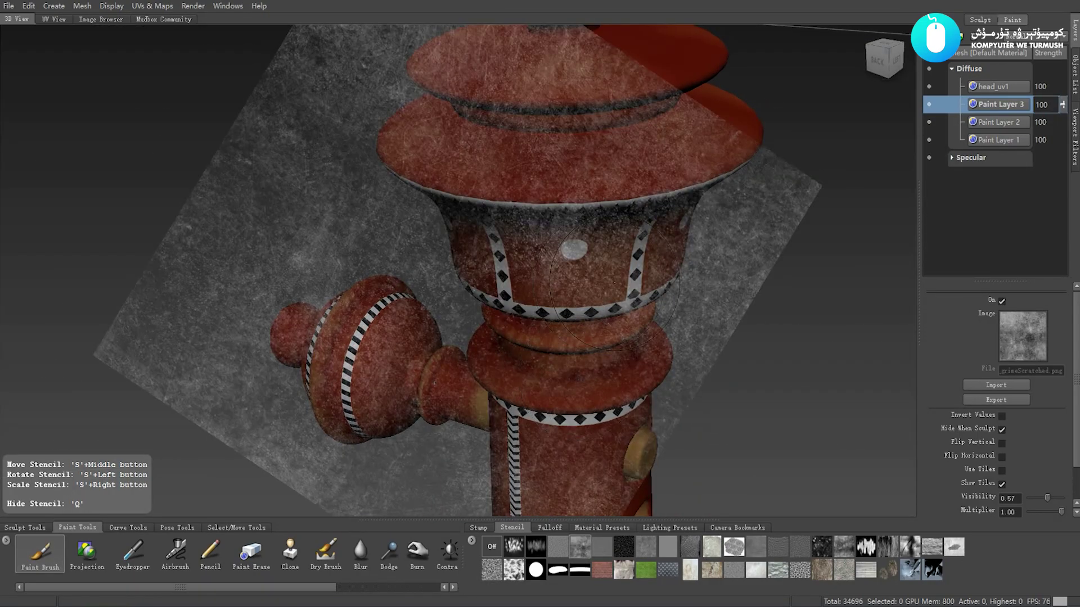
left_click_drag(615, 284, 568, 318, "alt")
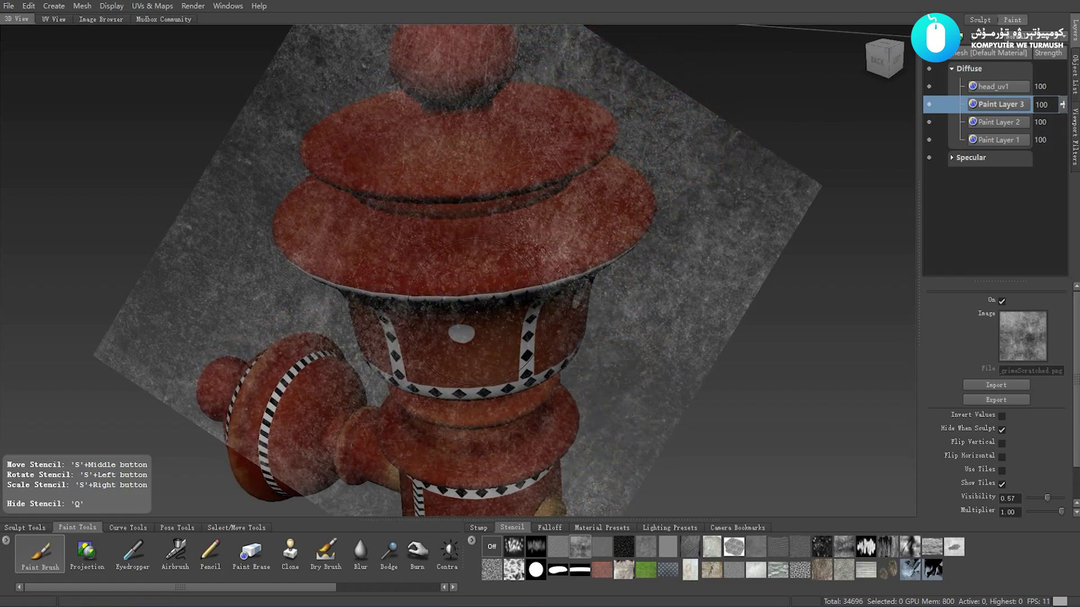
key("q")
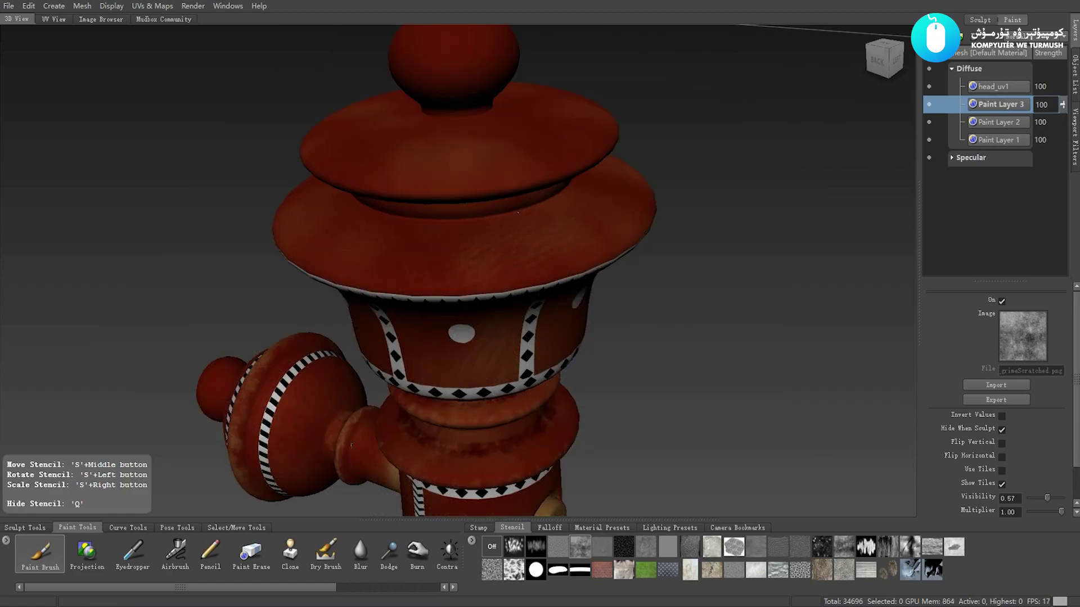
key("q")
- Glance at the brush stamps, return to stencils, and reframe the post under the grime stencil
left_click(483, 527)
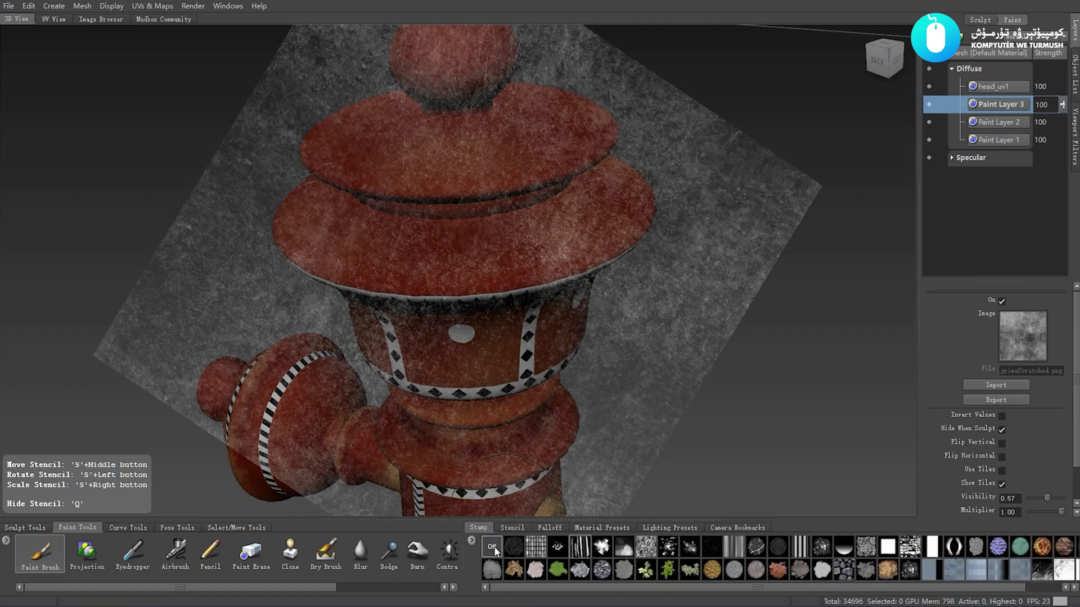
left_click(512, 528)
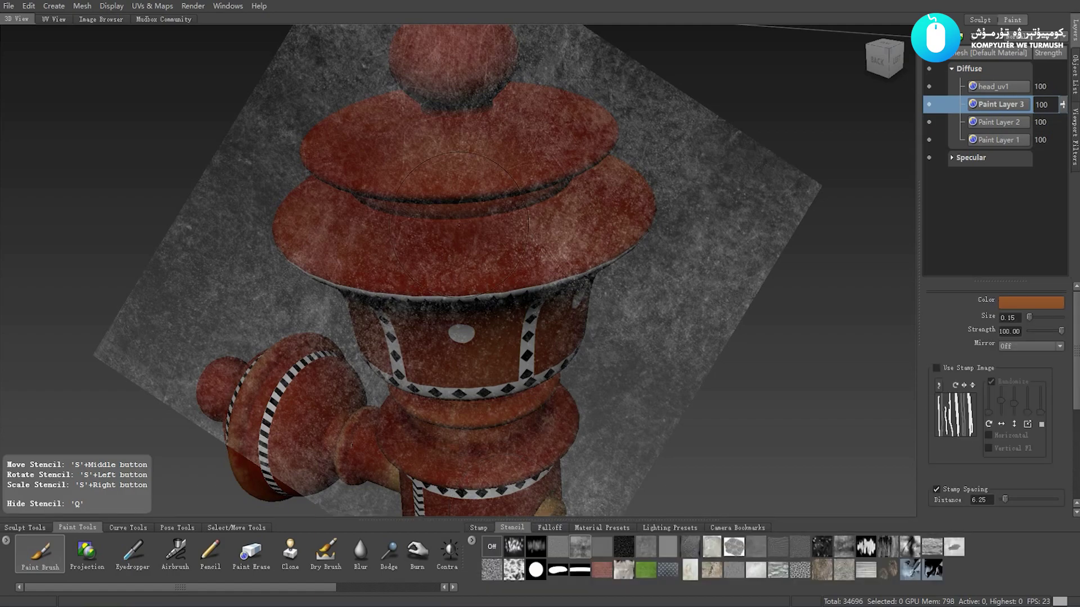
key("q")
key("q")
mouse_move(315, 447)
left_mouse_down("alt")
mouse_move(494, 301)
mouse_move(628, 303)
left_mouse_up("alt")
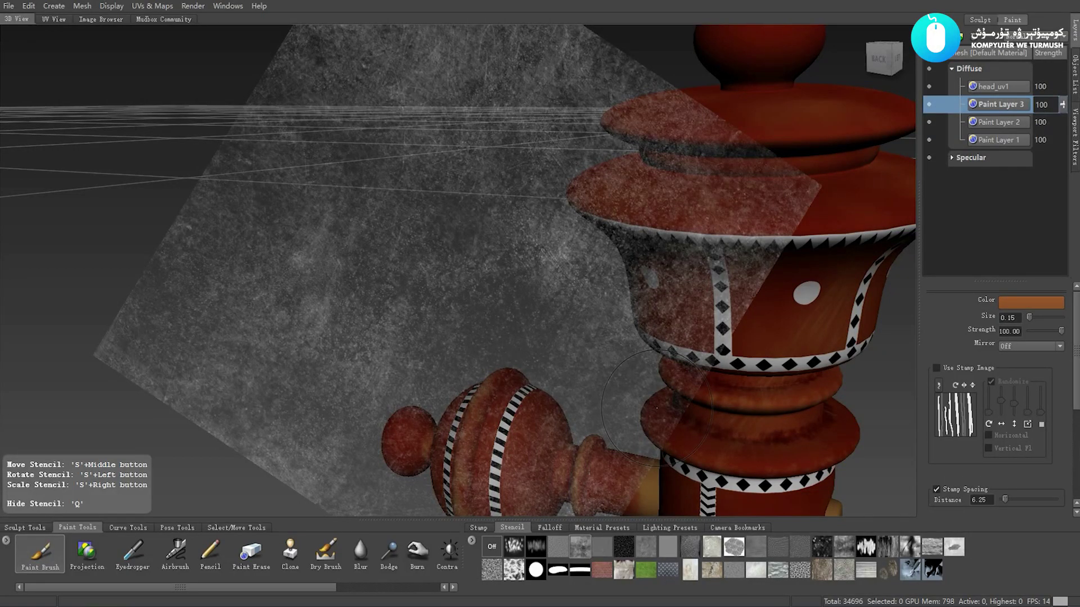
- Take a dark red as the paint colour and work it over the top rim from overhead angles
key("q")
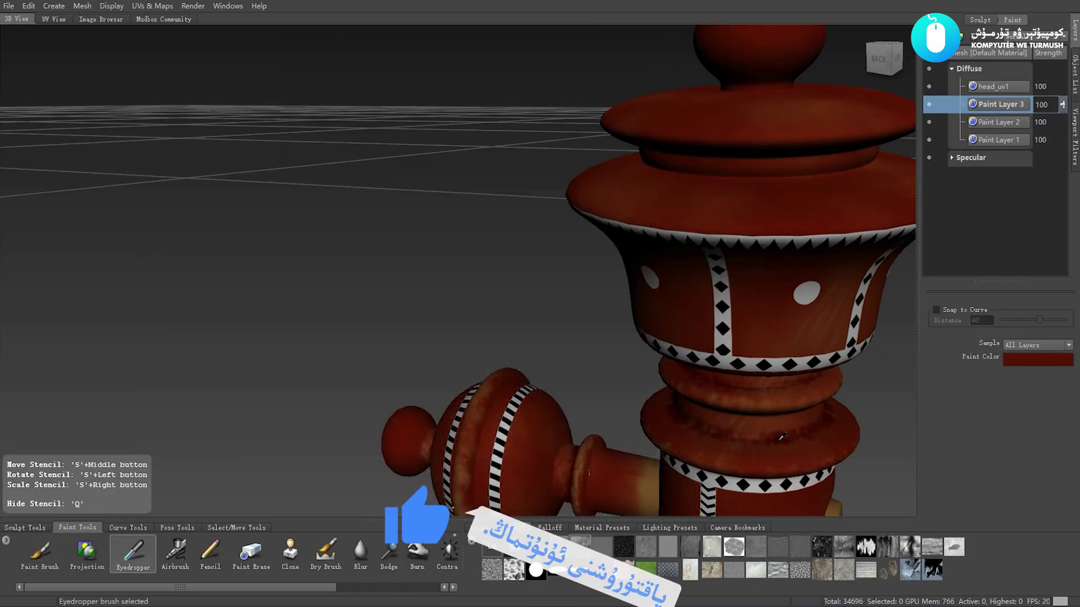
key("q")
left_click_drag(650, 416, 494, 405, "alt")
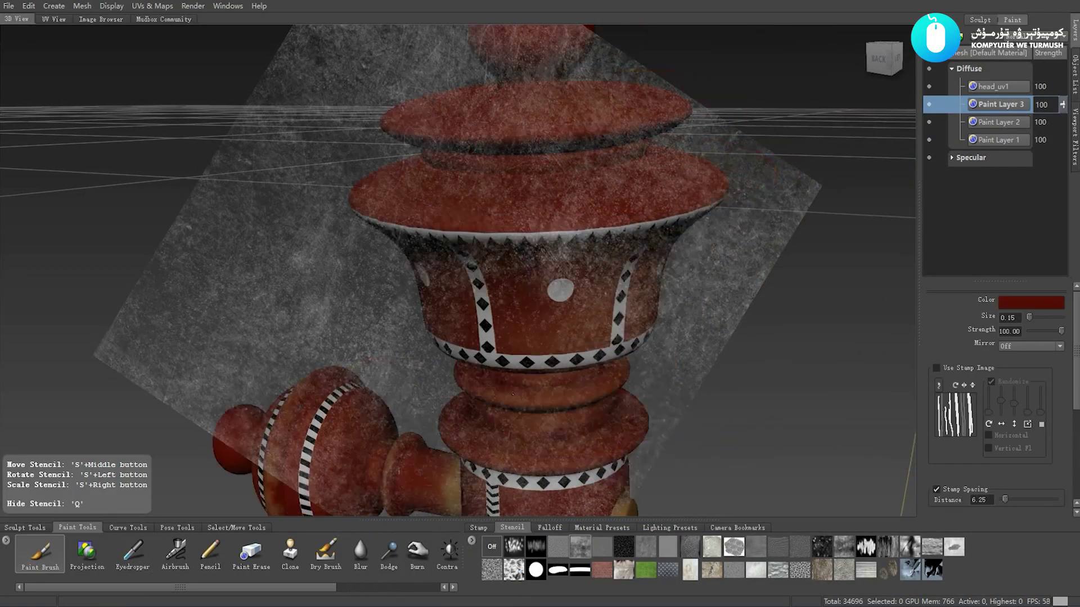
left_click_drag(571, 307, 573, 335, "alt")
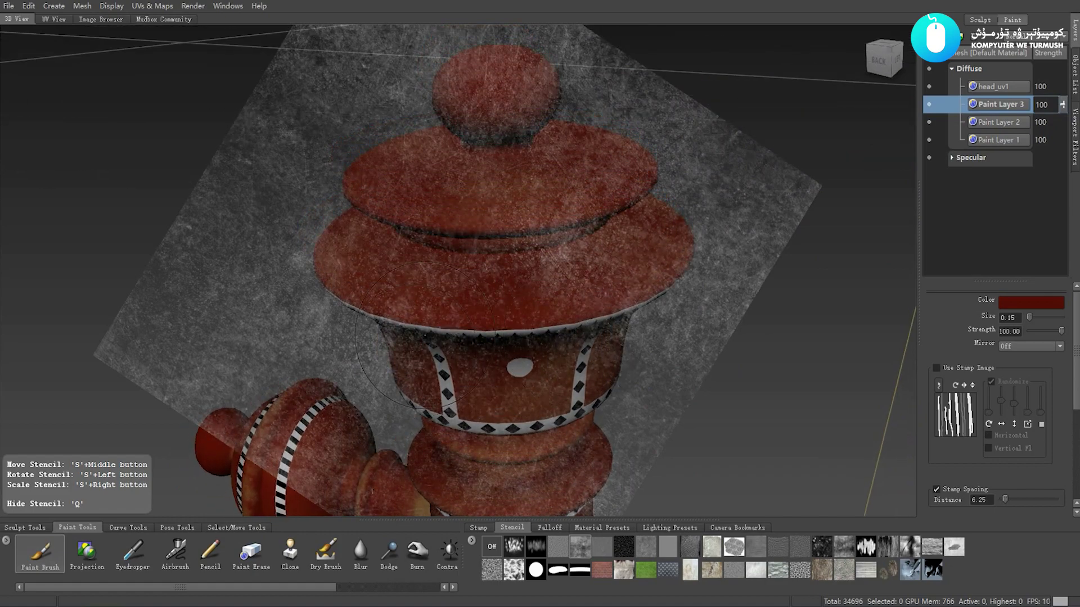
key("q")
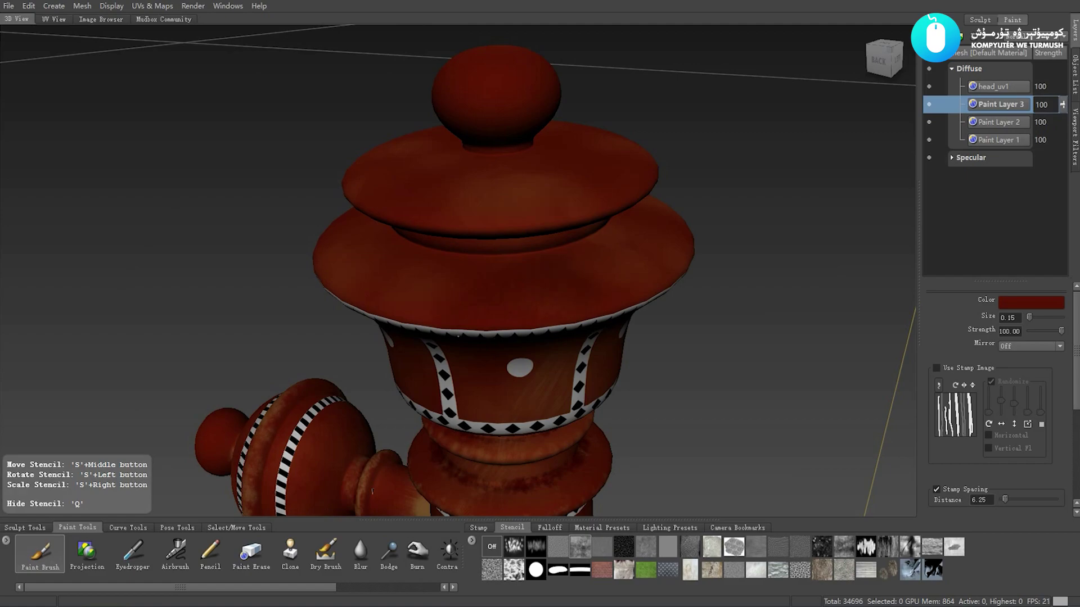
left_click_drag(555, 227, 455, 358, "alt")
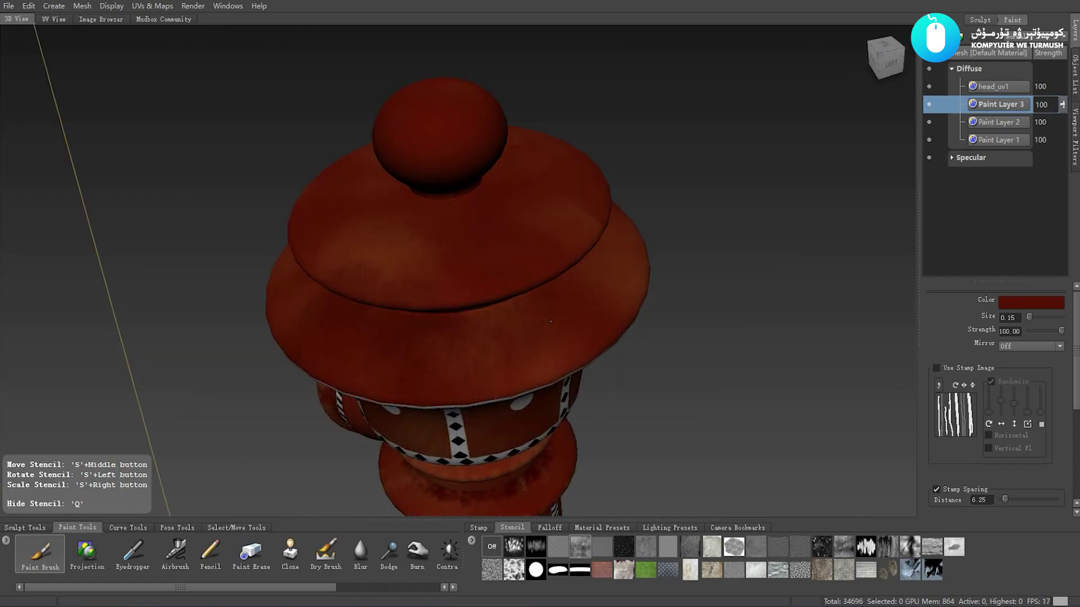
left_click_drag(550, 322, 451, 375, "alt")
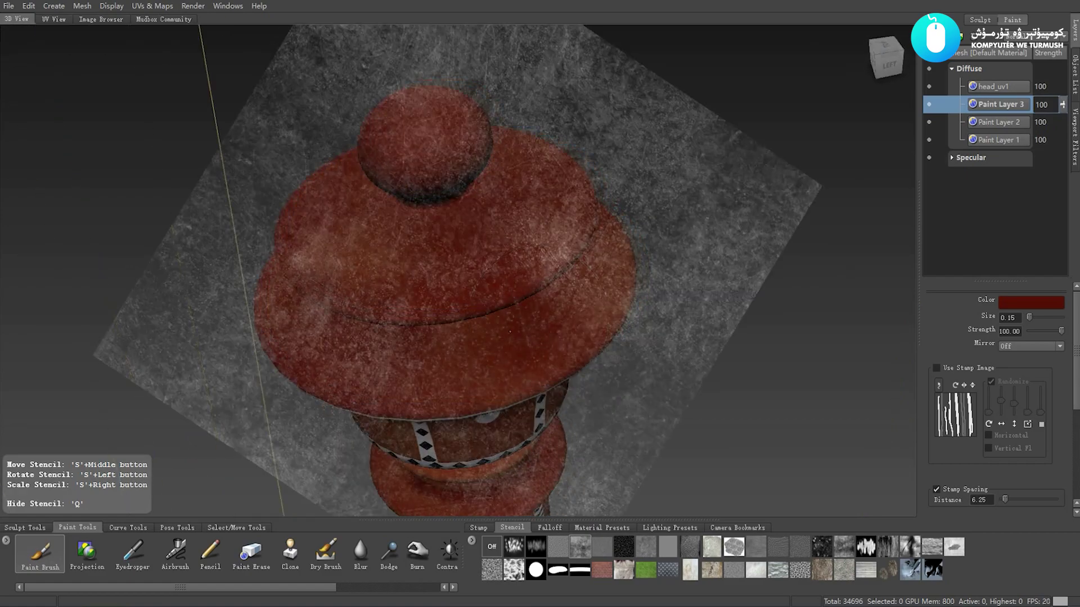
mouse_move(456, 299)
left_mouse_down("alt")
mouse_move(444, 335)
mouse_move(513, 309)
left_mouse_up("alt")
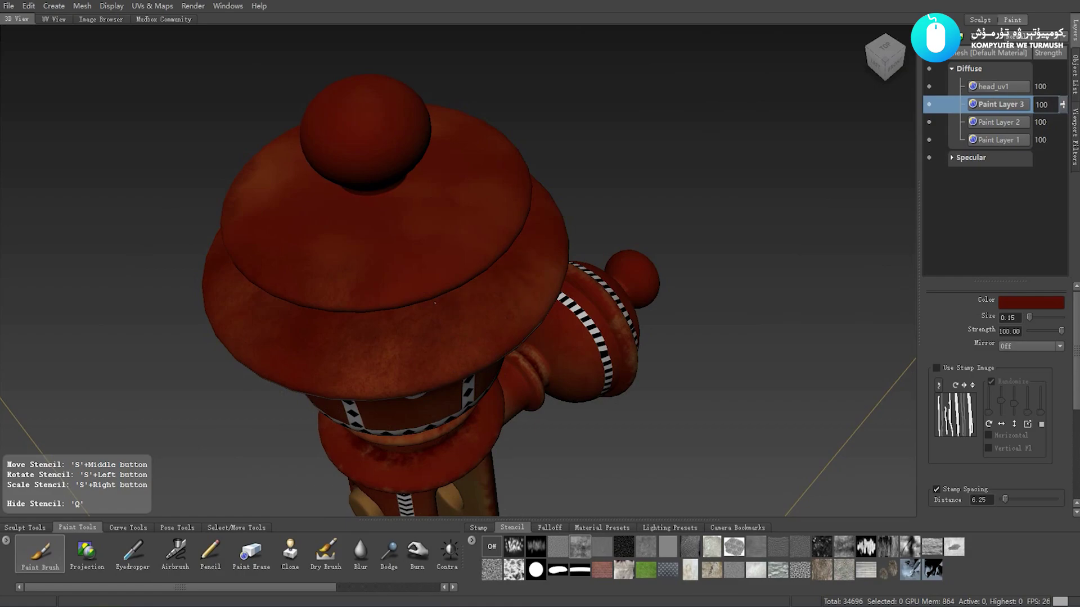
left_click_drag(421, 239, 505, 221, "alt")
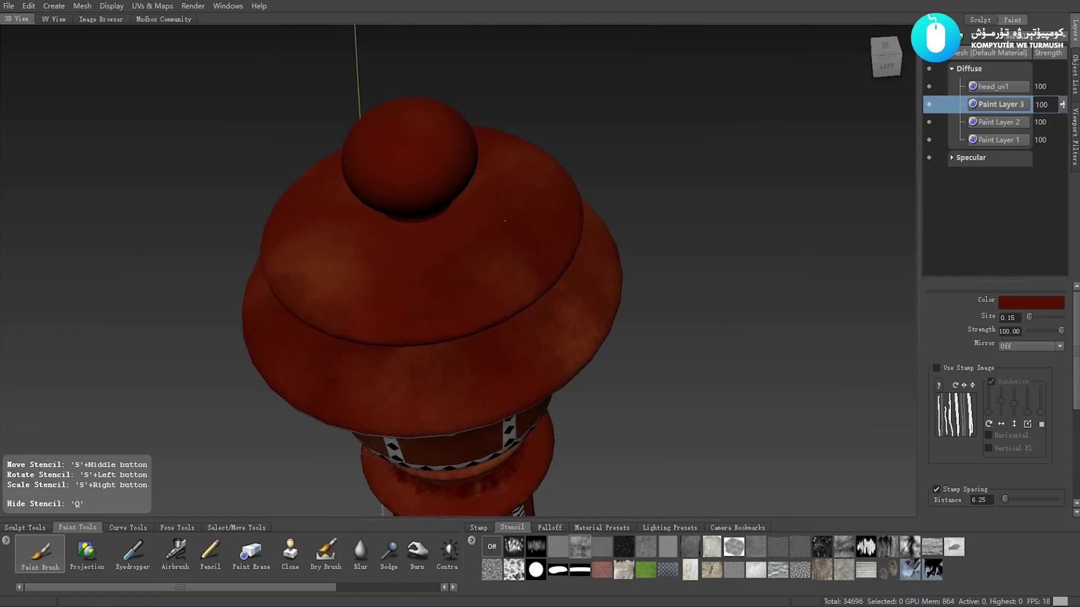
mouse_move(487, 287)
left_mouse_down("alt")
mouse_move(442, 305)
mouse_move(555, 329)
left_mouse_up("alt")
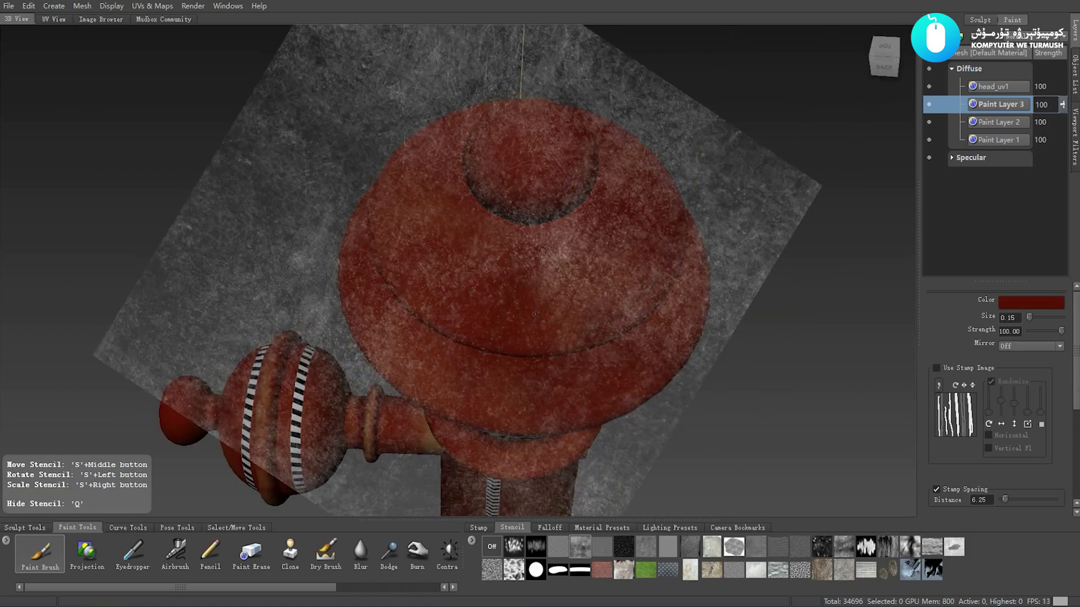
- Check the dark-red grime on the top from side and top-front views, toggling the stencil
key("q")
left_click_drag(500, 297, 578, 265, "alt")
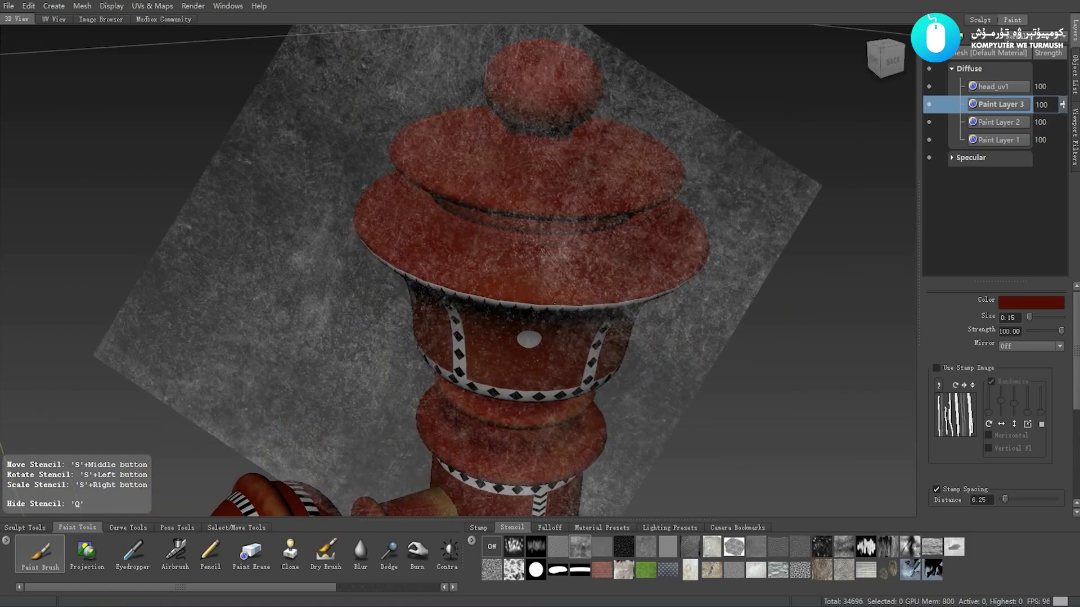
key("q")
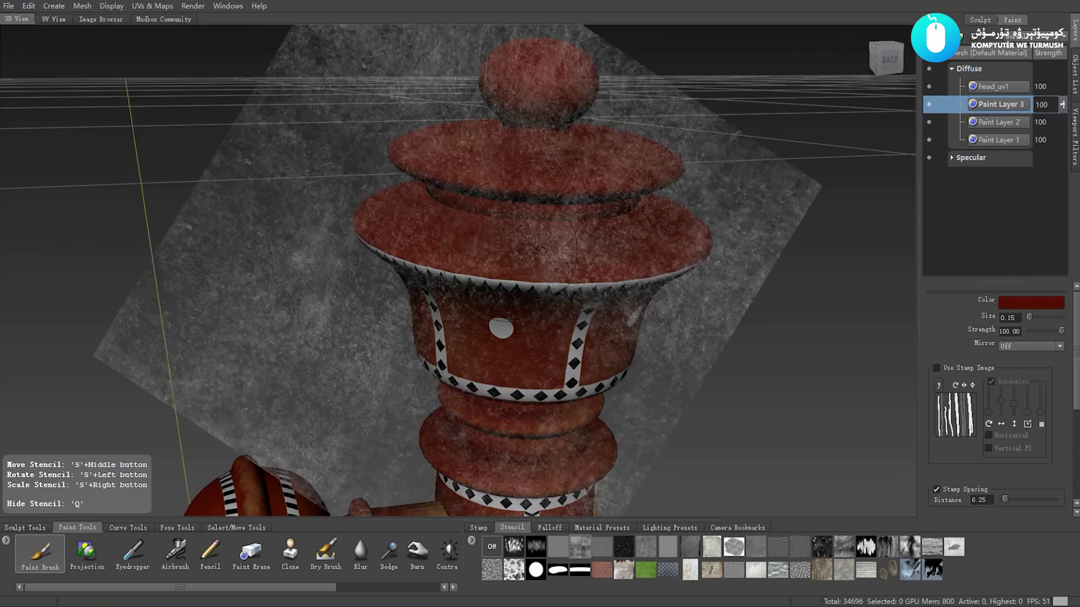
mouse_move(550, 223)
left_mouse_down("alt")
mouse_move(475, 322)
mouse_move(493, 207)
left_mouse_up("alt")
key("q")
key("q")
key("q")
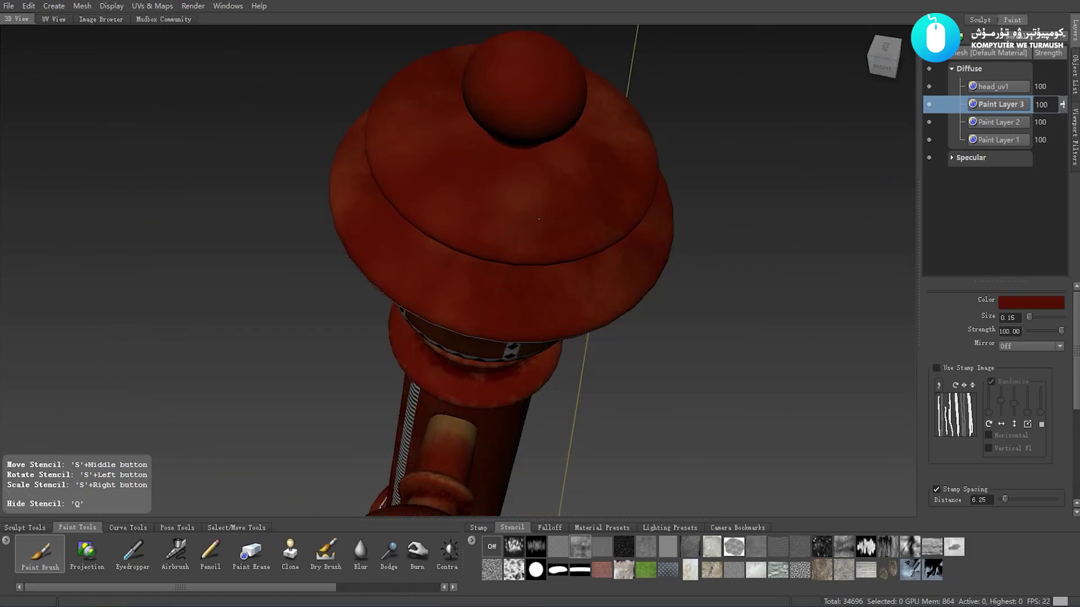
key("q")
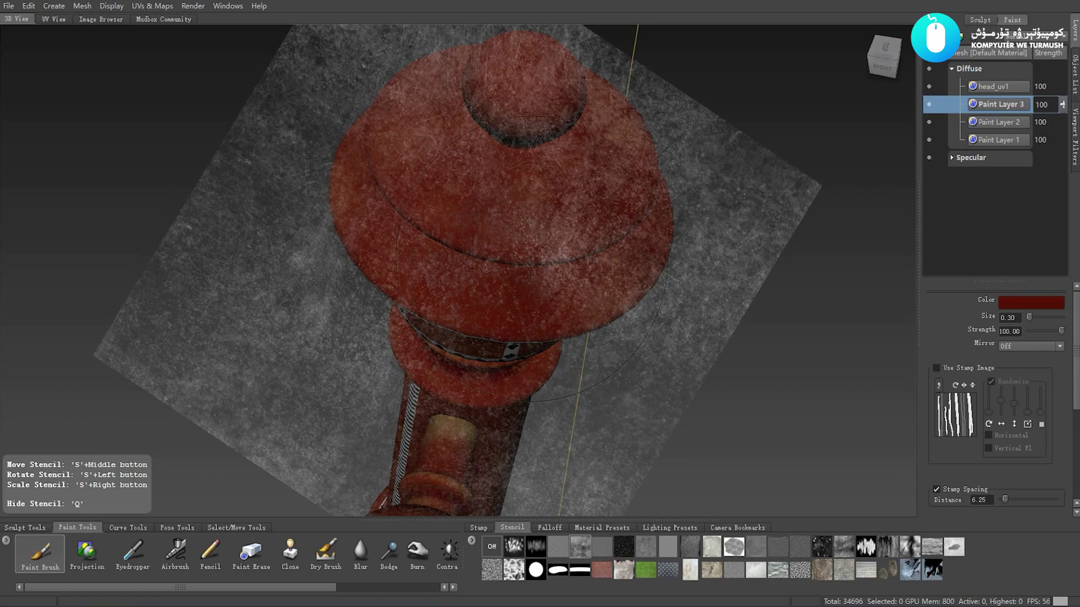
key("q")
key("q")
left_click_drag(487, 258, 395, 226, "alt")
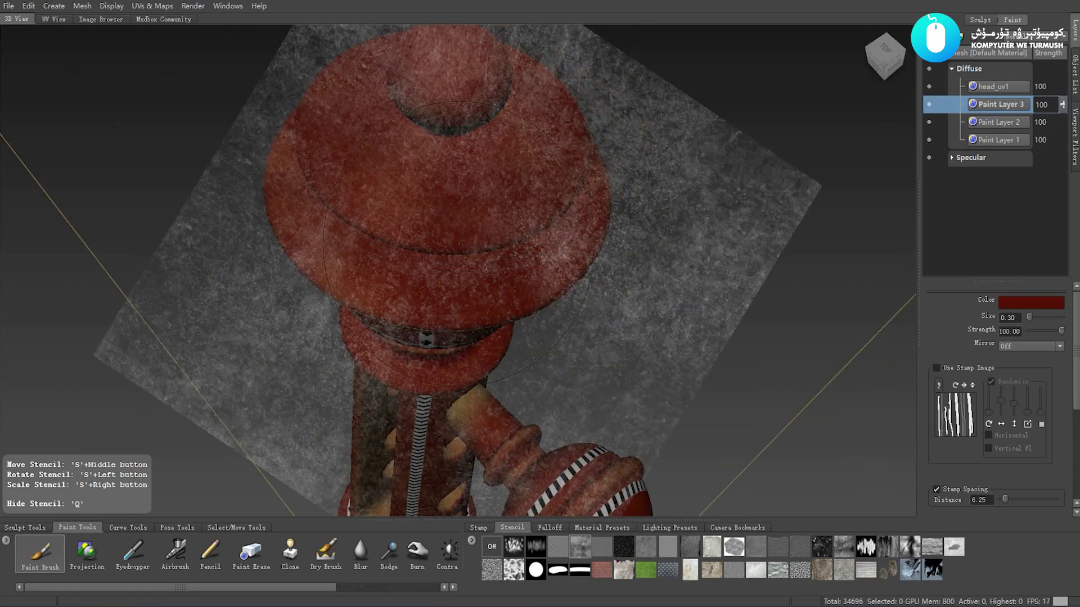
- Inspect the grime on the post's front and right side with the grunge stencil toggled
key("q")
key("q")
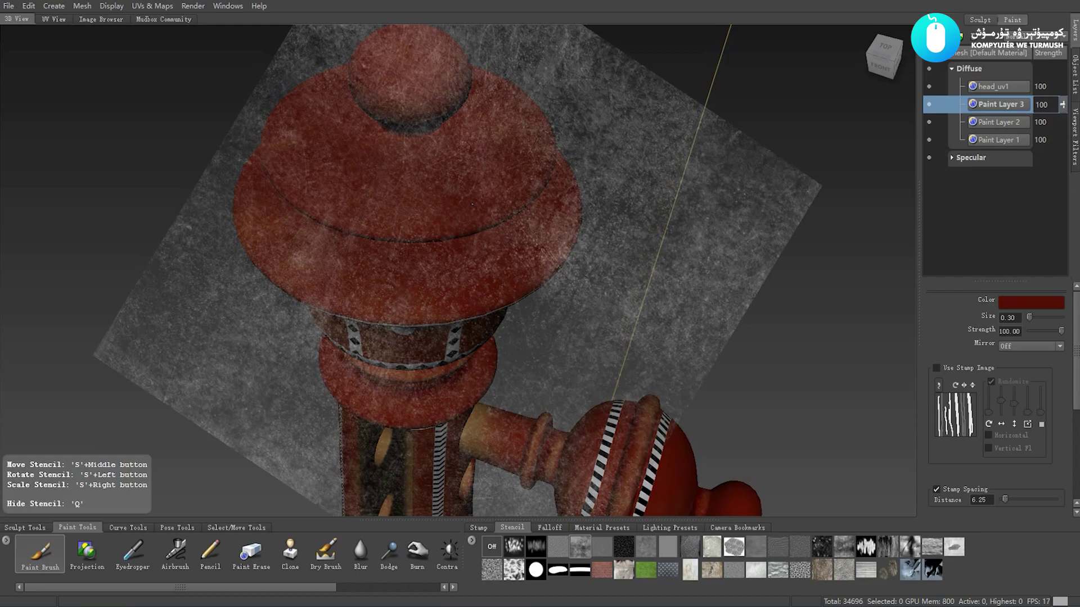
mouse_move(431, 157)
left_mouse_down("alt")
mouse_move(415, 302)
mouse_move(589, 249)
mouse_move(343, 263)
mouse_move(467, 219)
mouse_move(415, 198)
left_mouse_up("alt")
key("q")
key("q")
key("q")
key("q")
key("q")
key("q")
key("q")
key("q")
left_click_drag(465, 236, 565, 249, "alt")
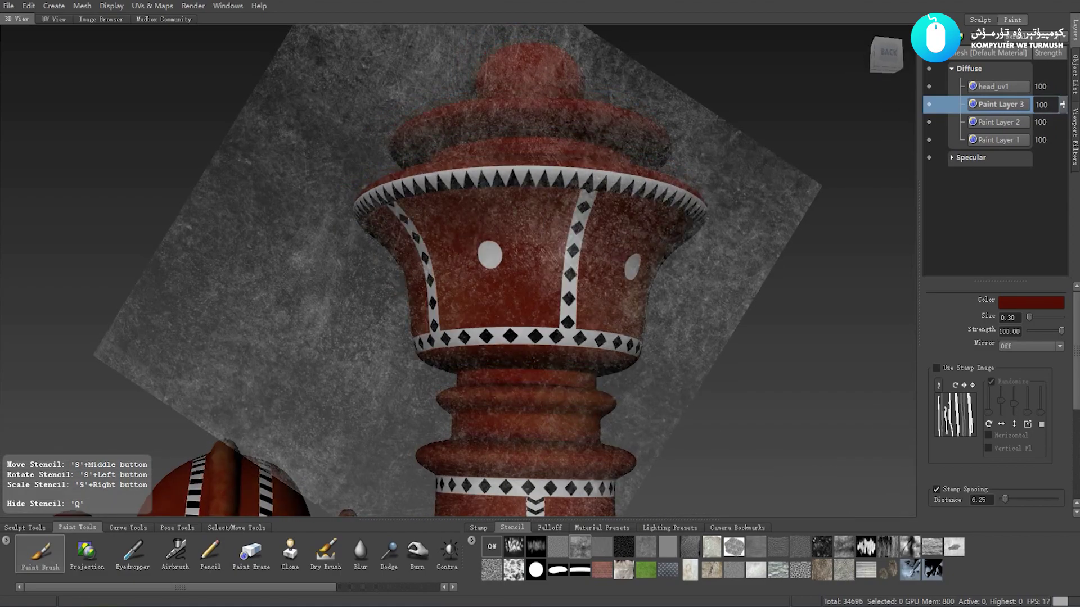
key("q")
key("q")
key("q")
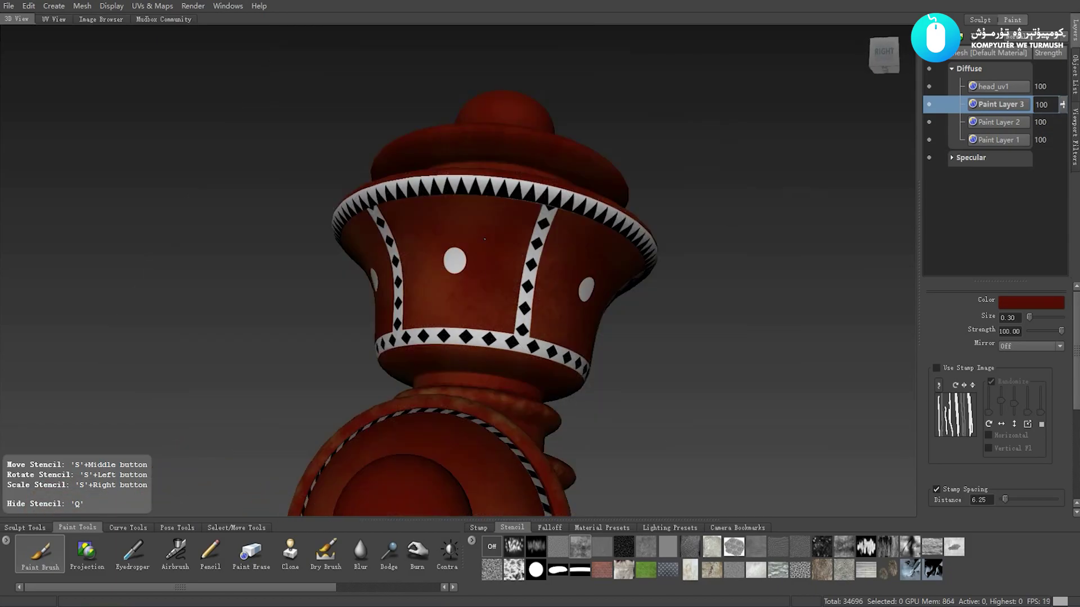
key("q")
left_click_drag(565, 249, 471, 269, "alt")
key("q")
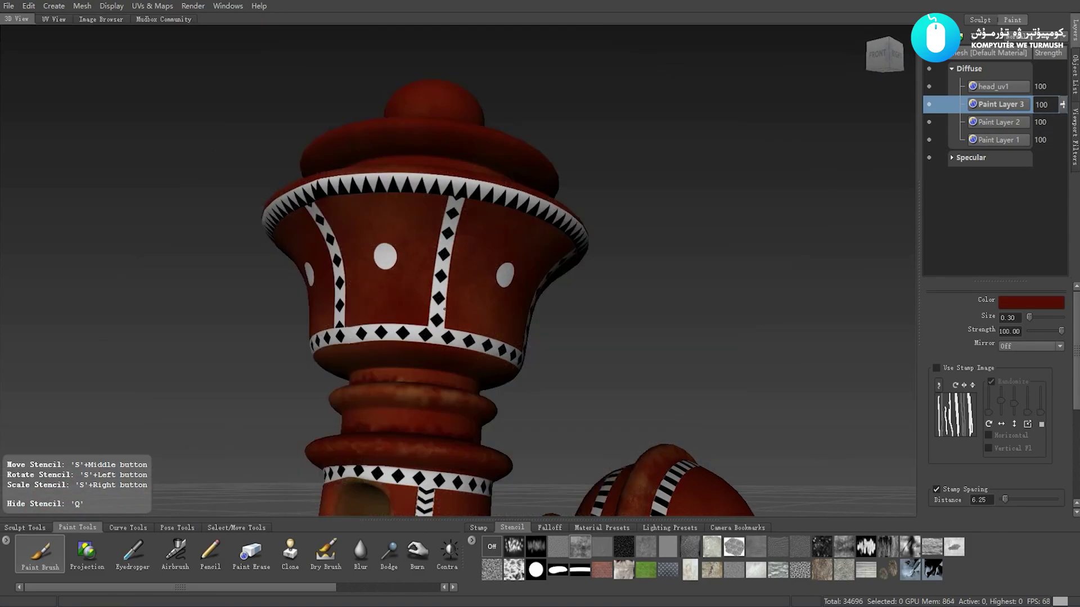
key("q")
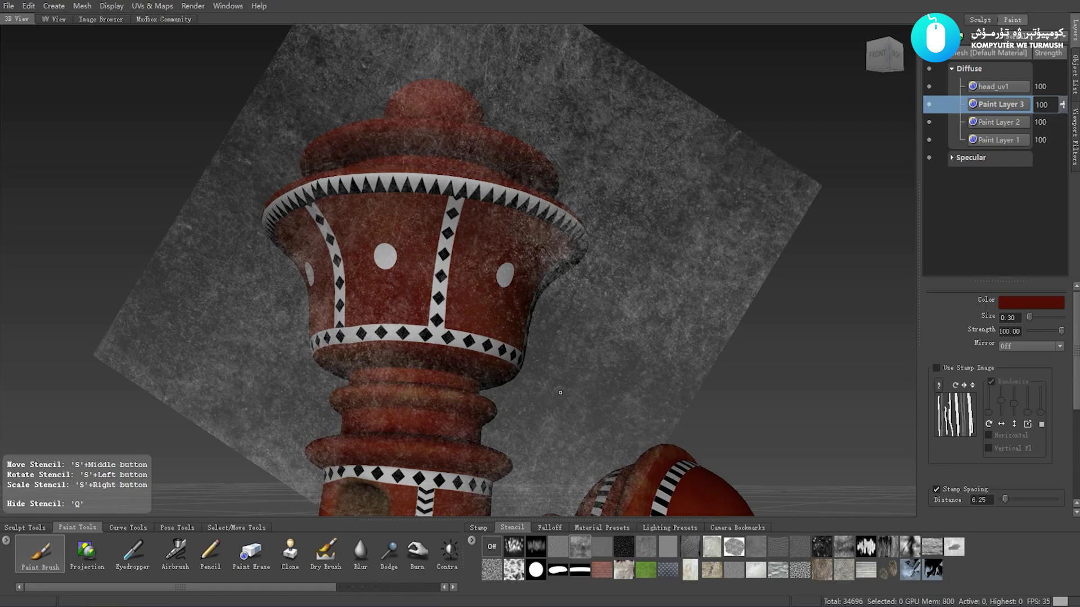
left_click(886, 546)
- Frame the post's cup from above and front so the rain streaks fall over it
middle_click_drag(394, 281, 843, 281, "alt")
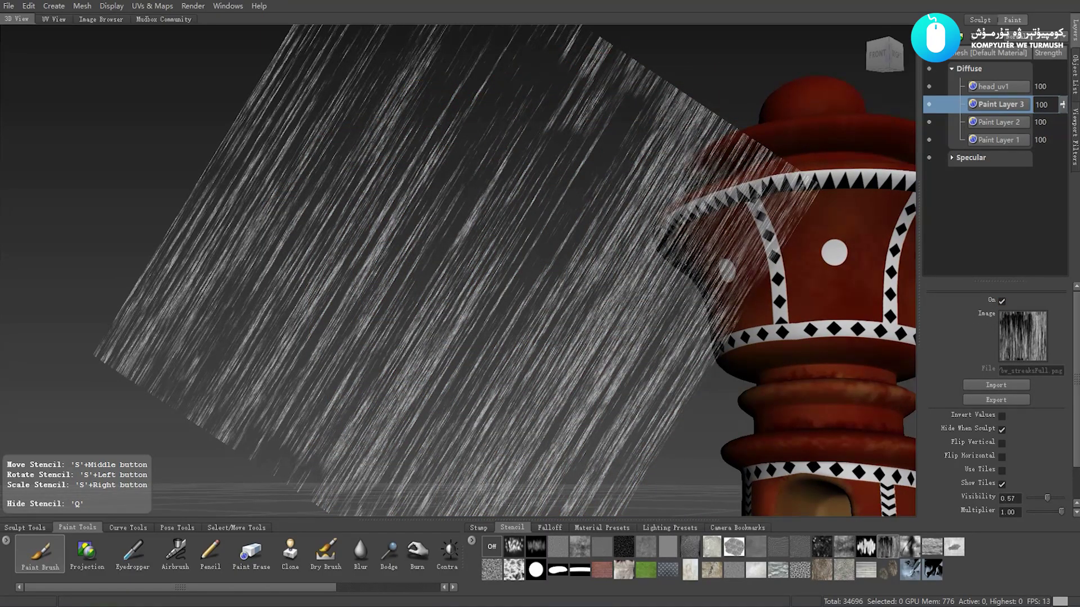
mouse_move(507, 282)
left_mouse_down("alt")
mouse_move(427, 264)
mouse_move(399, 175)
mouse_move(494, 366)
left_mouse_up("alt")
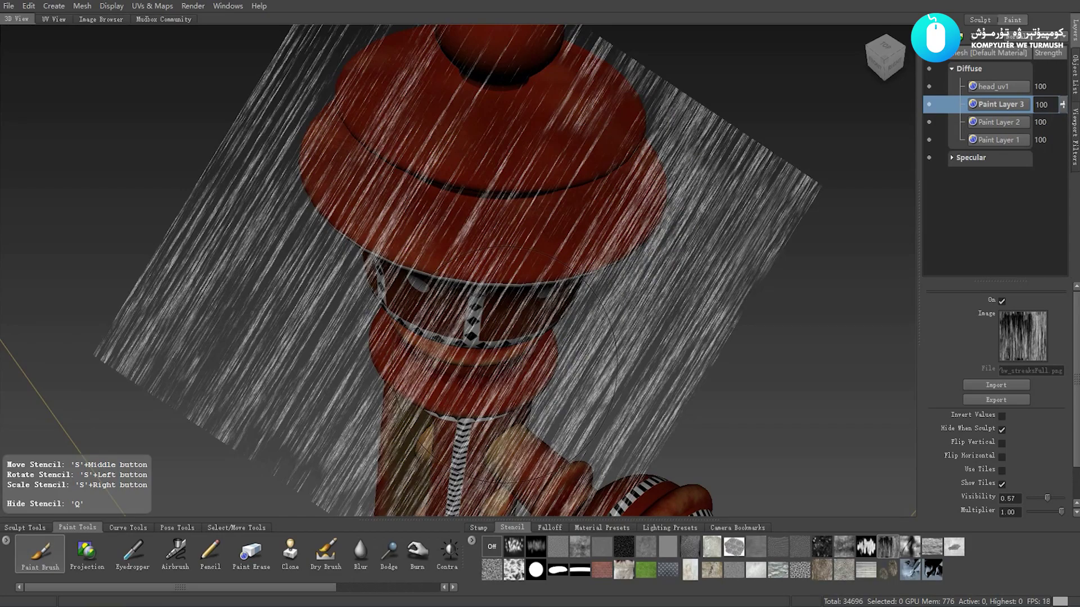
key("q")
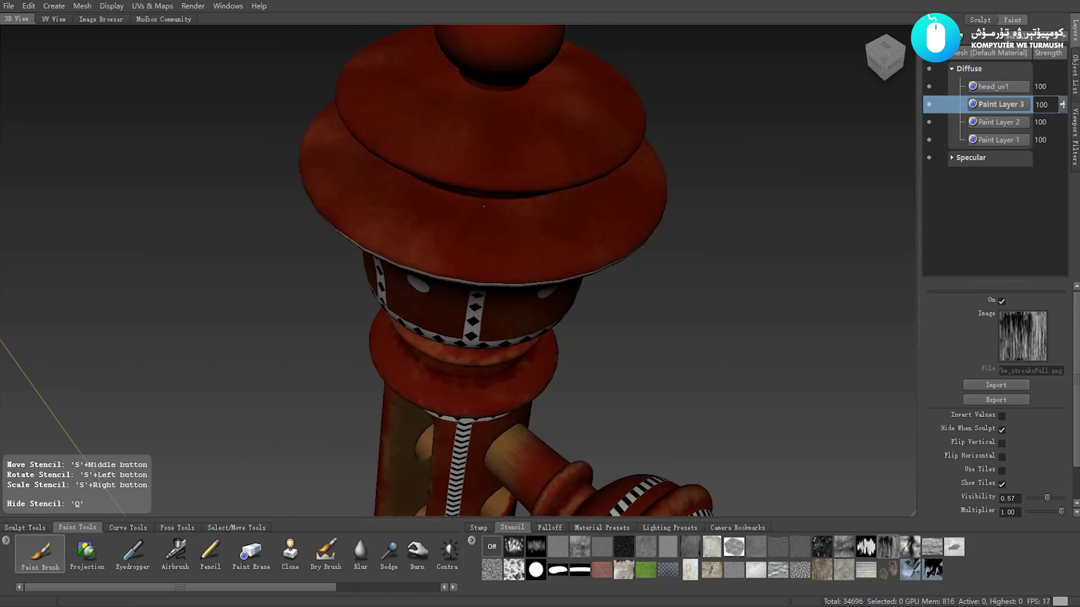
key("q")
key("q")
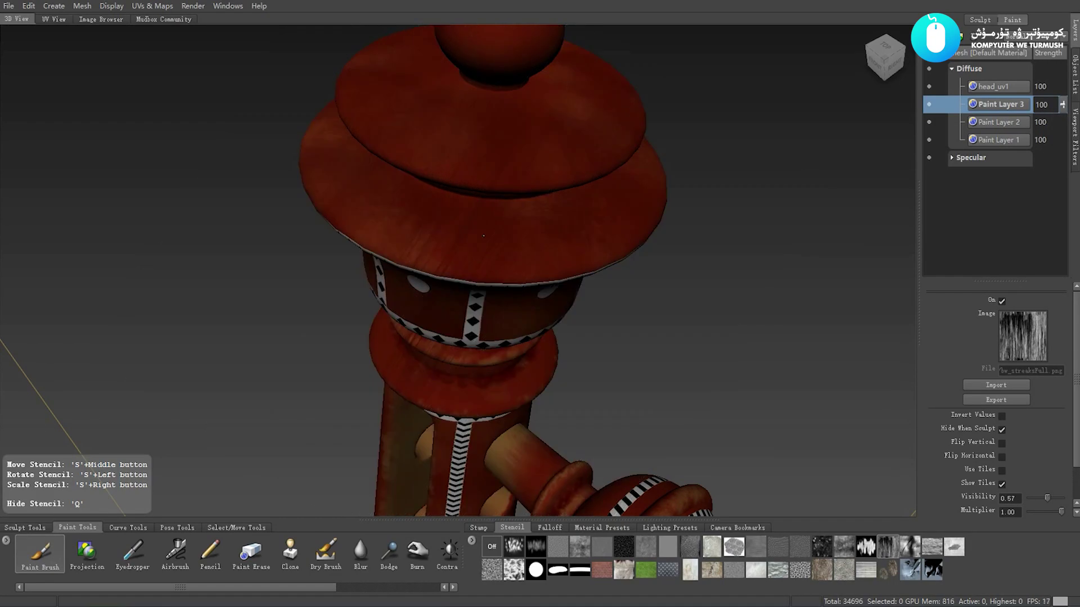
key("q")
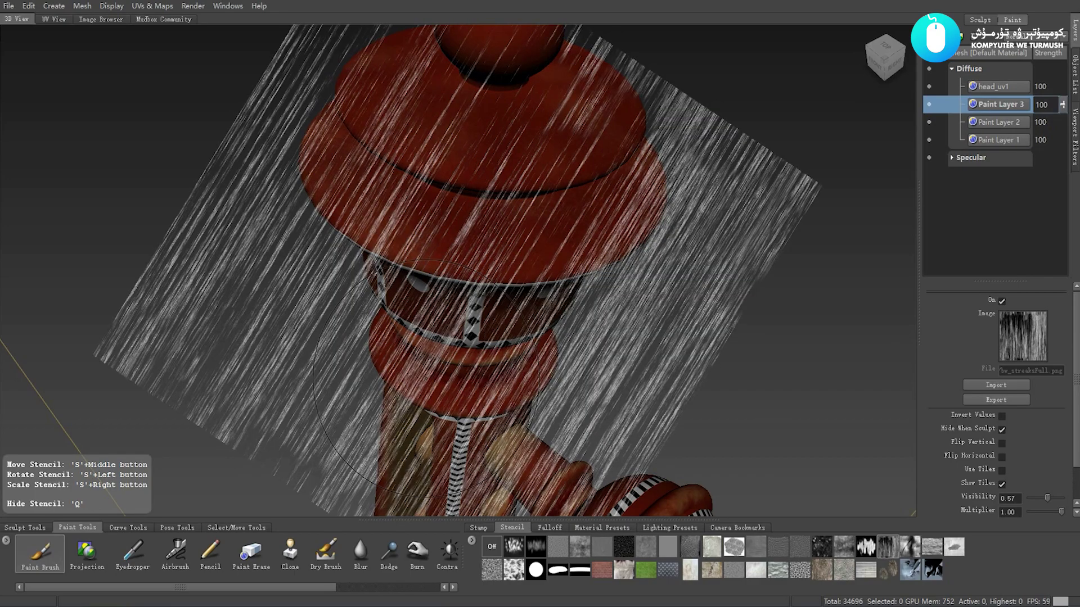
key("q")
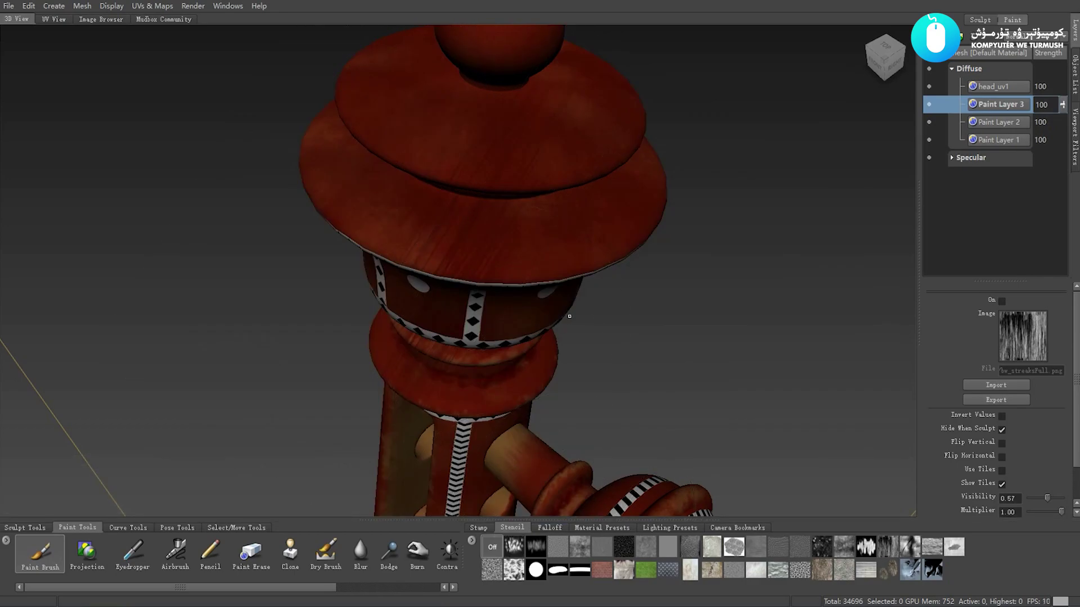
mouse_move(569, 316)
left_mouse_down("alt")
mouse_move(639, 304)
mouse_move(510, 359)
mouse_move(570, 277)
left_mouse_up("alt")
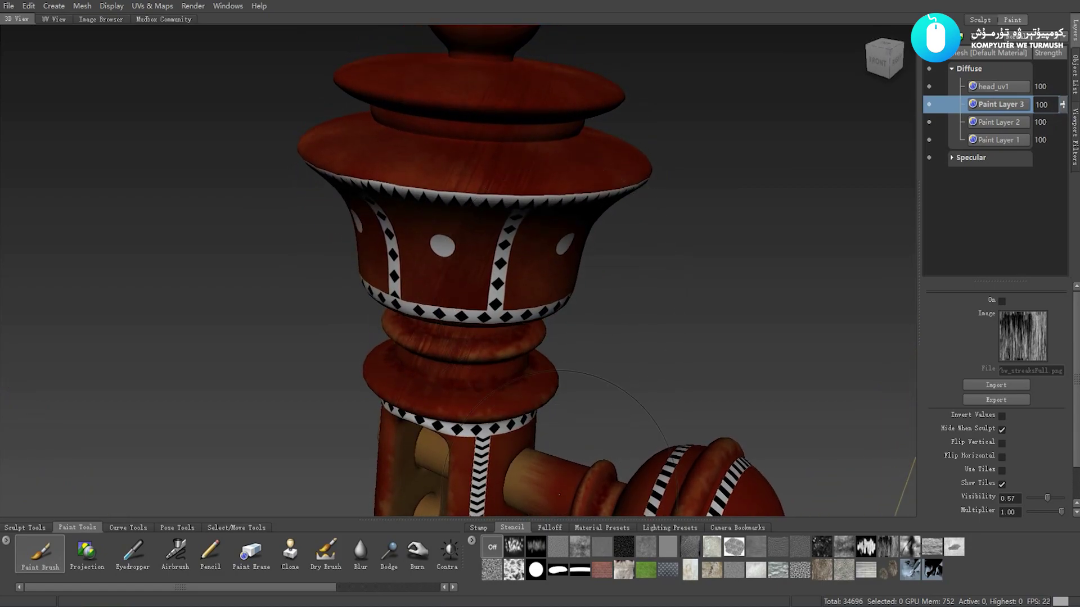
left_click(887, 546)
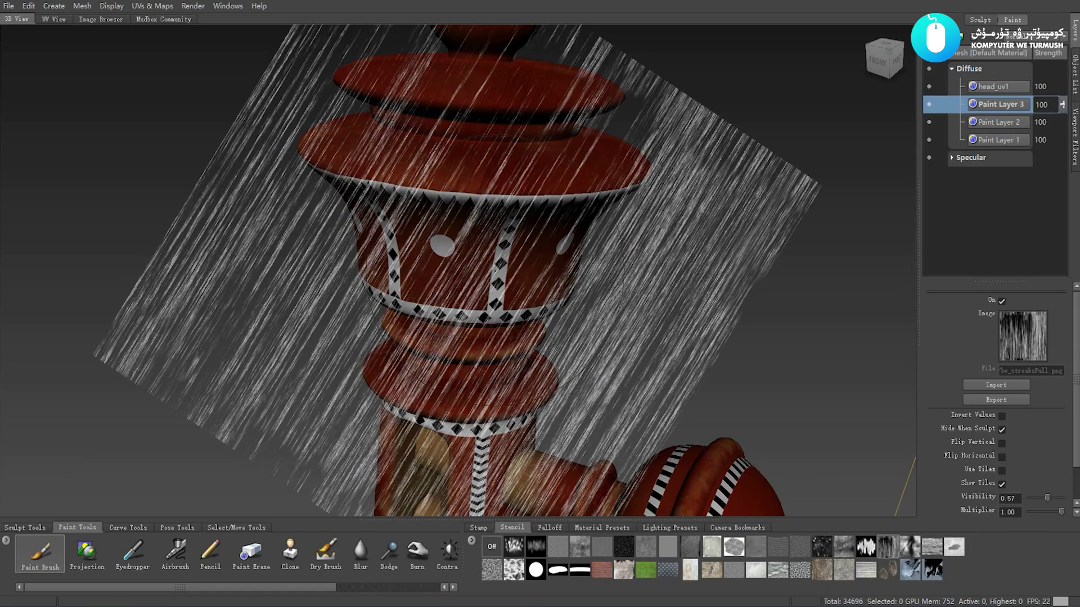
left_click_drag(488, 250, 488, 250, "alt")
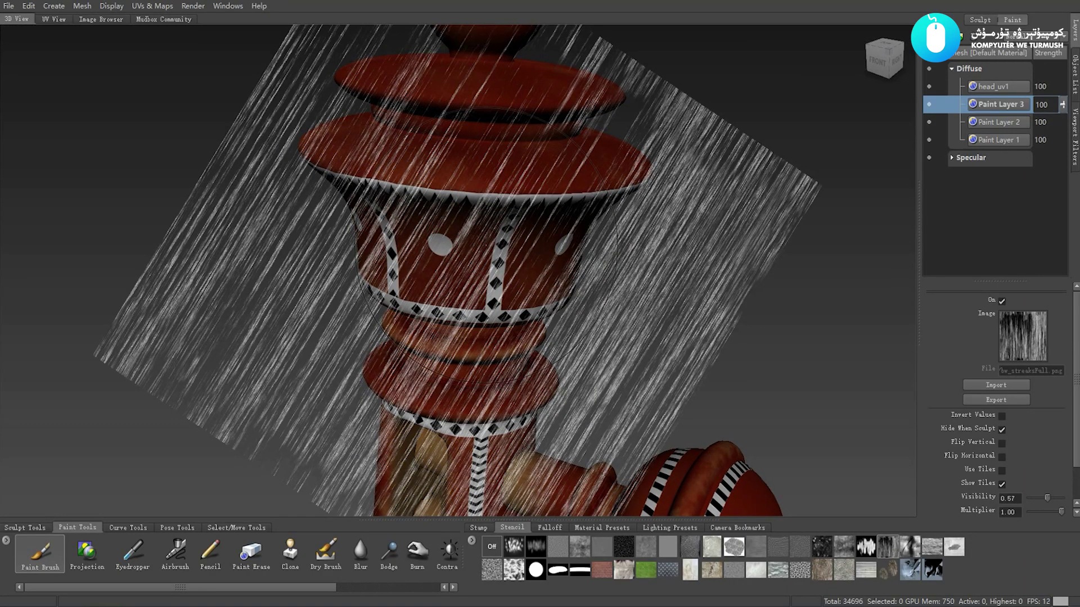
mouse_move(488, 250)
left_mouse_down("alt")
mouse_move(731, 242)
mouse_move(562, 253)
mouse_move(540, 276)
mouse_move(467, 270)
left_mouse_up("alt")
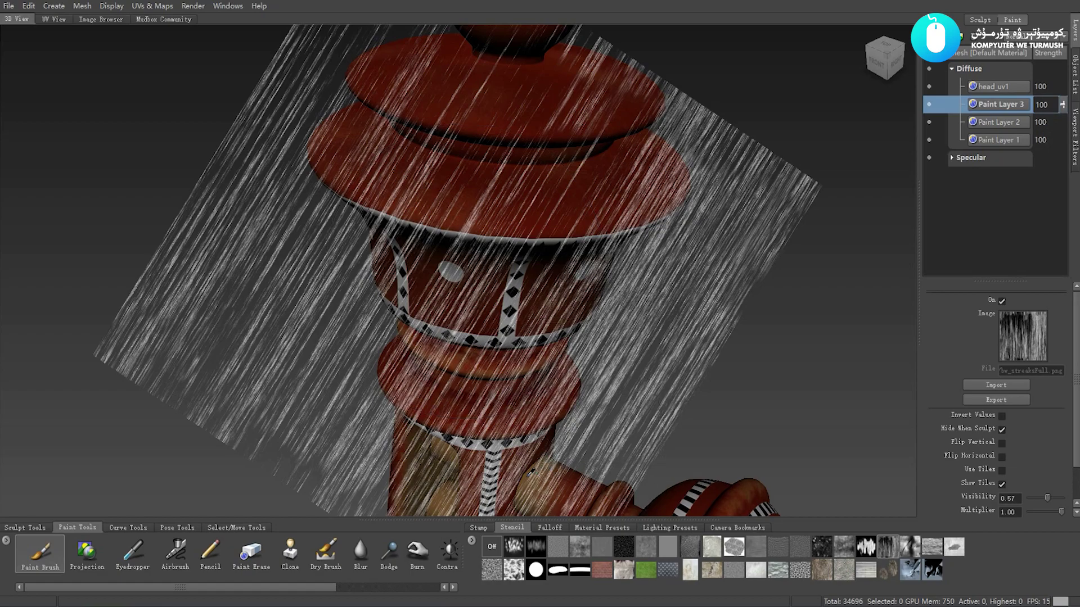
- Paint orange streaks through the rain stencil onto the top cap with brush size 0.39
left_click(529, 471)
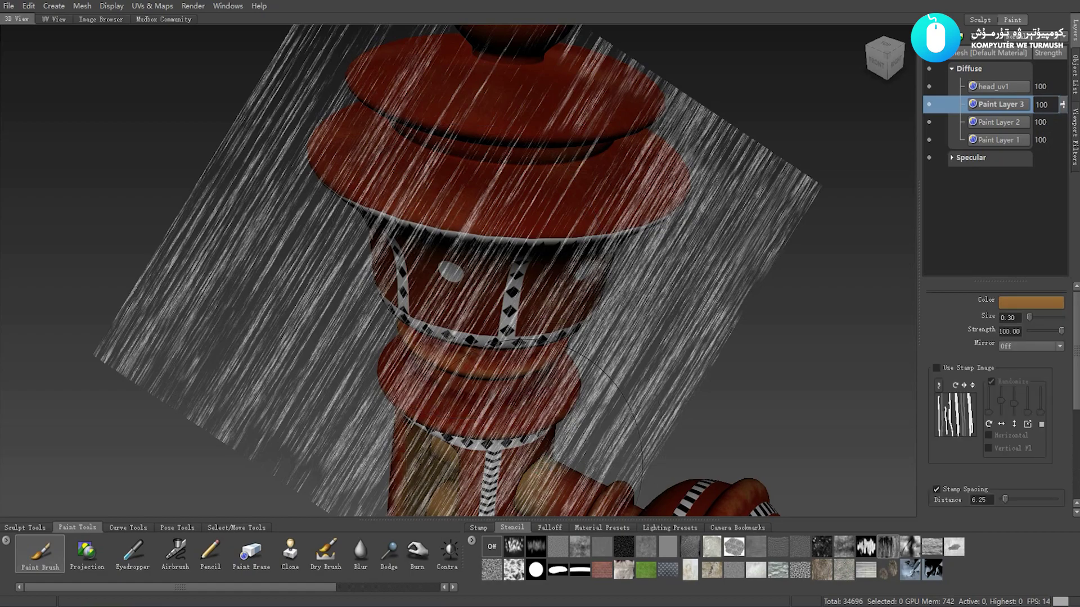
key("q")
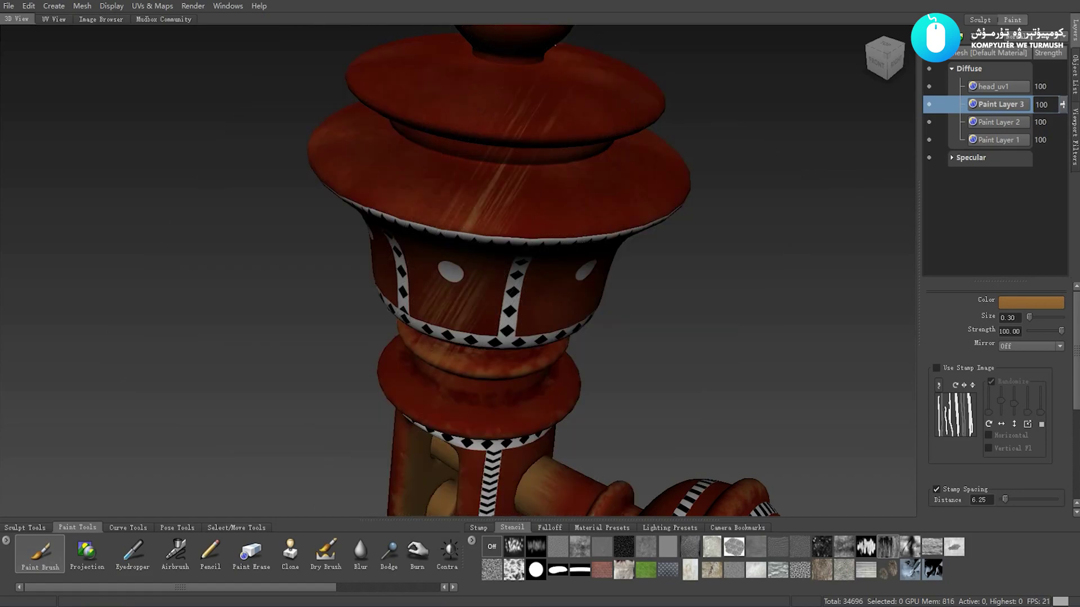
key("q")
key("q")
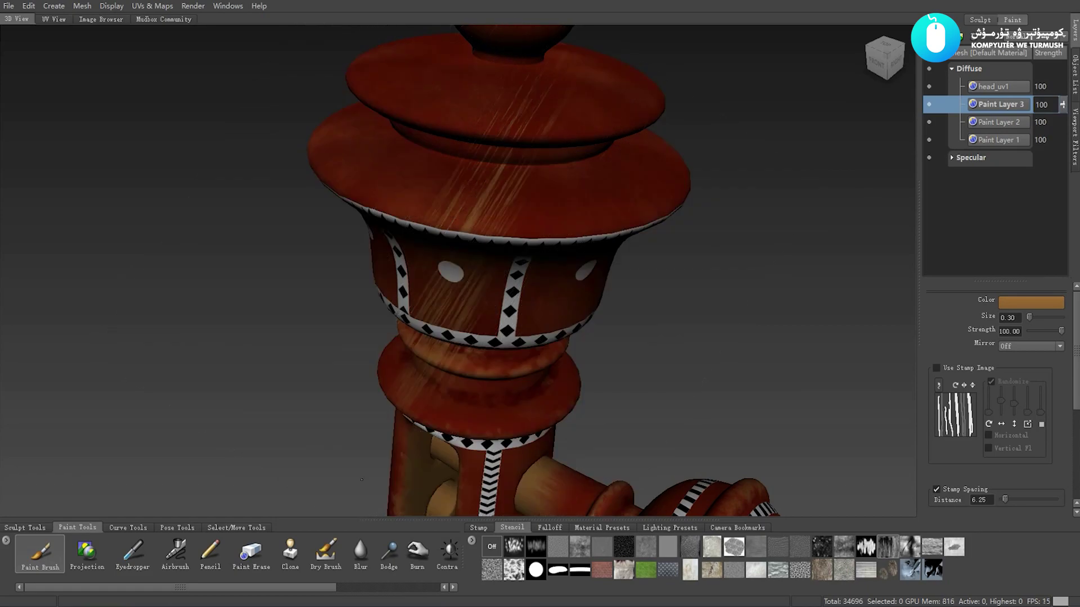
key("q")
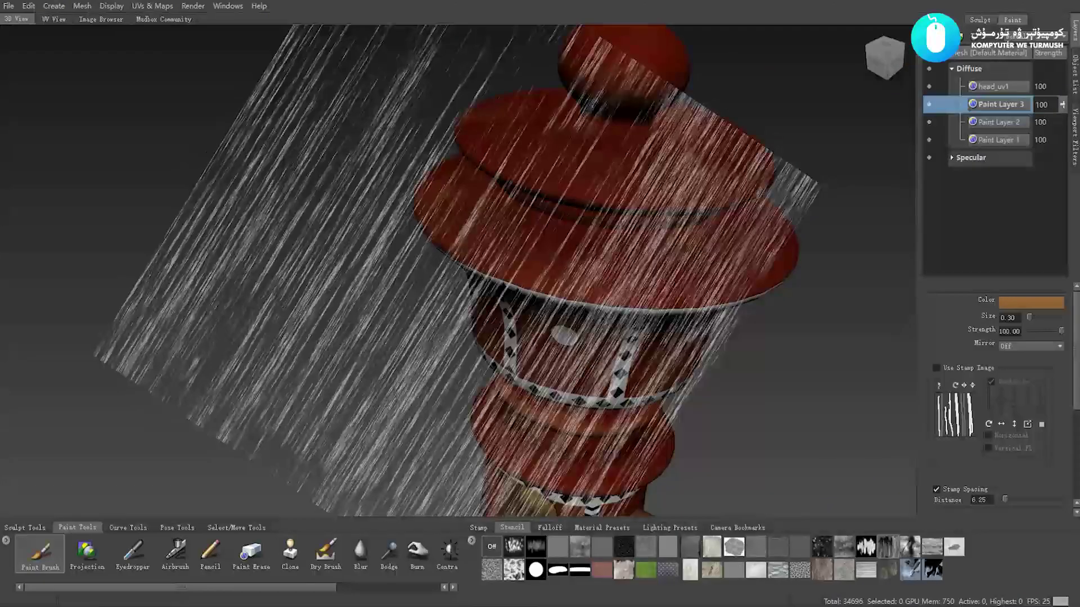
left_click_drag(489, 298, 506, 324, "alt")
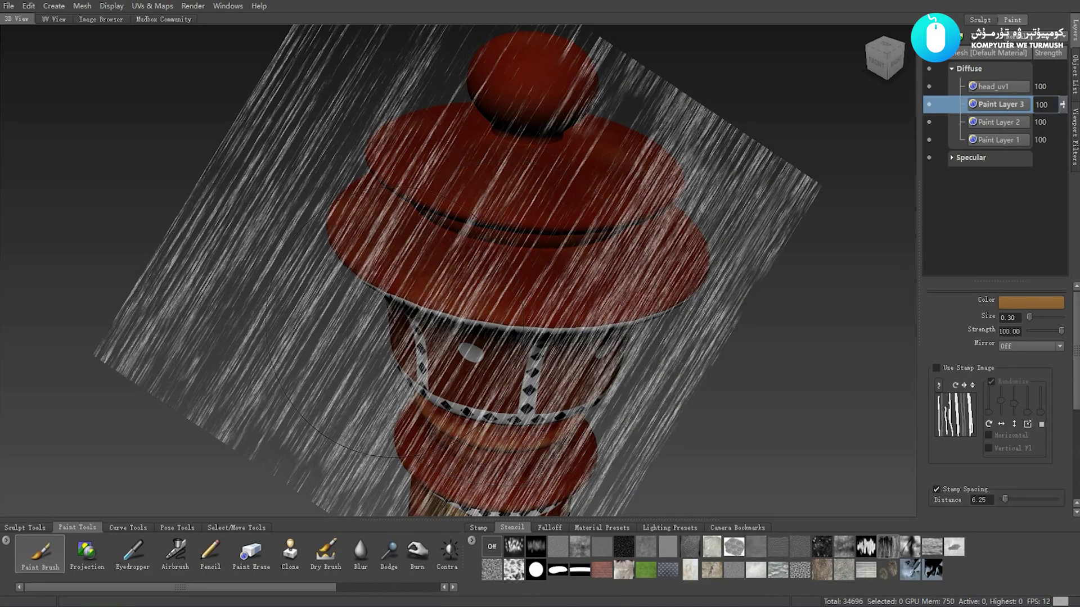
left_click_drag(394, 323, 528, 253)
key("q")
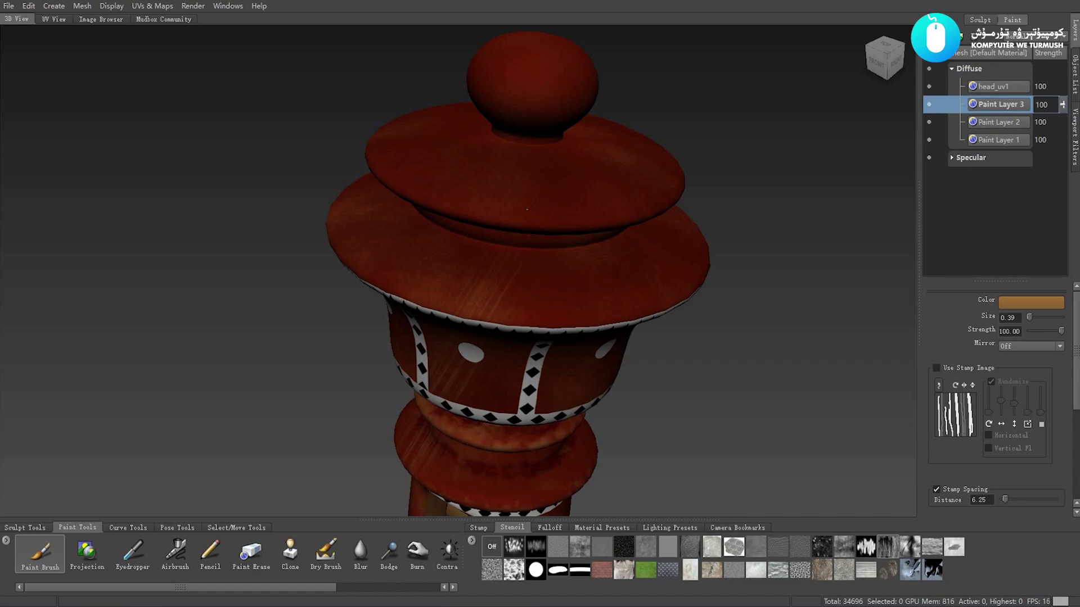
left_click_drag(549, 226, 557, 231)
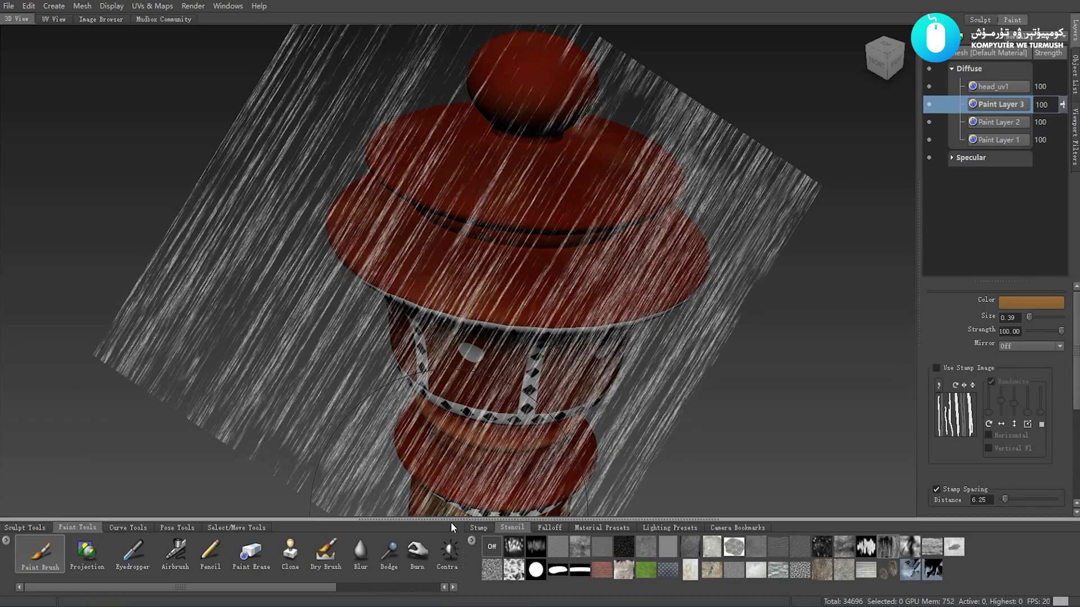
- Swap in the cell-noise stencil and orbit to the post's left-front
left_click(513, 547)
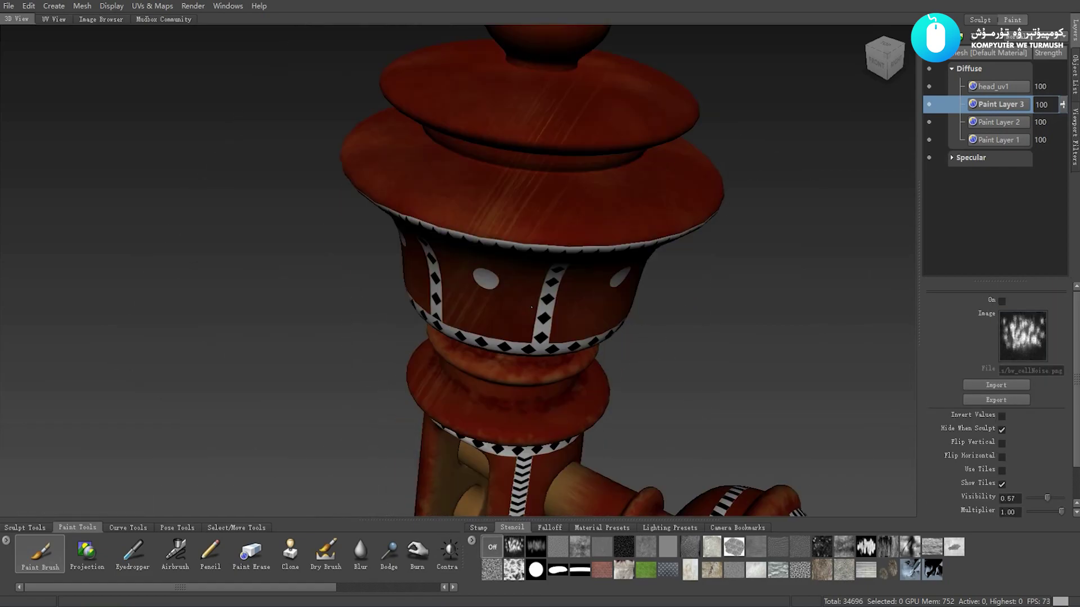
mouse_move(588, 280)
left_mouse_down("alt")
mouse_move(642, 273)
mouse_move(622, 353)
mouse_move(496, 306)
mouse_move(465, 222)
mouse_move(458, 265)
mouse_move(511, 303)
mouse_move(472, 285)
mouse_move(470, 328)
left_mouse_up("alt")
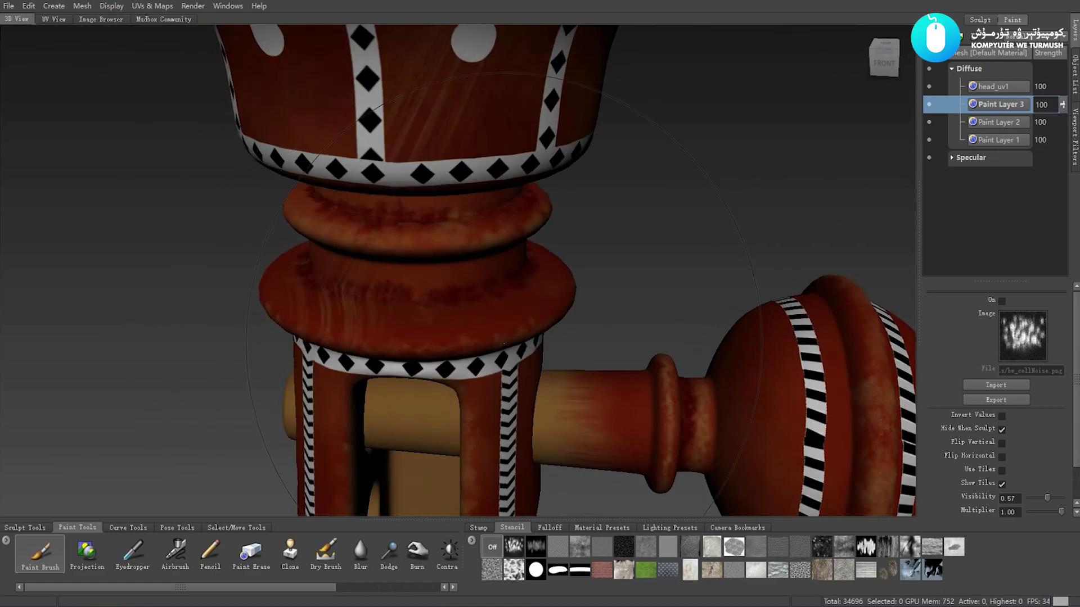
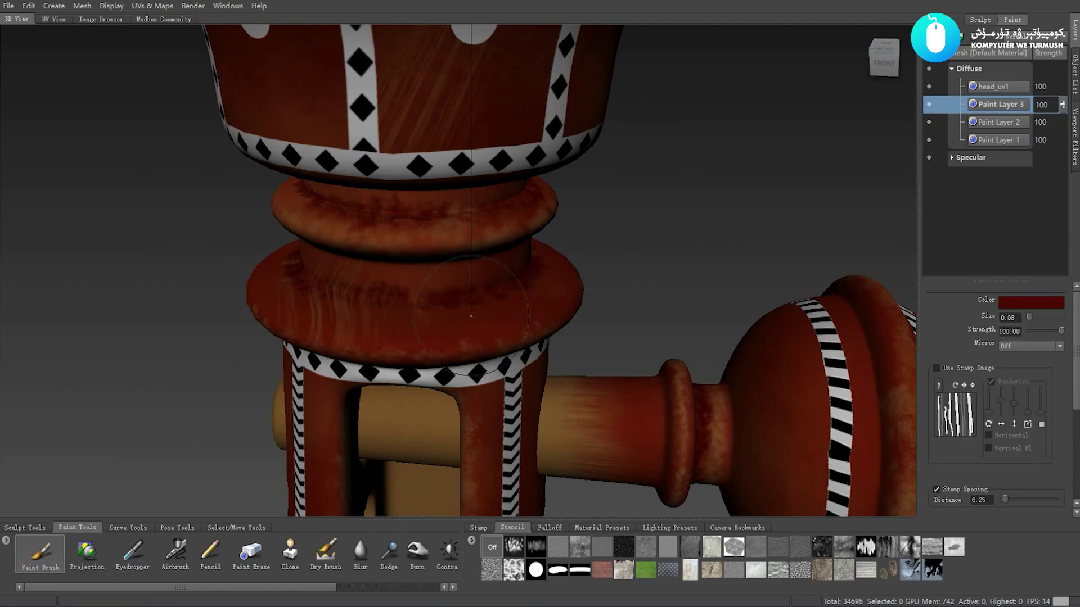
- Shrink the brush to size 0.03 with a splatter stamp, framing the knob and lid
left_click_drag(471, 316, 304, 363)
mouse_move(501, 244)
left_mouse_down("alt")
mouse_move(468, 209)
mouse_move(506, 307)
mouse_move(469, 435)
left_mouse_up("alt")
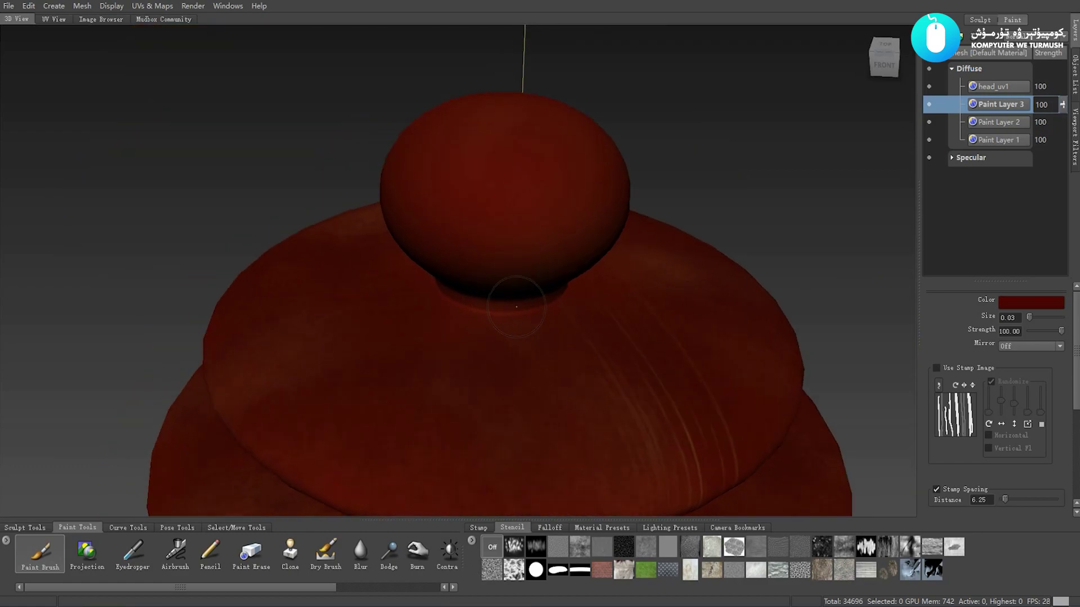
left_click(478, 527)
left_click(558, 546)
right_click_drag(493, 245, 496, 248, "alt")
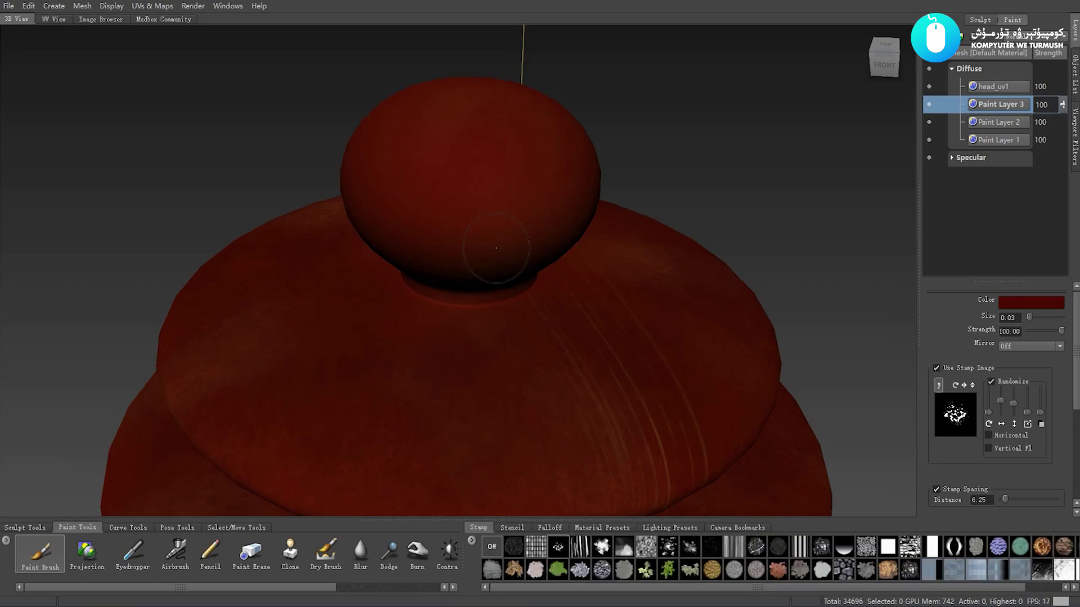
mouse_move(496, 248)
left_mouse_down("alt")
mouse_move(510, 289)
mouse_move(464, 309)
mouse_move(541, 431)
left_mouse_up("alt")
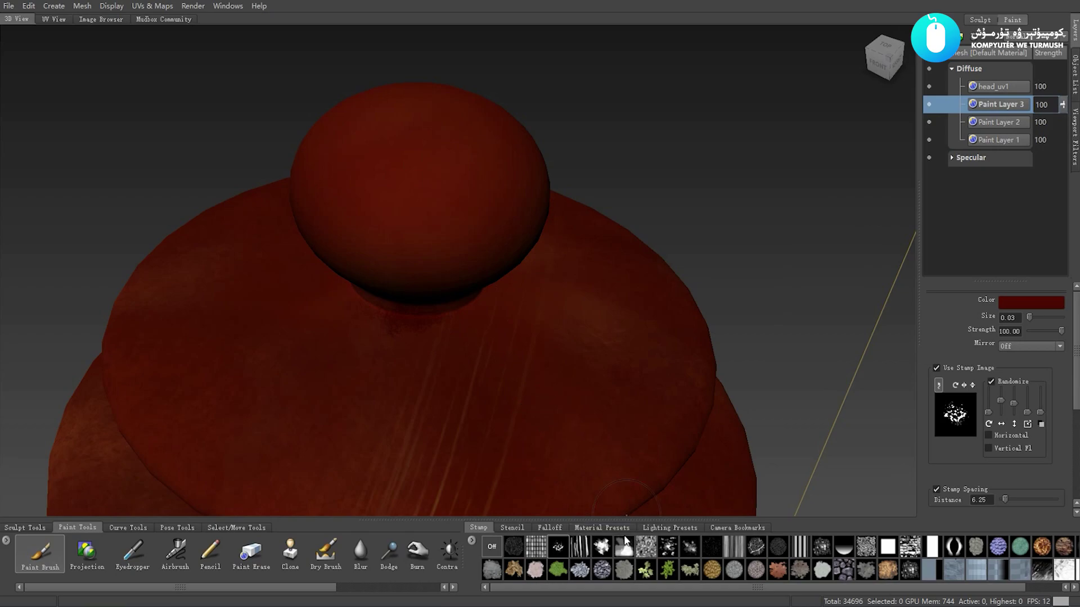
- Switch the brush to the cloud stamp and orbit in close on the knob
left_click(623, 547)
mouse_move(413, 289)
left_mouse_down("alt")
mouse_move(423, 296)
mouse_move(374, 276)
mouse_move(363, 243)
mouse_move(416, 213)
mouse_move(418, 189)
mouse_move(519, 215)
mouse_move(540, 206)
mouse_move(533, 227)
mouse_move(567, 248)
left_mouse_up("alt")
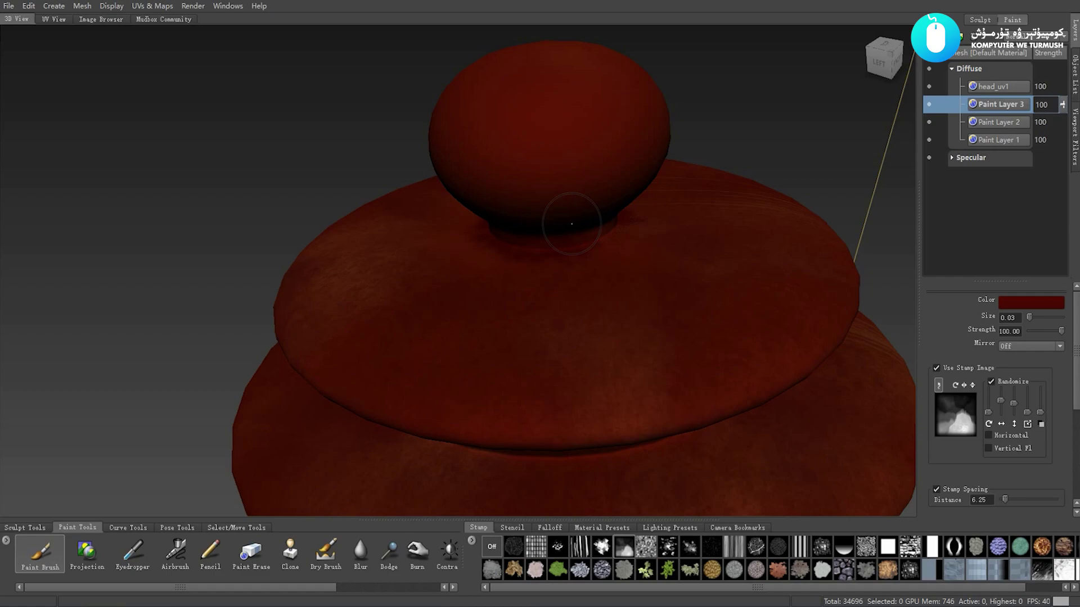
mouse_move(571, 224)
left_mouse_down("alt")
mouse_move(592, 280)
mouse_move(548, 262)
mouse_move(452, 309)
mouse_move(463, 301)
mouse_move(431, 254)
left_mouse_up("alt")
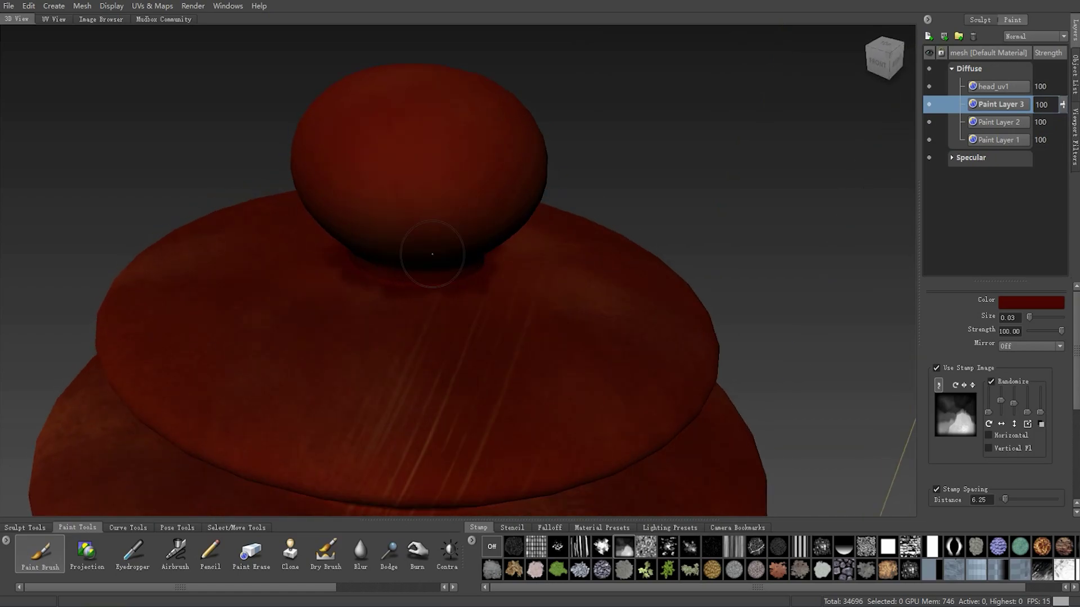
right_click_drag(431, 254, 404, 294, "alt")
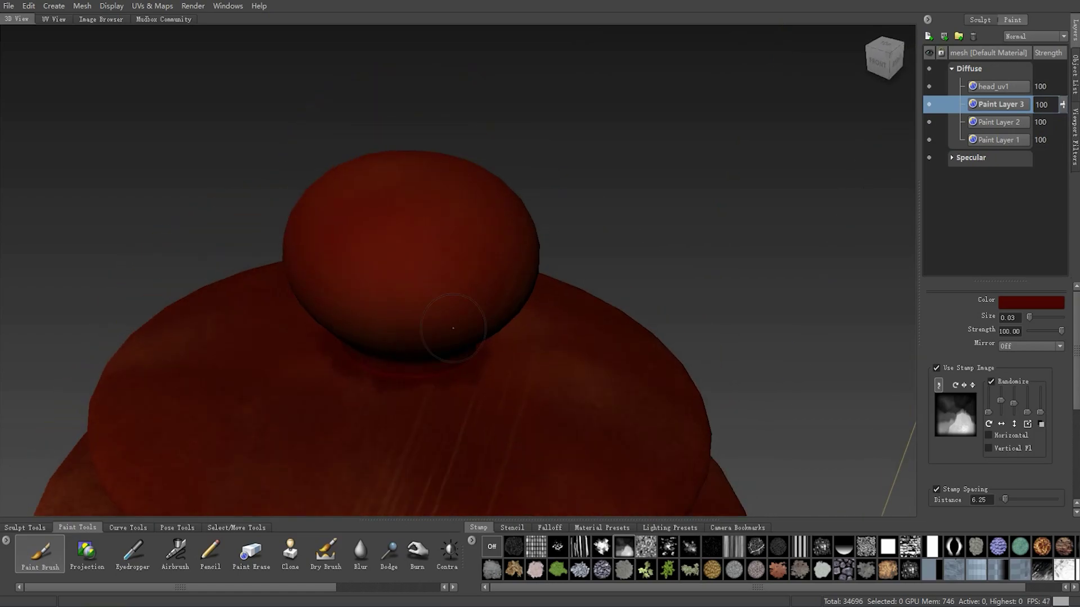
left_click_drag(405, 294, 459, 283, "alt")
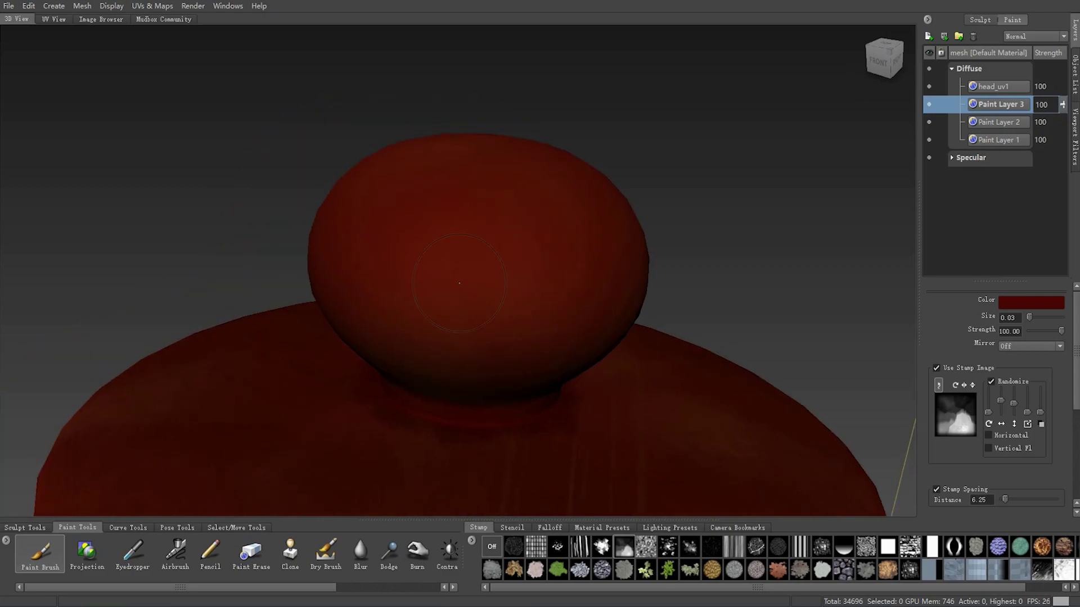
- From a top-down view, dab a dark red stain on the knob and resize the brush
left_click_drag(442, 334, 475, 325, "alt")
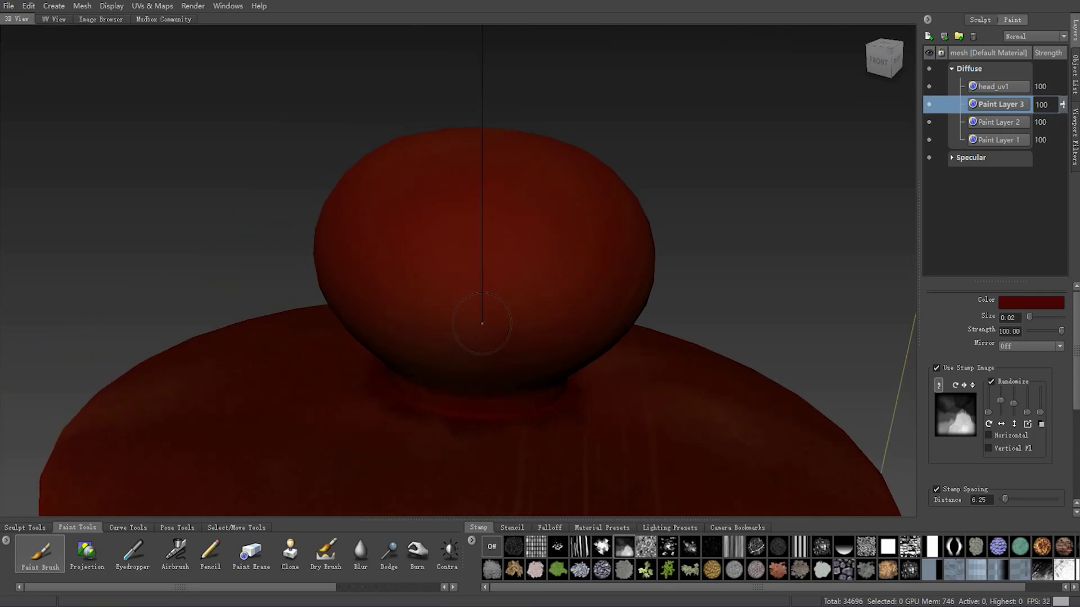
left_click_drag(482, 324, 503, 299, "alt")
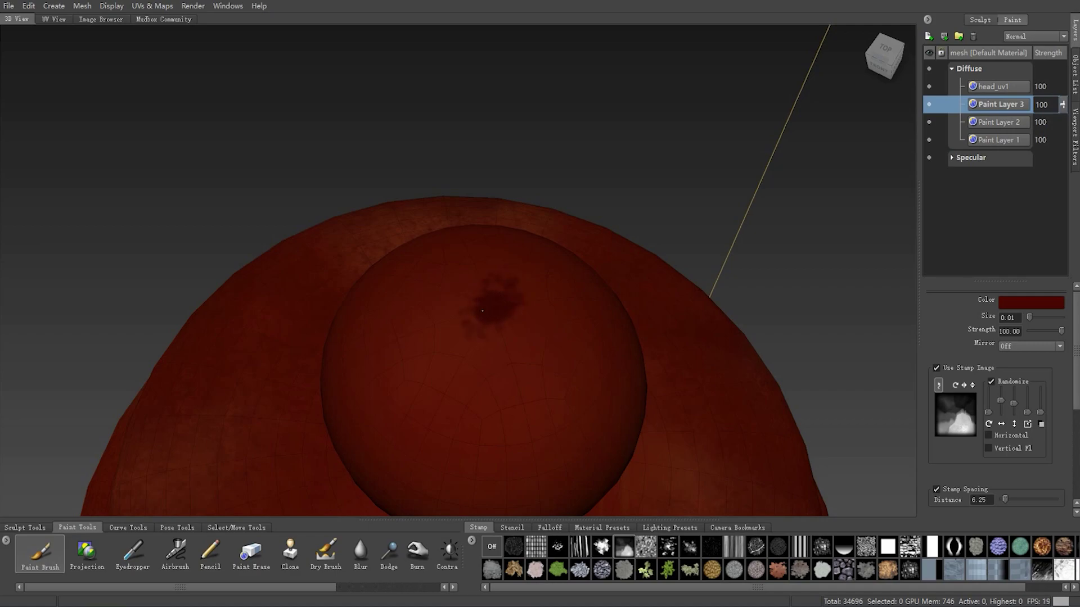
left_click_drag(497, 311, 491, 305, "alt")
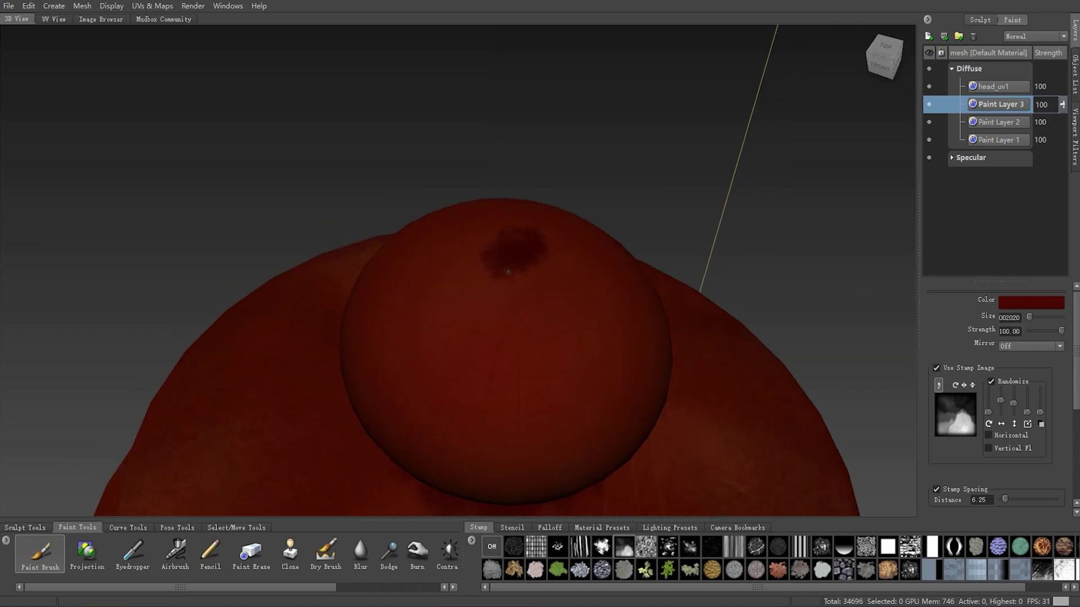
mouse_move(456, 356)
left_mouse_down()
mouse_move(440, 381)
mouse_move(487, 300)
left_mouse_up()
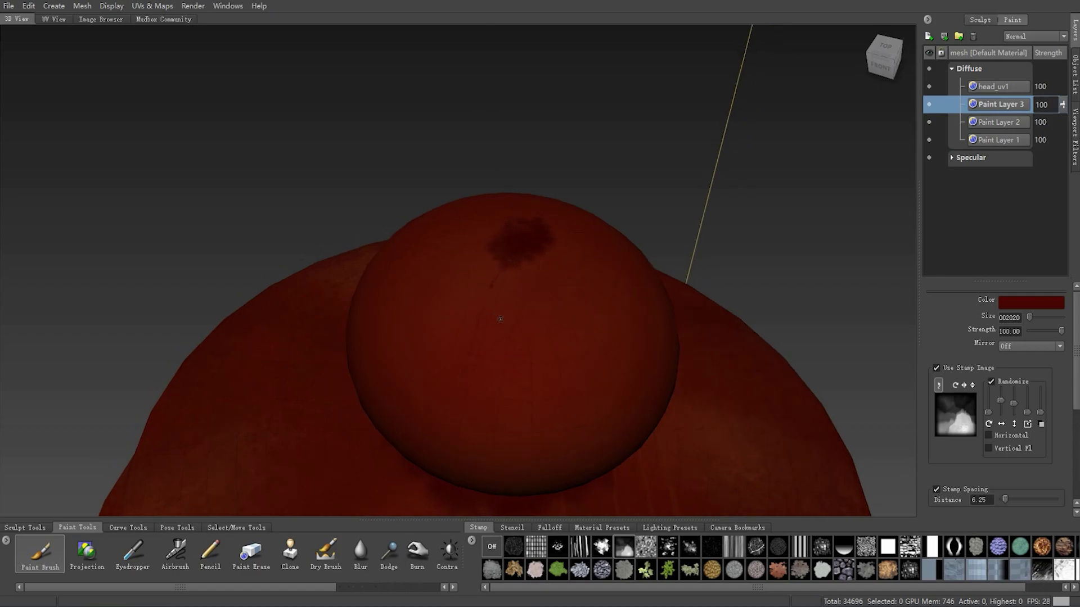
left_click_drag(495, 319, 497, 52)
- Turn the stamp image off for plain strokes and orbit around the knob
left_click(497, 543)
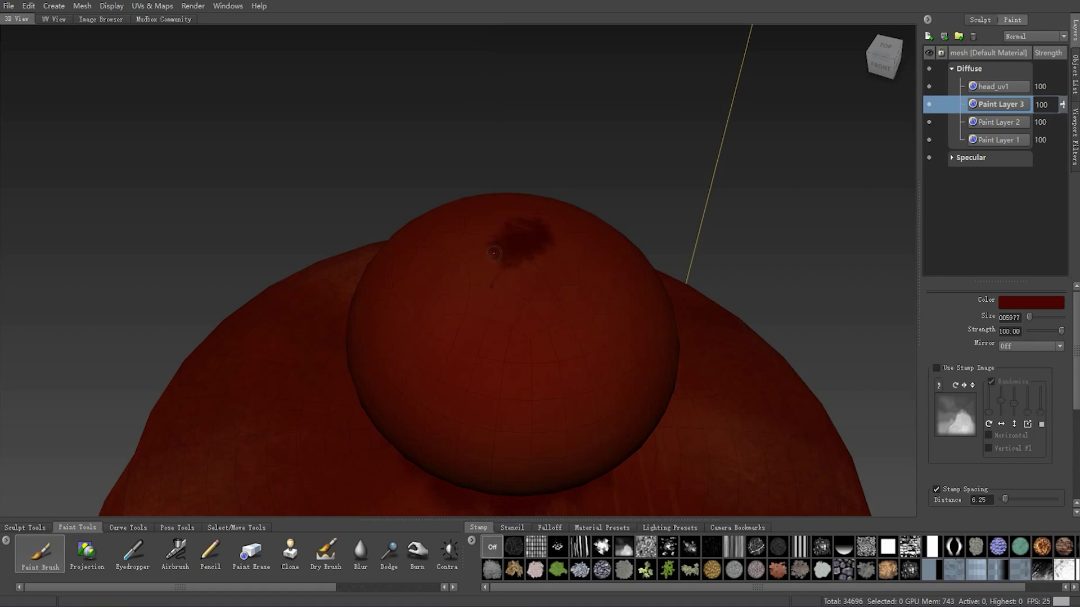
left_click_drag(464, 357, 511, 292, "alt")
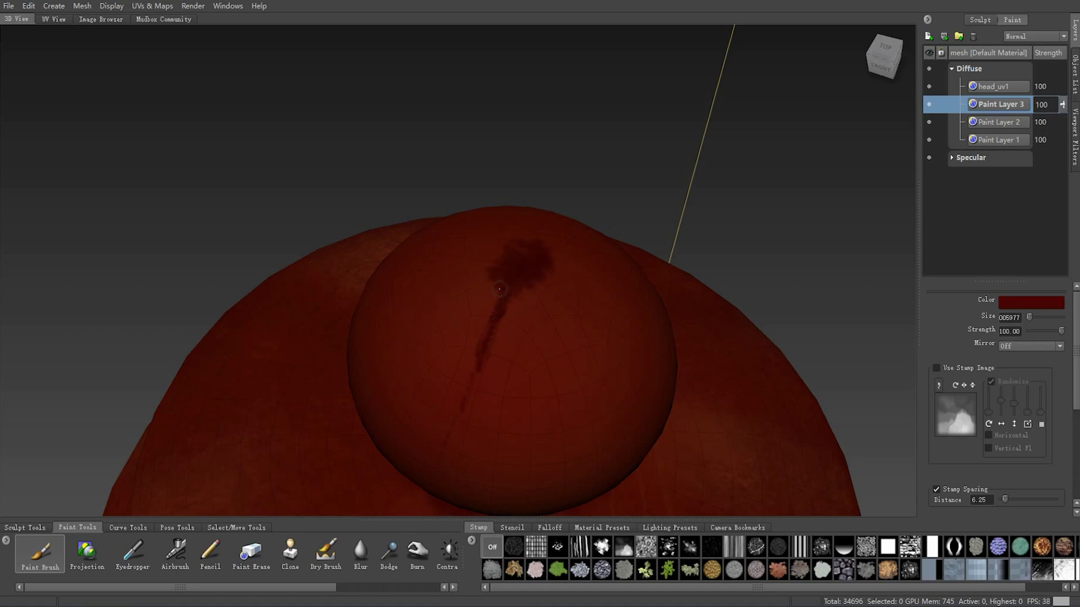
left_click_drag(480, 363, 508, 334, "alt")
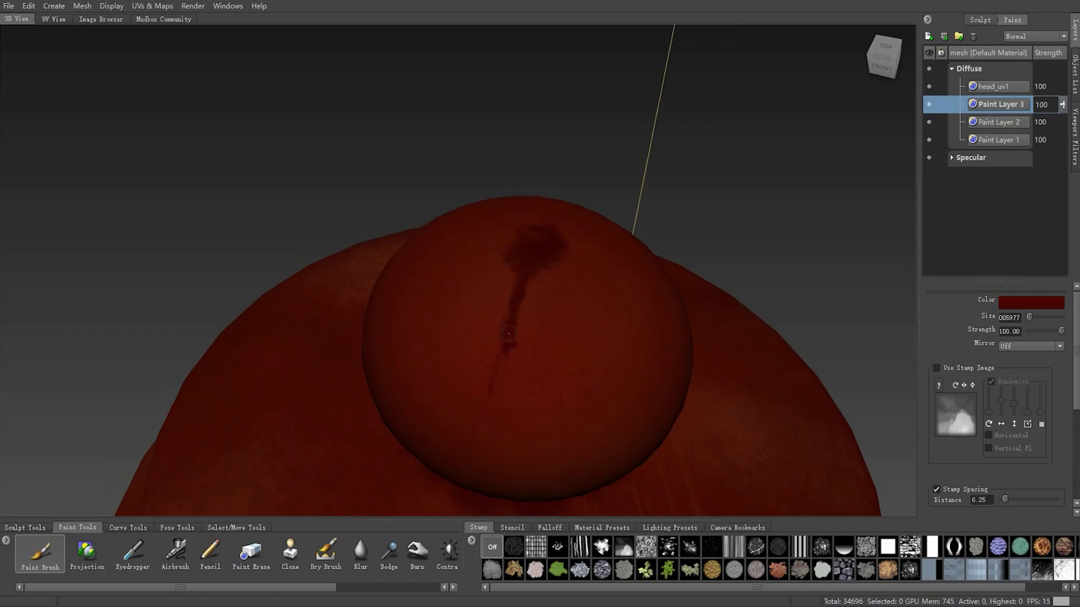
left_click(252, 552)
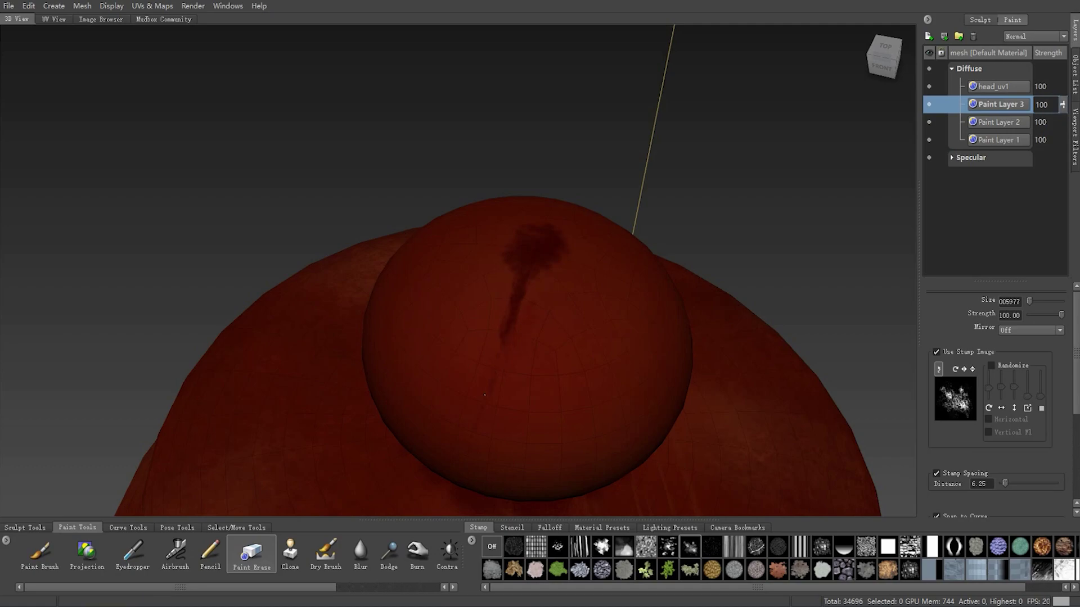
left_click_drag(472, 438, 525, 341, "alt")
- Set the paint brush to size 0.02 and draw a dark drip streak down the knob
type("0.02")
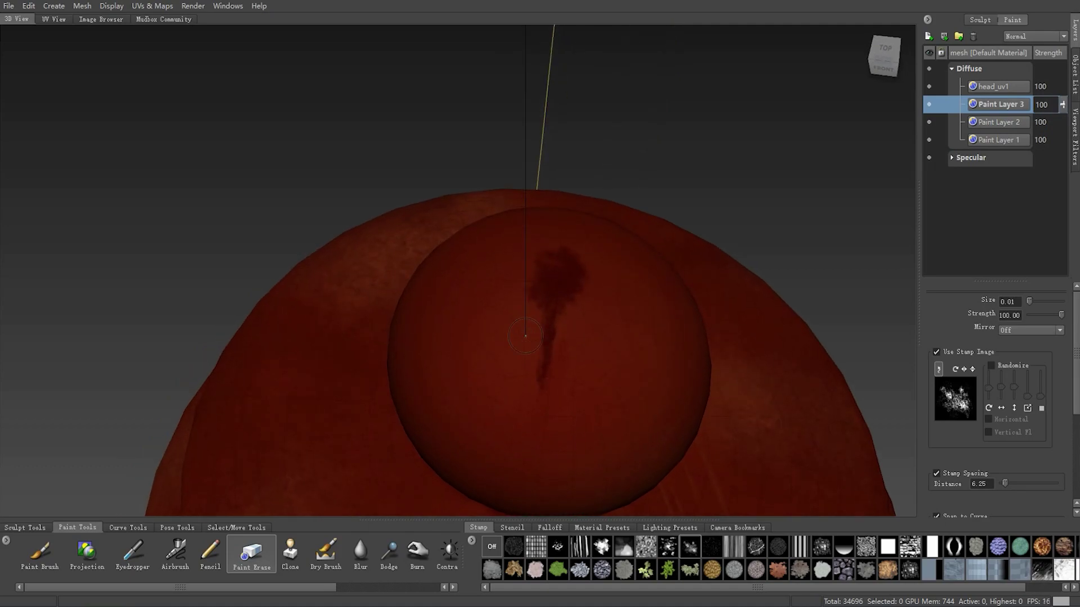
left_click(42, 561)
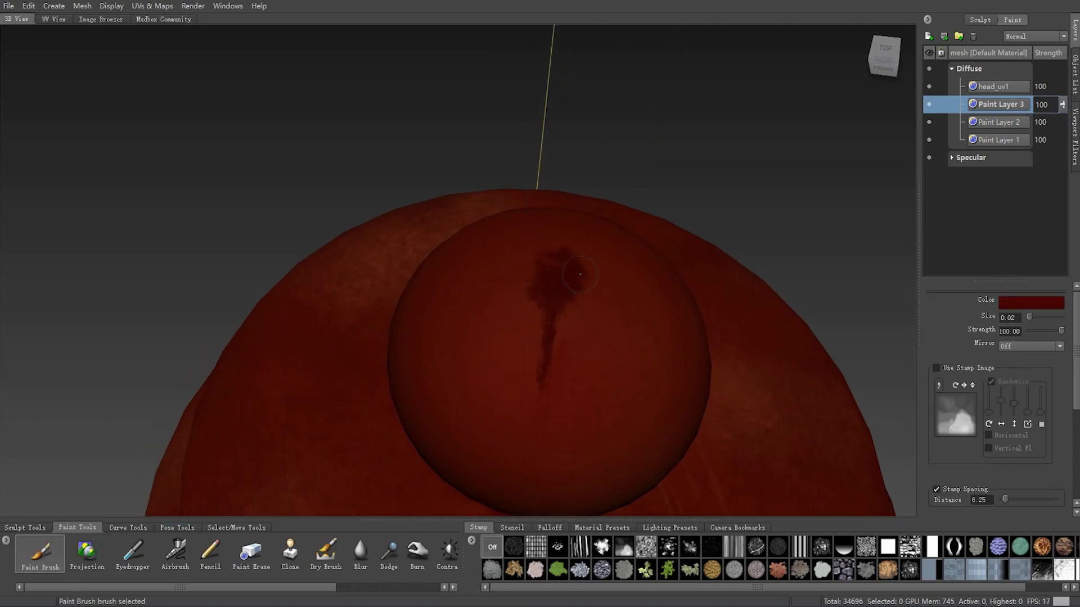
mouse_move(495, 348)
left_mouse_down("alt")
mouse_move(530, 325)
mouse_move(517, 332)
left_mouse_up("alt")
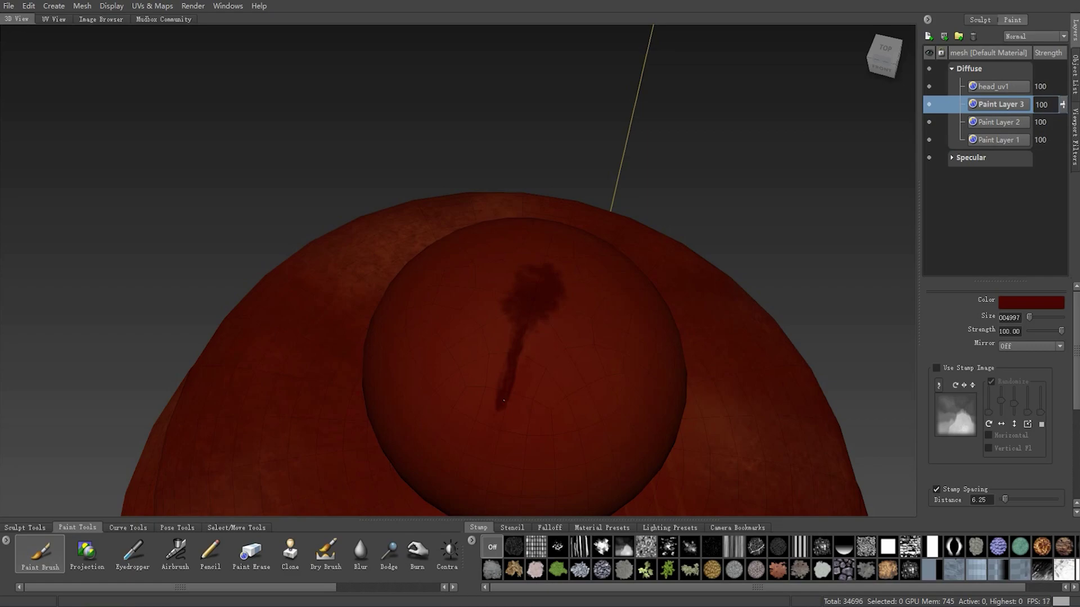
left_click_drag(505, 413, 502, 407)
right_click_drag(578, 291, 593, 329, "alt")
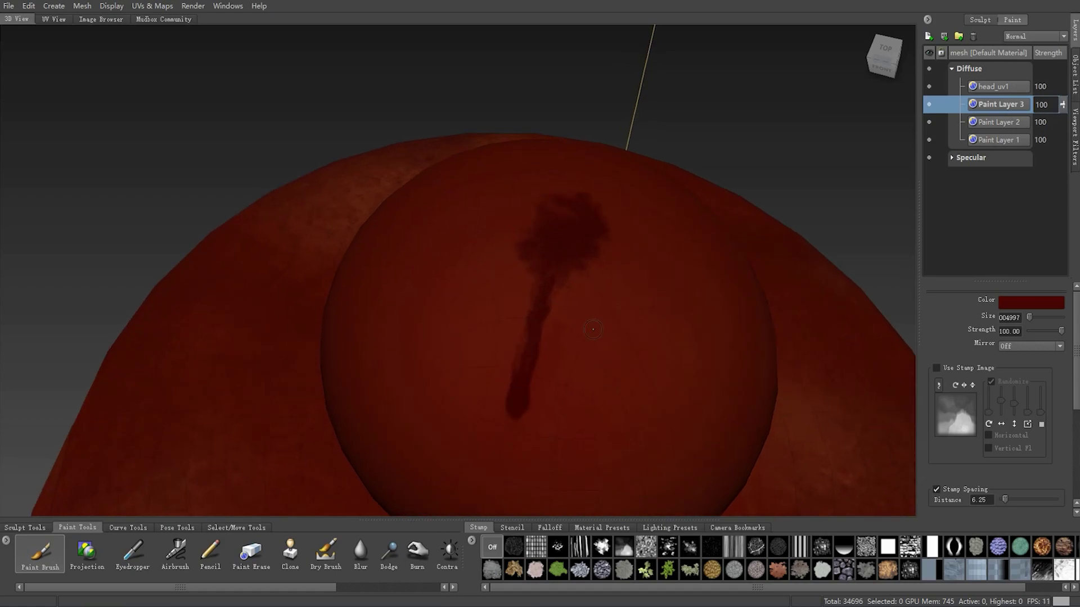
left_click(252, 553)
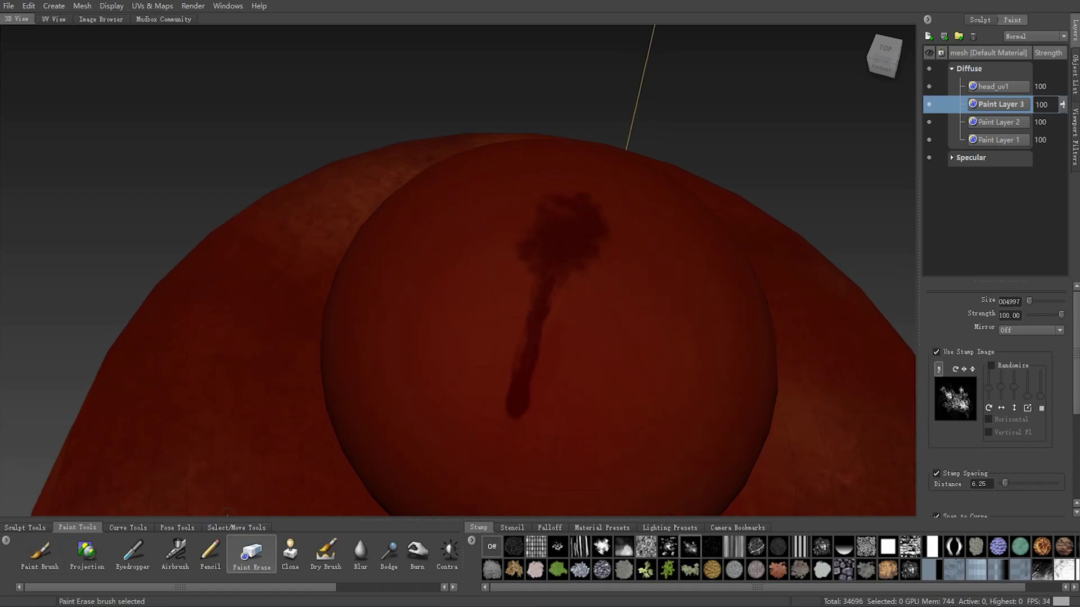
- Paint over the drip's tail to darken it and extend it further down the knob
left_click_drag(493, 285, 507, 324, "alt")
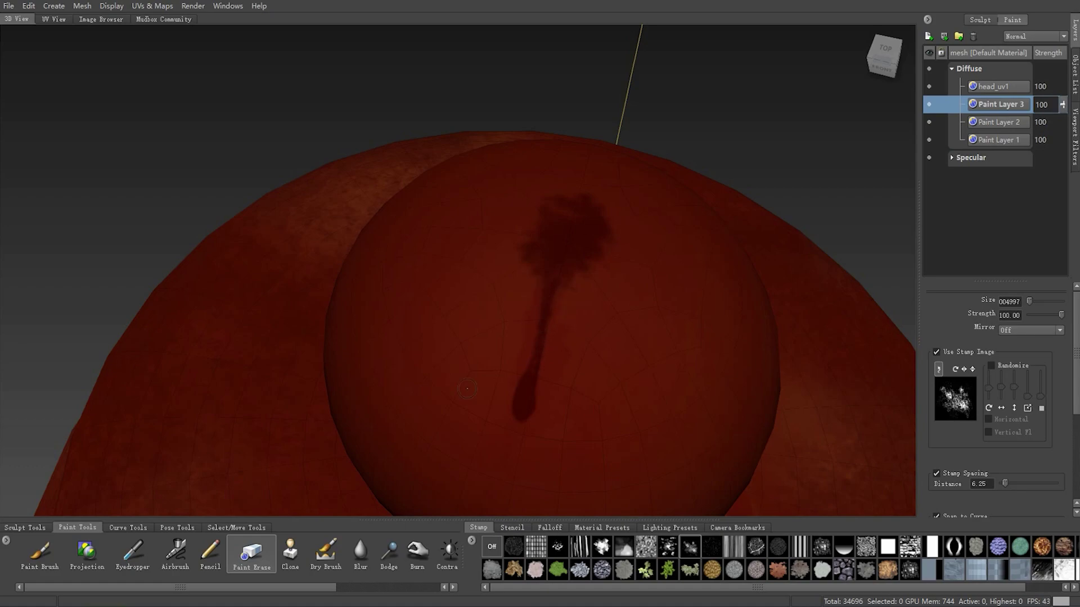
left_click(39, 554)
left_click_drag(483, 360, 517, 302, "alt")
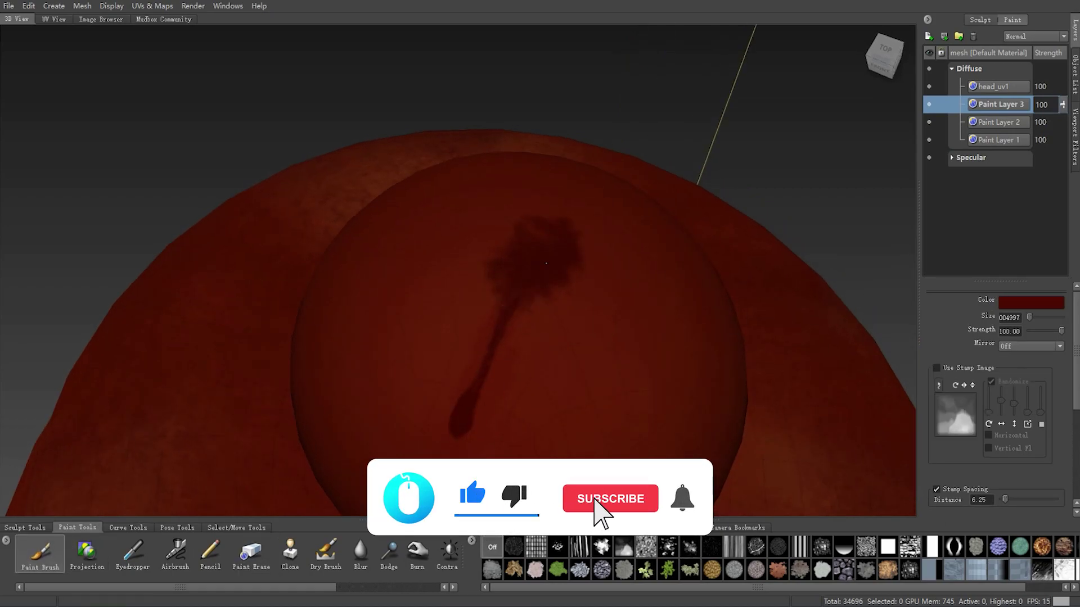
key("w")
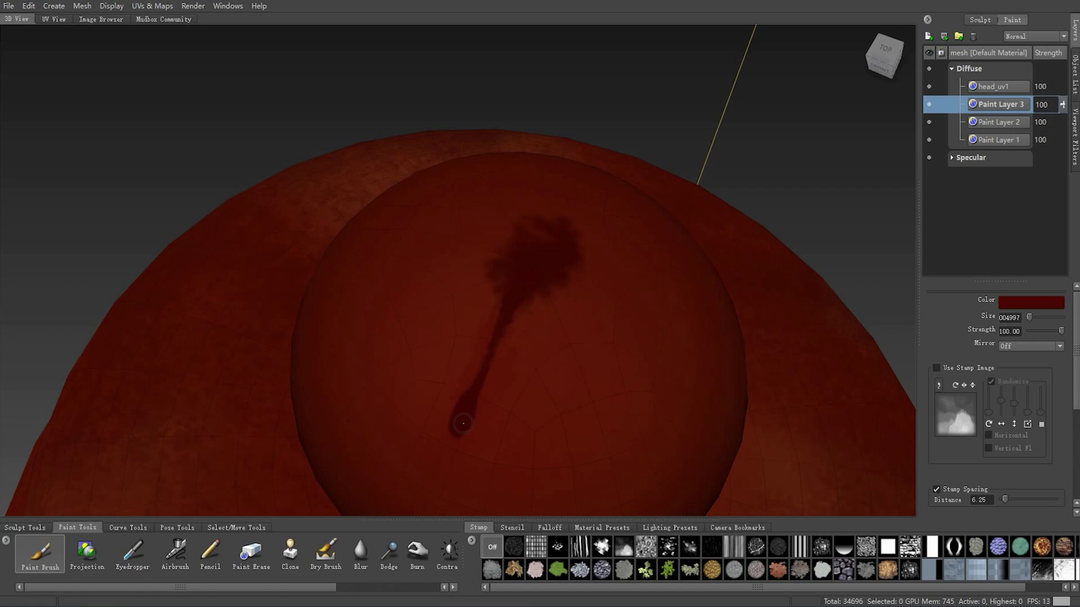
left_click_drag(457, 423, 455, 424)
left_click(251, 553)
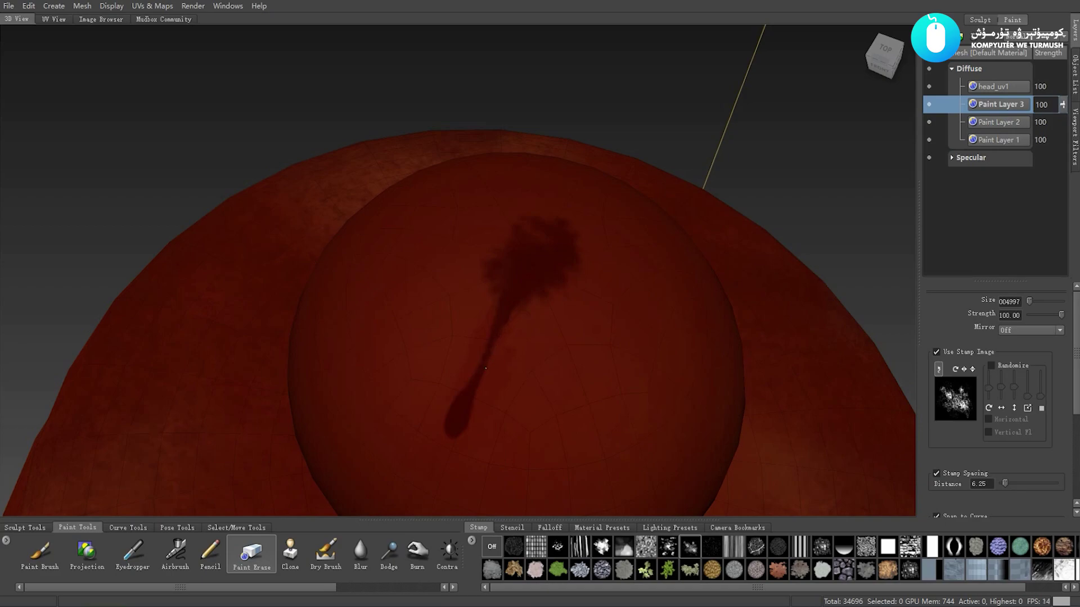
left_click_drag(528, 300, 556, 296, "alt")
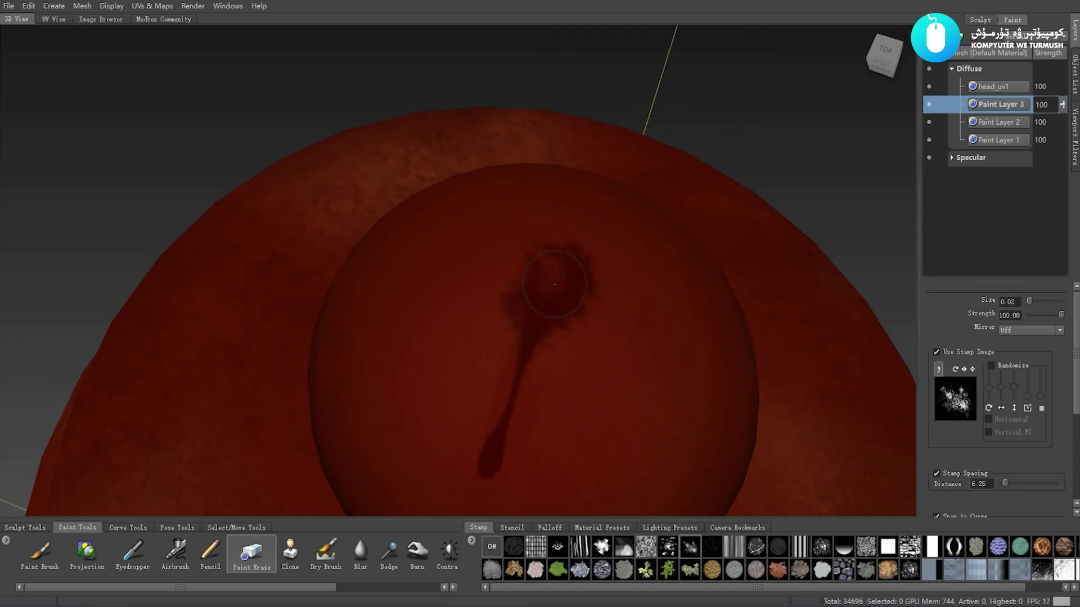
- Orbit to a top-down view of the knob and dab another dark red splat on it
left_click(39, 554)
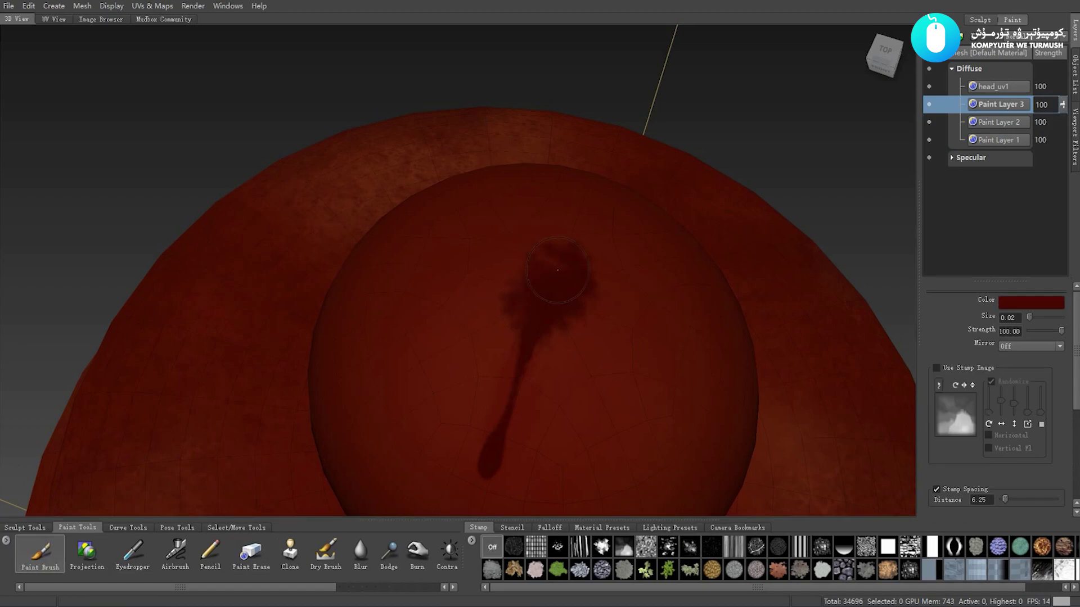
left_click_drag(568, 316, 412, 336, "alt")
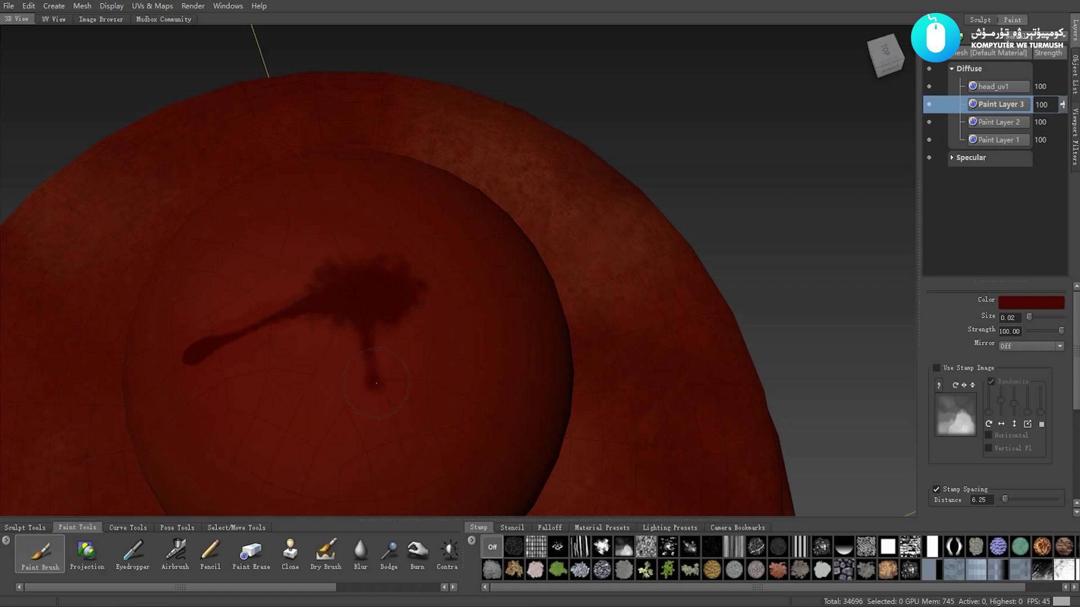
mouse_move(406, 369)
left_mouse_down("alt")
mouse_move(342, 407)
mouse_move(514, 310)
left_mouse_up("alt")
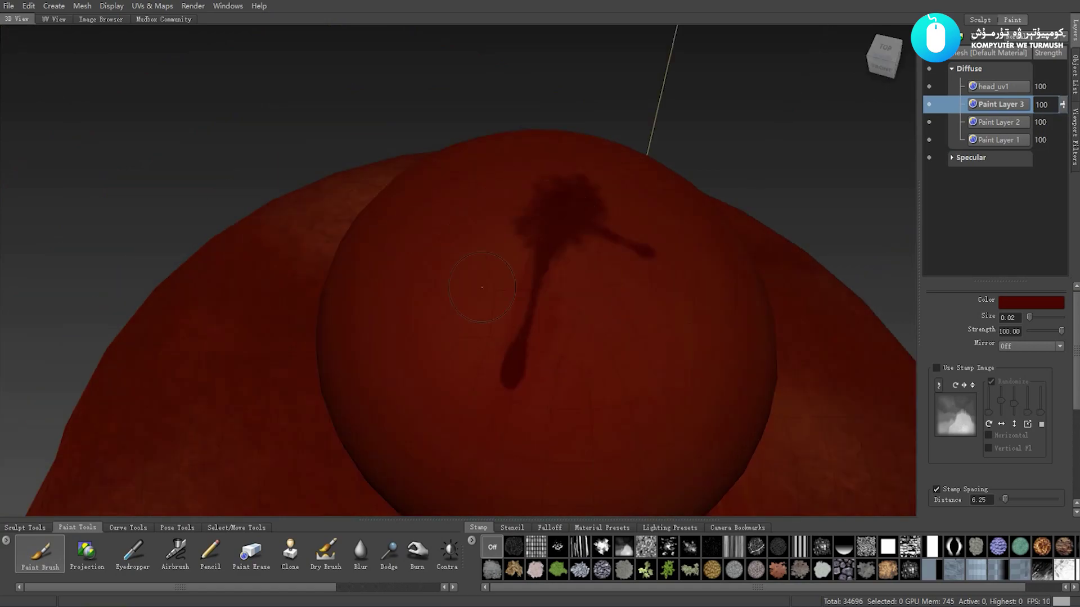
mouse_move(540, 353)
left_mouse_down("alt")
mouse_move(533, 340)
mouse_move(589, 204)
mouse_move(748, 246)
mouse_move(303, 160)
left_mouse_up("alt")
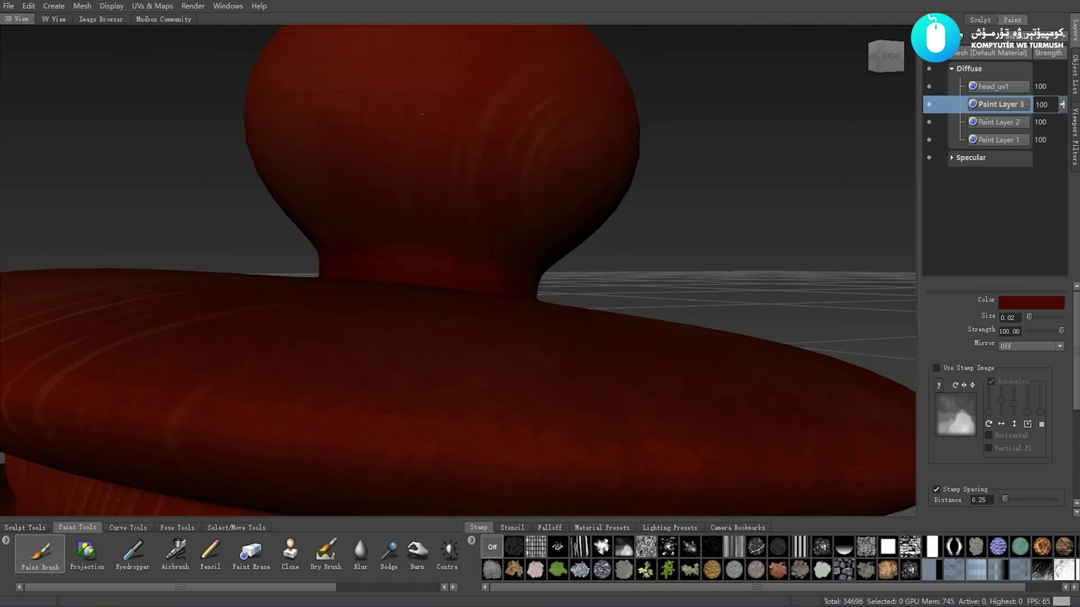
left_click_drag(388, 174, 510, 274, "alt")
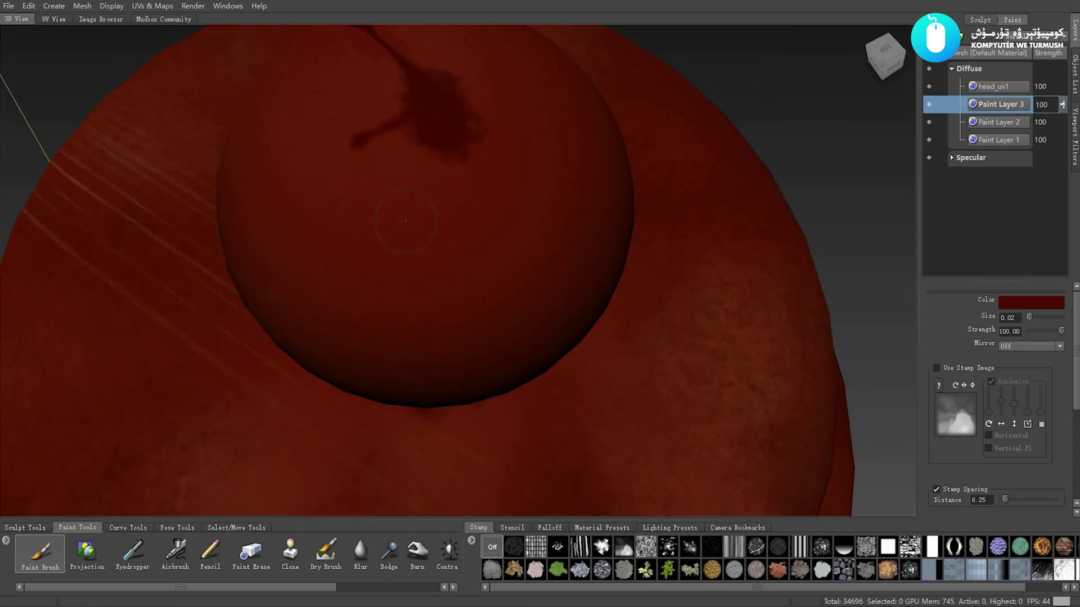
right_click_drag(510, 274, 546, 295, "alt")
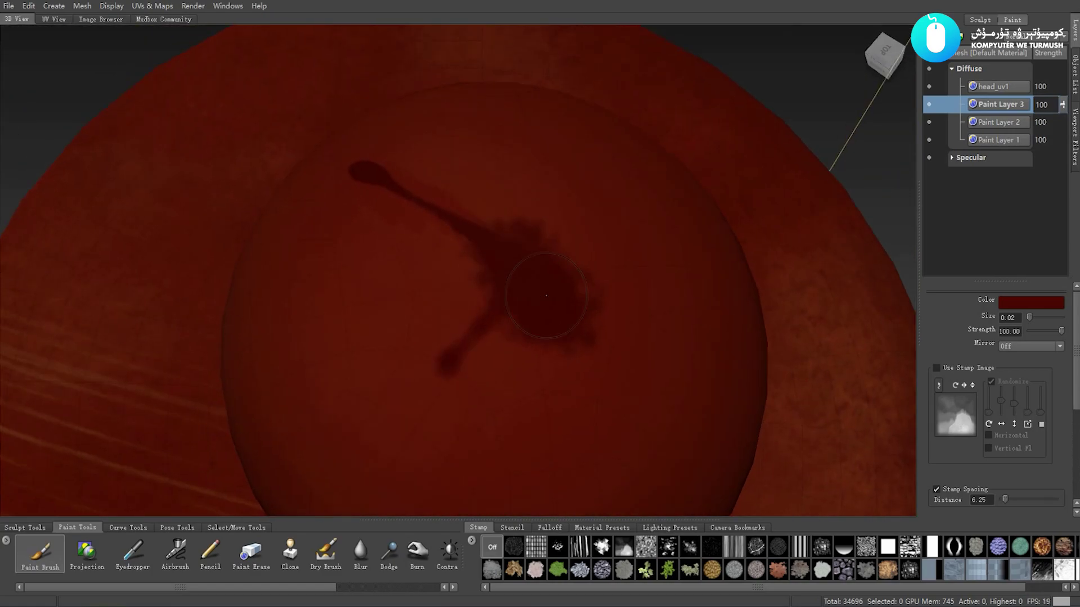
left_click_drag(380, 297, 593, 238, "alt")
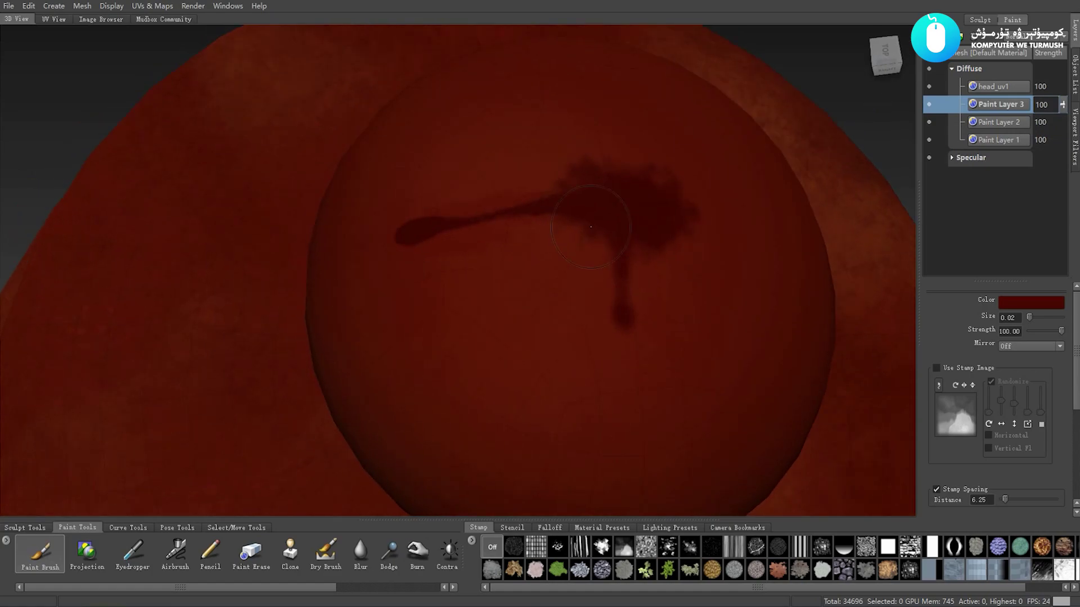
left_click_drag(563, 259, 569, 254)
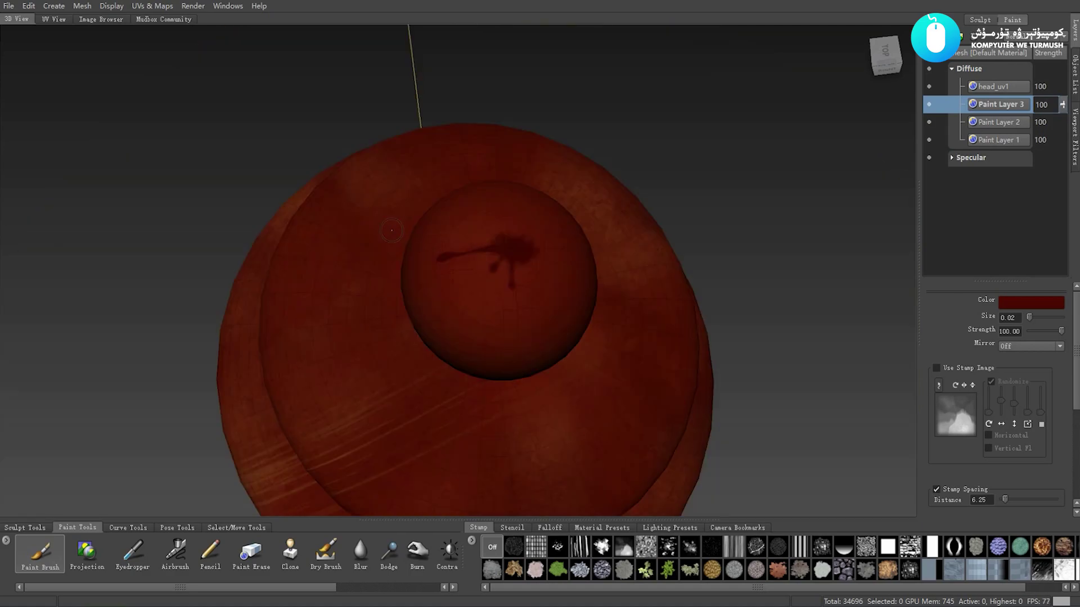
mouse_move(579, 273)
left_mouse_down("alt")
mouse_move(572, 261)
mouse_move(381, 354)
mouse_move(597, 287)
left_mouse_up("alt")
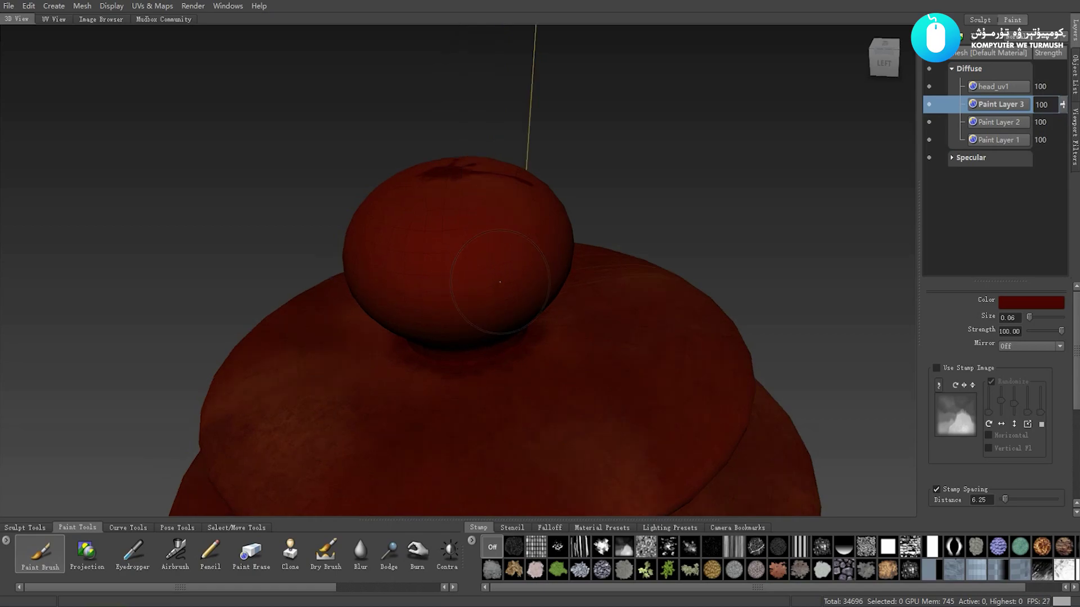
- Raise the brush size to 0.06, pick a brighter red, and enable the randomized cloud stamp
left_click_drag(526, 315, 537, 323, "alt")
mouse_move(478, 284)
left_mouse_down("alt")
mouse_move(490, 279)
mouse_move(444, 281)
left_mouse_up("alt")
mouse_move(524, 275)
left_mouse_down("alt")
mouse_move(481, 268)
mouse_move(495, 315)
left_mouse_up("alt")
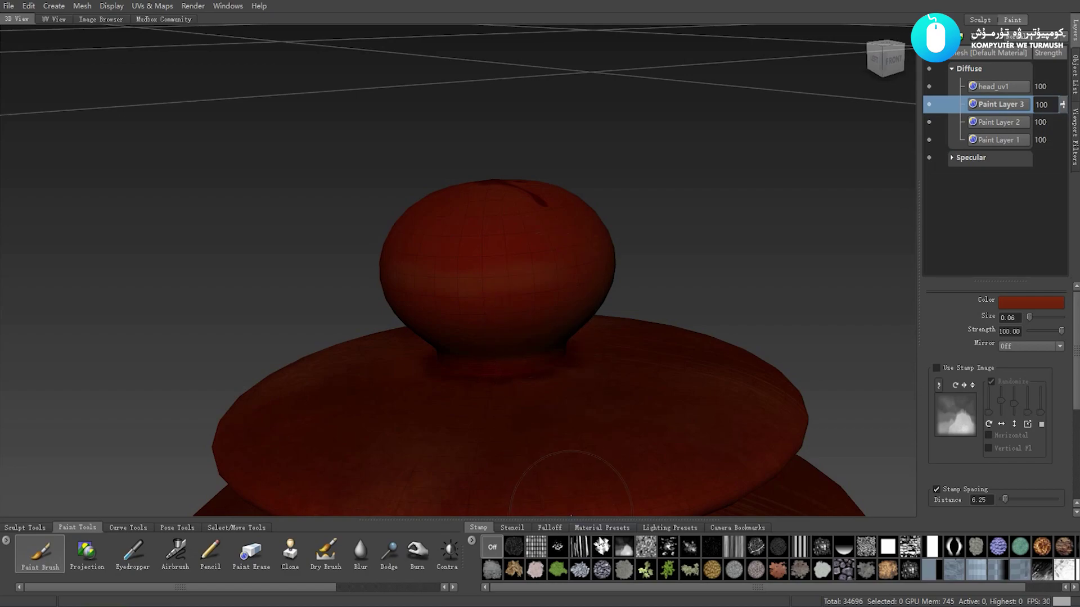
left_click(600, 543)
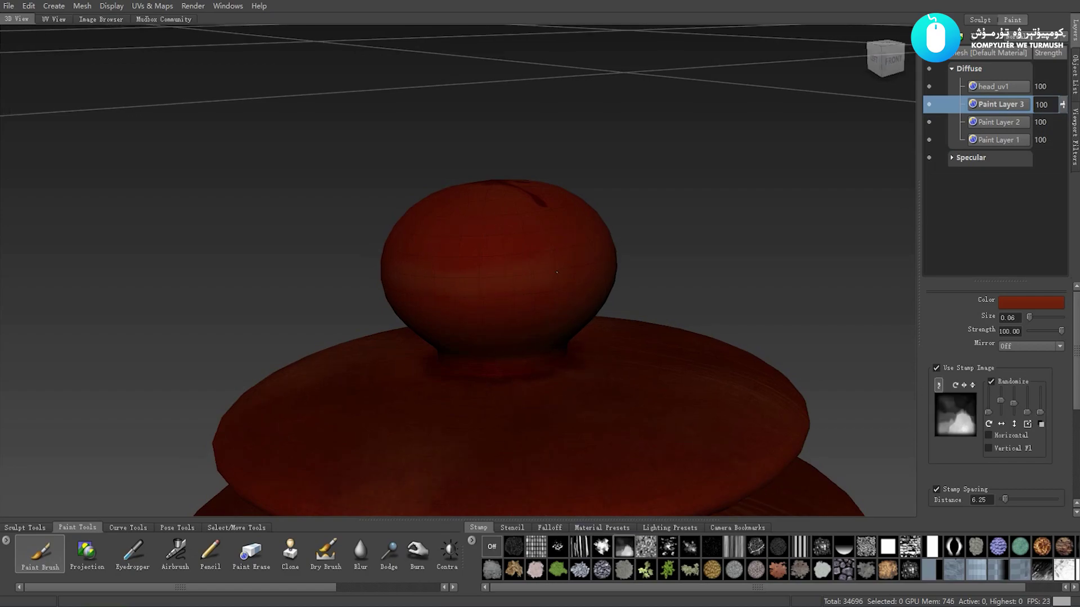
mouse_move(527, 272)
left_mouse_down("alt")
mouse_move(476, 280)
mouse_move(526, 285)
mouse_move(572, 312)
mouse_move(451, 296)
mouse_move(472, 287)
mouse_move(471, 328)
mouse_move(437, 261)
mouse_move(586, 354)
left_mouse_up("alt")
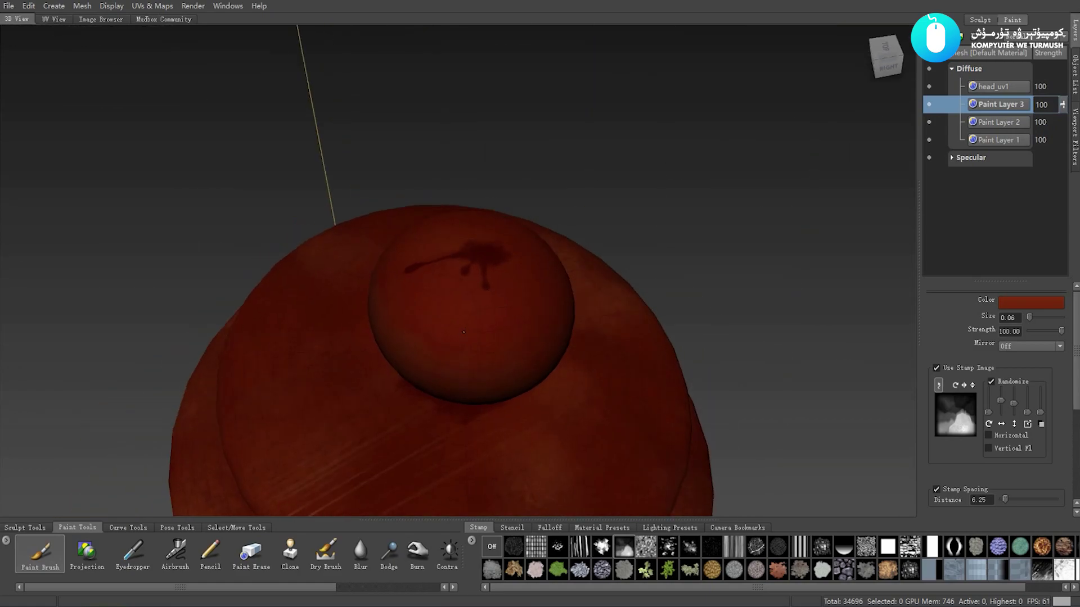
- Orbit and zoom down the post until its flared base and diamond collar fill the view
left_click_drag(585, 354, 438, 320, "alt")
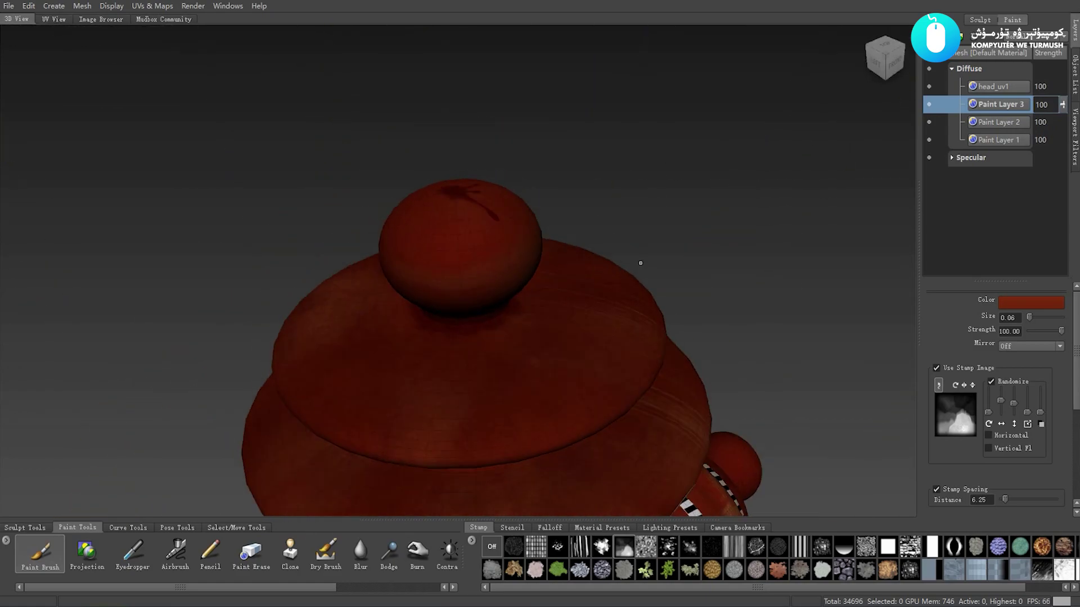
mouse_move(587, 368)
left_mouse_down("alt")
mouse_move(615, 404)
mouse_move(566, 345)
left_mouse_up("alt")
scroll(614, 403, "up", 2)
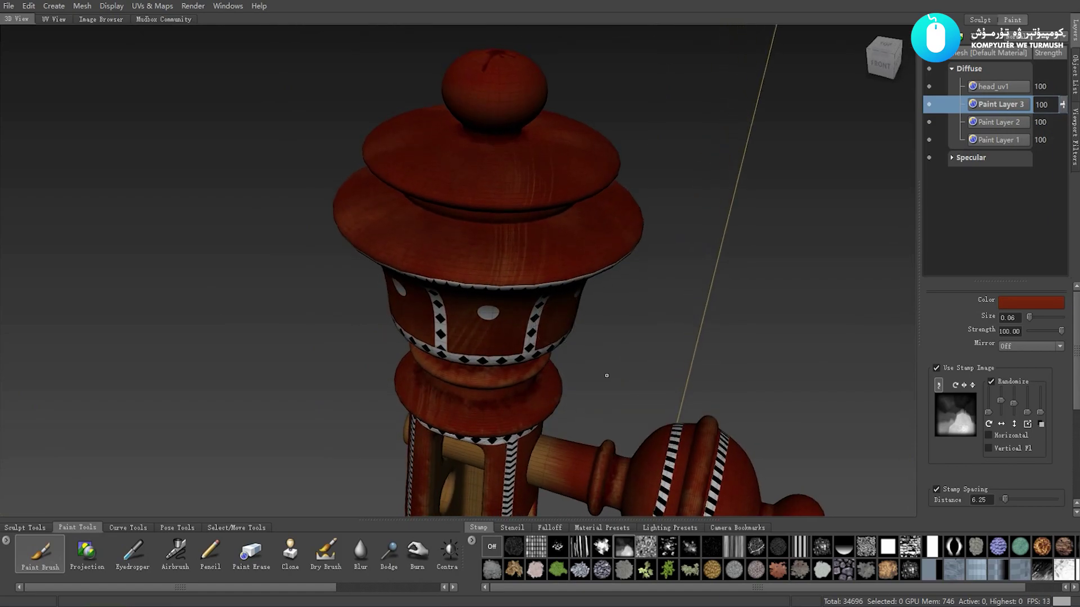
mouse_move(608, 373)
left_mouse_down("alt")
mouse_move(540, 381)
mouse_move(478, 331)
mouse_move(657, 294)
mouse_move(562, 315)
left_mouse_up("alt")
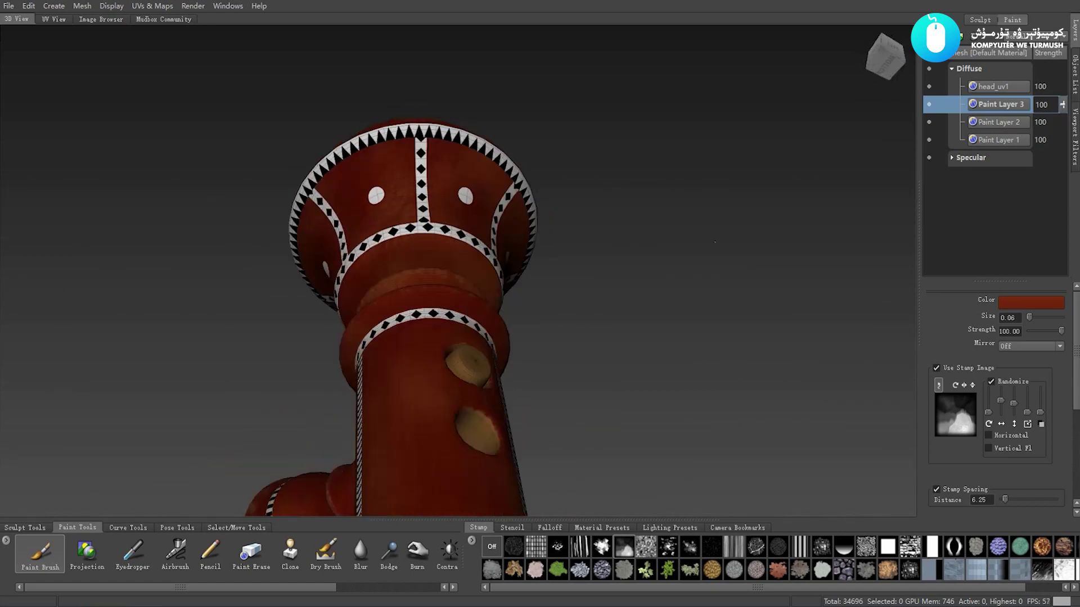
mouse_move(443, 263)
left_mouse_down("alt")
mouse_move(456, 298)
mouse_move(455, 384)
left_mouse_up("alt")
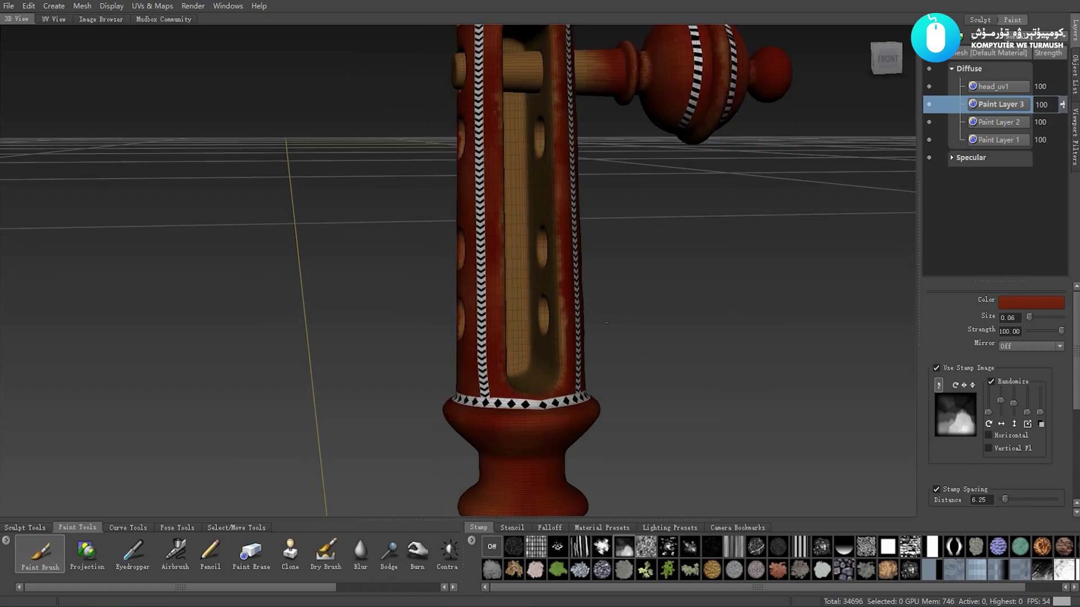
right_click_drag(454, 384, 551, 366, "alt")
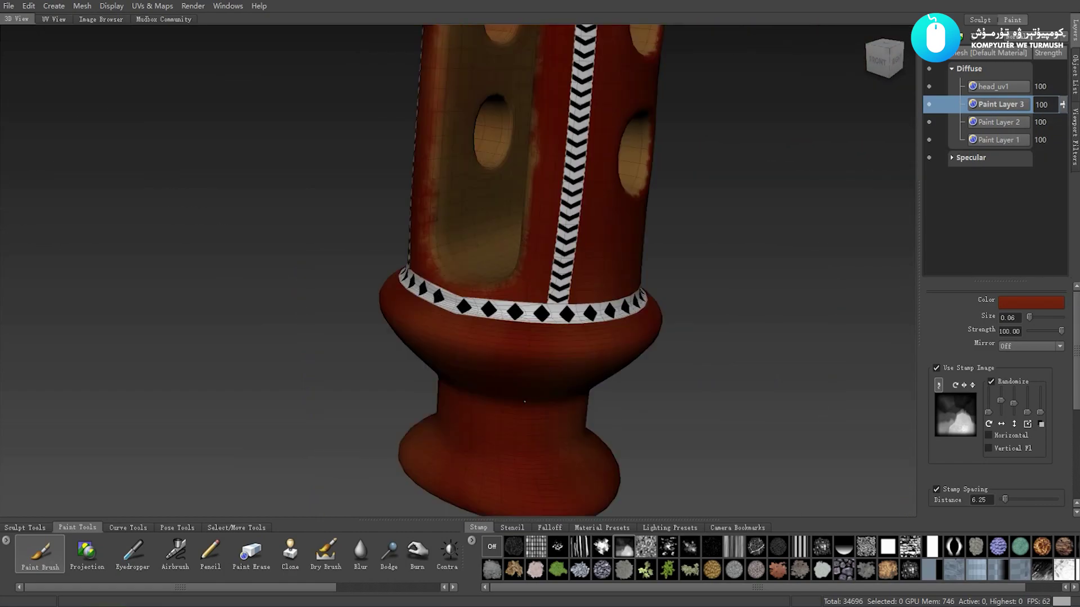
left_click_drag(551, 366, 577, 377, "alt")
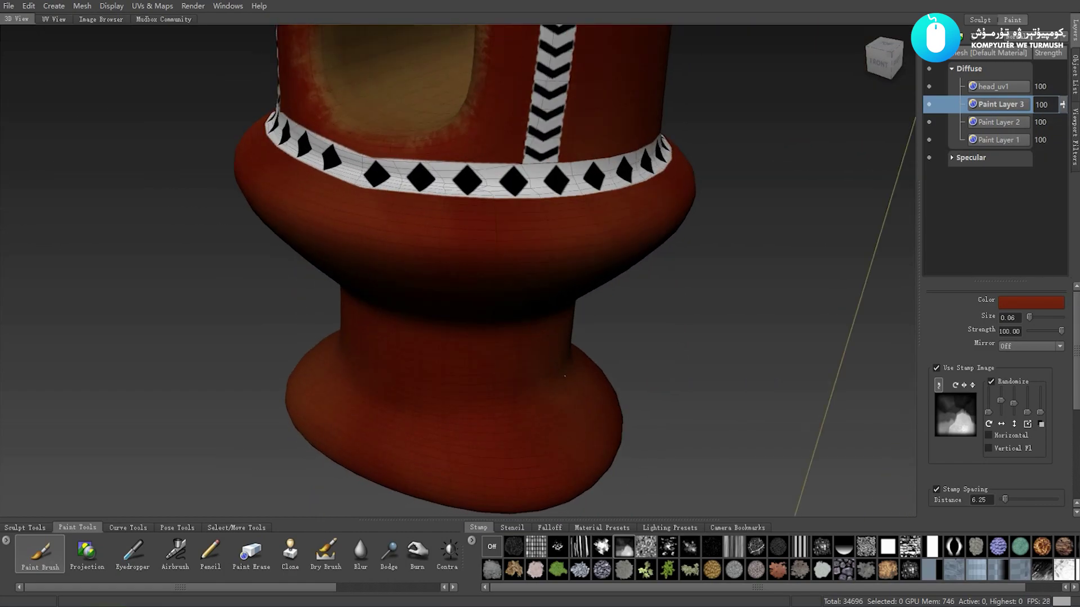
left_click_drag(506, 289, 528, 305, "alt")
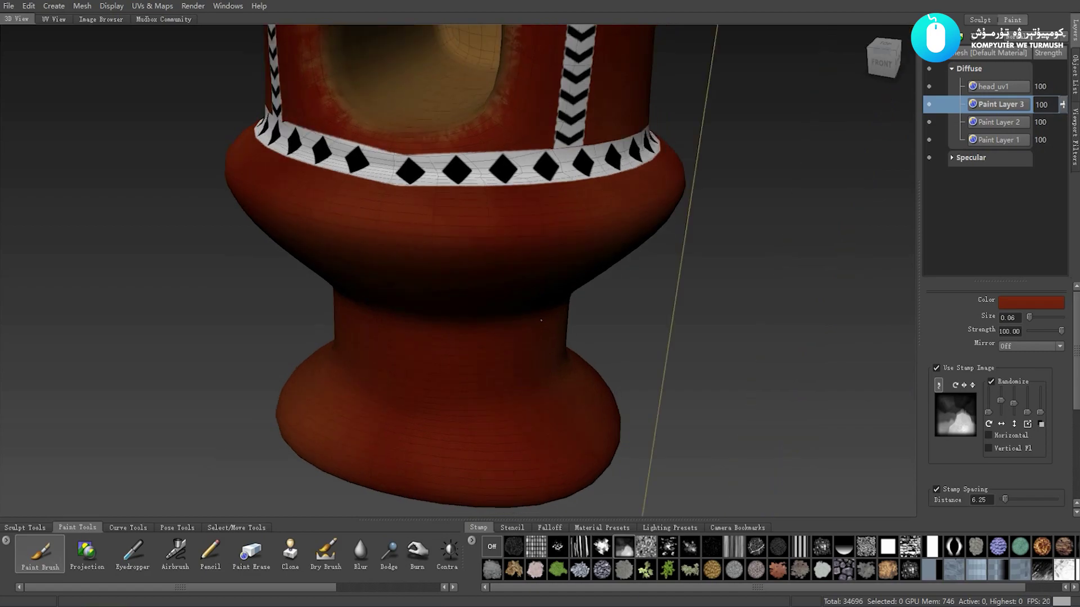
- Pick dark red from Color History and stroke a band across the front of the base's bulge
left_click(1003, 303)
left_click(86, 364)
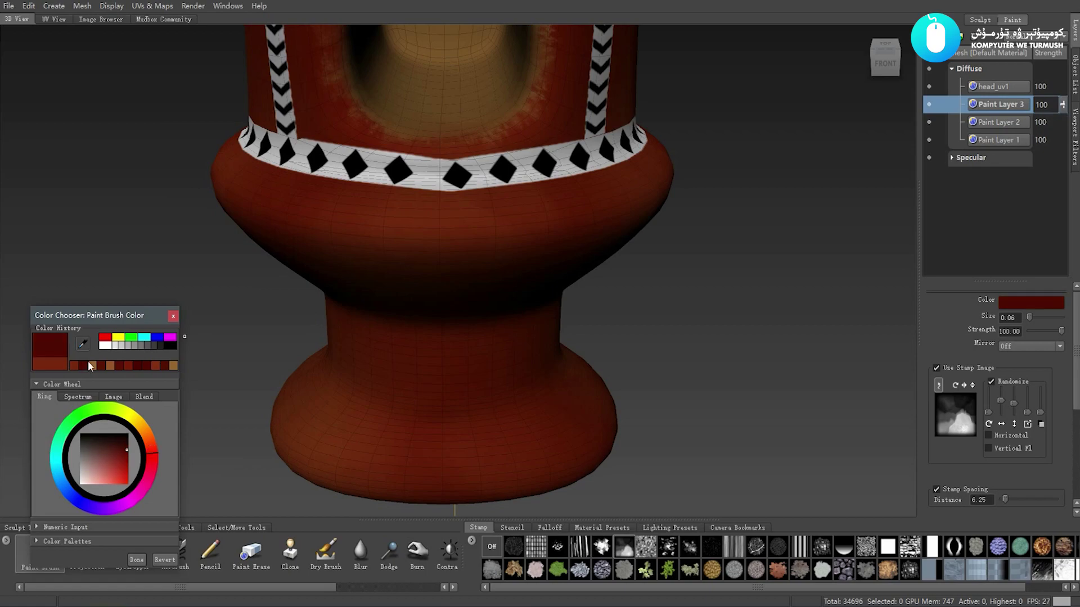
mouse_move(506, 289)
left_mouse_down("alt")
mouse_move(490, 380)
mouse_move(504, 409)
mouse_move(491, 416)
left_mouse_up("alt")
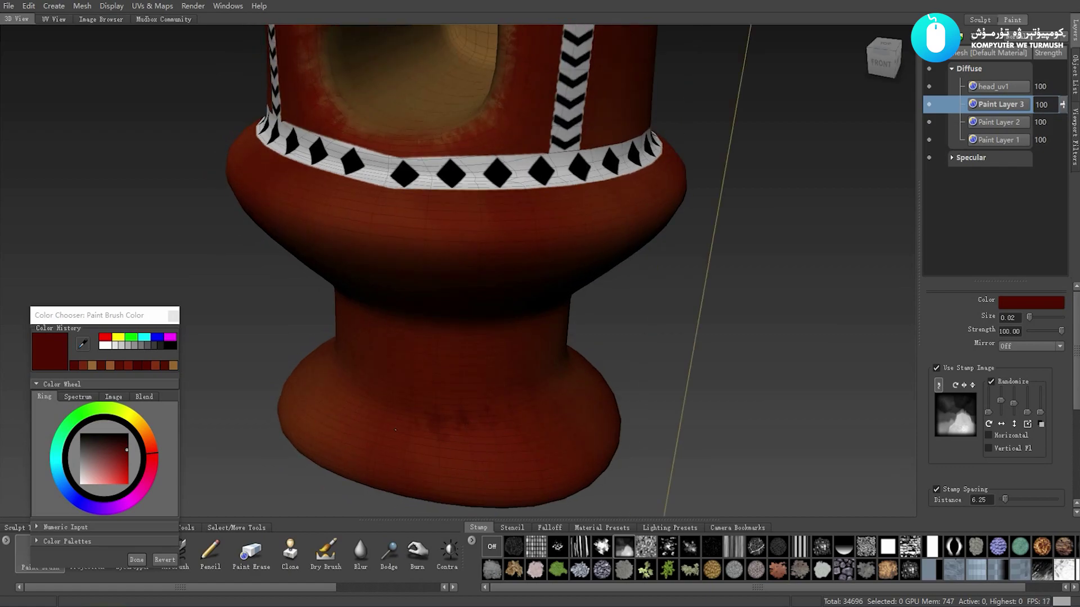
mouse_move(395, 429)
left_mouse_down("alt")
mouse_move(450, 436)
mouse_move(503, 420)
mouse_move(483, 422)
left_mouse_up("alt")
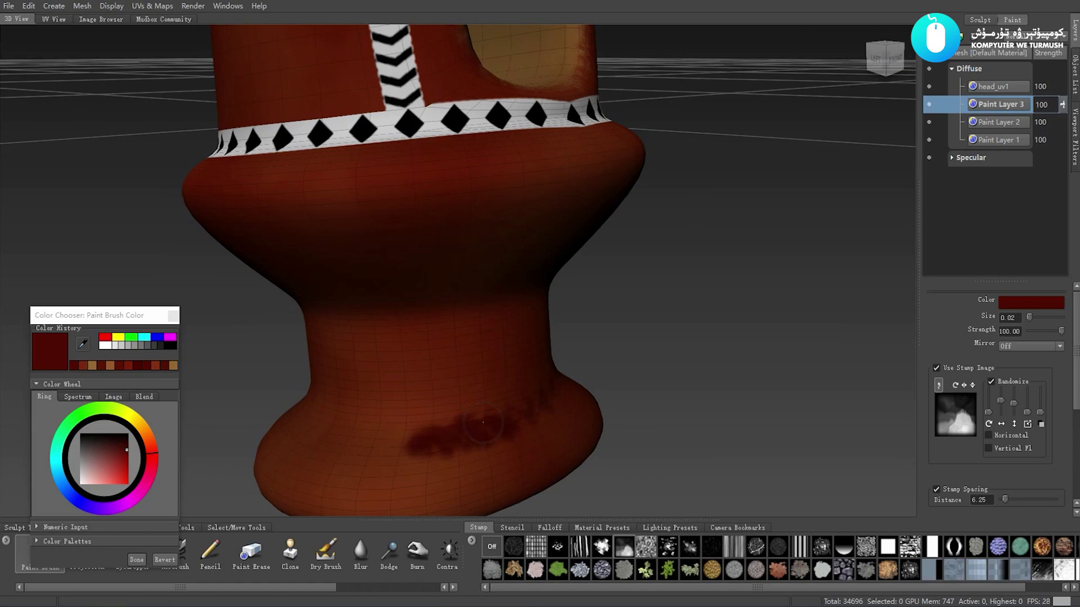
left_click_drag(606, 486, 497, 427, "alt")
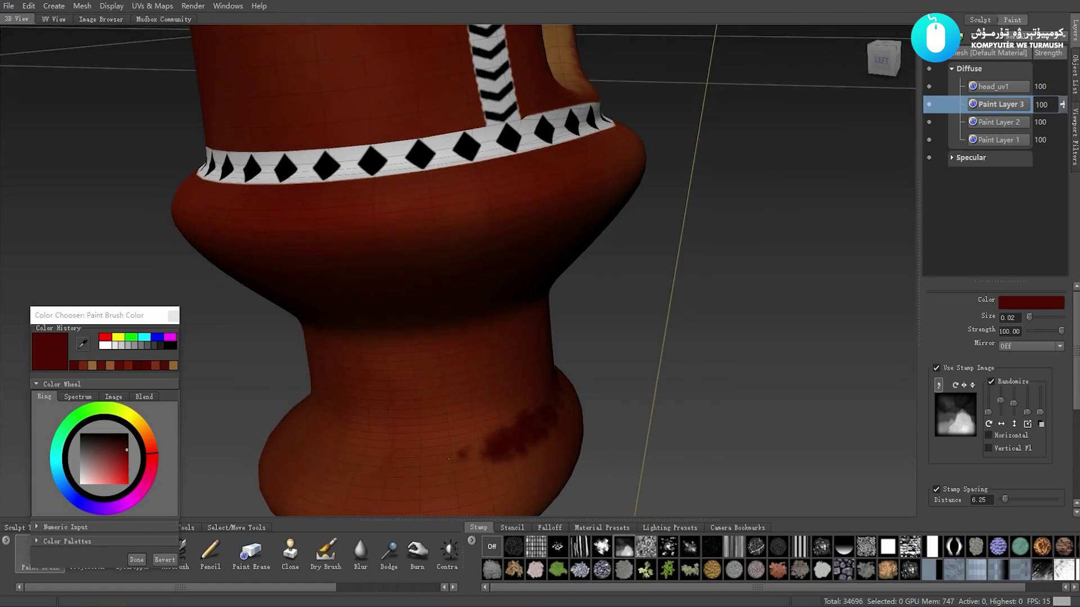
mouse_move(448, 459)
left_mouse_down()
mouse_move(476, 445)
mouse_move(374, 452)
left_mouse_up()
left_click_drag(374, 453, 544, 439, "alt")
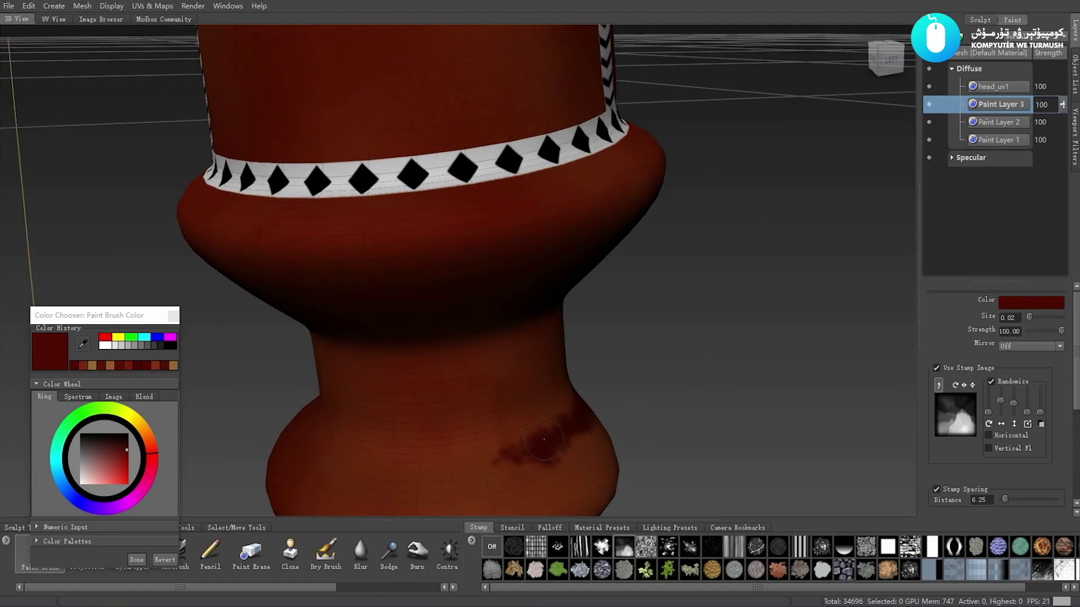
mouse_move(456, 462)
left_mouse_down()
mouse_move(506, 447)
mouse_move(410, 469)
left_mouse_up()
mouse_move(410, 470)
left_mouse_down("alt")
mouse_move(484, 450)
mouse_move(467, 455)
mouse_move(537, 450)
mouse_move(444, 463)
mouse_move(558, 445)
mouse_move(461, 462)
mouse_move(545, 444)
mouse_move(555, 452)
left_mouse_up("alt")
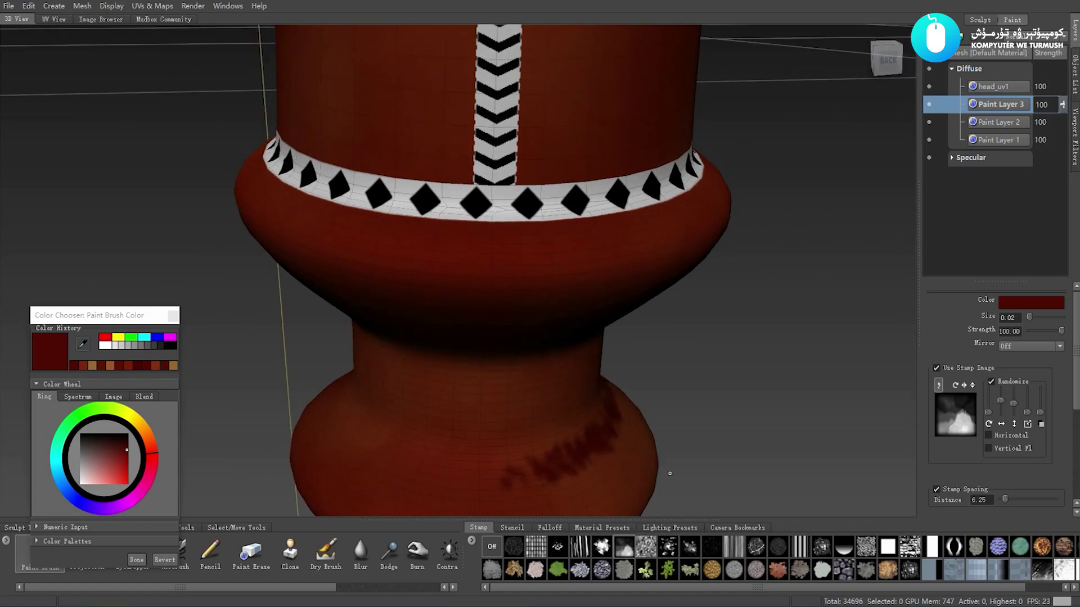
- Rotate around the base, dabbing dark red until the band closes into a full ring
left_click_drag(669, 472, 623, 388, "alt")
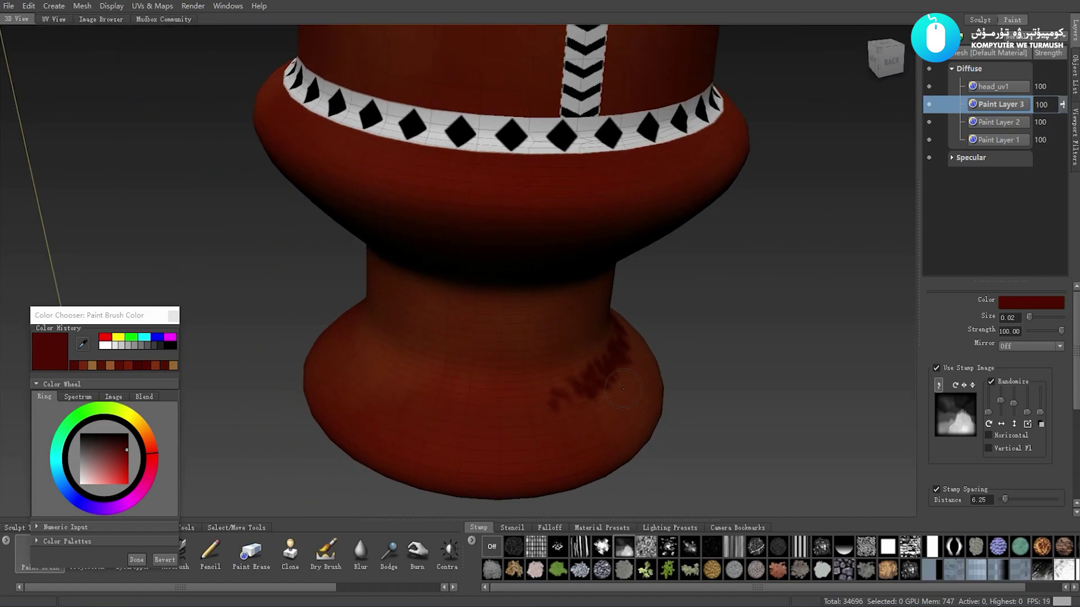
mouse_move(524, 348)
left_mouse_down("alt")
mouse_move(539, 375)
mouse_move(514, 409)
mouse_move(547, 398)
mouse_move(518, 401)
left_mouse_up("alt")
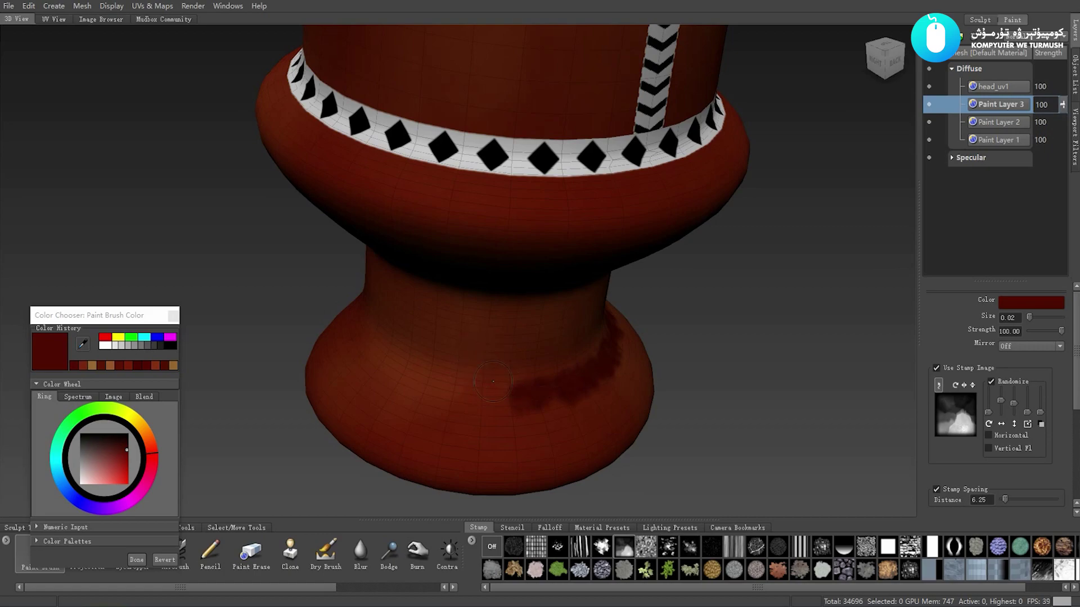
left_click_drag(490, 351, 573, 380, "alt")
mouse_move(495, 397)
left_mouse_down()
mouse_move(512, 403)
mouse_move(473, 388)
mouse_move(468, 369)
left_mouse_up()
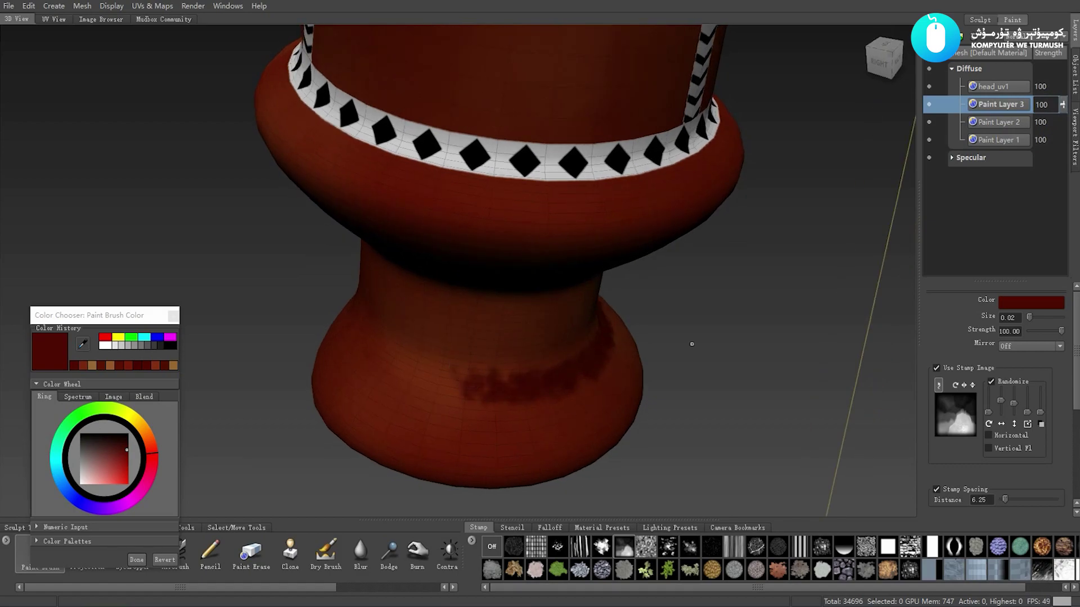
right_click_drag(759, 331, 721, 325)
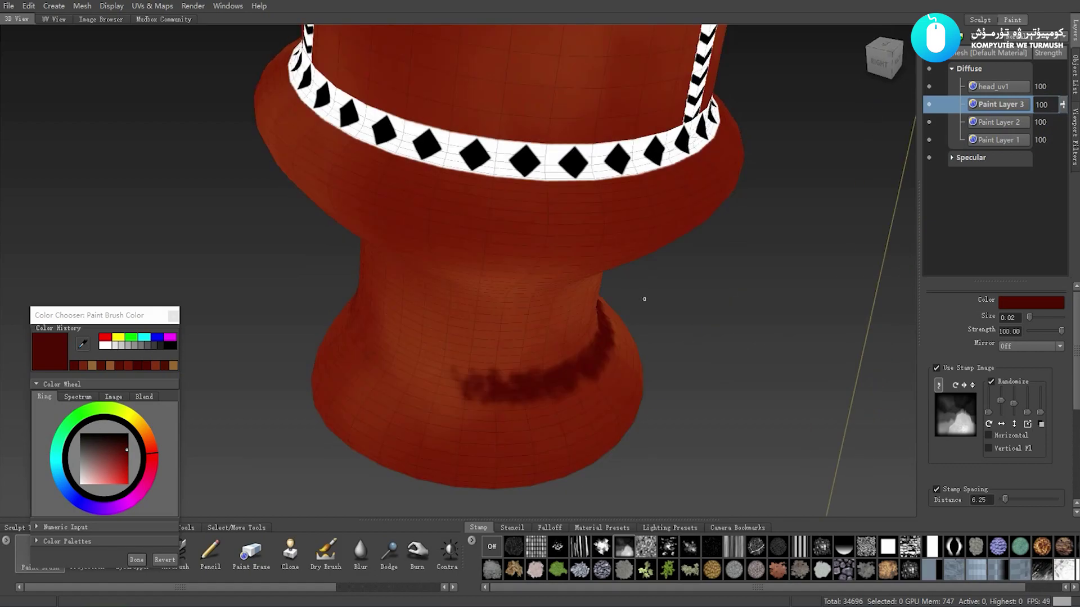
mouse_move(530, 412)
left_mouse_down("alt")
mouse_move(464, 382)
mouse_move(473, 388)
mouse_move(495, 391)
mouse_move(466, 366)
left_mouse_up("alt")
mouse_move(495, 383)
left_mouse_down("alt")
mouse_move(536, 382)
mouse_move(495, 382)
mouse_move(517, 365)
mouse_move(467, 377)
left_mouse_up("alt")
left_click_drag(467, 377, 464, 371, "alt")
mouse_move(464, 368)
left_mouse_down()
mouse_move(492, 372)
mouse_move(532, 353)
mouse_move(519, 363)
left_mouse_up()
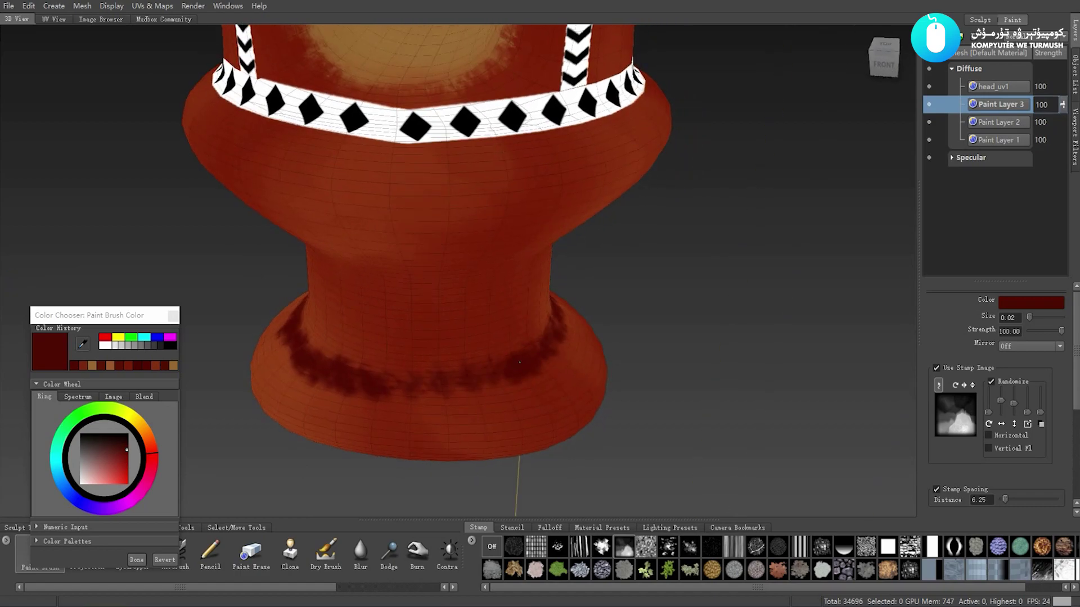
mouse_move(426, 378)
left_mouse_down("alt")
mouse_move(454, 403)
mouse_move(501, 384)
mouse_move(460, 387)
left_mouse_up("alt")
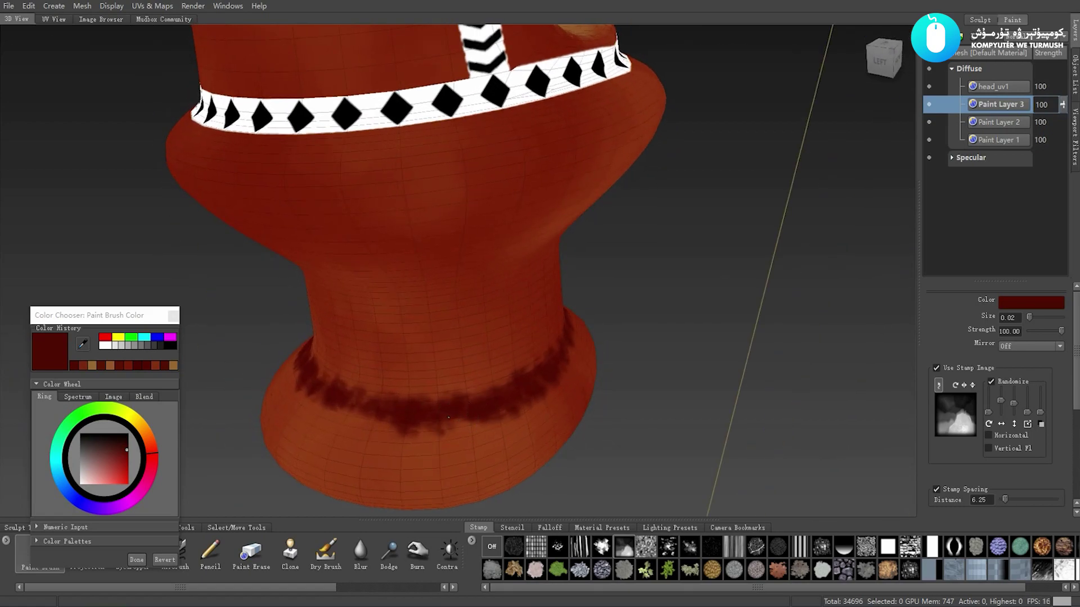
- Switch the brush colour to tan and enlarge it to about 0.05
left_click(92, 364)
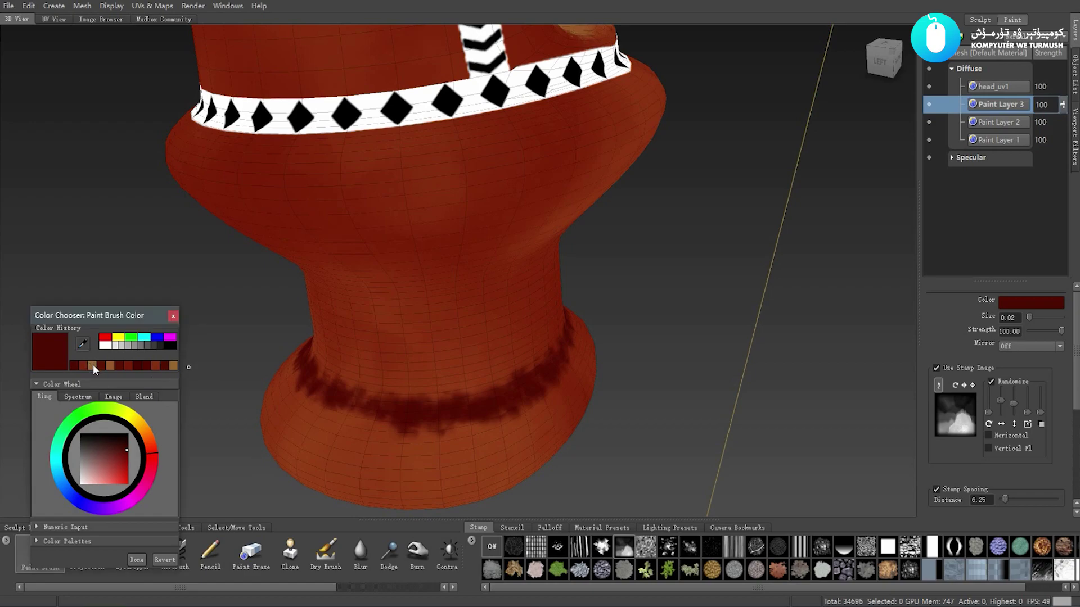
left_click(453, 423)
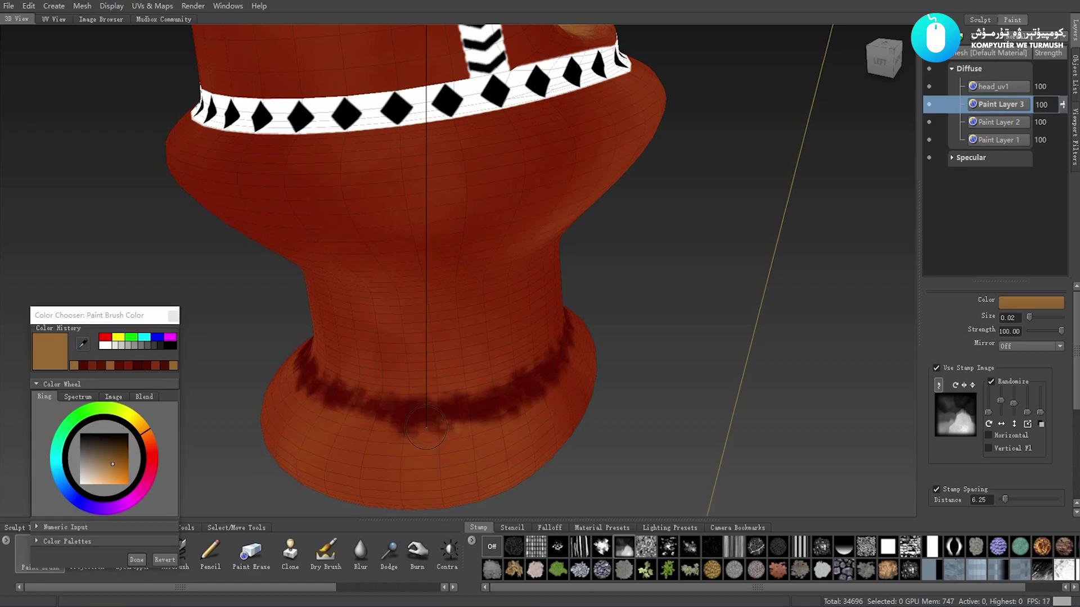
mouse_move(443, 426)
left_mouse_down()
mouse_move(430, 428)
mouse_move(437, 388)
mouse_move(435, 434)
mouse_move(427, 419)
mouse_move(456, 409)
mouse_move(404, 421)
left_mouse_up()
left_click_drag(493, 434, 469, 430, "alt")
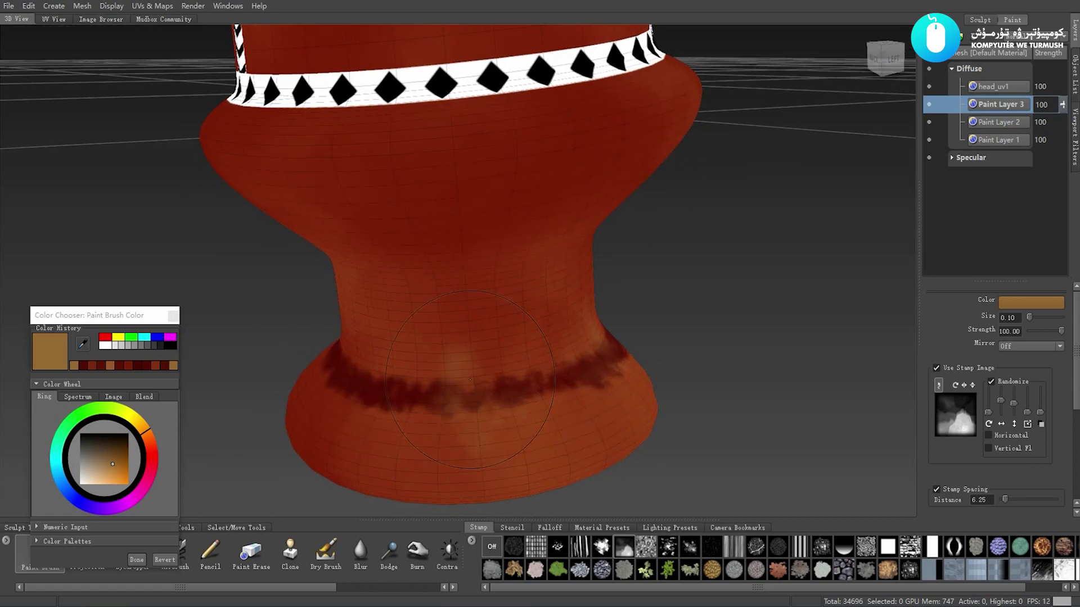
left_click_drag(487, 476, 582, 514, "alt")
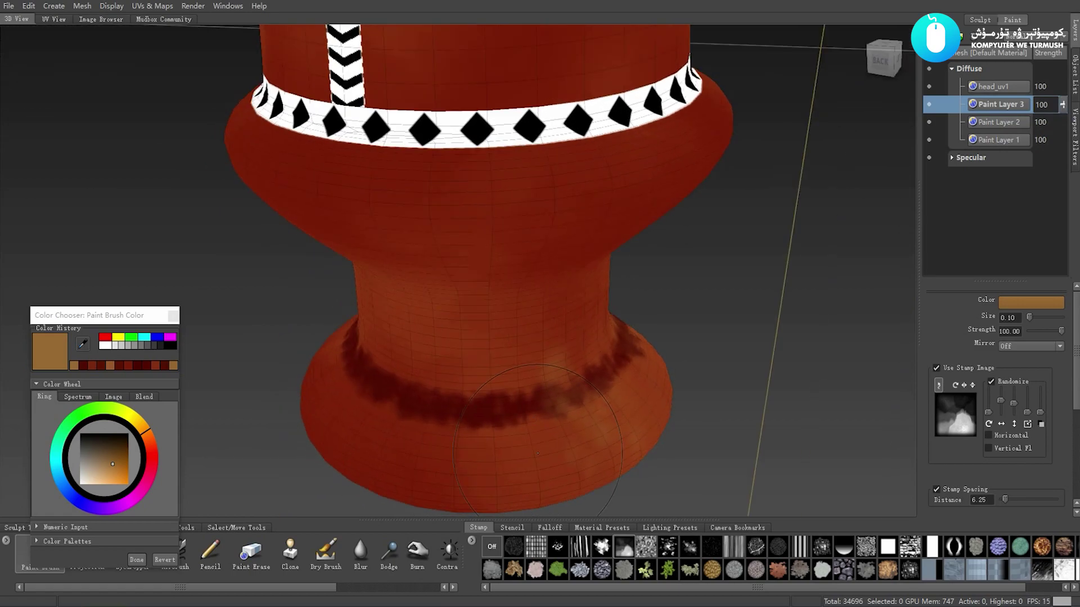
- Choose the splatter stamp, undo a light brown test dab, and level to a front view
left_click(580, 547)
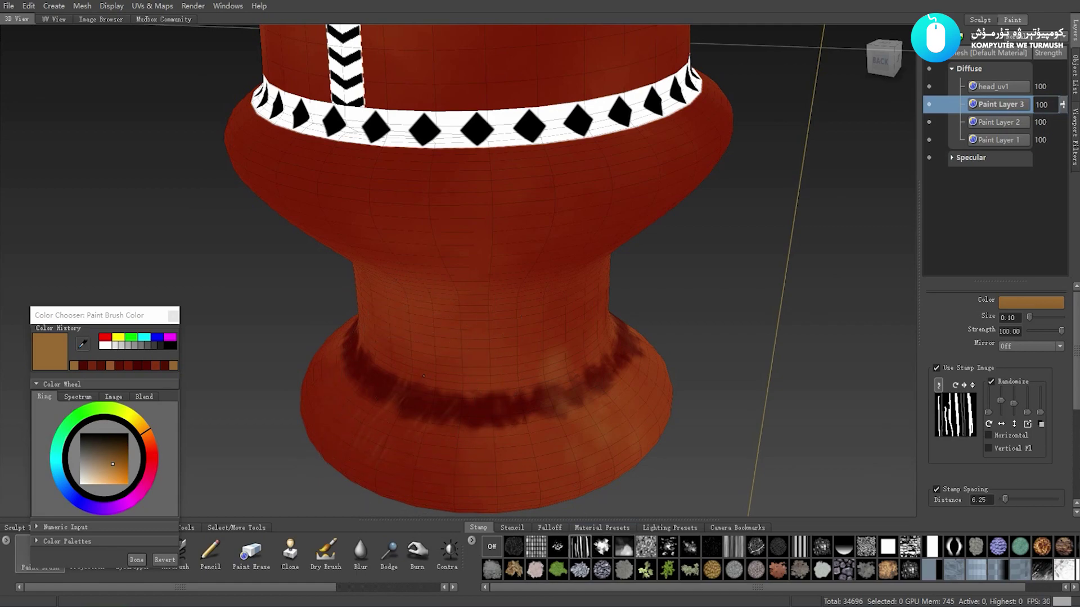
left_click_drag(441, 349, 535, 384, "alt")
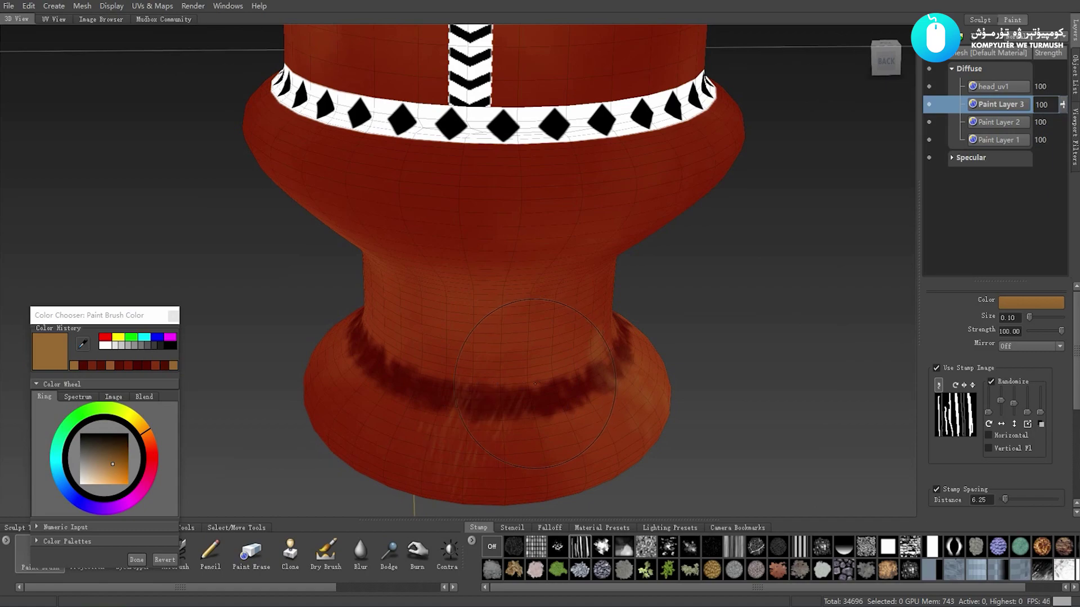
left_click(669, 548)
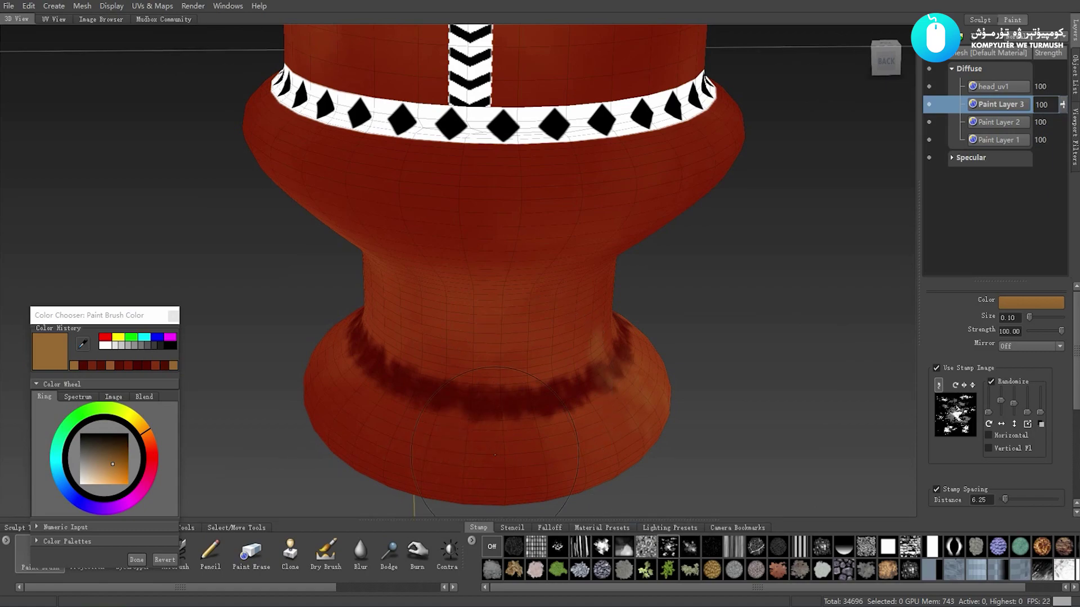
mouse_move(489, 387)
left_mouse_down()
mouse_move(492, 396)
mouse_move(514, 387)
mouse_move(478, 371)
mouse_move(423, 373)
left_mouse_up()
key("ctrl+z")
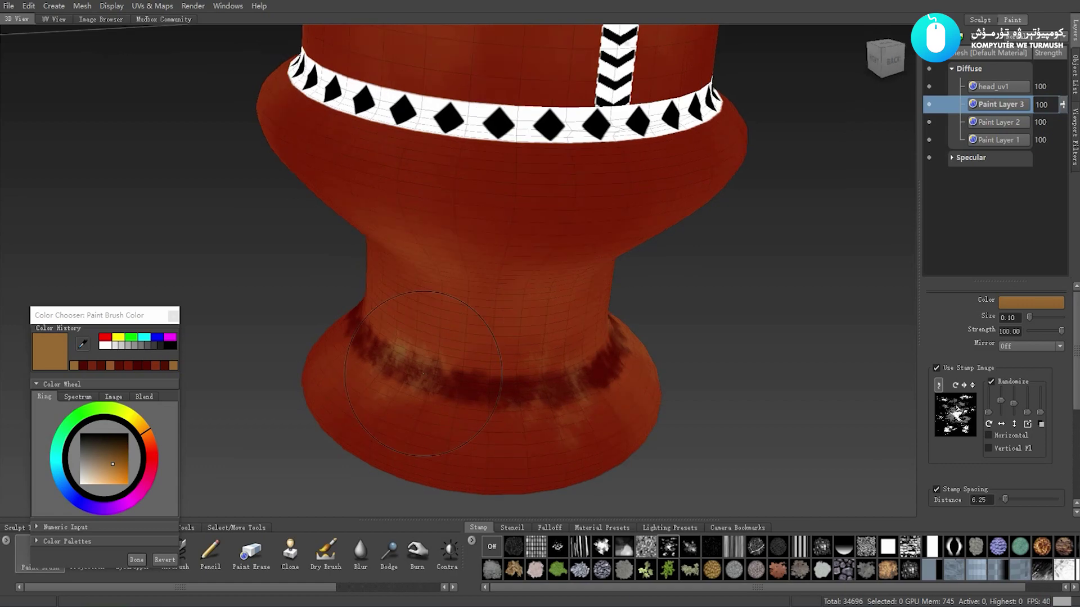
mouse_move(543, 404)
left_mouse_down("alt")
mouse_move(533, 488)
mouse_move(483, 371)
mouse_move(477, 398)
left_mouse_up("alt")
mouse_move(490, 329)
left_mouse_down("alt")
mouse_move(412, 370)
mouse_move(513, 395)
left_mouse_up("alt")
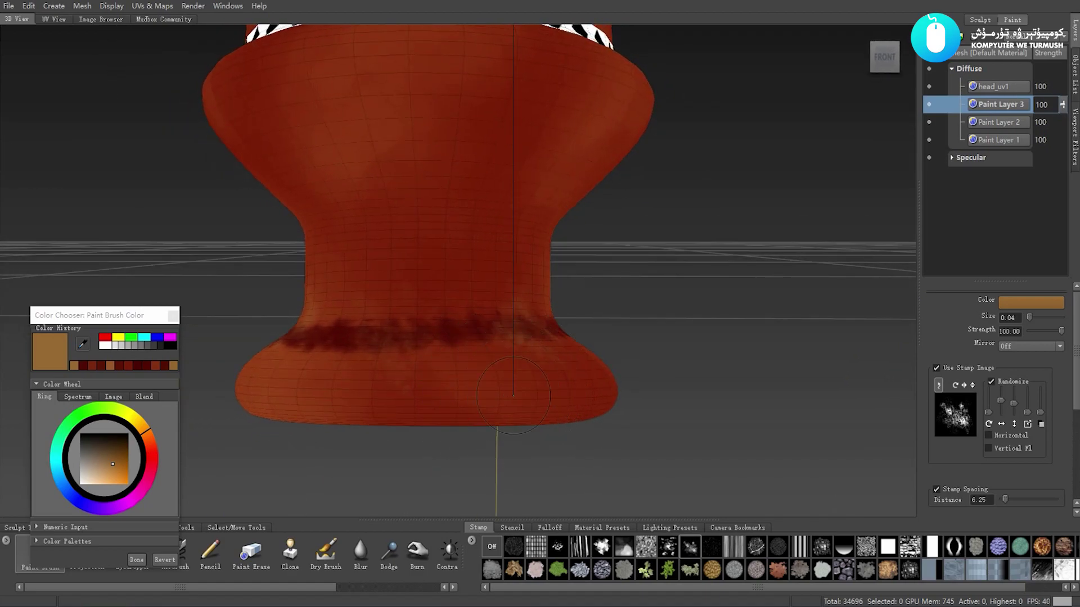
- Orbit to a front view of the base and dab light tan splatter along its lower rim
mouse_move(497, 396)
left_mouse_down("alt")
mouse_move(502, 405)
mouse_move(522, 382)
mouse_move(486, 388)
left_mouse_up("alt")
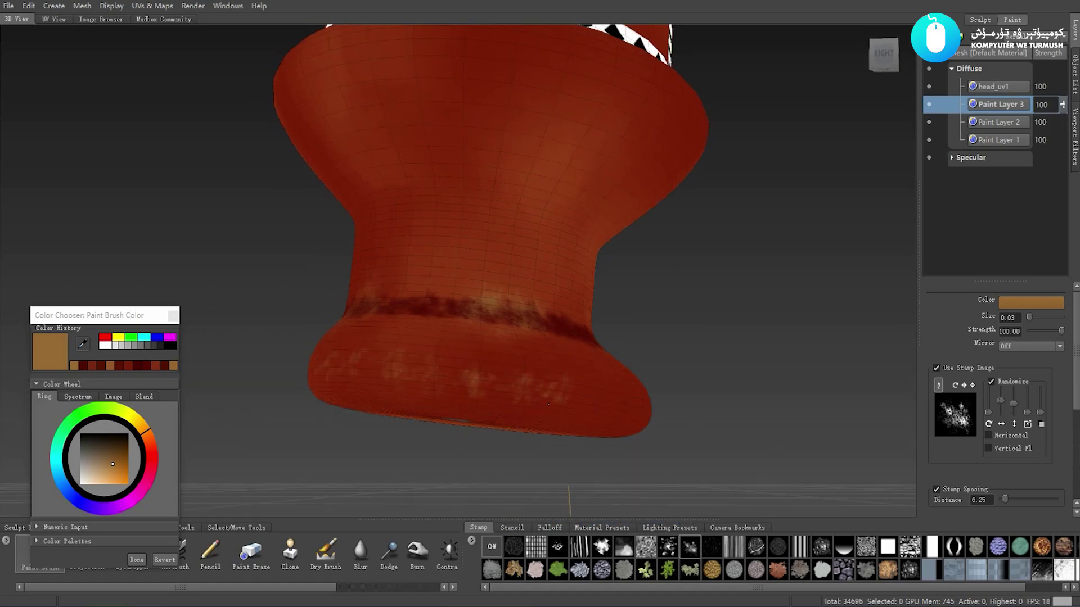
mouse_move(548, 403)
left_mouse_down("alt")
mouse_move(539, 386)
mouse_move(497, 393)
left_mouse_up("alt")
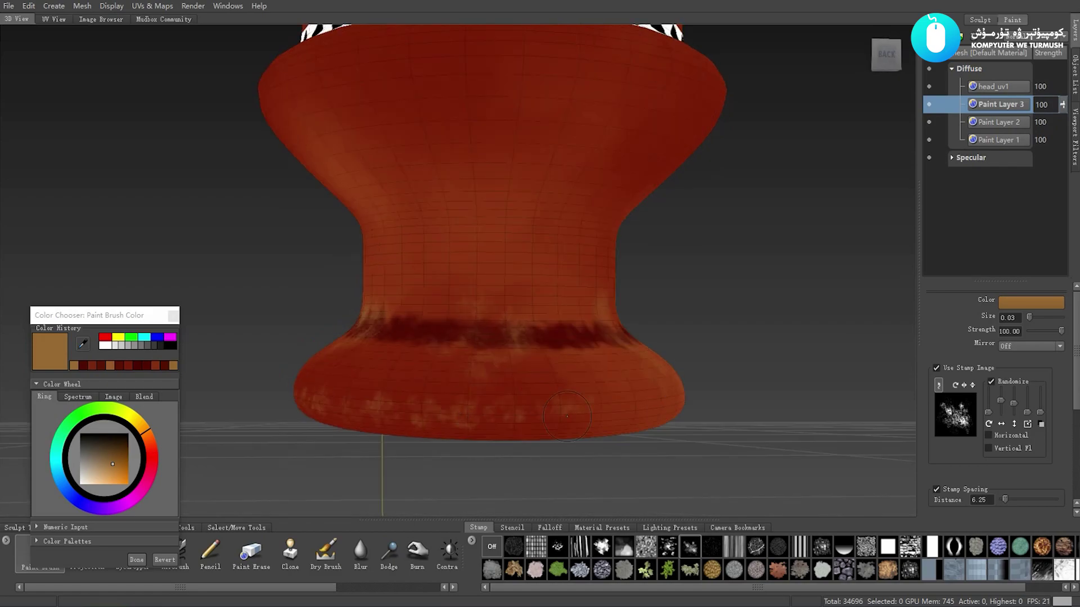
left_click_drag(577, 405, 473, 400, "alt")
mouse_move(561, 375)
left_mouse_down("alt")
mouse_move(538, 383)
mouse_move(590, 375)
mouse_move(427, 413)
mouse_move(452, 397)
left_mouse_up("alt")
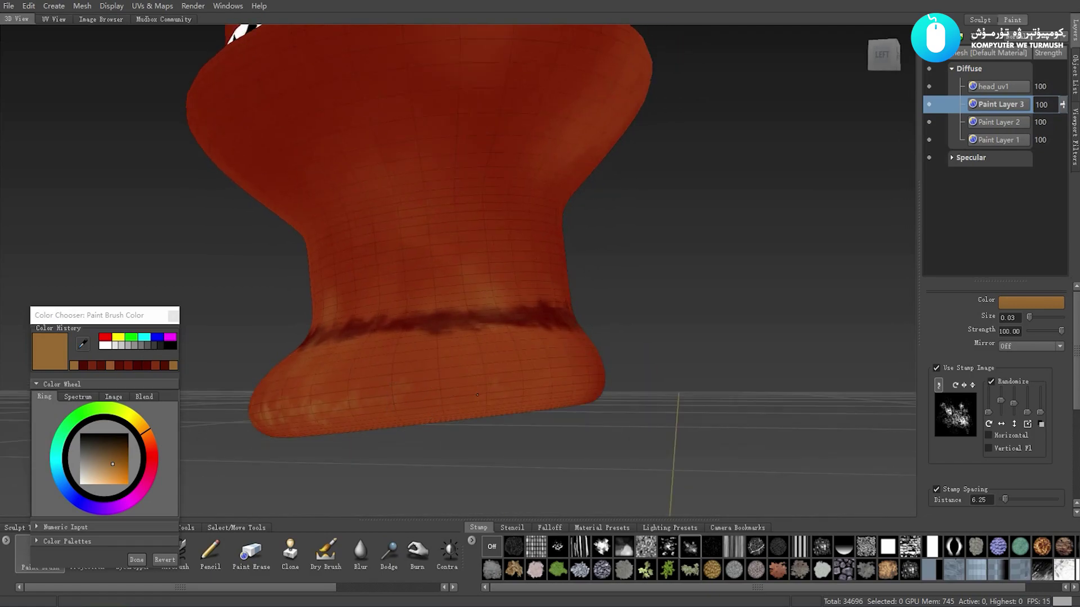
mouse_move(517, 387)
left_mouse_down("alt")
mouse_move(434, 381)
mouse_move(419, 366)
left_mouse_up("alt")
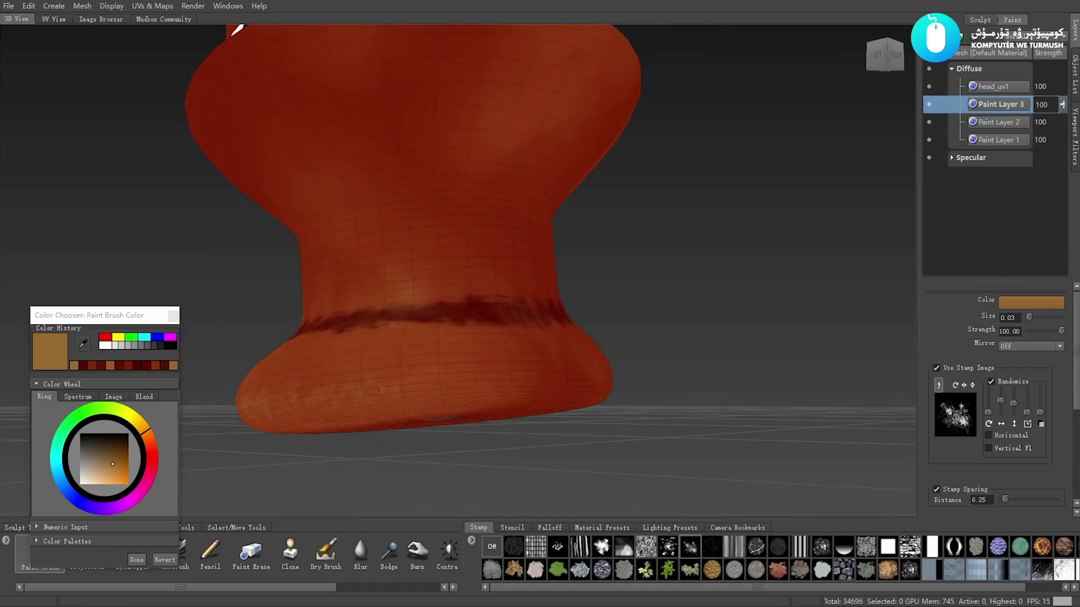
left_click_drag(498, 380, 444, 388, "alt")
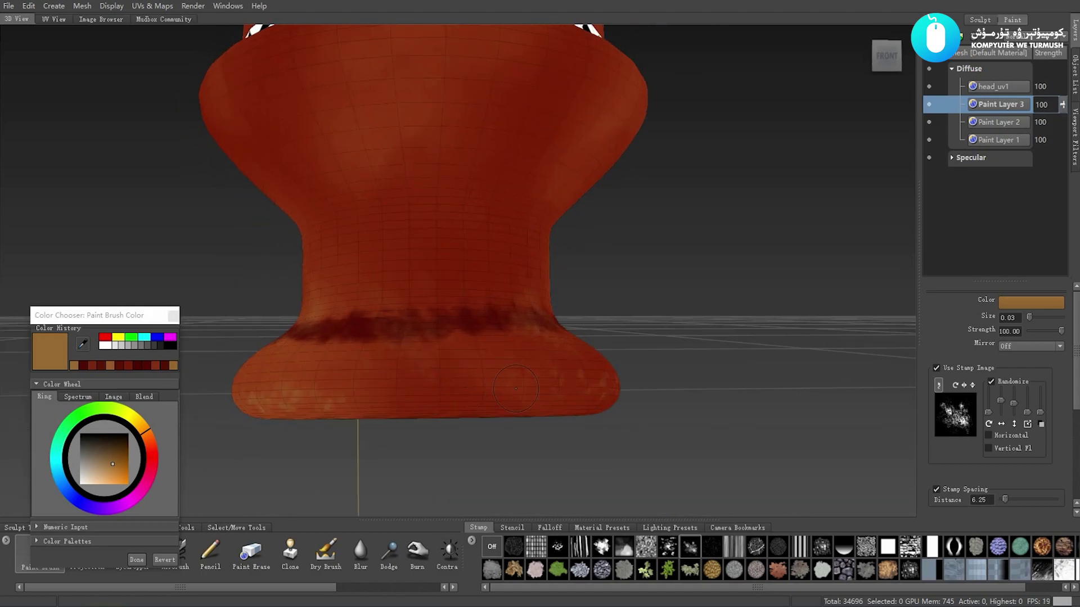
left_click_drag(516, 388, 483, 381, "alt")
mouse_move(378, 411)
left_mouse_down()
mouse_move(478, 400)
mouse_move(399, 406)
left_mouse_up()
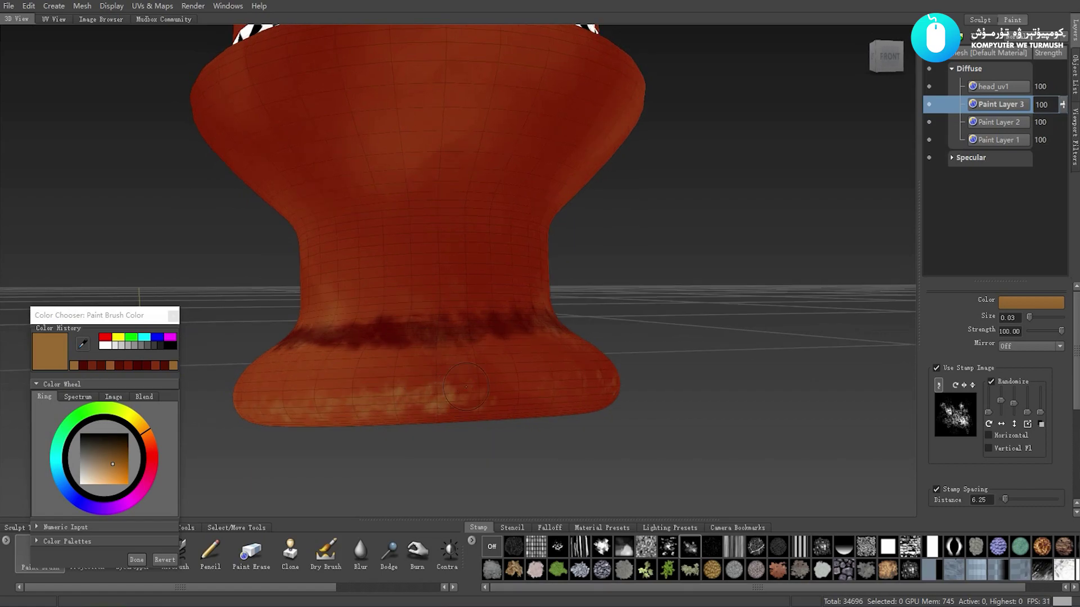
mouse_move(466, 387)
left_mouse_down("alt")
mouse_move(547, 394)
mouse_move(563, 388)
mouse_move(556, 378)
left_mouse_up("alt")
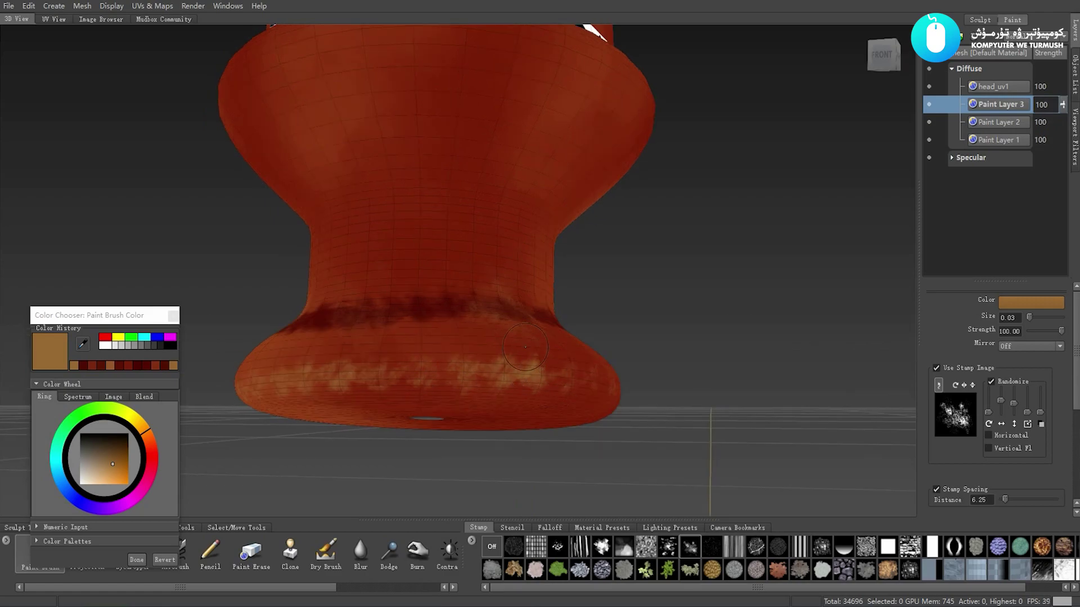
mouse_move(466, 370)
left_mouse_down("alt")
mouse_move(489, 364)
mouse_move(506, 401)
mouse_move(483, 374)
mouse_move(555, 388)
mouse_move(527, 395)
left_mouse_up("alt")
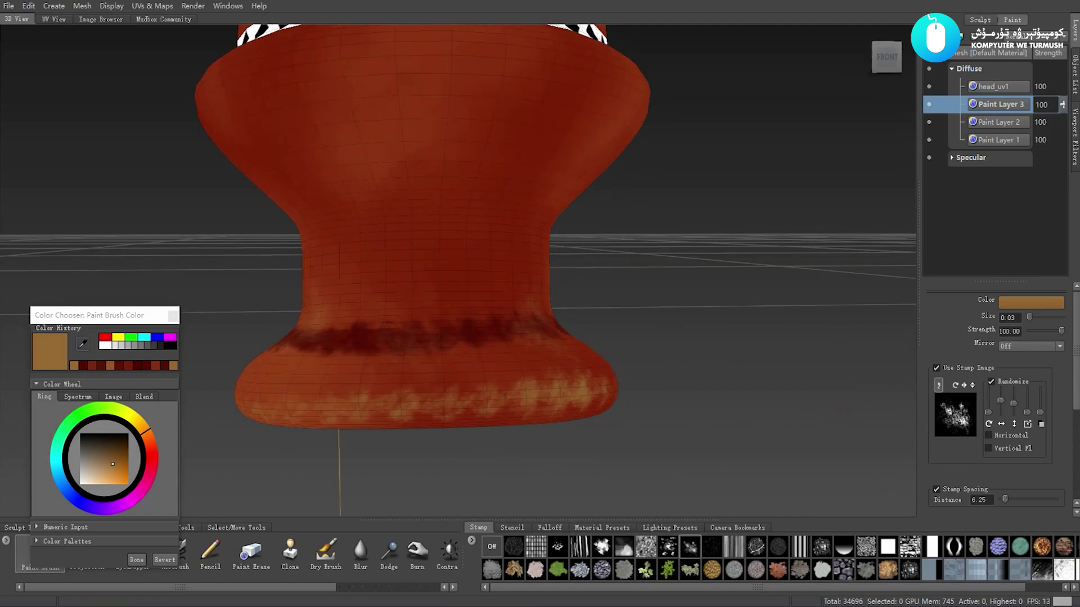
left_click_drag(412, 402, 497, 385, "alt")
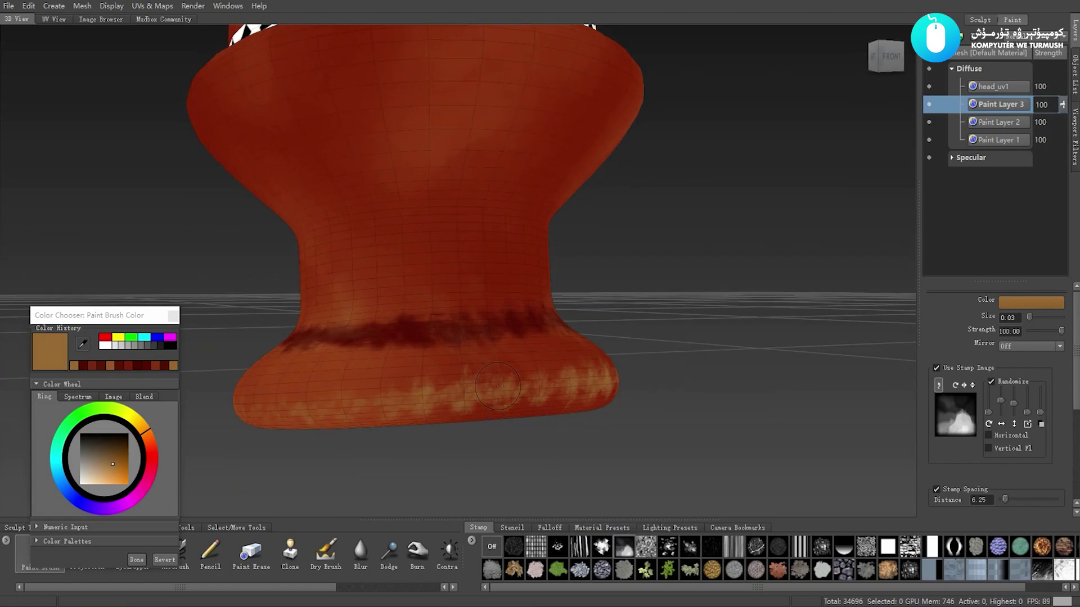
- Dab pale tan wear patches just below the dark red band on several sides of the flared base
mouse_move(416, 401)
left_mouse_down("alt")
mouse_move(477, 365)
mouse_move(497, 400)
mouse_move(483, 382)
mouse_move(529, 386)
mouse_move(527, 363)
mouse_move(394, 356)
mouse_move(496, 351)
mouse_move(460, 353)
left_mouse_up("alt")
mouse_move(356, 358)
left_mouse_down("alt")
mouse_move(444, 327)
mouse_move(415, 359)
left_mouse_up("alt")
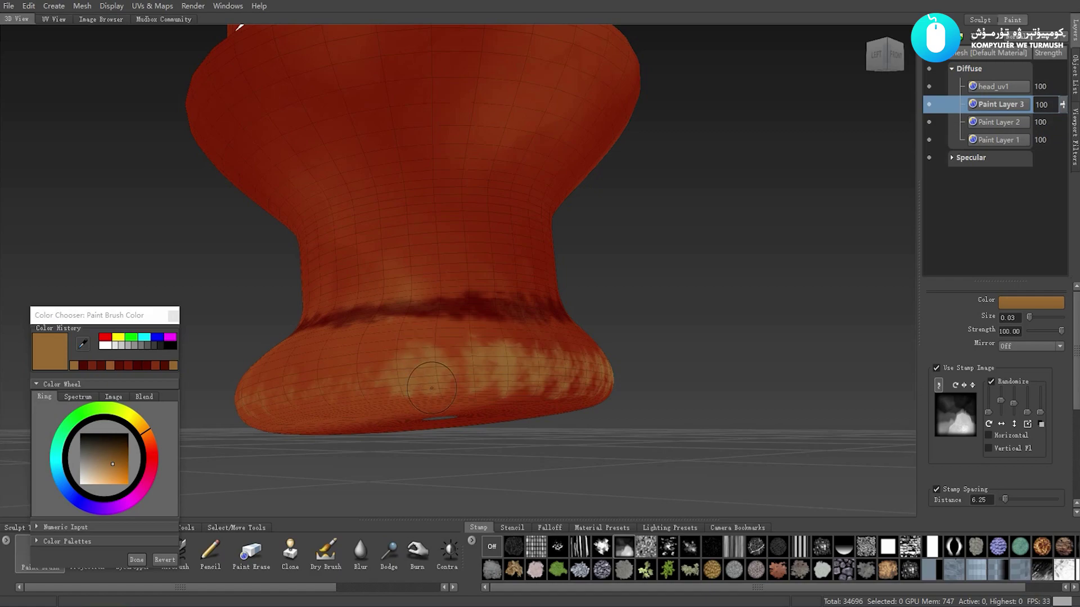
left_click_drag(432, 388, 401, 299, "alt")
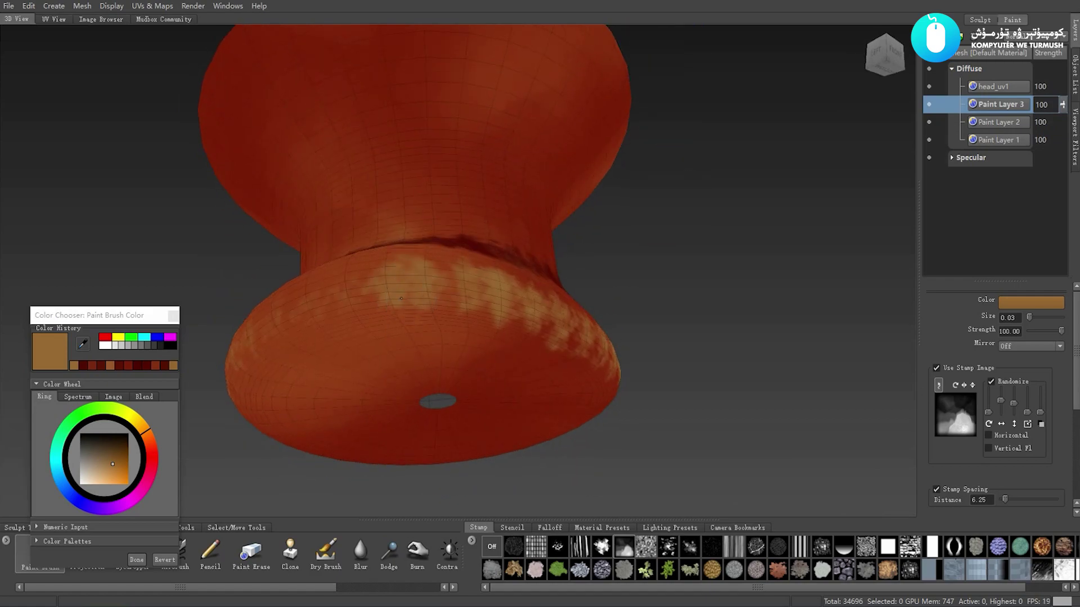
mouse_move(401, 298)
left_mouse_down("alt")
mouse_move(467, 354)
mouse_move(477, 320)
mouse_move(466, 332)
mouse_move(509, 343)
left_mouse_up("alt")
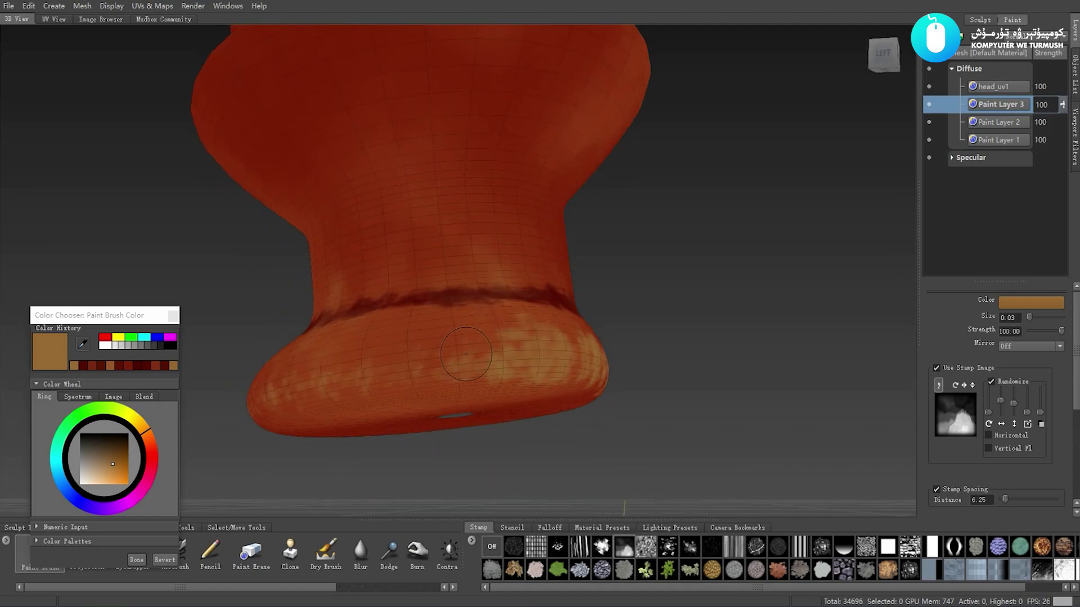
mouse_move(411, 373)
left_mouse_down("alt")
mouse_move(496, 366)
mouse_move(497, 348)
mouse_move(485, 401)
left_mouse_up("alt")
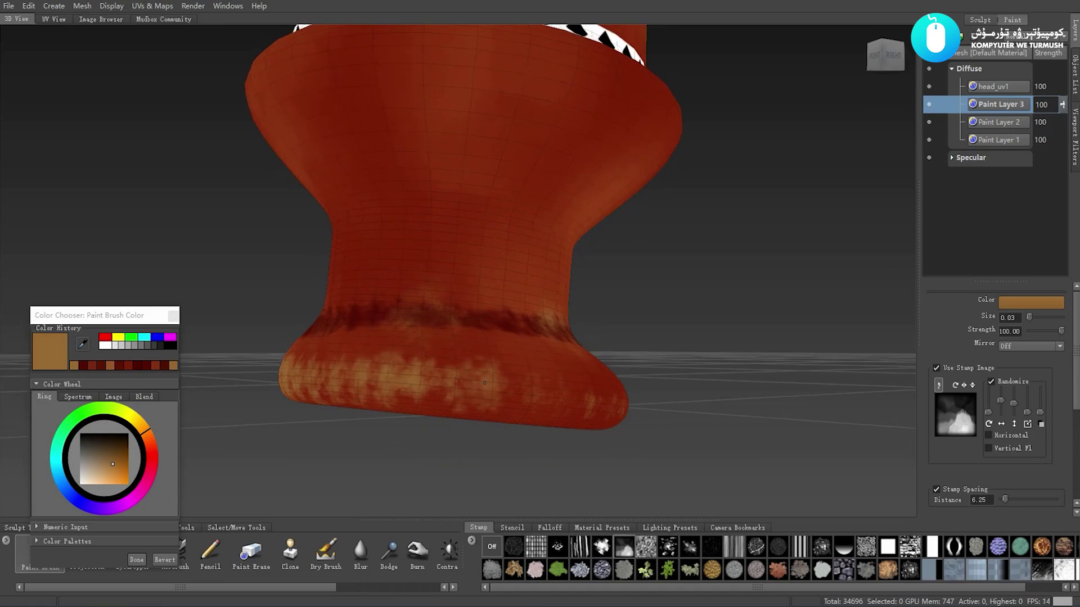
mouse_move(475, 346)
left_mouse_down("alt")
mouse_move(521, 321)
mouse_move(502, 441)
left_mouse_up("alt")
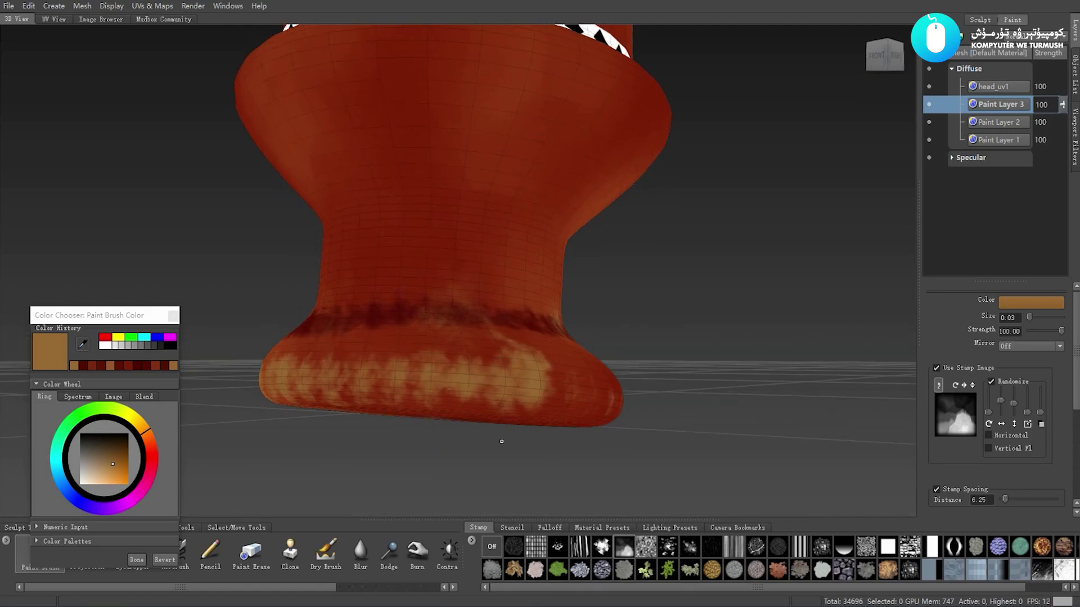
- Turn the brush stamp off and paint tan wear around the base from low angles
left_click(492, 541)
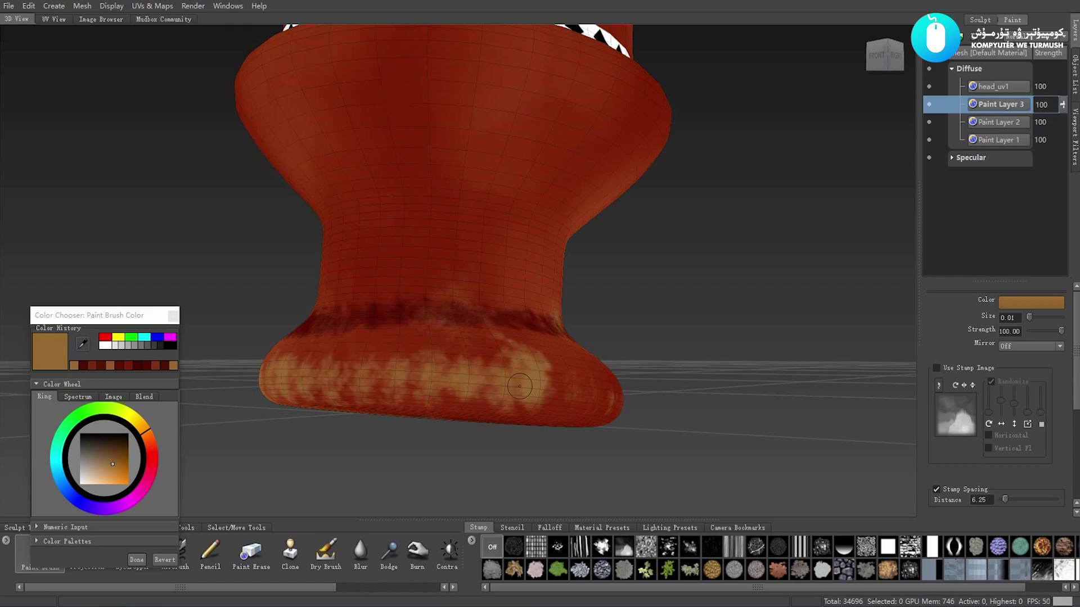
mouse_move(544, 379)
left_mouse_down("alt")
mouse_move(520, 337)
mouse_move(493, 388)
left_mouse_up("alt")
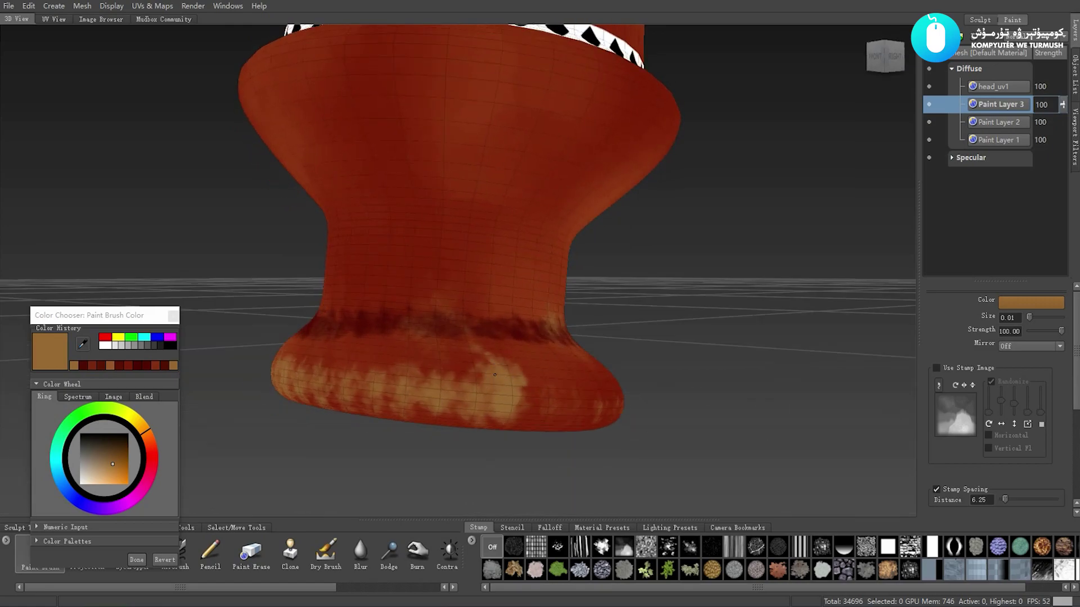
left_click_drag(484, 401, 482, 354, "alt")
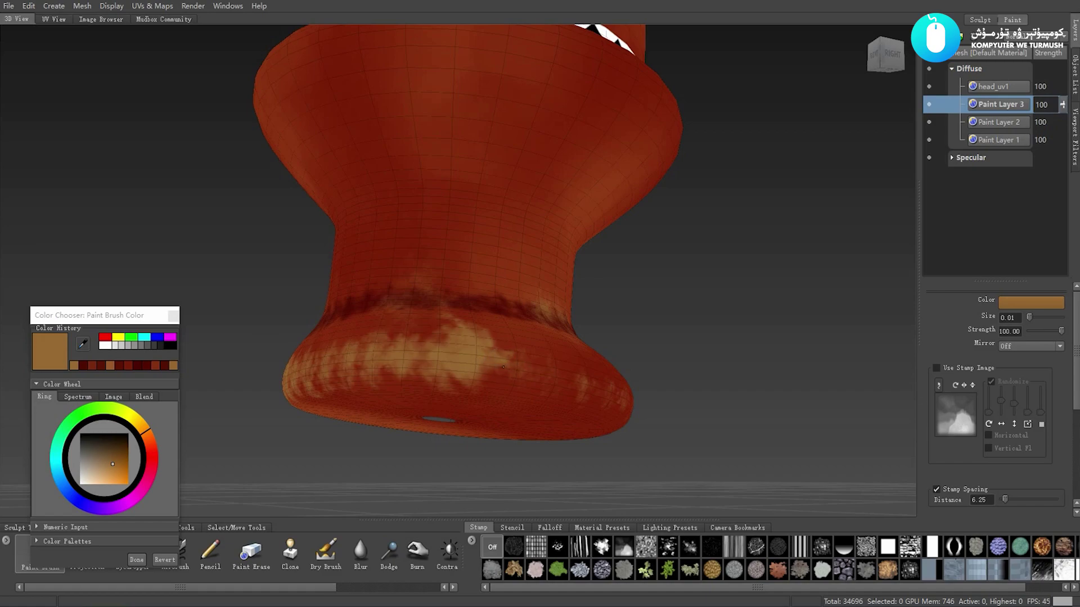
left_click_drag(522, 357, 417, 346, "alt")
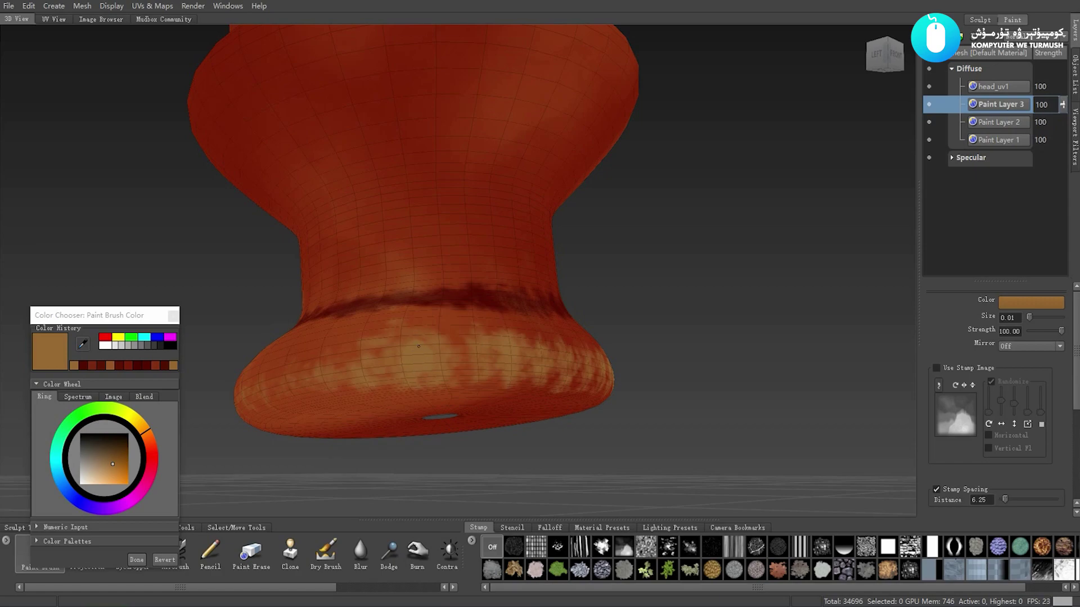
left_click_drag(482, 371, 439, 366, "alt")
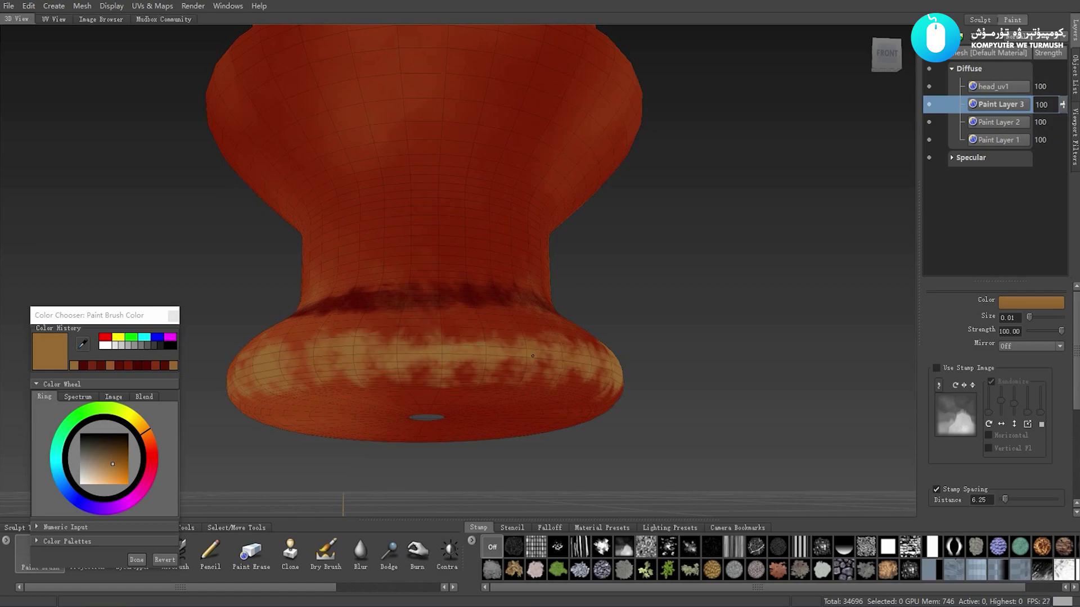
left_click_drag(528, 351, 414, 369, "alt")
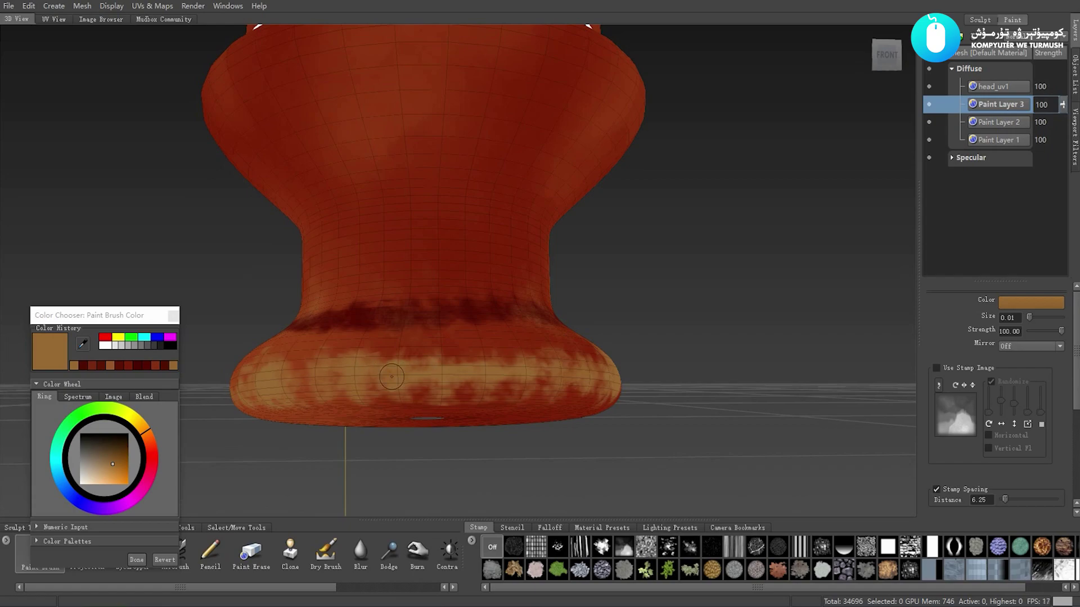
left_click_drag(494, 371, 462, 366, "alt")
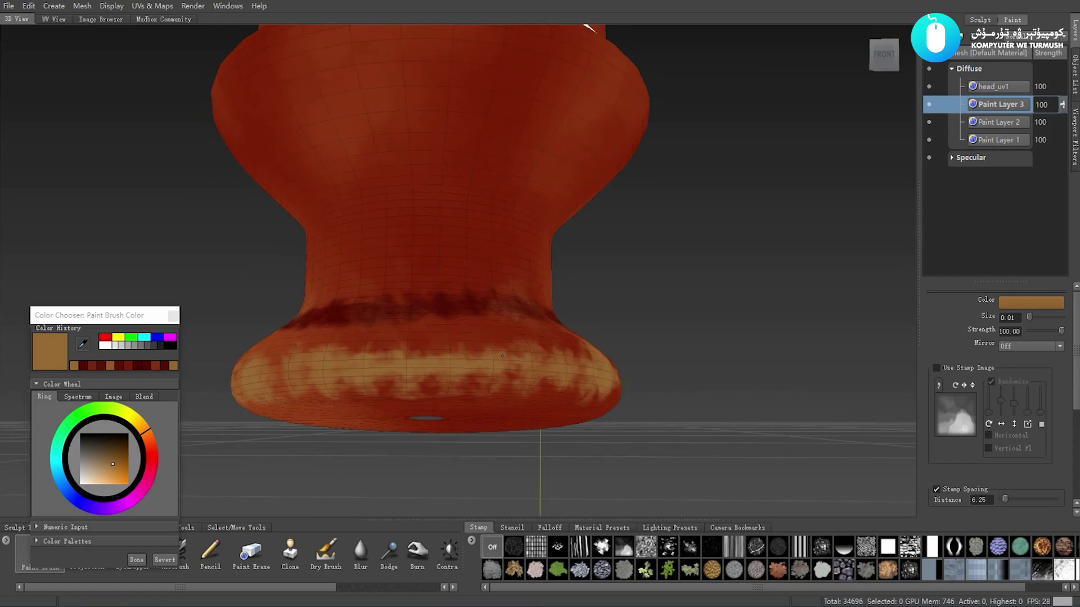
mouse_move(506, 371)
left_mouse_down("alt")
mouse_move(489, 301)
mouse_move(419, 379)
left_mouse_up("alt")
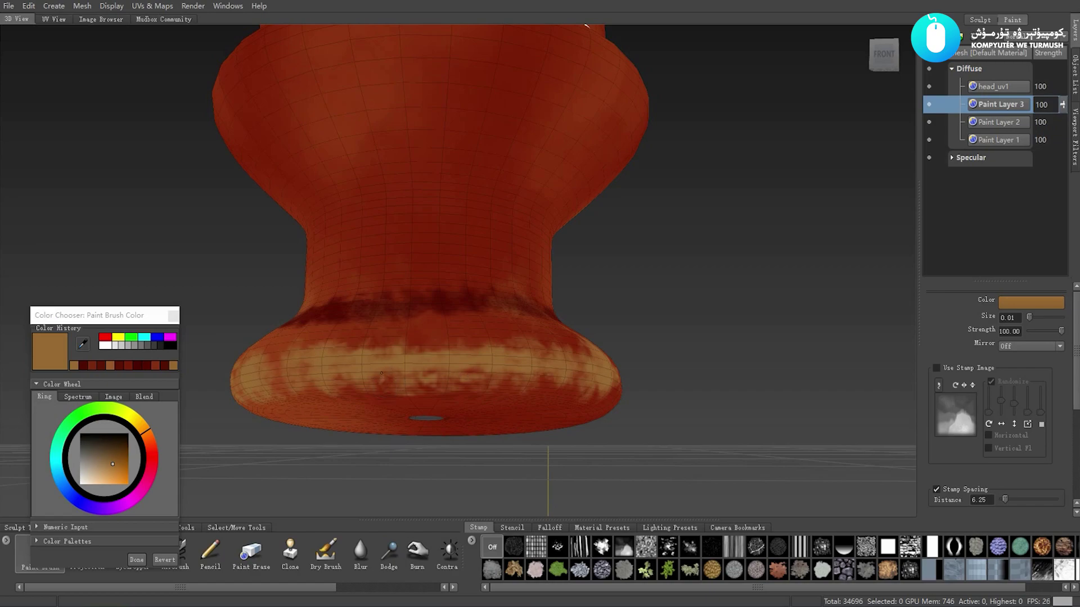
left_click_drag(381, 373, 469, 380, "alt")
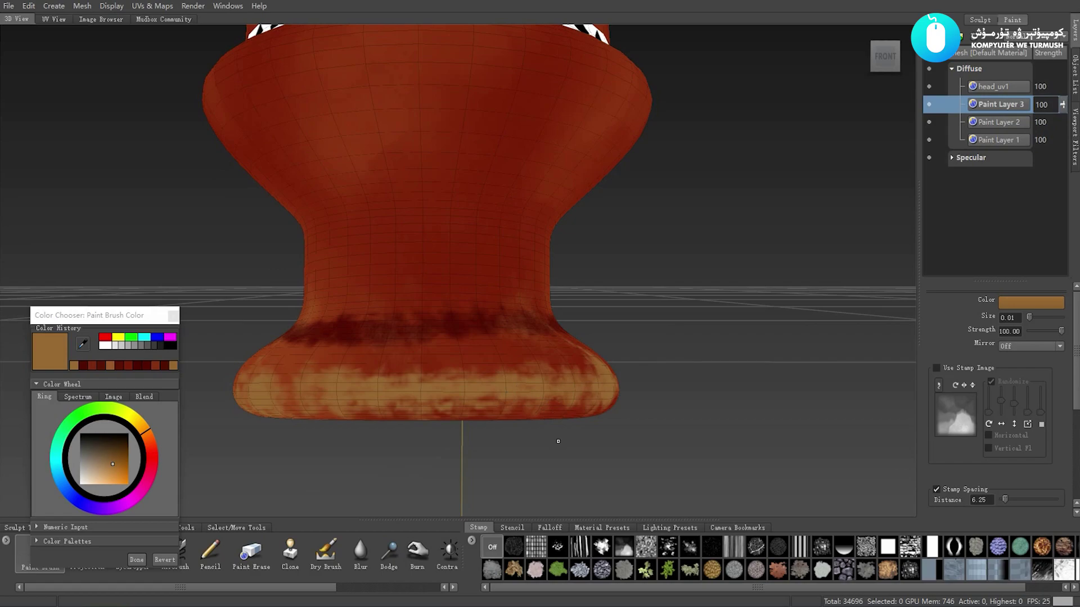
- Frame the body close-up on the sound hole beside the chevron stripe
right_click_drag(804, 321, 790, 303)
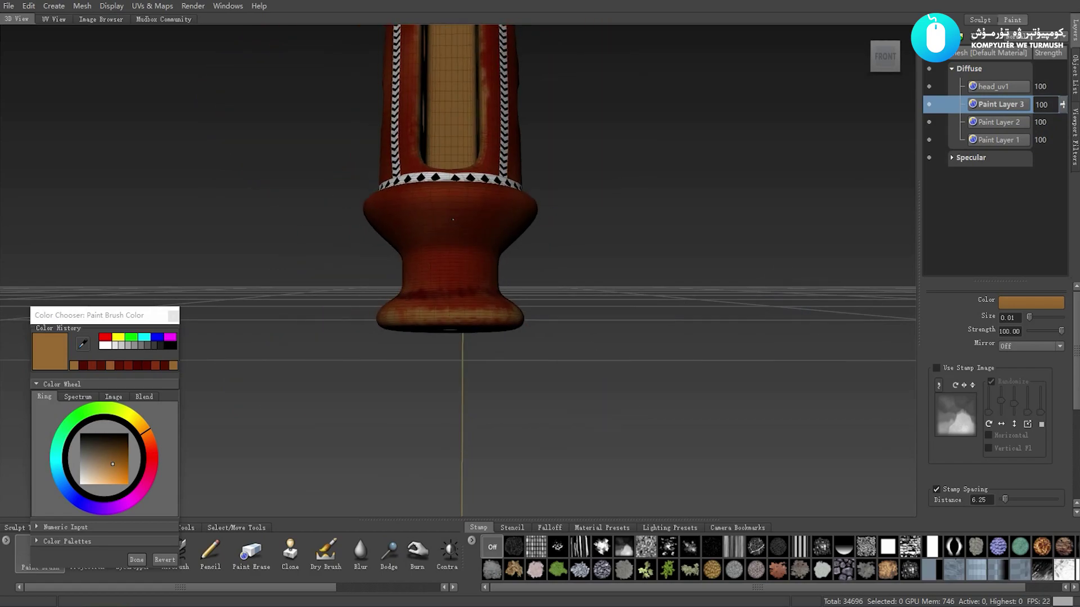
right_click_drag(419, 264, 466, 309, "alt")
mouse_move(466, 309)
left_mouse_down("alt")
mouse_move(521, 356)
mouse_move(495, 326)
left_mouse_up("alt")
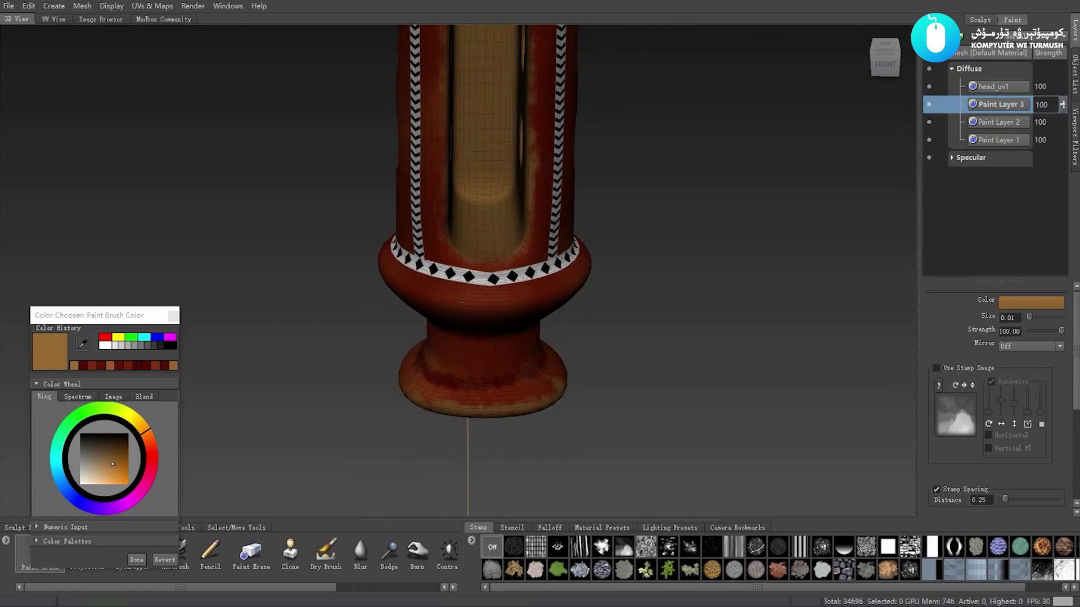
right_click_drag(495, 326, 449, 282, "alt")
left_click_drag(450, 281, 428, 264, "alt")
right_click_drag(427, 264, 415, 250, "alt")
left_click_drag(415, 250, 528, 279, "alt")
right_click_drag(528, 279, 562, 288, "alt")
mouse_move(562, 287)
left_mouse_down("alt")
mouse_move(619, 276)
mouse_move(584, 265)
left_mouse_up("alt")
right_click_drag(585, 265, 580, 257, "alt")
left_click_drag(580, 257, 596, 270, "alt")
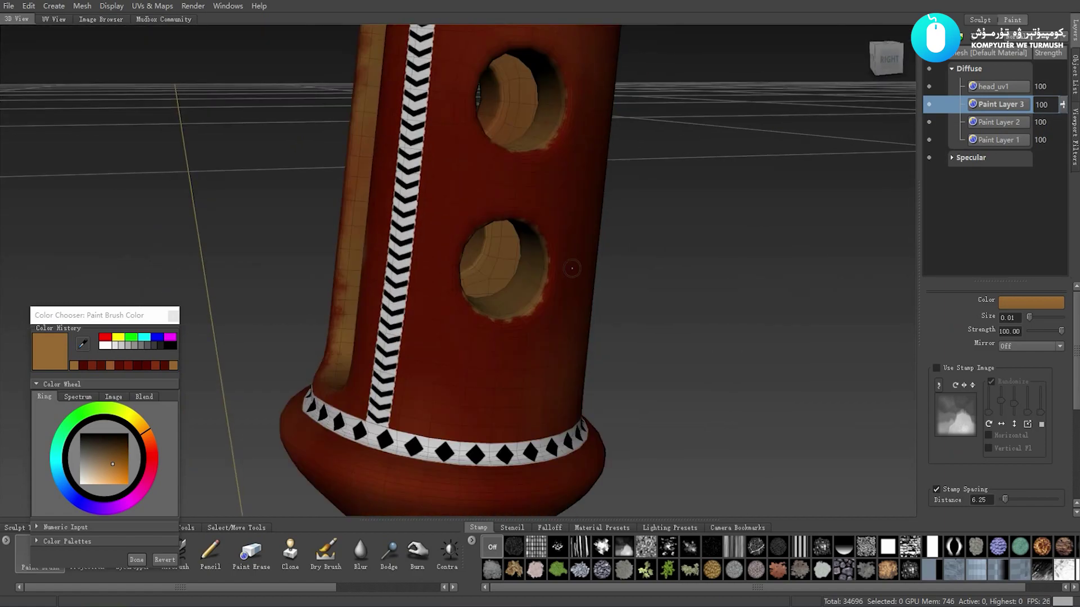
right_click_drag(596, 270, 632, 300, "alt")
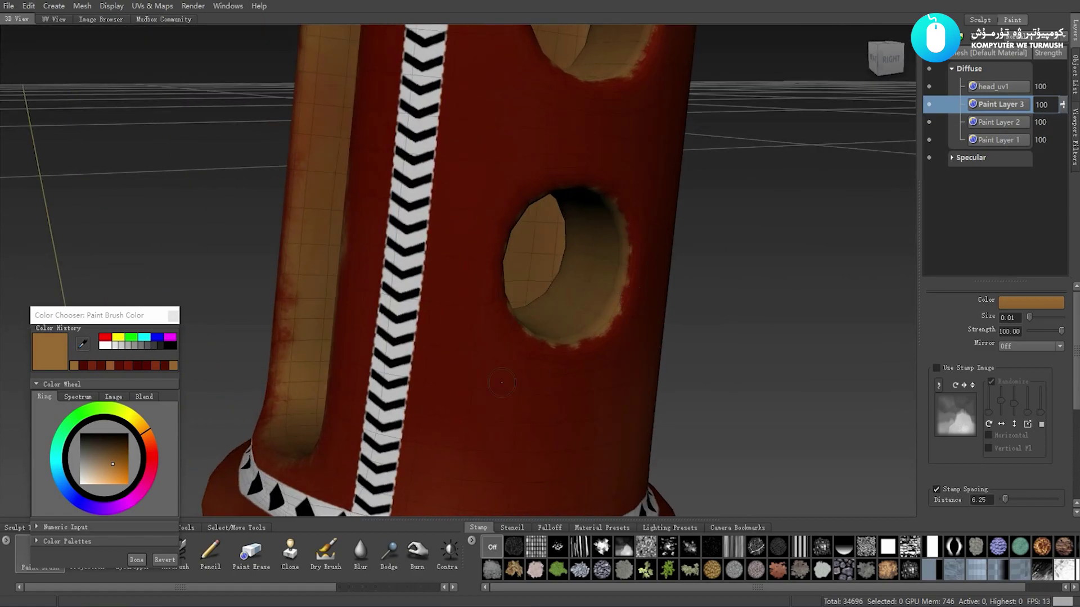
left_click_drag(588, 331, 570, 358, "alt")
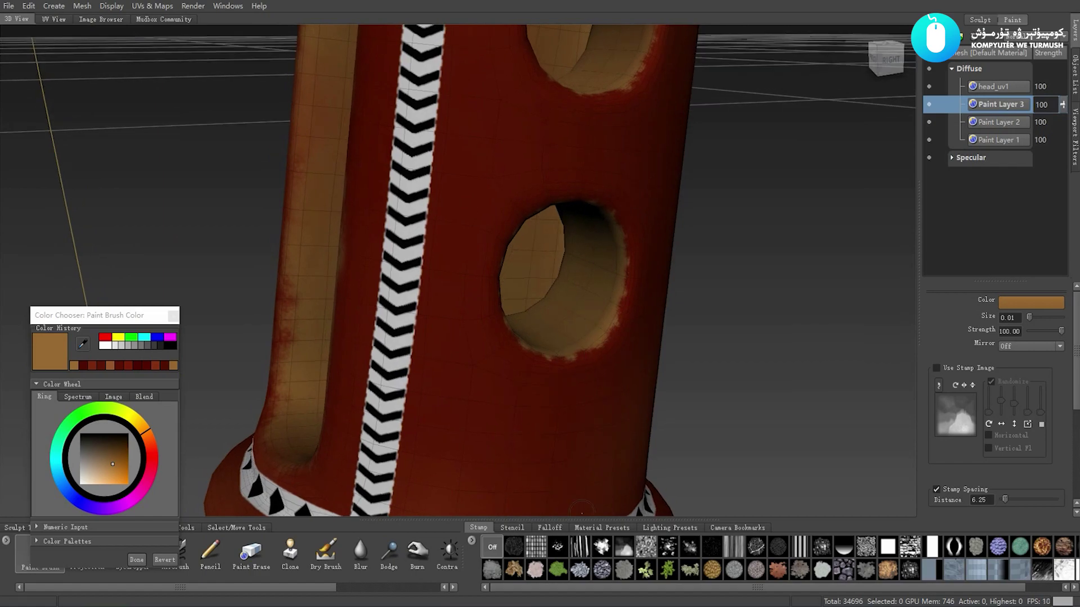
- Pick the splatter stamp and zoom in close on the sound hole's rim
left_click(681, 539)
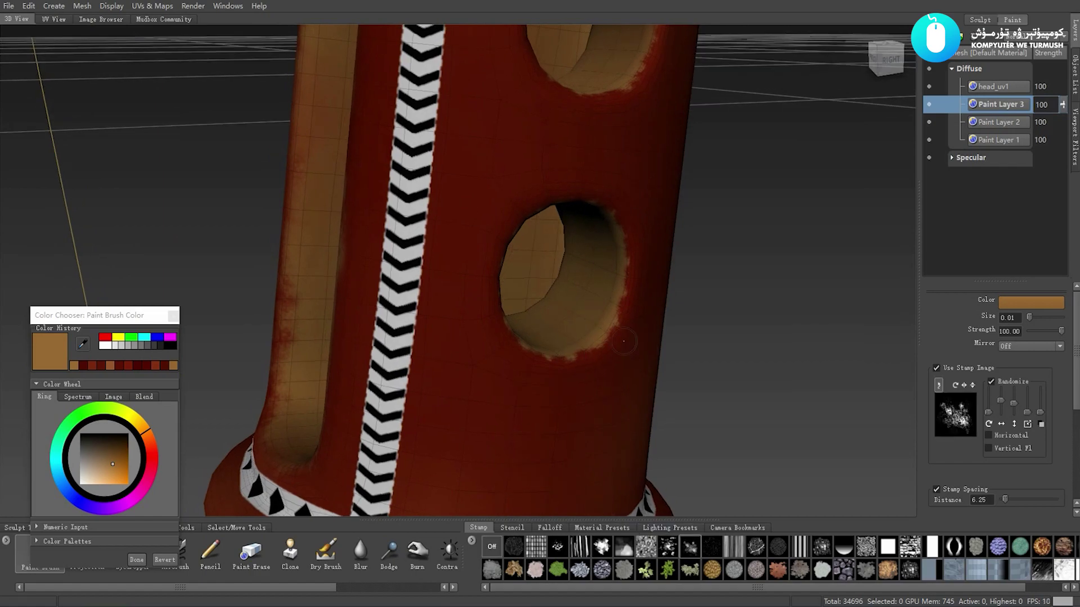
left_click_drag(623, 341, 601, 333, "alt")
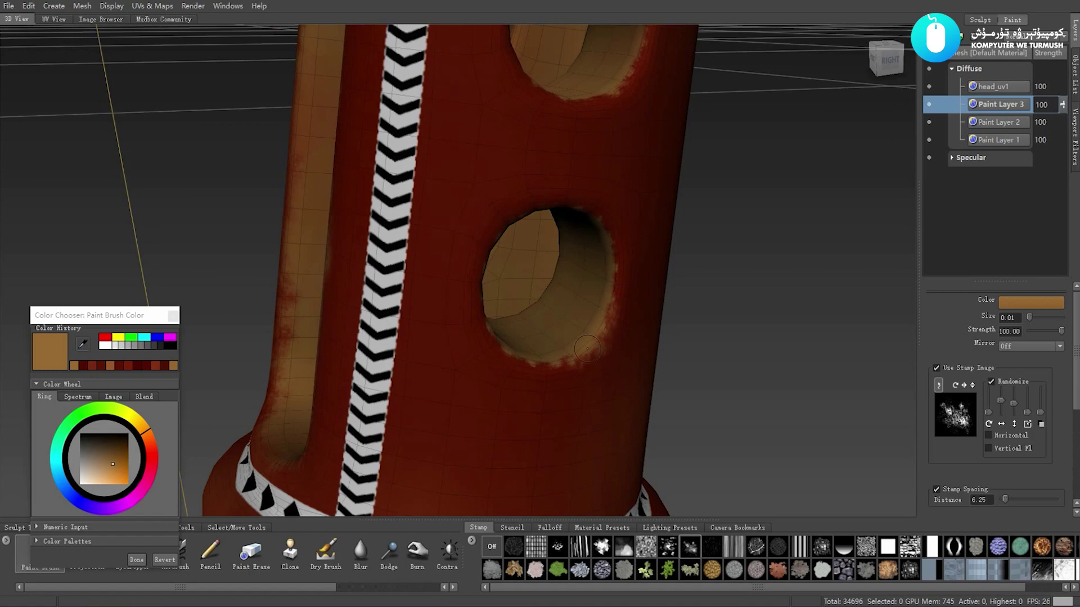
right_click_drag(587, 348, 588, 407, "alt")
left_click_drag(589, 408, 585, 401, "alt")
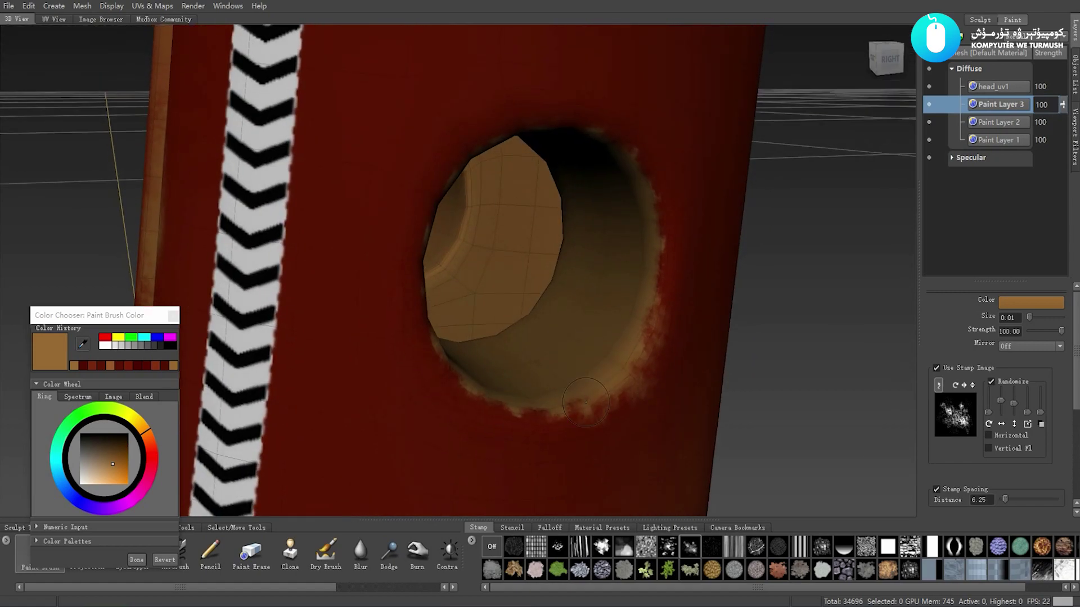
mouse_move(620, 309)
left_mouse_down("alt")
mouse_move(649, 330)
mouse_move(666, 275)
mouse_move(661, 244)
mouse_move(556, 438)
mouse_move(593, 422)
mouse_move(525, 445)
mouse_move(503, 440)
mouse_move(565, 428)
left_mouse_up("alt")
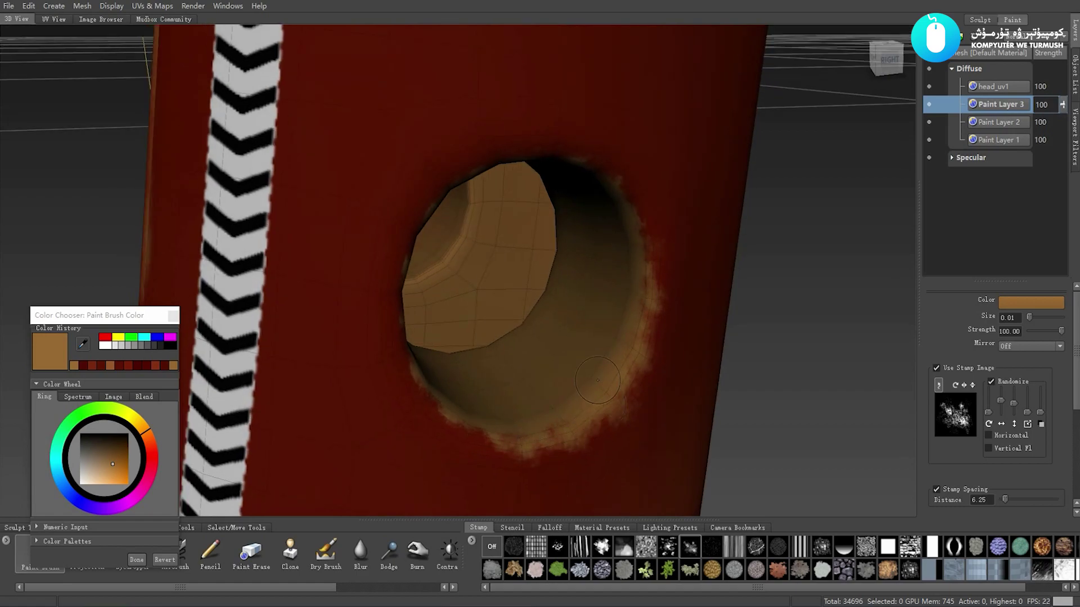
mouse_move(589, 394)
left_mouse_down("alt")
mouse_move(565, 410)
mouse_move(551, 400)
mouse_move(596, 360)
left_mouse_up("alt")
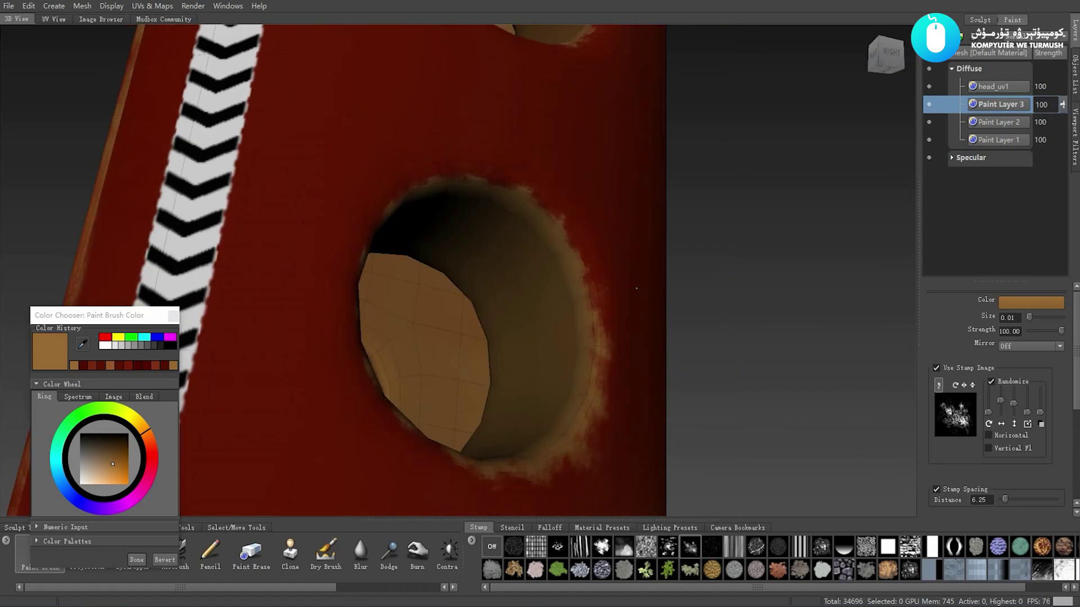
right_click_drag(596, 359, 669, 307, "alt")
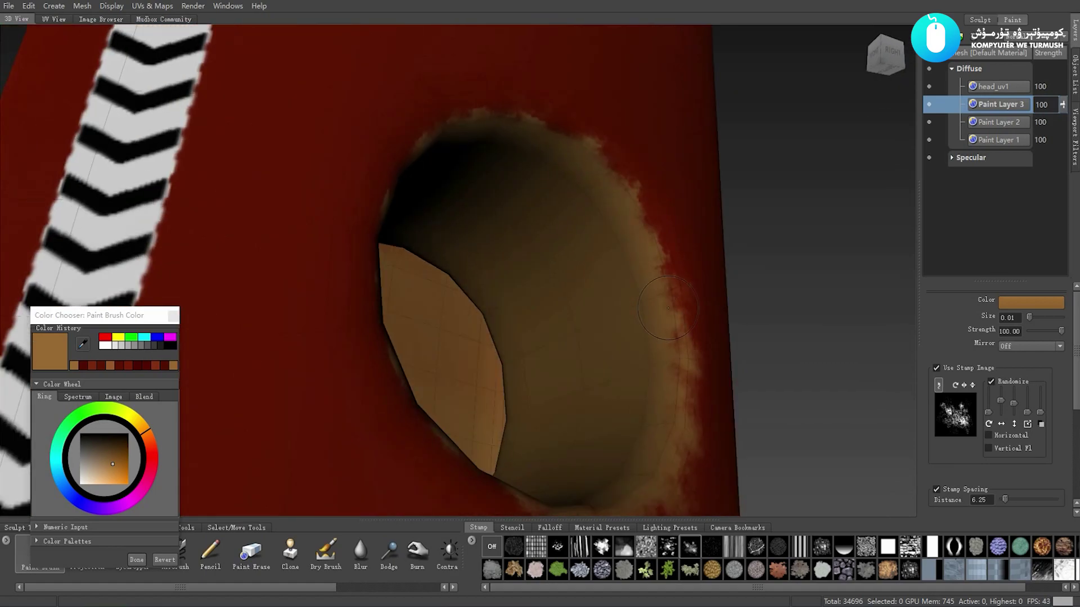
- Dab tan splatter around the hole's right, upper and left rims
mouse_move(675, 325)
left_mouse_down()
mouse_move(667, 234)
mouse_move(658, 247)
mouse_move(560, 207)
left_mouse_up()
mouse_move(509, 162)
left_mouse_down()
mouse_move(501, 133)
mouse_move(469, 143)
mouse_move(478, 113)
mouse_move(369, 79)
mouse_move(259, 115)
mouse_move(211, 170)
mouse_move(210, 223)
left_mouse_up()
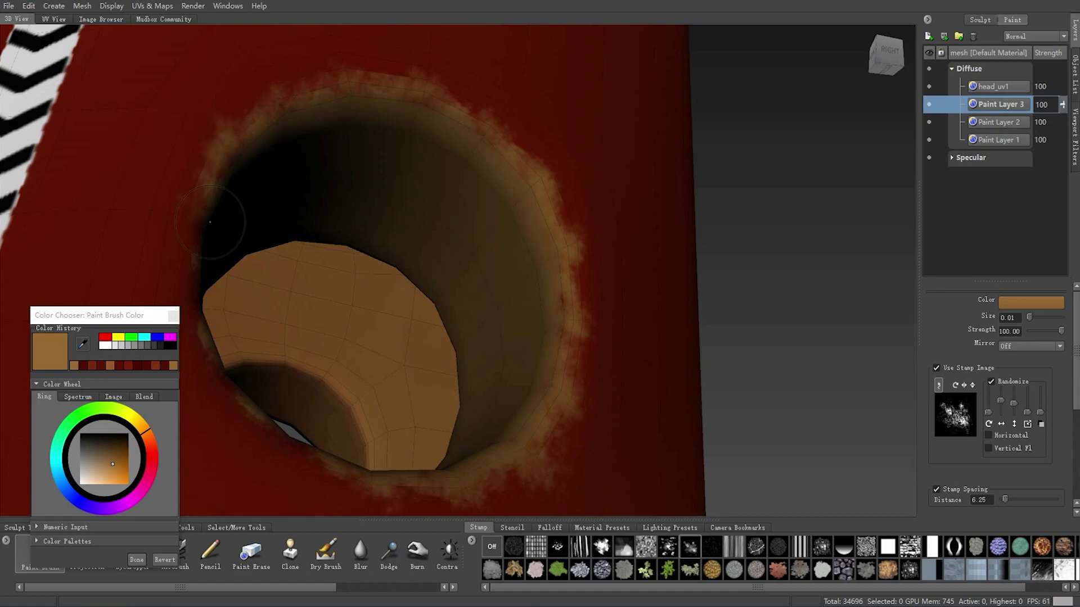
scroll(210, 223, "down", 5)
mouse_move(281, 225)
left_mouse_down("alt")
mouse_move(394, 219)
mouse_move(427, 247)
left_mouse_up("alt")
scroll(458, 221, "up", 3)
scroll(416, 259, "up", 3)
scroll(413, 264, "up", 2)
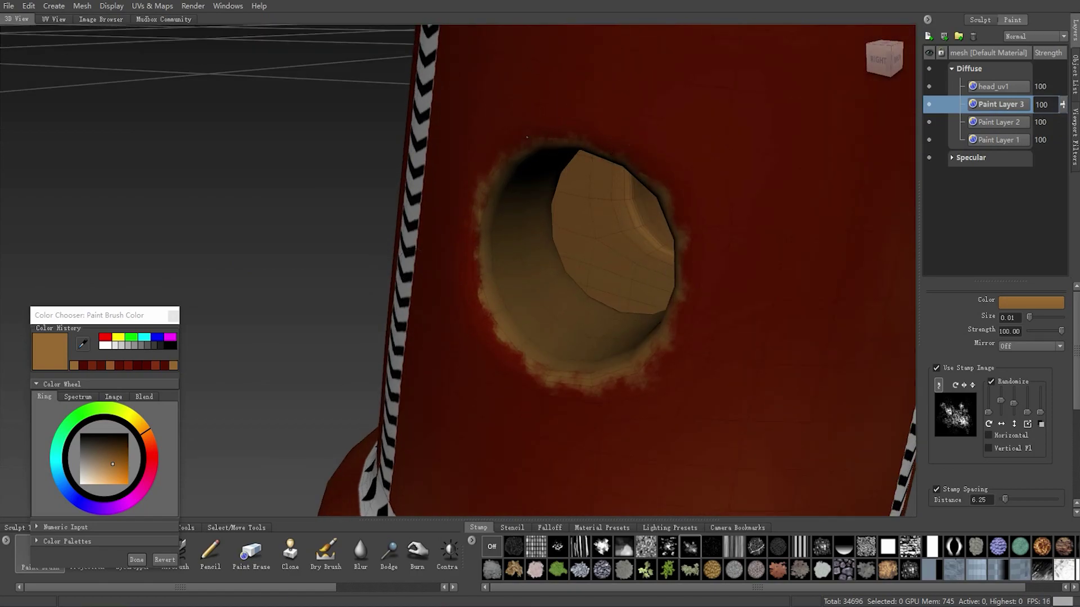
left_click_drag(529, 138, 499, 150)
mouse_move(474, 258)
left_mouse_down()
mouse_move(493, 332)
mouse_move(514, 348)
left_mouse_up()
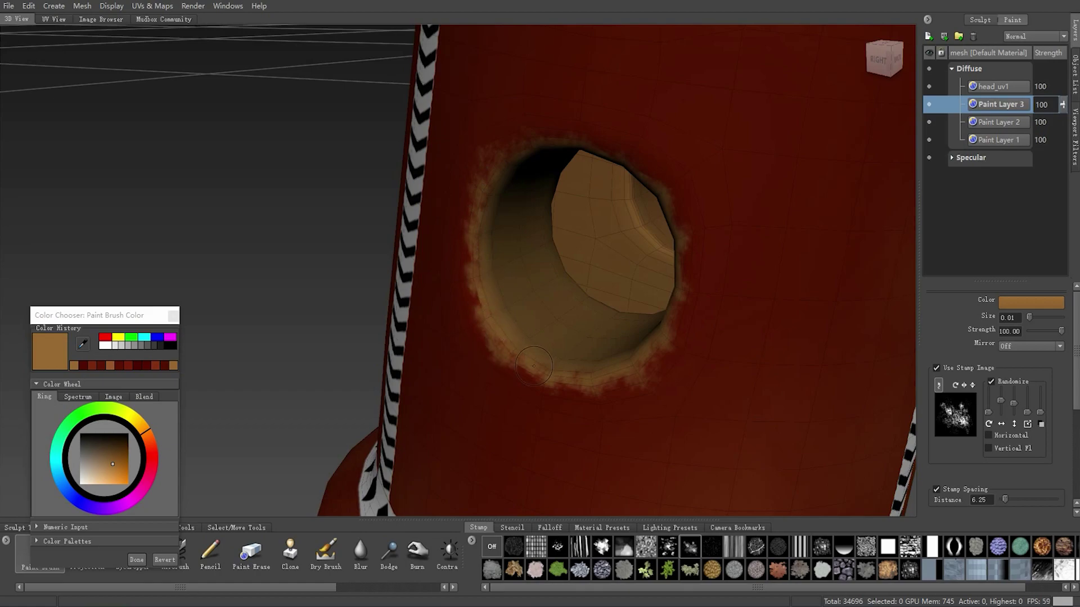
- Orbit out to view both holes, the knob and the base
left_click_drag(617, 368, 763, 362, "alt")
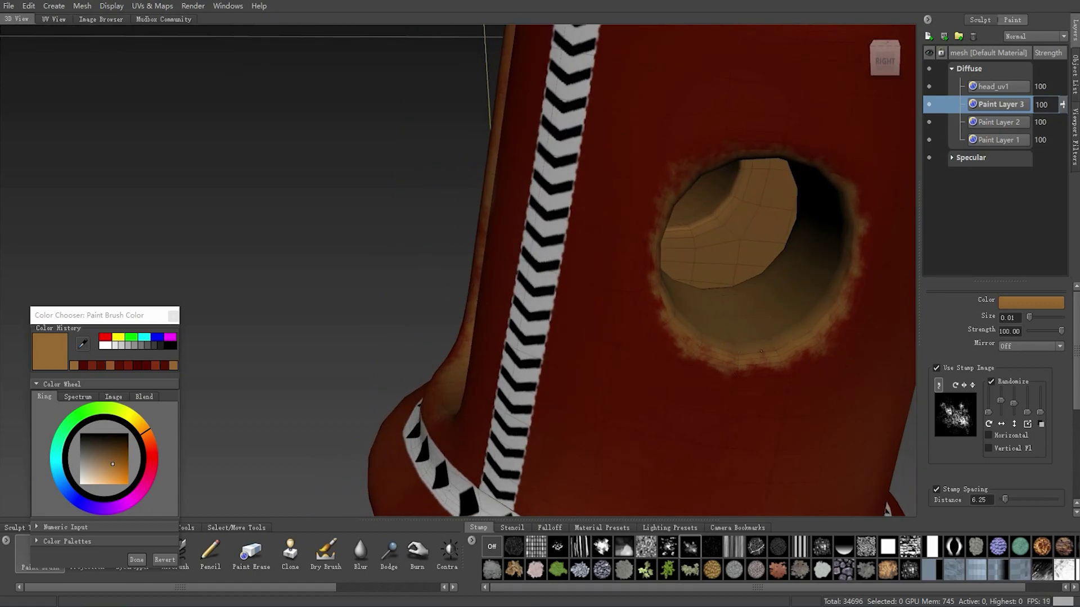
right_click_drag(749, 338, 563, 255, "alt")
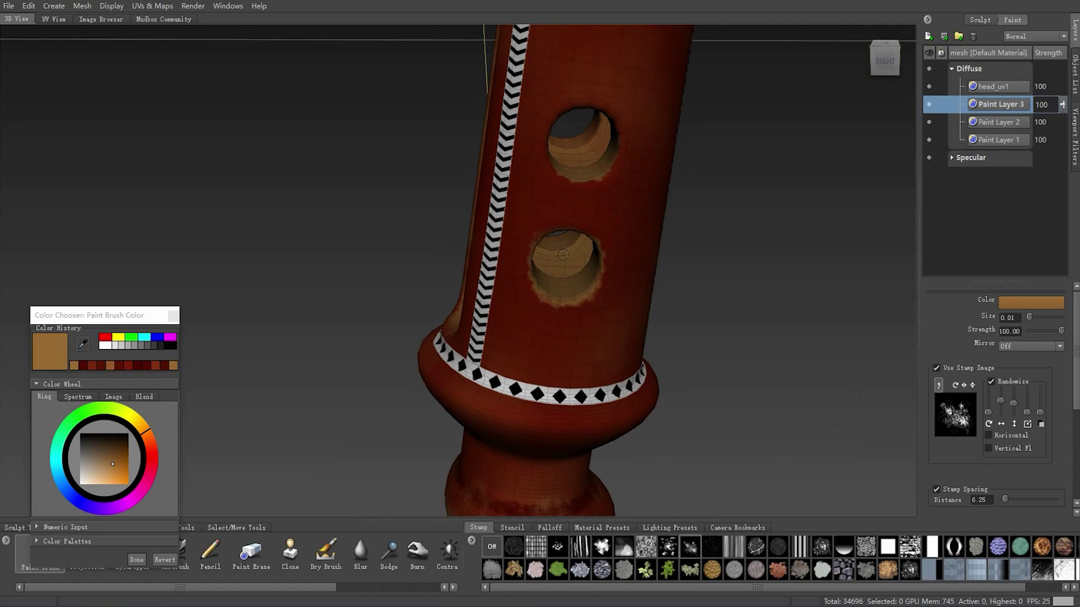
mouse_move(578, 248)
left_mouse_down("alt")
mouse_move(550, 286)
mouse_move(479, 283)
left_mouse_up("alt")
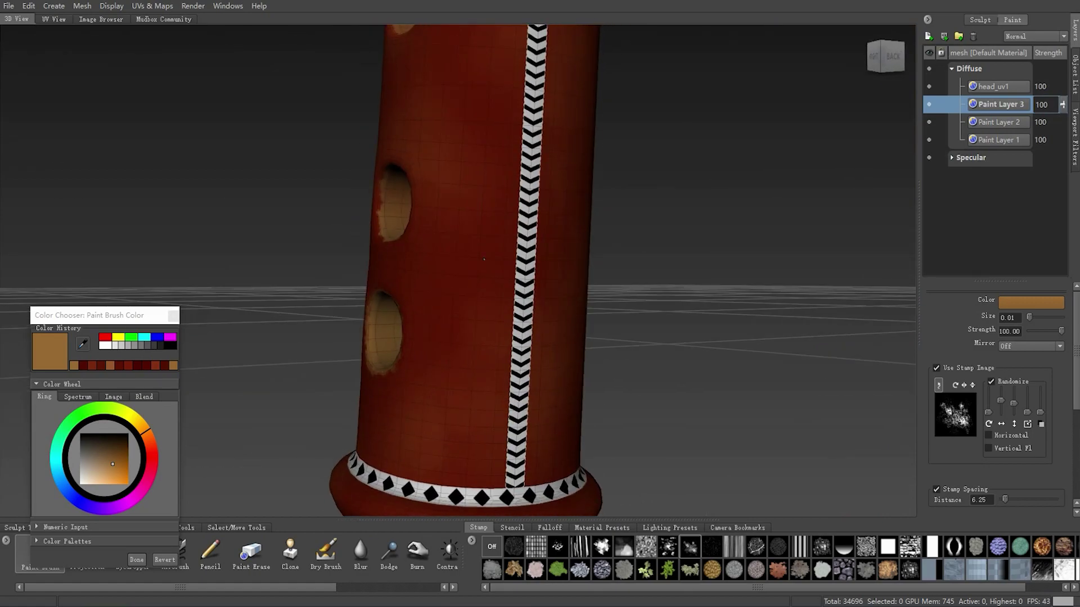
right_click_drag(484, 259, 427, 225, "alt")
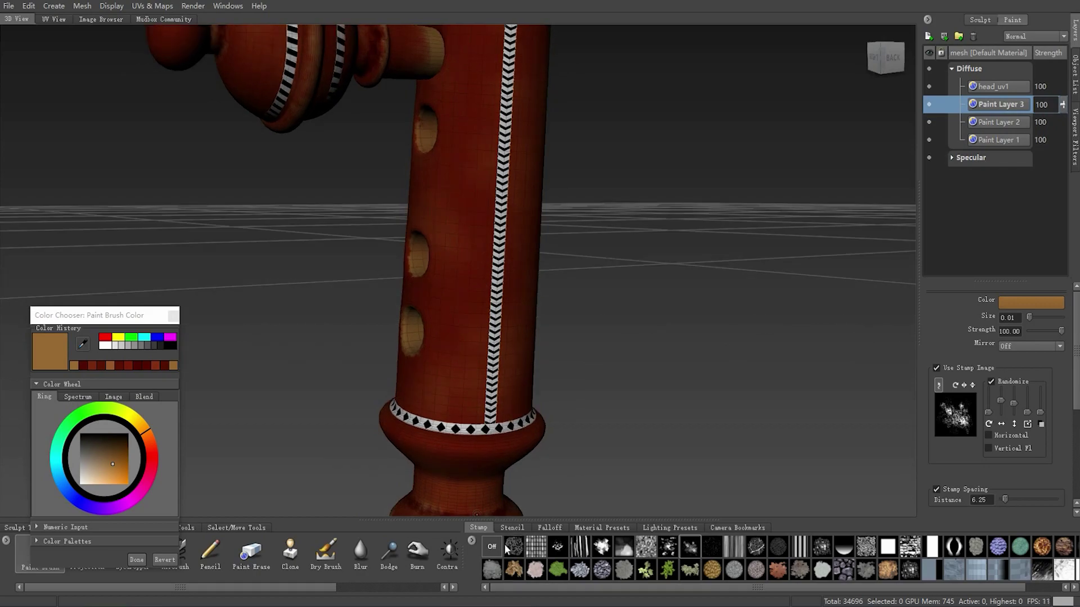
- Overlay the bw_streaksFull stencil and rotate it nearly vertical along the instrument body
left_click(512, 527)
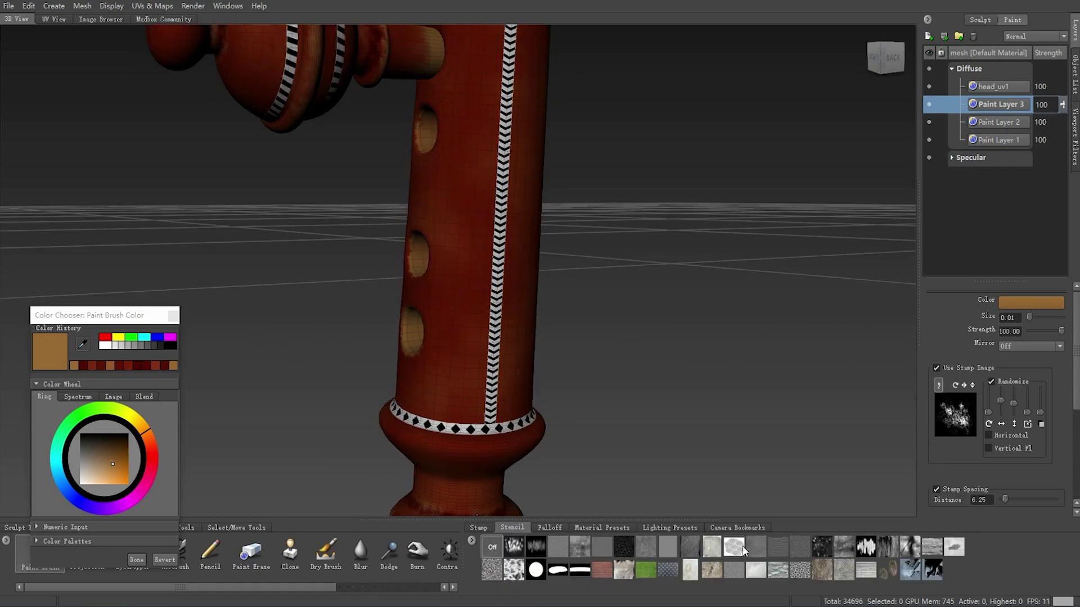
left_click(887, 549)
right_click_drag(685, 370, 565, 321, "alt")
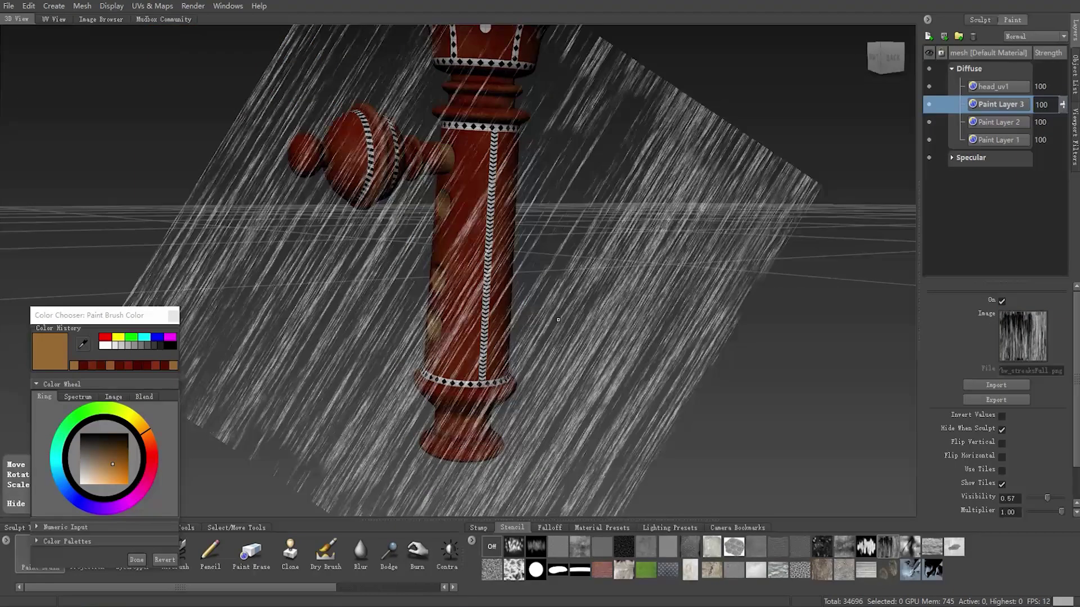
left_click_drag(563, 320, 477, 305)
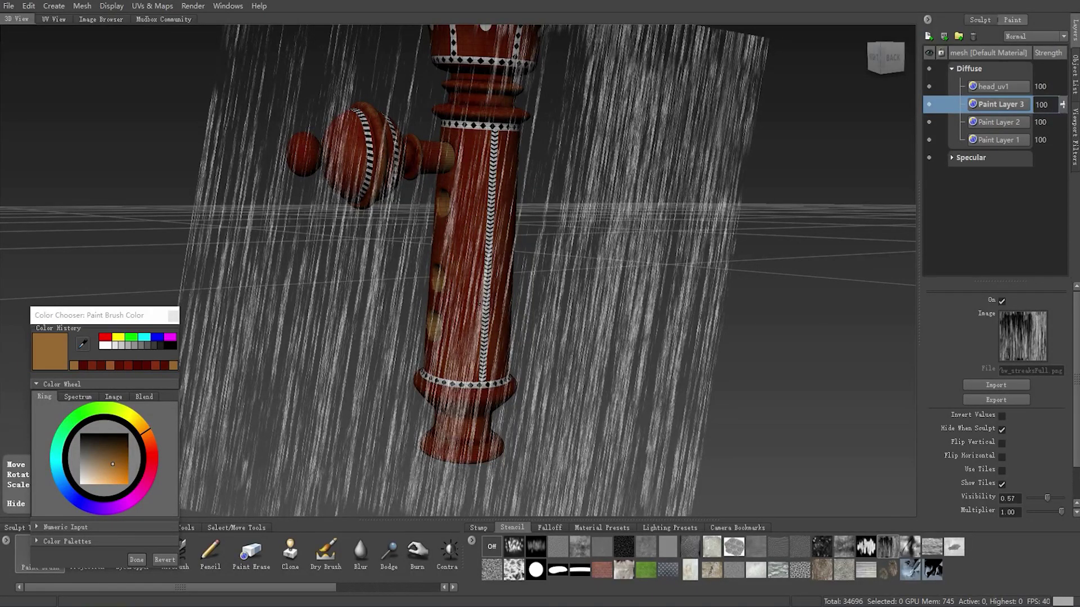
left_click_drag(479, 305, 521, 328, "alt")
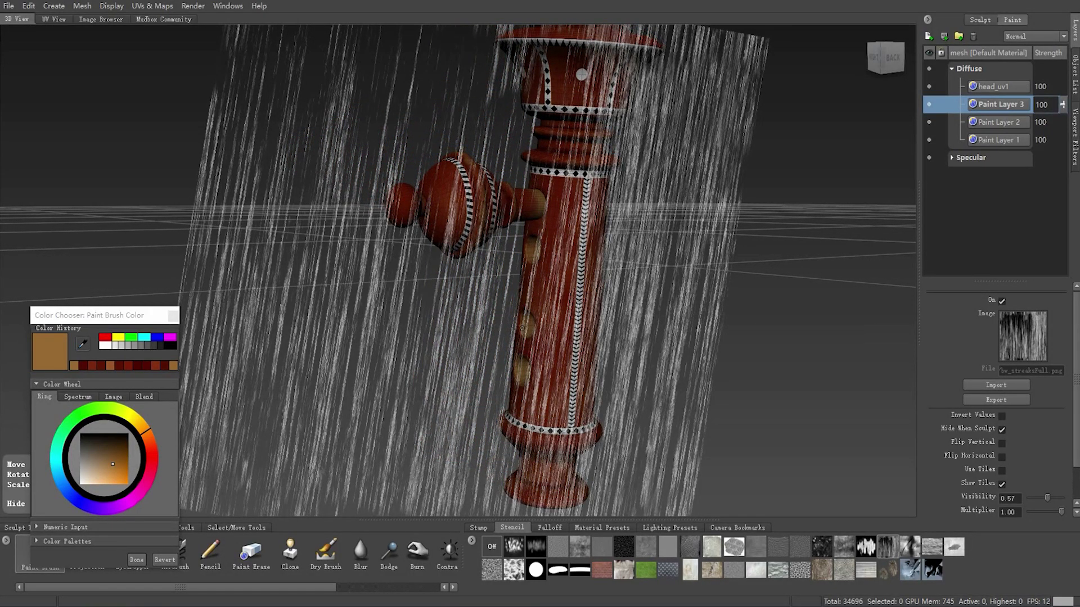
left_click(477, 528)
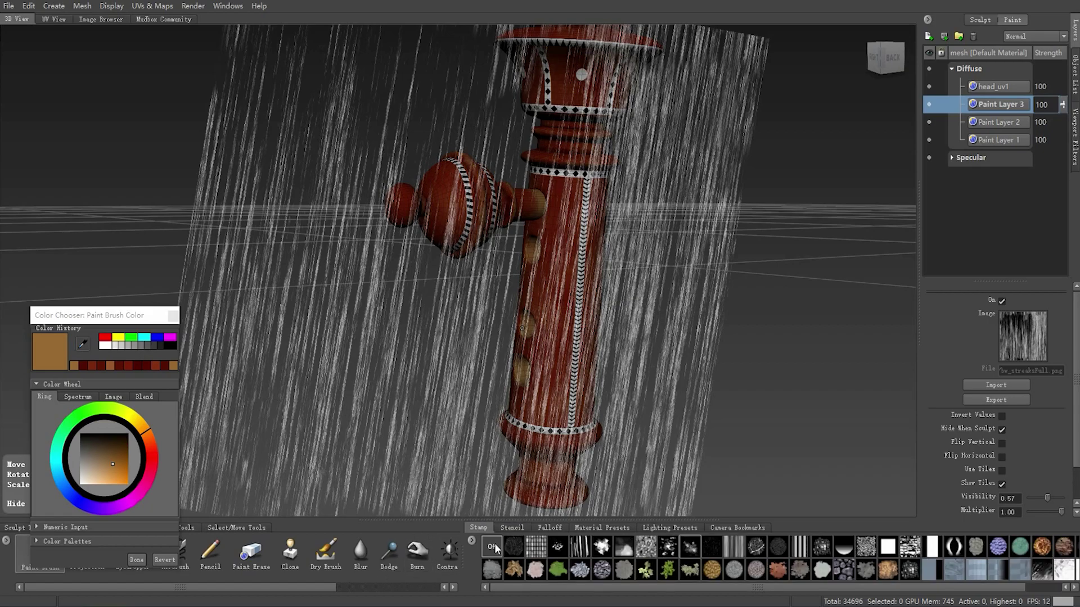
- Set a stampless dark red brush at size 0.36 and view the instrument from the back
left_click(493, 545)
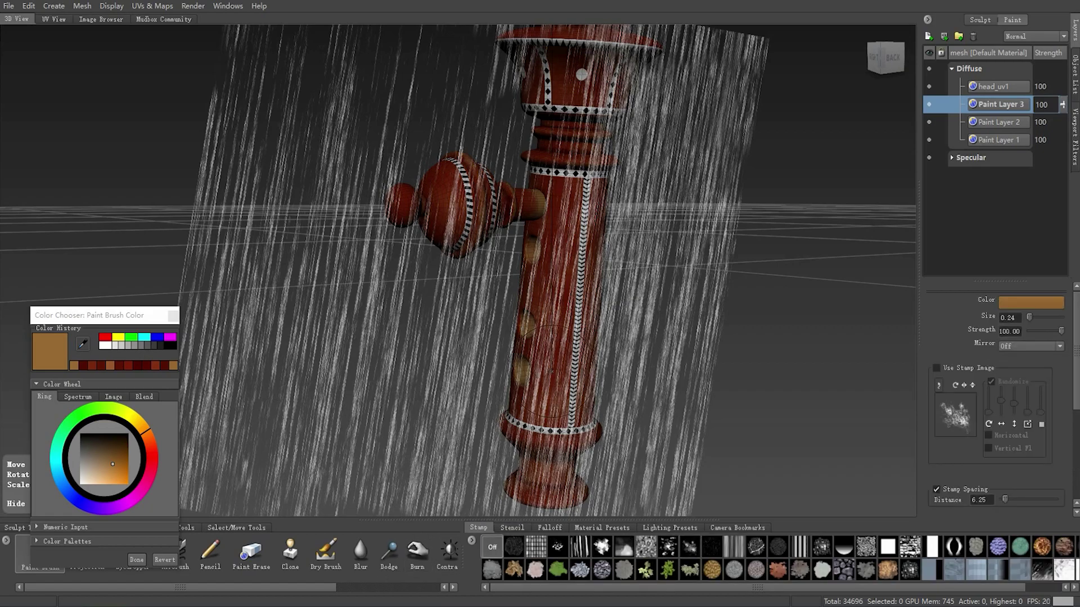
left_click_drag(550, 373, 630, 380)
left_click(1003, 307)
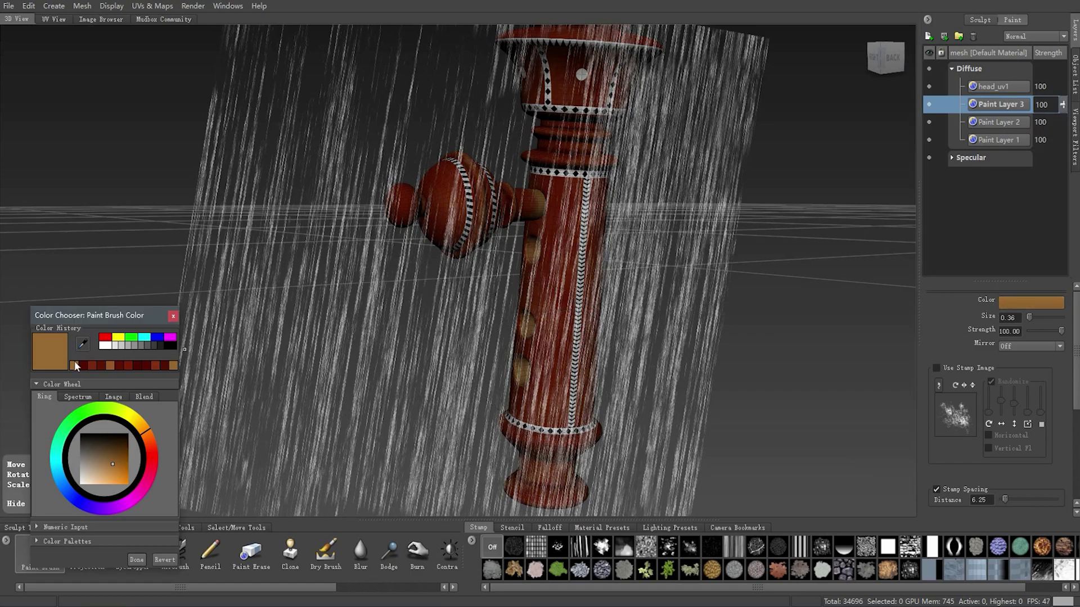
left_click(84, 364)
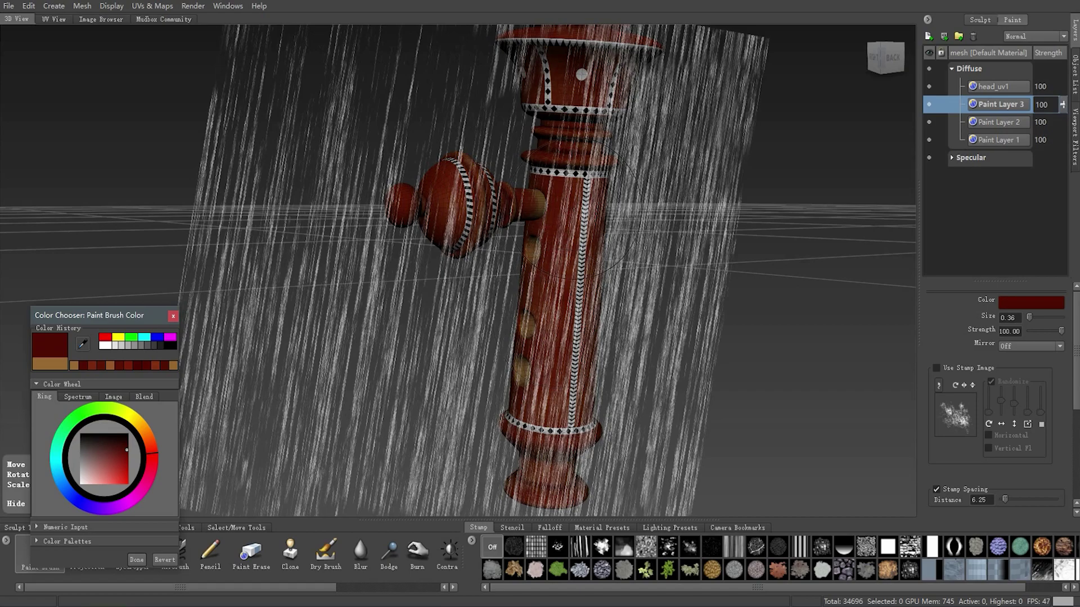
key("ctrl+z")
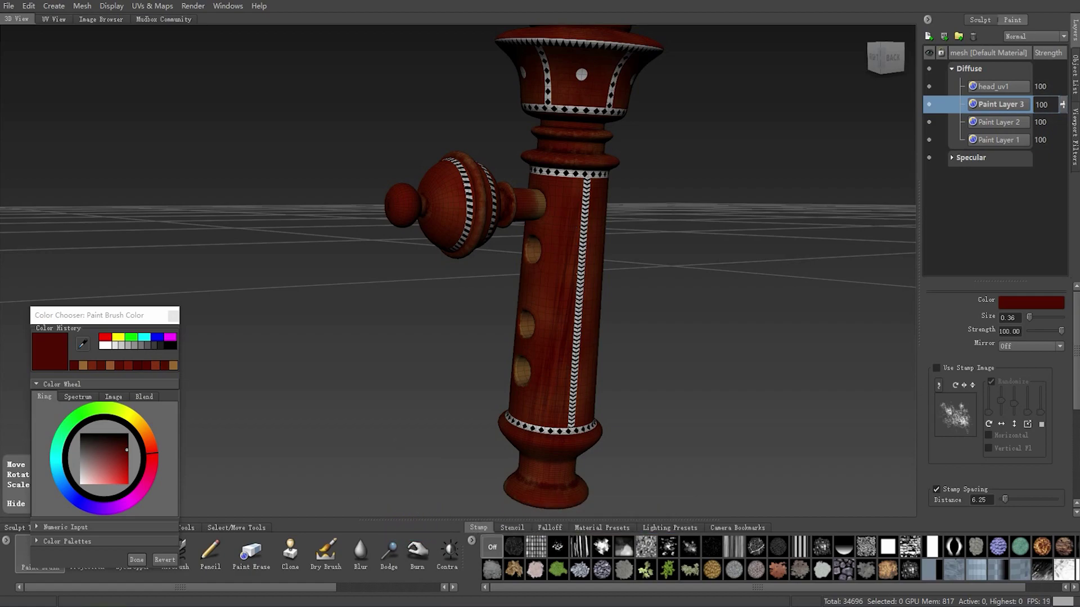
key("q")
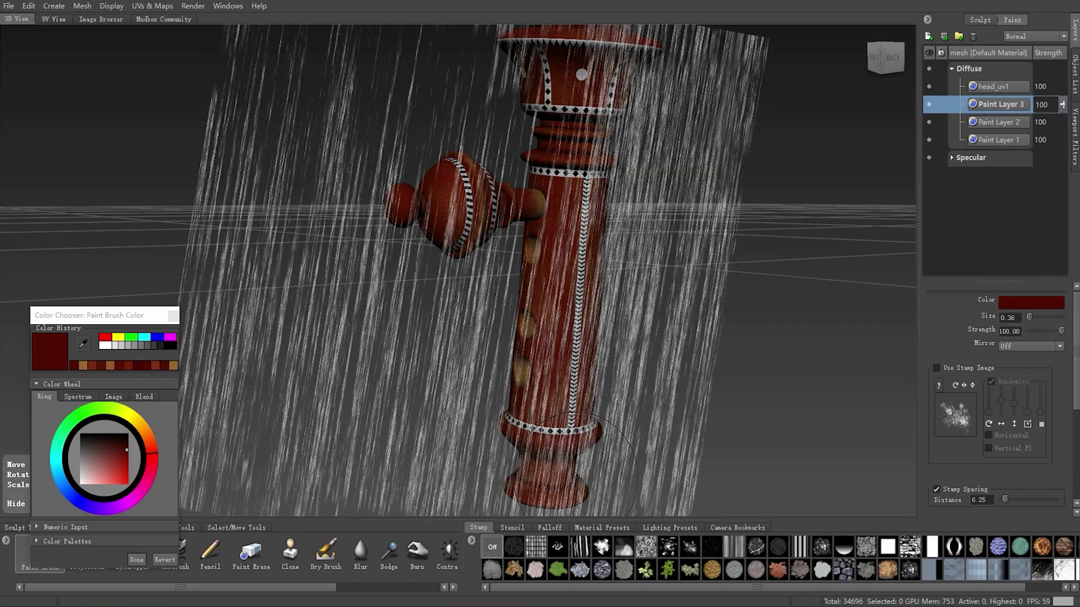
left_click(892, 57)
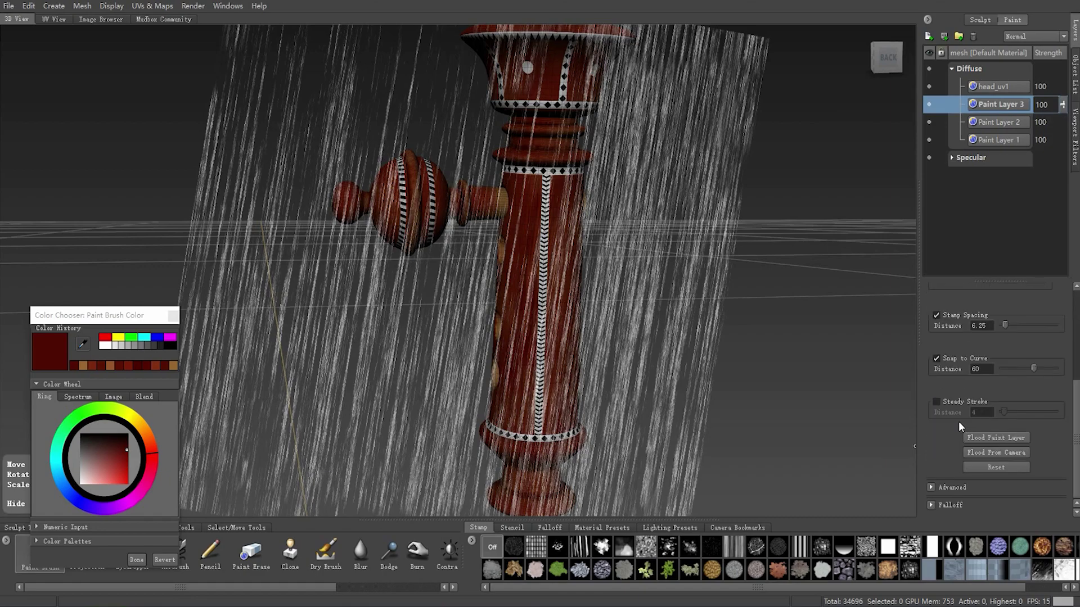
- Paint dark red streaks through the slightly faded streaks stencil on the body's left side
left_click(511, 528)
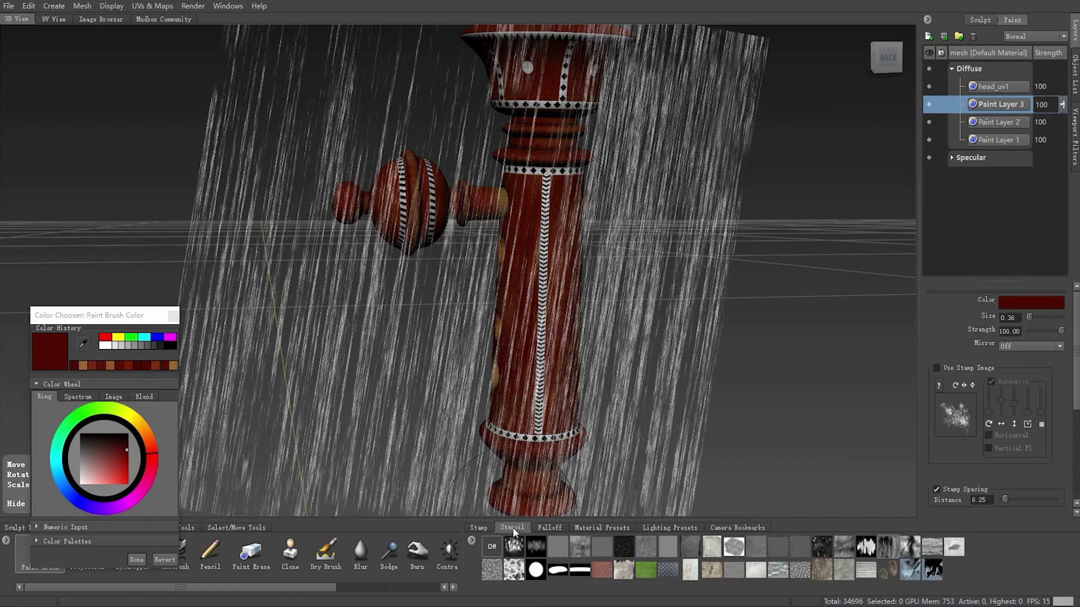
left_click(887, 550)
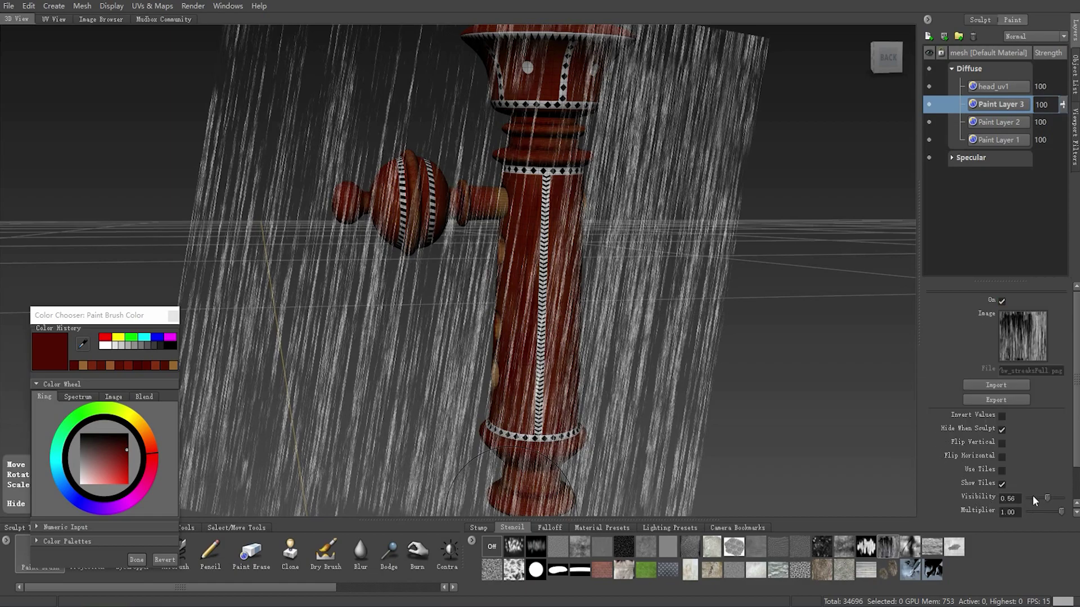
left_click_drag(1038, 499, 1027, 497)
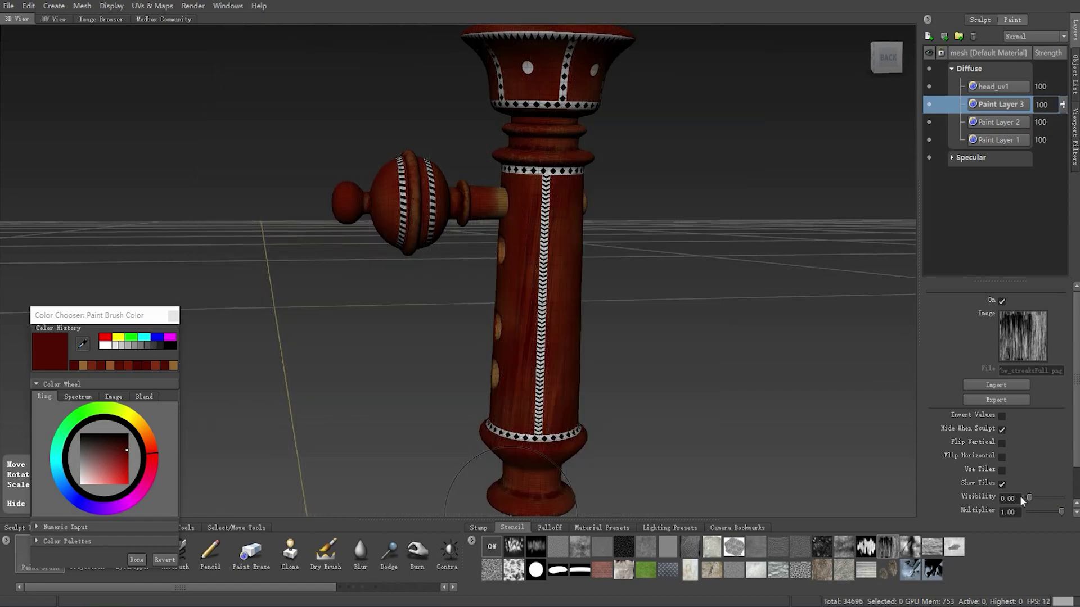
mouse_move(551, 301)
left_mouse_down("alt")
mouse_move(580, 271)
mouse_move(404, 272)
mouse_move(457, 268)
left_mouse_up("alt")
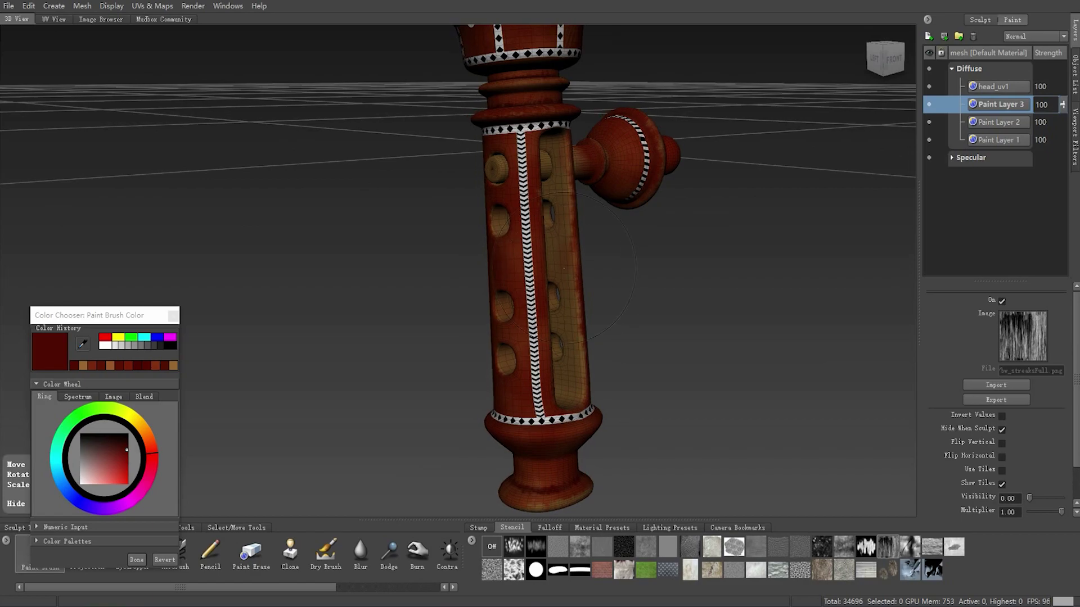
left_click_drag(512, 256, 502, 339)
mouse_move(506, 373)
left_mouse_down("alt")
mouse_move(729, 357)
mouse_move(672, 324)
left_mouse_up("alt")
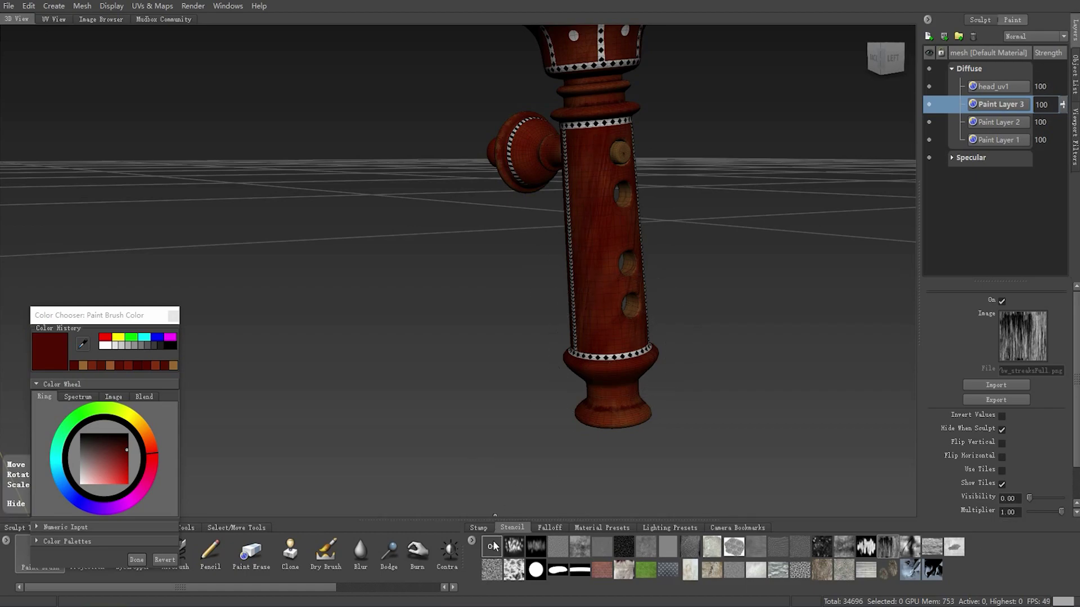
- Switch the stencil off and give the brush a splatter stamp
left_click(481, 527)
left_click_drag(562, 242, 649, 262, "alt")
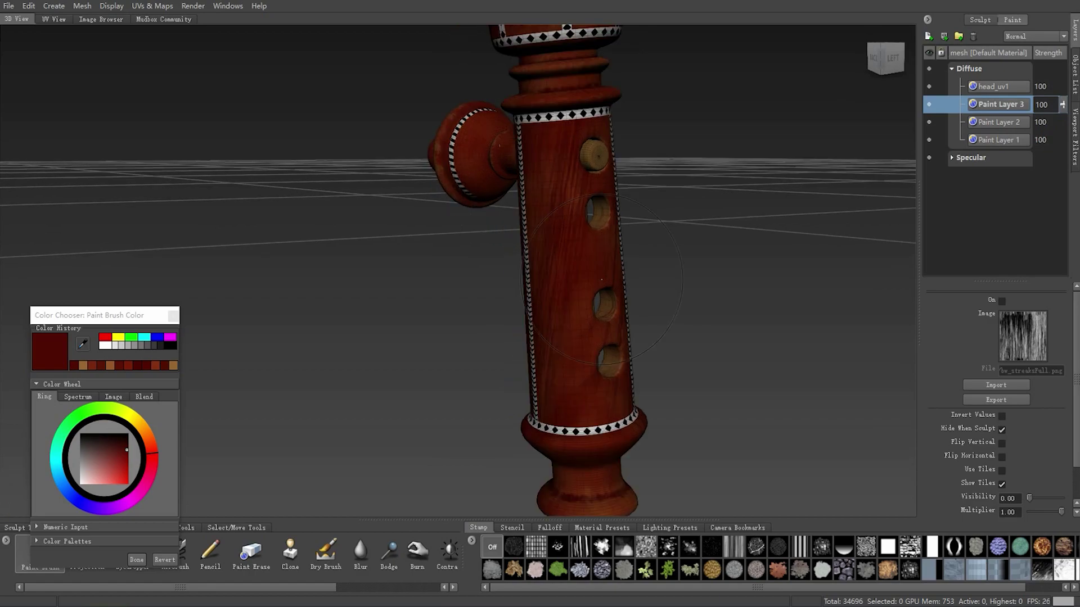
right_click_drag(468, 204, 575, 234, "alt")
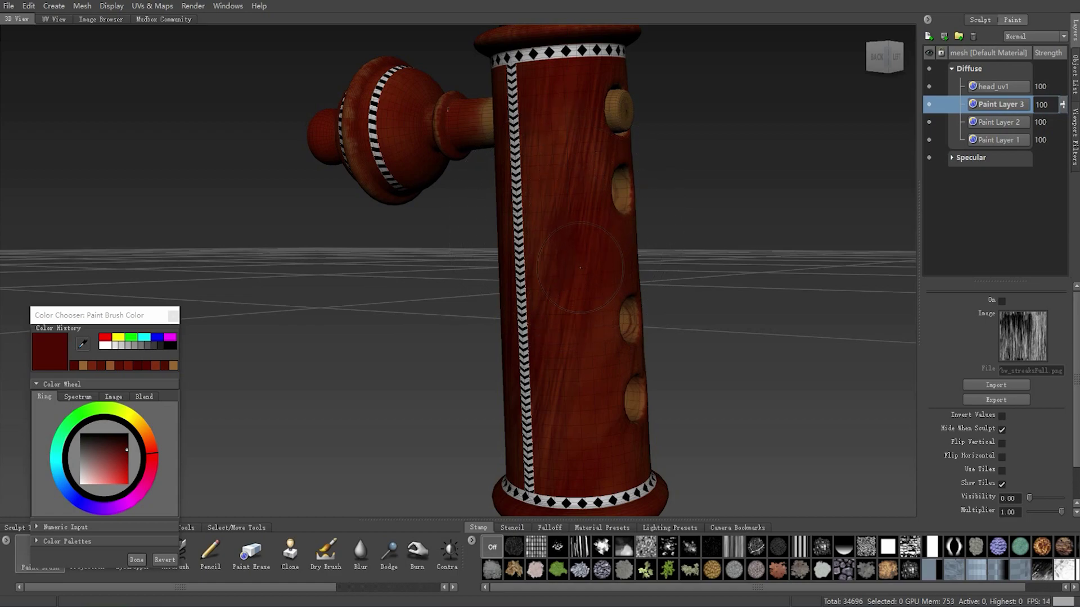
left_click_drag(580, 268, 573, 270, "alt")
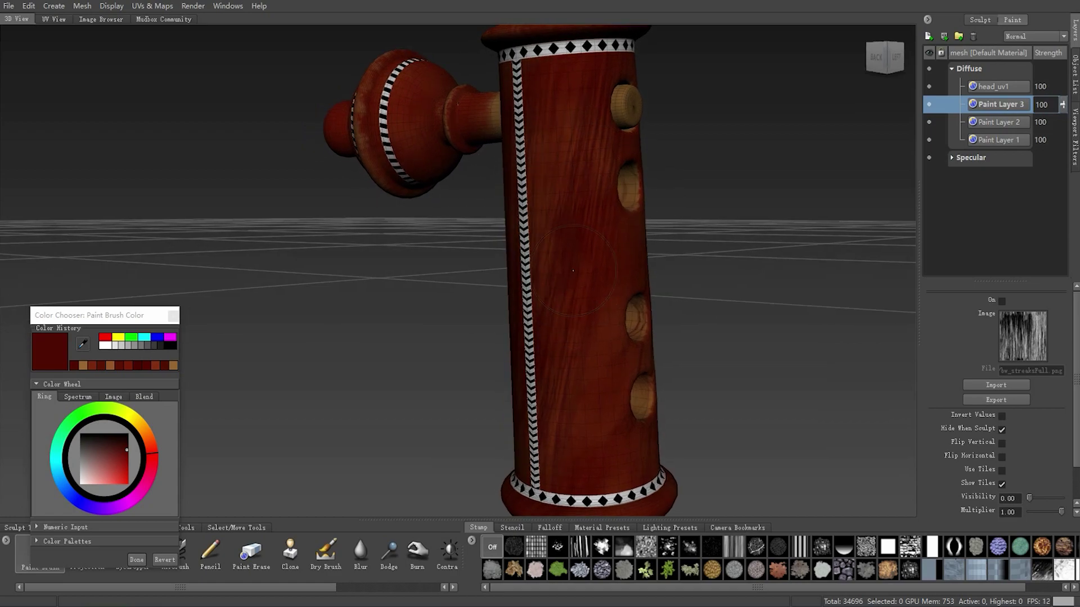
left_click(669, 545)
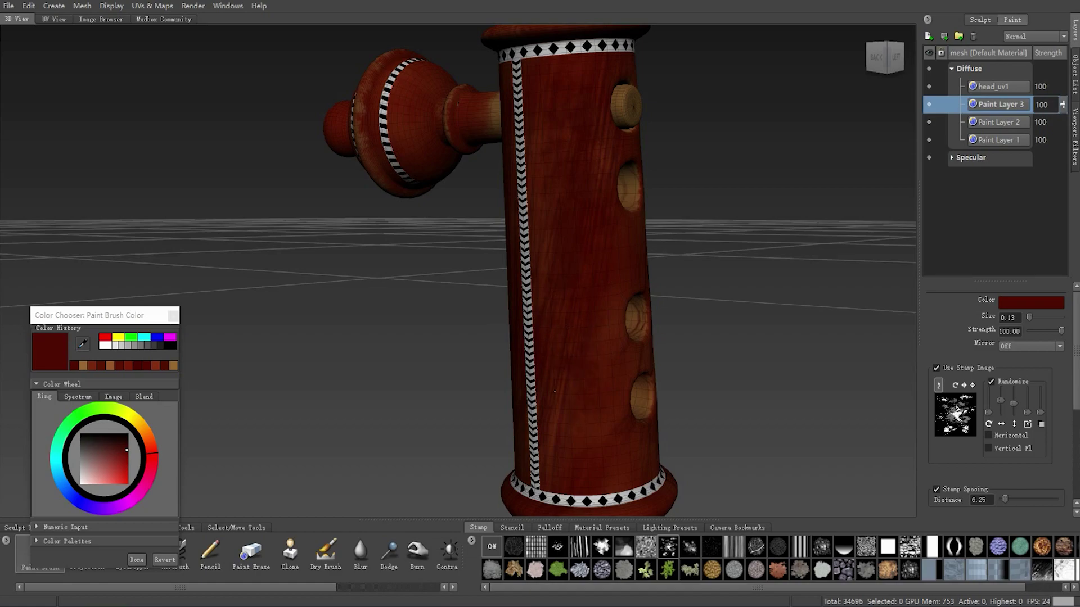
- Splatter dark red around the holes and base ring while tumbling the flute
left_click_drag(563, 444, 344, 264, "alt")
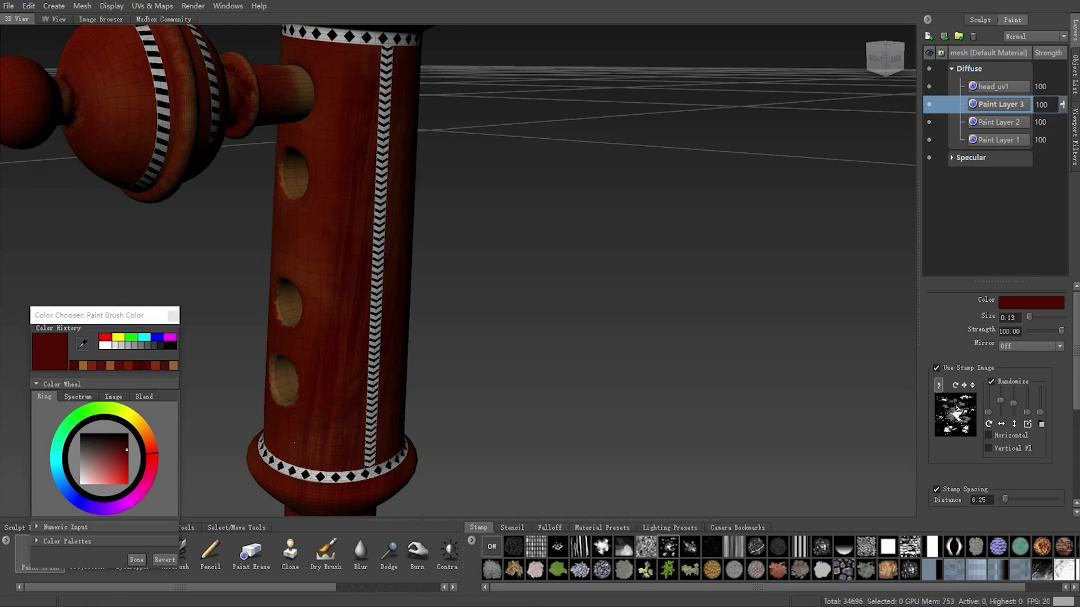
mouse_move(358, 368)
left_mouse_down("alt")
mouse_move(496, 309)
mouse_move(669, 298)
mouse_move(720, 196)
mouse_move(554, 288)
mouse_move(535, 286)
mouse_move(584, 209)
left_mouse_up("alt")
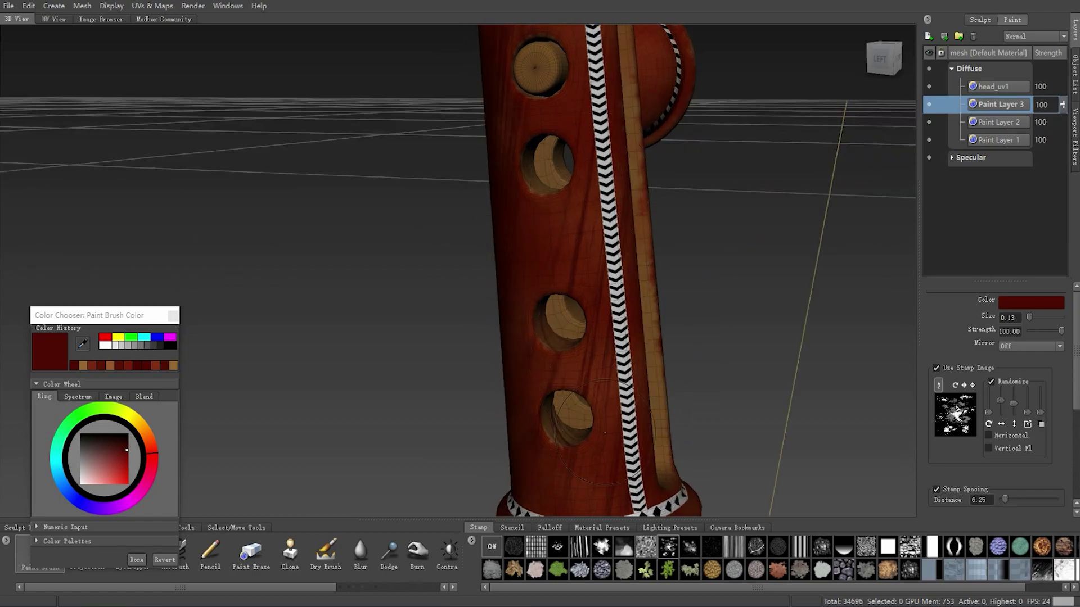
left_click_drag(534, 411, 513, 208, "alt")
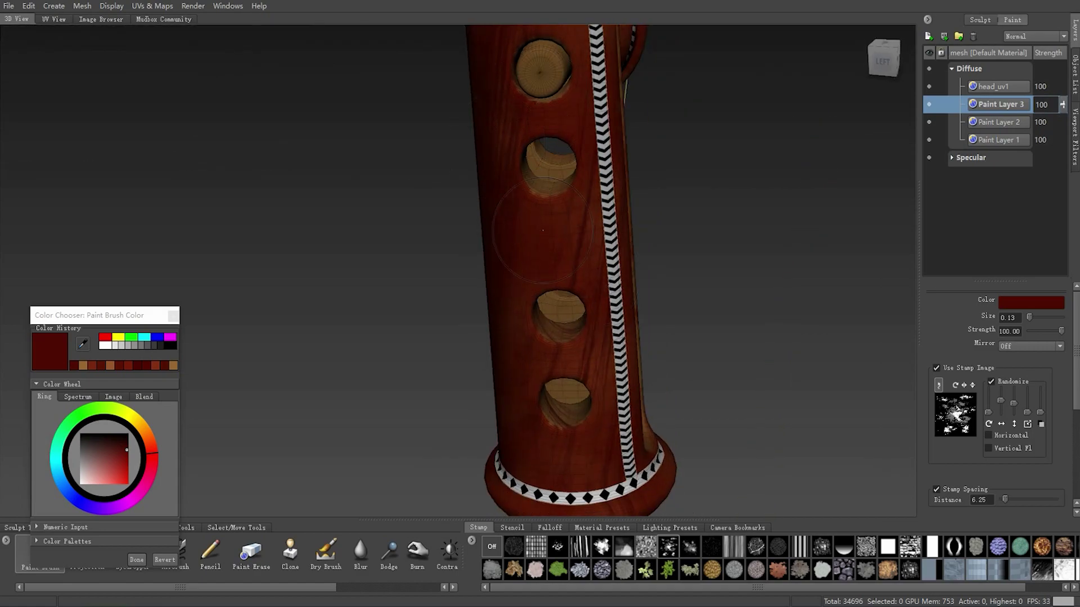
left_click_drag(515, 109, 506, 106, "alt")
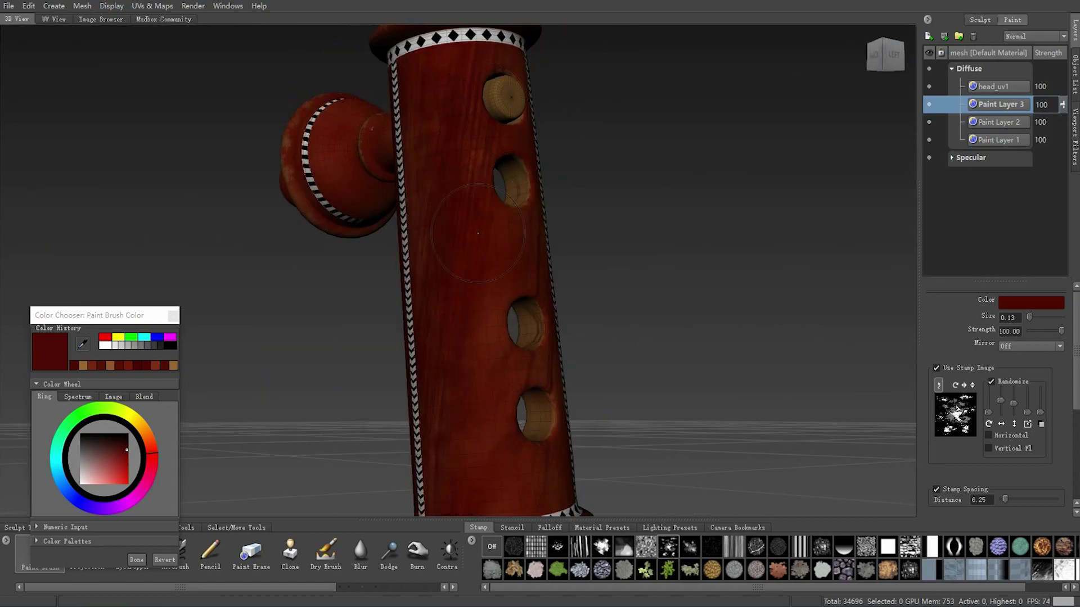
left_click_drag(416, 242, 369, 257, "alt")
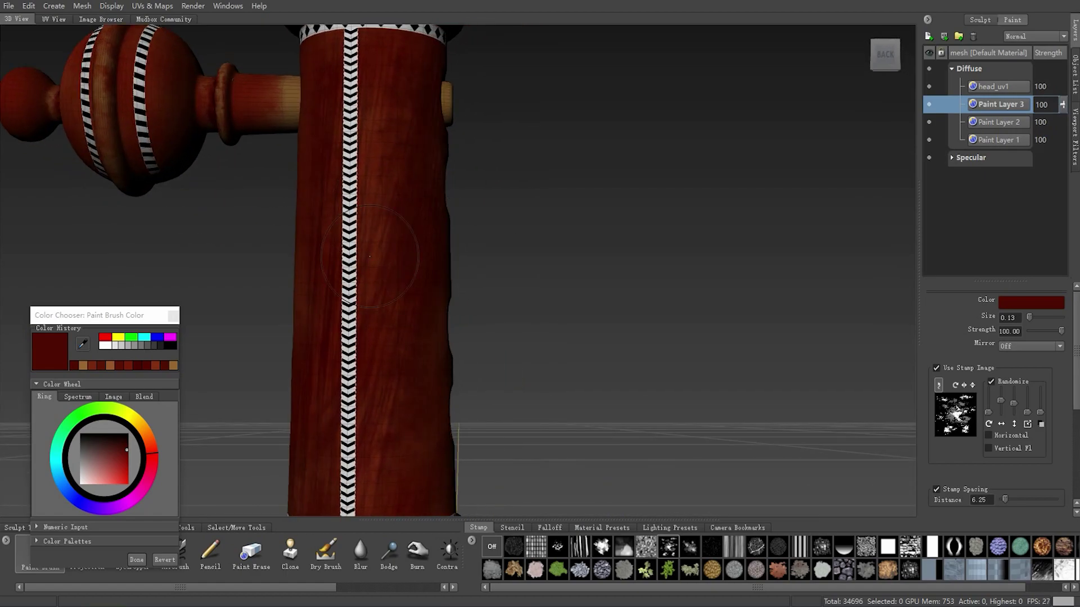
key("a")
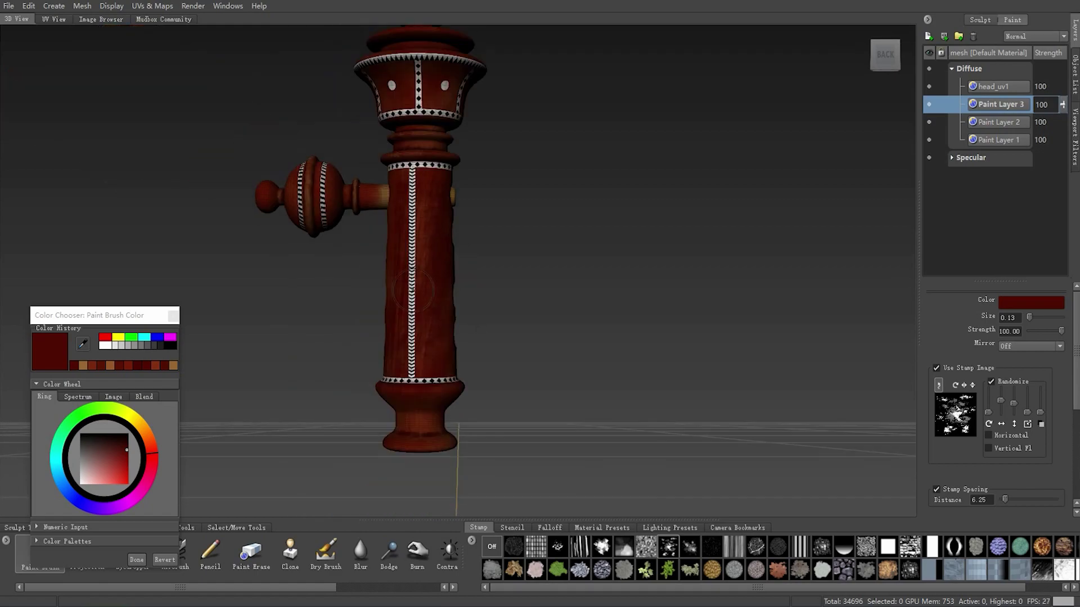
mouse_move(370, 256)
left_mouse_down("alt")
mouse_move(257, 323)
mouse_move(499, 298)
left_mouse_up("alt")
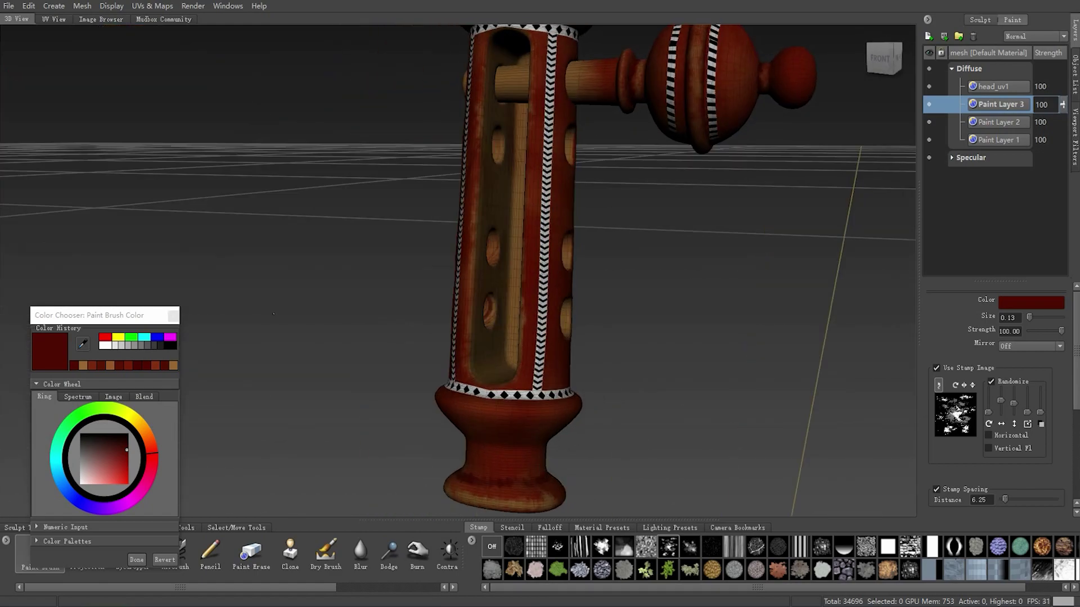
right_click_drag(499, 298, 495, 312, "alt")
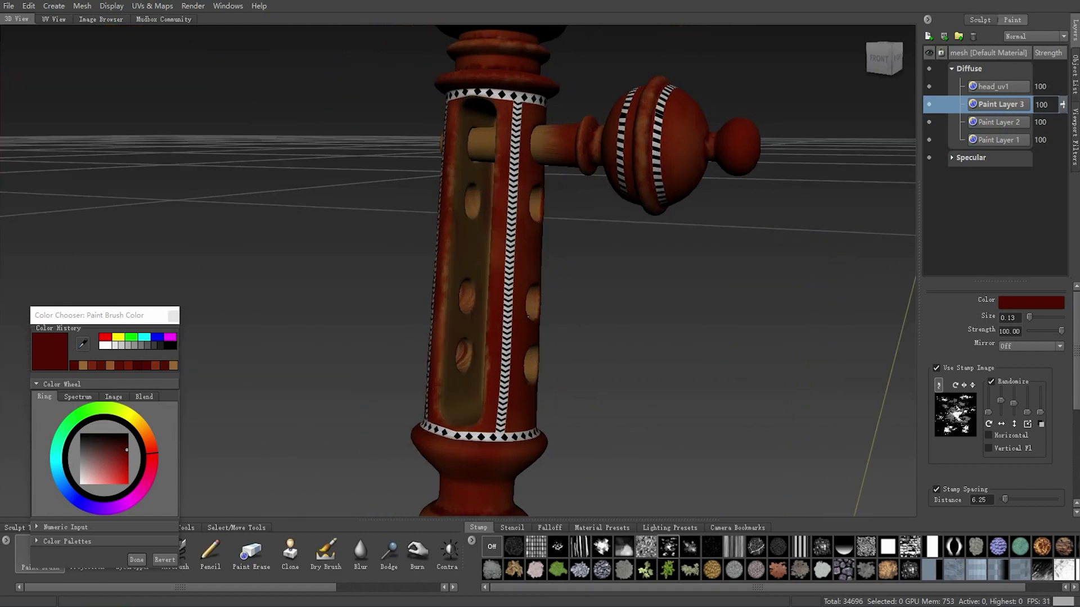
mouse_move(495, 312)
left_mouse_down("alt")
mouse_move(422, 334)
mouse_move(501, 346)
left_mouse_up("alt")
right_click_drag(500, 345, 581, 358, "alt")
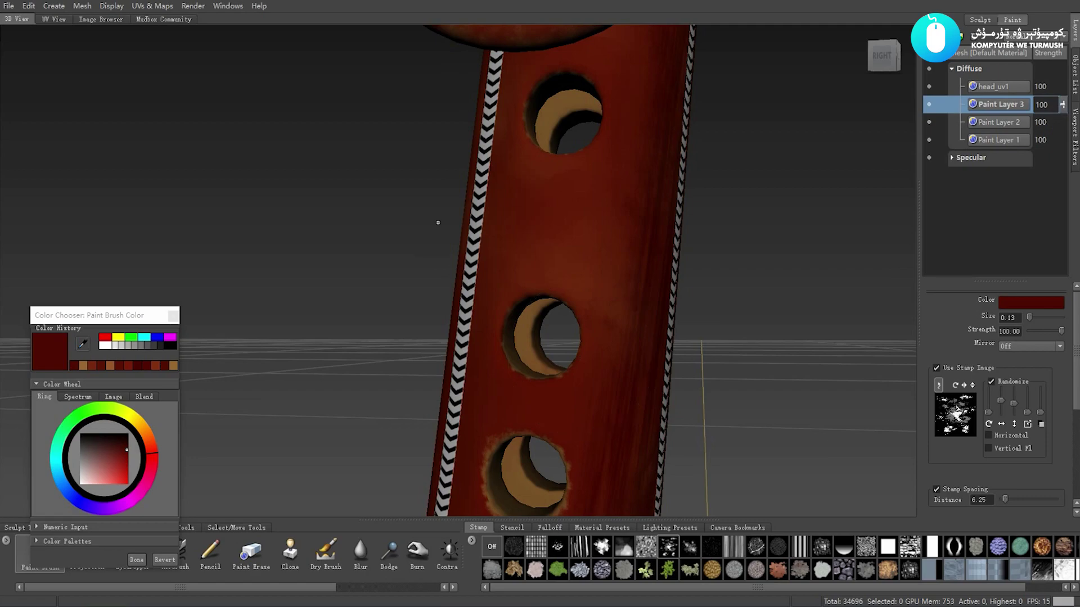
left_click_drag(587, 219, 498, 529, "alt")
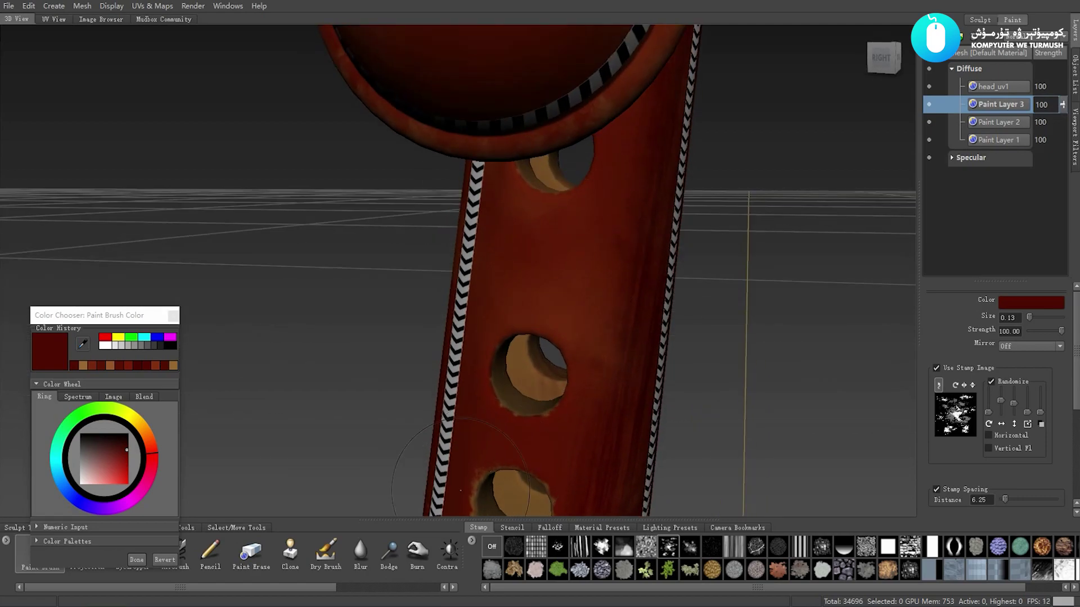
- Enable the streaks stencil and paint streaked wear around the holes and lower diamond band
left_click(504, 528)
left_click(887, 546)
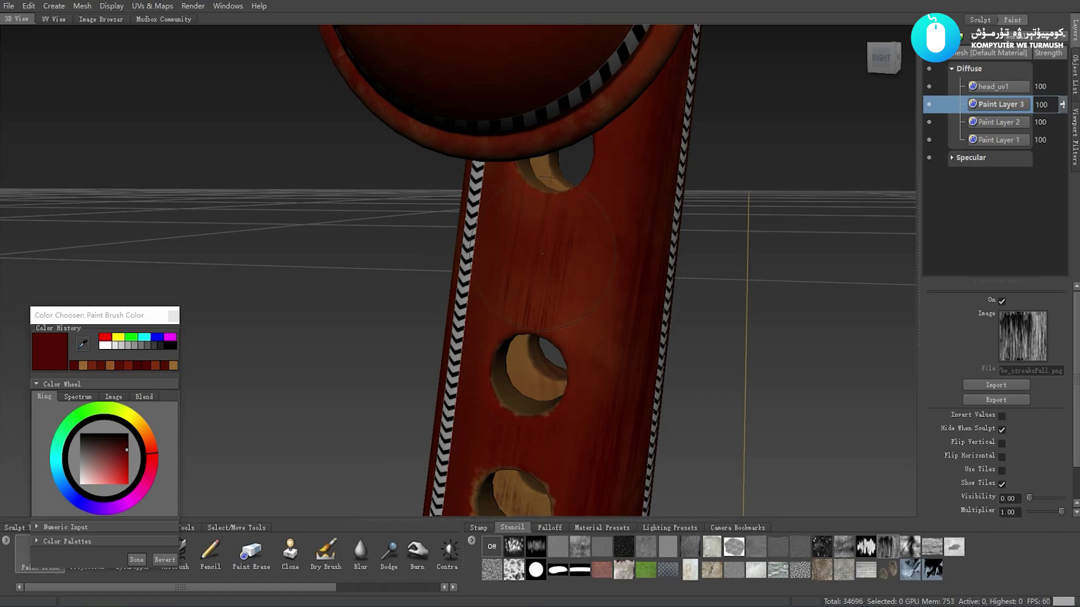
middle_click_drag(542, 253, 608, 176, "alt")
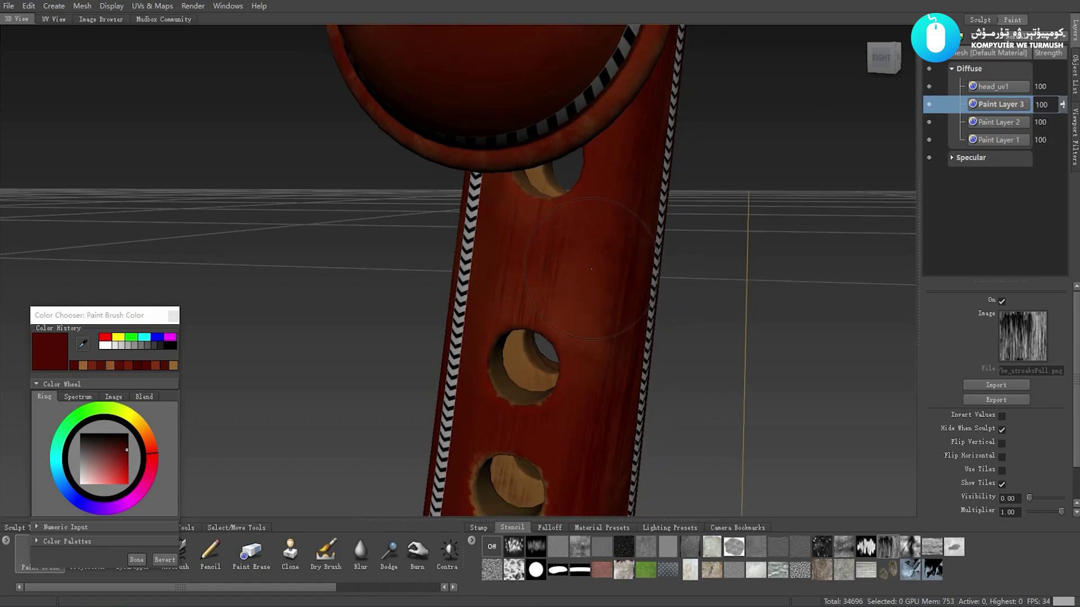
scroll(607, 176, "up", 1)
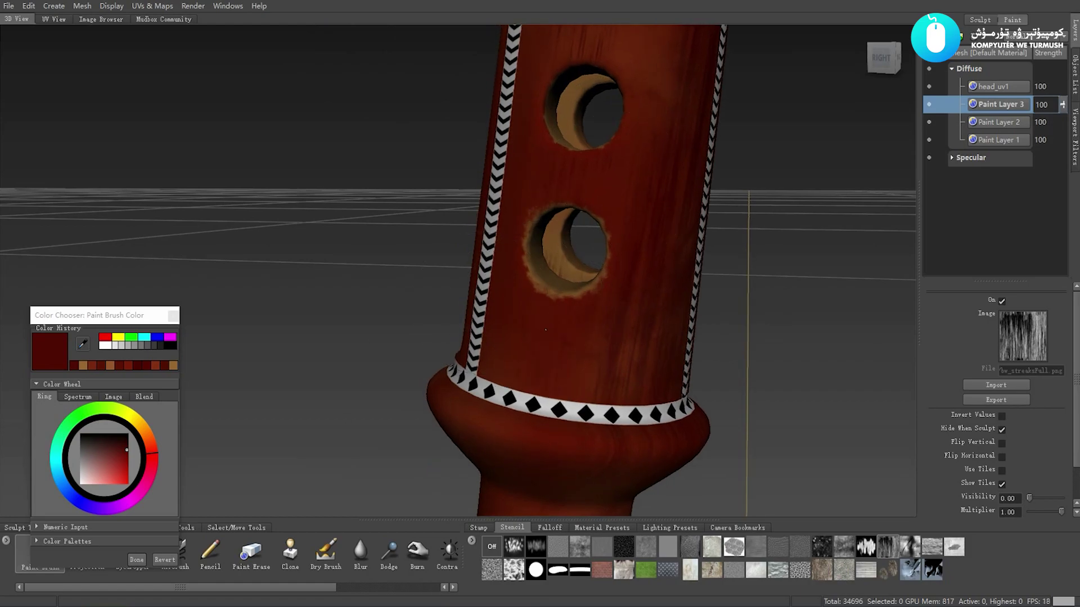
left_click_drag(503, 327, 571, 217, "alt")
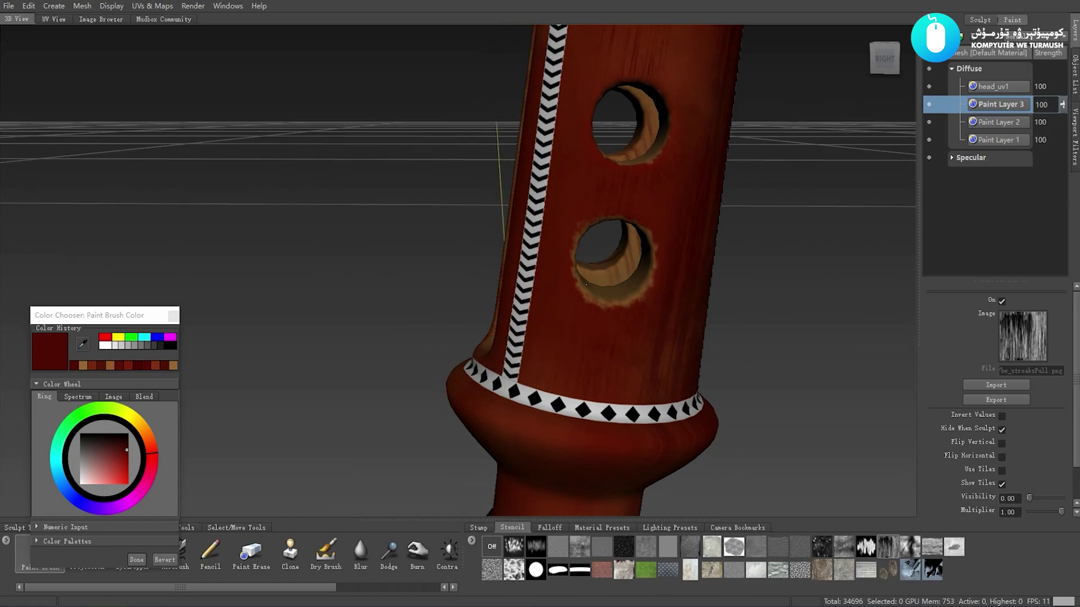
left_click_drag(537, 283, 575, 164, "alt")
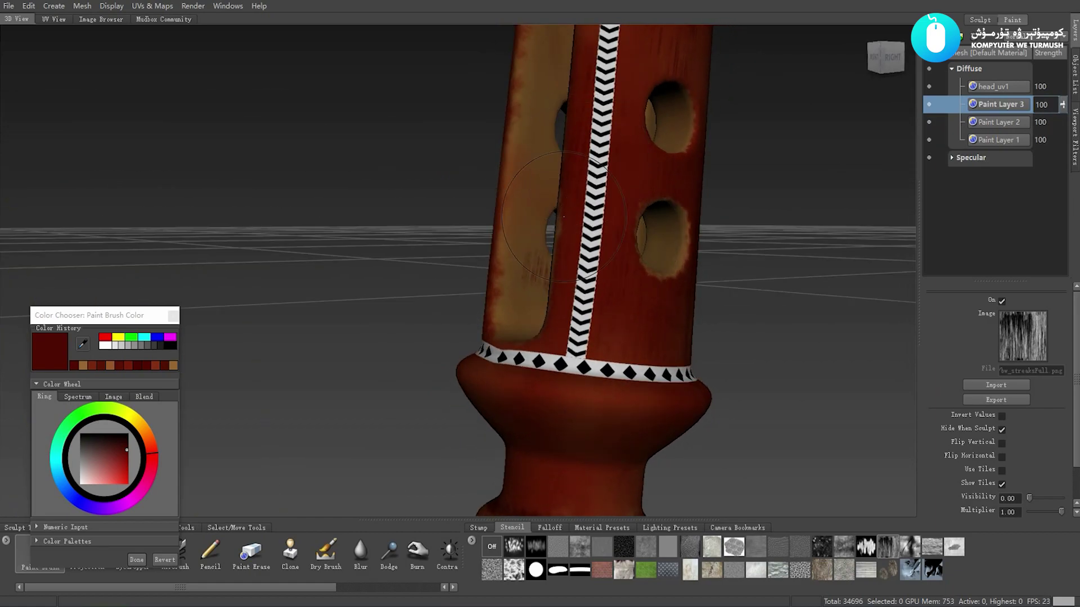
left_click_drag(563, 217, 573, 346, "alt")
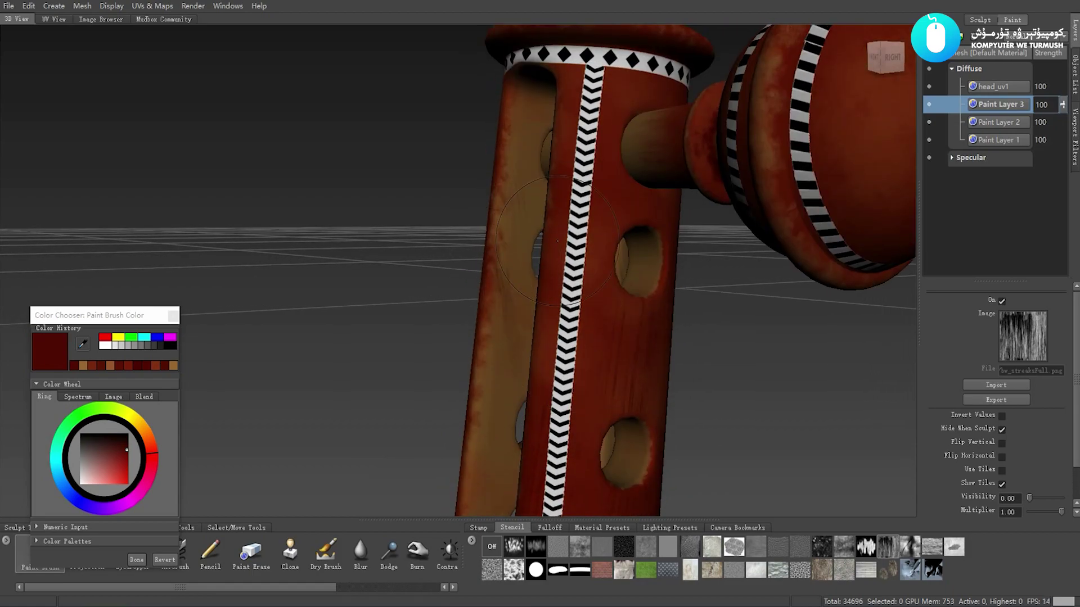
left_click_drag(573, 347, 560, 314, "alt")
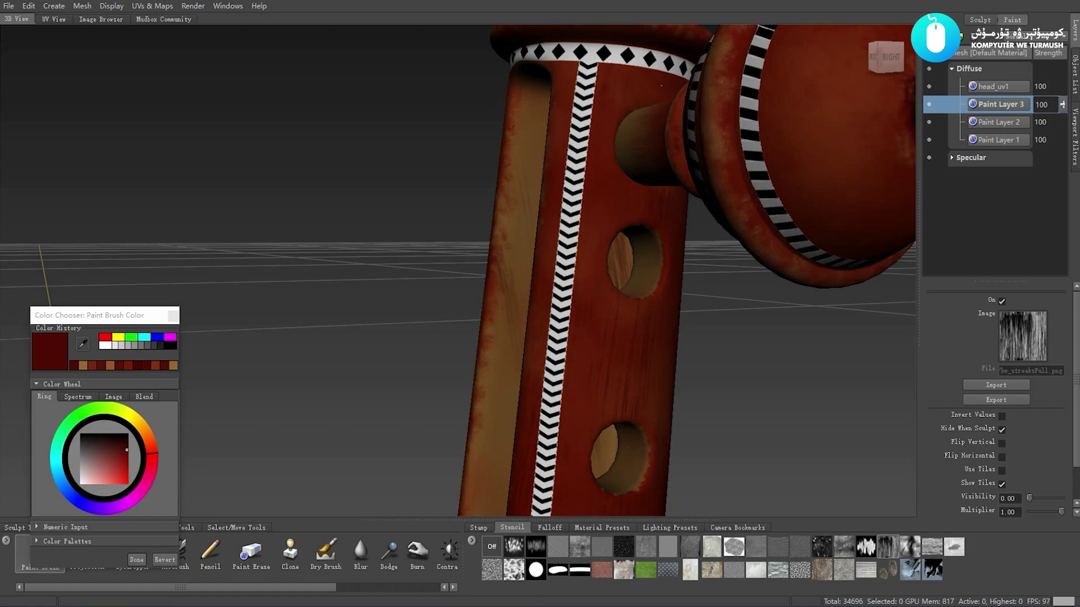
mouse_move(568, 179)
left_mouse_down("alt")
mouse_move(582, 207)
mouse_move(559, 253)
mouse_move(639, 250)
left_mouse_up("alt")
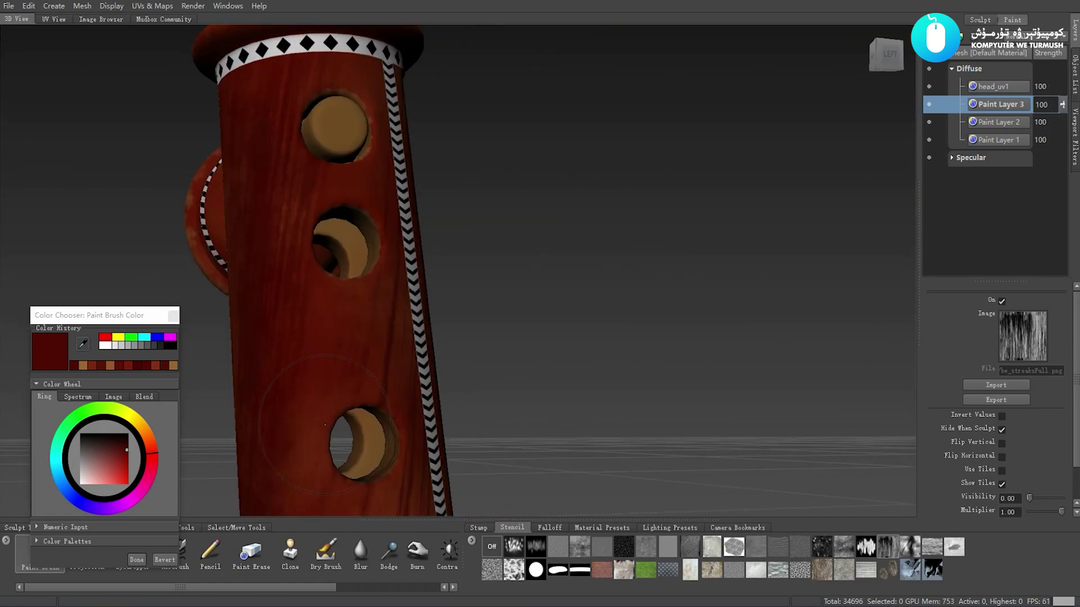
- Switch the stencil off and choose a dotted speckle stamp for the brush
left_click(491, 546)
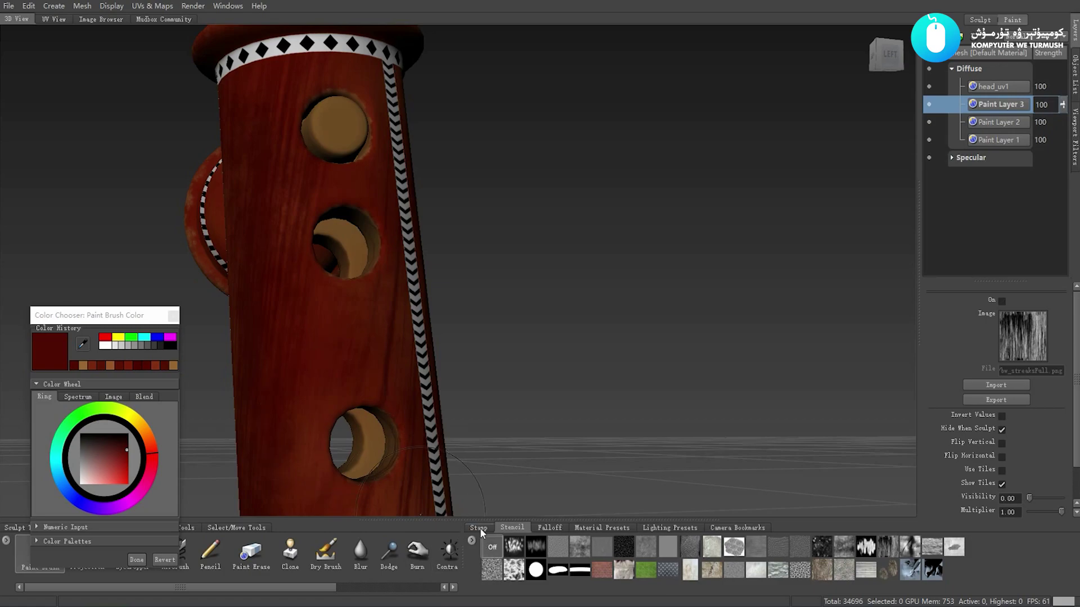
left_click(478, 528)
mouse_move(528, 345)
left_mouse_down("alt")
mouse_move(672, 262)
mouse_move(810, 316)
mouse_move(600, 244)
mouse_move(618, 242)
mouse_move(609, 258)
mouse_move(619, 268)
mouse_move(662, 263)
left_mouse_up("alt")
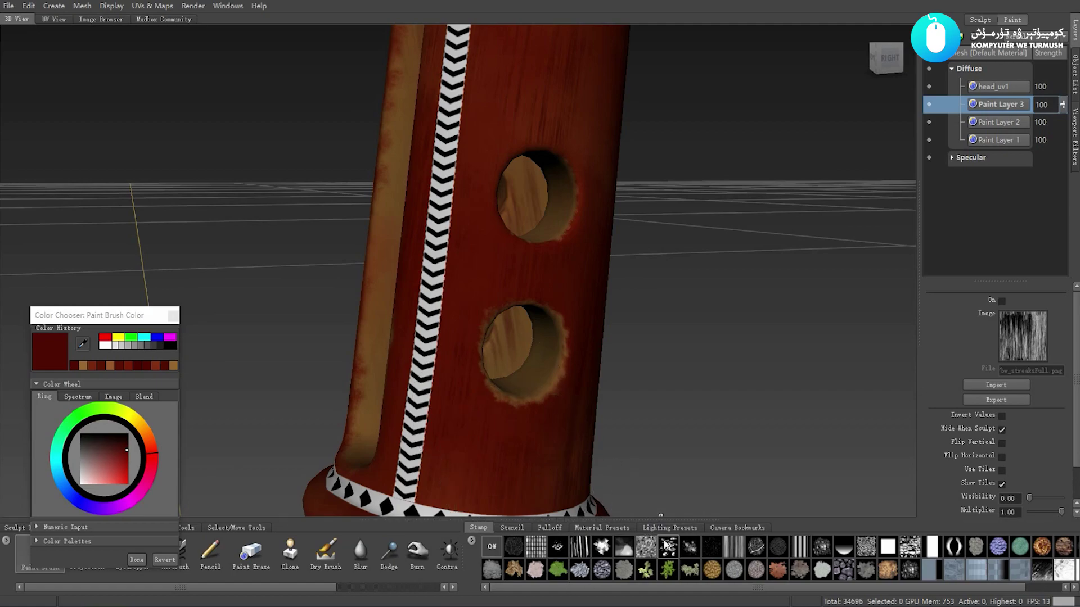
left_click(707, 545)
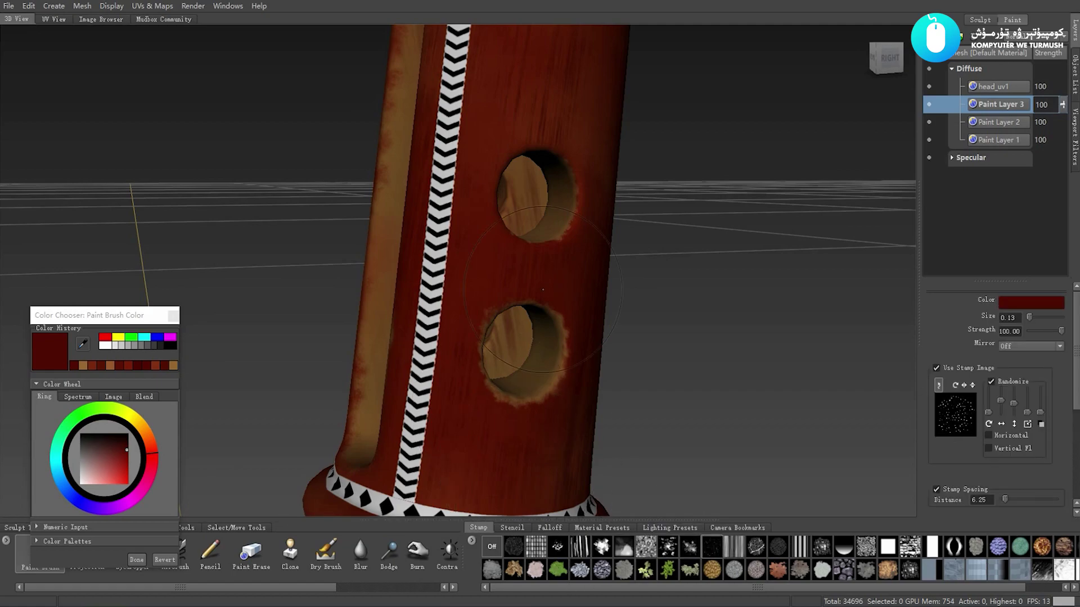
- Paint mottled dark red around the holes and top diamond band, enlarging the brush to 0.29
left_click_drag(542, 289, 489, 260, "alt")
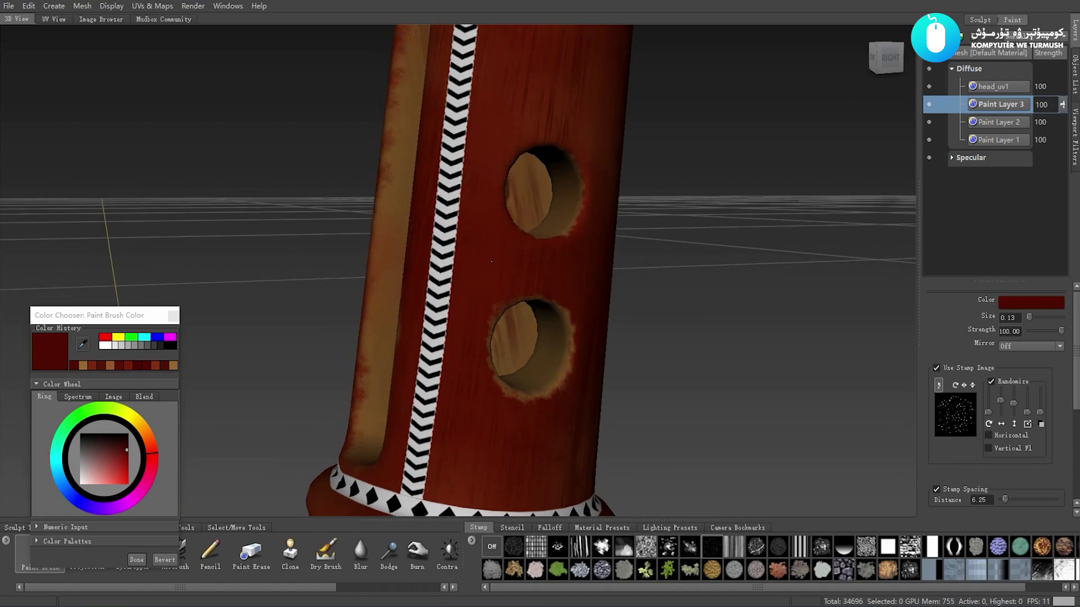
left_click_drag(507, 272, 483, 401, "alt")
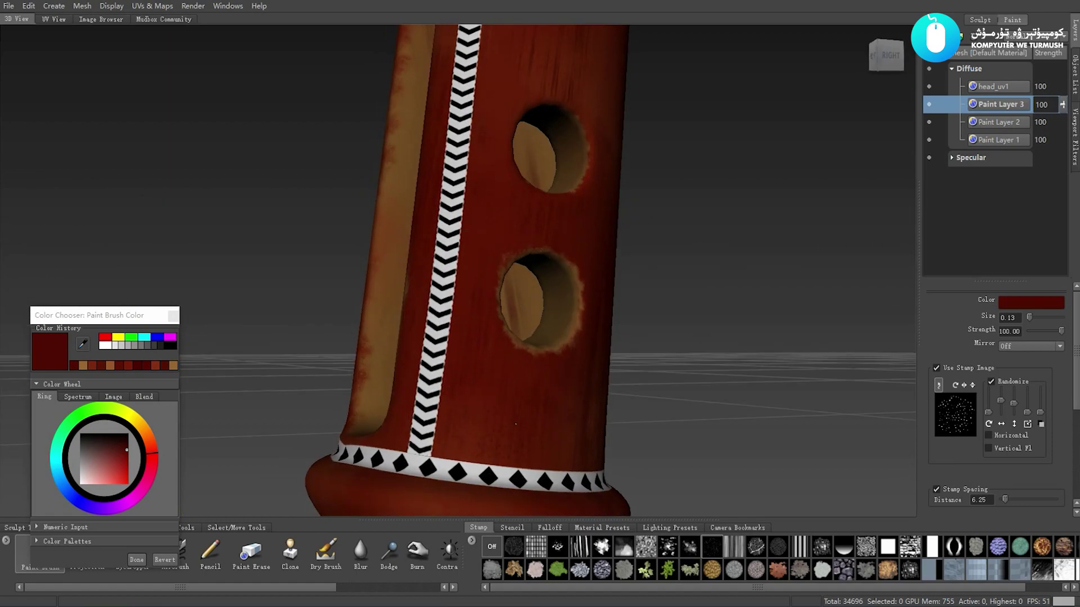
mouse_move(476, 335)
left_mouse_down("alt")
mouse_move(444, 354)
mouse_move(497, 437)
mouse_move(534, 349)
mouse_move(561, 122)
left_mouse_up("alt")
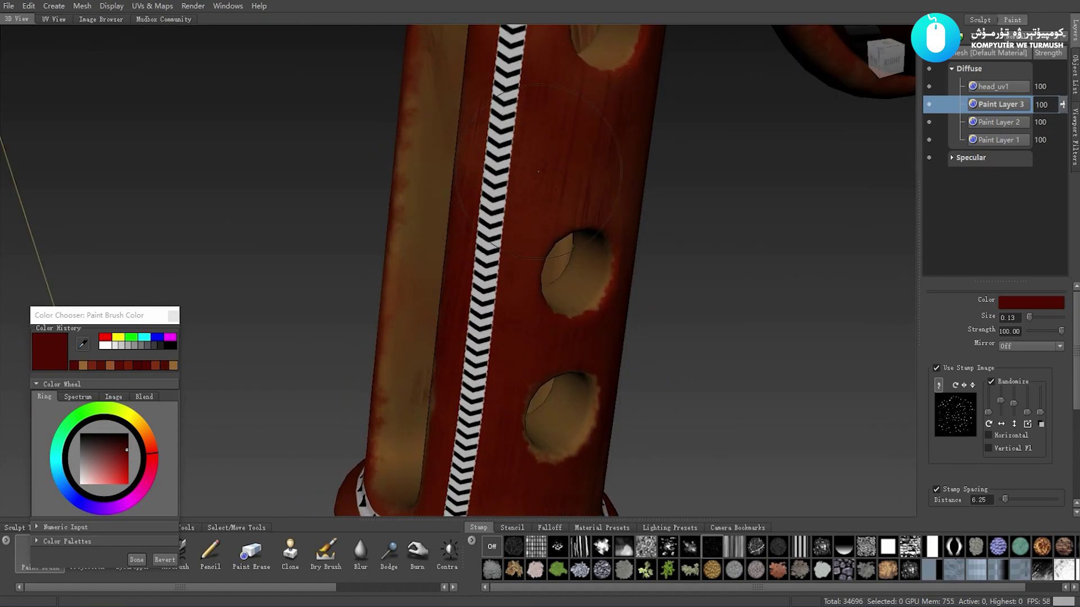
mouse_move(539, 171)
left_mouse_down("alt")
mouse_move(571, 222)
mouse_move(562, 168)
left_mouse_up("alt")
right_click_drag(563, 169, 573, 135, "alt")
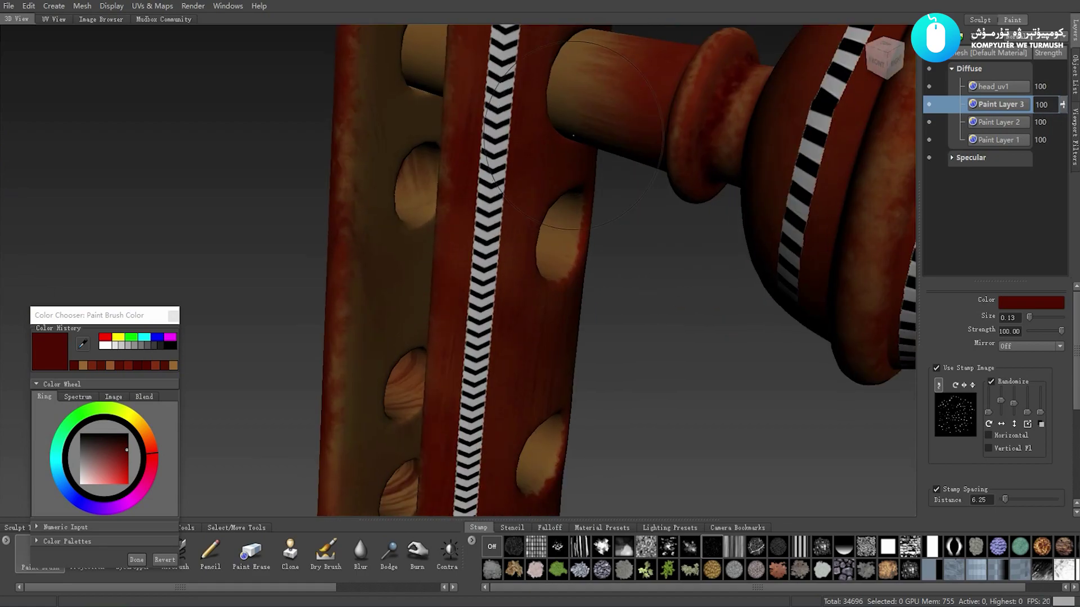
left_click_drag(573, 136, 534, 163, "alt")
right_click_drag(534, 163, 505, 179, "alt")
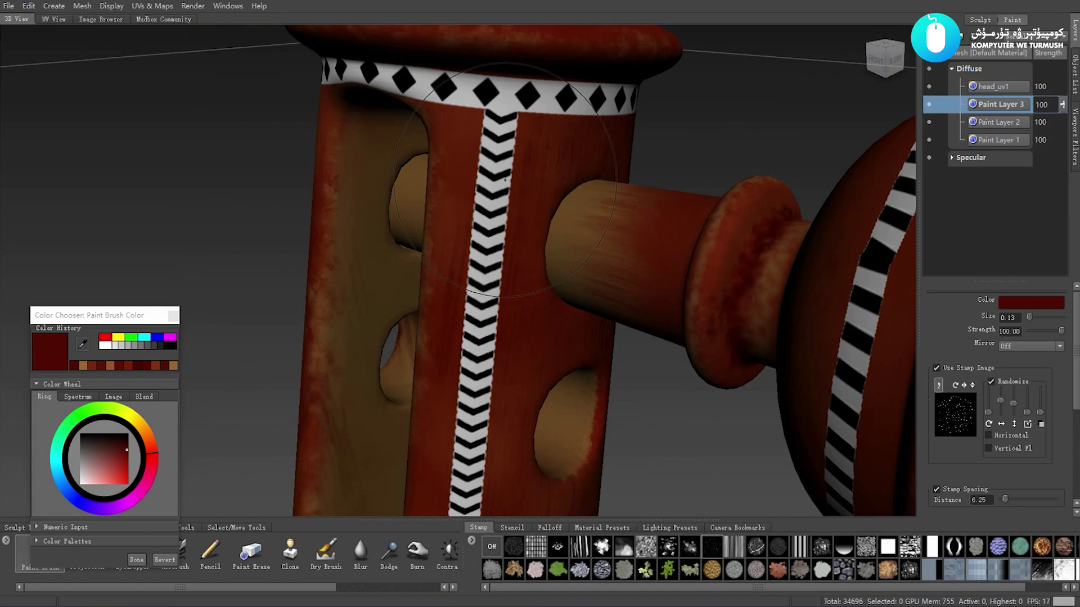
left_click_drag(504, 179, 522, 146, "alt")
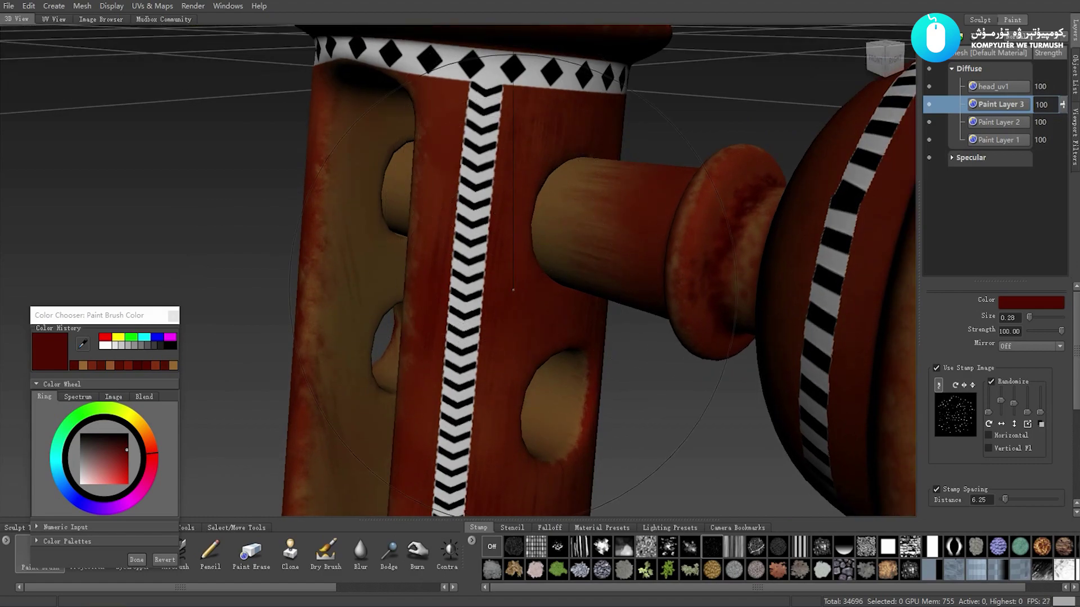
left_click_drag(495, 313, 516, 313)
left_click_drag(512, 306, 471, 219, "alt")
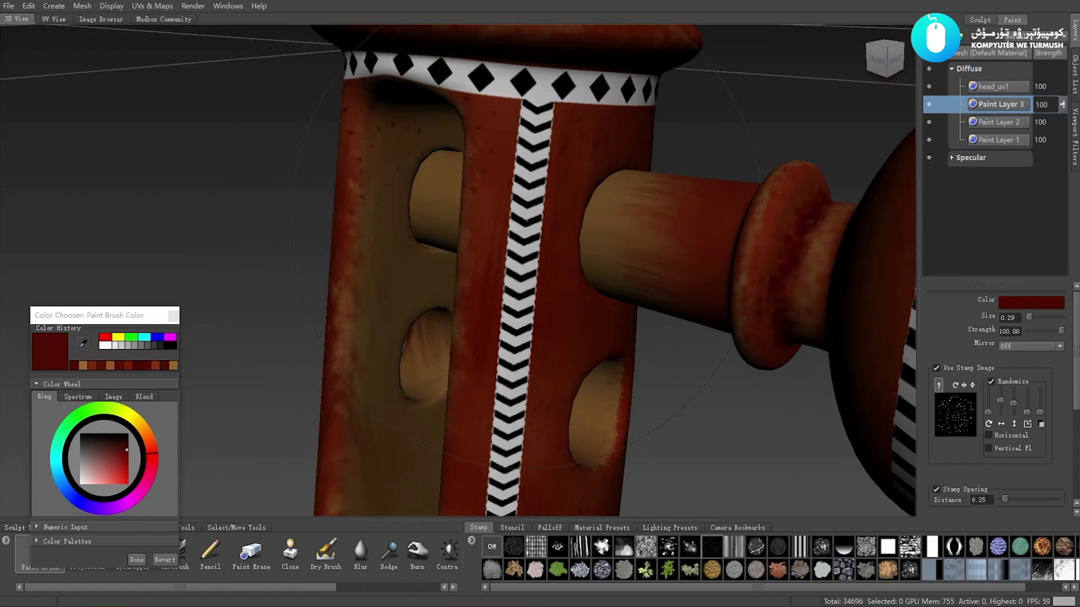
mouse_move(501, 188)
left_mouse_down("alt")
mouse_move(552, 171)
mouse_move(602, 226)
left_mouse_up("alt")
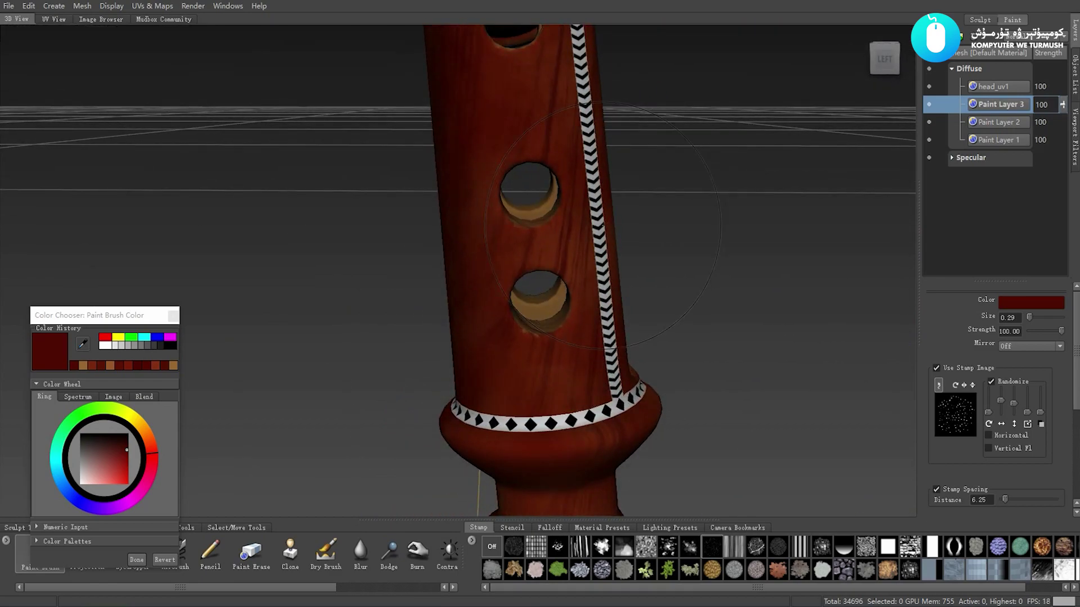
- Reduce the brush to size 0.21 and dab worn patches around the flared base's bottom rim
left_click_drag(541, 318, 560, 309)
left_click_drag(508, 373, 571, 383, "alt")
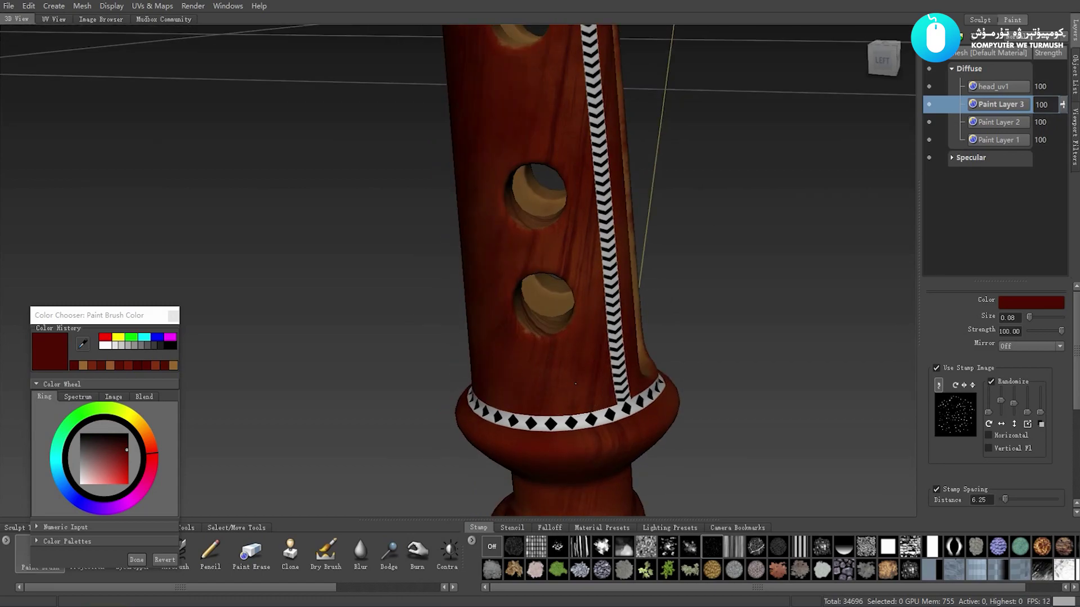
left_click_drag(582, 329, 579, 250, "alt")
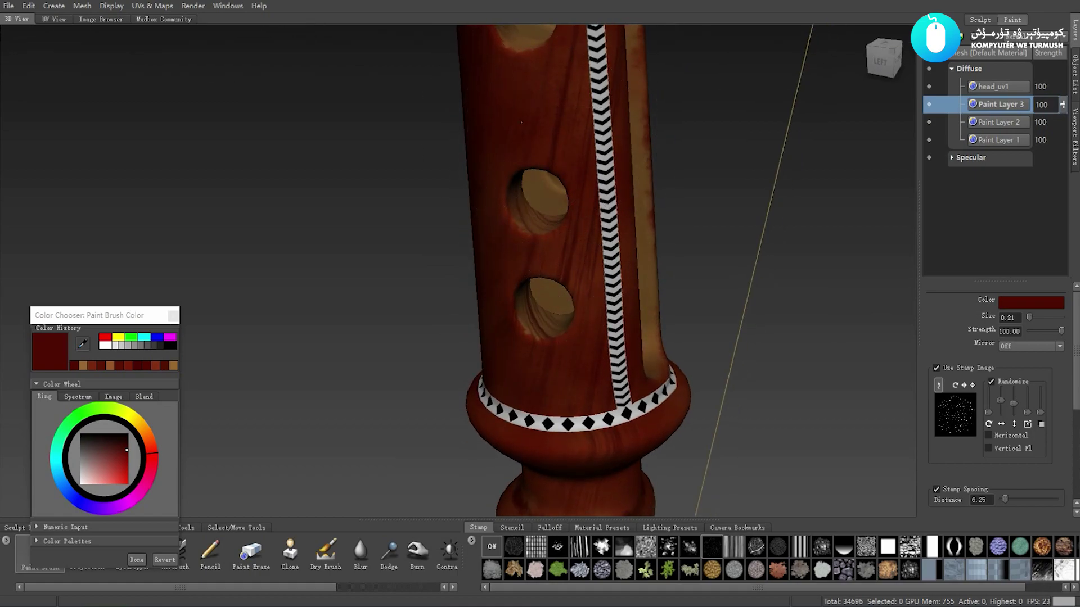
mouse_move(521, 122)
left_mouse_down("alt")
mouse_move(467, 201)
mouse_move(506, 384)
mouse_move(442, 404)
left_mouse_up("alt")
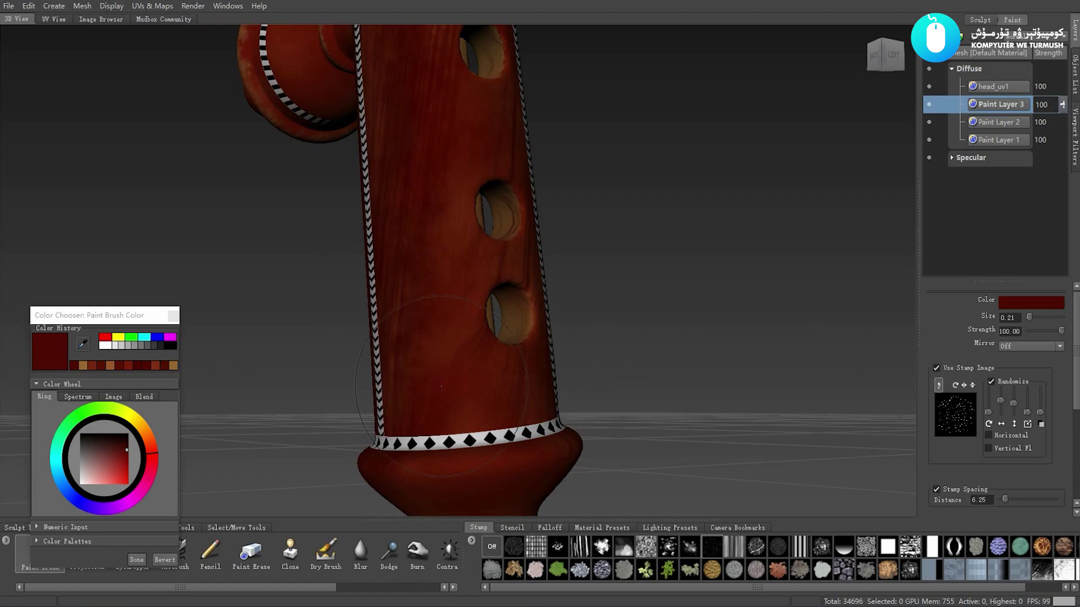
middle_click_drag(441, 386, 479, 240, "alt")
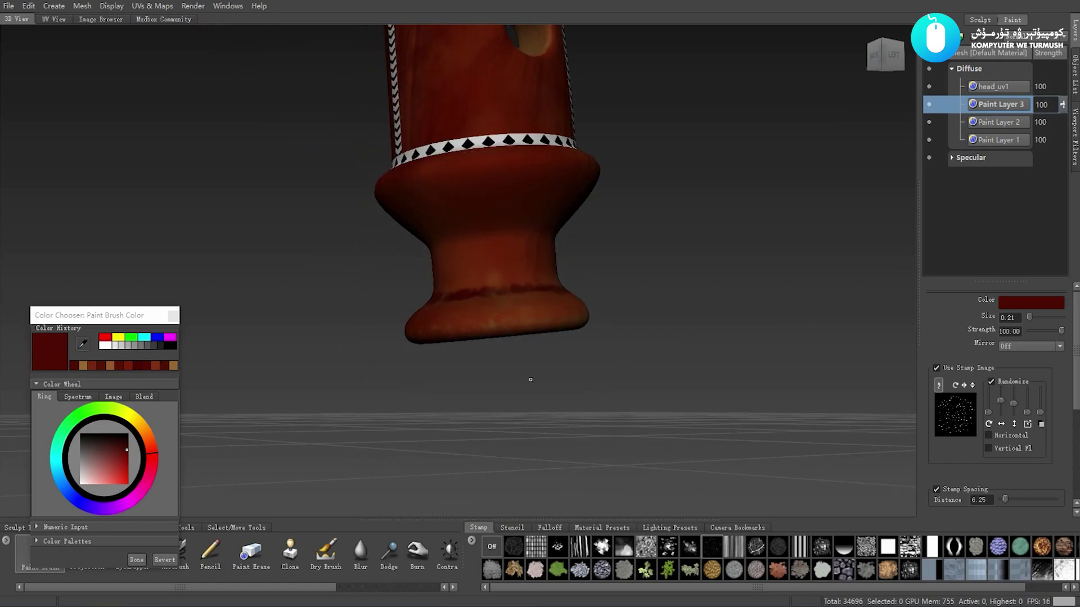
left_click_drag(530, 380, 509, 212, "alt")
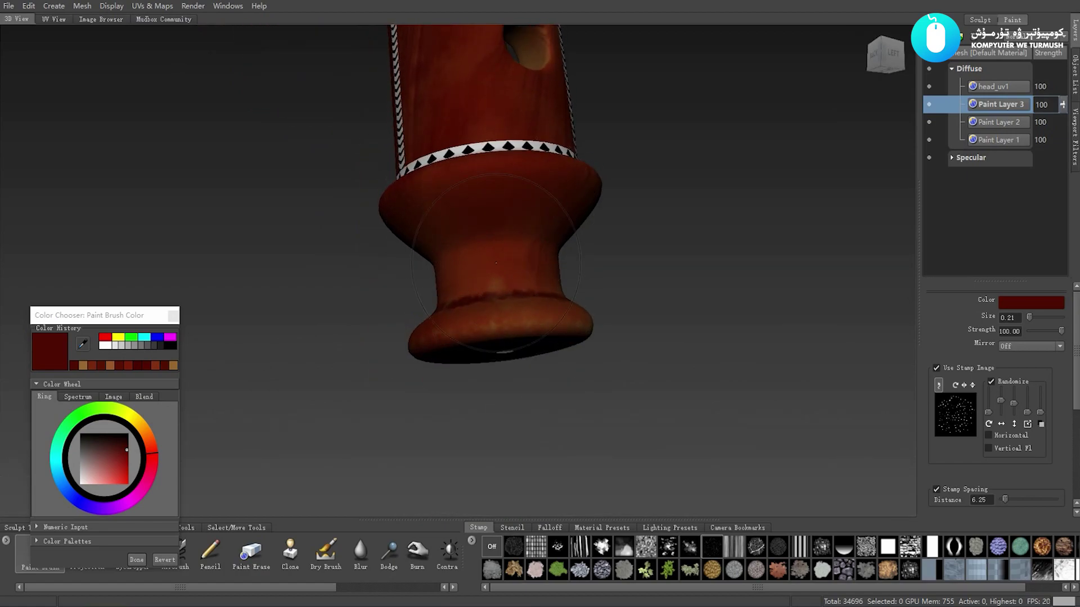
mouse_move(496, 263)
left_mouse_down("alt")
mouse_move(505, 299)
mouse_move(559, 307)
mouse_move(565, 354)
mouse_move(474, 347)
mouse_move(408, 376)
mouse_move(415, 240)
mouse_move(514, 290)
mouse_move(506, 394)
left_mouse_up("alt")
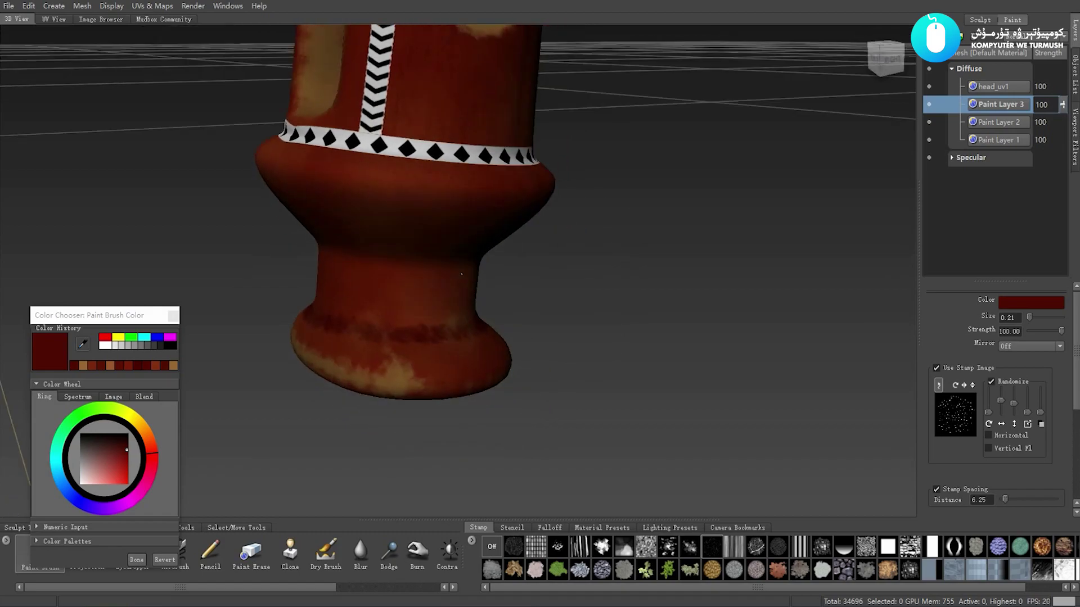
- Choose splat stamps and splatter weathering around the base rims and both chevron stripes
left_click(602, 546)
mouse_move(514, 441)
left_mouse_down("alt")
mouse_move(412, 176)
mouse_move(414, 147)
mouse_move(583, 407)
left_mouse_up("alt")
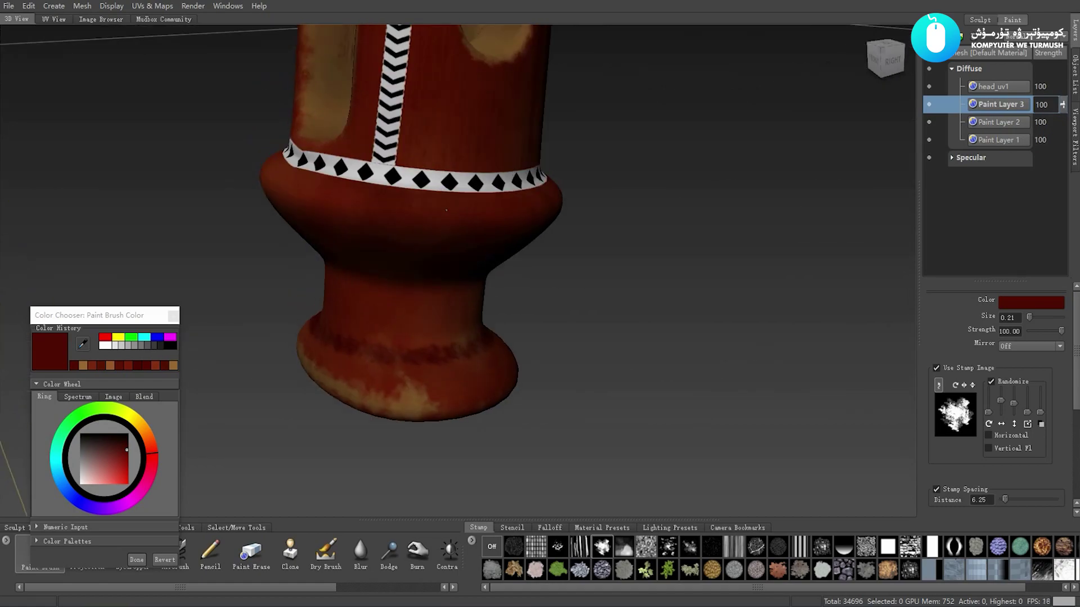
left_click(690, 547)
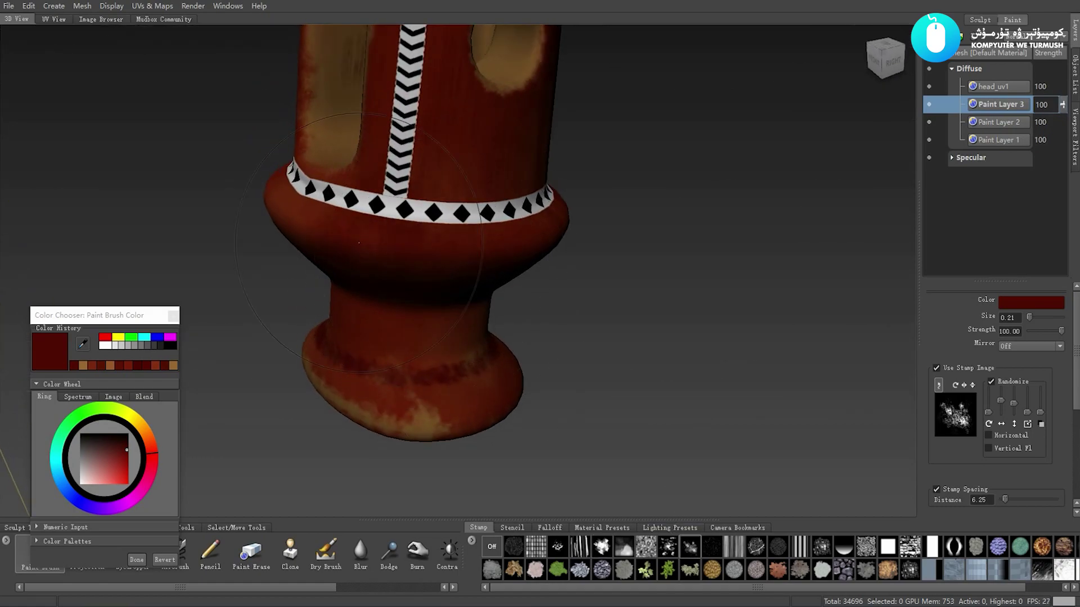
mouse_move(416, 274)
left_mouse_down("alt")
mouse_move(421, 234)
mouse_move(394, 232)
left_mouse_up("alt")
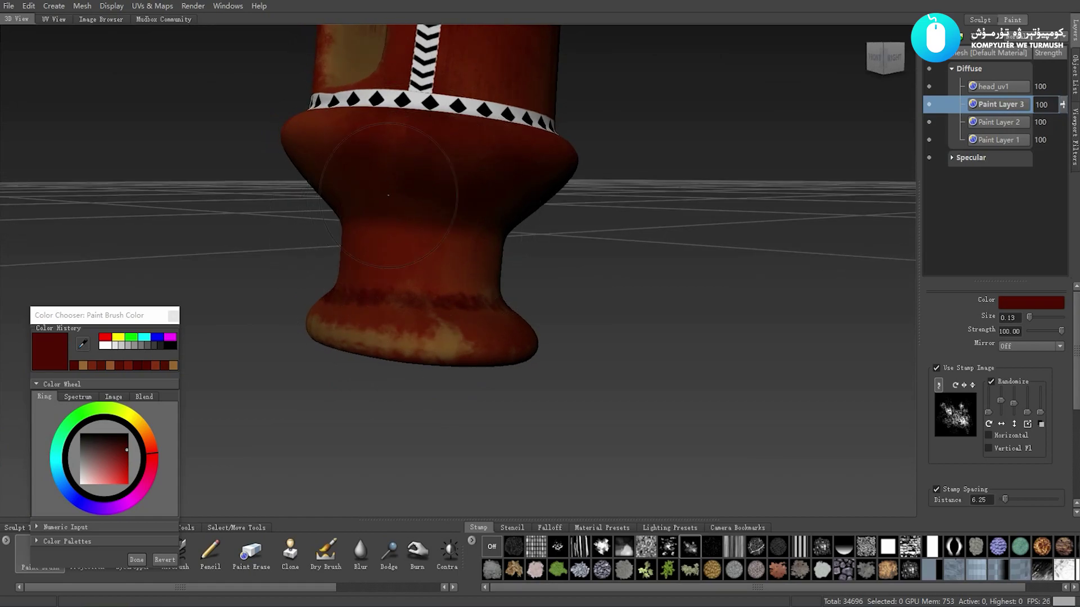
mouse_move(416, 151)
left_mouse_down("alt")
mouse_move(443, 238)
mouse_move(384, 232)
left_mouse_up("alt")
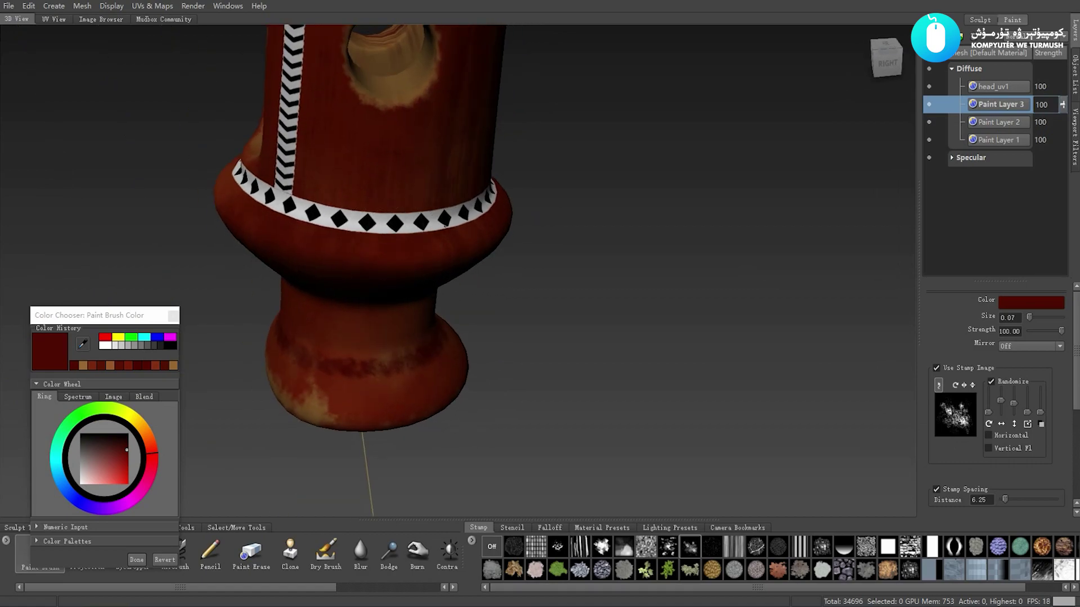
mouse_move(464, 220)
left_mouse_down("alt")
mouse_move(353, 246)
mouse_move(353, 215)
mouse_move(403, 147)
left_mouse_up("alt")
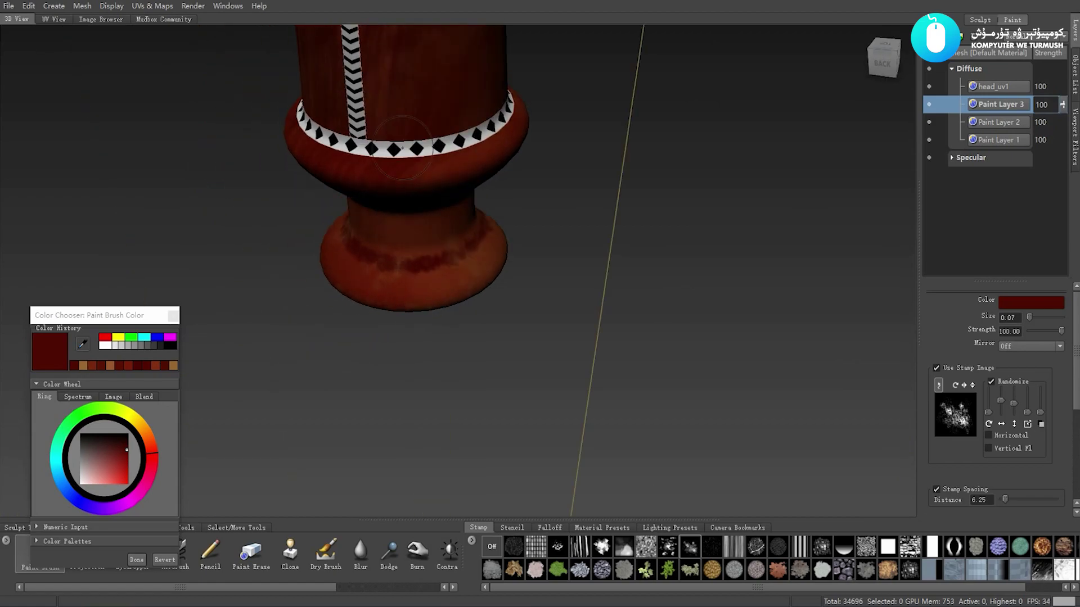
mouse_move(485, 138)
left_mouse_down("alt")
mouse_move(579, 180)
mouse_move(550, 185)
left_mouse_up("alt")
mouse_move(607, 221)
left_mouse_down("alt")
mouse_move(550, 240)
mouse_move(573, 347)
left_mouse_up("alt")
left_click_drag(519, 384, 581, 352, "alt")
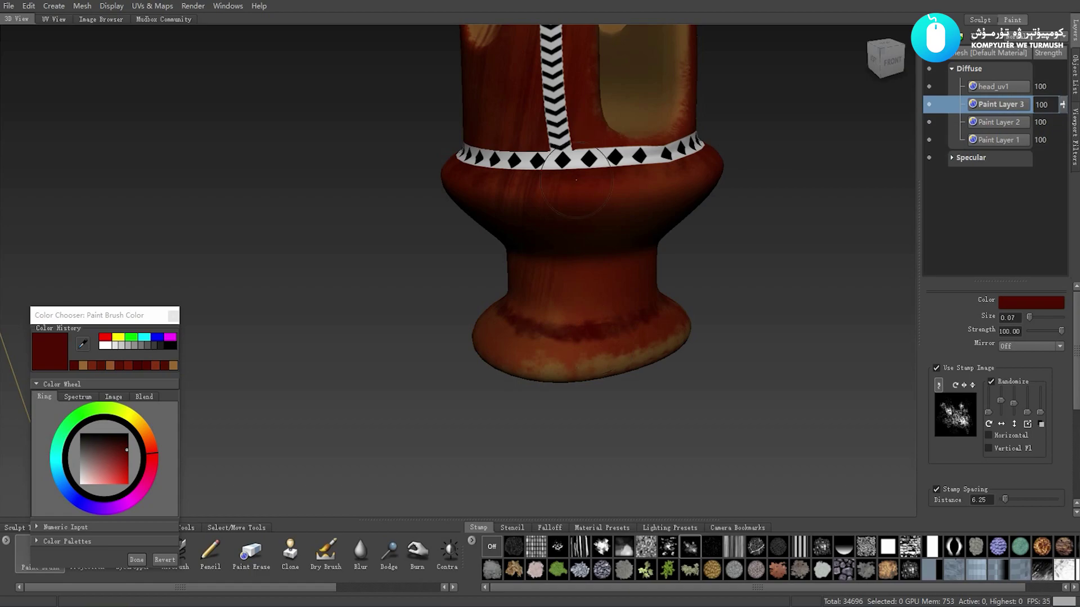
- Splatter darker wear along the holed column's edges and move the colour chooser aside
left_click_drag(576, 180, 537, 254, "alt")
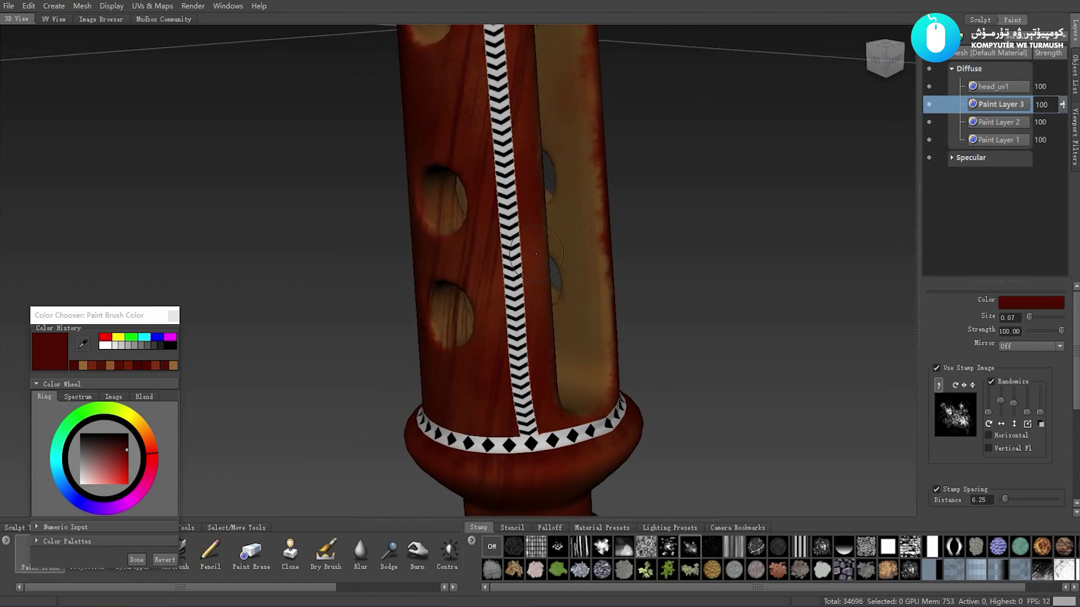
left_click_drag(658, 188, 556, 308, "alt")
right_click_drag(555, 308, 543, 310, "alt")
mouse_move(471, 346)
left_mouse_down("alt")
mouse_move(373, 311)
mouse_move(463, 339)
left_mouse_up("alt")
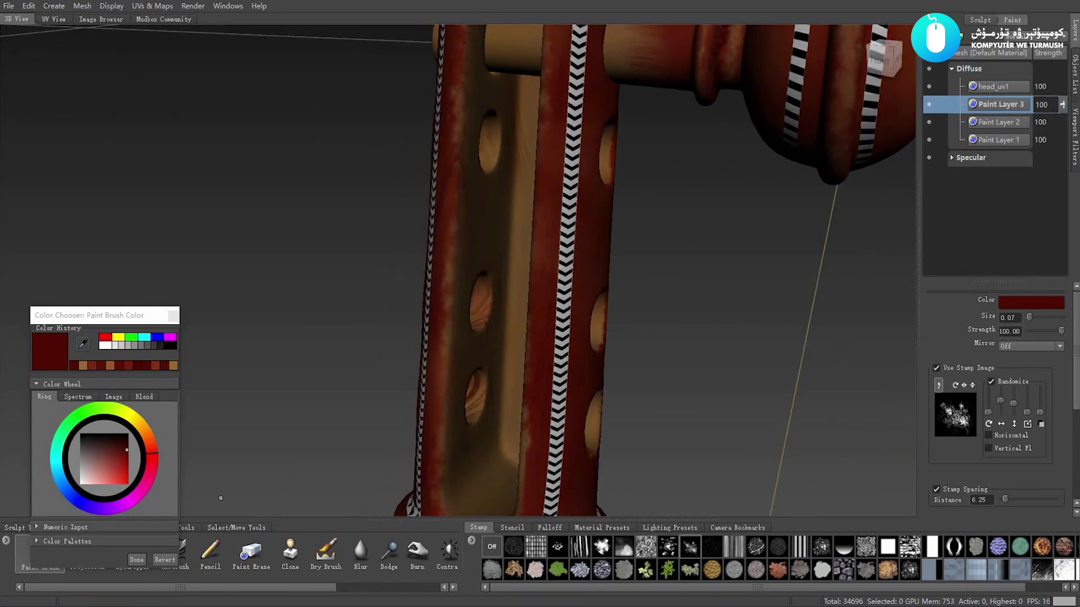
left_click_drag(127, 316, 117, 243)
- Select the inner fingerboard panel's UV shell with UV Shells, isolate it, then deselect
left_click(219, 527)
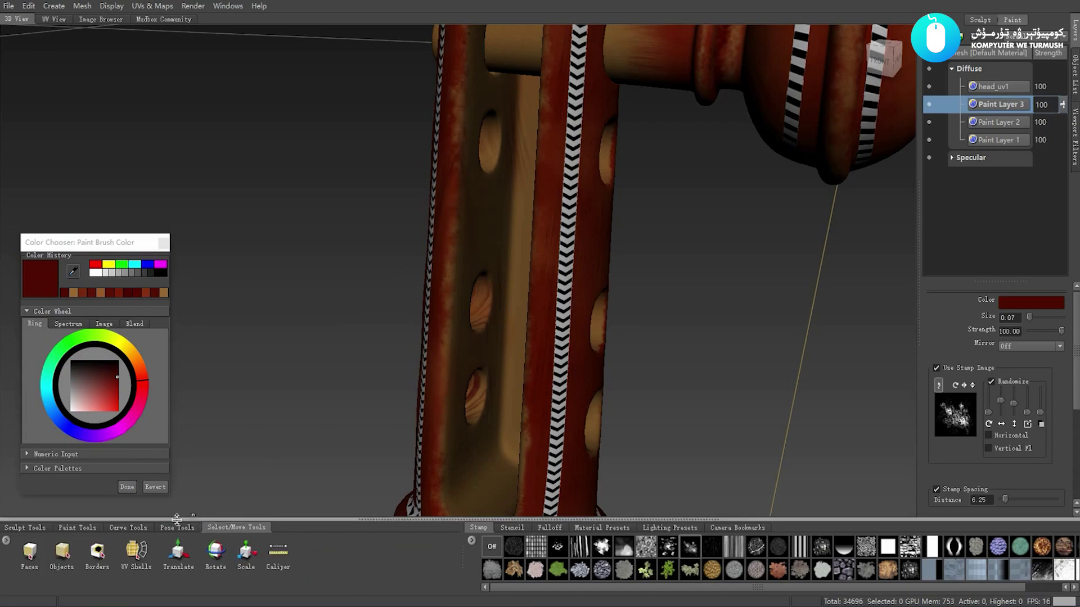
left_click(136, 542)
left_click(500, 354)
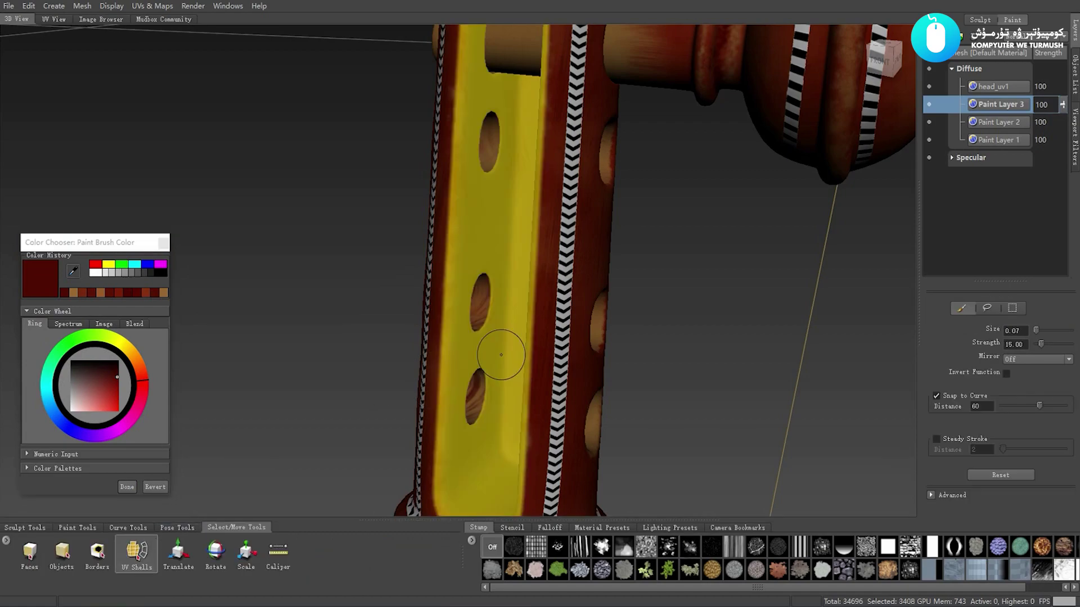
key("shift+i")
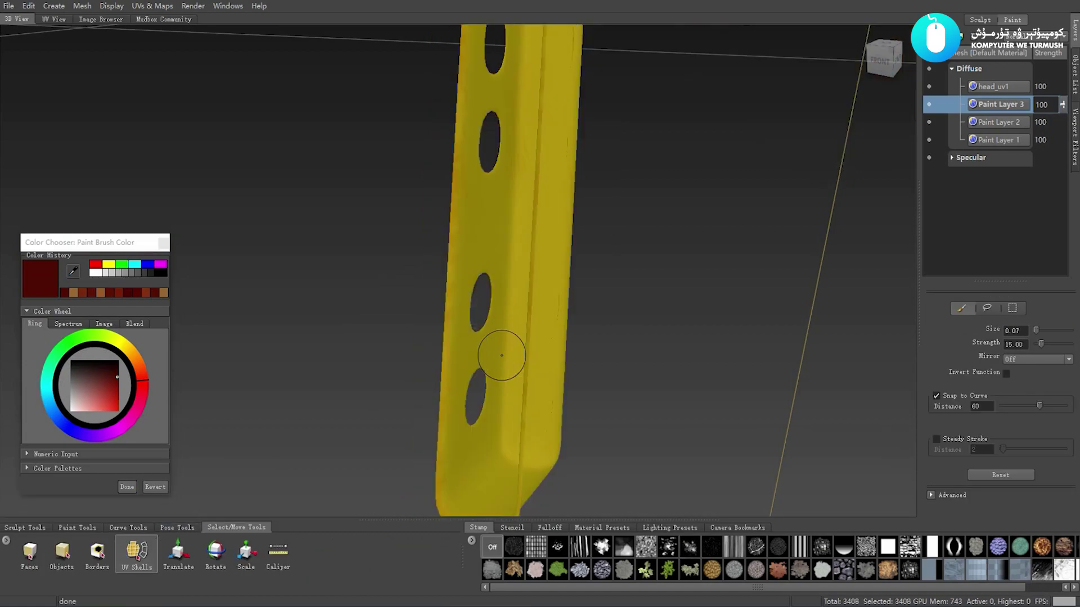
left_click(646, 332)
- Switch the mesh to its flattened UV layout and orbit to face it
mouse_move(645, 332)
left_mouse_down("alt")
mouse_move(626, 340)
mouse_move(669, 355)
left_mouse_up("alt")
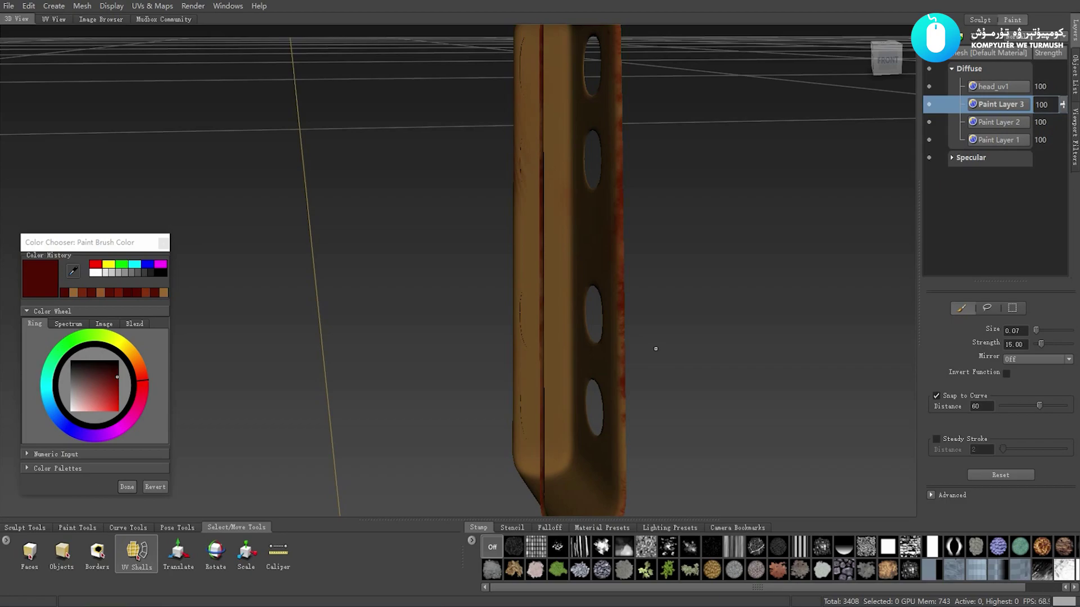
key("shift+h")
left_click_drag(651, 351, 534, 338, "alt")
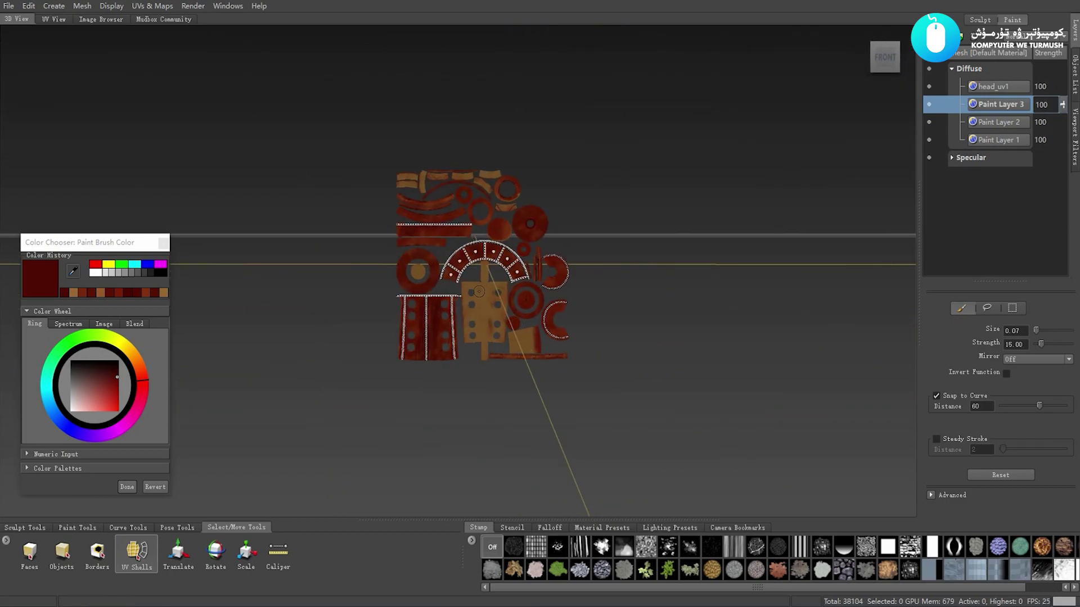
- Zoom in on the flattened pieces and centre the tan fingerboard shell
right_click_drag(534, 337, 523, 321, "alt")
scroll(522, 321, "up", 1)
scroll(517, 281, "up", 1)
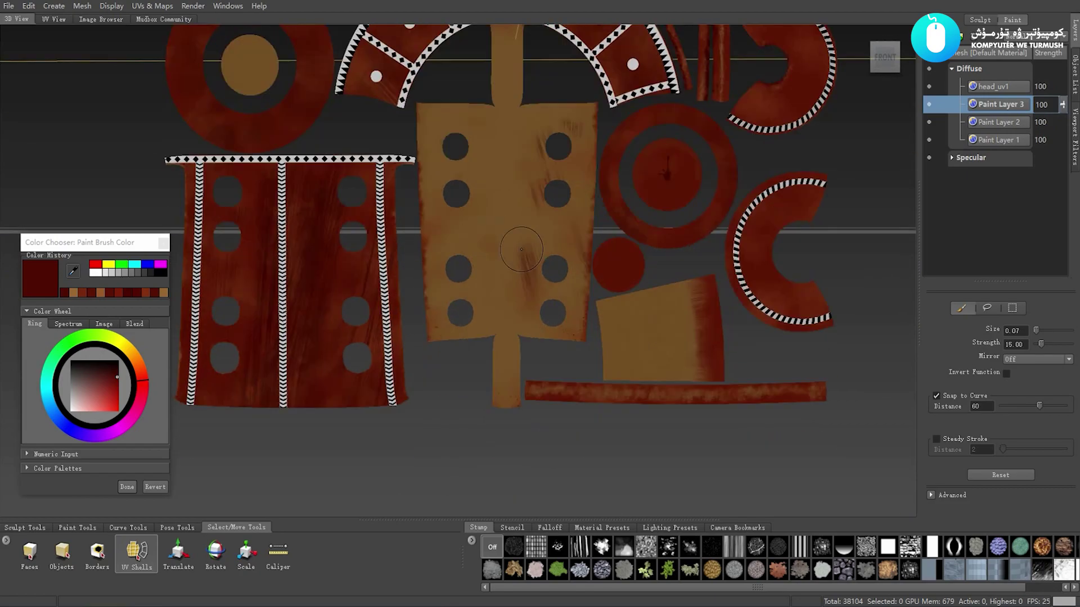
scroll(520, 265, "up", 1)
scroll(526, 266, "up", 1)
middle_click_drag(526, 267, 527, 254, "alt")
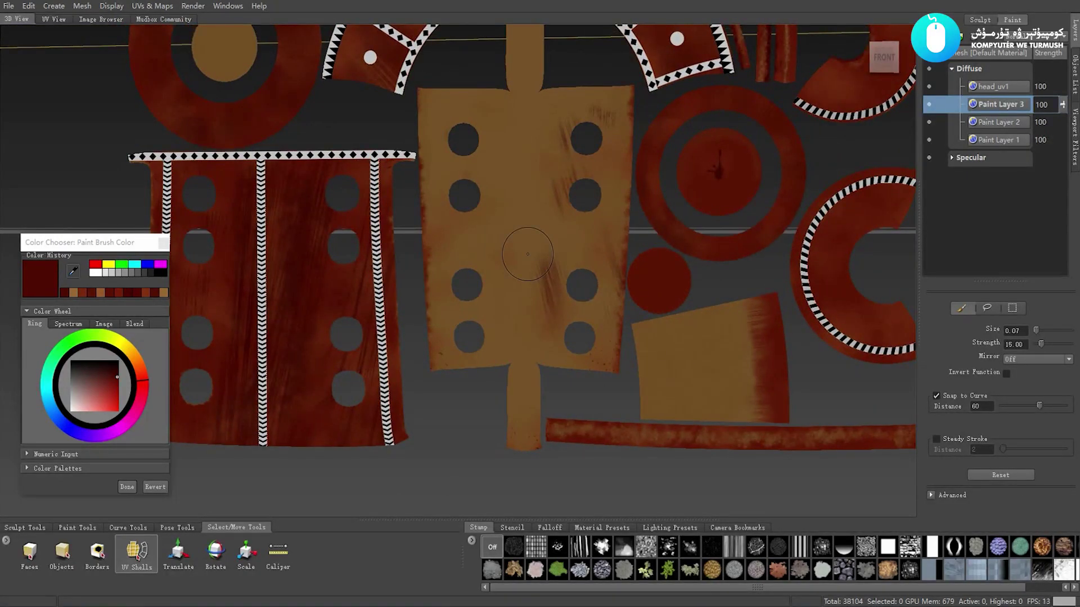
- Isolate the tan fingerboard shell via the marking menu, deselect it, and show the Stencil tray
left_click(528, 254)
right_click(512, 249)
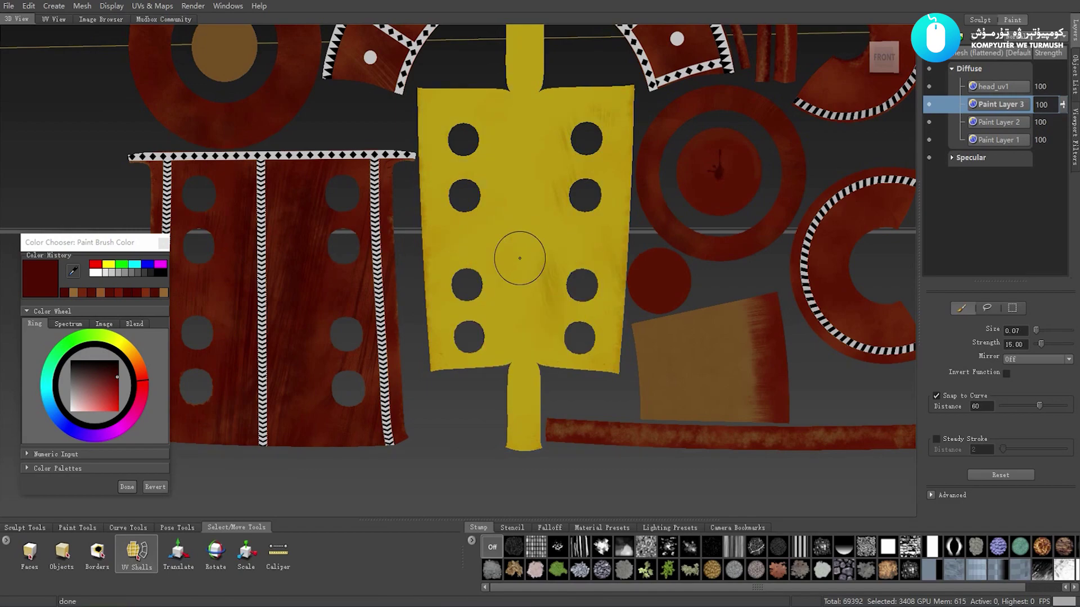
right_click_drag(512, 250, 533, 253)
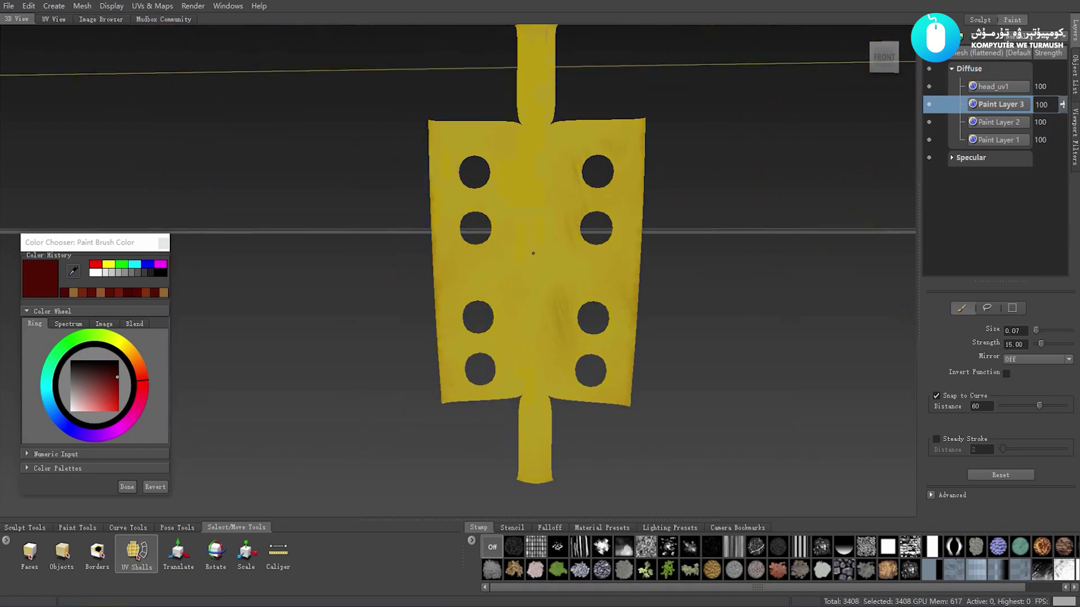
left_click(702, 277)
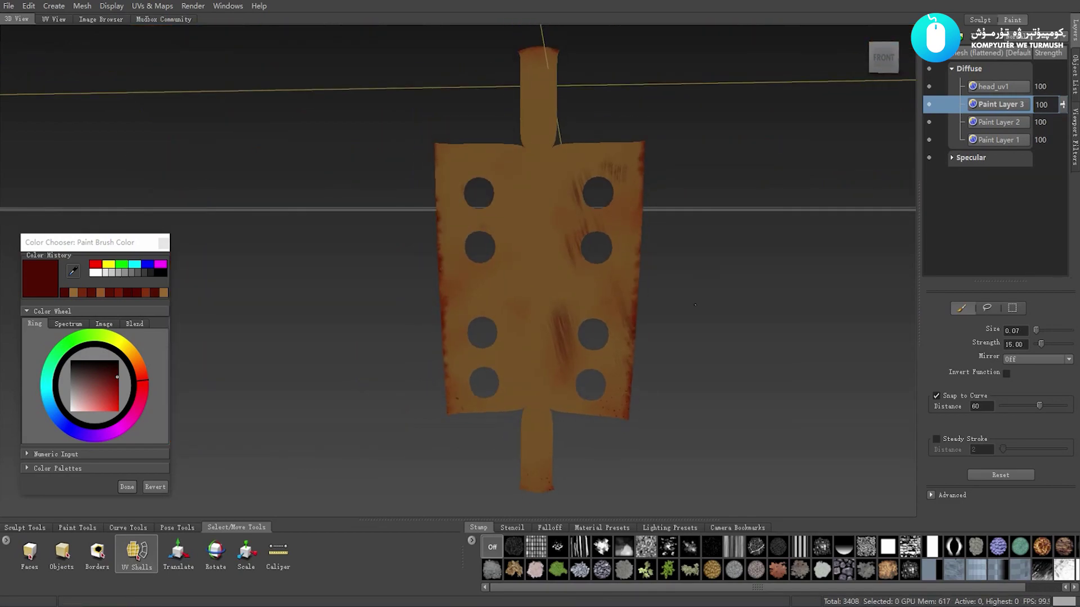
left_click(513, 527)
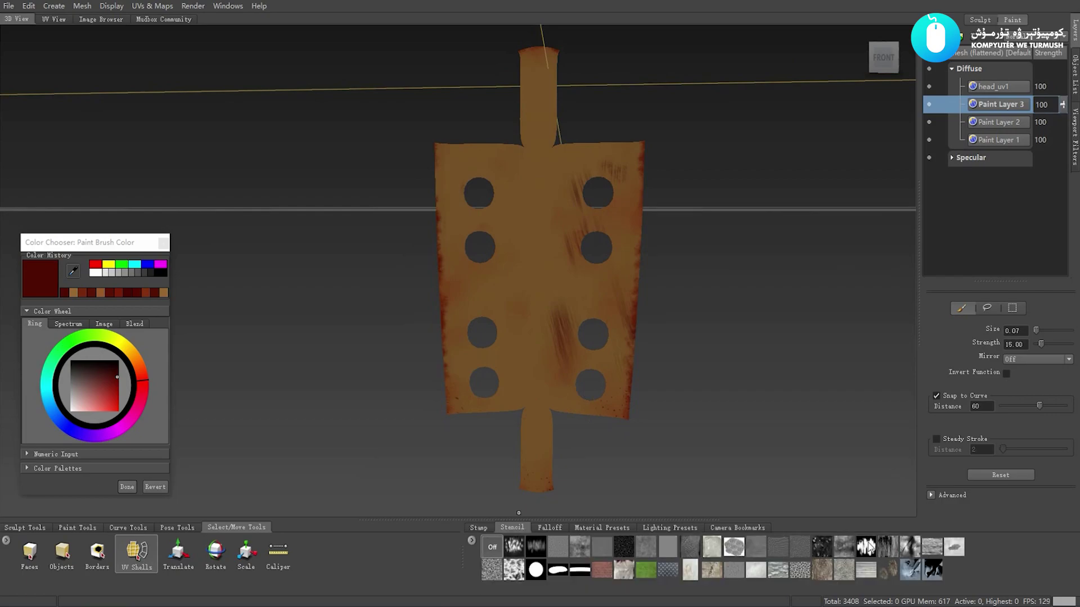
- Apply the streaks stencil partly visible over the slightly tilted fingerboard
left_click(881, 548)
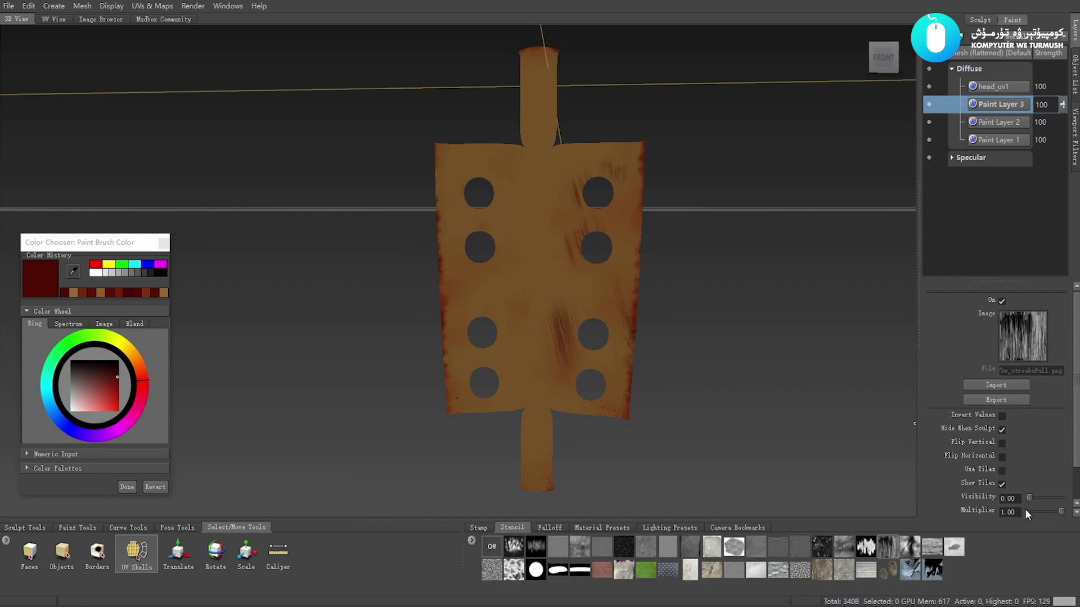
left_click_drag(1029, 498, 1039, 498)
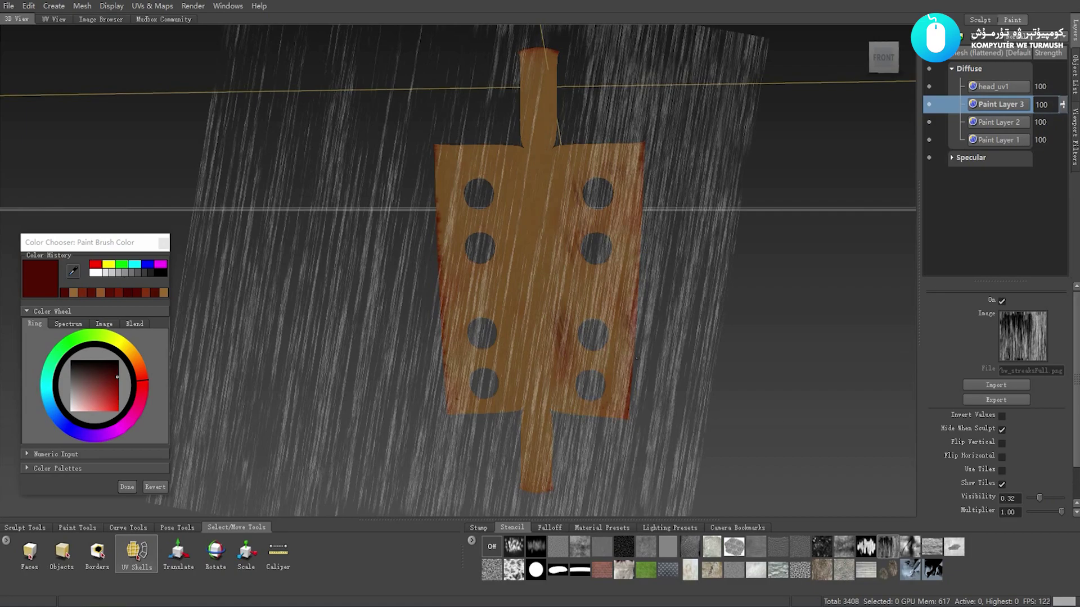
mouse_move(608, 371)
left_mouse_down("alt")
mouse_move(624, 392)
mouse_move(601, 392)
left_mouse_up("alt")
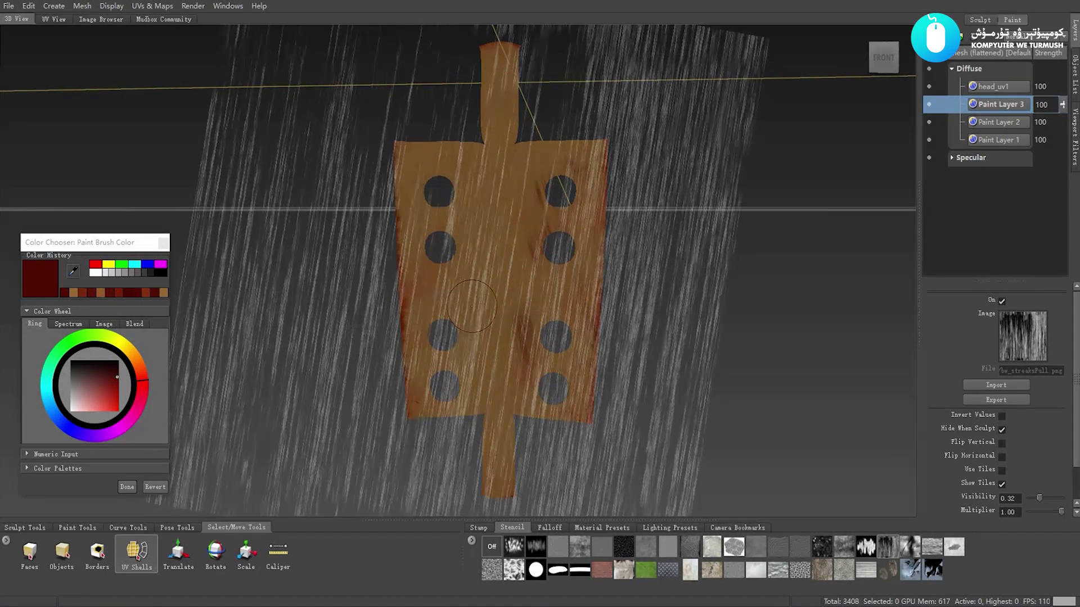
- Pick the tan colour from history, deselect the board, and switch to the Paint Brush
left_click(73, 293)
left_click(506, 249)
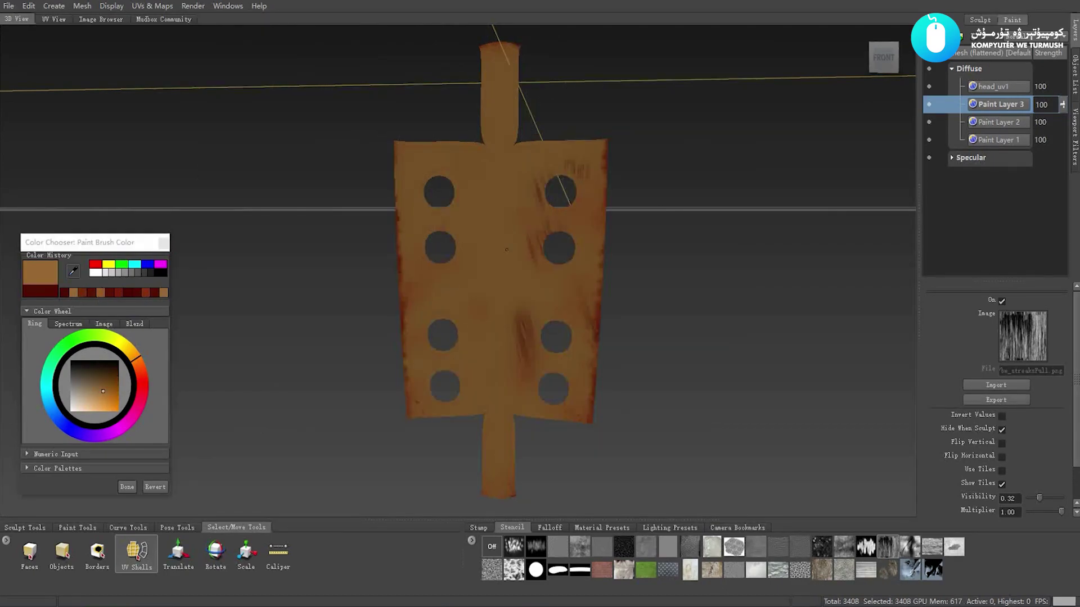
left_click(481, 331)
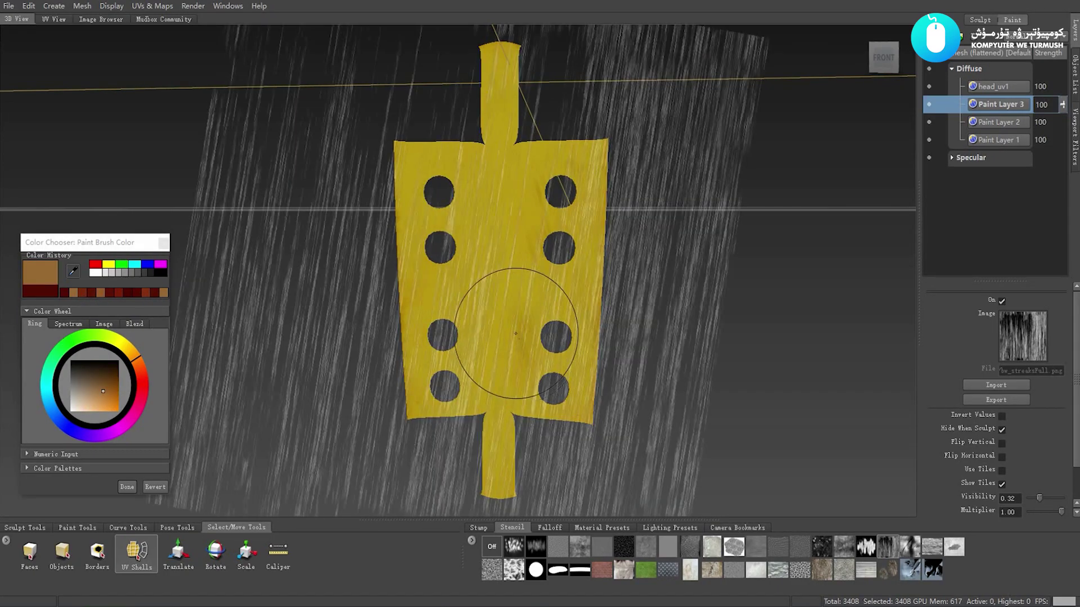
left_click(330, 335)
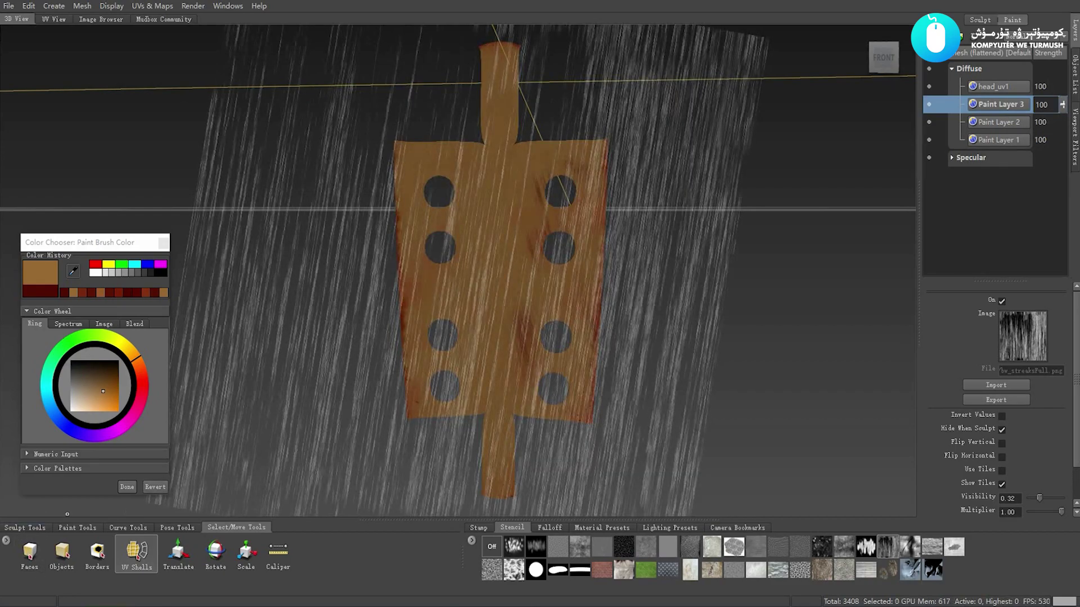
left_click(77, 527)
left_click(40, 554)
- Paint a dark red streak, undo it, and repaint the board in brown
left_click_drag(467, 388, 528, 202)
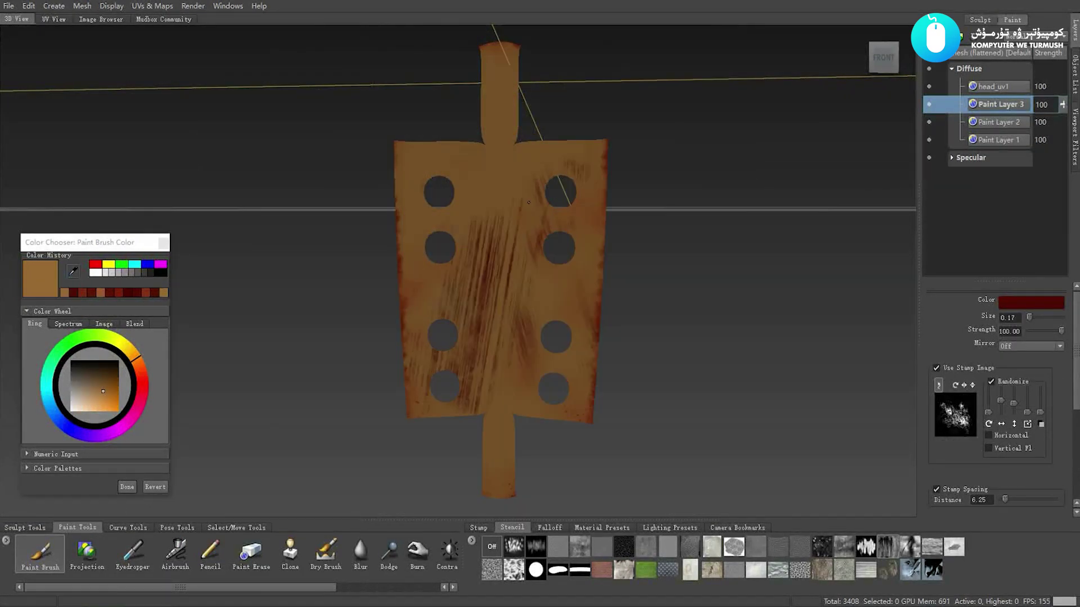
key("ctrl+z")
key("ctrl+z")
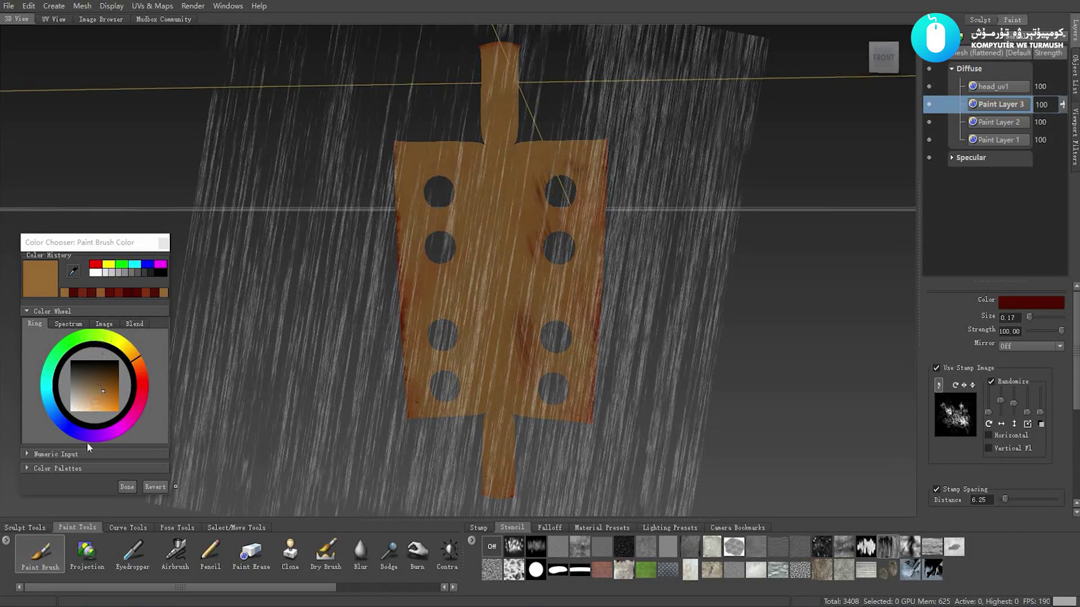
left_click(65, 292)
left_click_drag(471, 269, 411, 340)
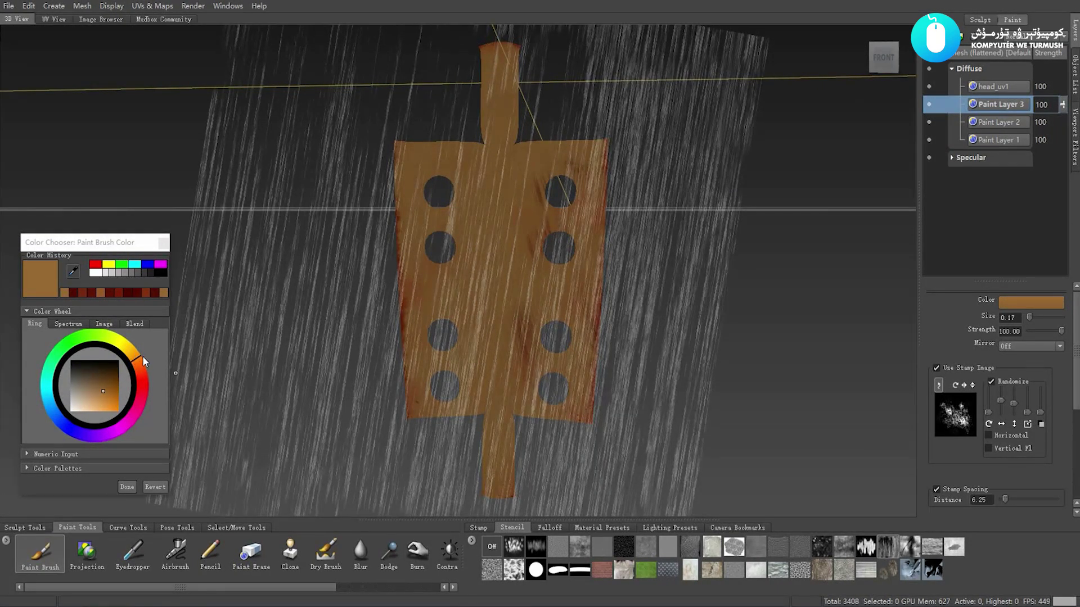
- Add darker streaks, erase them with Paint Erase, and return to Paint Brush with the streaks stencil
left_click(165, 297)
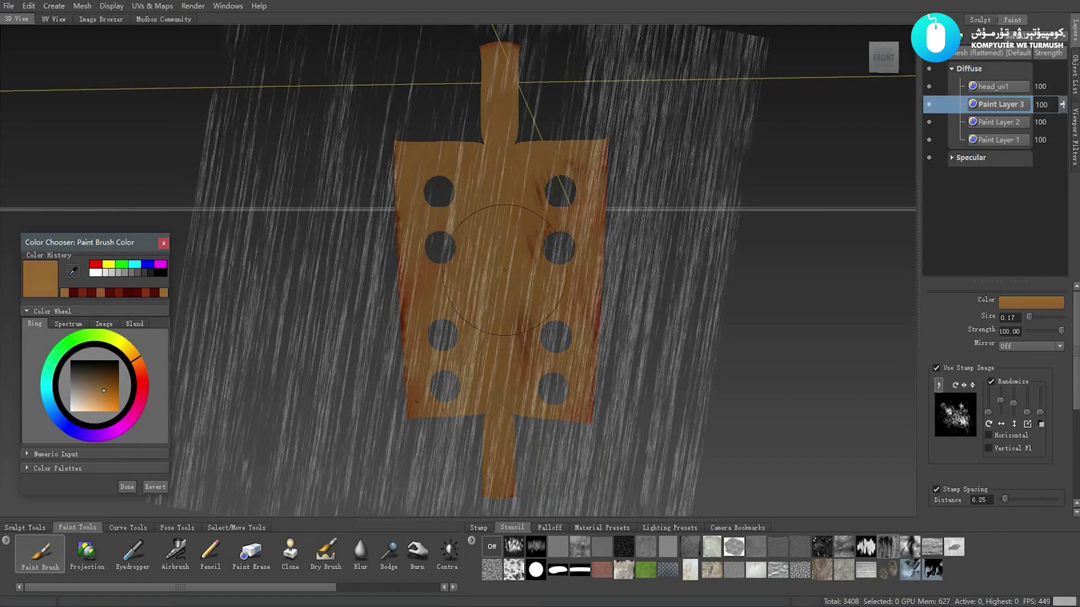
left_click_drag(523, 323, 543, 226)
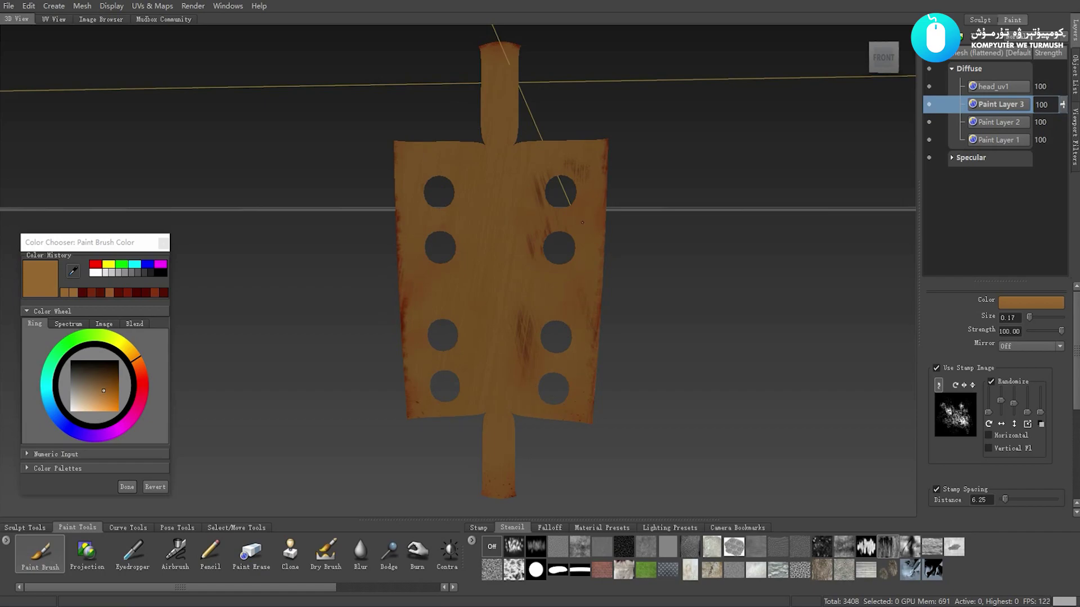
key("q")
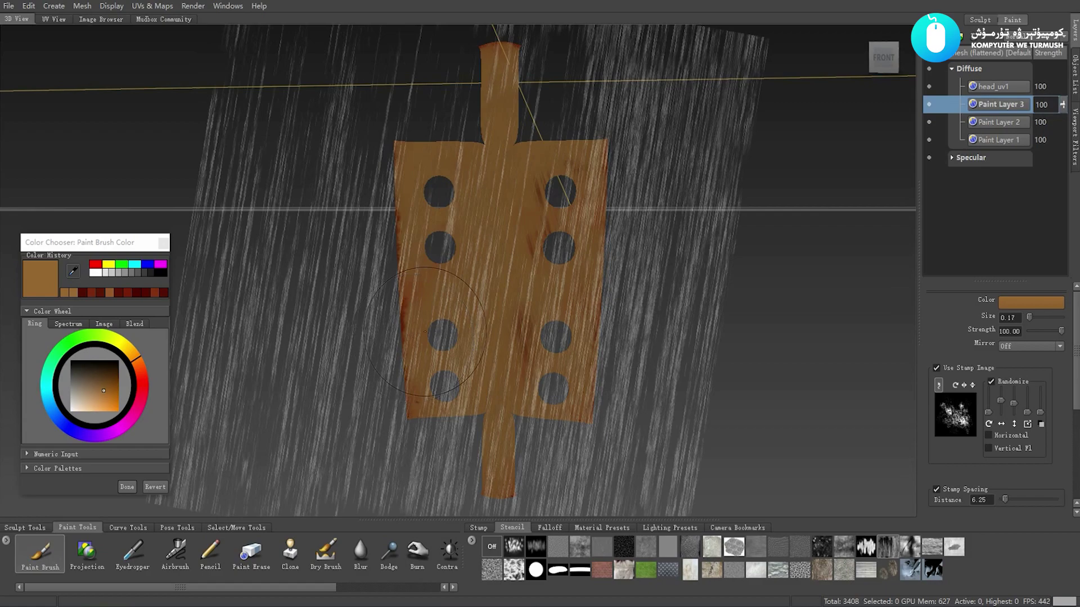
left_click(250, 551)
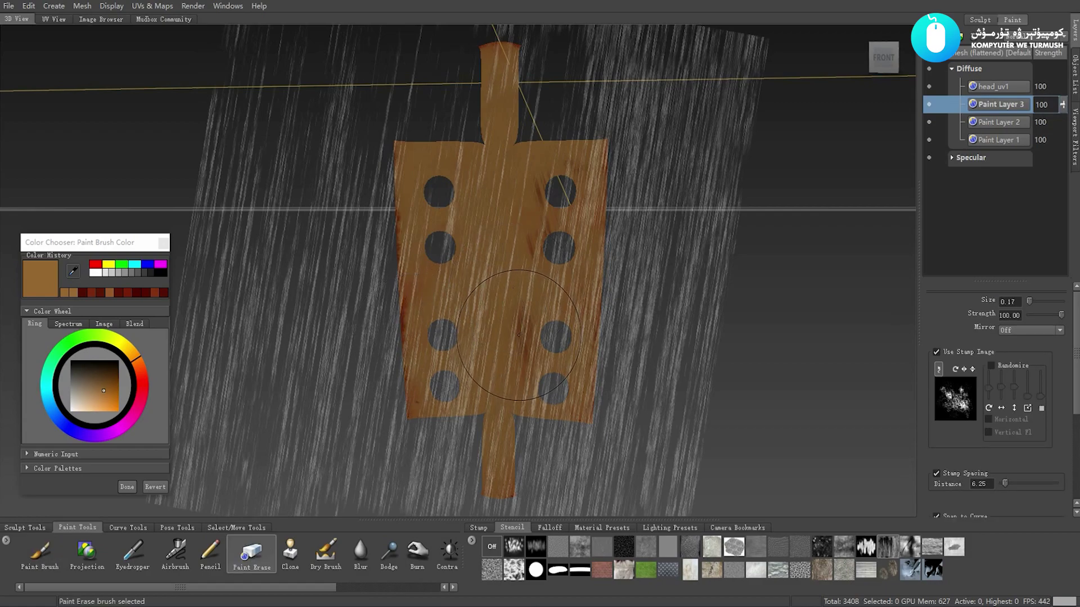
left_click(40, 551)
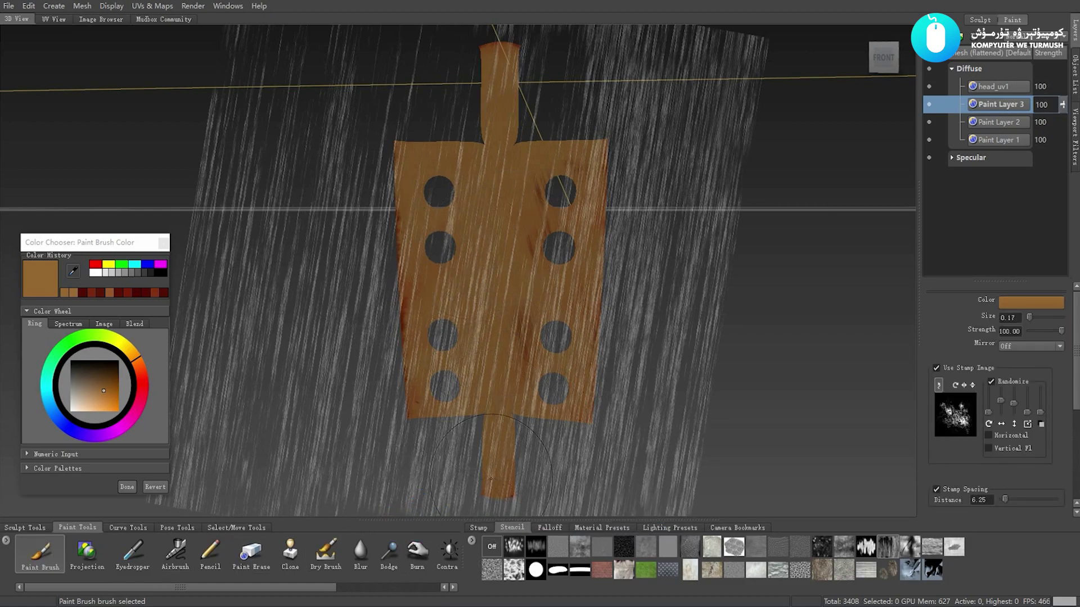
left_click(510, 528)
left_click(492, 546)
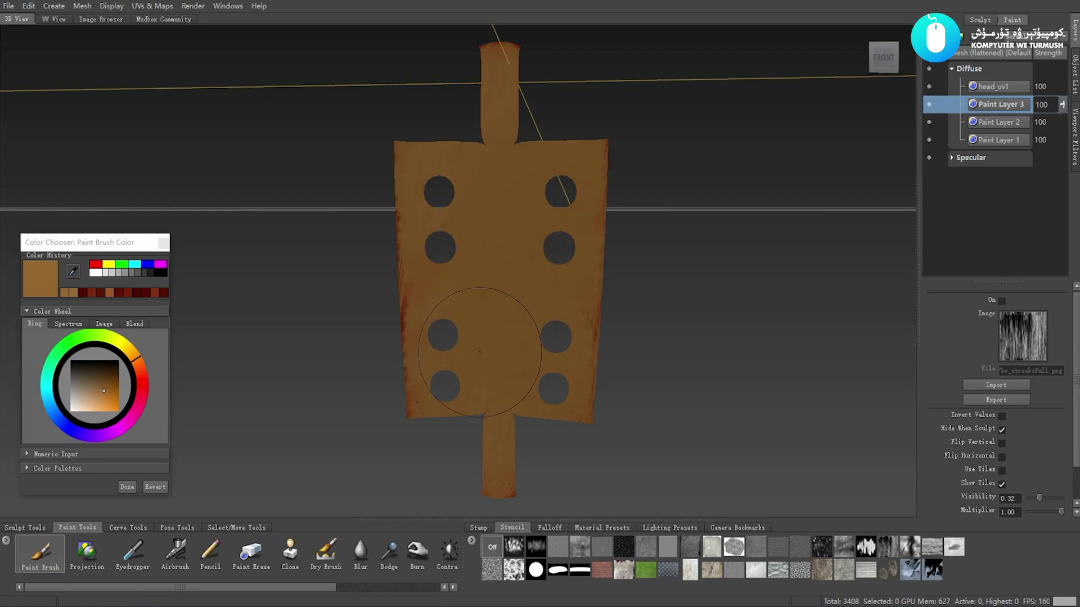
- Apply the streaks stencil and lighten the brush colour toward tan
left_click(887, 547)
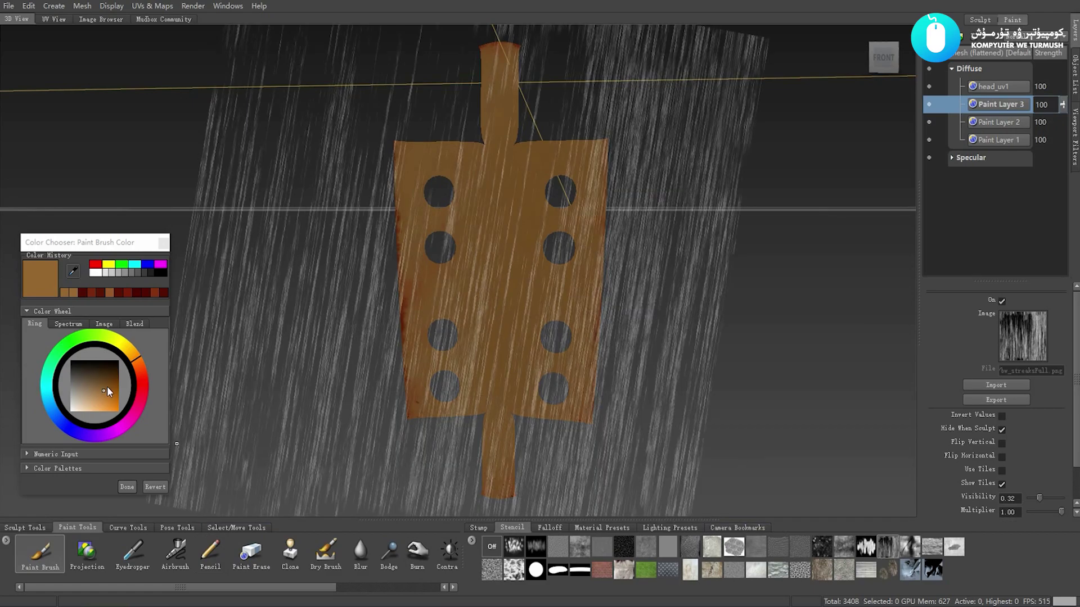
left_click_drag(102, 392, 92, 388)
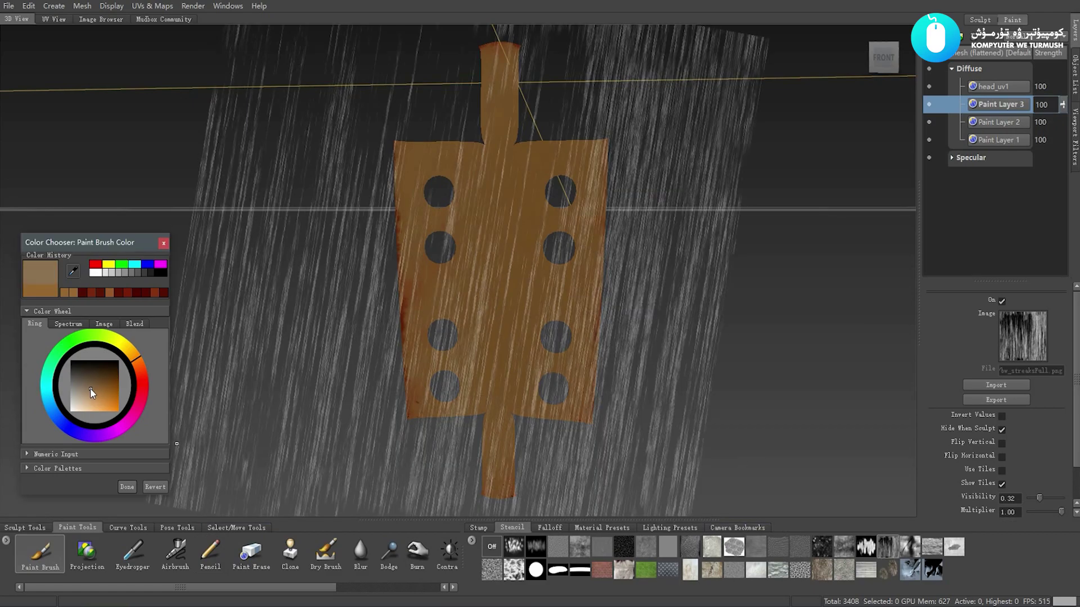
key("q")
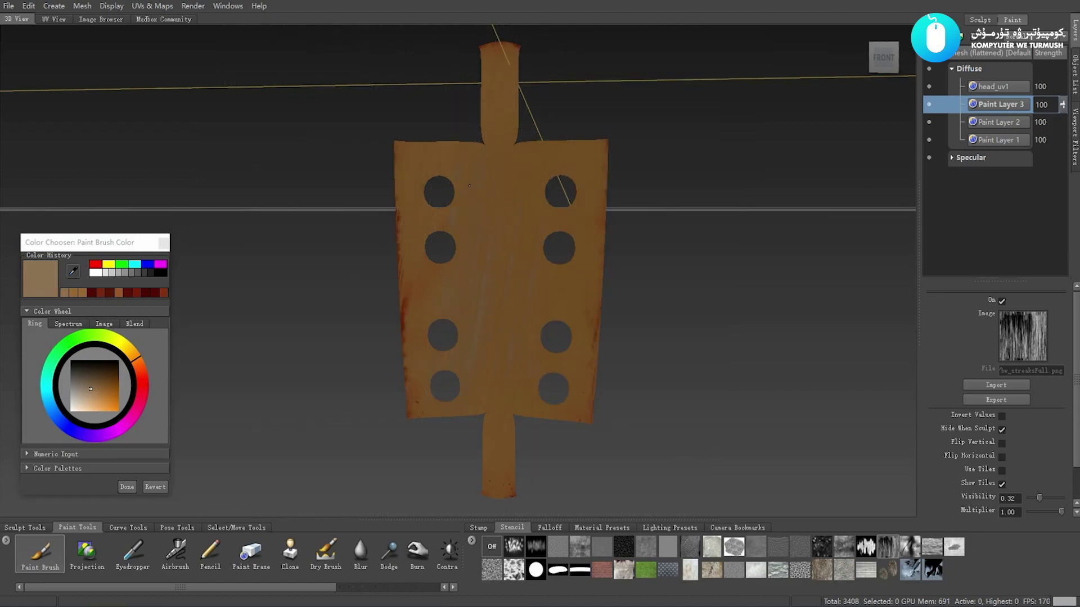
key("q")
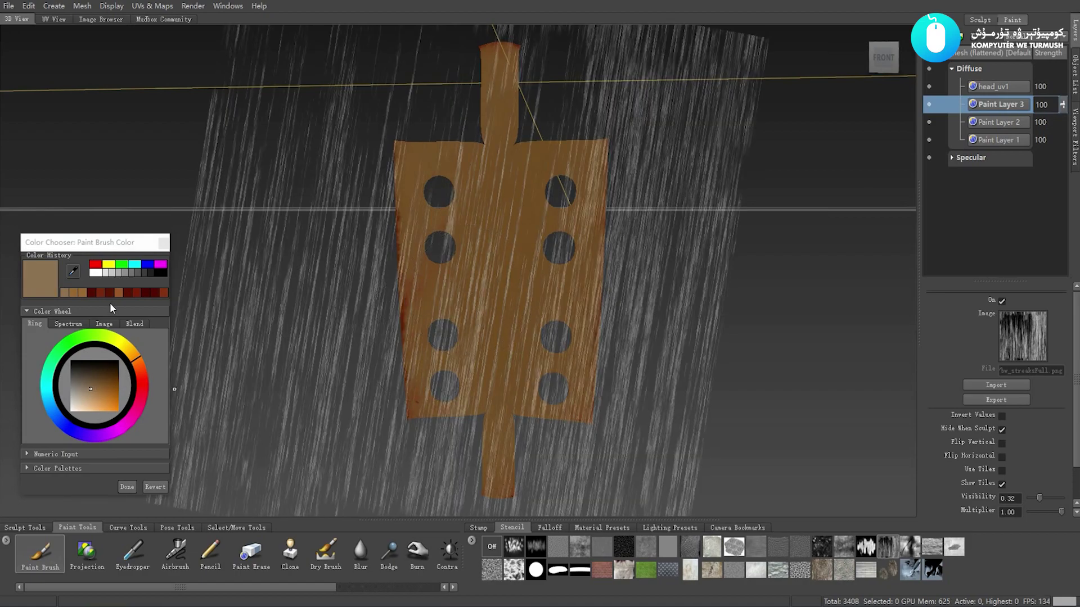
- Try orange-brown and darker brown, then settle on a light golden tan
left_click(76, 292)
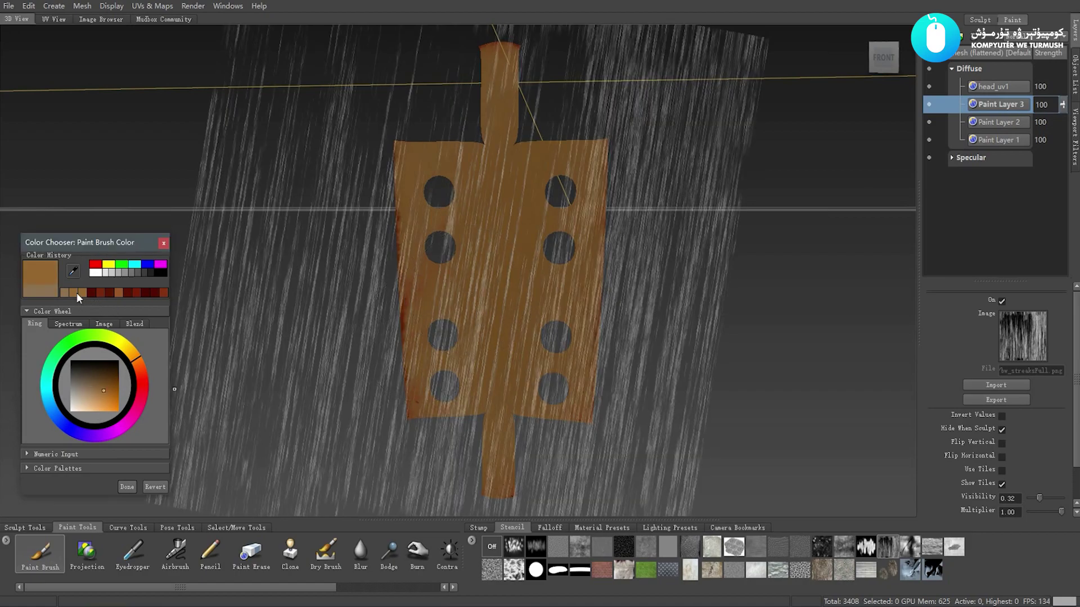
left_click(118, 292)
key("q")
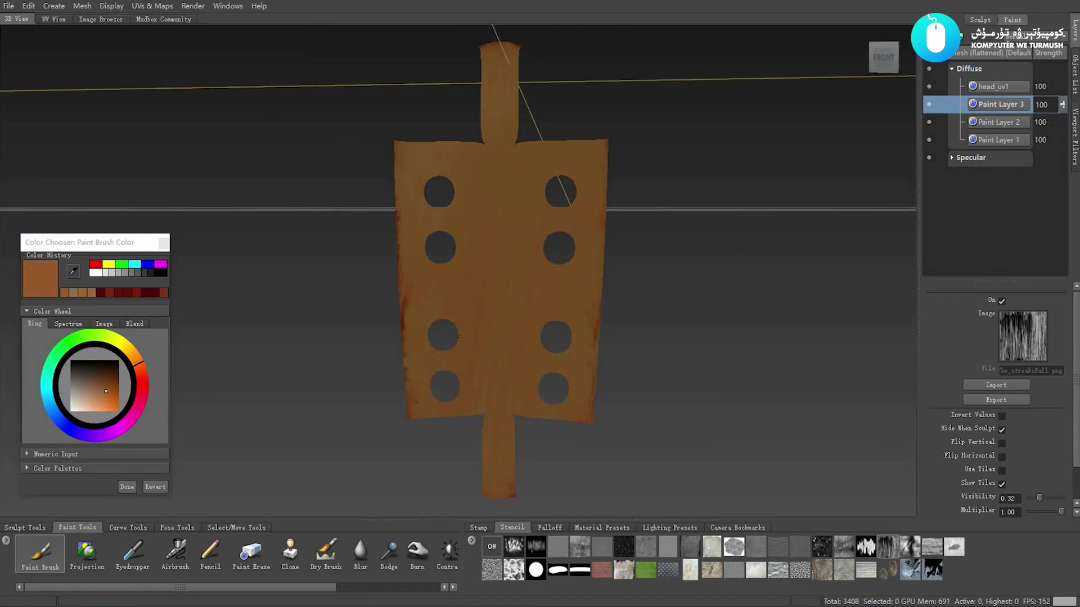
key("q")
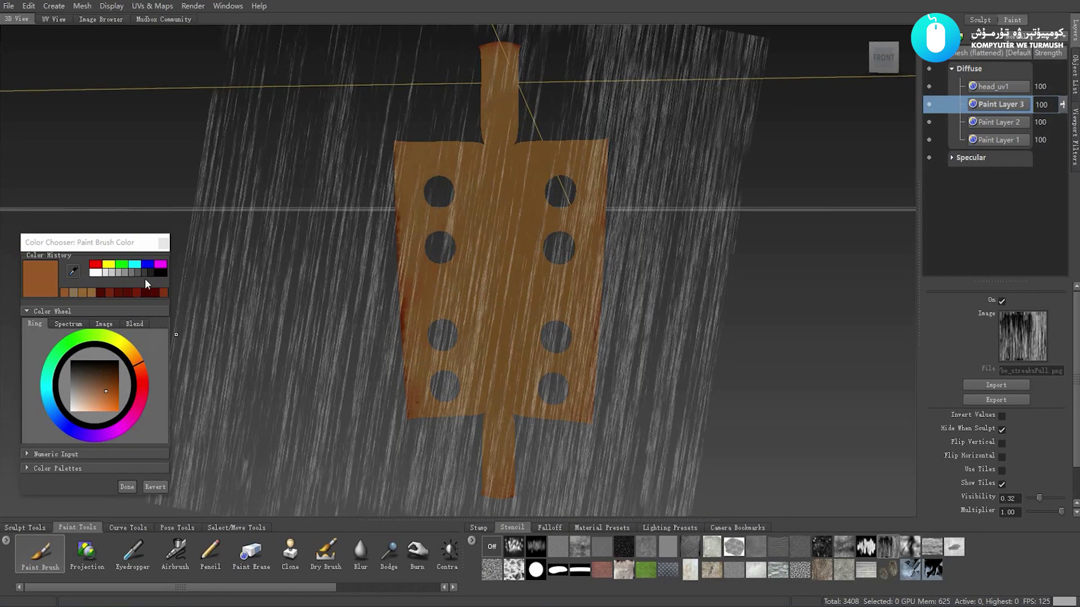
left_click(139, 359)
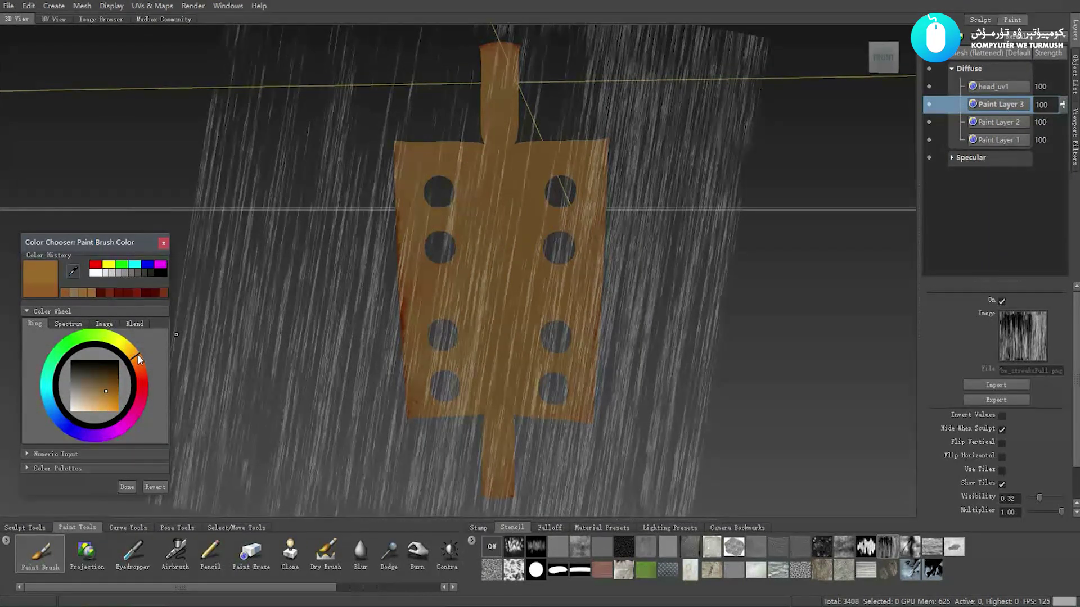
left_click_drag(107, 389, 93, 405)
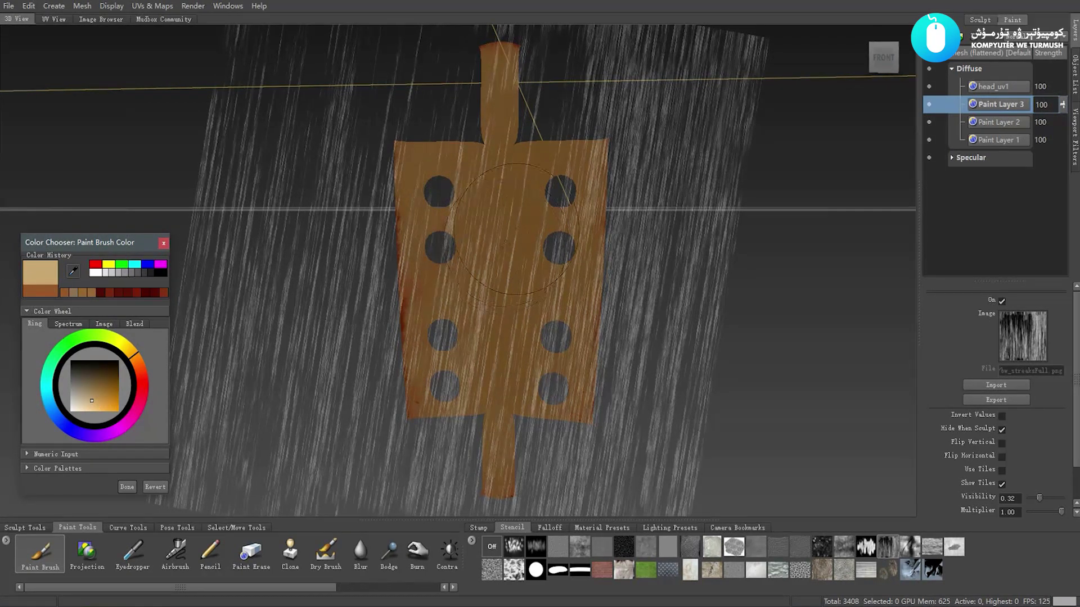
- Paint light tan grain streaks across the board, its right side and near the lower-right hole
mouse_move(517, 264)
left_mouse_down()
mouse_move(497, 80)
mouse_move(382, 206)
left_mouse_up()
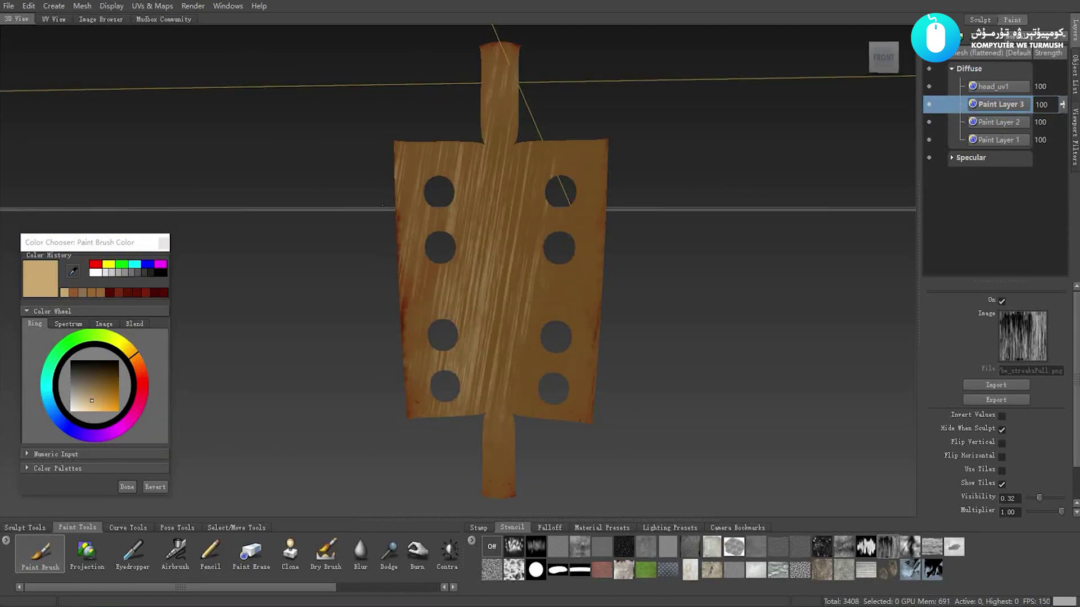
left_click_drag(456, 261, 541, 398)
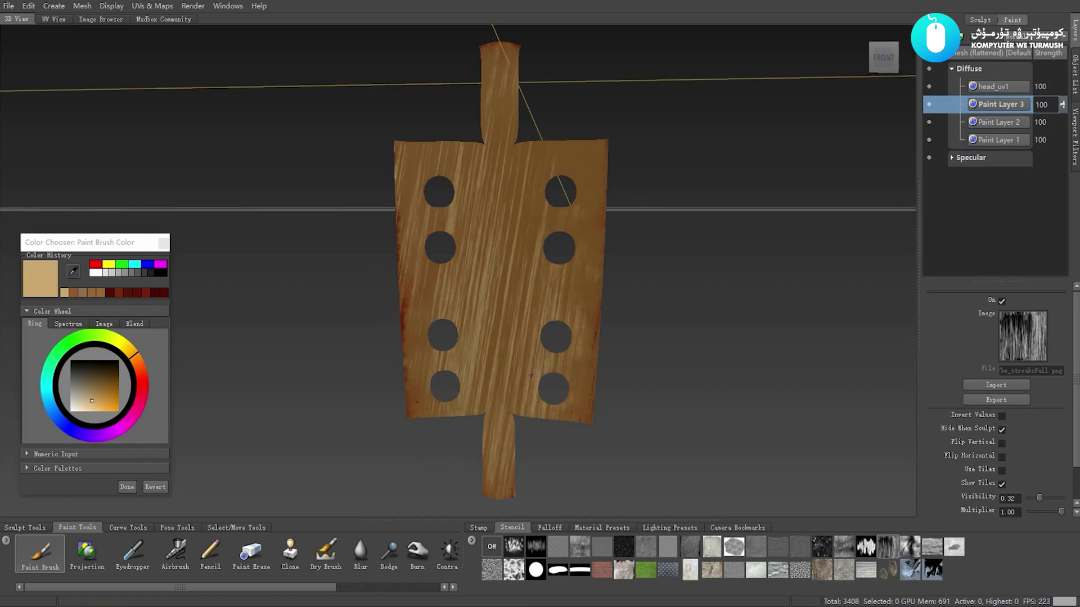
left_click_drag(534, 192, 597, 297)
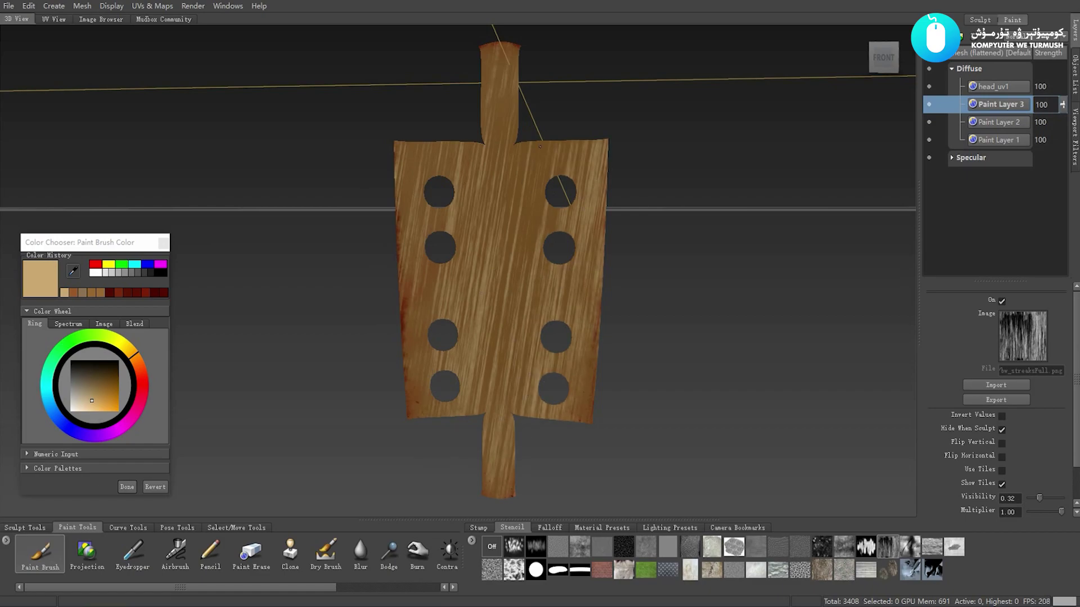
left_click_drag(478, 119, 555, 349)
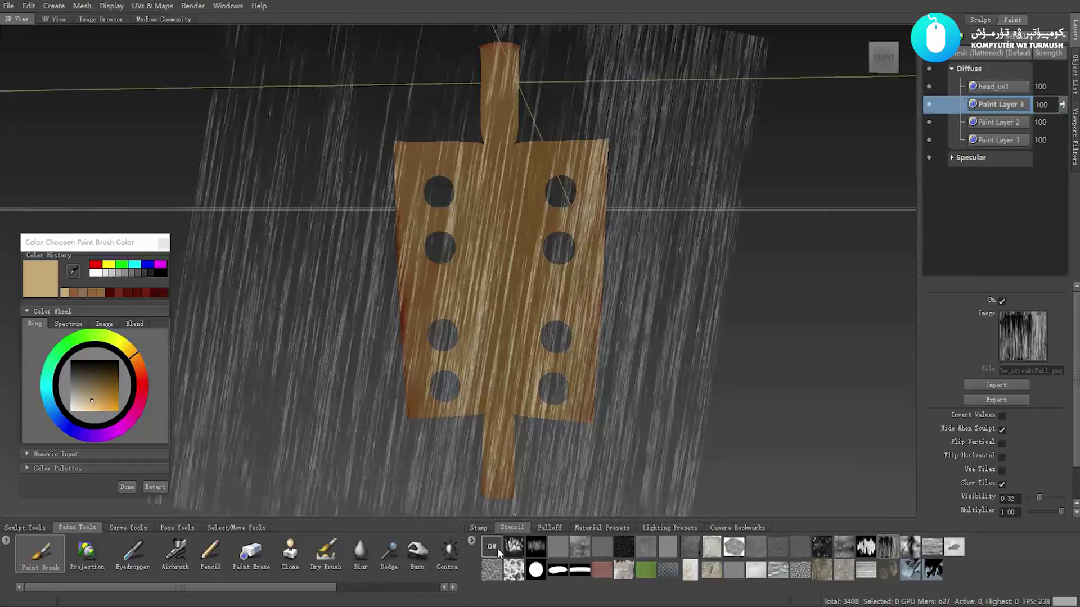
- Turn the stencil off and stop using a stamp image on the brush
left_click(479, 527)
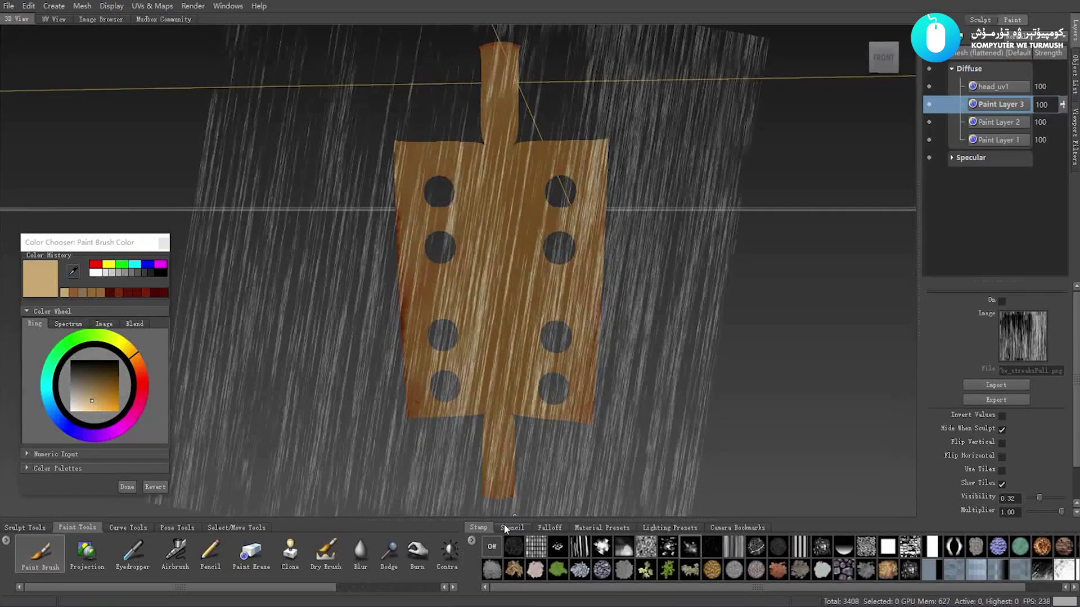
left_click(505, 529)
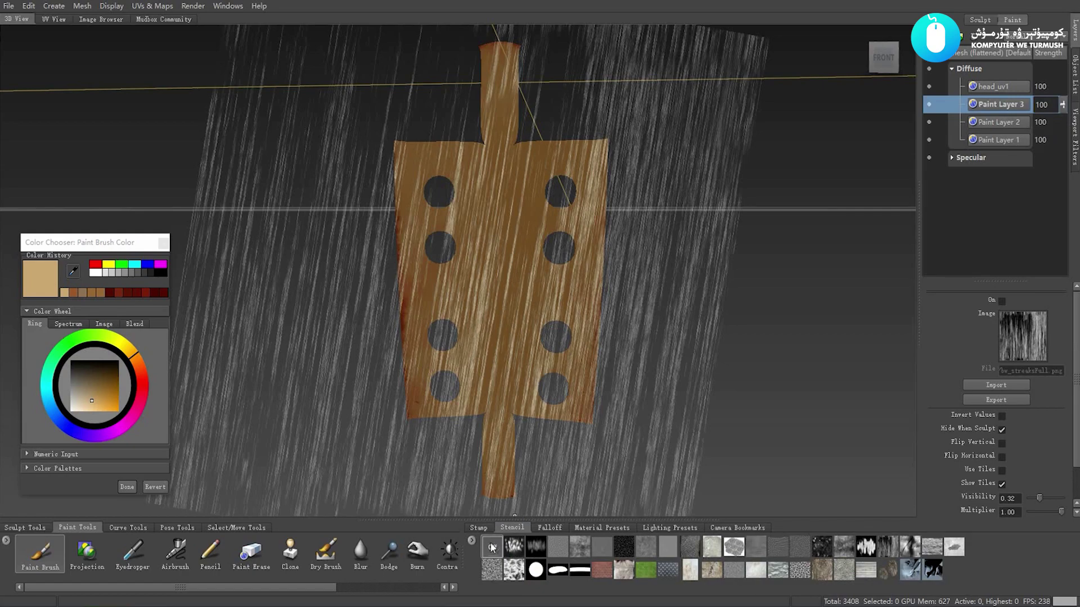
left_click(515, 546)
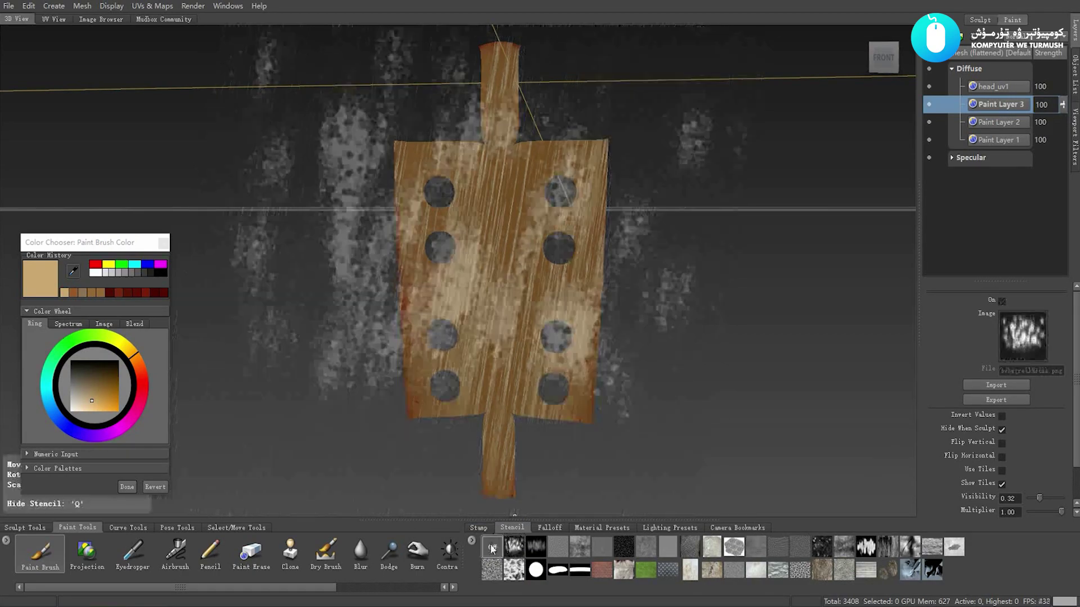
left_click(479, 527)
left_click(491, 547)
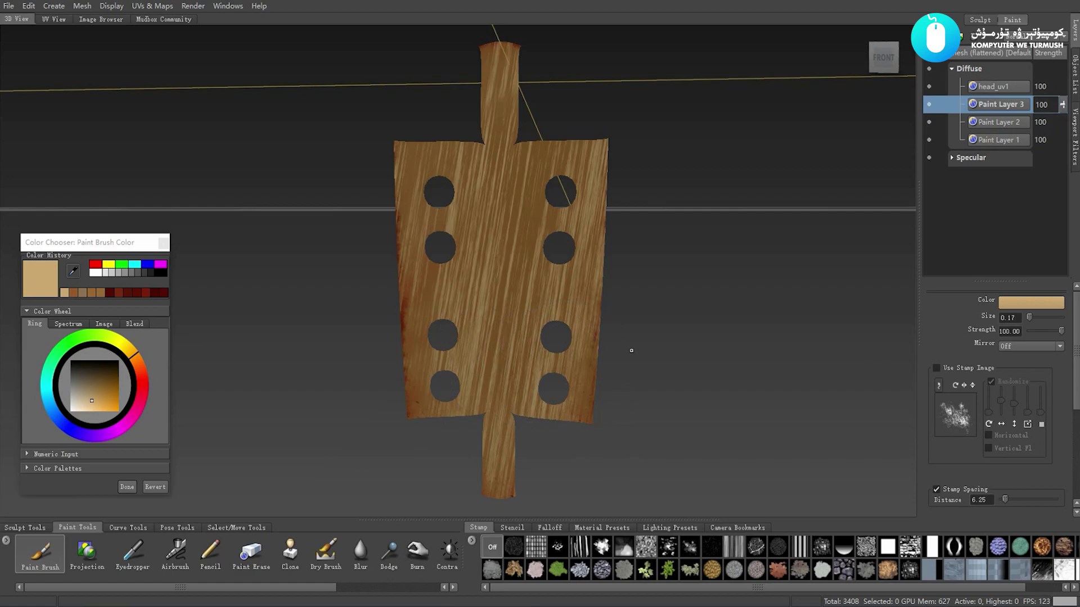
- Hide the flattened board mesh and orbit the view across the empty grid
key("Delete")
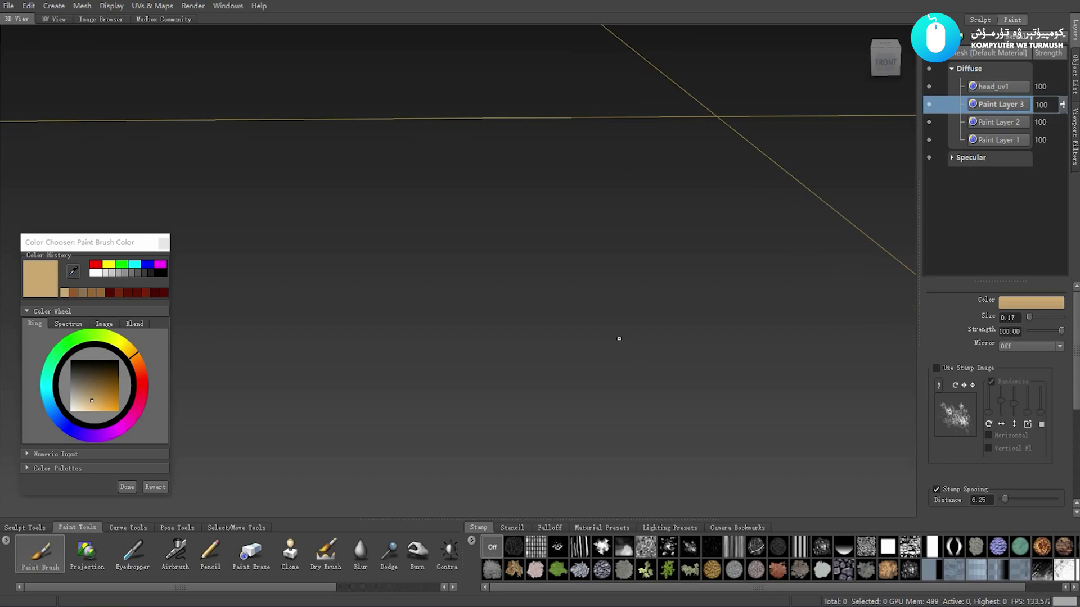
middle_click_drag(624, 339, 437, 304, "alt")
mouse_move(437, 304)
left_mouse_down("alt")
mouse_move(480, 341)
mouse_move(368, 261)
left_mouse_up("alt")
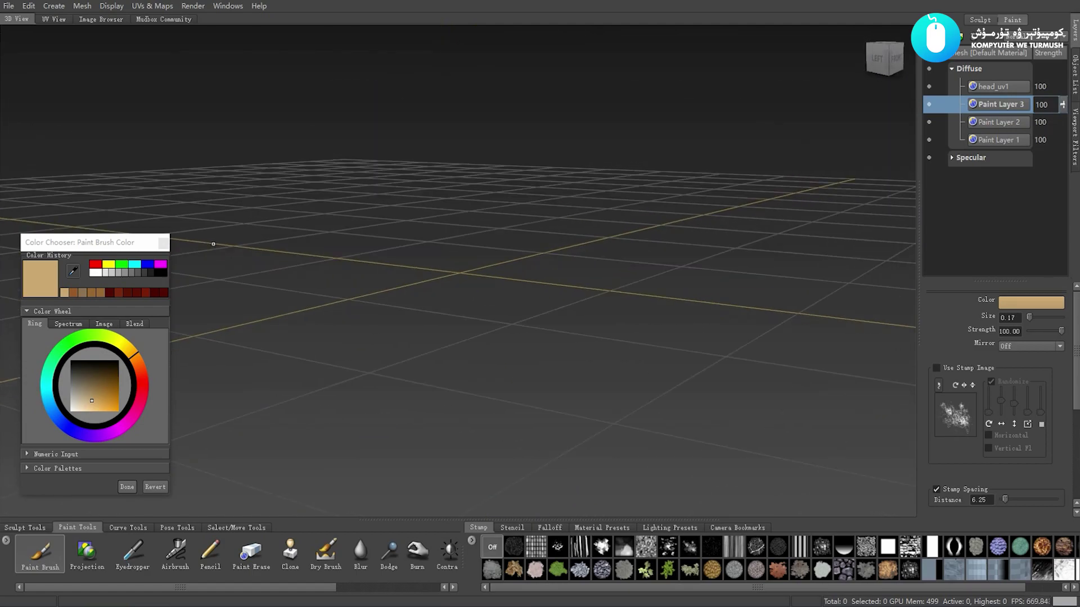
right_click_drag(593, 279, 566, 266)
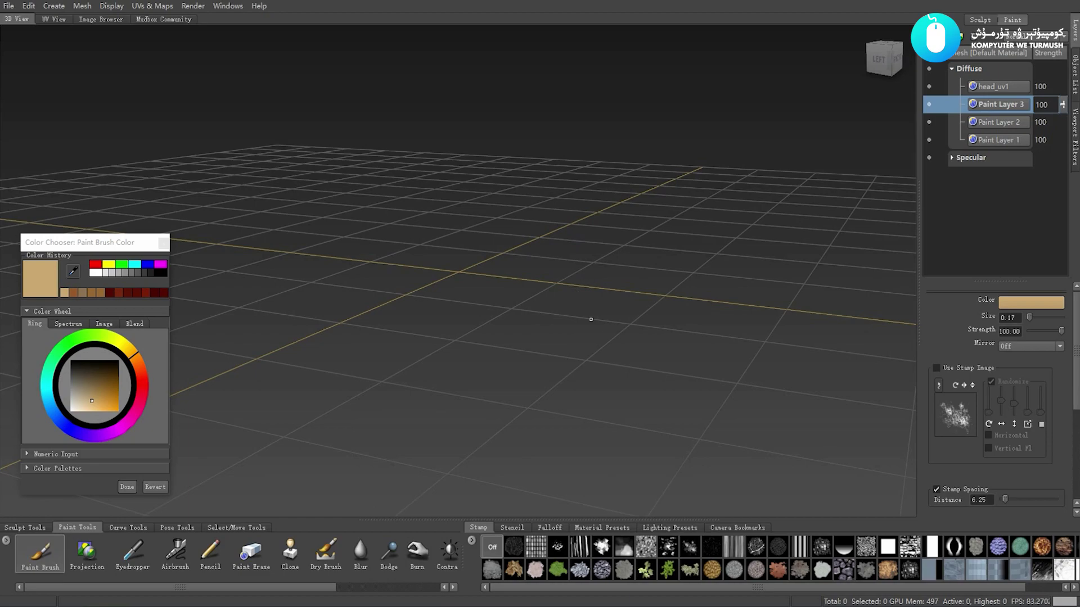
right_click_drag(593, 326, 562, 312)
mouse_move(563, 312)
left_mouse_down("alt")
mouse_move(486, 334)
mouse_move(672, 314)
left_mouse_up("alt")
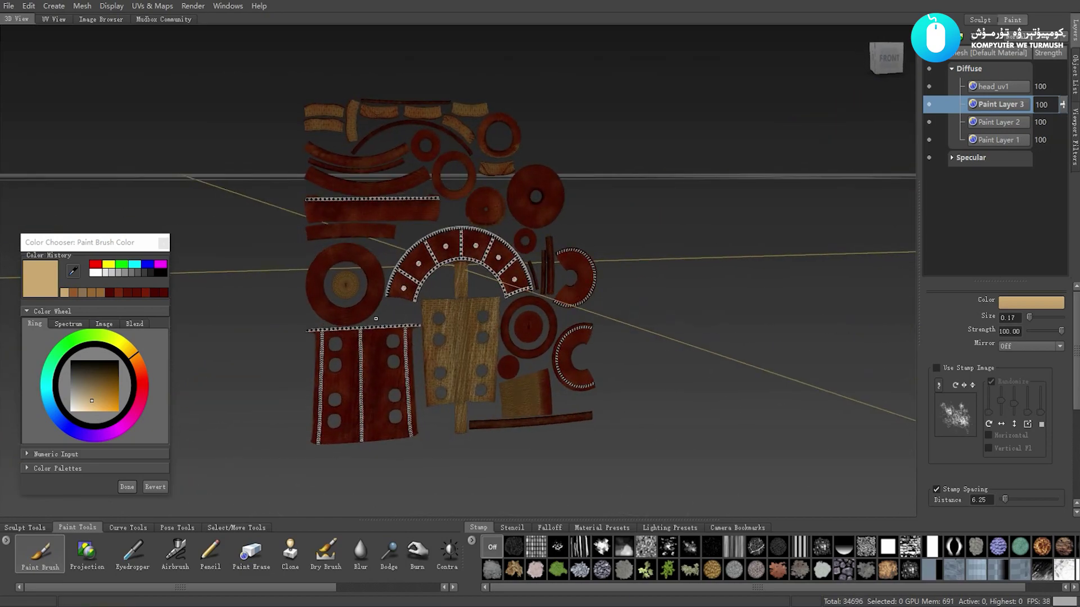
- Bring up the object marking menu for the isolated flattened model
right_click(676, 312)
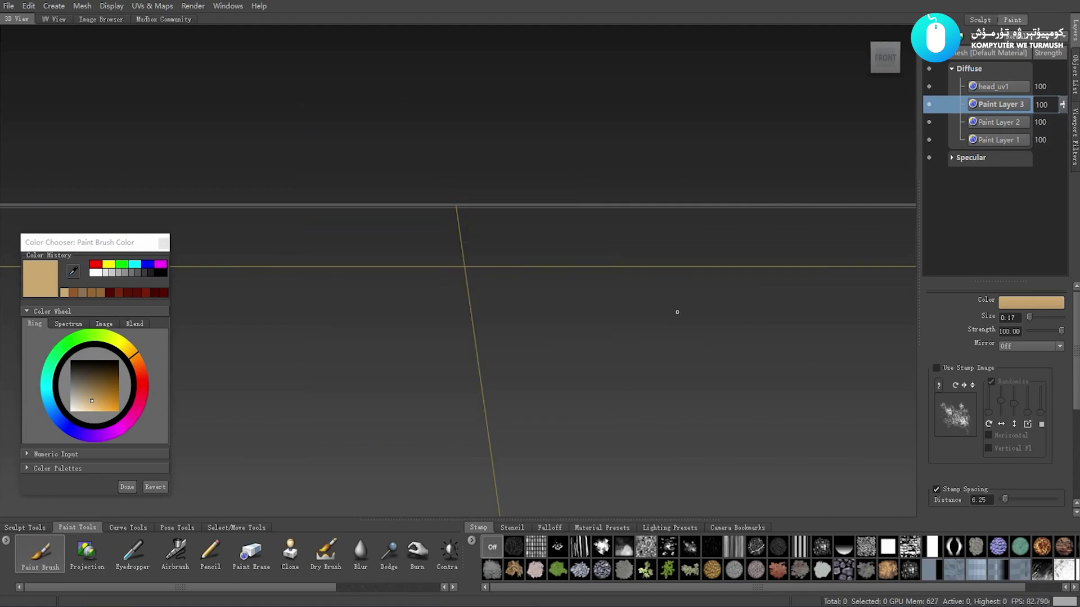
left_click_drag(677, 311, 661, 329, "alt")
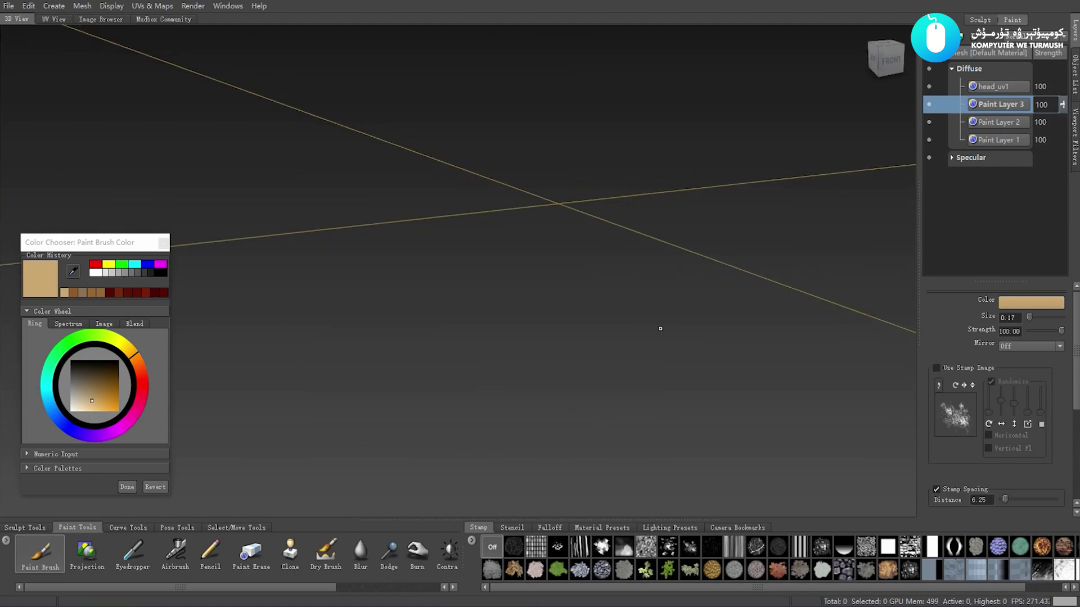
right_click(660, 329)
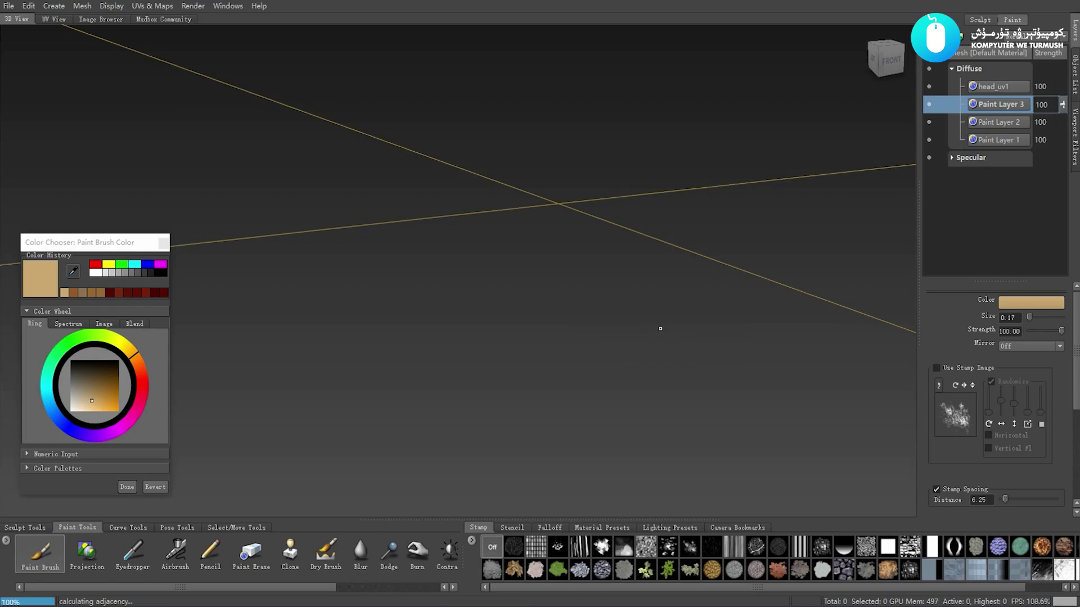
right_click(531, 305)
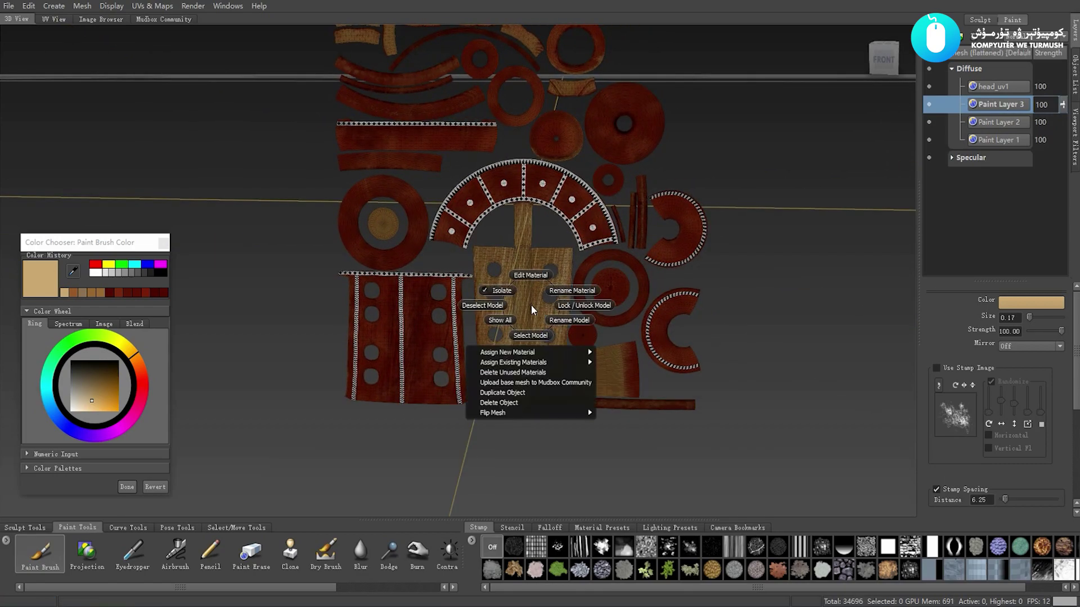
- Turn off Isolate and zoom in close on the column's wooden slot for a straight stroke
left_click(498, 291)
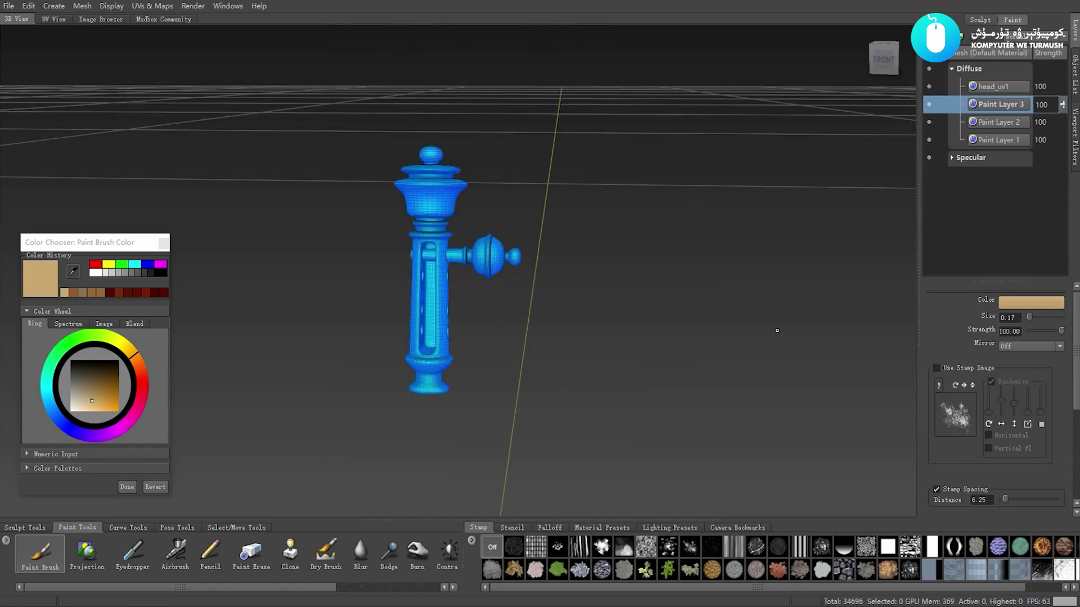
mouse_move(776, 330)
left_mouse_down("alt")
mouse_move(774, 360)
mouse_move(669, 346)
mouse_move(571, 302)
left_mouse_up("alt")
scroll(772, 392, "up", 5)
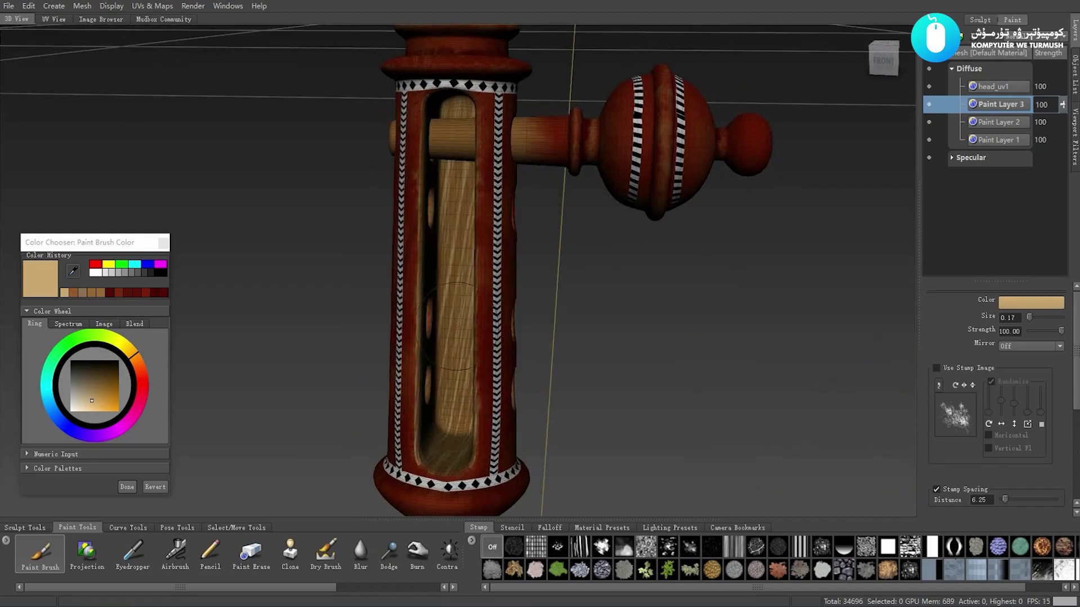
mouse_move(455, 326)
left_mouse_down("alt")
mouse_move(539, 371)
mouse_move(561, 371)
mouse_move(559, 354)
mouse_move(569, 402)
mouse_move(515, 347)
mouse_move(493, 346)
mouse_move(539, 315)
left_mouse_up("alt")
scroll(494, 338, "up", 3)
scroll(564, 388, "up", 3)
scroll(564, 388, "down", 5)
scroll(574, 418, "up", 3)
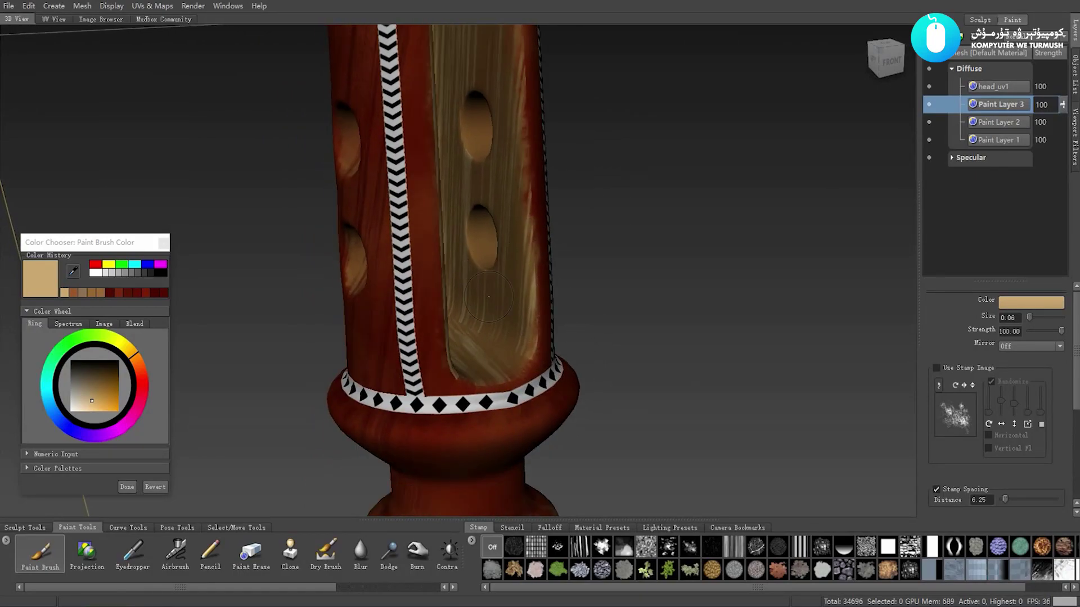
scroll(551, 298, "up", 2)
scroll(559, 281, "up", 2)
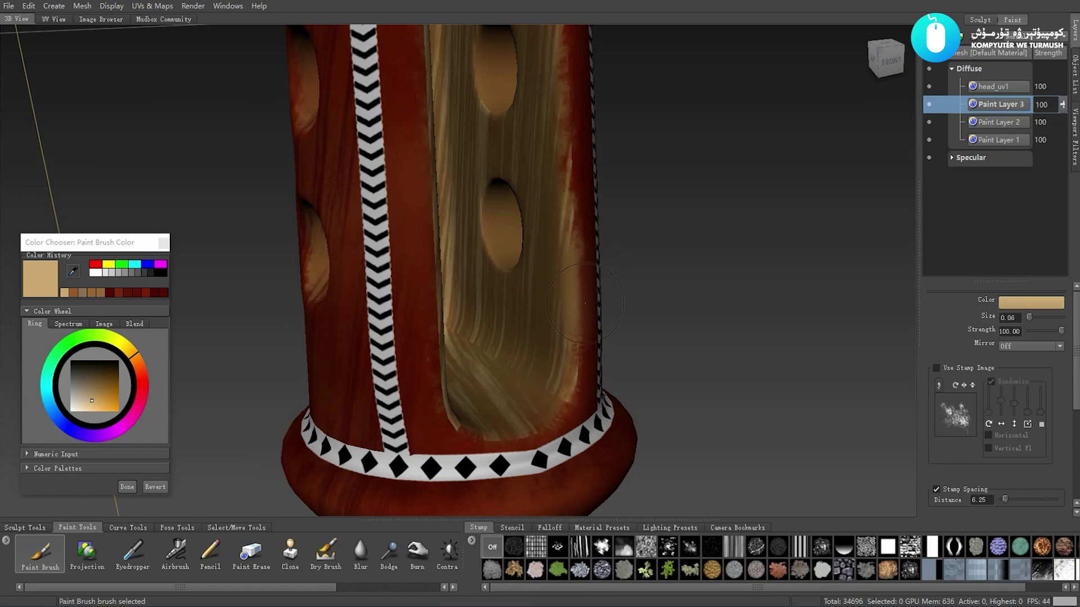
key("shift")
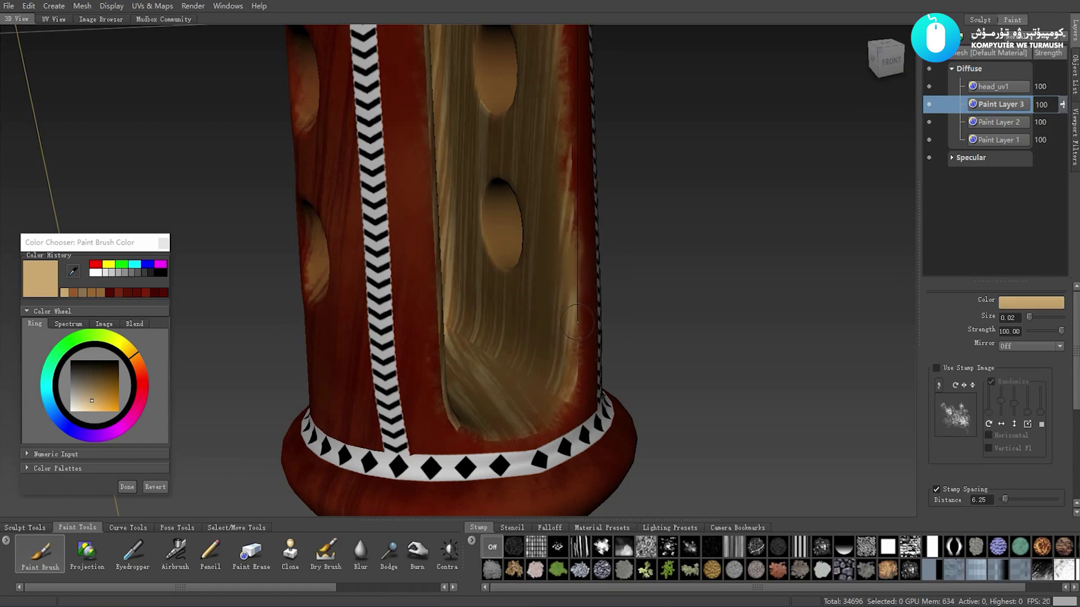
- Paint a straight light-tan stroke down the slot and switch to the Blur brush
left_click(577, 322, "shift")
left_click_drag(318, 155, 527, 214, "alt")
key("9")
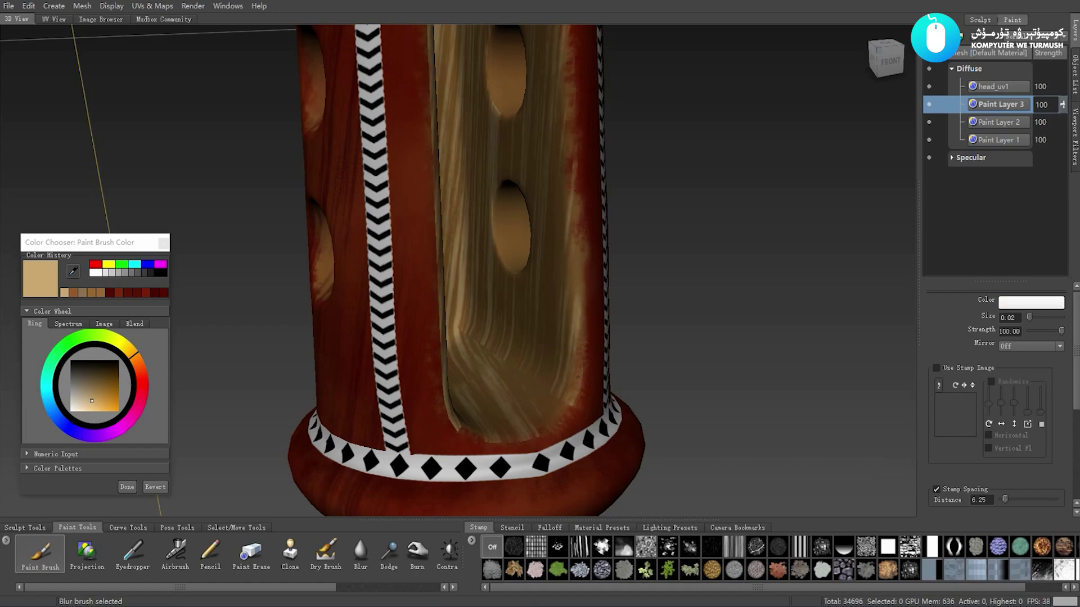
- Blur the tan wood-grain strokes while orbiting around the column's slot
left_click_drag(580, 378, 582, 374, "alt")
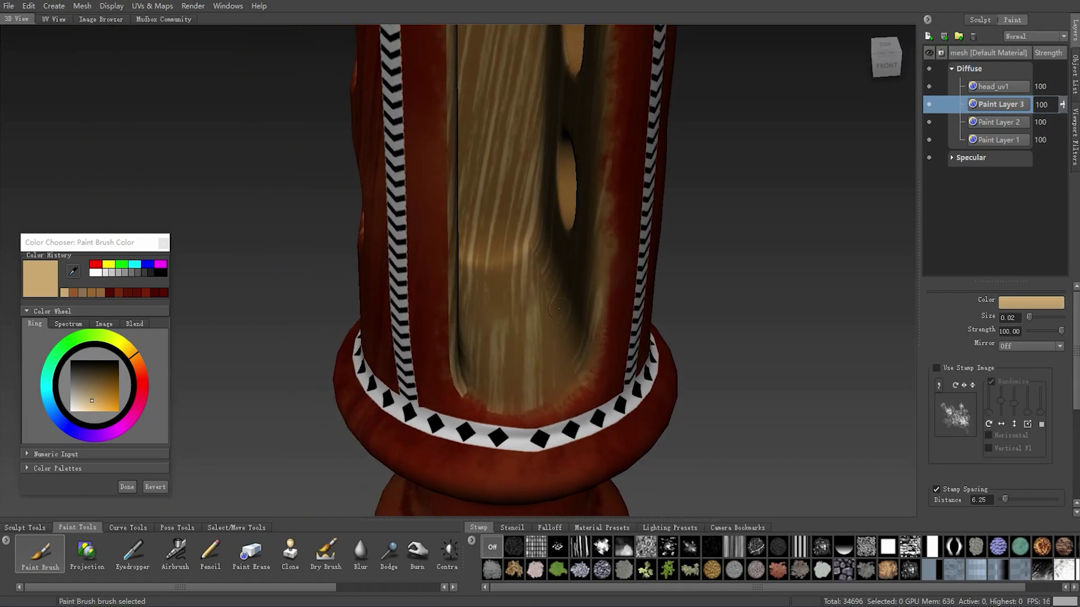
left_click_drag(522, 406, 513, 288, "alt")
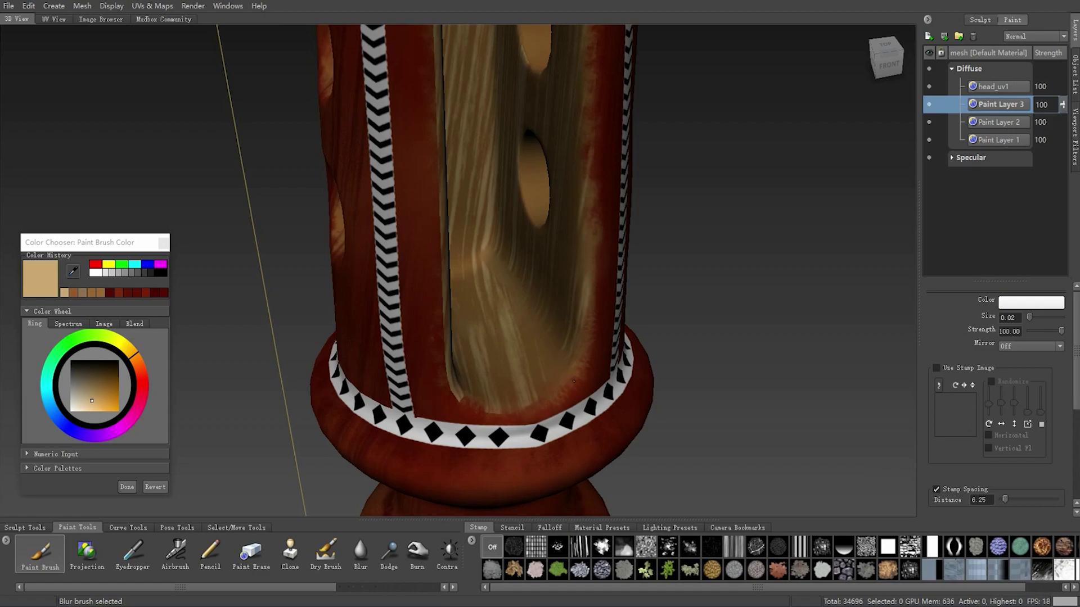
left_click_drag(573, 382, 520, 417, "alt")
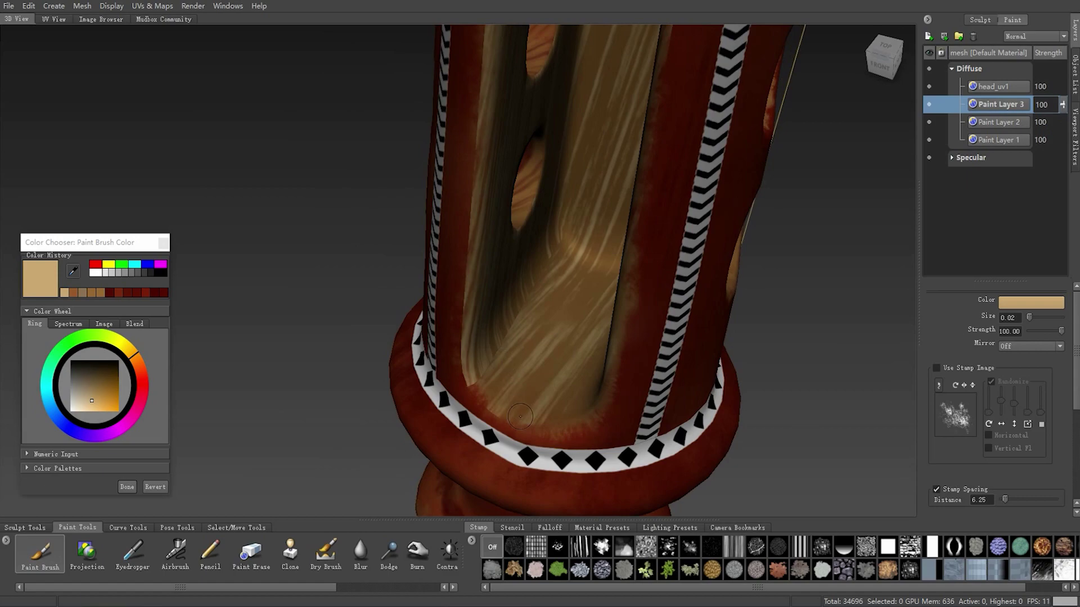
key("9")
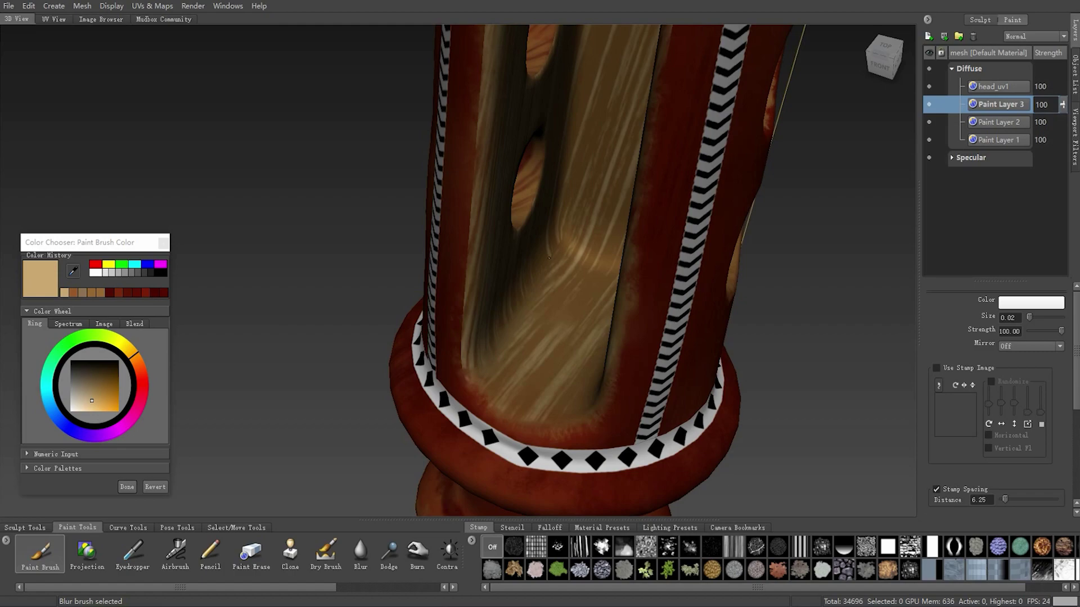
left_click_drag(546, 264, 465, 427, "alt")
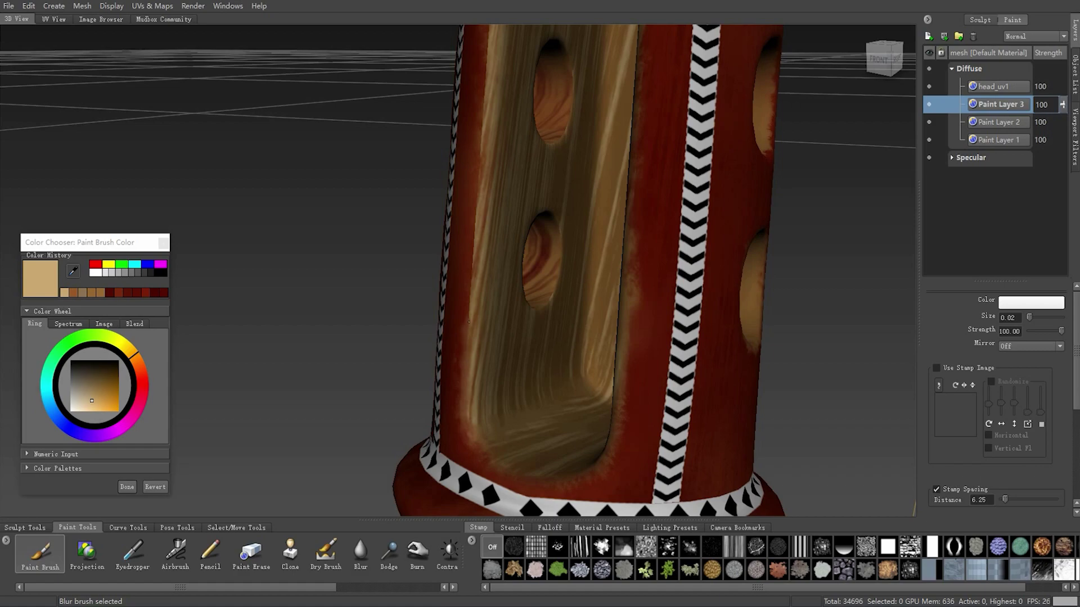
left_click_drag(463, 338, 471, 307, "alt")
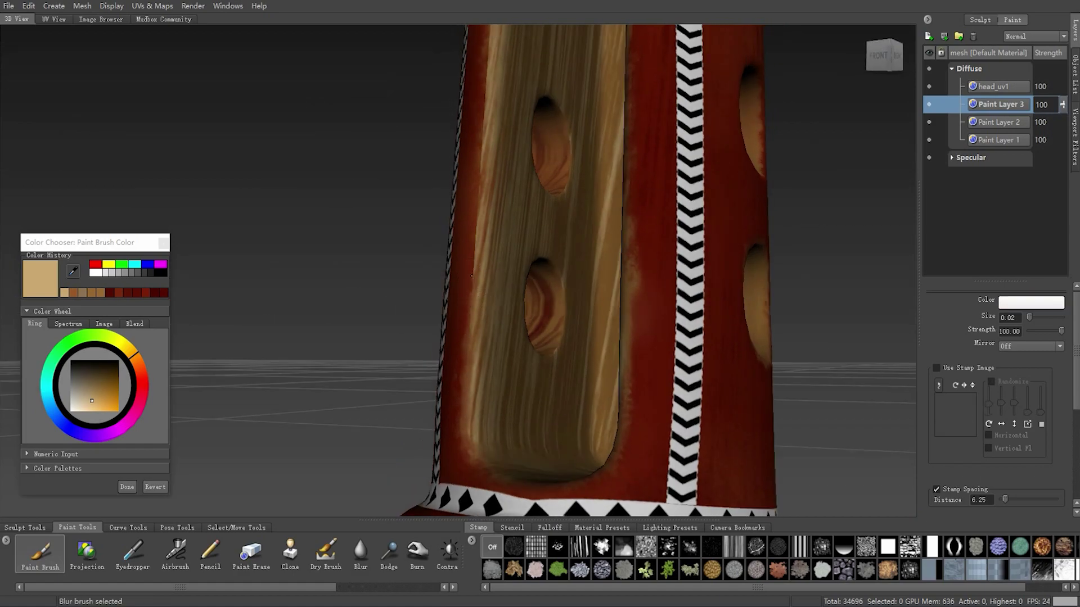
key("b")
- Alternate Paint Brush and Blur to smooth the grain near the horizontal peg and diamond band
key("p")
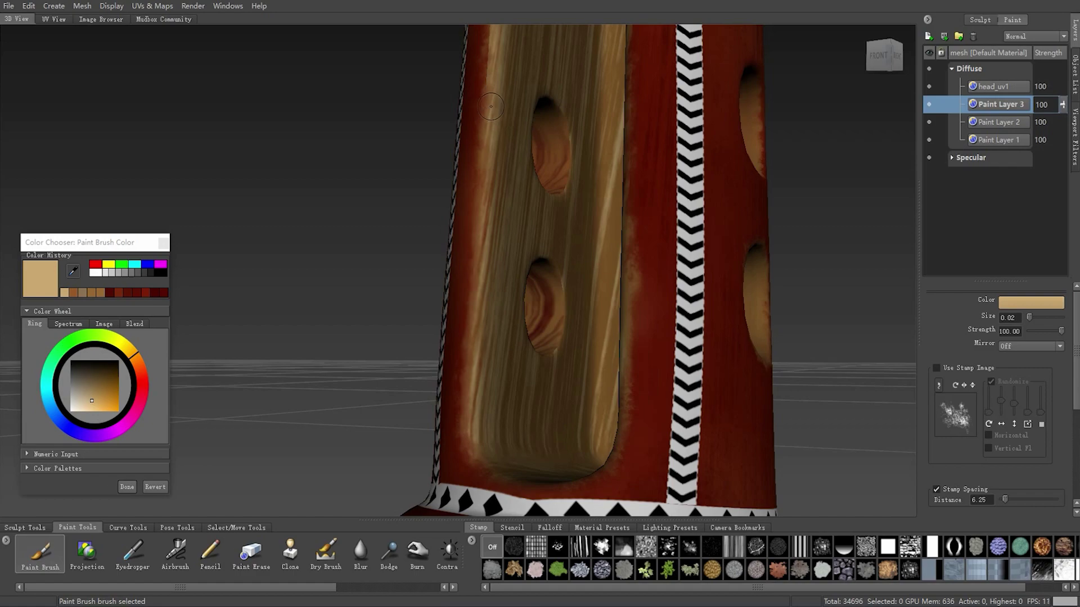
mouse_move(488, 108)
left_mouse_down("alt")
mouse_move(485, 177)
mouse_move(505, 193)
left_mouse_up("alt")
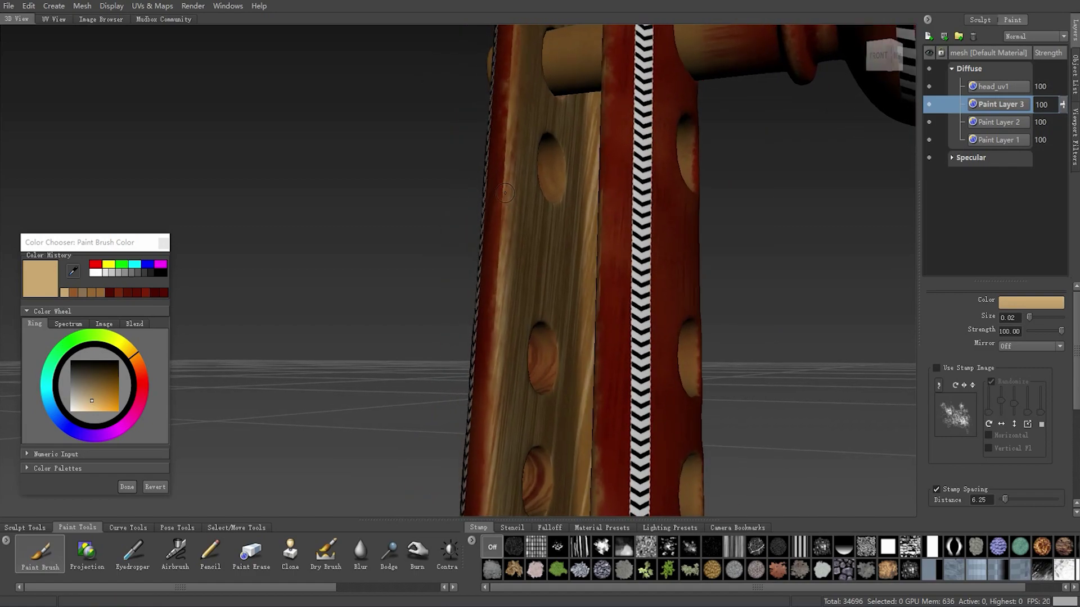
key("b")
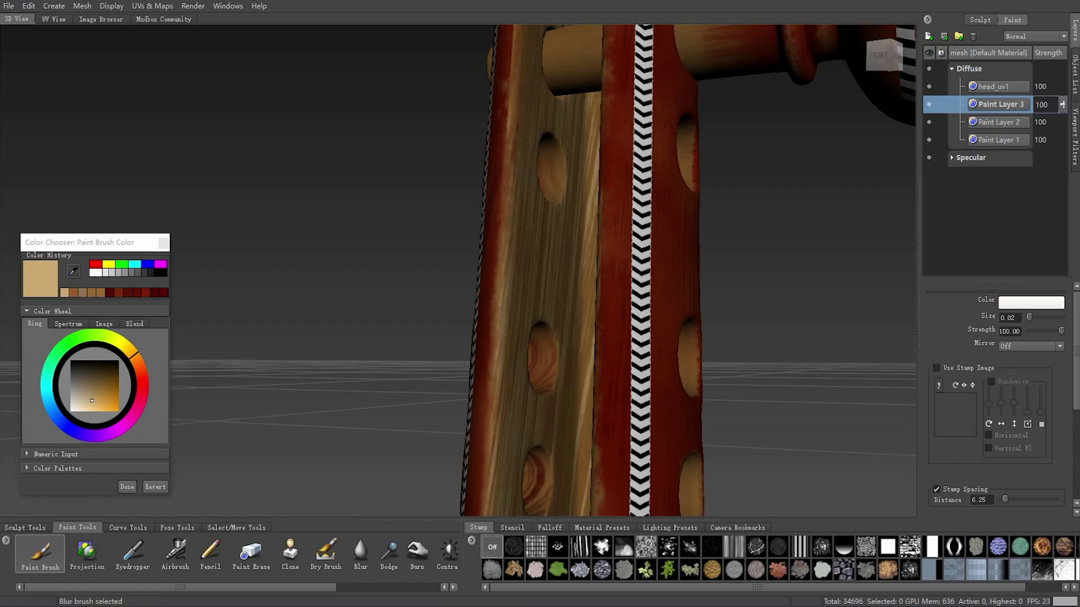
key("p")
mouse_move(538, 96)
left_mouse_down("alt")
mouse_move(607, 187)
mouse_move(565, 202)
left_mouse_up("alt")
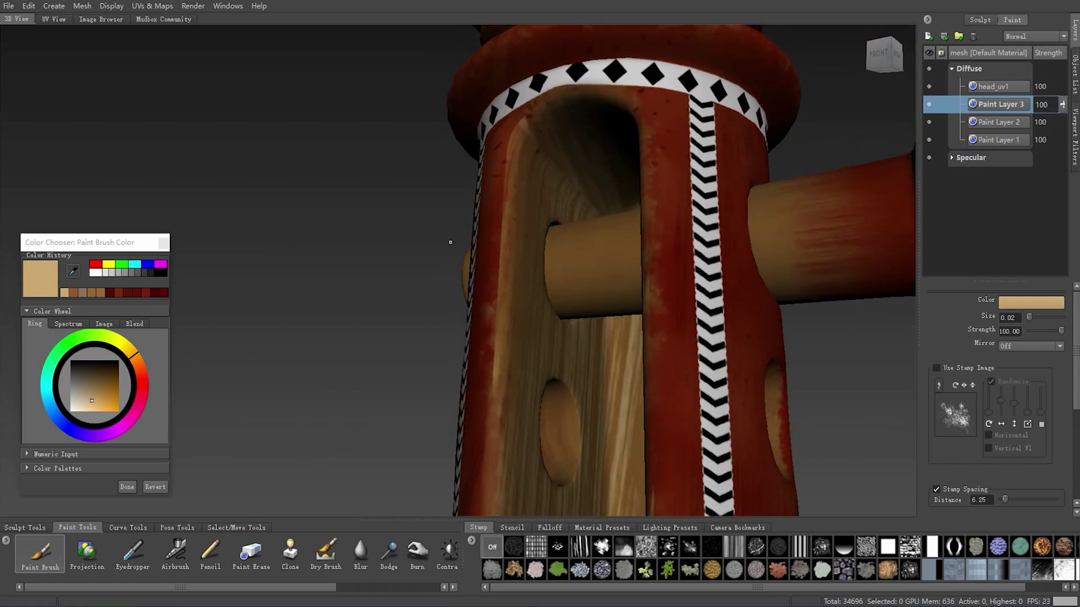
key("b")
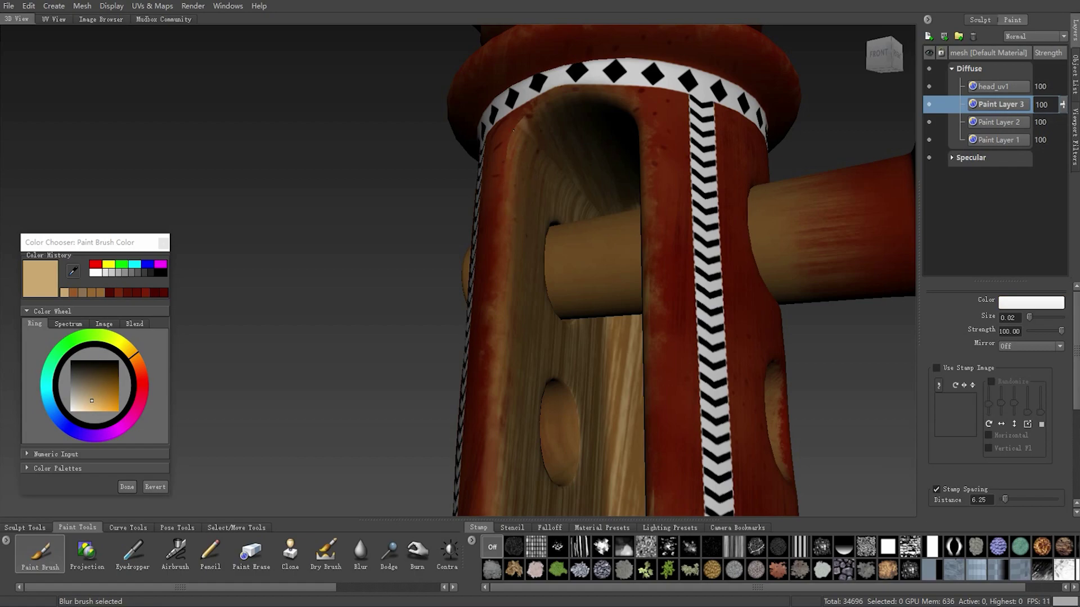
- Orbit around the column top, viewing it from below and toward the side knob's stripe
left_click_drag(518, 125, 520, 147, "alt")
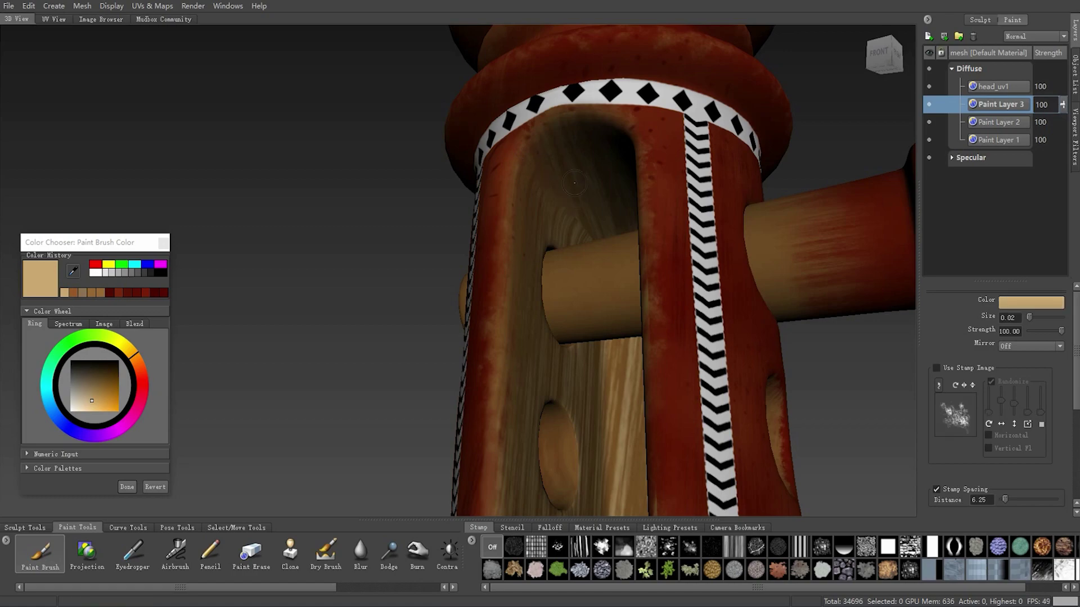
mouse_move(561, 184)
left_mouse_down("alt")
mouse_move(551, 166)
mouse_move(467, 161)
left_mouse_up("alt")
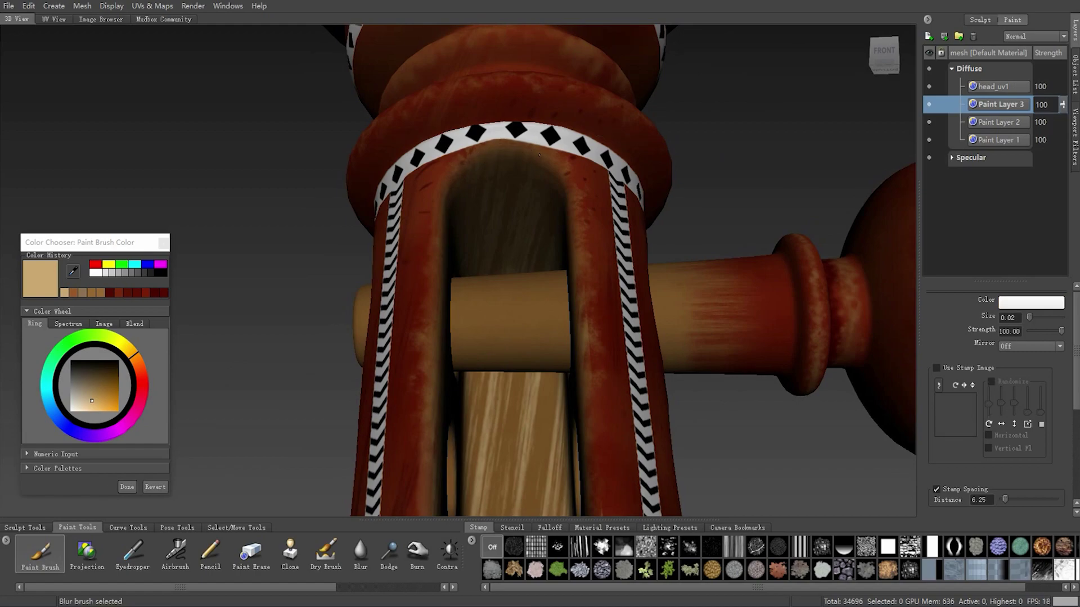
left_click_drag(557, 163, 555, 313, "alt")
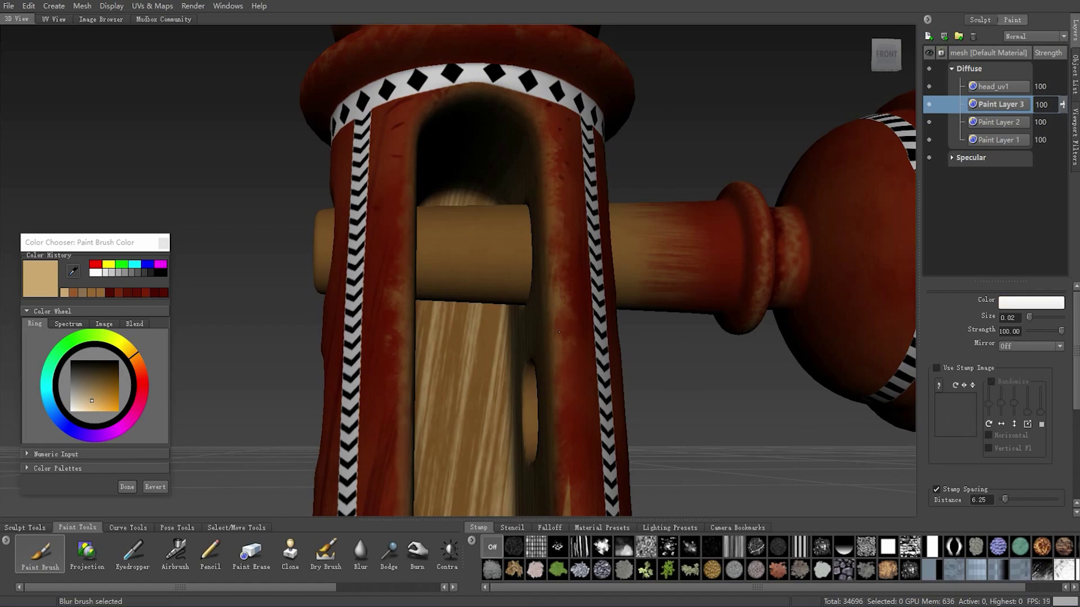
left_click_drag(563, 345, 542, 384, "alt")
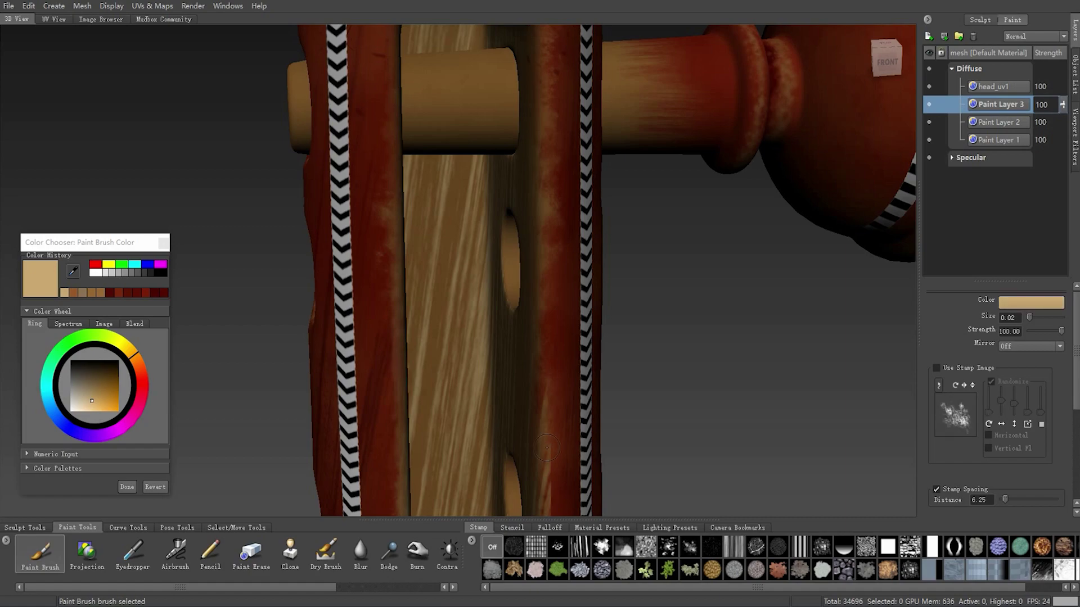
- Blur the grain beside the slot's three holes and down toward the column base and ring
left_click_drag(546, 449, 516, 310, "alt")
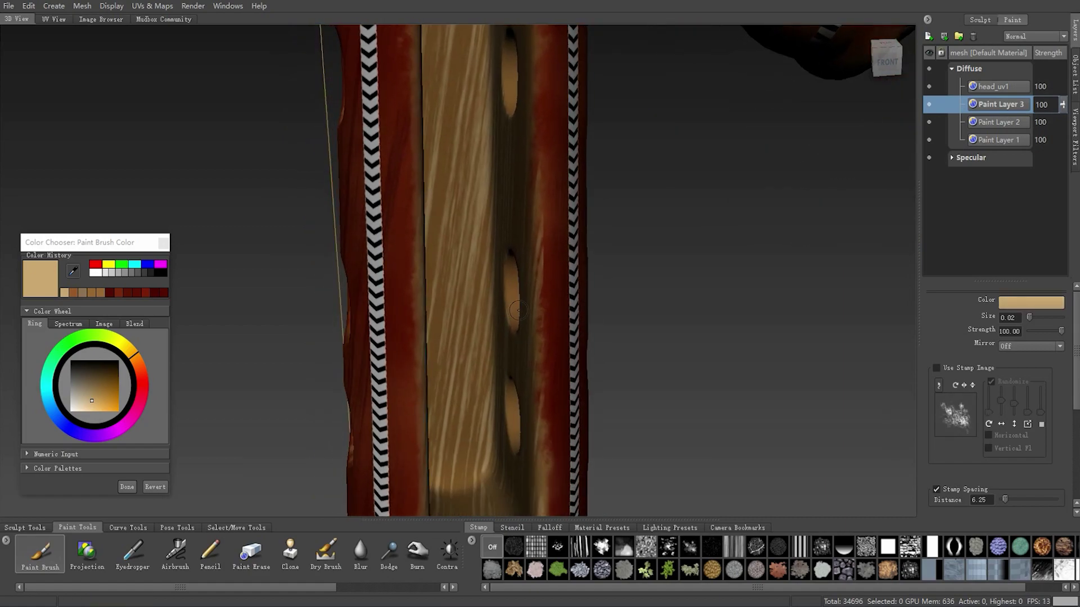
key("shift")
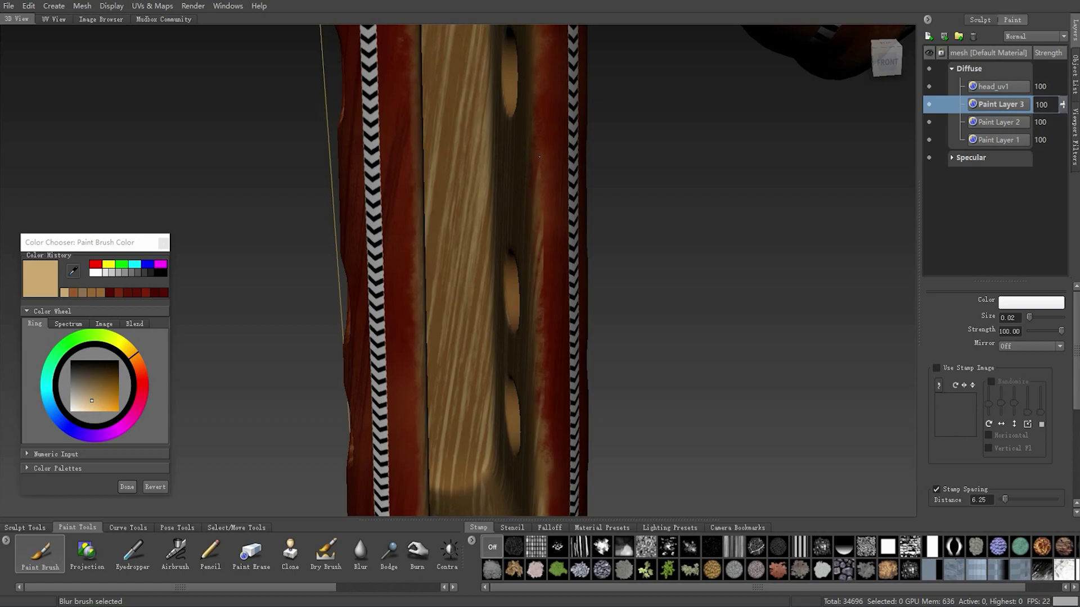
key("shift")
key("shift")
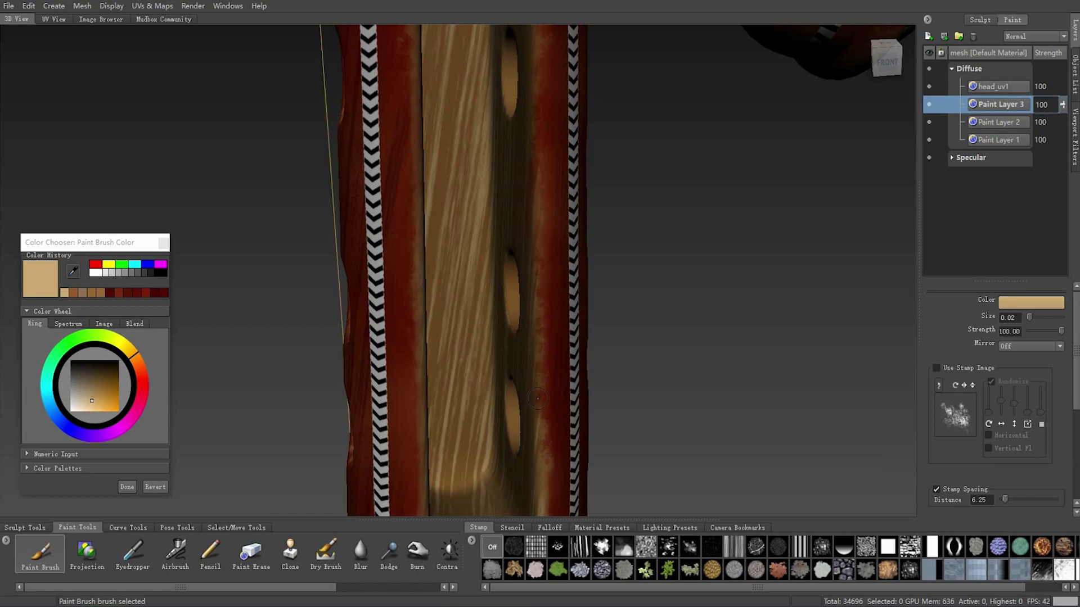
left_click_drag(537, 399, 604, 291, "alt")
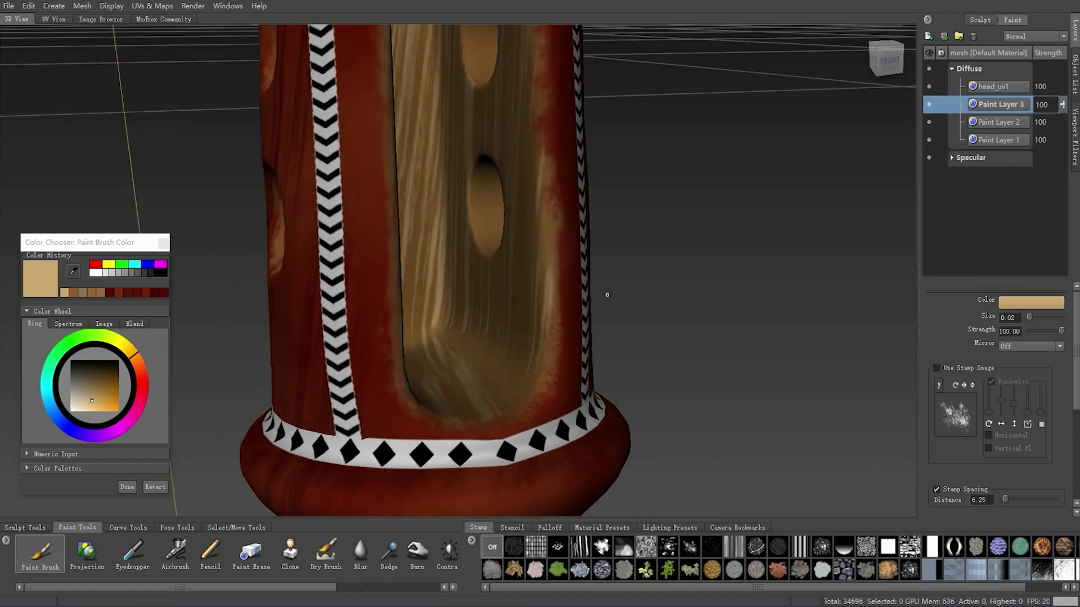
left_click_drag(546, 261, 573, 280, "alt")
key("shift")
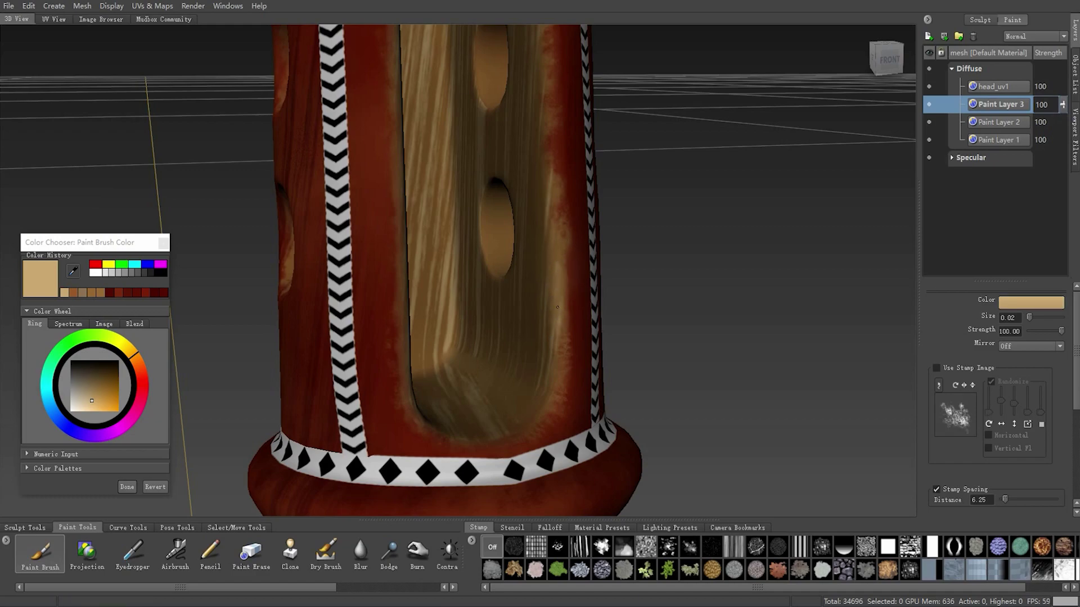
left_click_drag(580, 293, 559, 311, "alt")
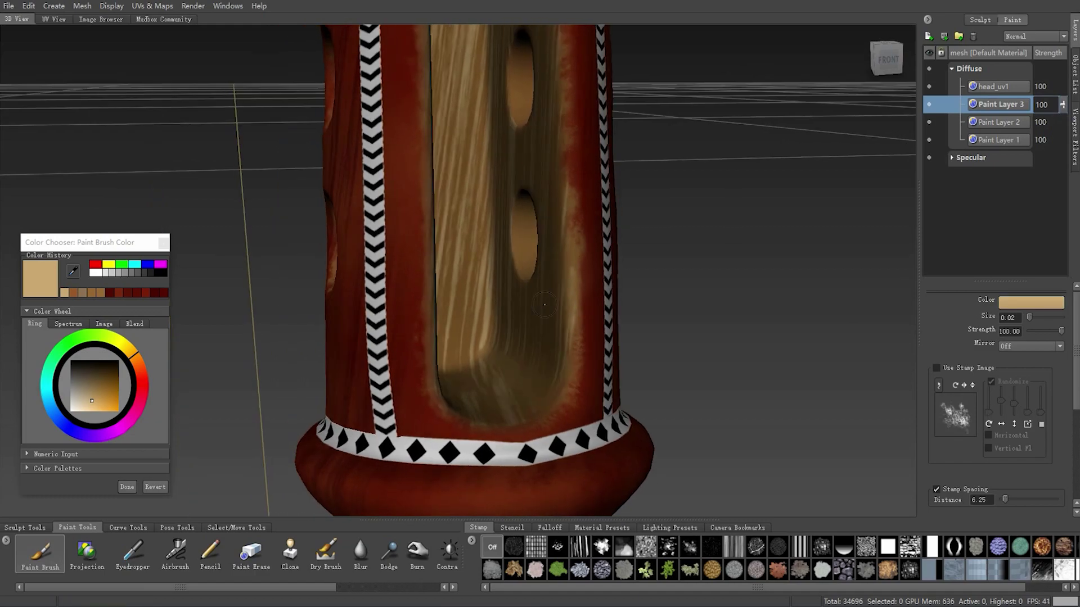
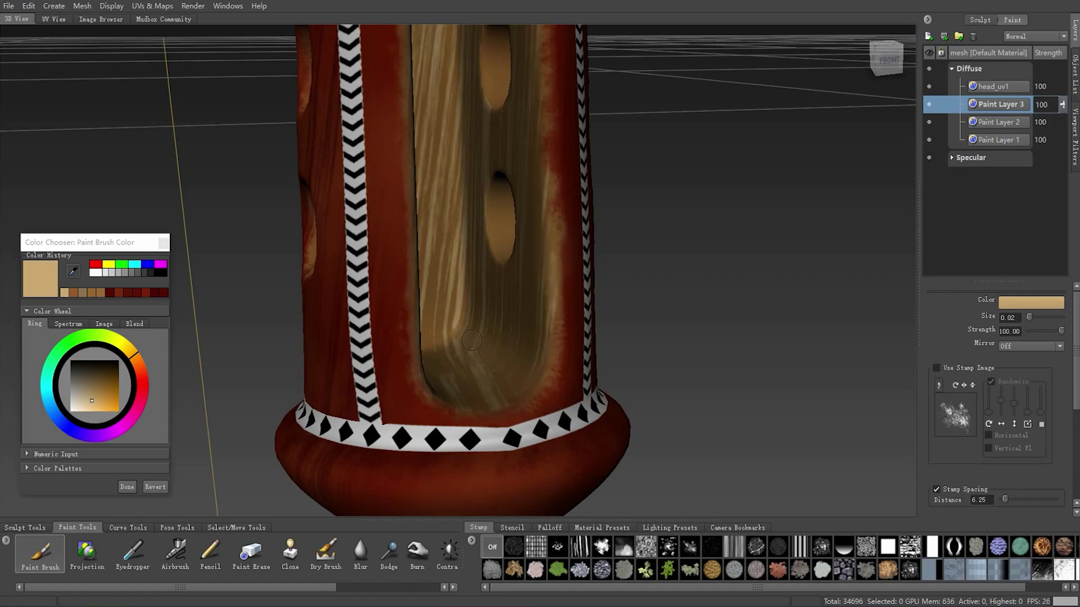
- Isolate the peg shaft's UV shell, deselect it, and return to the Paint Brush
scroll(548, 382, "down", 5)
mouse_move(548, 382)
left_mouse_down("alt")
mouse_move(438, 238)
mouse_move(607, 227)
mouse_move(507, 221)
mouse_move(518, 248)
mouse_move(565, 273)
left_mouse_up("alt")
scroll(560, 266, "down", 4)
scroll(565, 273, "up", 2)
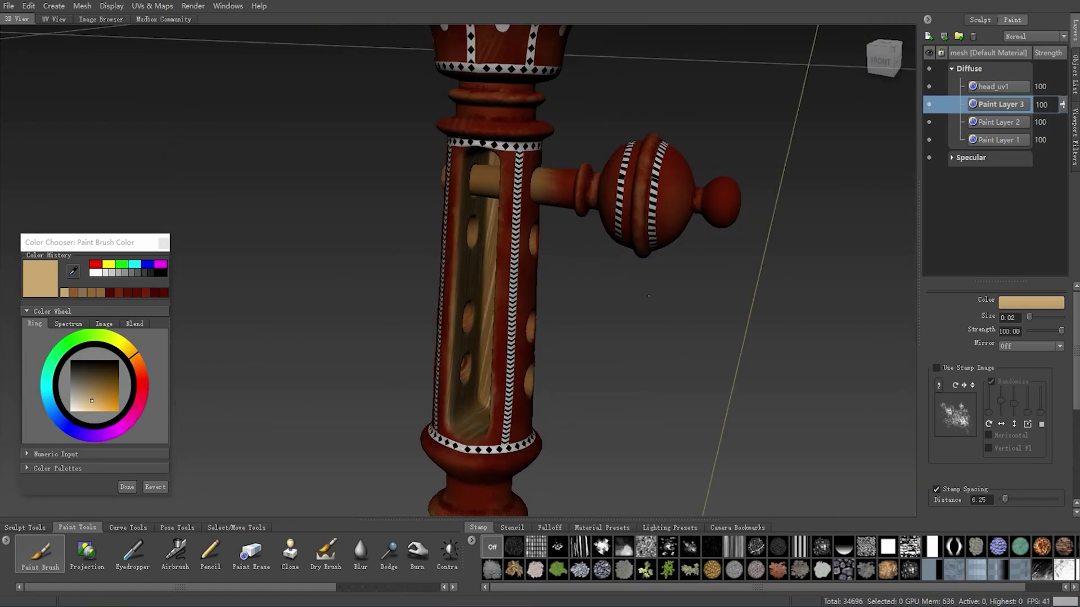
scroll(567, 276, "up", 2)
scroll(569, 281, "up", 3)
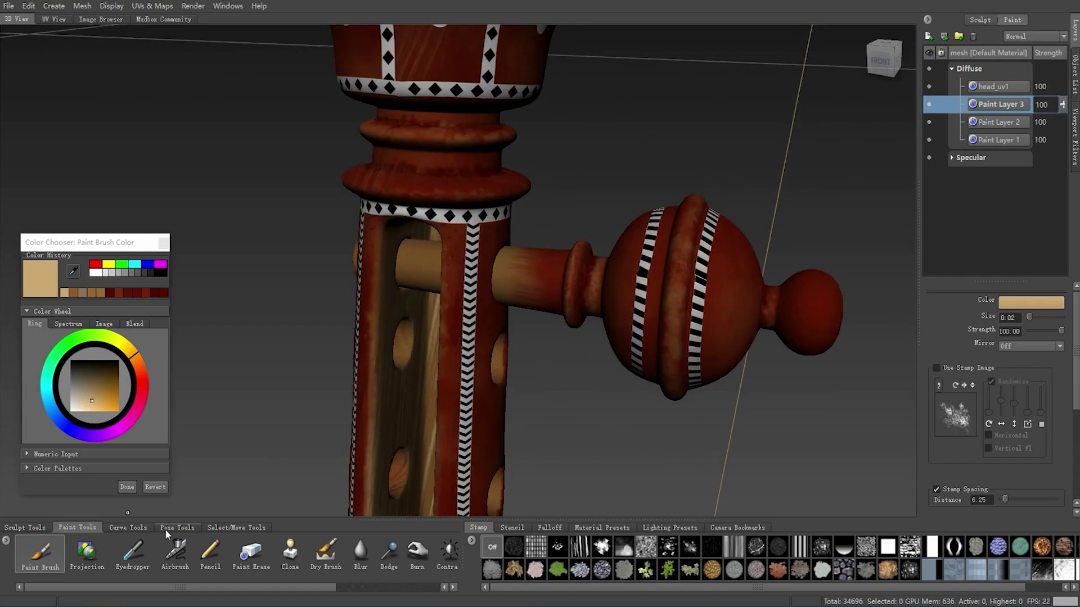
left_click(237, 527)
left_click(137, 552)
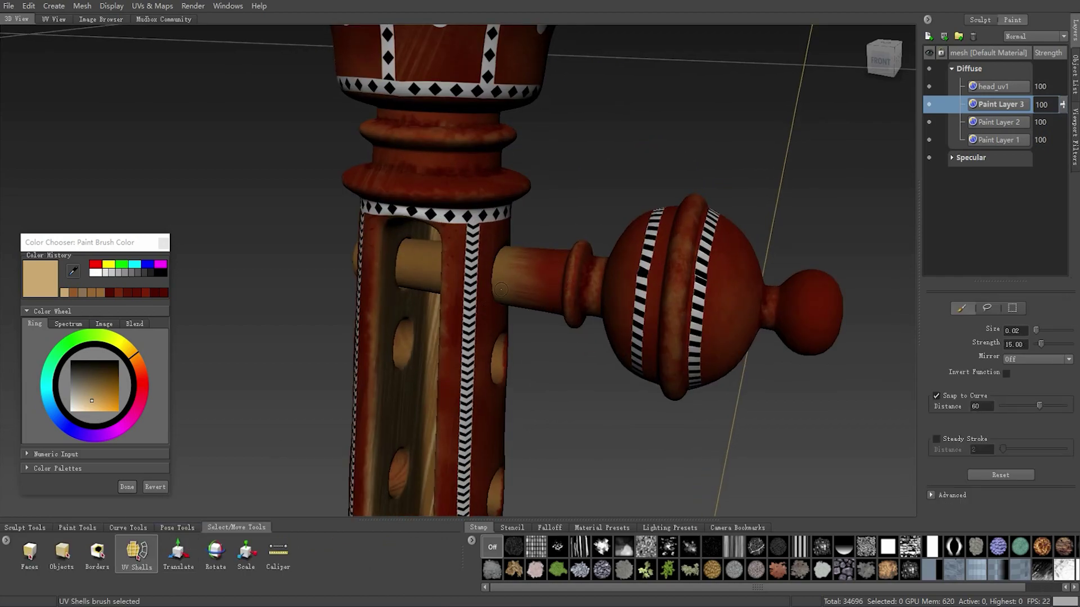
left_click(531, 281)
right_click(531, 282)
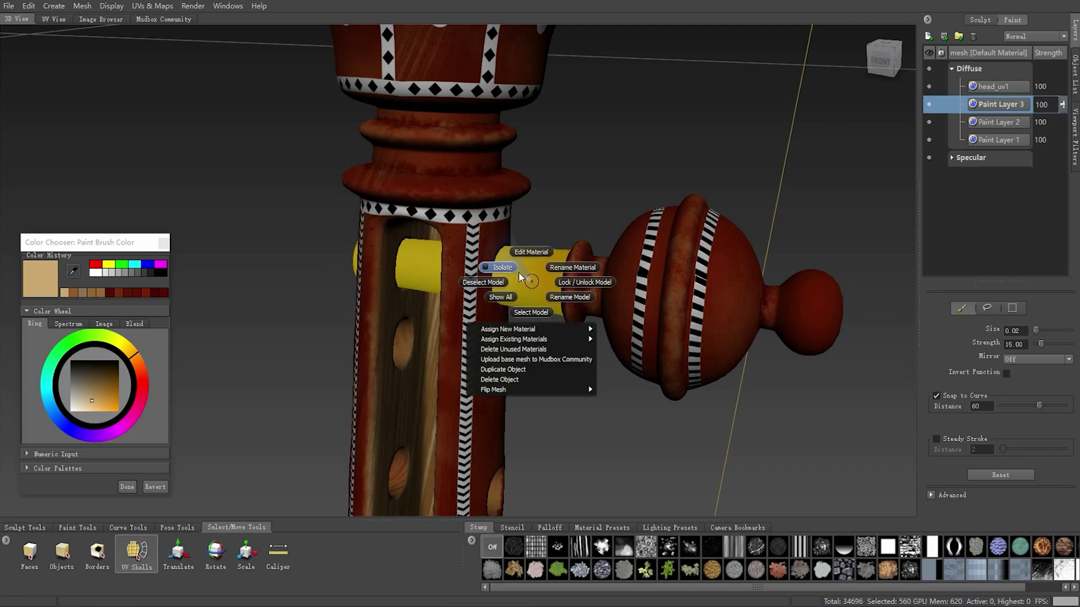
left_click(523, 277)
left_click(544, 357)
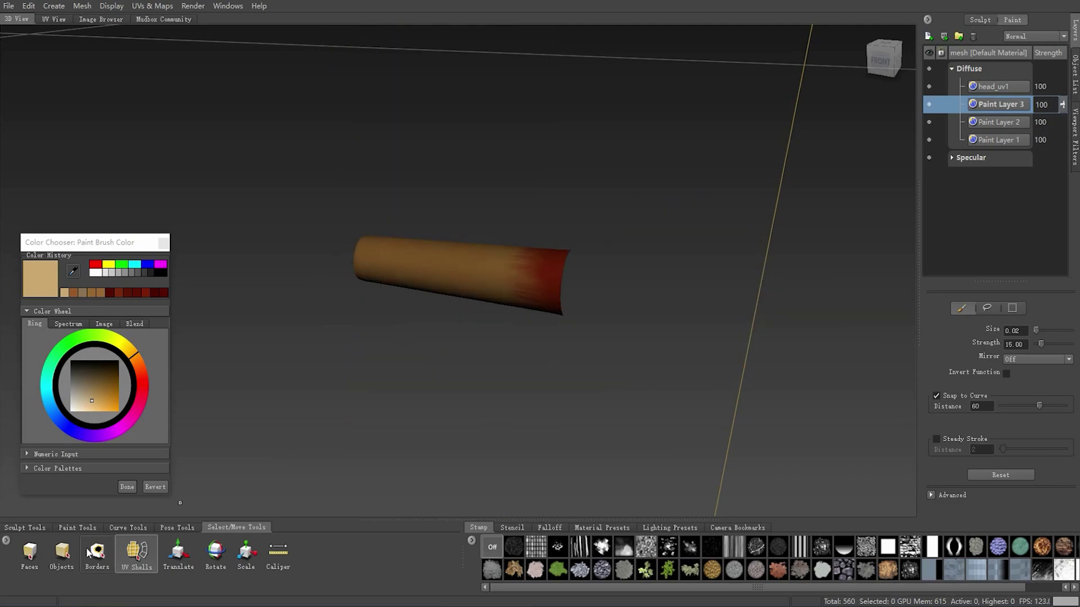
left_click(73, 527)
left_click(39, 551)
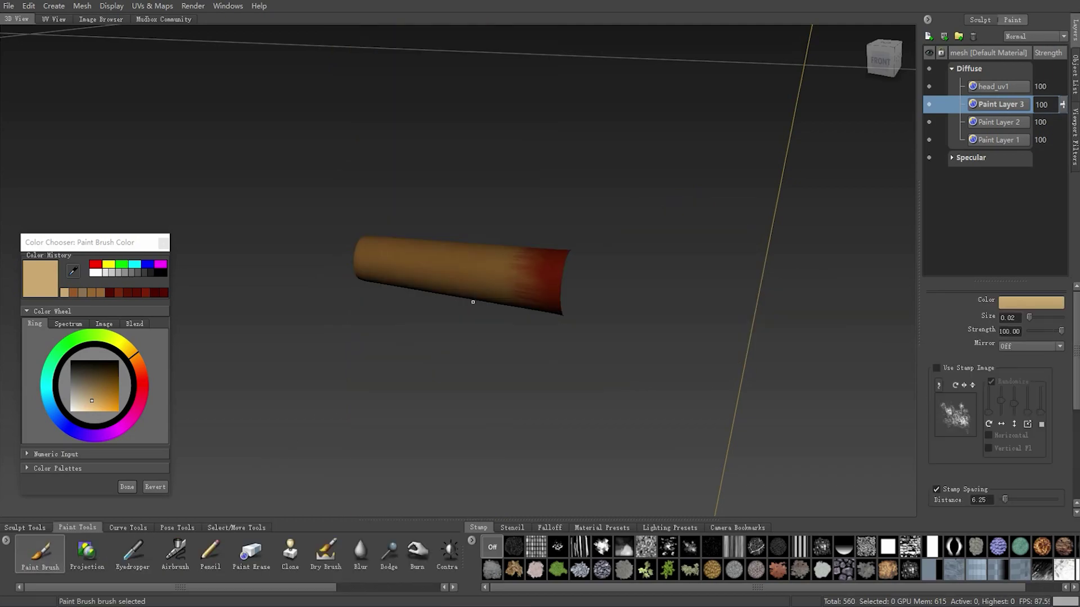
- Lay the wood-streaks stencil over the view
left_click(511, 527)
left_click(884, 544)
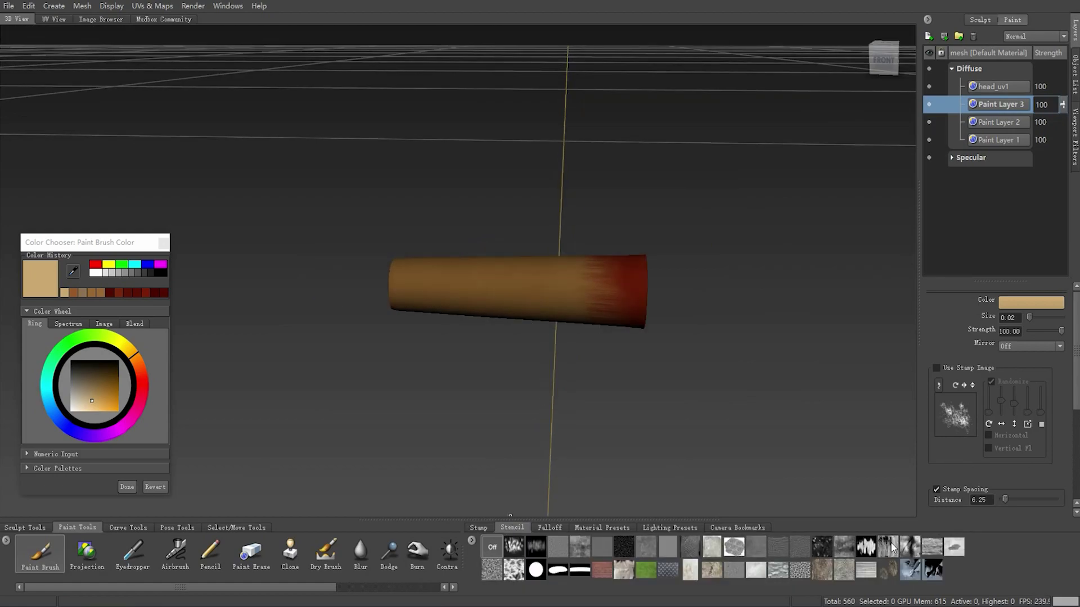
mouse_move(519, 334)
left_mouse_down("alt")
mouse_move(528, 336)
mouse_move(468, 311)
mouse_move(801, 360)
left_mouse_up("alt")
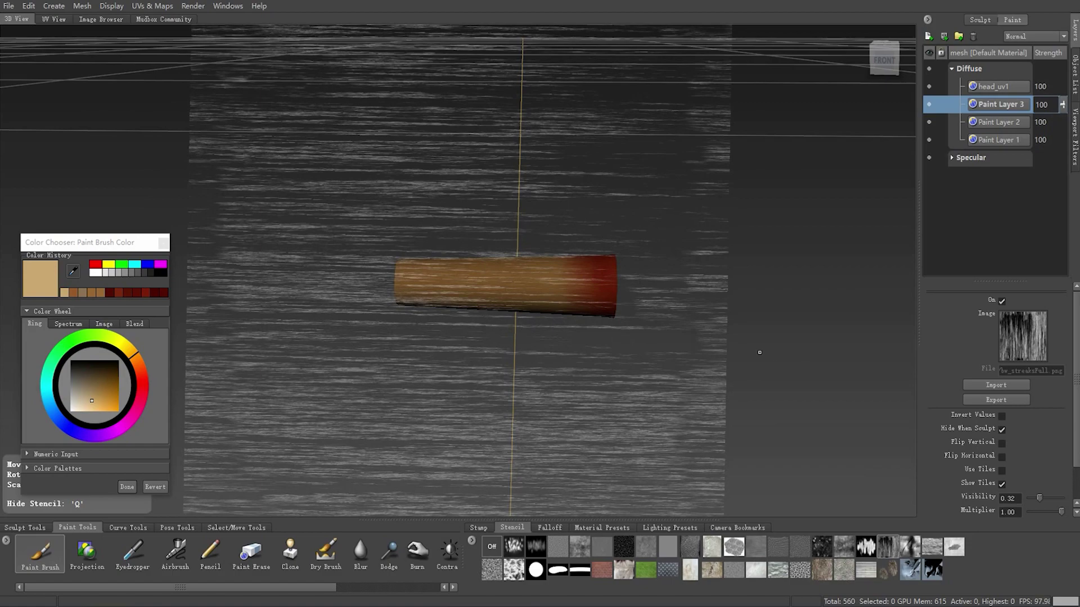
- Flatten the model into its UV layout with Shift+D and zoom in on it
key("shift+d")
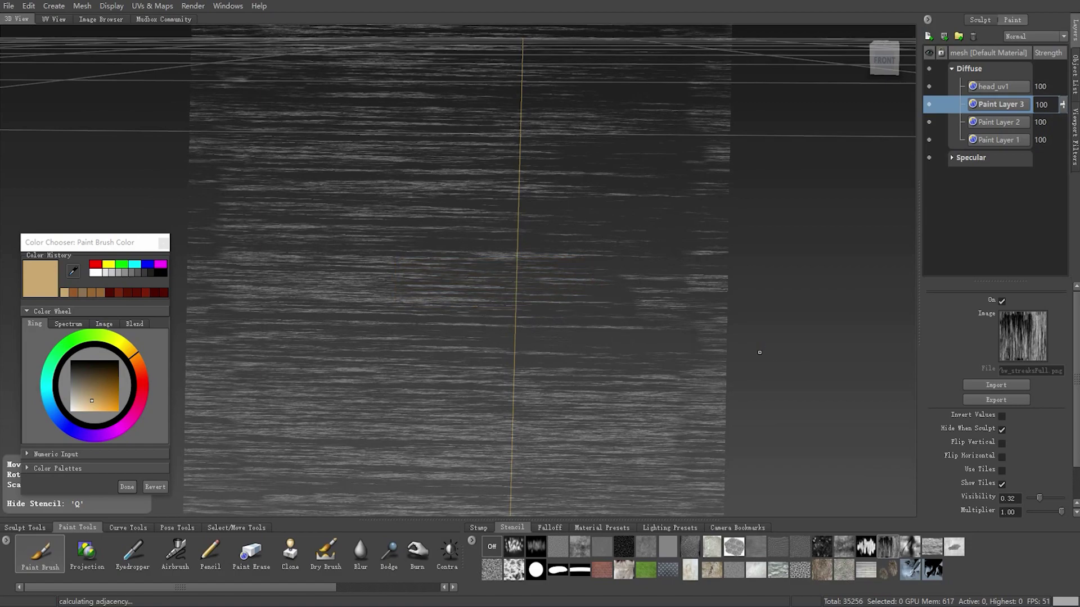
left_click_drag(759, 352, 736, 349, "alt")
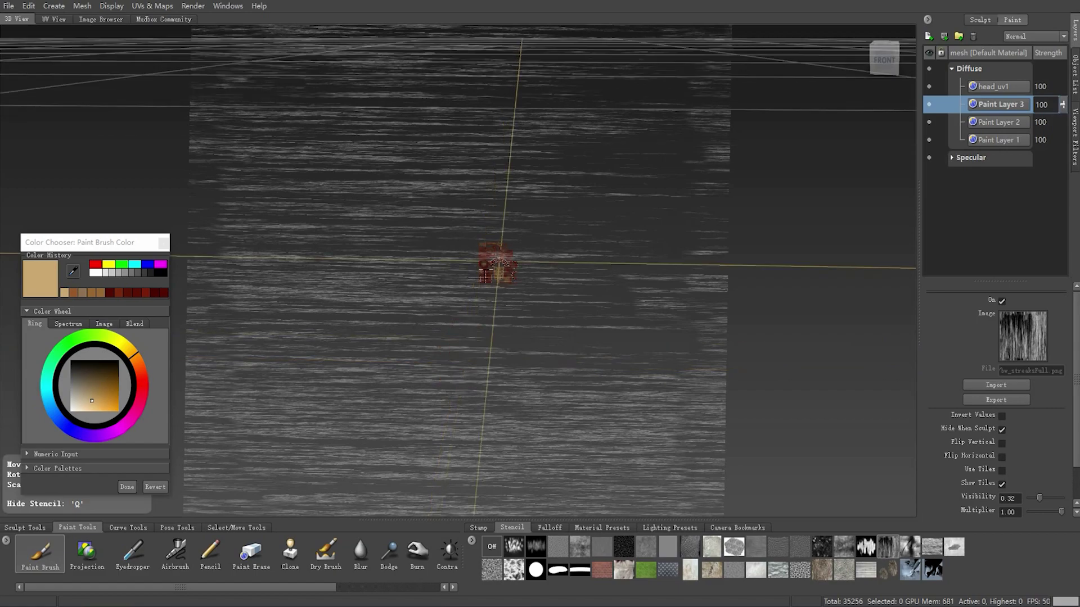
mouse_move(537, 355)
right_mouse_down("alt")
mouse_move(725, 366)
mouse_move(612, 390)
right_mouse_up("alt")
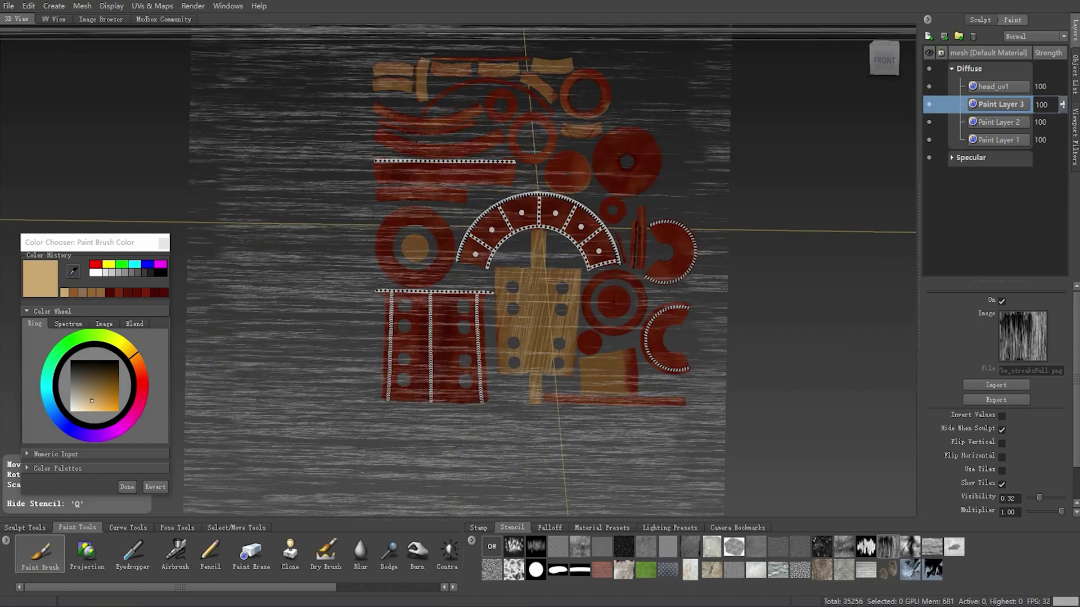
right_click(611, 390)
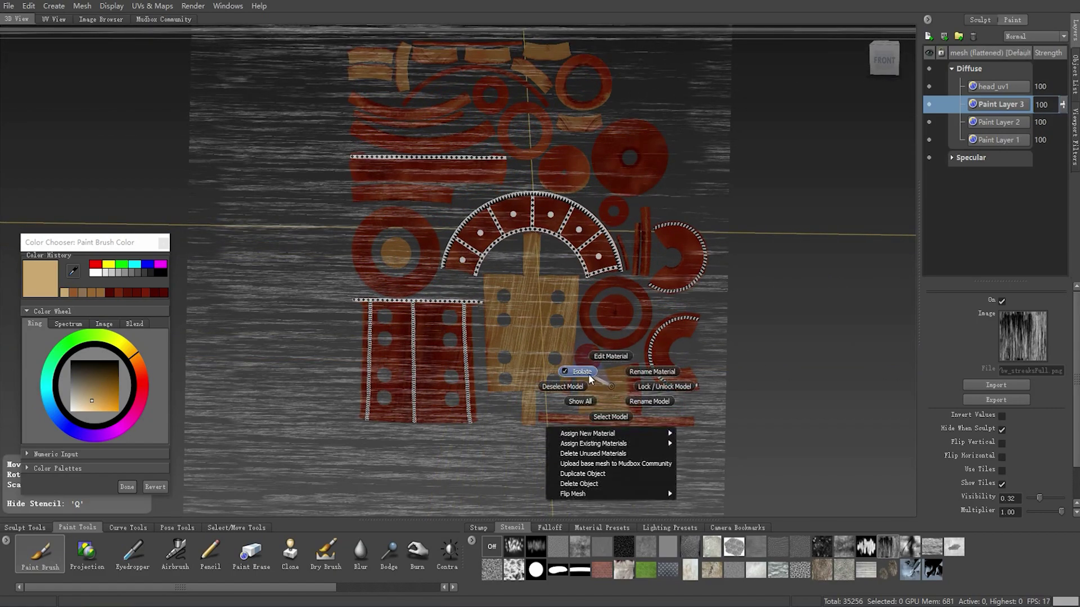
right_click(612, 390)
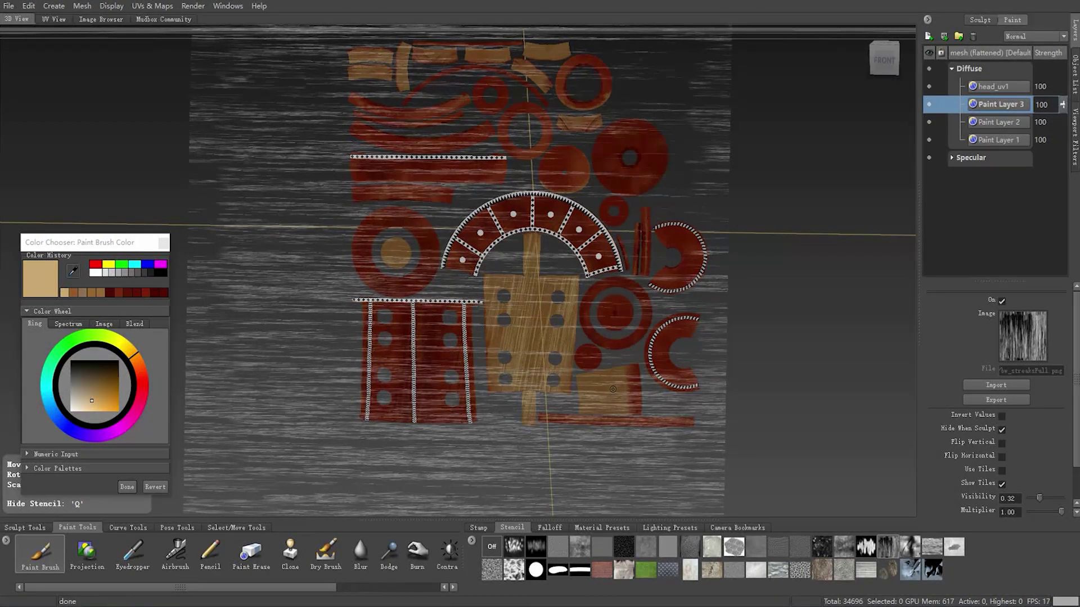
right_click_drag(611, 390, 447, 395, "alt")
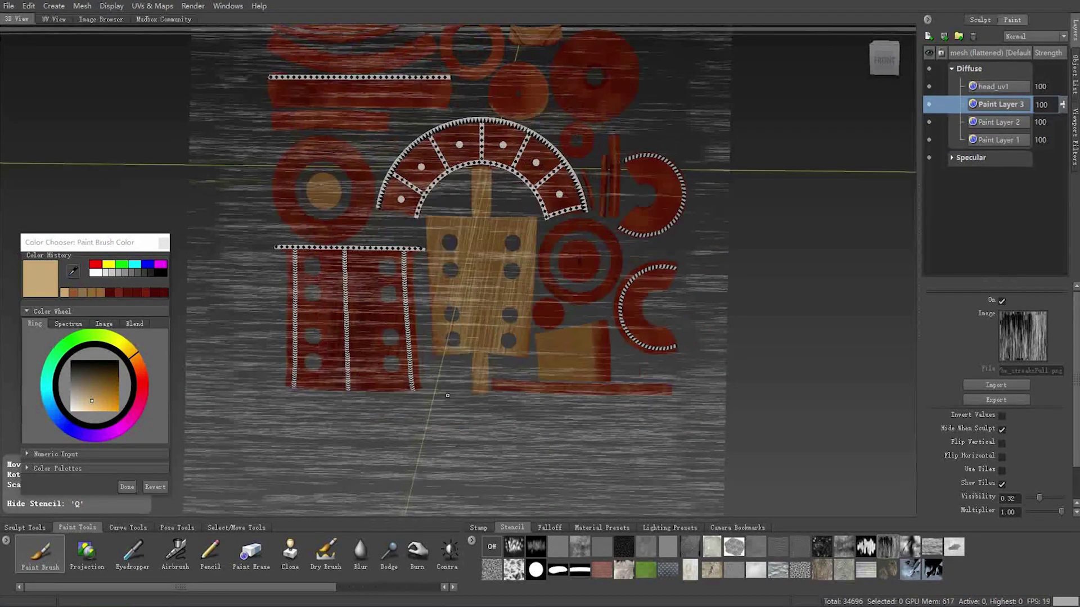
- Isolate the square peg shaft UV shell, then clear the selection
left_click(220, 527)
left_click(136, 551)
left_click(563, 354)
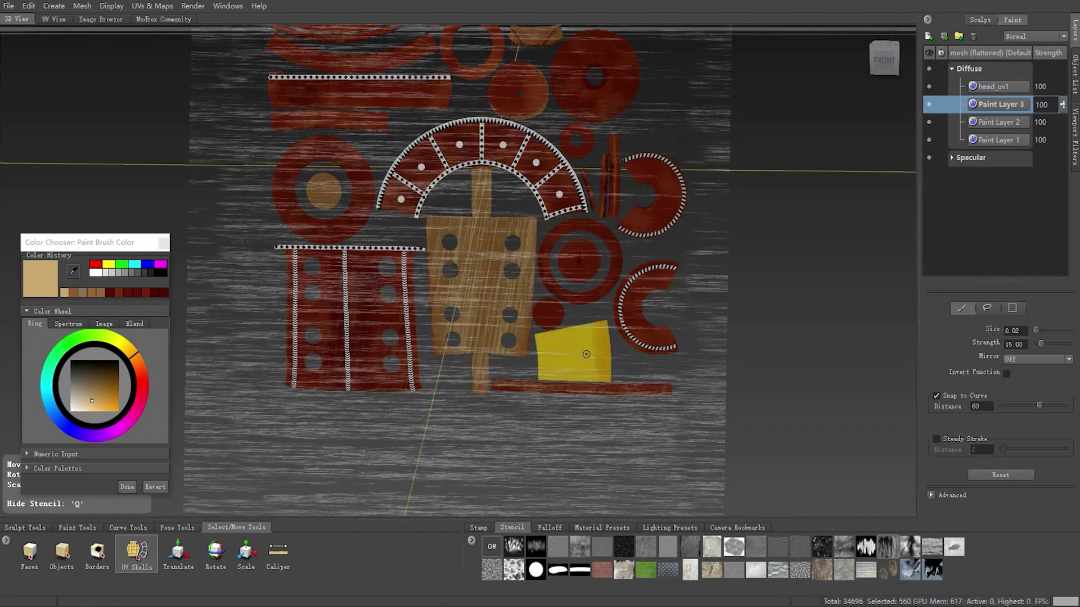
right_click(559, 354)
right_click(558, 355)
left_click(539, 341)
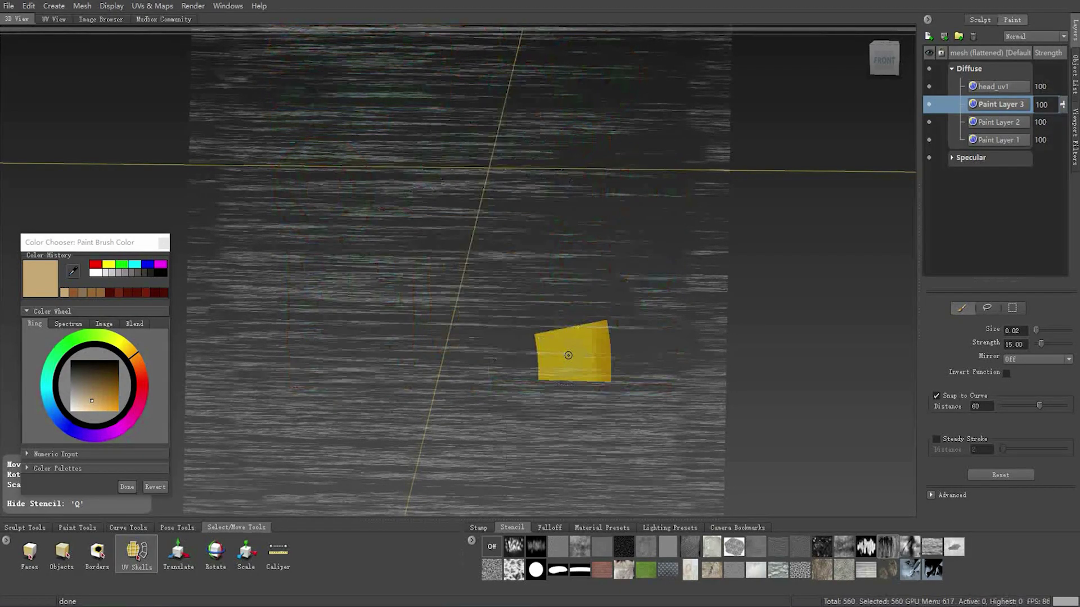
right_click(559, 354)
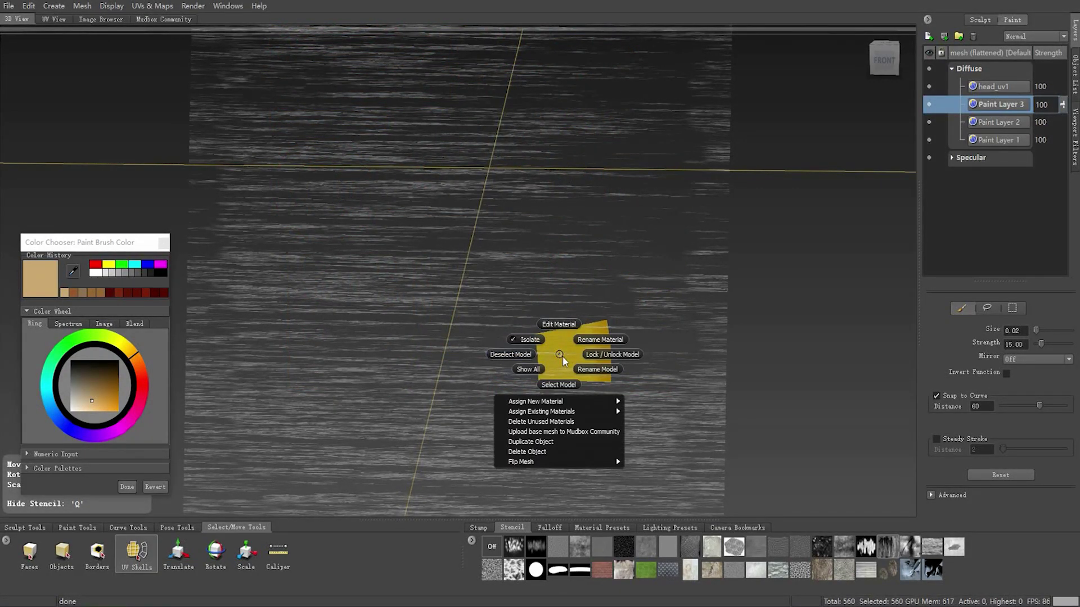
left_click(544, 354)
- Return to the Paint Brush and frame the flattened shell closely
left_click(63, 528)
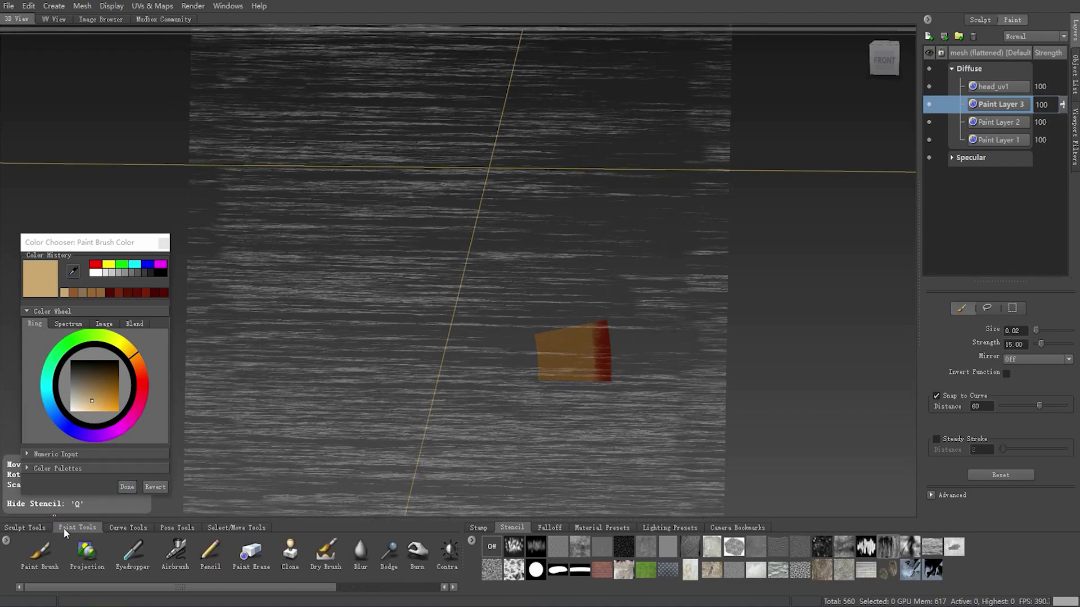
left_click(40, 553)
mouse_move(663, 337)
left_mouse_down("alt")
mouse_move(637, 263)
mouse_move(675, 270)
left_mouse_up("alt")
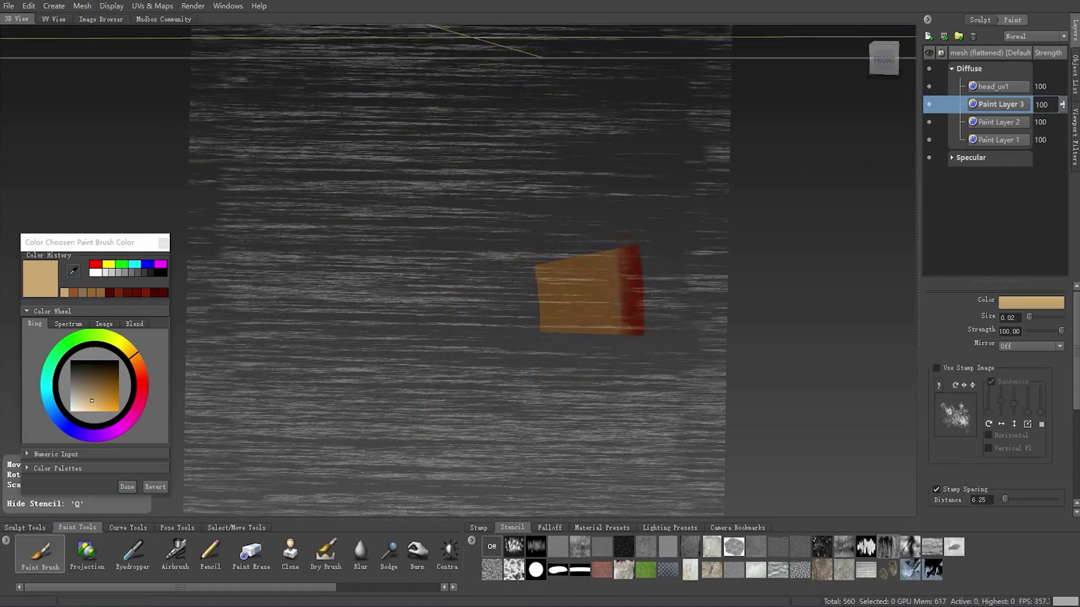
right_click_drag(675, 270, 731, 282, "alt")
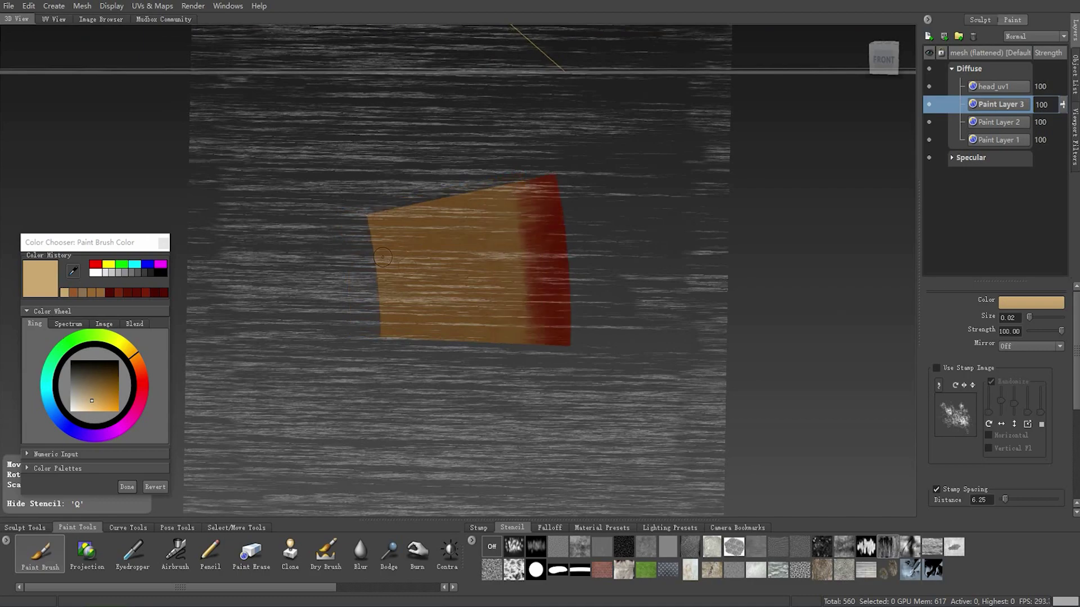
right_click_drag(843, 326, 874, 302, "alt")
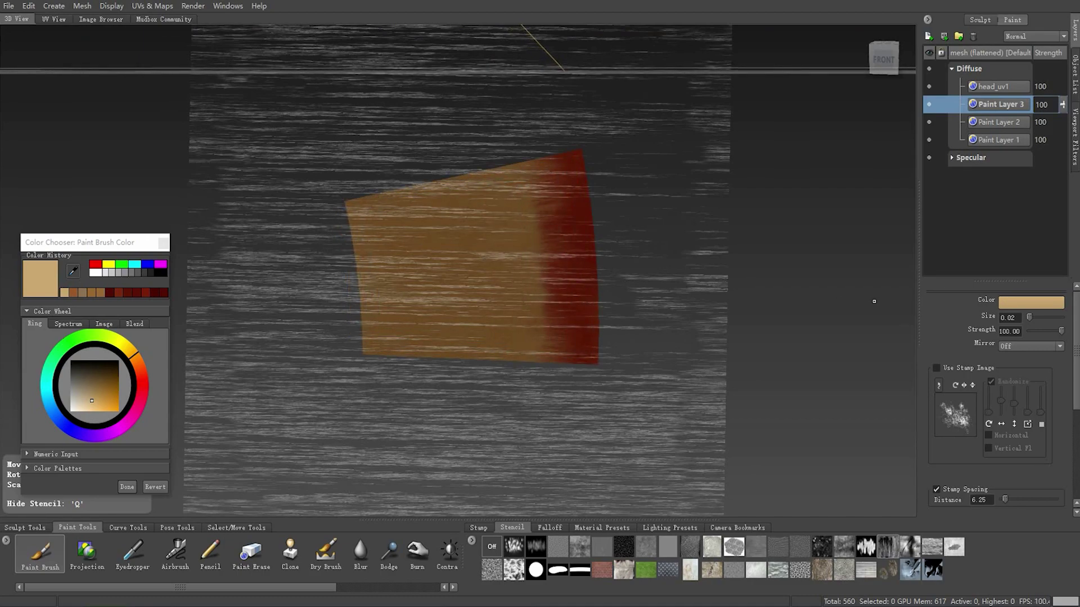
left_click_drag(447, 286, 564, 351, "alt")
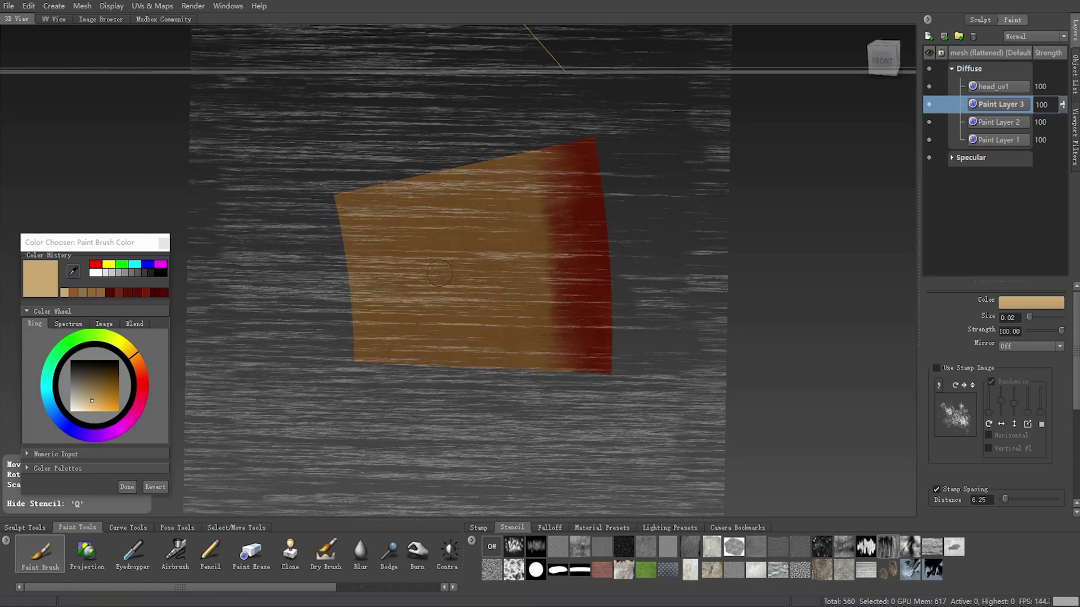
key("q")
key("q")
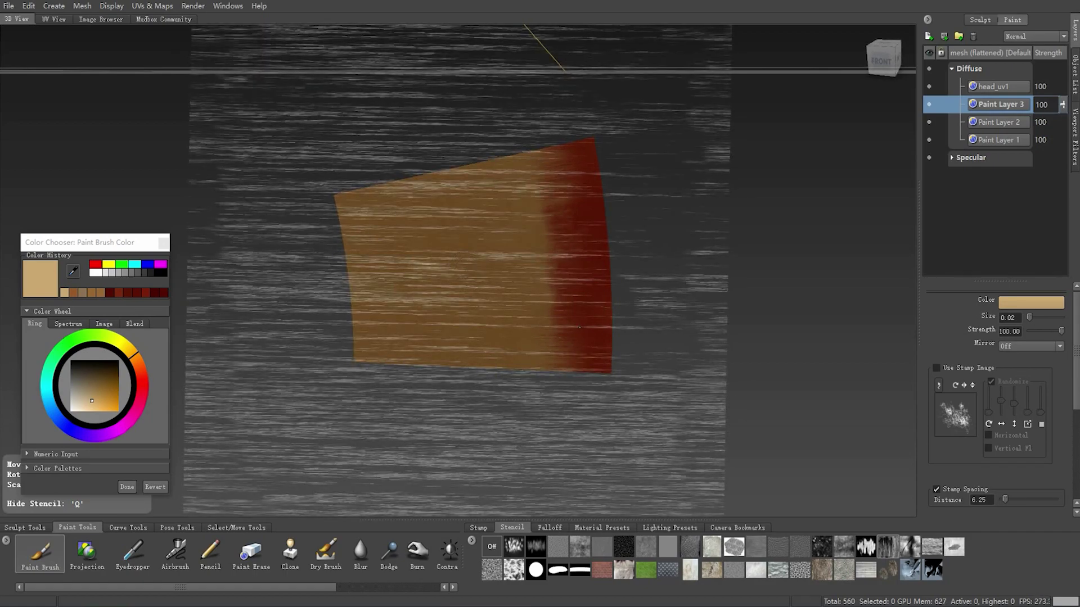
- Shift the streak stencil lower over the shell and tilt it slightly
scroll(478, 287, "up", 5)
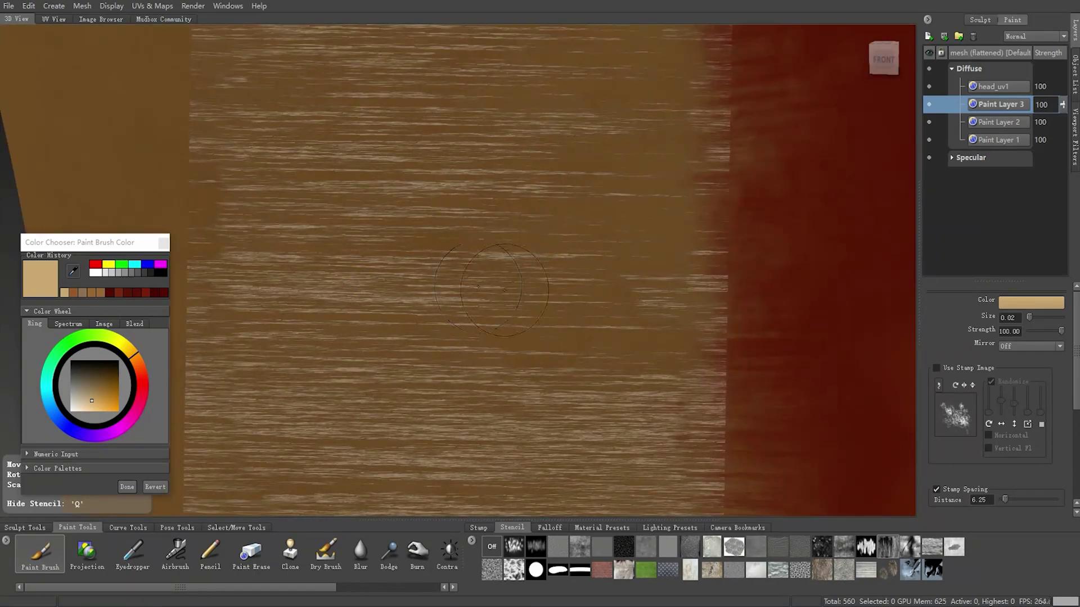
scroll(472, 286, "down", 3)
scroll(462, 287, "down", 2)
scroll(453, 287, "down", 2)
middle_click_drag(451, 287, 474, 282)
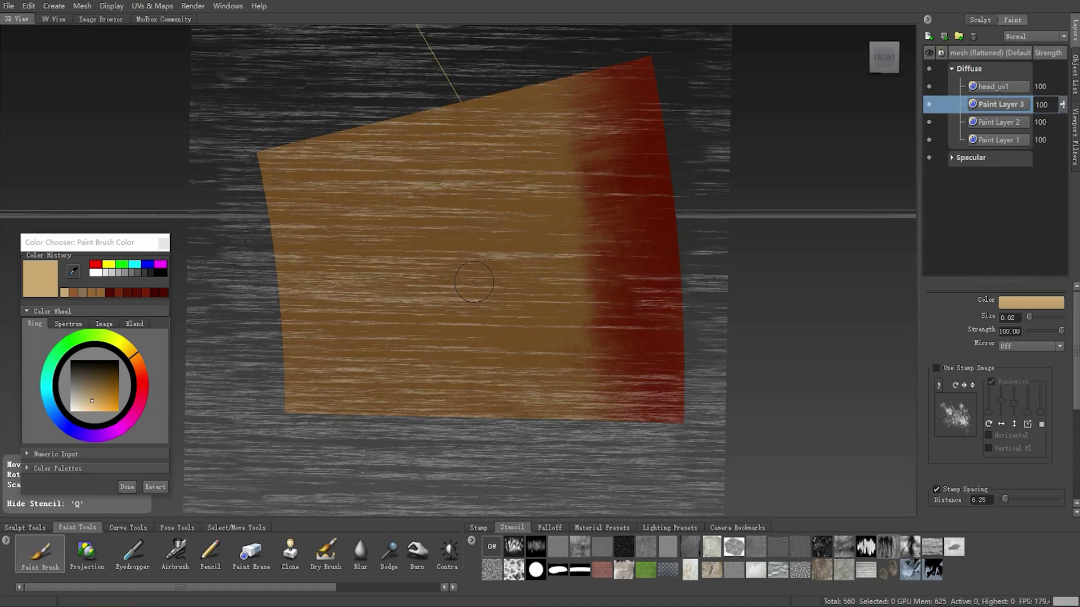
left_click_drag(433, 332, 368, 360)
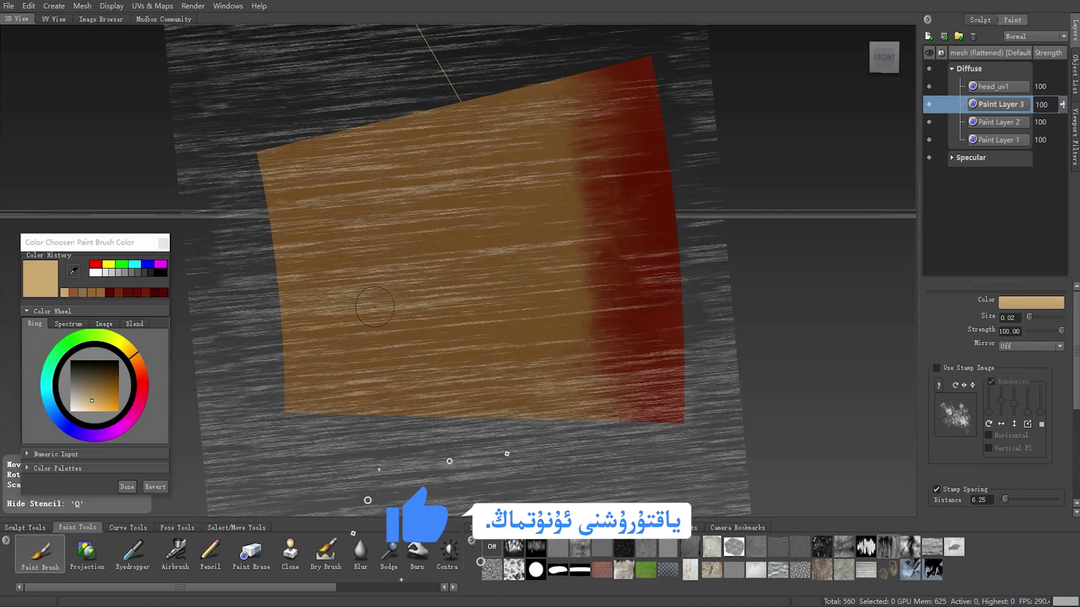
- Paint light tan grain streaks across the left and lower-left of the flattened shaft
key("q")
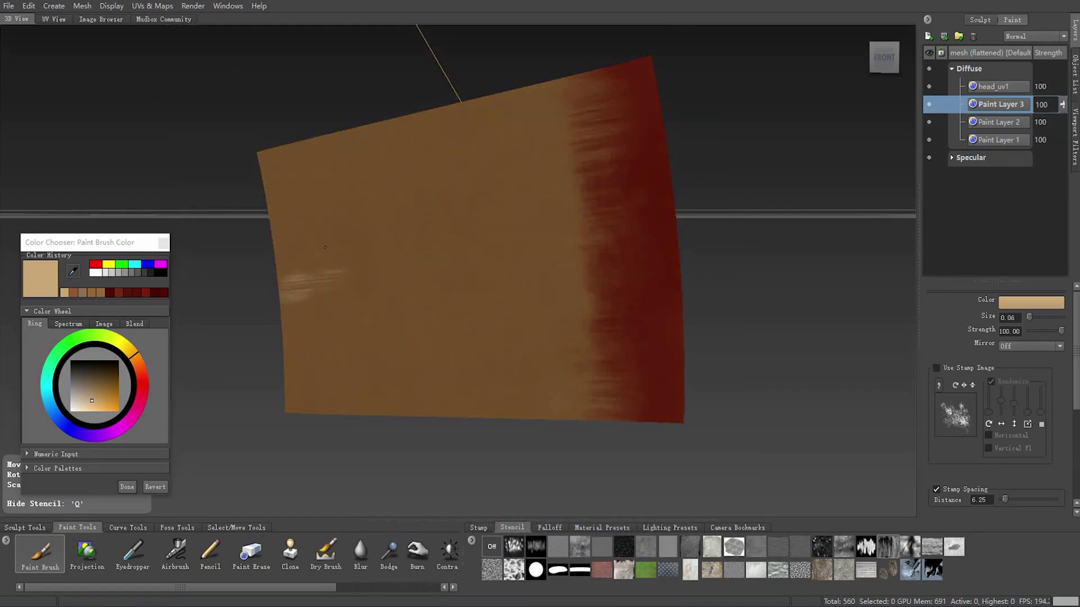
mouse_move(325, 247)
left_mouse_down()
mouse_move(360, 217)
mouse_move(286, 225)
left_mouse_up()
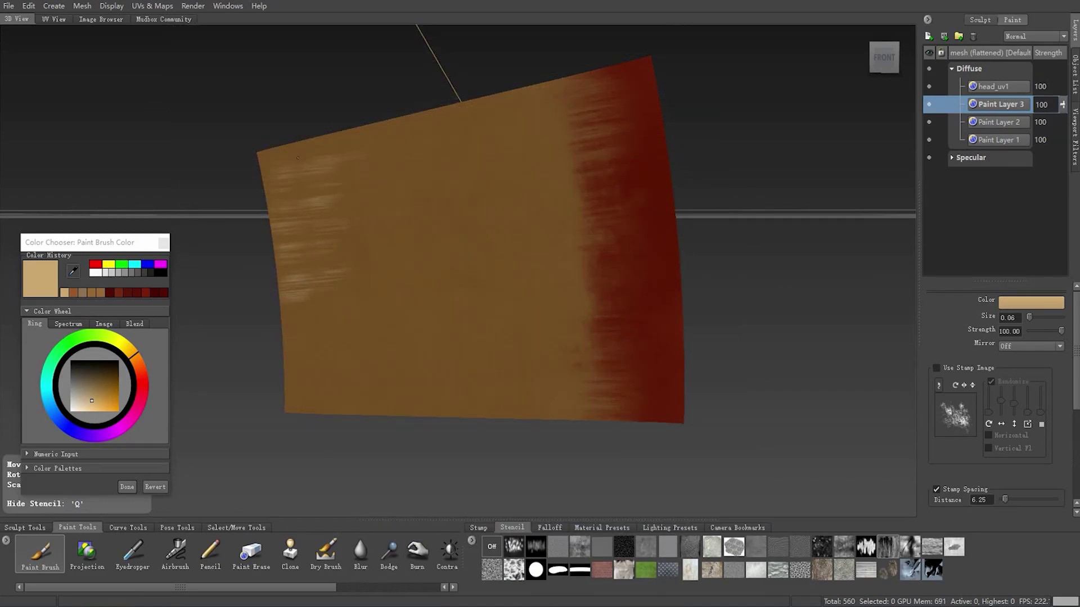
mouse_move(282, 177)
left_mouse_down()
mouse_move(295, 146)
mouse_move(245, 249)
left_mouse_up()
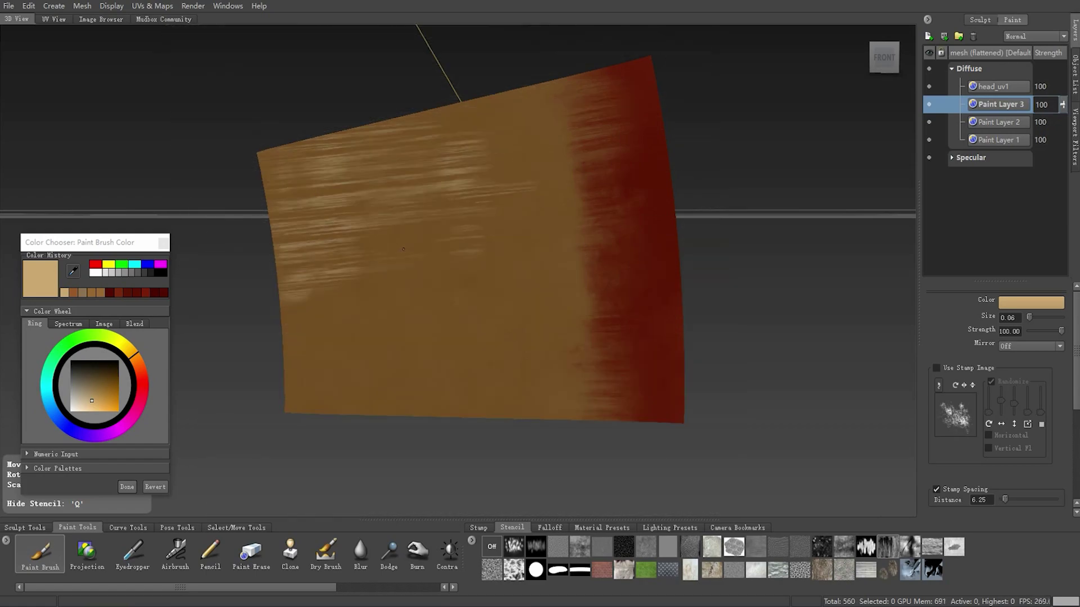
left_click_drag(298, 272, 461, 227)
mouse_move(284, 306)
left_mouse_down()
mouse_move(396, 289)
mouse_move(287, 334)
left_mouse_up()
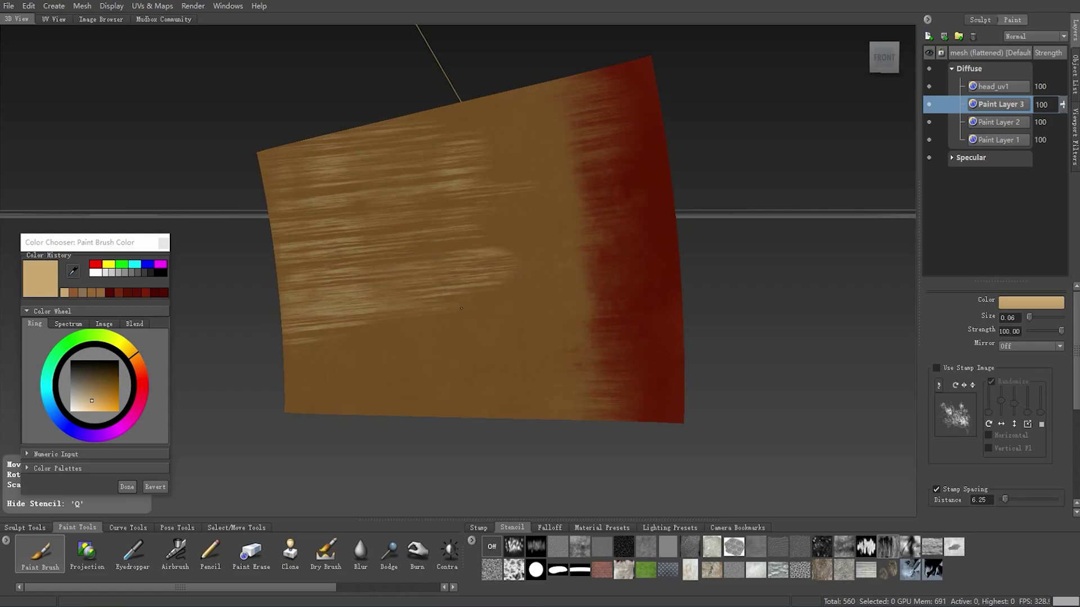
left_click_drag(483, 304, 325, 370)
left_click_drag(506, 365, 337, 388)
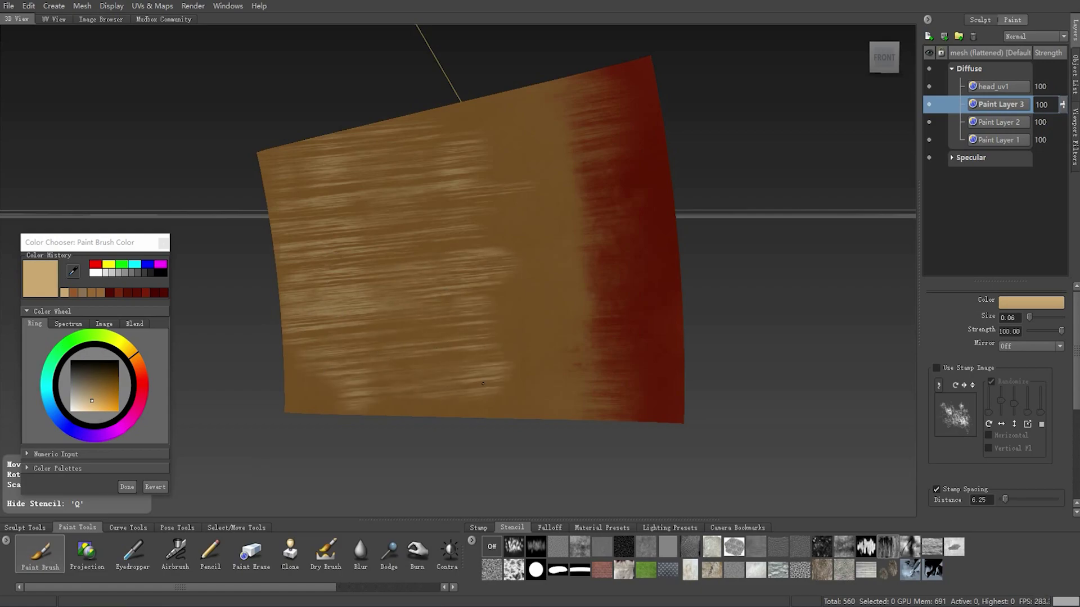
left_click_drag(404, 383, 345, 413)
left_click_drag(512, 402, 410, 416)
mouse_move(338, 388)
left_mouse_down()
mouse_move(286, 411)
mouse_move(284, 343)
left_mouse_up()
- Streak the middle, upper and lower shaft up to the red end, toggling the stencil to review
left_click_drag(527, 310, 505, 307)
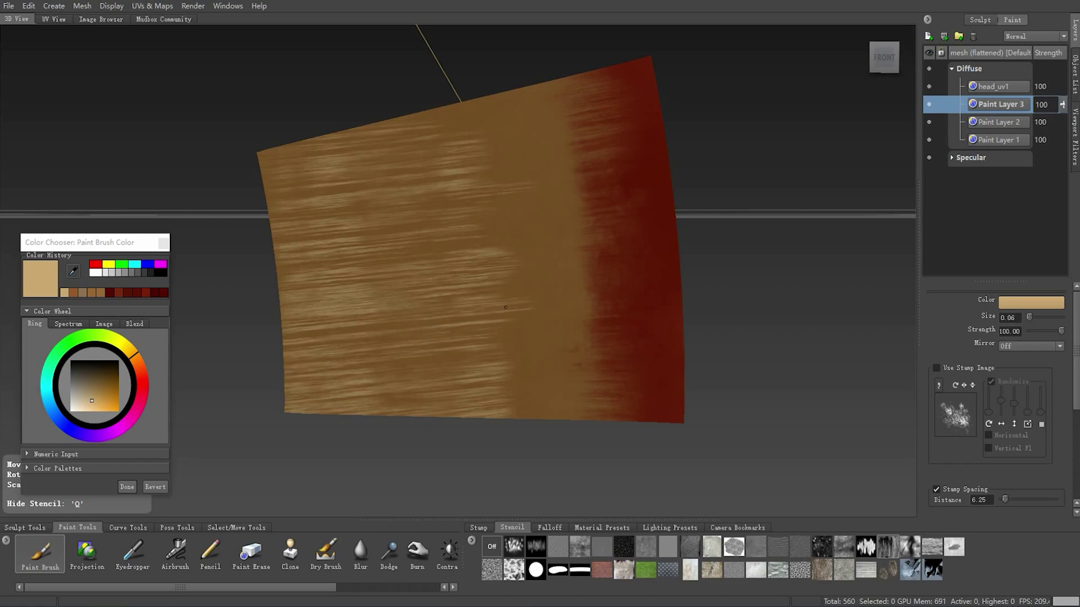
mouse_move(574, 269)
left_mouse_down()
mouse_move(494, 253)
mouse_move(510, 249)
left_mouse_up()
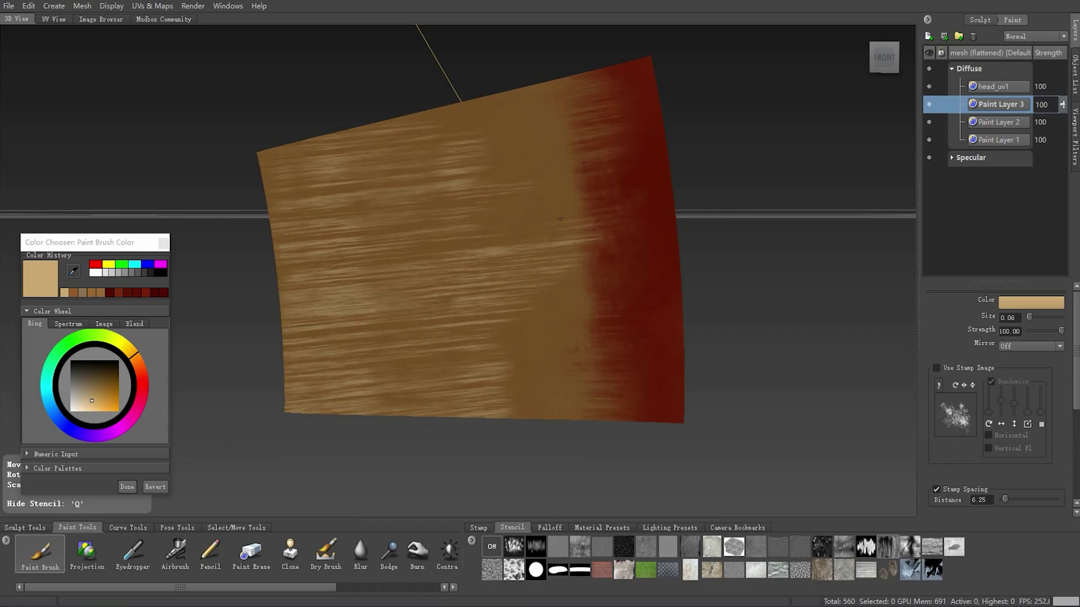
left_click_drag(578, 174, 453, 185)
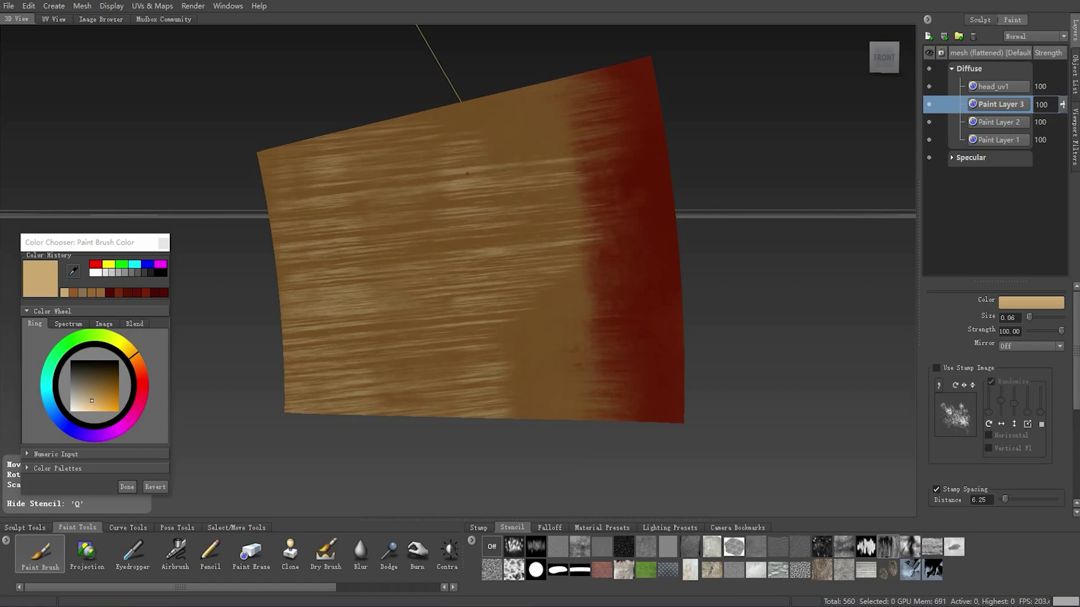
left_click_drag(526, 143, 461, 156)
mouse_move(579, 110)
left_mouse_down()
mouse_move(458, 134)
mouse_move(450, 117)
left_mouse_up()
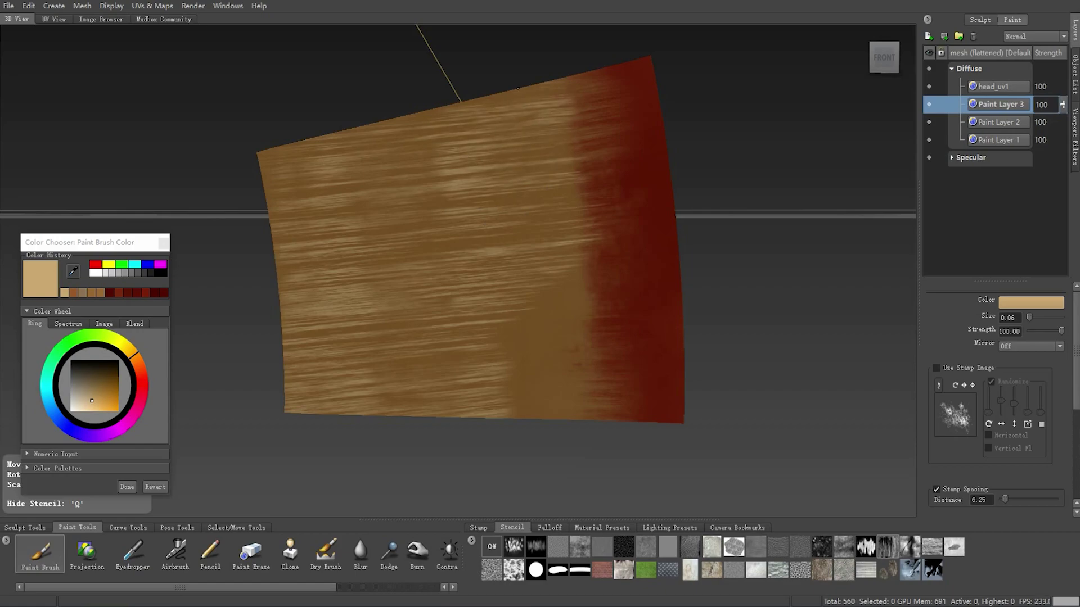
mouse_move(619, 310)
left_mouse_down()
mouse_move(560, 313)
mouse_move(543, 292)
left_mouse_up()
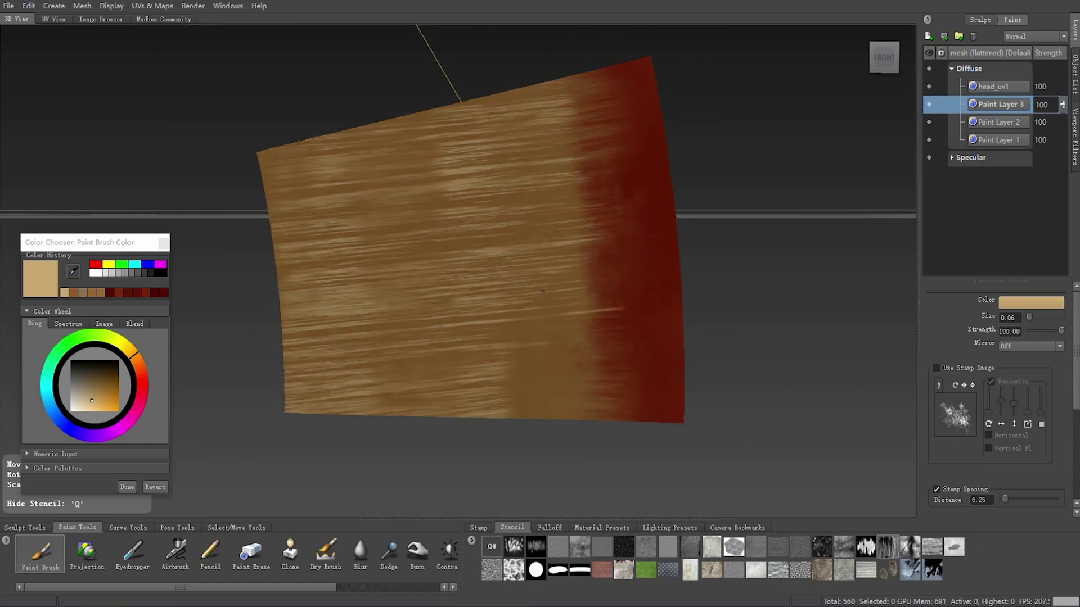
left_click_drag(609, 265, 572, 268)
mouse_move(601, 340)
left_mouse_down()
mouse_move(533, 343)
mouse_move(503, 367)
left_mouse_up()
left_click_drag(624, 362, 539, 360)
left_click_drag(603, 388, 495, 397)
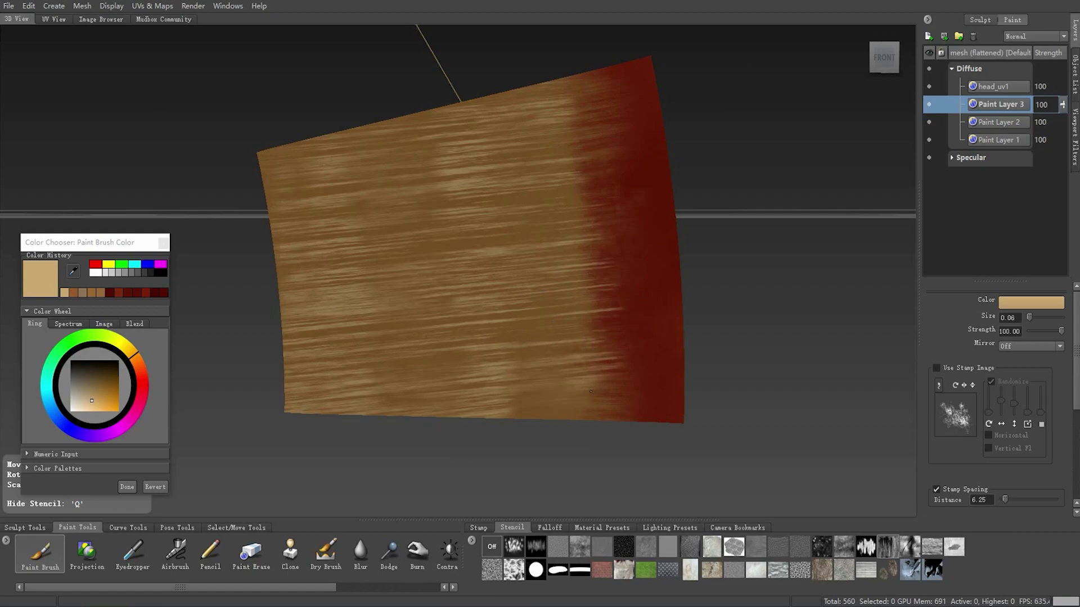
key("q")
key("q")
key("q")
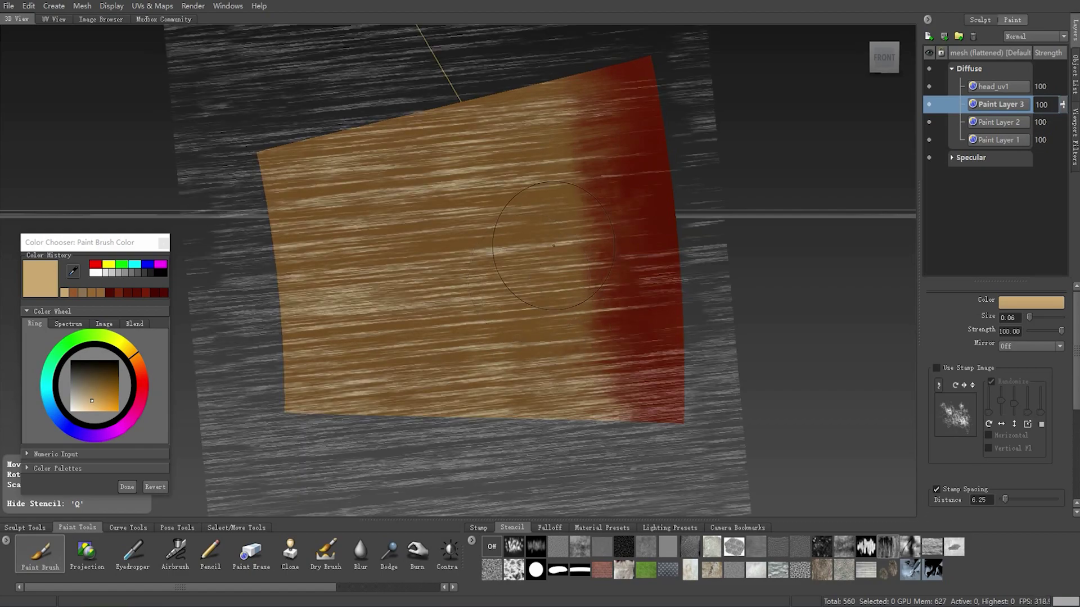
key("q")
key("q")
key("q")
key("q")
key("q")
key("q")
key("q")
key("q")
key("q")
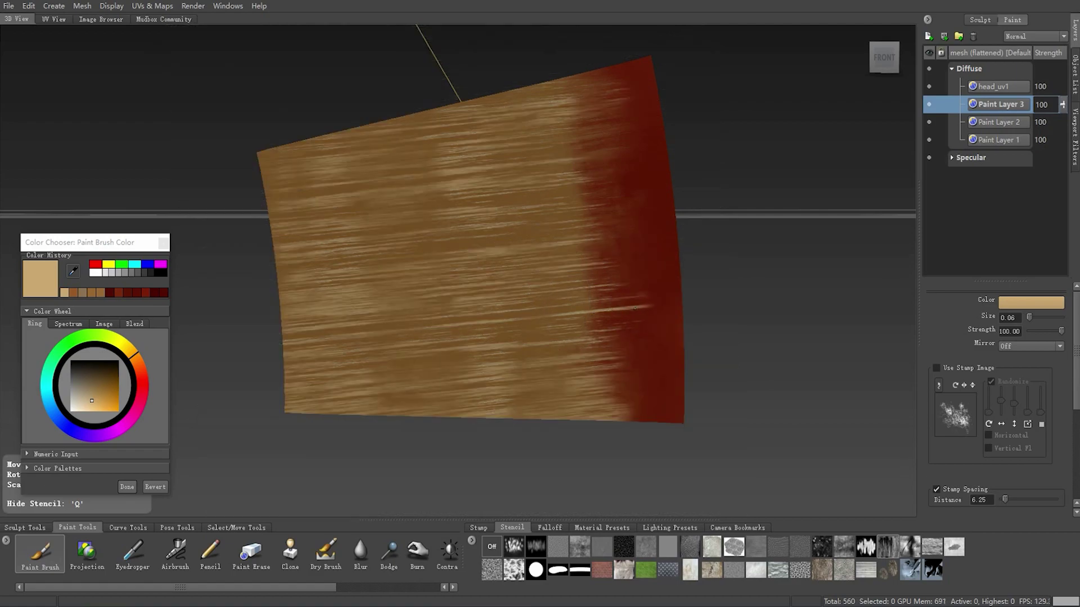
key("q")
key("q")
key("q")
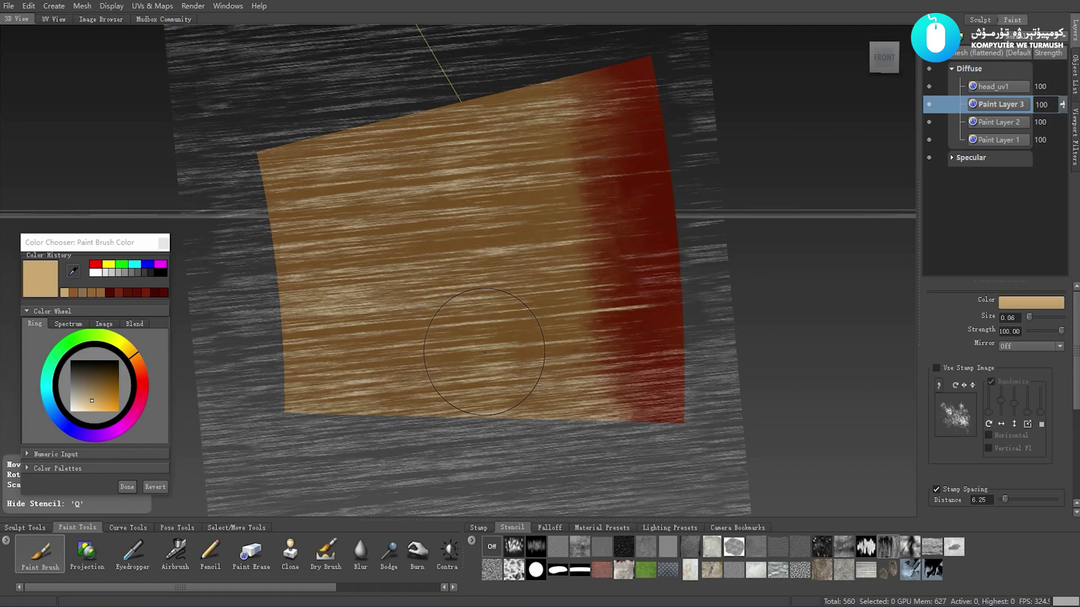
- Use UV Shells selection and Show All to unhide every object, then deselect the shaft
left_click(253, 527)
left_click(136, 552)
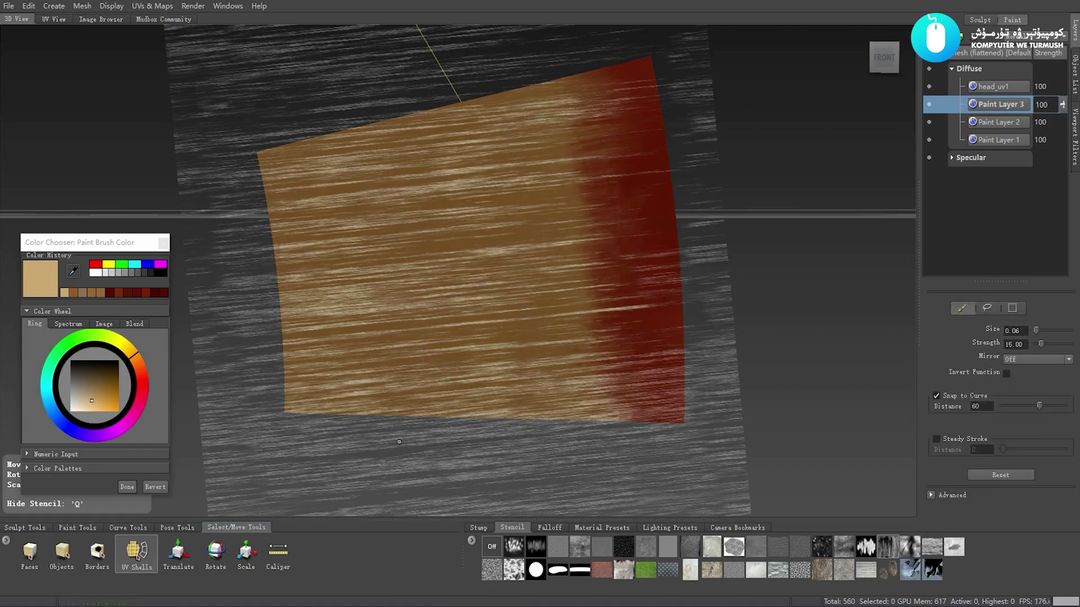
key("q")
left_click(528, 311)
key("q")
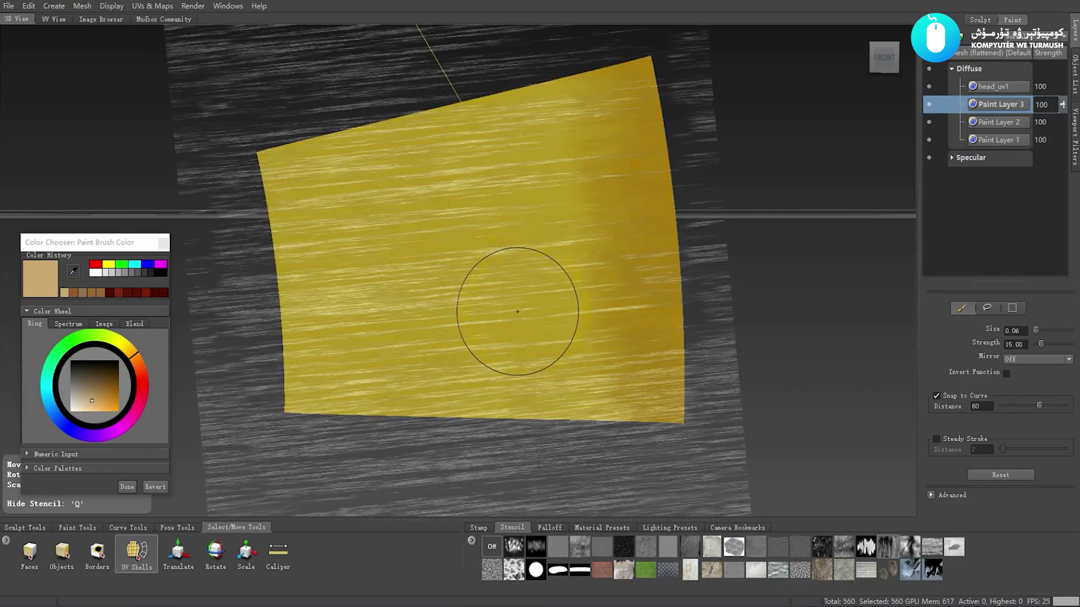
right_click(517, 311)
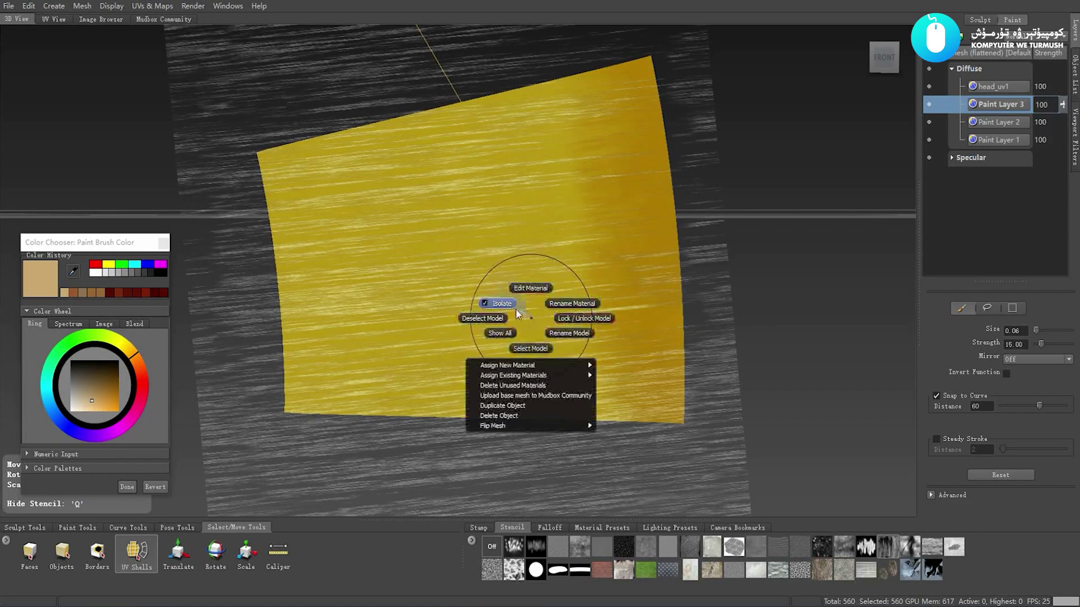
left_click(562, 304)
left_click(743, 302)
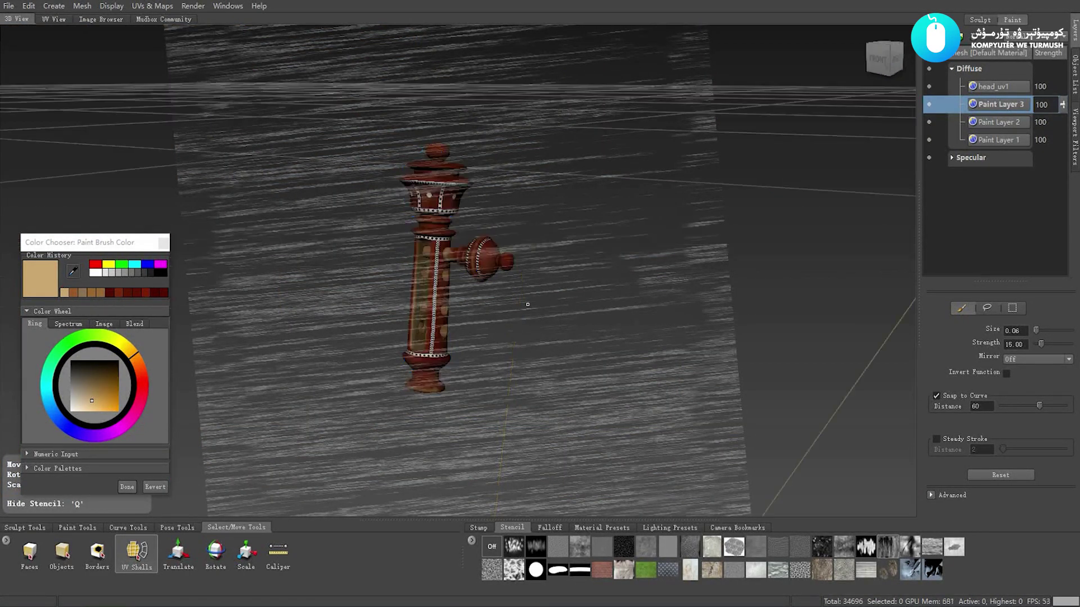
- Turn the streak stencil off, zoom to the tuning peg, and isolate its shaft
left_click(492, 545)
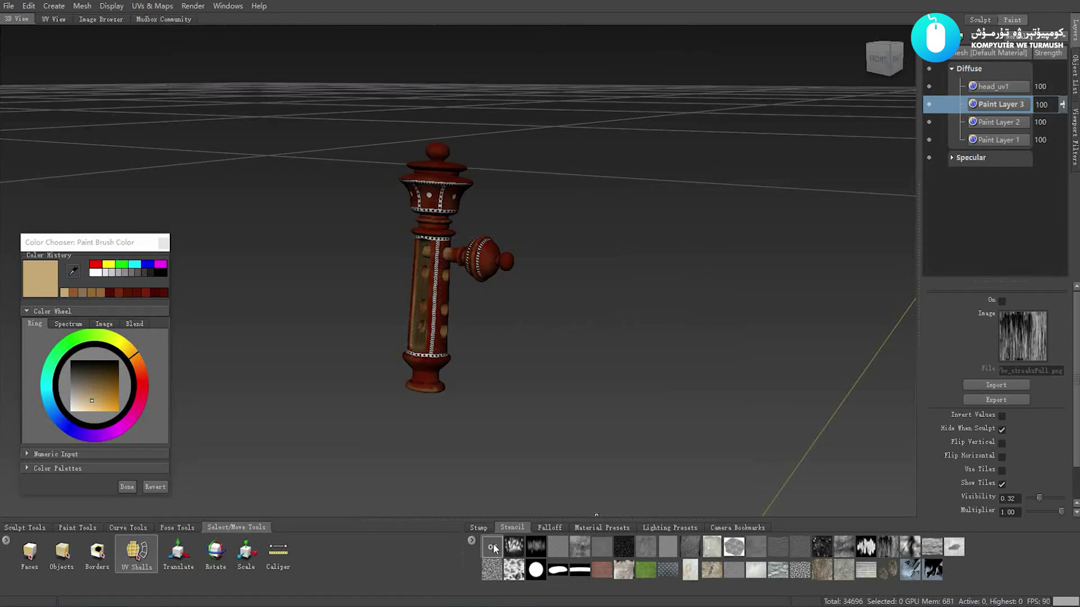
left_click(479, 527)
scroll(492, 373, "up", 5)
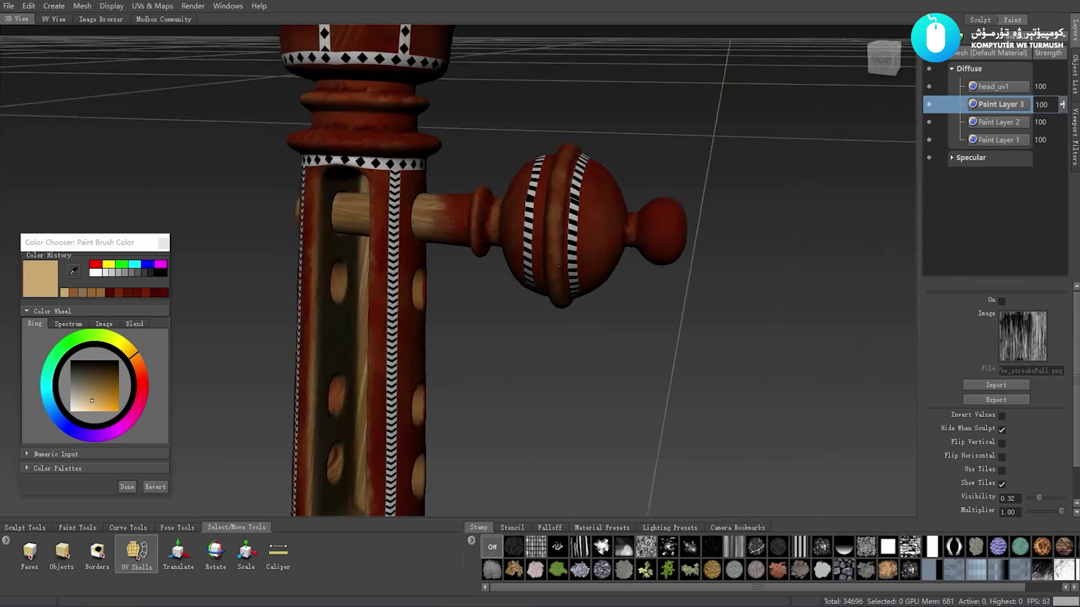
mouse_move(492, 373)
left_mouse_down("alt")
mouse_move(587, 274)
mouse_move(546, 235)
mouse_move(477, 260)
mouse_move(560, 307)
left_mouse_up("alt")
scroll(533, 290, "up", 4)
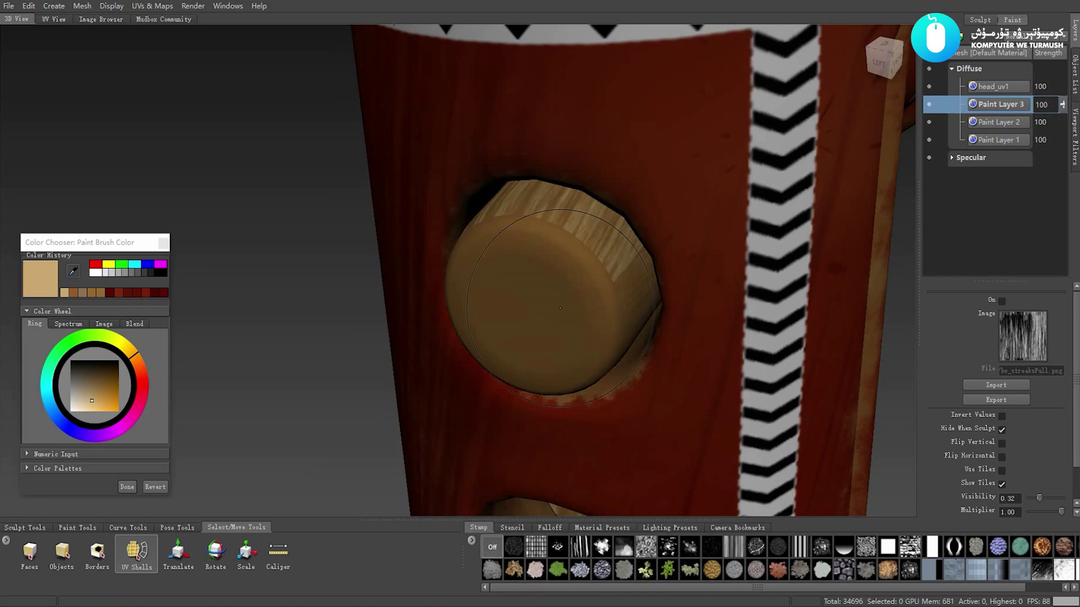
left_click(497, 321)
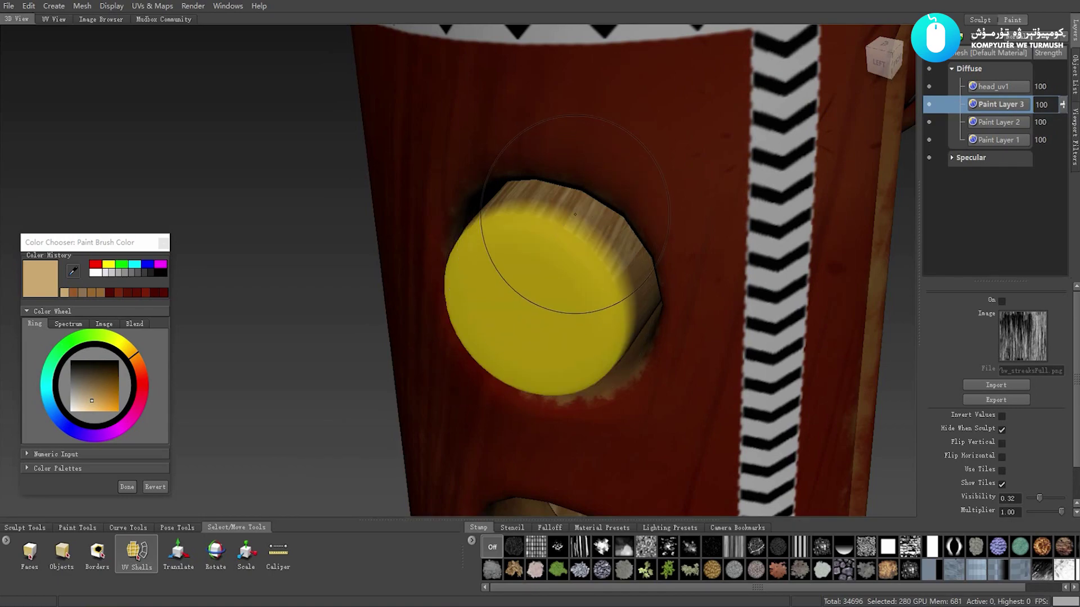
left_click(576, 227, "shift")
left_click_drag(575, 227, 506, 254, "alt")
right_click(526, 251)
left_click(476, 235)
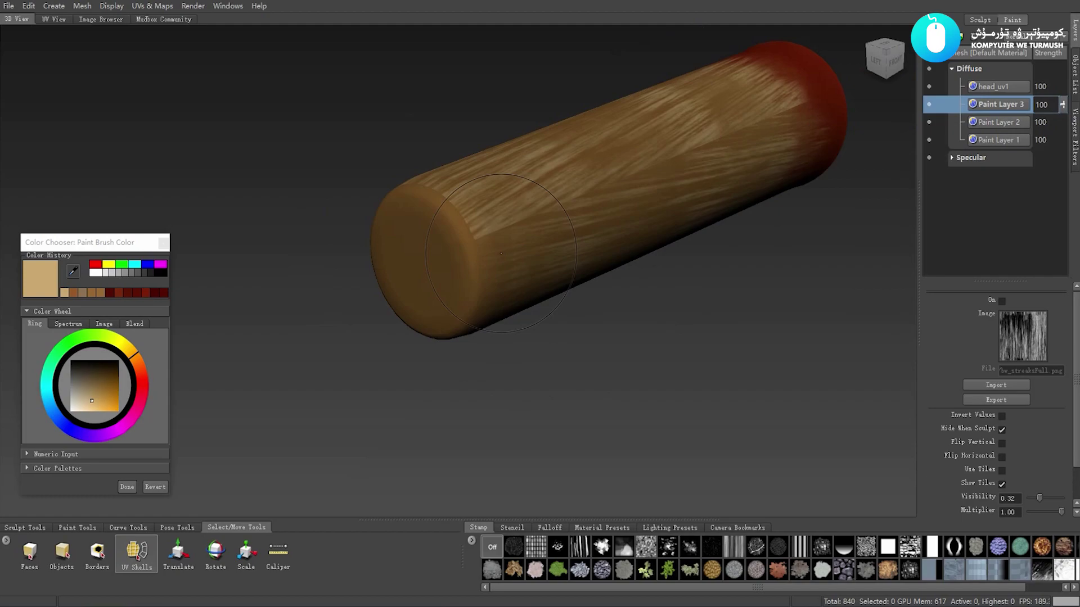
- Dab light tan grain onto the isolated peg shaft, orbiting to reach its sides
left_click_drag(728, 279, 581, 224, "alt")
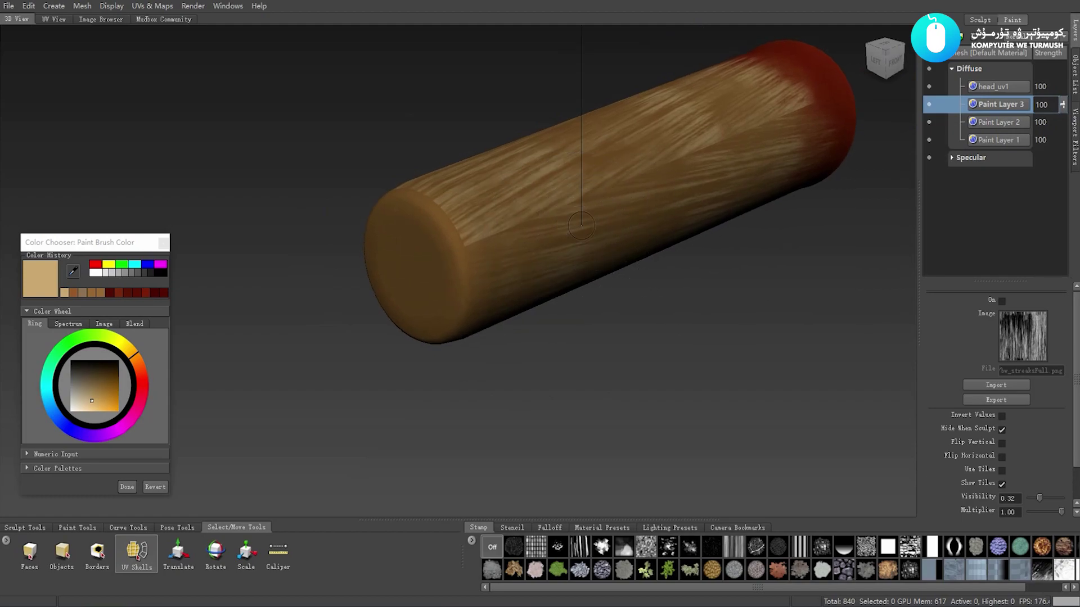
left_click(507, 237)
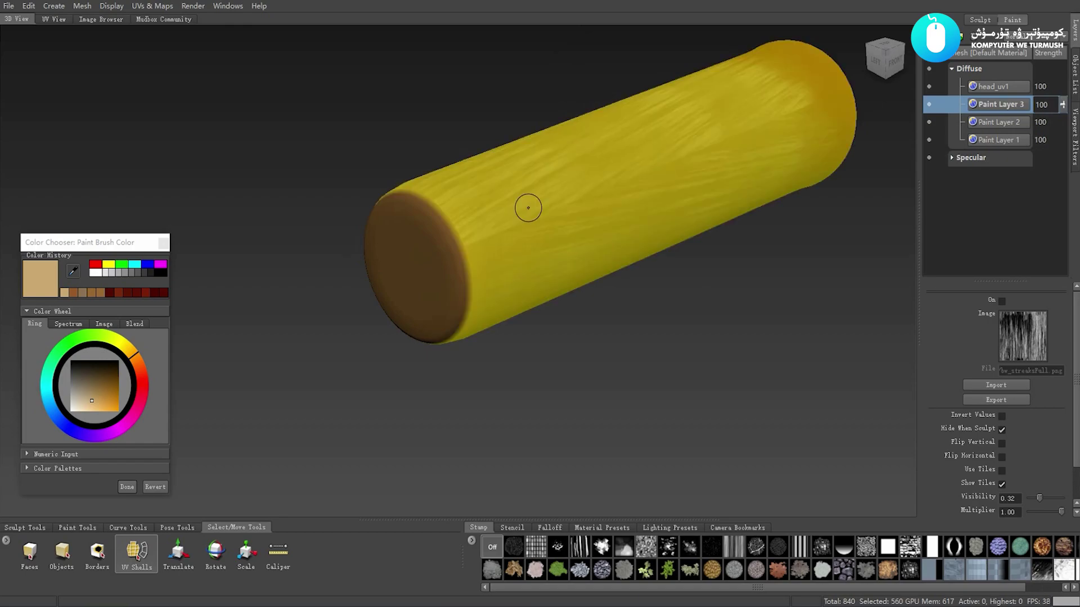
left_click(63, 526)
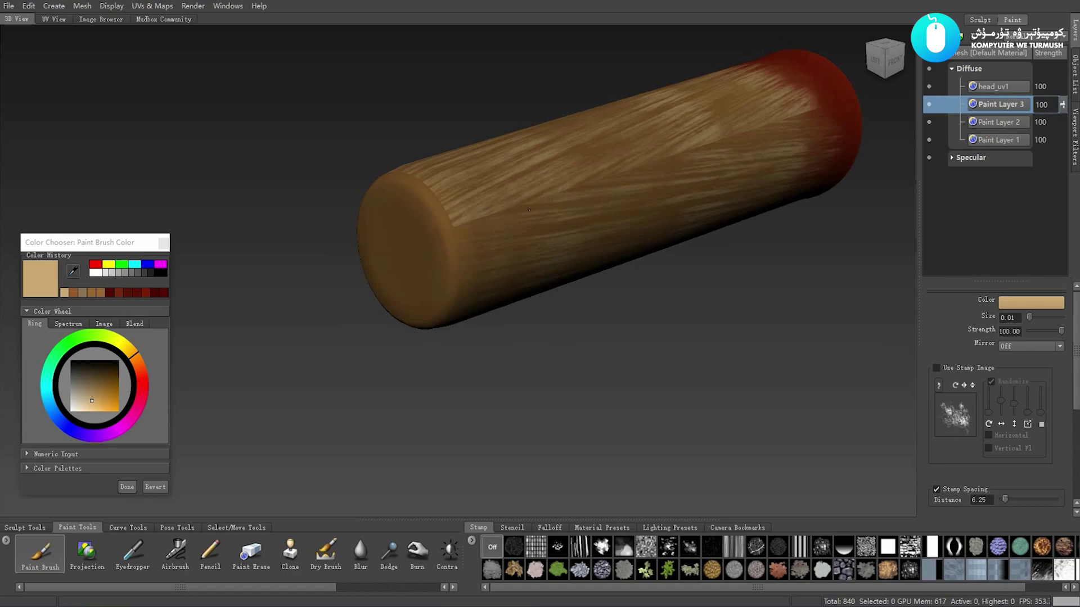
mouse_move(523, 207)
left_mouse_down()
mouse_move(510, 210)
mouse_move(544, 212)
left_mouse_up()
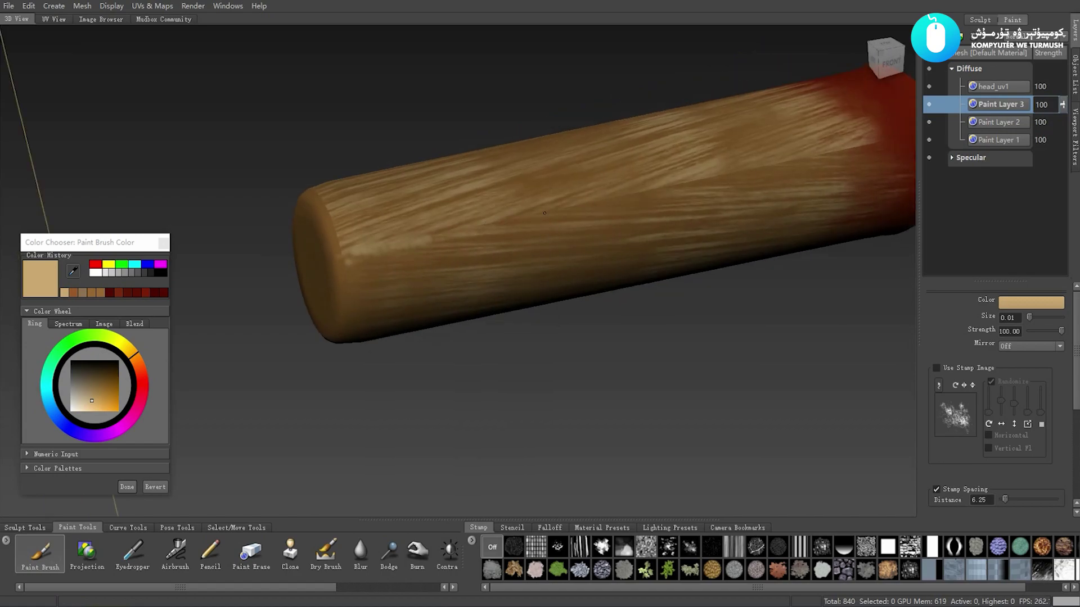
mouse_move(479, 229)
left_mouse_down("alt")
mouse_move(431, 219)
mouse_move(640, 201)
left_mouse_up("alt")
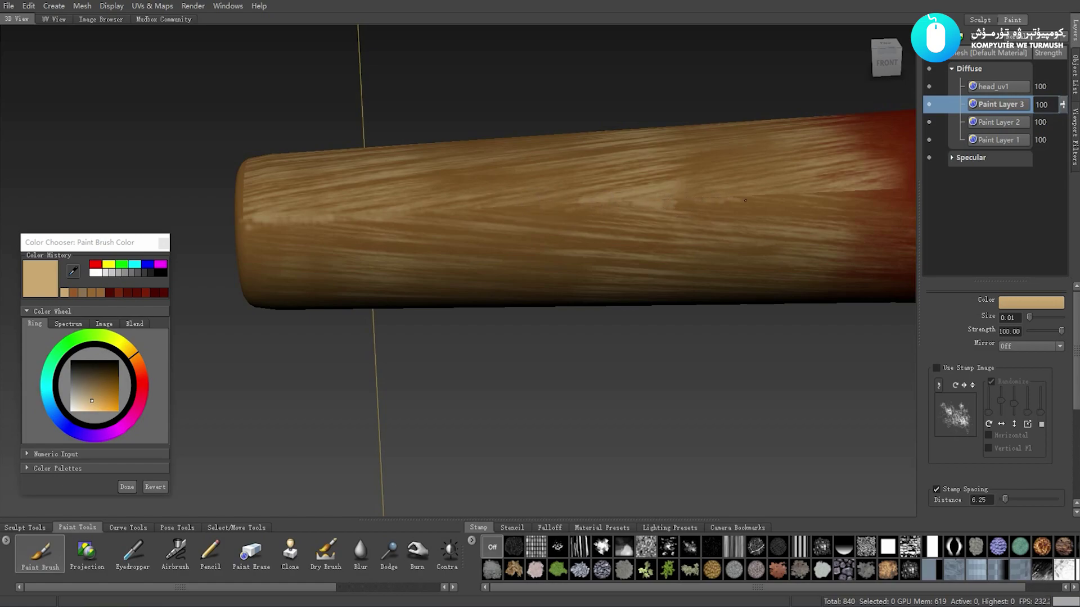
left_click_drag(656, 200, 602, 205, "alt")
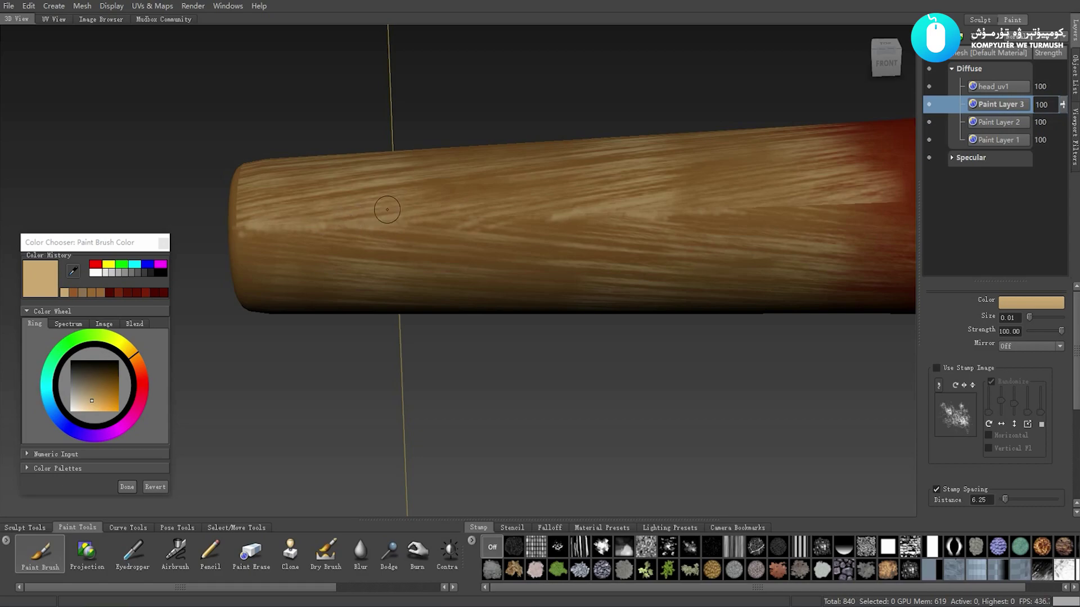
mouse_move(669, 222)
left_mouse_down("alt")
mouse_move(712, 227)
mouse_move(853, 198)
left_mouse_up("alt")
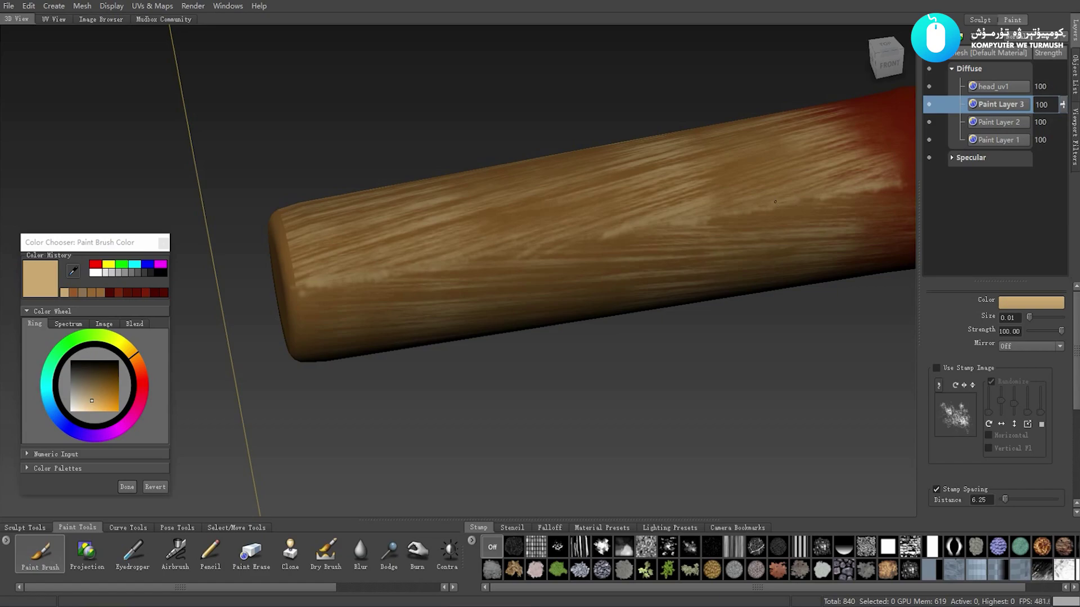
mouse_move(577, 239)
left_mouse_down("alt")
mouse_move(628, 248)
mouse_move(502, 275)
left_mouse_up("alt")
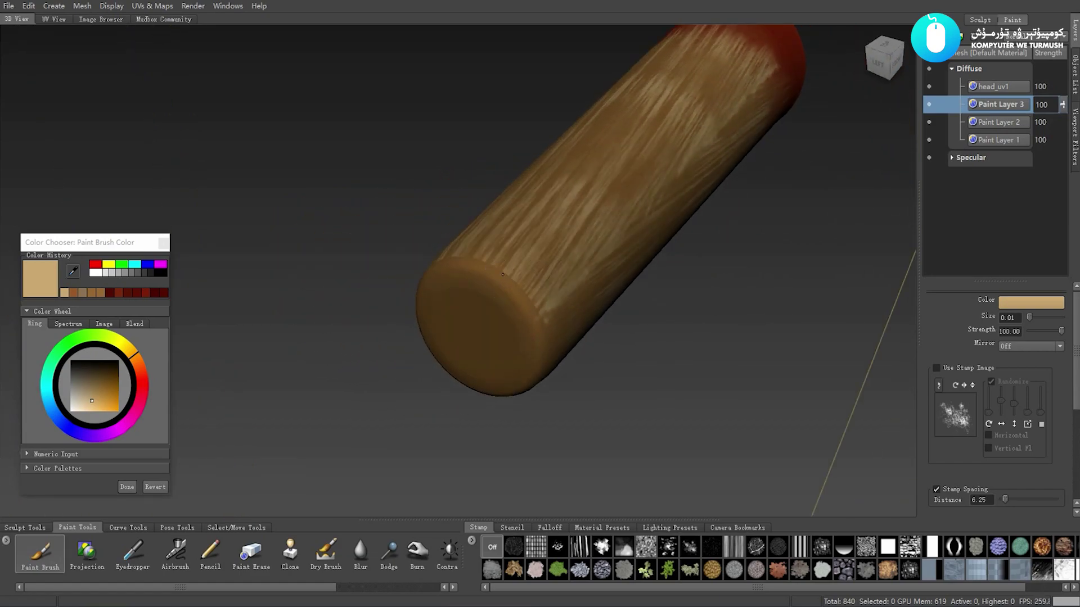
- Mottle the shaft's end cap in tan using a randomized splatter stamp
key("9")
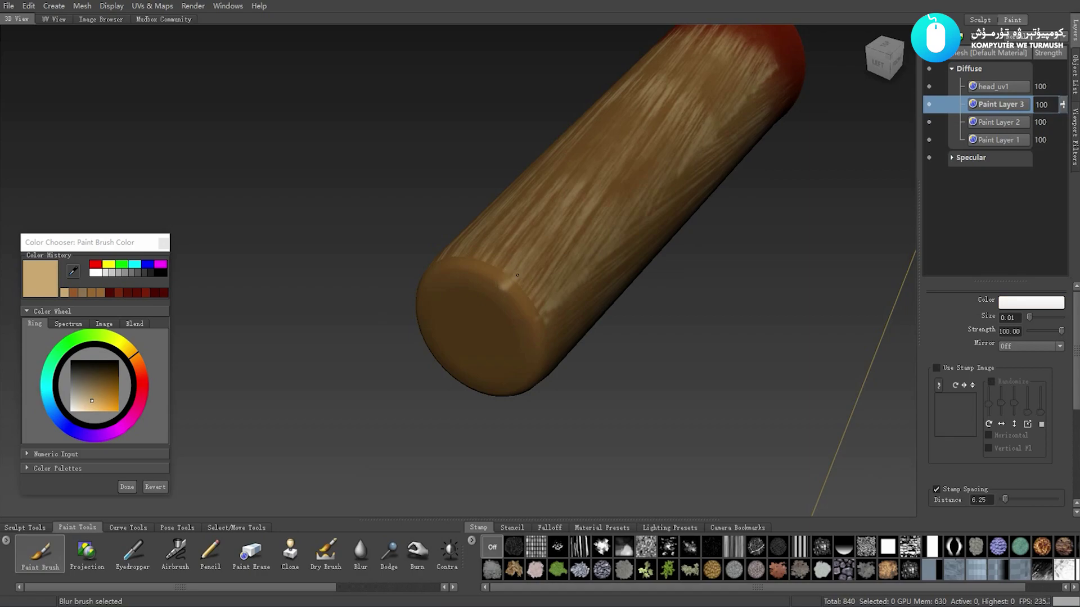
mouse_move(473, 269)
left_mouse_down("alt")
mouse_move(639, 316)
mouse_move(640, 305)
left_mouse_up("alt")
key("1")
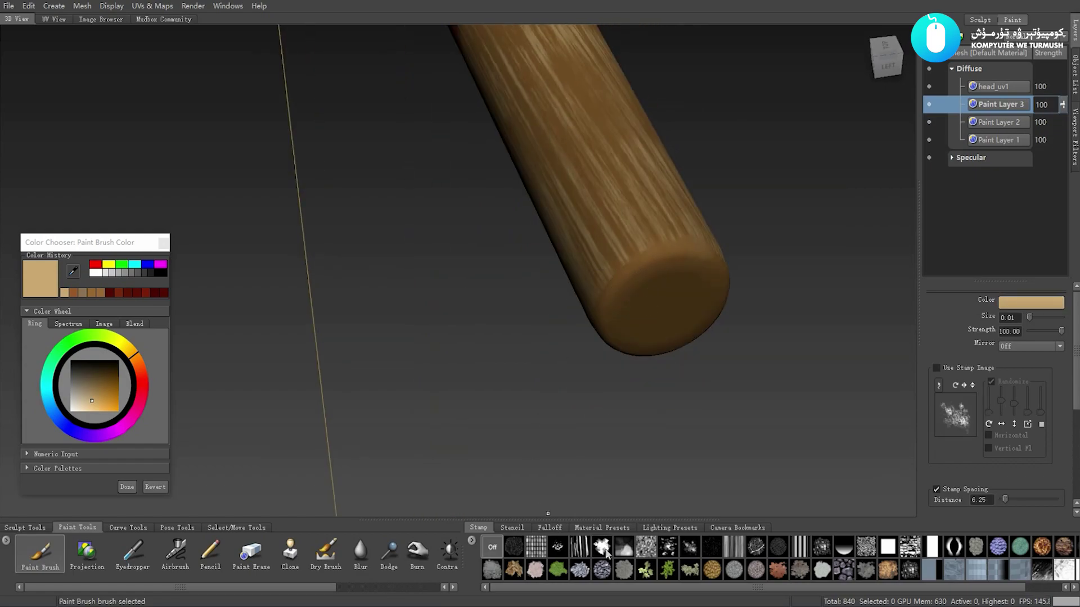
left_click(673, 548)
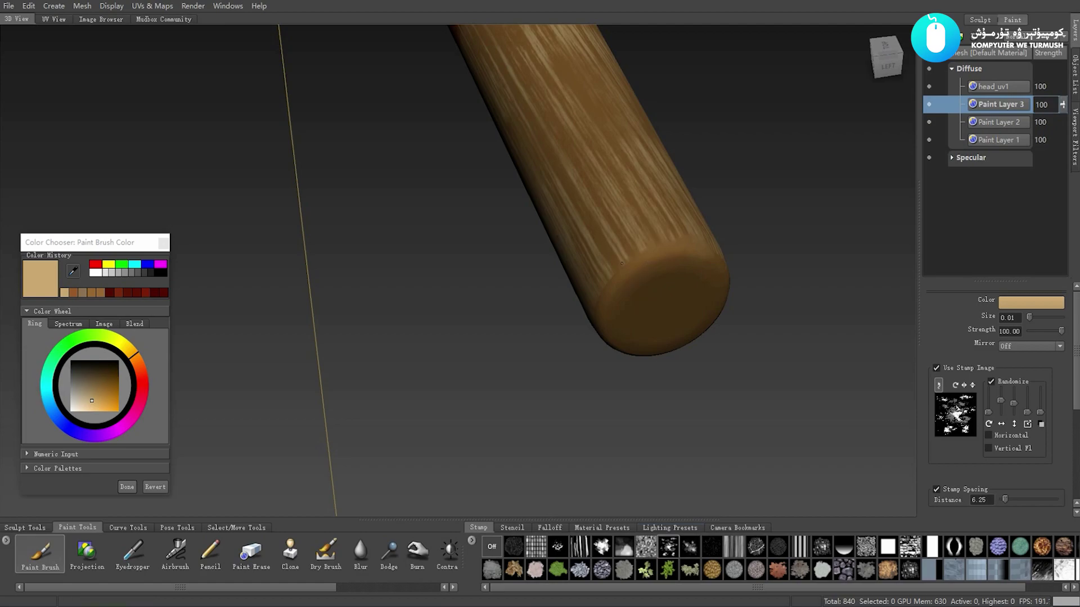
mouse_move(618, 279)
left_mouse_down("alt")
mouse_move(651, 250)
mouse_move(652, 139)
mouse_move(641, 126)
mouse_move(649, 148)
mouse_move(597, 102)
mouse_move(599, 84)
mouse_move(521, 99)
mouse_move(579, 225)
left_mouse_up("alt")
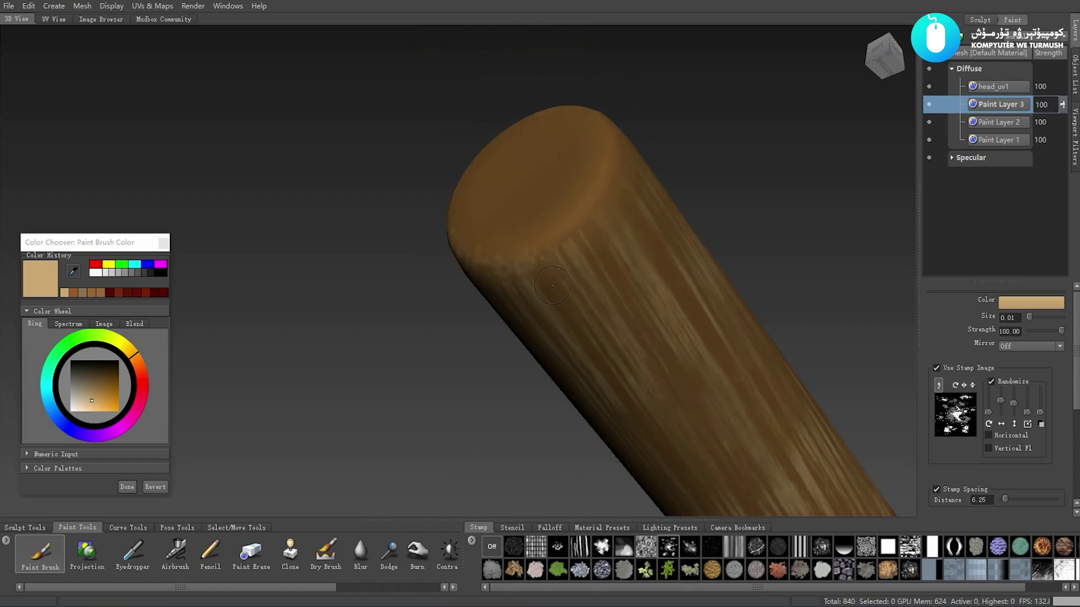
left_click_drag(552, 285, 541, 252, "alt")
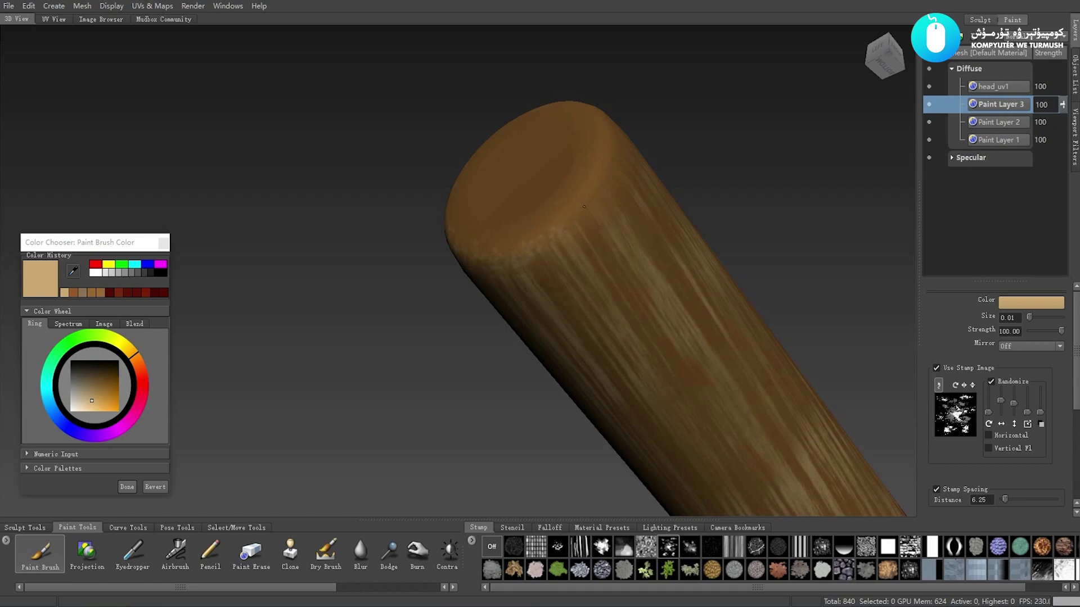
mouse_move(583, 206)
left_mouse_down("alt")
mouse_move(512, 268)
mouse_move(513, 335)
left_mouse_up("alt")
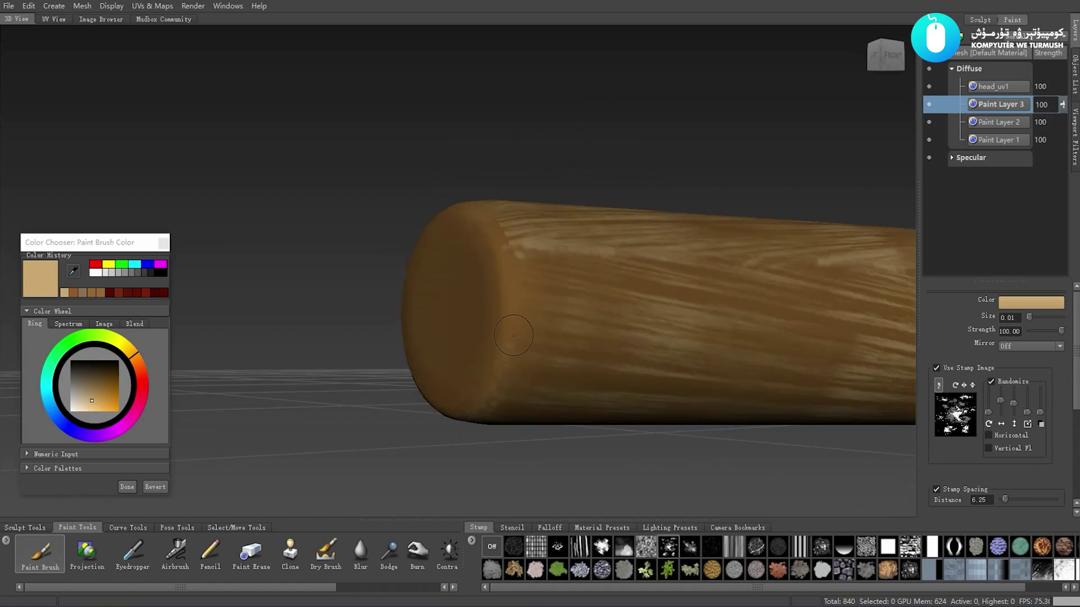
left_click_drag(518, 268, 523, 360, "alt")
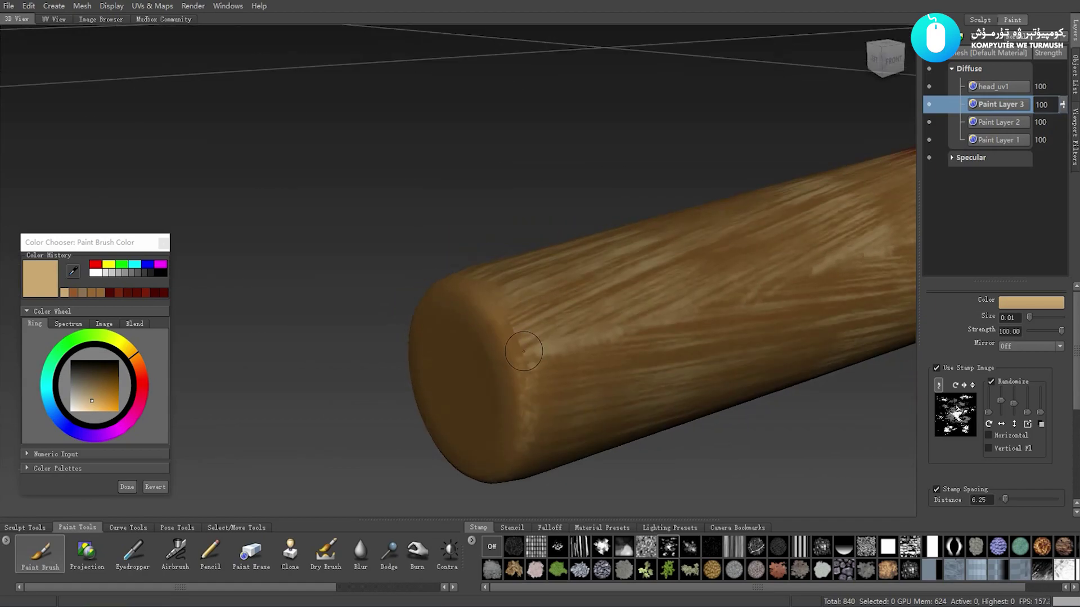
mouse_move(508, 316)
left_mouse_down("alt")
mouse_move(595, 391)
mouse_move(623, 335)
left_mouse_up("alt")
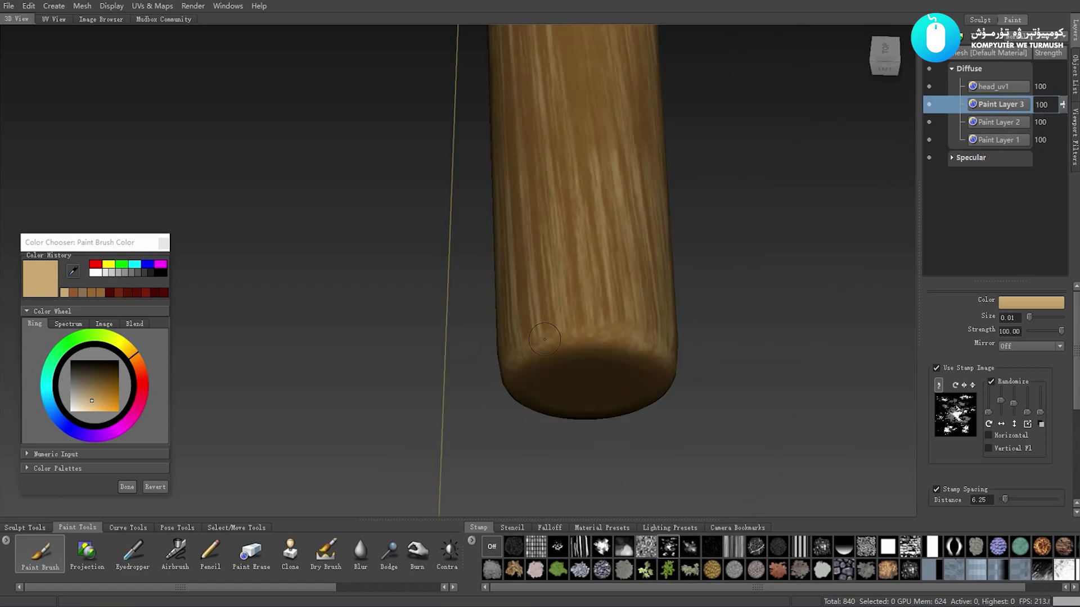
mouse_move(544, 339)
left_mouse_down("alt")
mouse_move(603, 343)
mouse_move(585, 259)
mouse_move(550, 302)
mouse_move(597, 312)
mouse_move(587, 317)
left_mouse_up("alt")
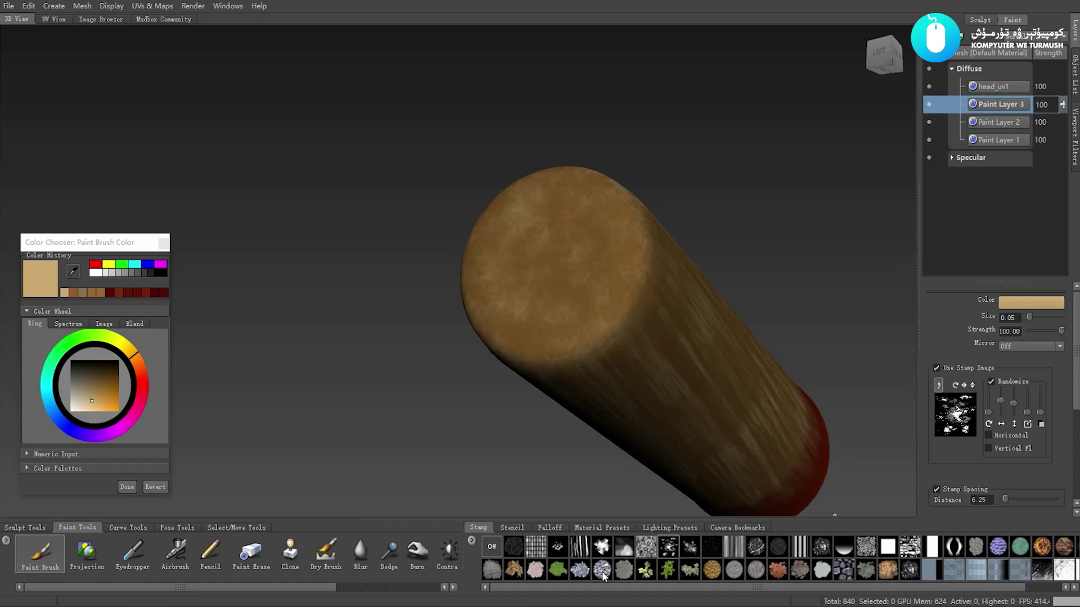
- Try a cracked stamp on the end cap face-on, undo both strokes, and show the stencils
left_click(758, 547)
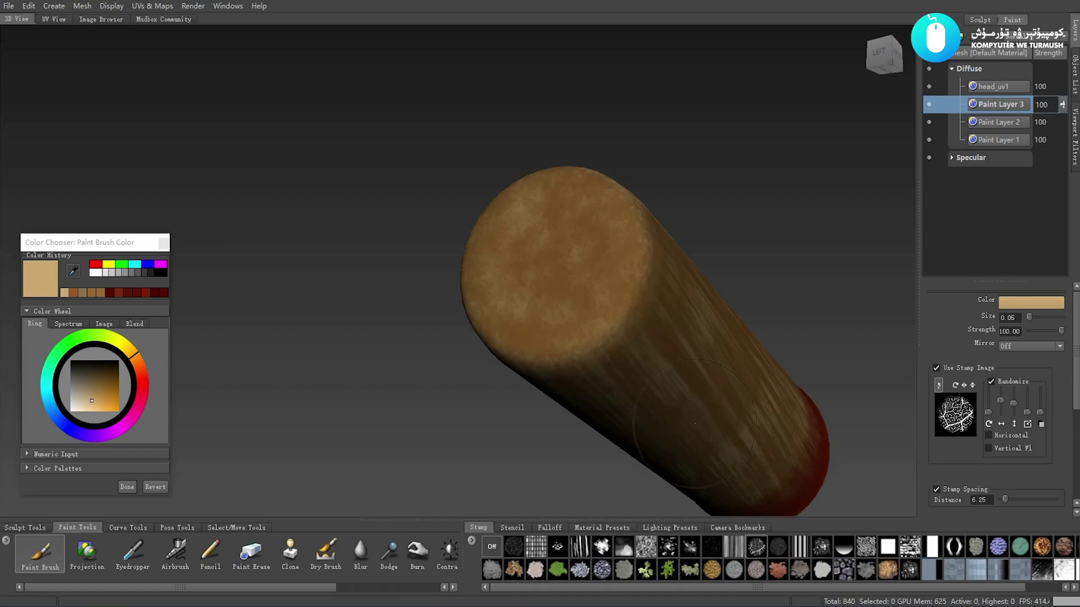
mouse_move(637, 337)
left_mouse_down("alt")
mouse_move(630, 313)
mouse_move(561, 331)
mouse_move(624, 429)
left_mouse_up("alt")
key("ctrl+z")
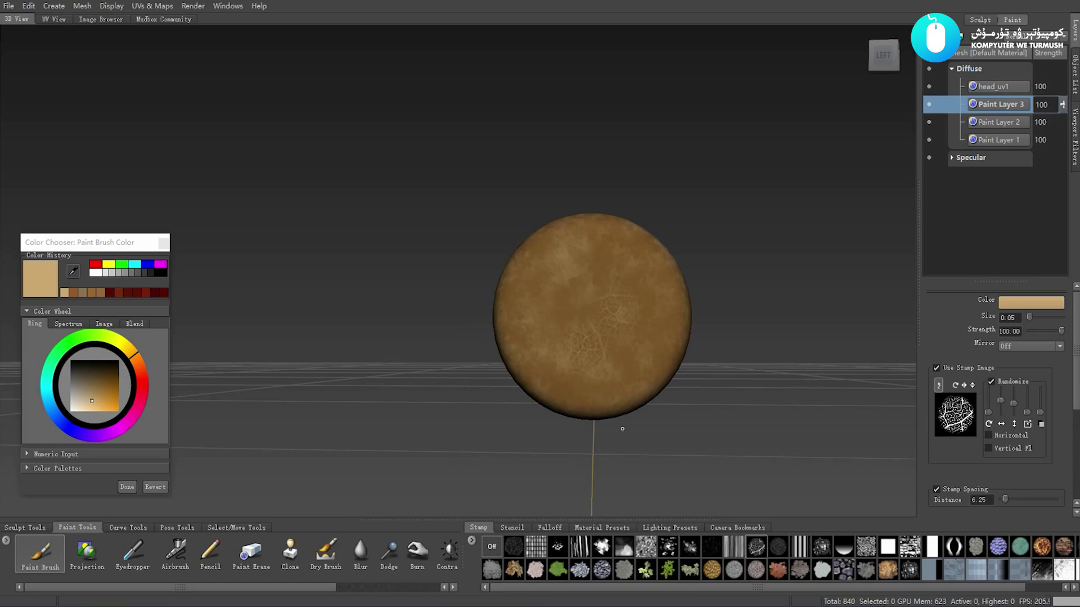
key("ctrl+z")
left_click(515, 528)
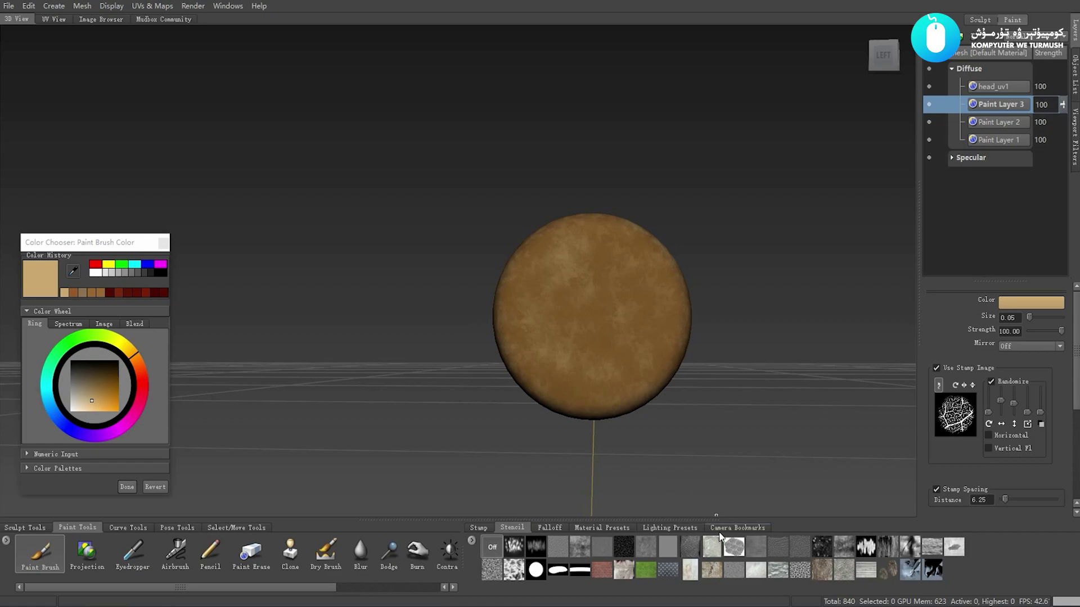
- Try bark, mottled, leopard-spot, cracked-skin and pores stencils, settling on the grey skin stencil
left_click(823, 572)
key("q")
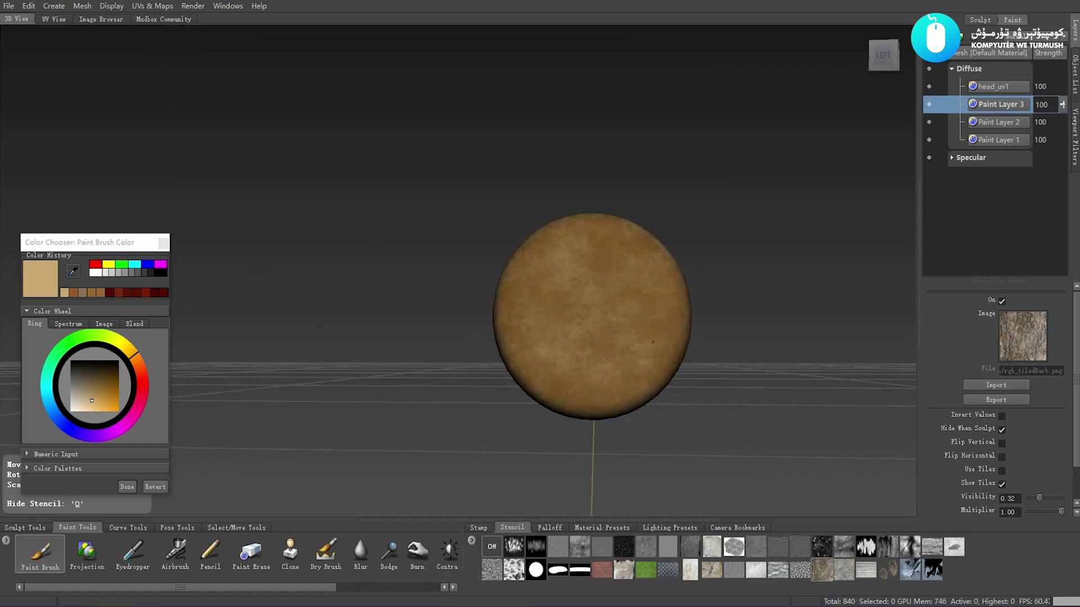
key("q")
left_click_drag(627, 264, 573, 339, "alt")
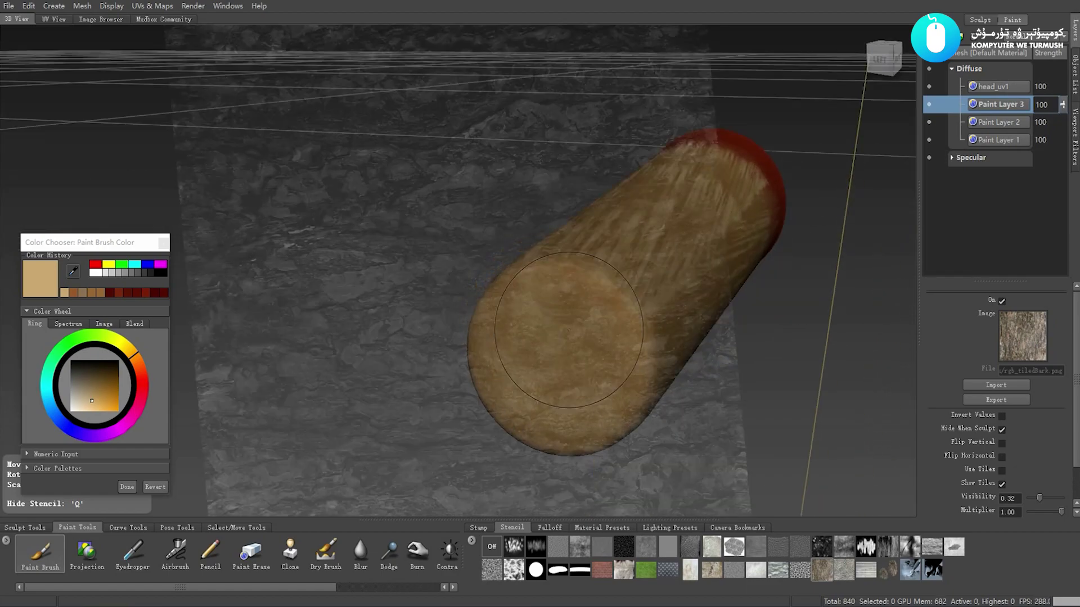
mouse_move(573, 339)
left_mouse_down("alt")
mouse_move(638, 347)
mouse_move(639, 513)
left_mouse_up("alt")
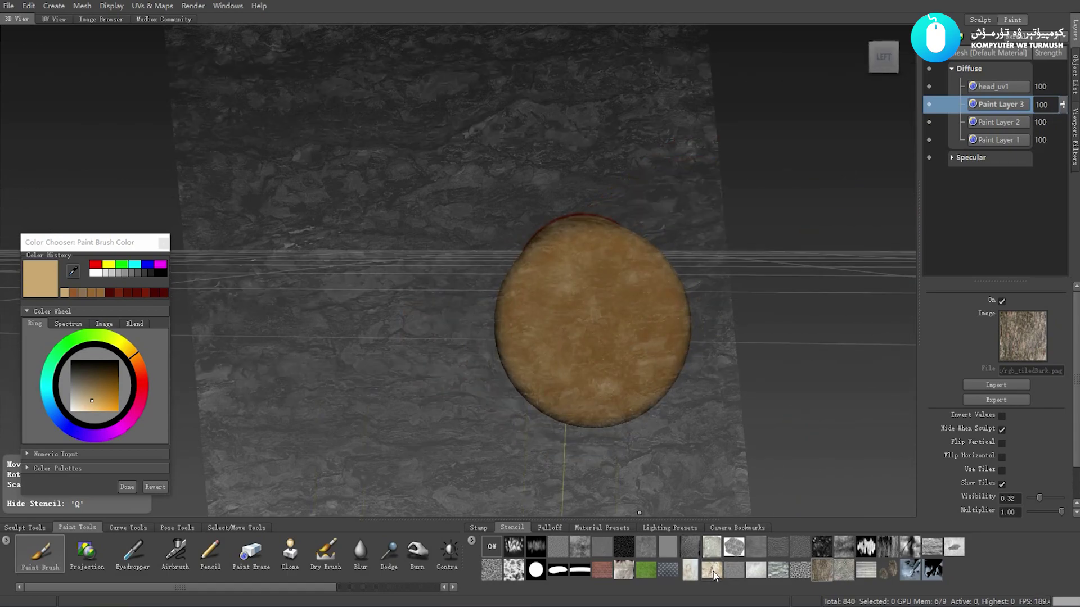
left_click(714, 569)
left_click(732, 554)
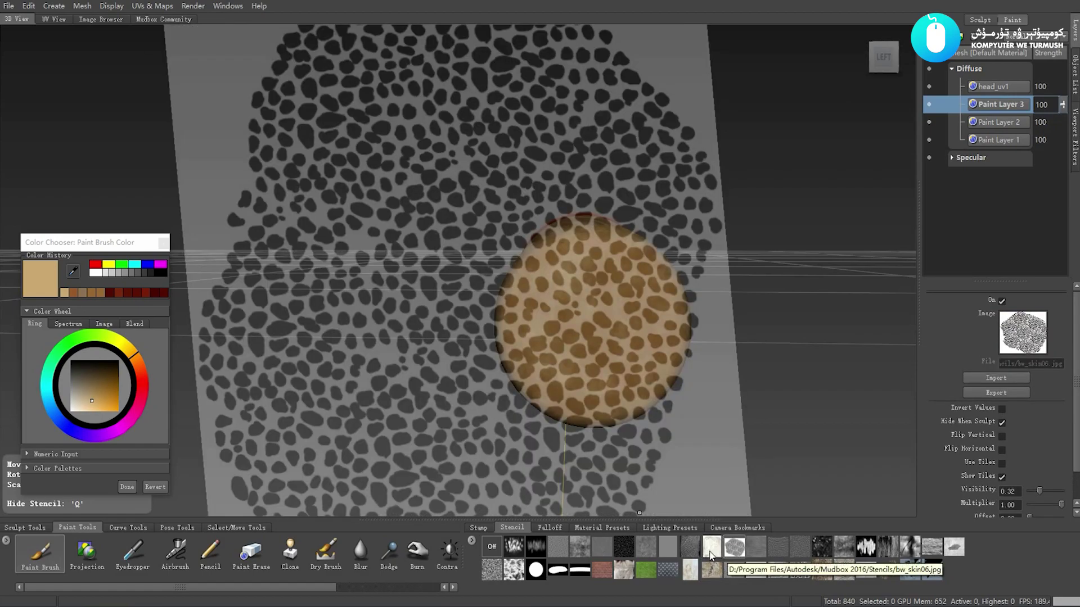
left_click(692, 544)
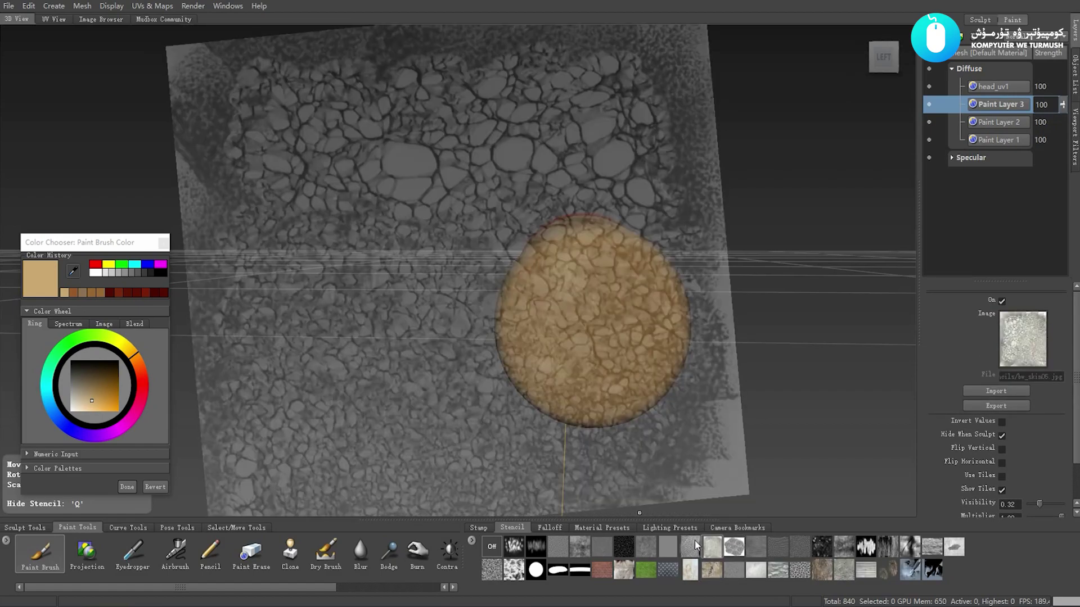
left_click(622, 545)
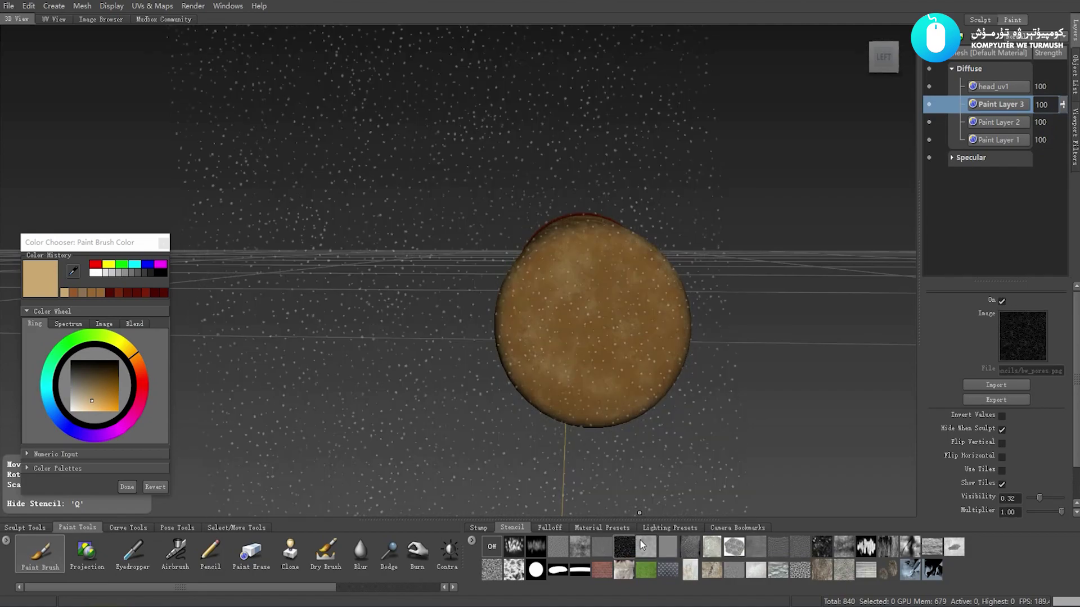
left_click(645, 546)
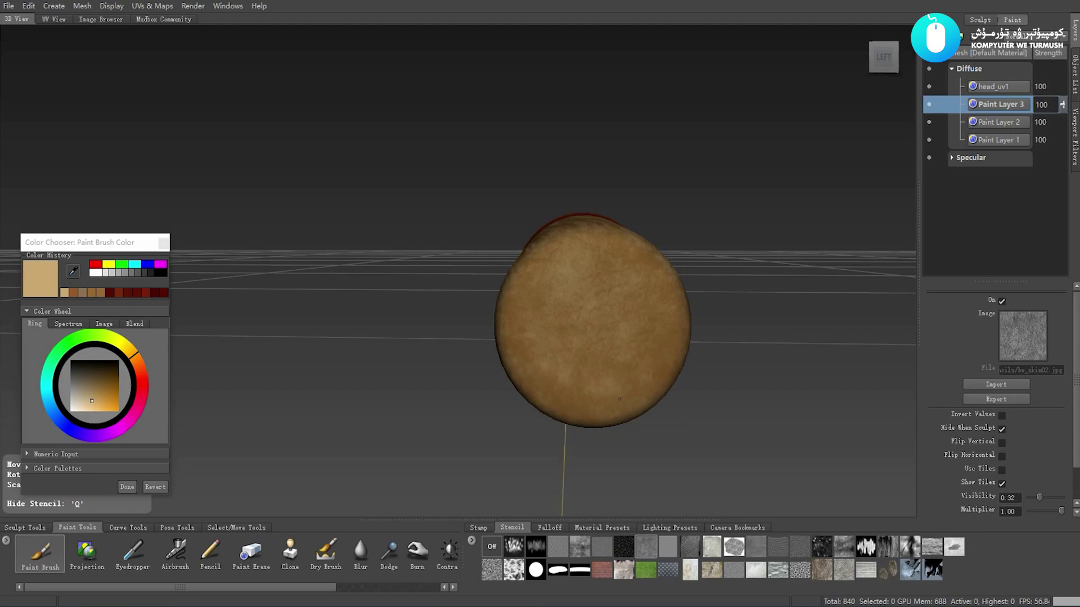
mouse_move(579, 265)
left_mouse_down("alt")
mouse_move(611, 334)
mouse_move(525, 421)
left_mouse_up("alt")
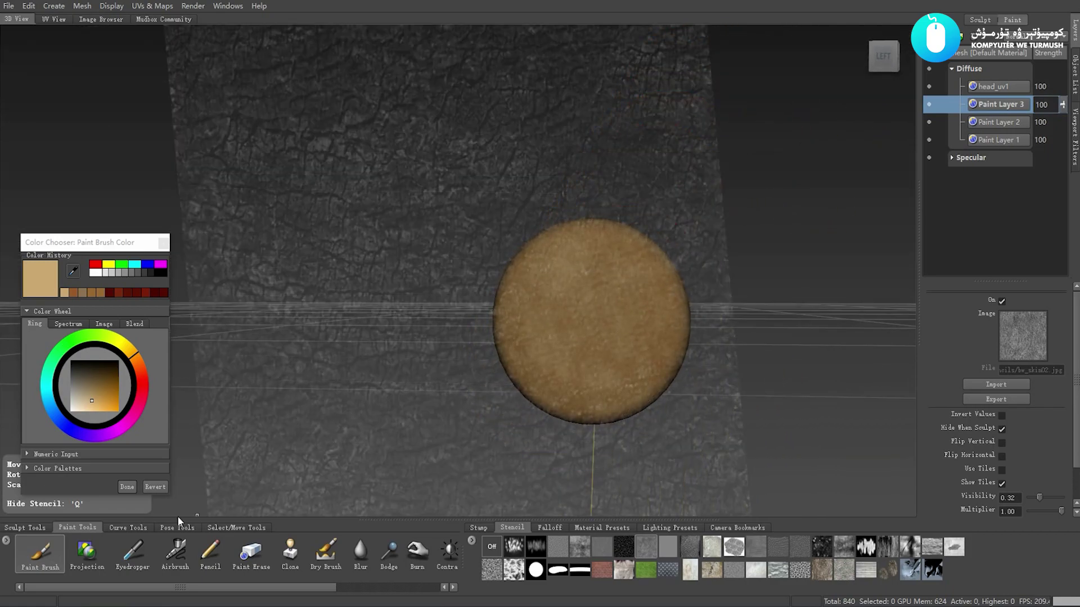
- Try brown and orange-brown recent colours, settling on a lighter tan for the peg shaft
left_click(41, 557)
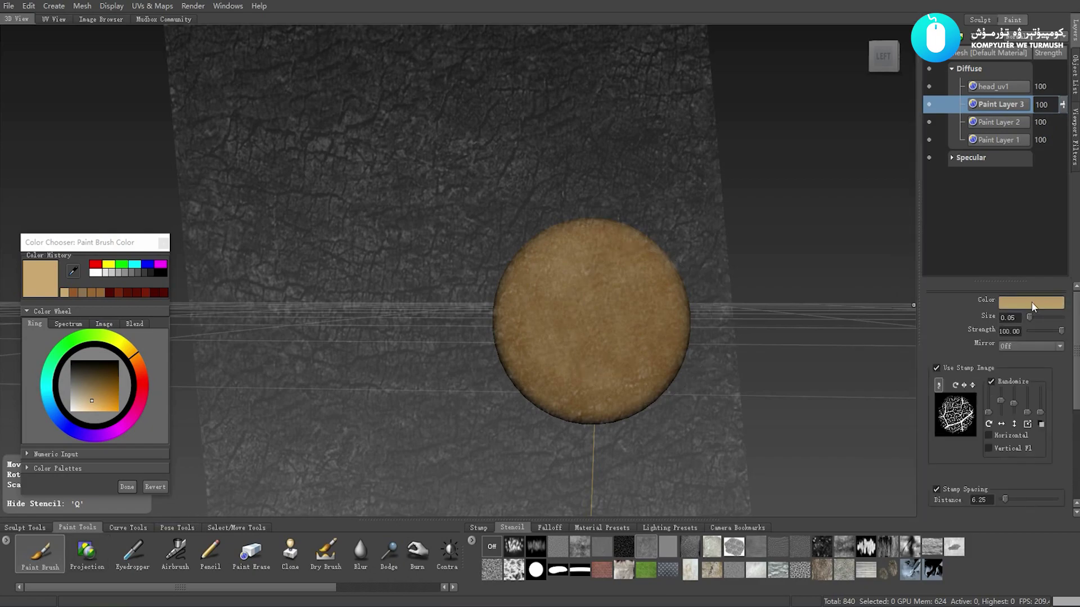
left_click(91, 389)
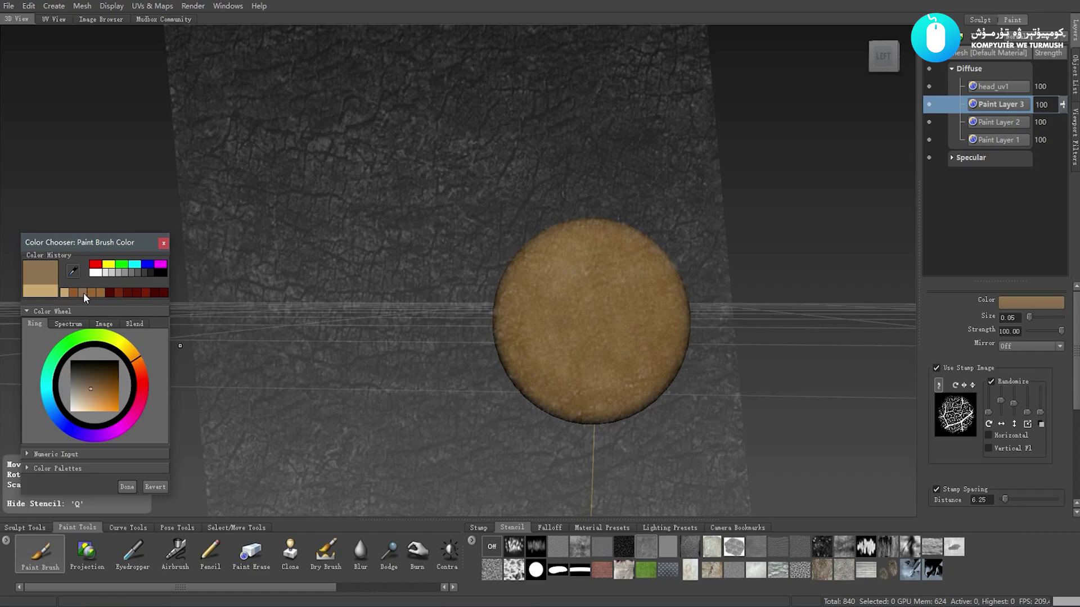
key("q")
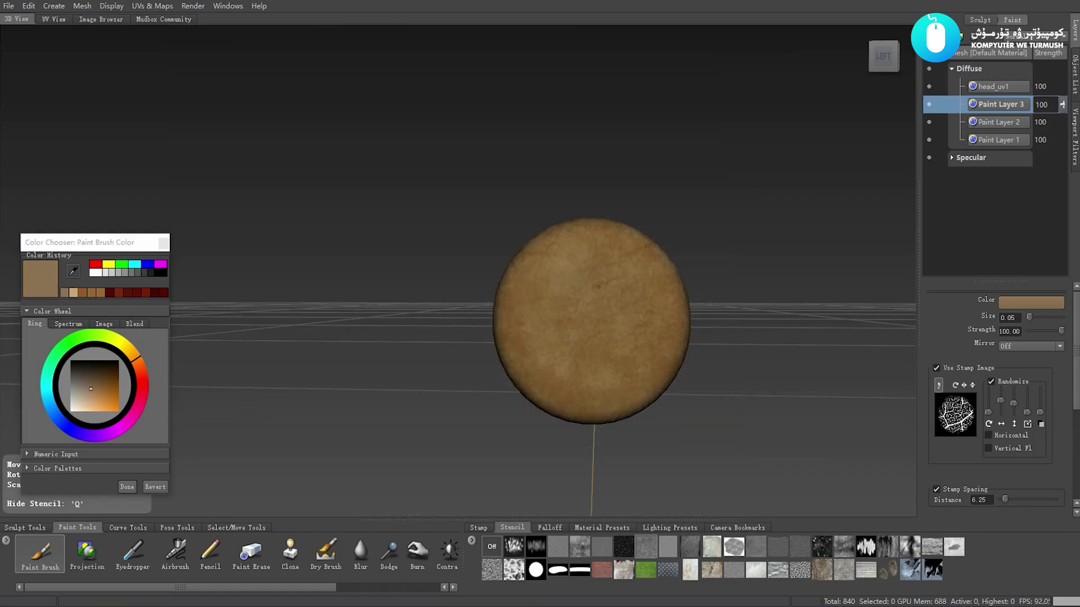
key("q")
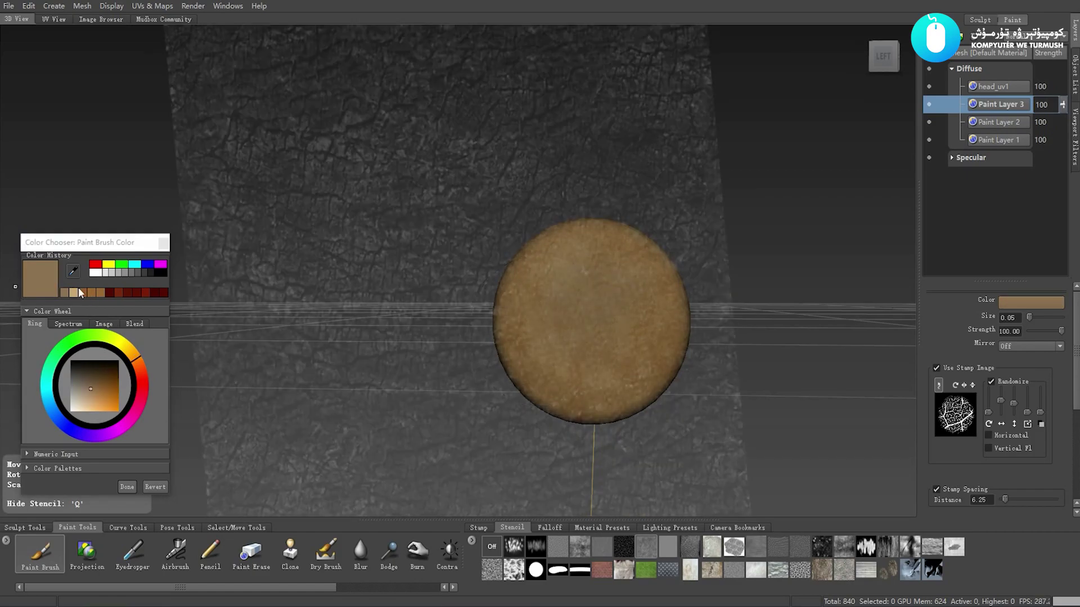
left_click(82, 291)
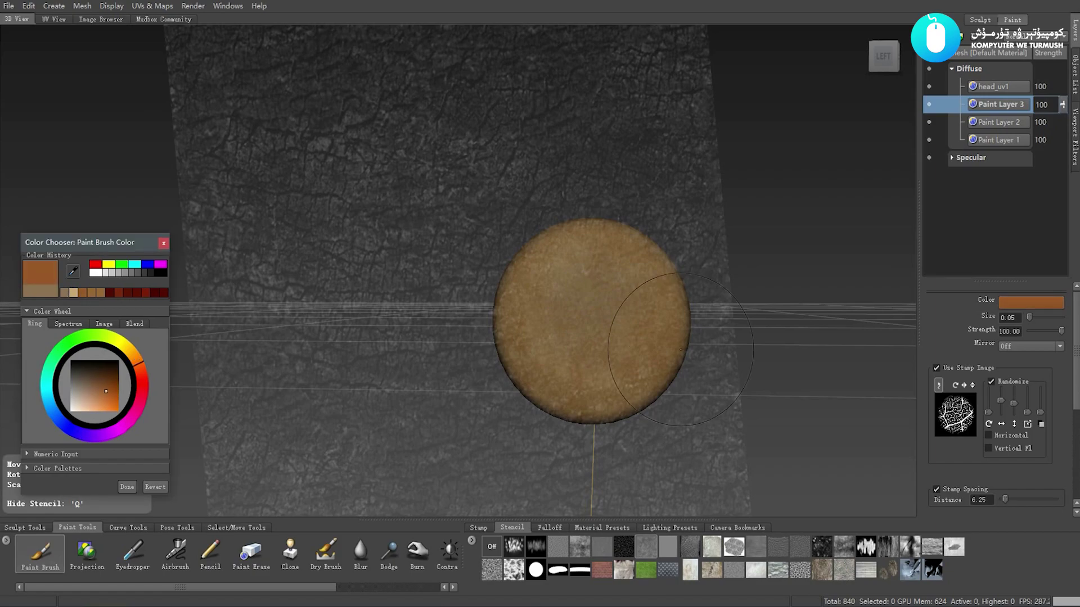
key("q")
key("q")
mouse_move(616, 283)
left_mouse_down("alt")
mouse_move(562, 311)
mouse_move(616, 283)
left_mouse_up("alt")
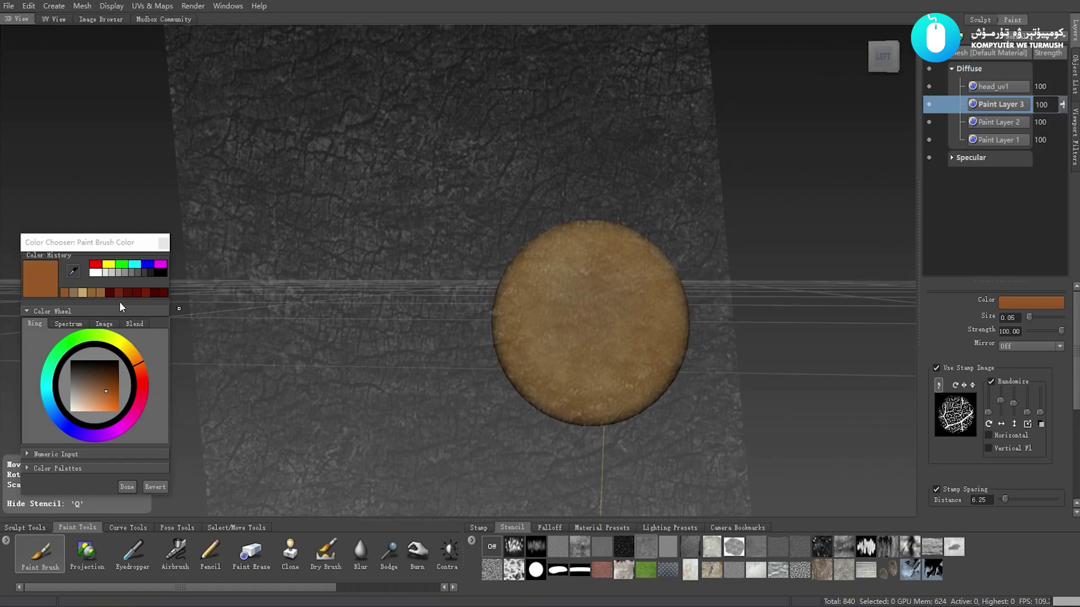
left_click(90, 291)
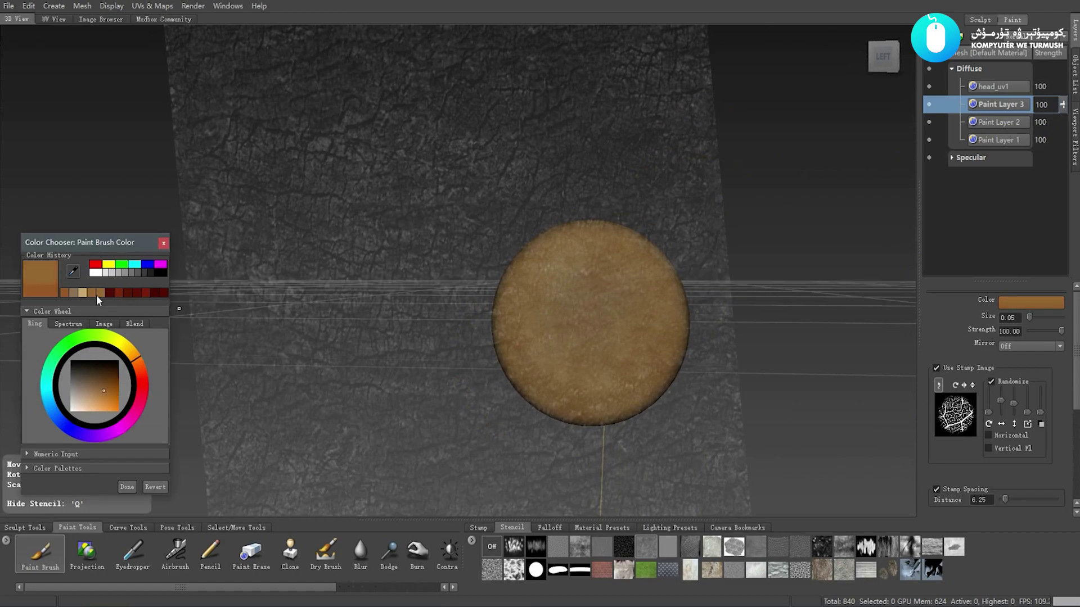
- Switch the leather stencil off and bring up the brush stamp images
key("q")
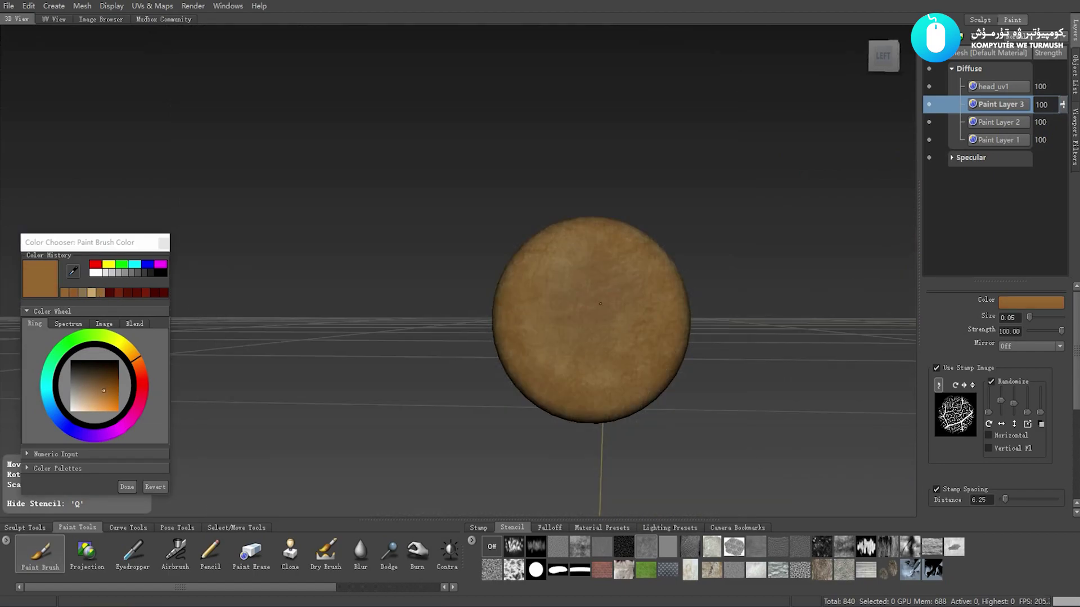
key("q")
mouse_move(587, 310)
left_mouse_down("alt")
mouse_move(584, 260)
mouse_move(470, 386)
left_mouse_up("alt")
key("q")
key("q")
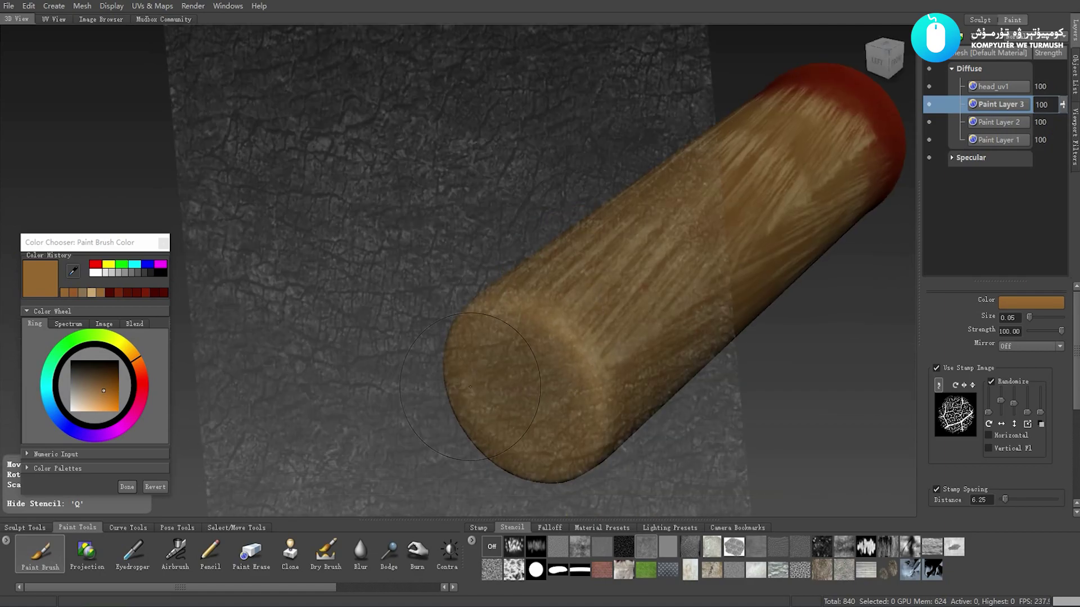
left_click(492, 546)
left_click(479, 528)
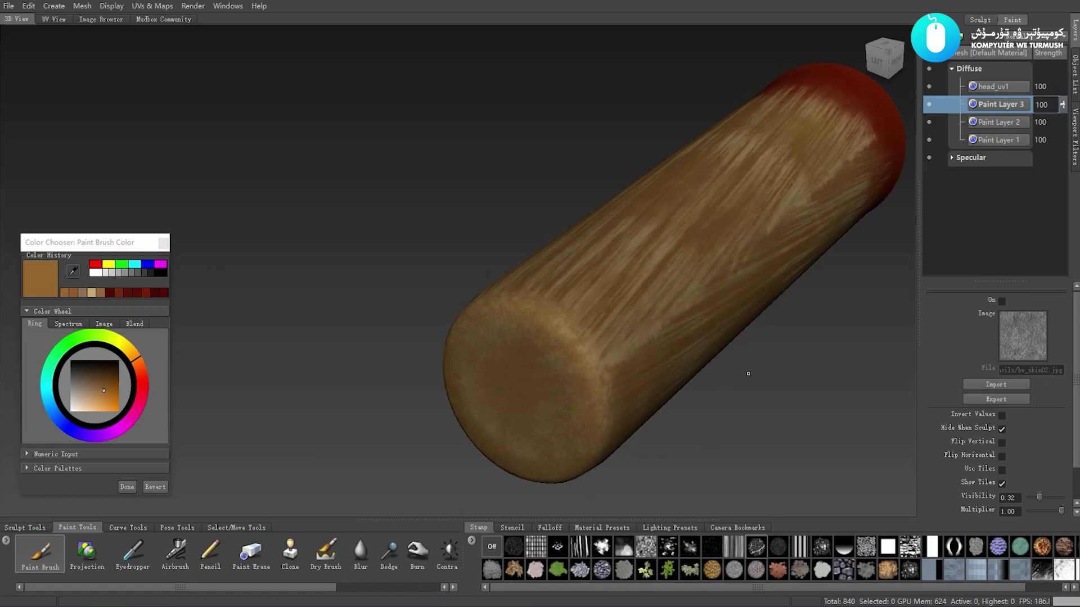
- Switch View to the camera showing the whole instrument neck and peg
scroll(766, 387, "up", 1)
right_click(766, 386)
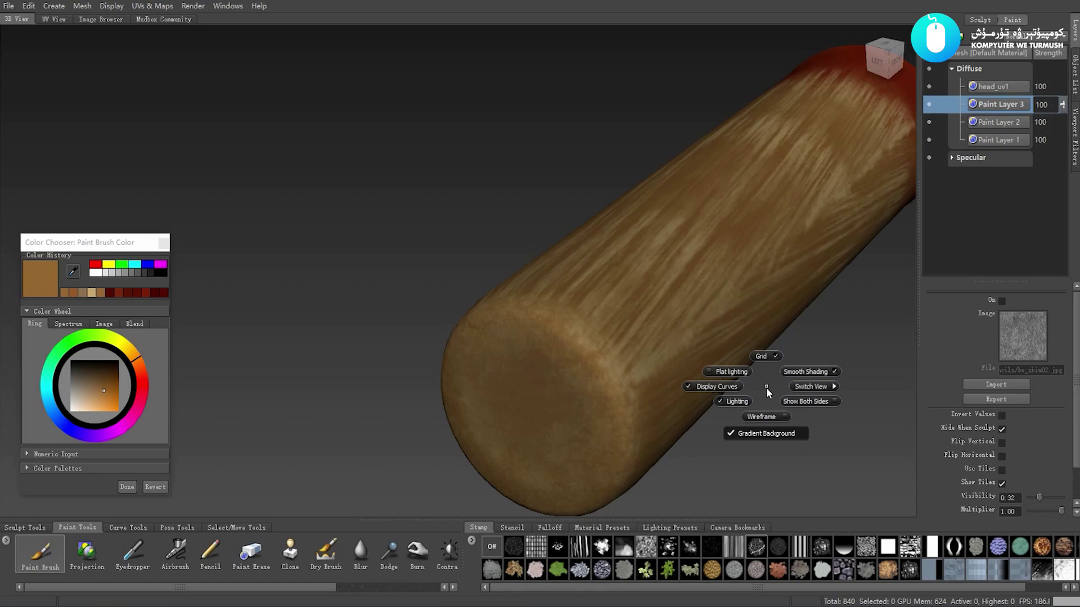
scroll(768, 392, "down", 2)
scroll(550, 356, "down", 2)
right_click(528, 346)
left_click(563, 444)
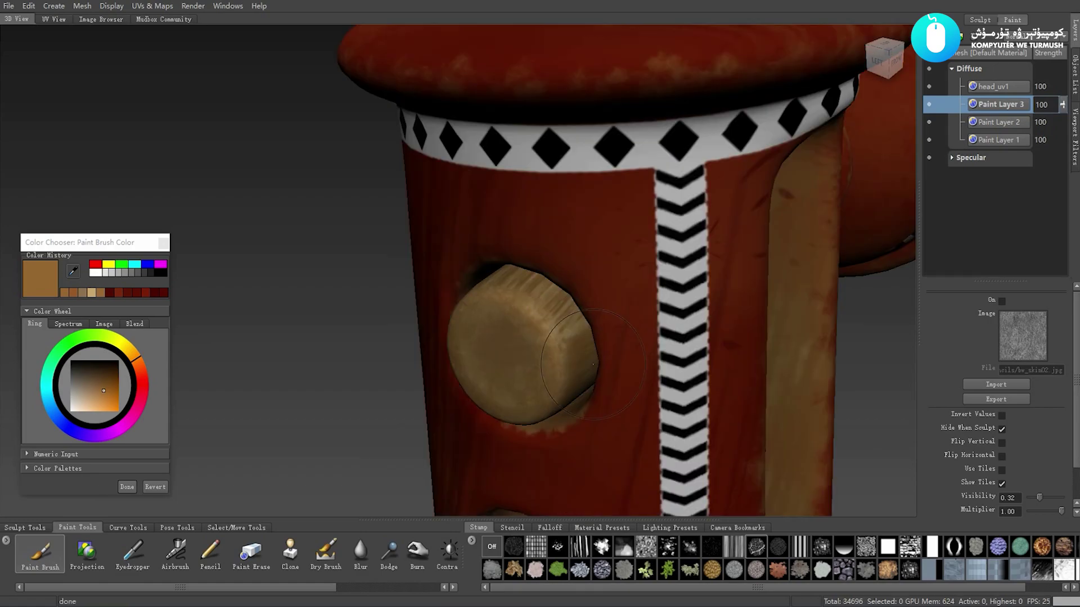
left_click_drag(593, 364, 560, 367, "alt")
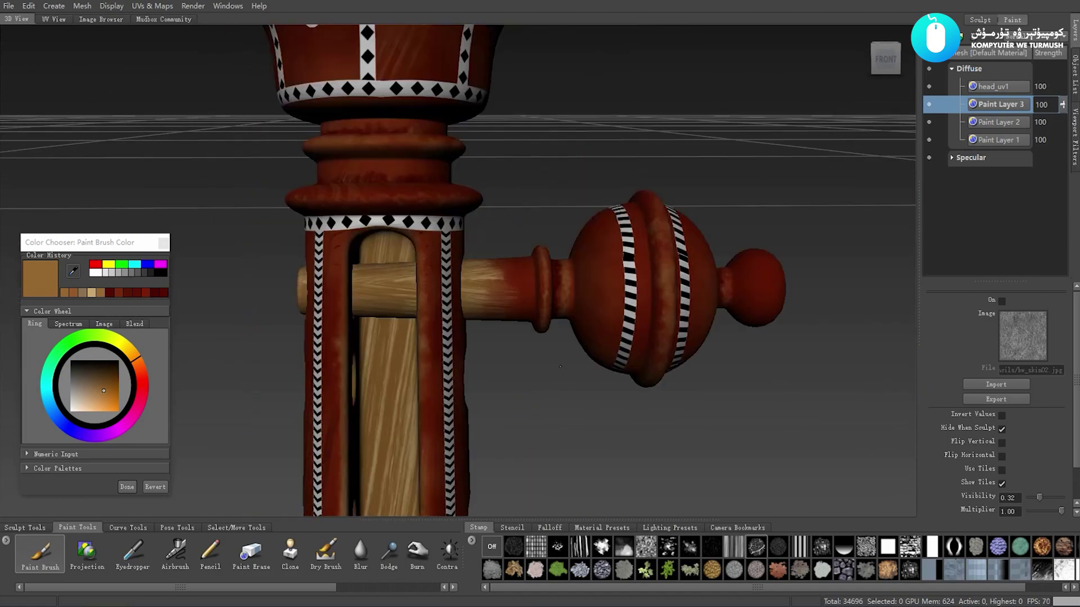
- Zoom onto the peg shaft and paint light test strokes, undoing the crackle-textured one
scroll(560, 366, "up", 2)
scroll(551, 360, "up", 2)
scroll(534, 354, "up", 3)
scroll(510, 343, "up", 2)
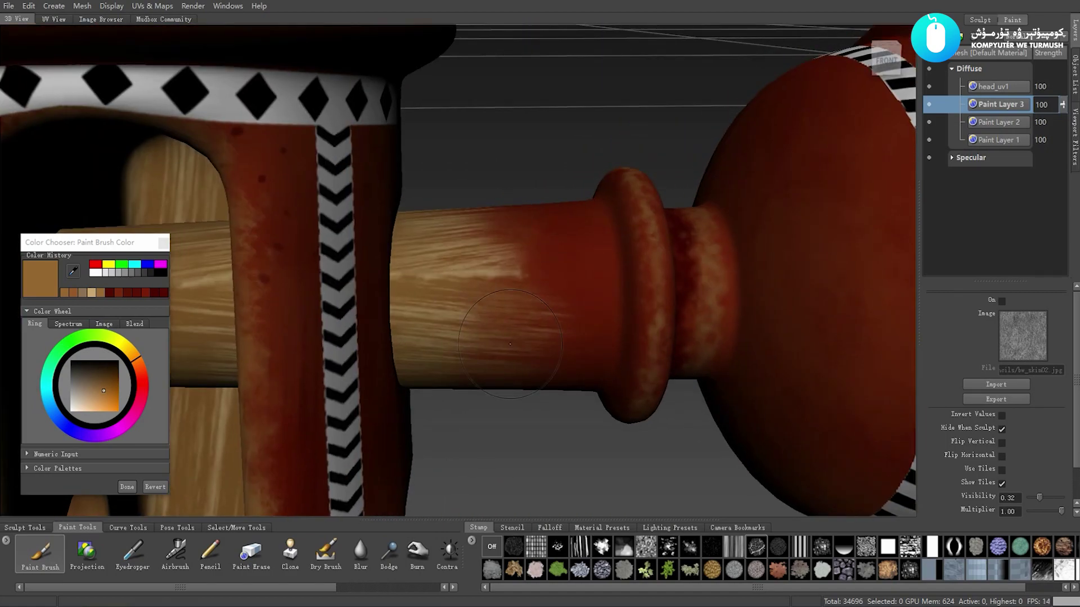
left_click_drag(509, 344, 495, 338, "alt")
left_click_drag(433, 265, 562, 303)
left_click_drag(472, 247, 495, 315)
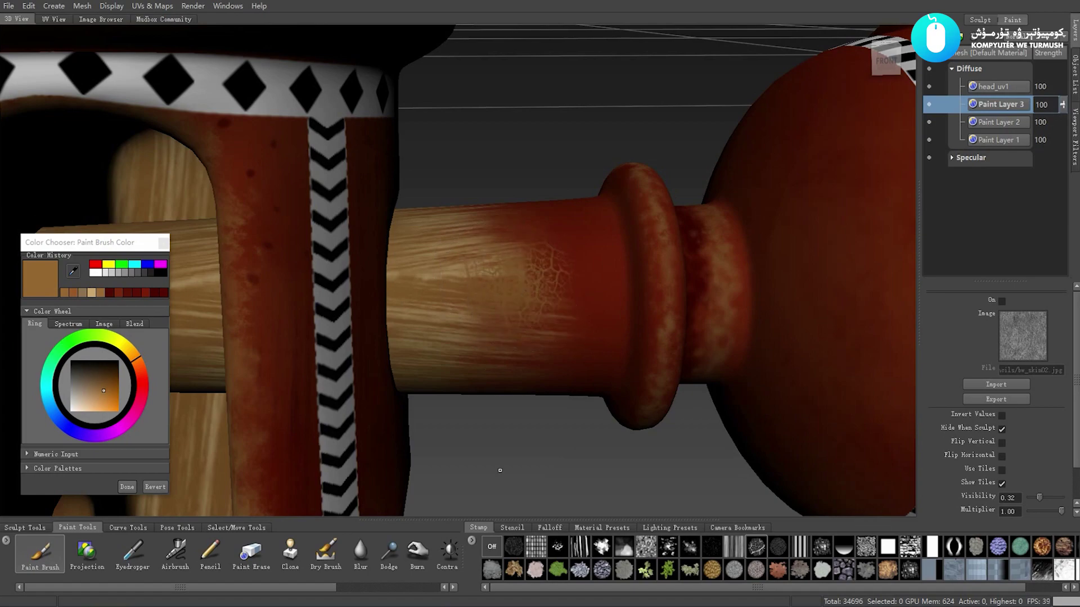
key("ctrl+z")
- Set the brush stamp to the soft cloudy shape and test a tan dab, then undo it
left_click(511, 548)
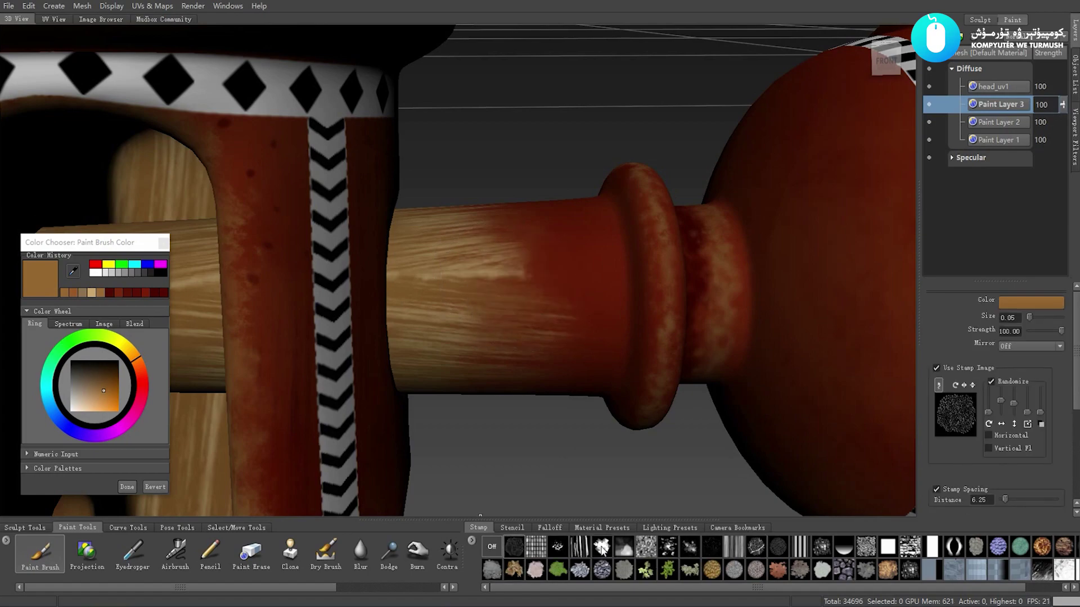
left_click(601, 546)
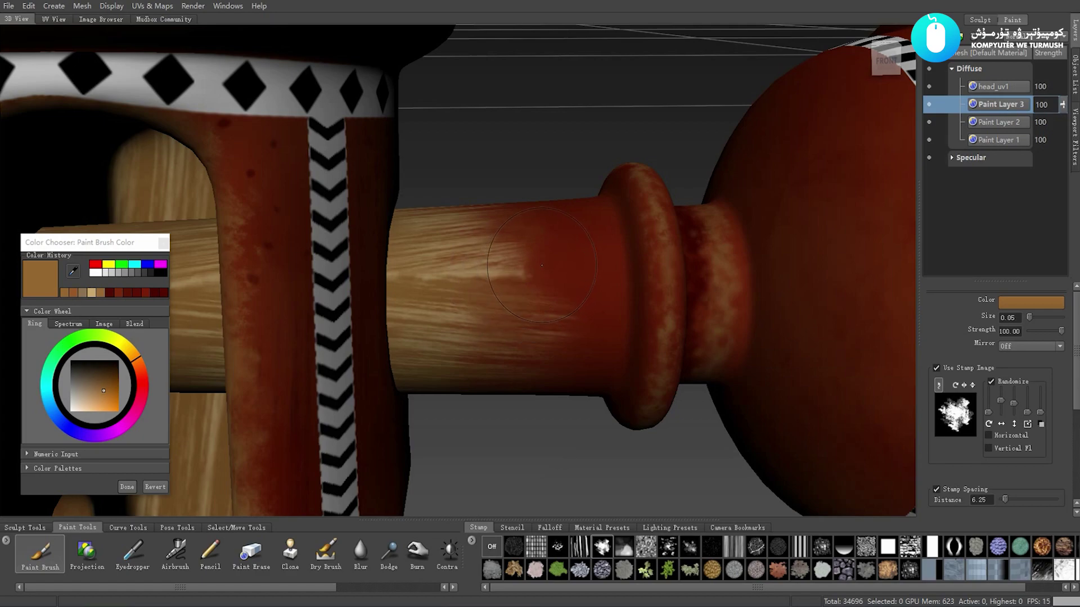
left_click(624, 546)
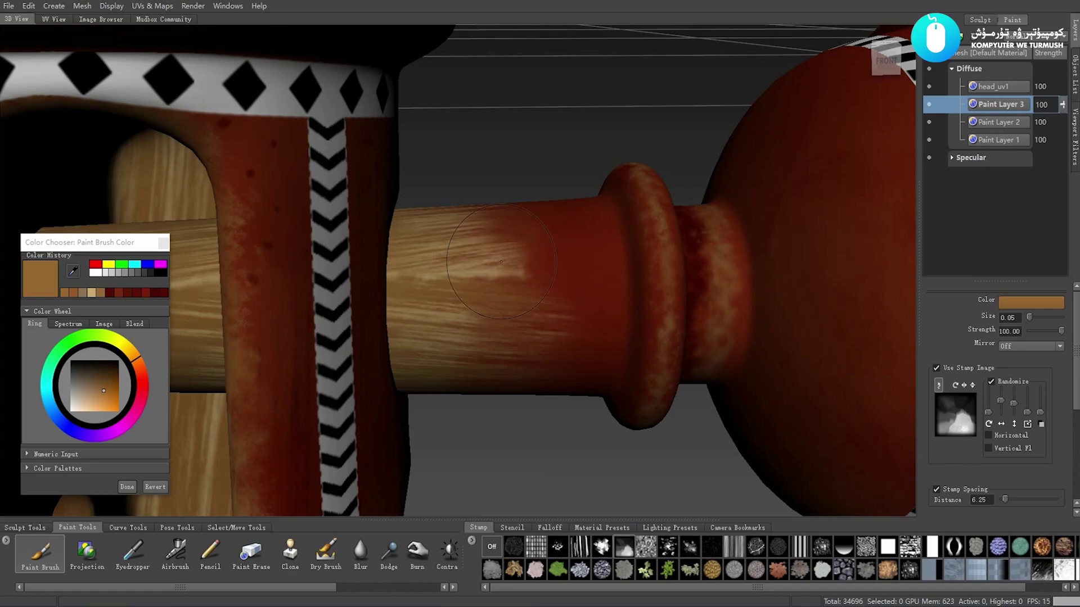
left_click_drag(531, 284, 525, 275)
key("ctrl+z")
- Load the paler tan recent colour, shrink the brush to 0.05, and orbit toward the knob
left_click(91, 291)
left_click(537, 248)
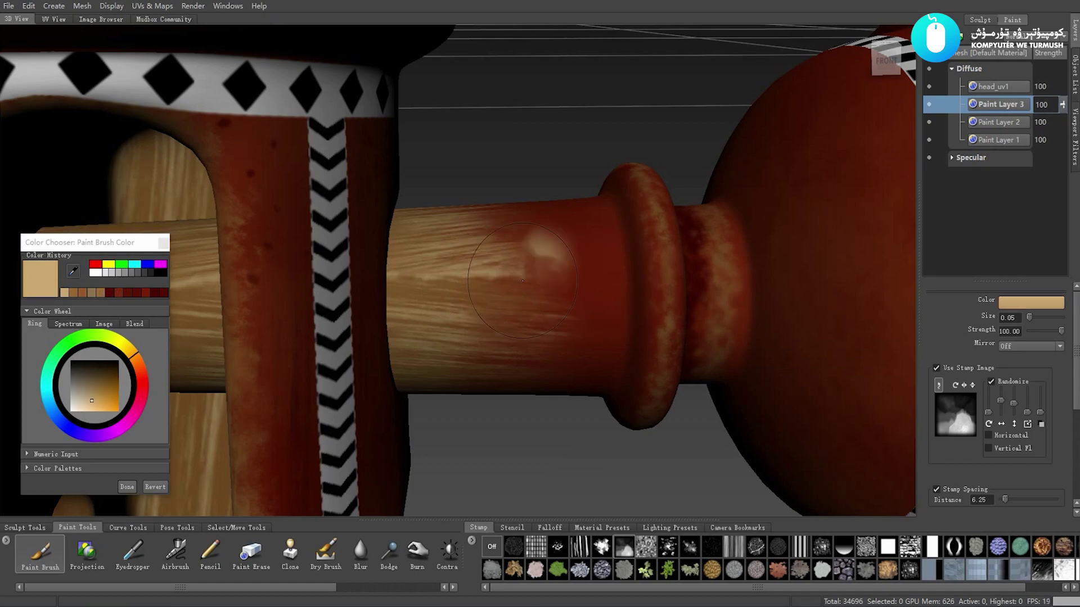
key("ctrl+z")
mouse_move(523, 280)
left_mouse_down()
mouse_move(512, 292)
mouse_move(474, 293)
left_mouse_up()
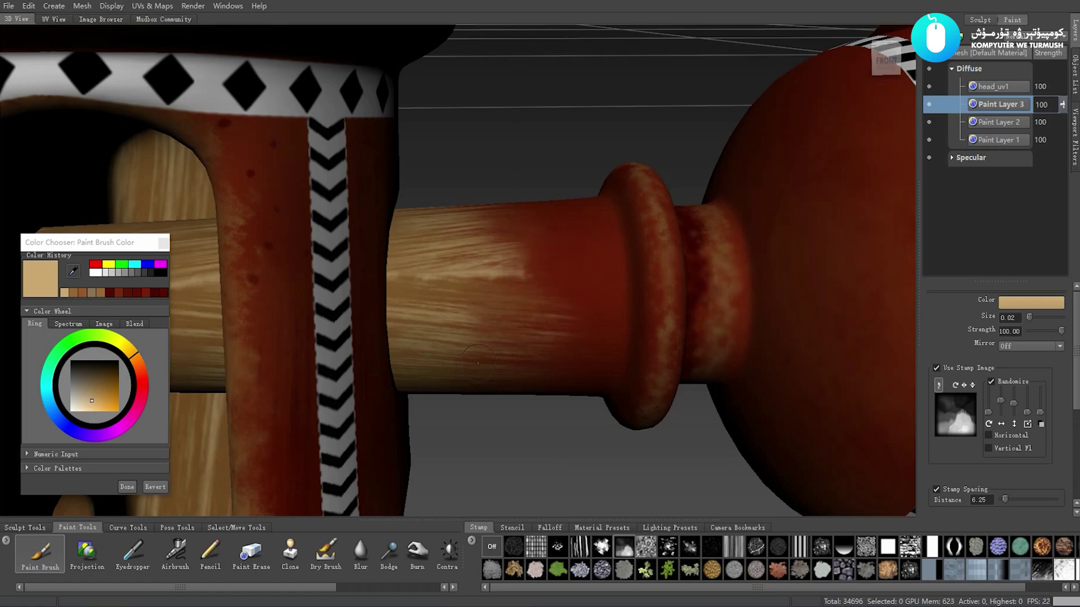
mouse_move(592, 429)
left_mouse_down("alt")
mouse_move(543, 307)
mouse_move(522, 306)
left_mouse_up("alt")
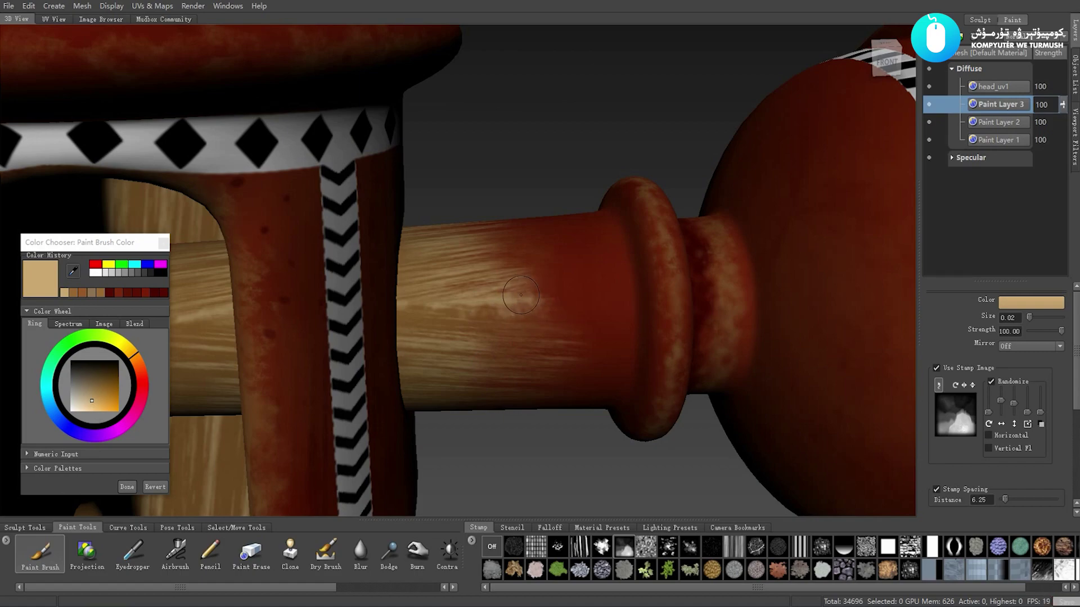
mouse_move(521, 294)
left_mouse_down("alt")
mouse_move(427, 253)
mouse_move(572, 400)
mouse_move(569, 280)
mouse_move(521, 290)
mouse_move(637, 330)
mouse_move(625, 306)
left_mouse_up("alt")
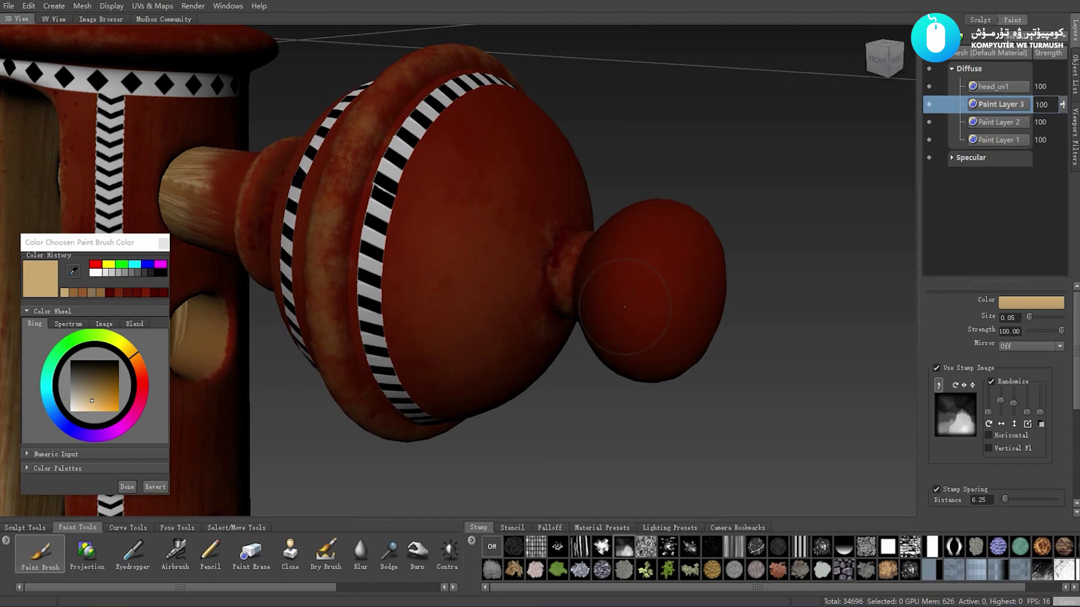
- Select the splatter stamp and orbit around the peg knob from several sides
left_click(690, 545)
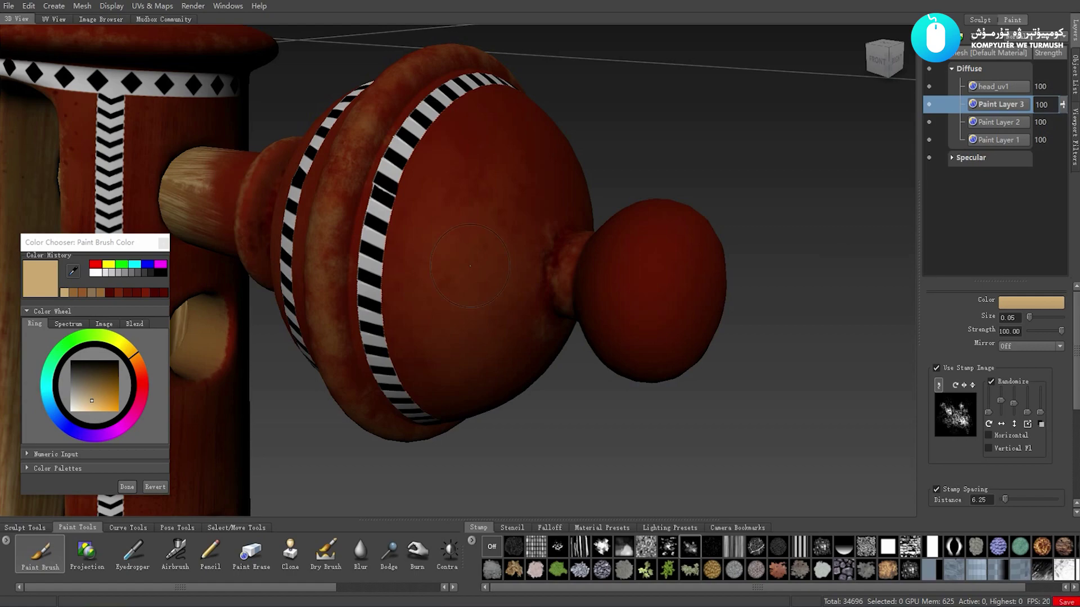
mouse_move(613, 254)
left_mouse_down("alt")
mouse_move(643, 273)
mouse_move(623, 305)
mouse_move(534, 348)
mouse_move(615, 166)
left_mouse_up("alt")
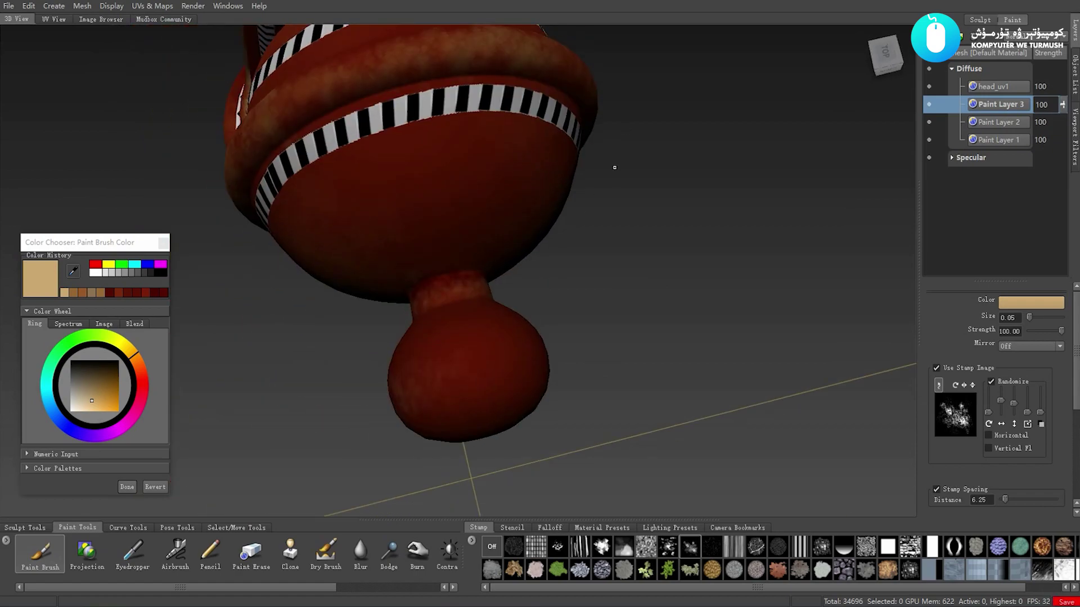
mouse_move(378, 301)
left_mouse_down("alt")
mouse_move(471, 295)
mouse_move(409, 398)
mouse_move(318, 352)
mouse_move(259, 273)
mouse_move(375, 383)
left_mouse_up("alt")
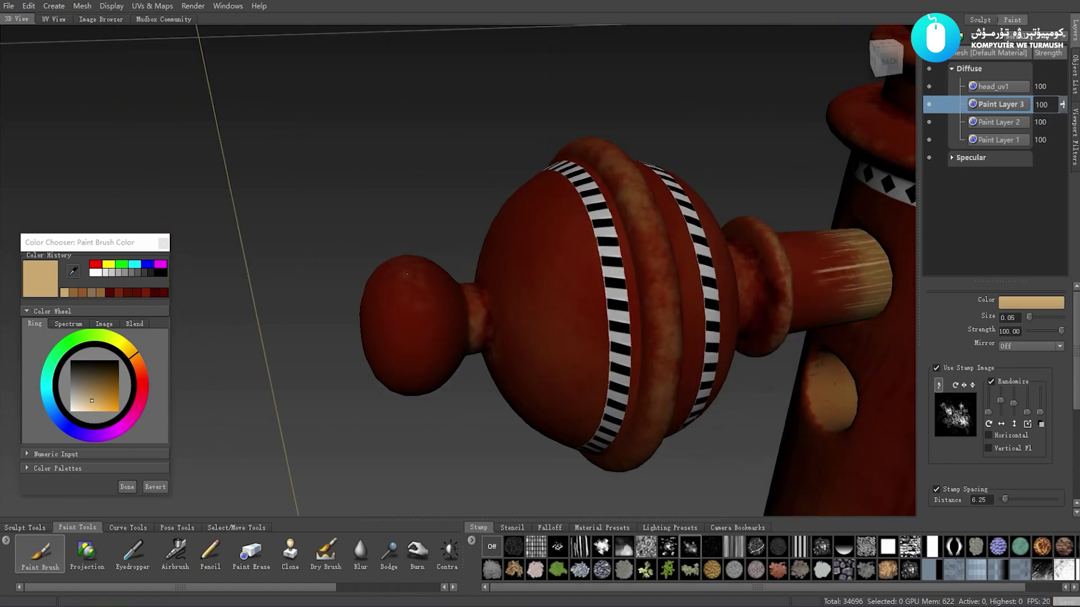
mouse_move(359, 186)
left_mouse_down("alt")
mouse_move(393, 252)
mouse_move(375, 170)
mouse_move(455, 135)
mouse_move(569, 294)
left_mouse_up("alt")
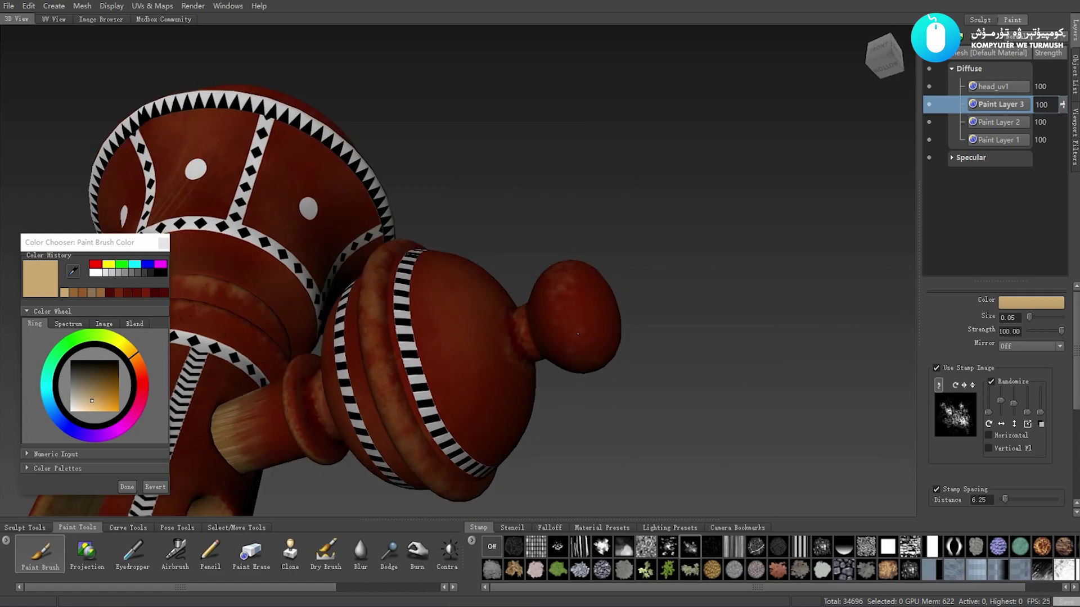
left_click_drag(577, 334, 550, 320, "alt")
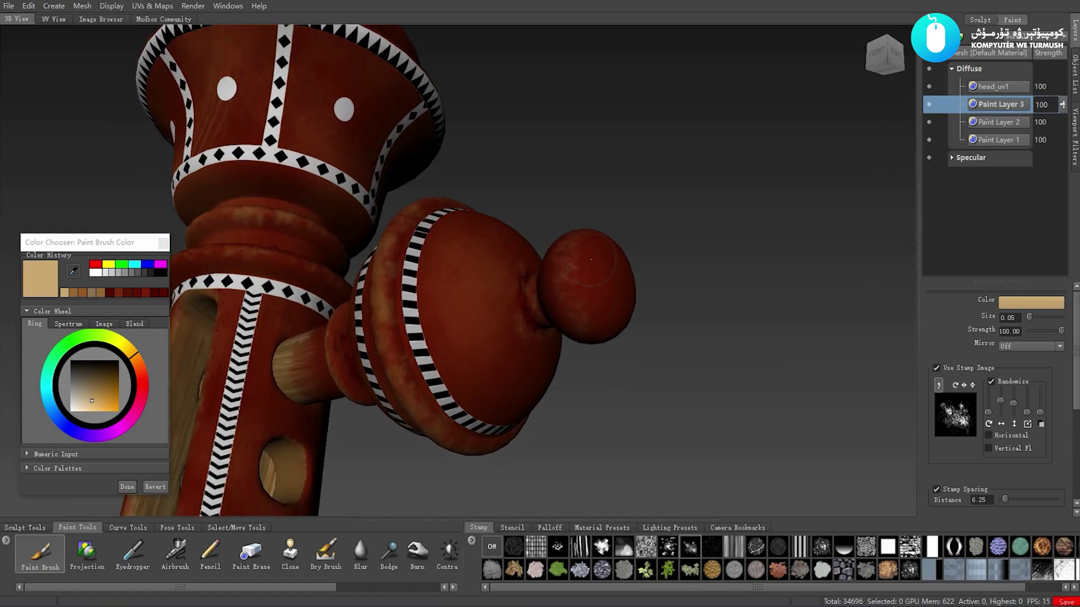
mouse_move(570, 284)
left_mouse_down("alt")
mouse_move(632, 309)
mouse_move(387, 295)
left_mouse_up("alt")
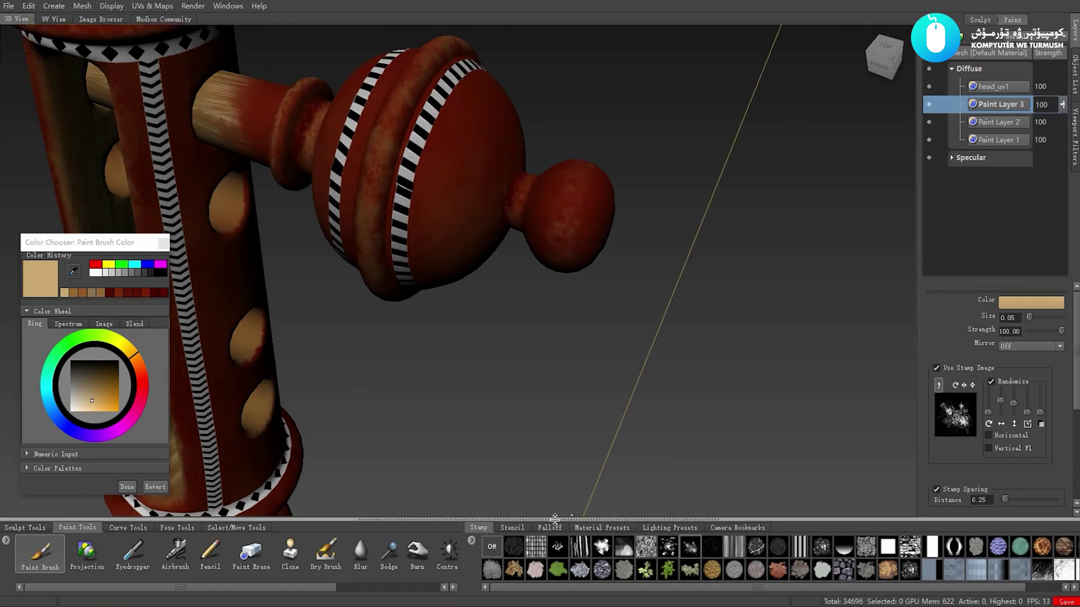
- Switch to the striped stamp and close in on the post, knob and shaft
left_click(577, 548)
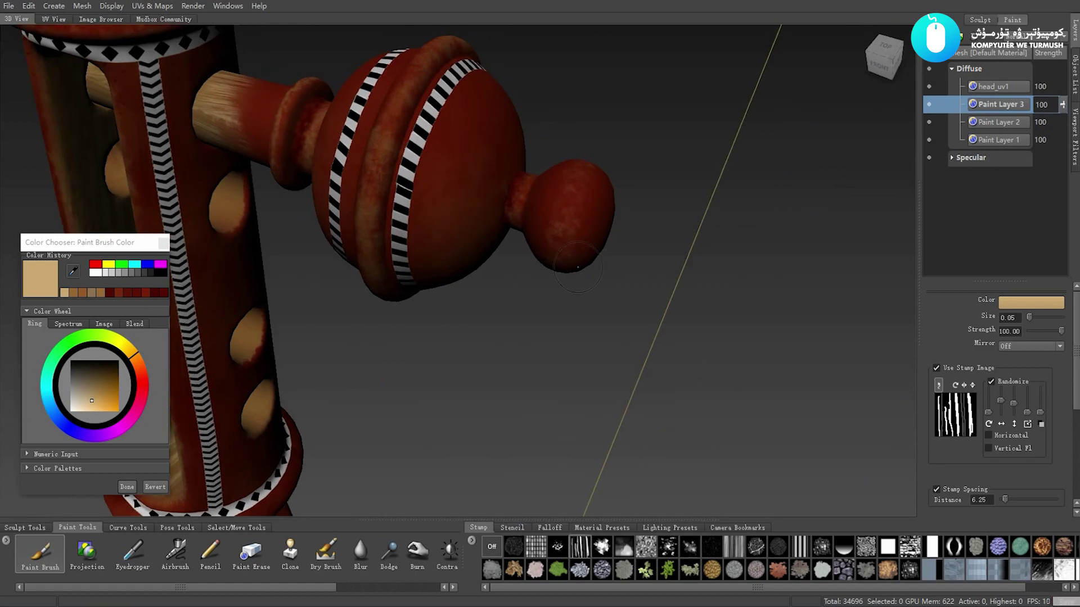
mouse_move(495, 270)
left_mouse_down("alt")
mouse_move(575, 265)
mouse_move(595, 224)
left_mouse_up("alt")
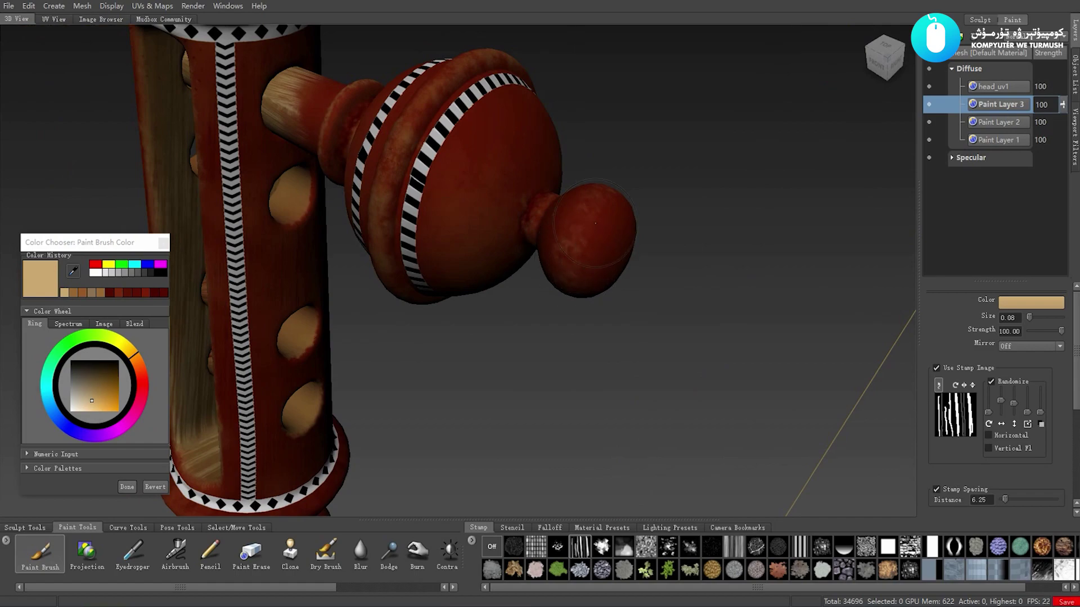
mouse_move(563, 267)
left_mouse_down("alt")
mouse_move(373, 458)
mouse_move(593, 225)
left_mouse_up("alt")
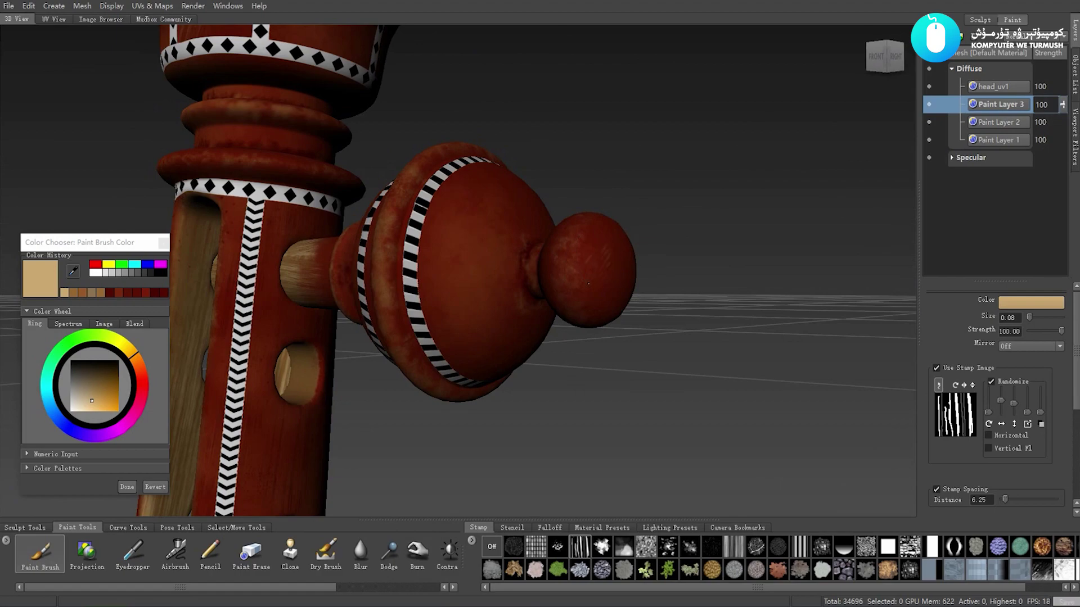
mouse_move(566, 319)
left_mouse_down("alt")
mouse_move(586, 293)
mouse_move(526, 344)
left_mouse_up("alt")
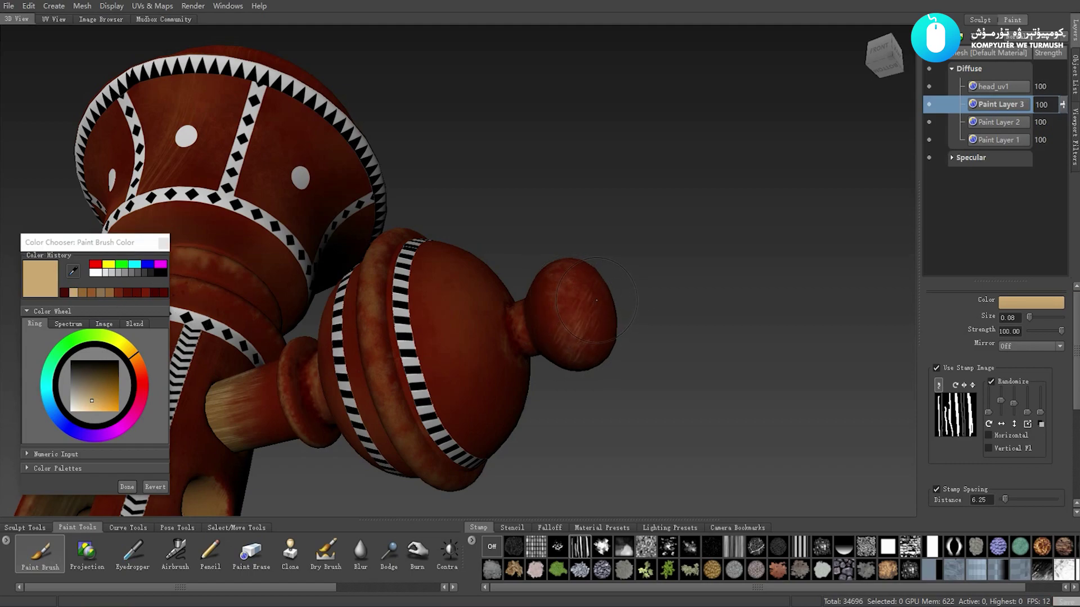
- Load dark red from the colour history and orbit to face the knob
left_click(66, 293)
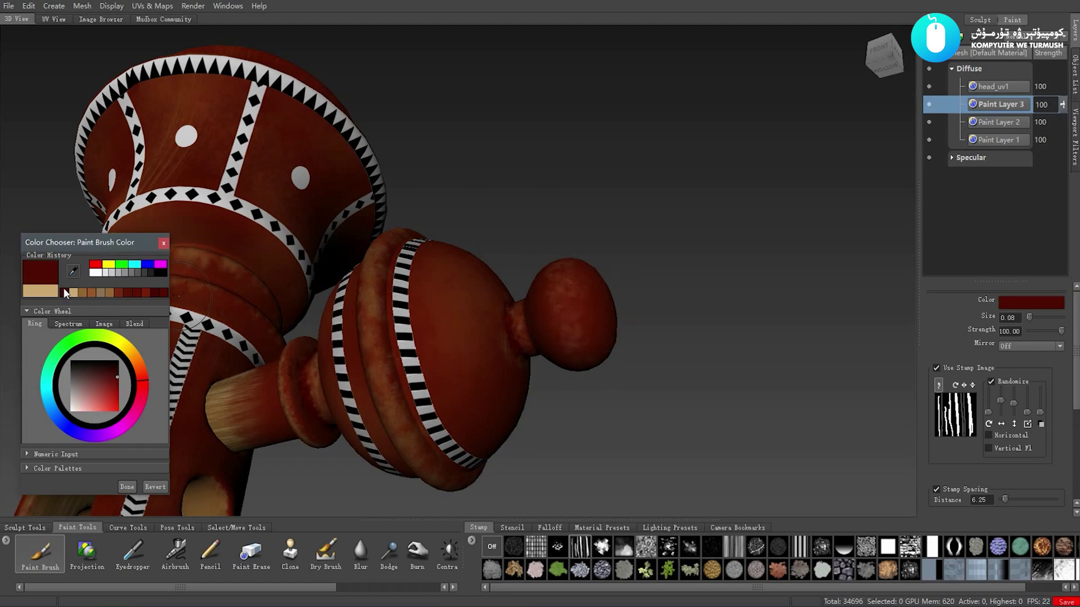
left_click_drag(198, 322, 589, 293, "alt")
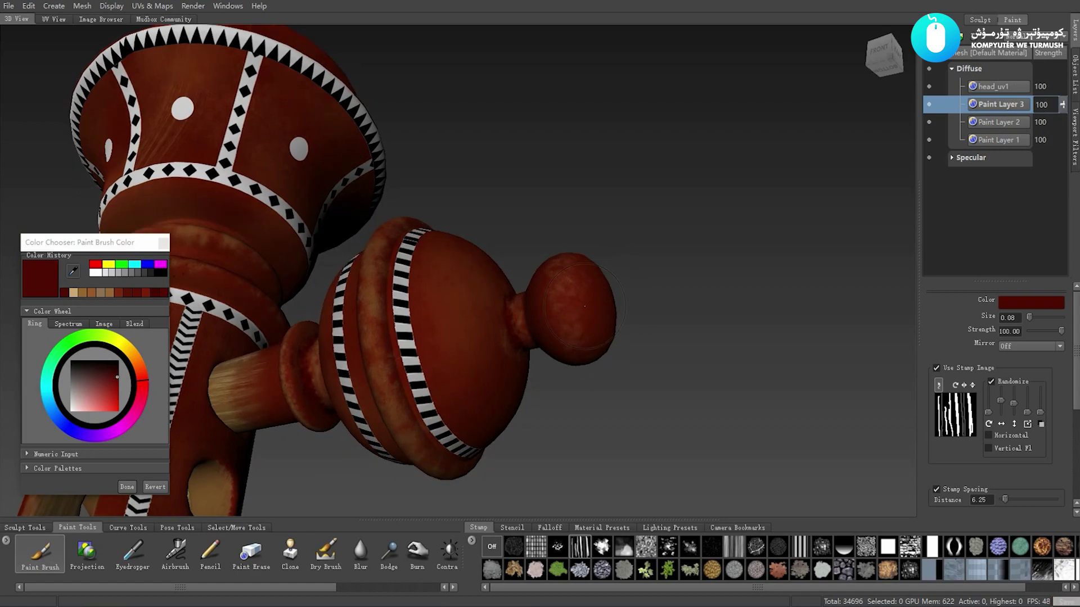
left_click_drag(571, 338, 622, 273, "alt")
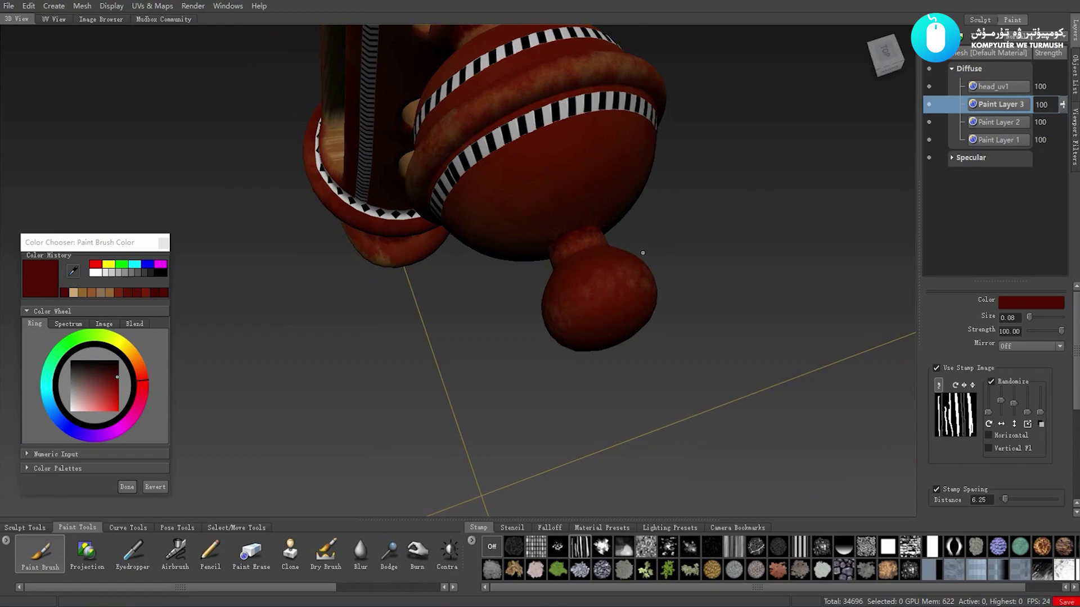
mouse_move(642, 253)
left_mouse_down("alt")
mouse_move(511, 377)
mouse_move(401, 343)
left_mouse_up("alt")
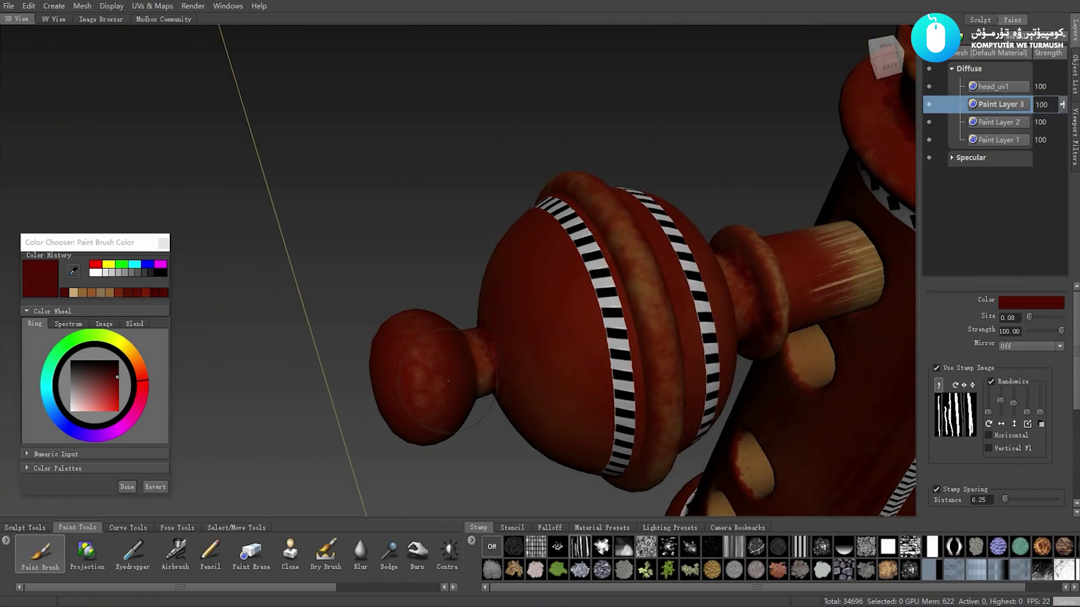
left_click_drag(447, 381, 550, 284, "alt")
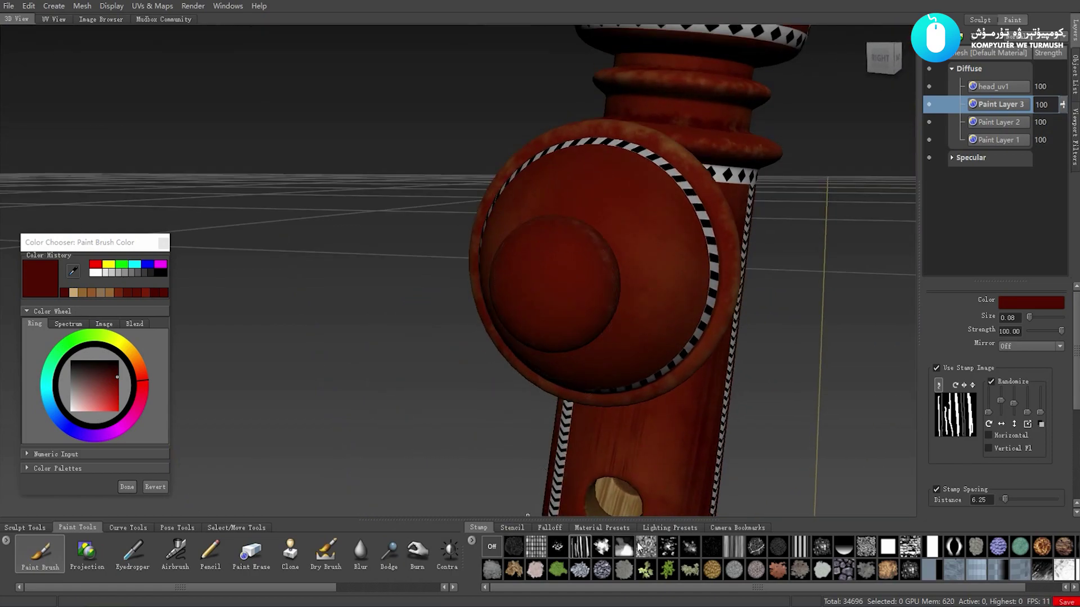
- Select the splatter stamp and dab dark red grunge onto the knob from many angles
left_click(689, 548)
mouse_move(613, 394)
left_mouse_down("alt")
mouse_move(566, 288)
mouse_move(524, 308)
mouse_move(602, 237)
mouse_move(682, 267)
mouse_move(560, 280)
mouse_move(551, 258)
left_mouse_up("alt")
left_click_drag(544, 218, 539, 231, "alt")
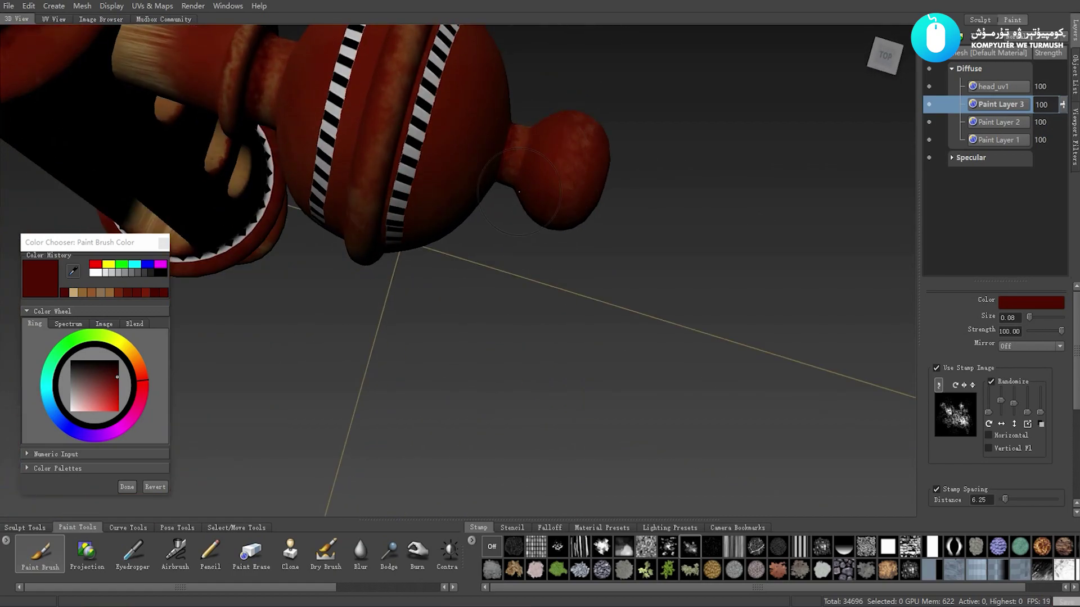
mouse_move(518, 192)
left_mouse_down("alt")
mouse_move(552, 222)
mouse_move(560, 314)
mouse_move(573, 300)
mouse_move(572, 197)
mouse_move(498, 211)
left_mouse_up("alt")
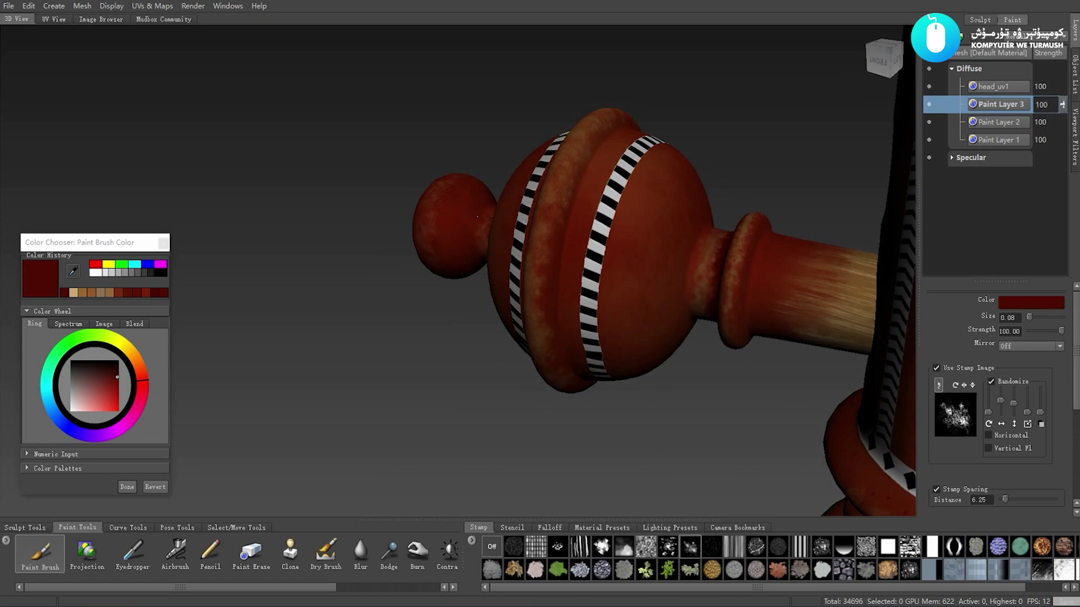
left_click_drag(476, 255, 464, 206, "alt")
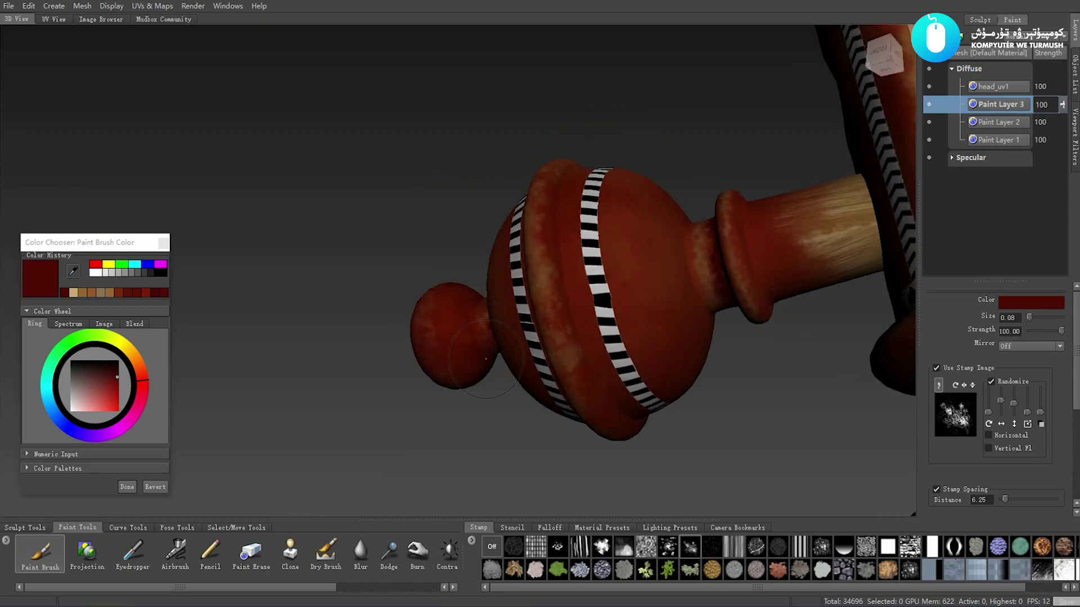
left_click_drag(485, 358, 431, 315, "alt")
left_click_drag(531, 373, 626, 240, "alt")
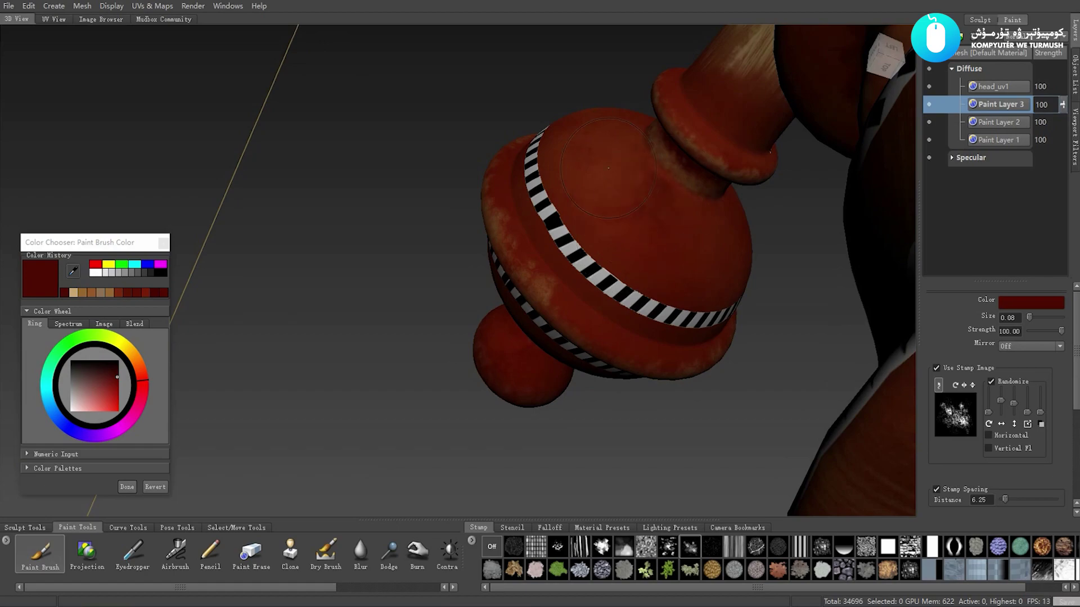
left_click_drag(608, 167, 626, 272, "alt")
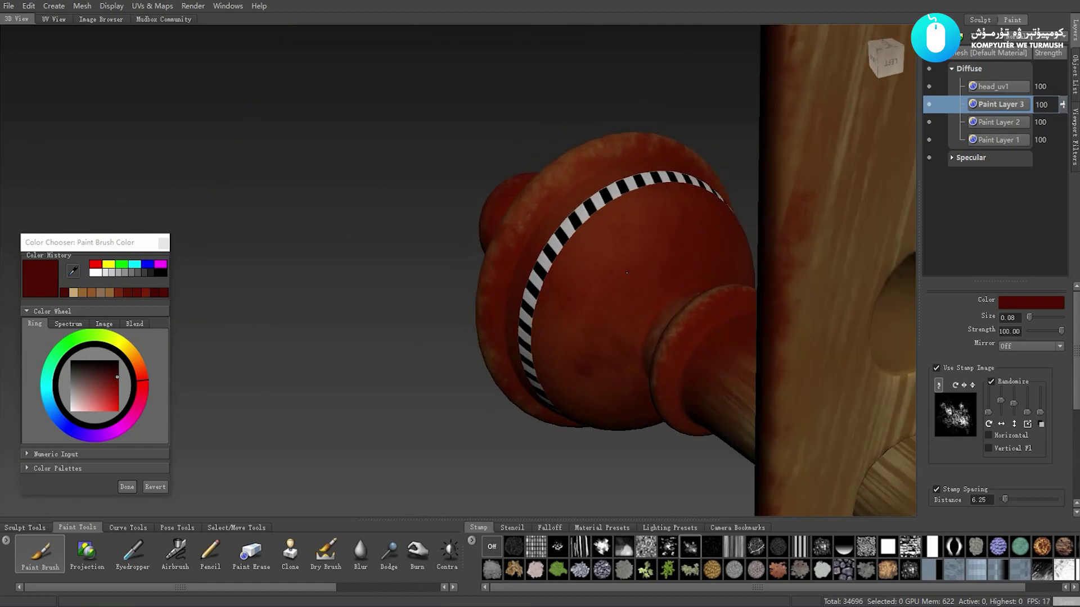
mouse_move(626, 273)
left_mouse_down("alt")
mouse_move(611, 281)
mouse_move(661, 310)
left_mouse_up("alt")
mouse_move(652, 348)
left_mouse_down("alt")
mouse_move(648, 367)
mouse_move(618, 344)
mouse_move(636, 280)
left_mouse_up("alt")
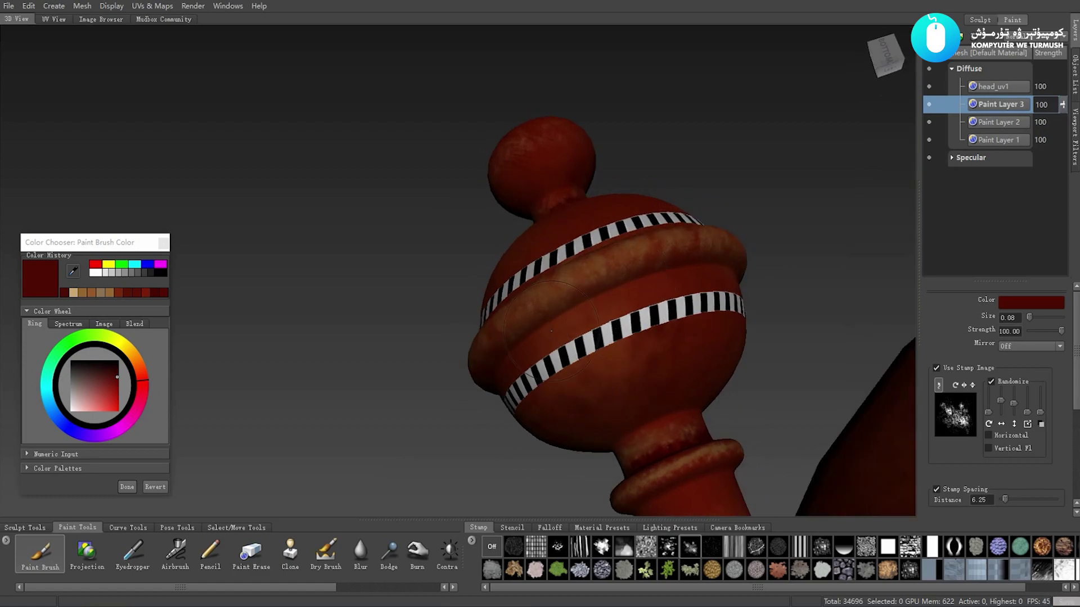
left_click_drag(551, 331, 595, 266, "alt")
- Dab dark red grunge over the knob's top, neck and front beside the wooden shaft
mouse_move(598, 208)
left_mouse_down("alt")
mouse_move(570, 239)
mouse_move(580, 256)
mouse_move(493, 163)
mouse_move(440, 291)
mouse_move(438, 253)
mouse_move(485, 341)
mouse_move(523, 324)
left_mouse_up("alt")
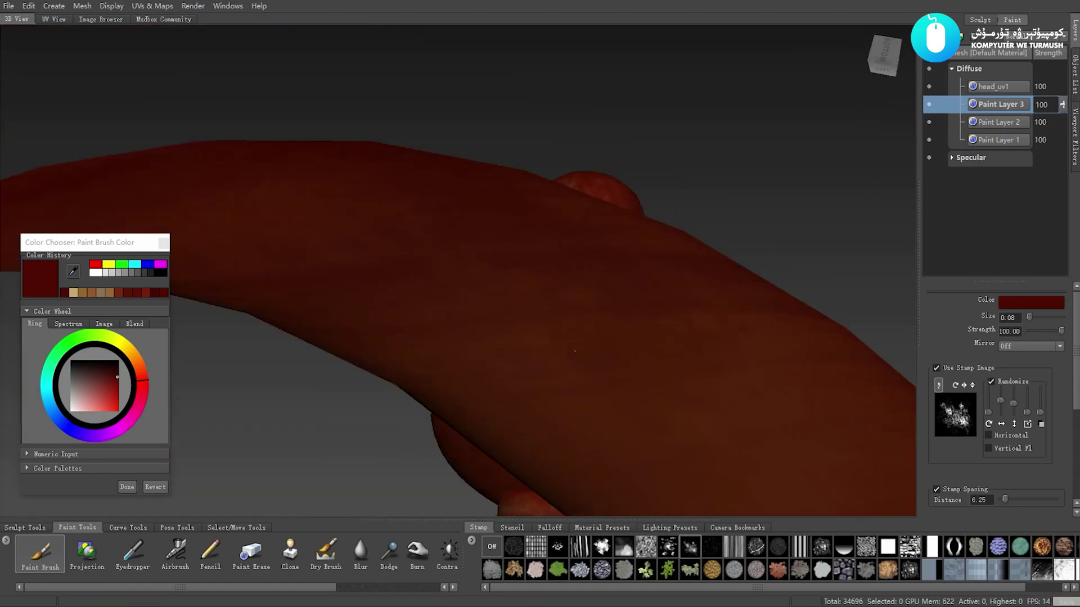
left_click_drag(552, 372, 615, 303, "alt")
mouse_move(536, 308)
left_mouse_down("alt")
mouse_move(673, 272)
mouse_move(435, 291)
left_mouse_up("alt")
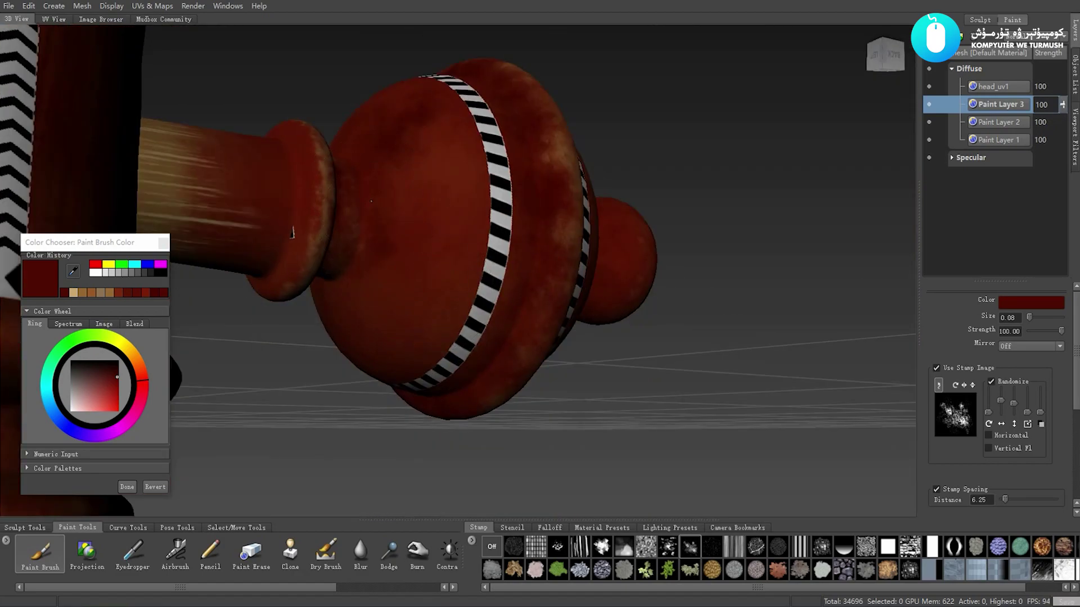
left_click_drag(371, 200, 404, 250, "alt")
left_click_drag(396, 168, 641, 199, "alt")
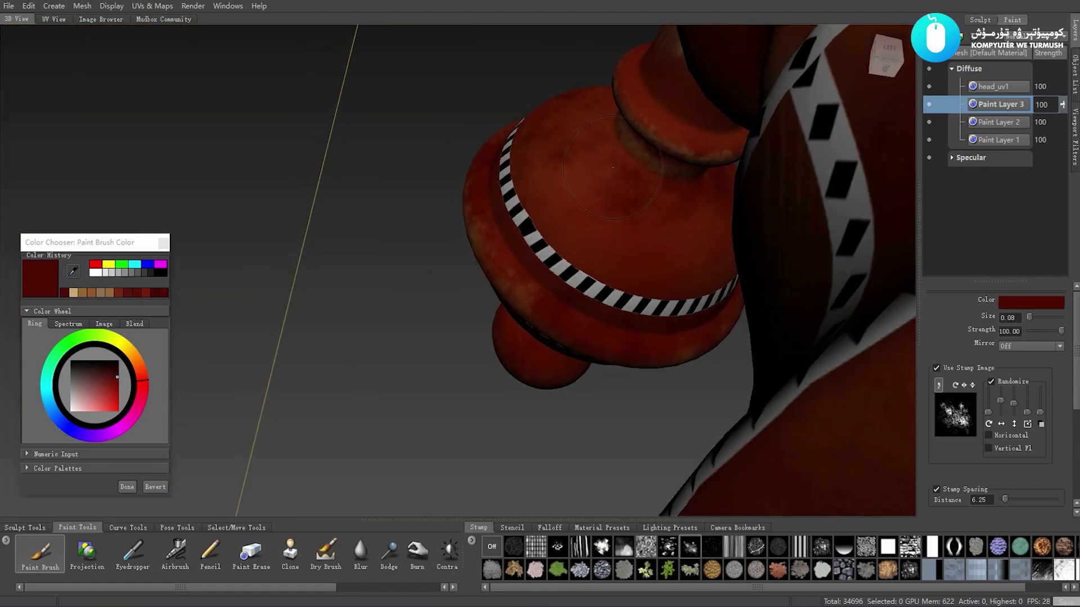
left_click_drag(699, 193, 667, 214, "alt")
left_click_drag(650, 264, 638, 287, "alt")
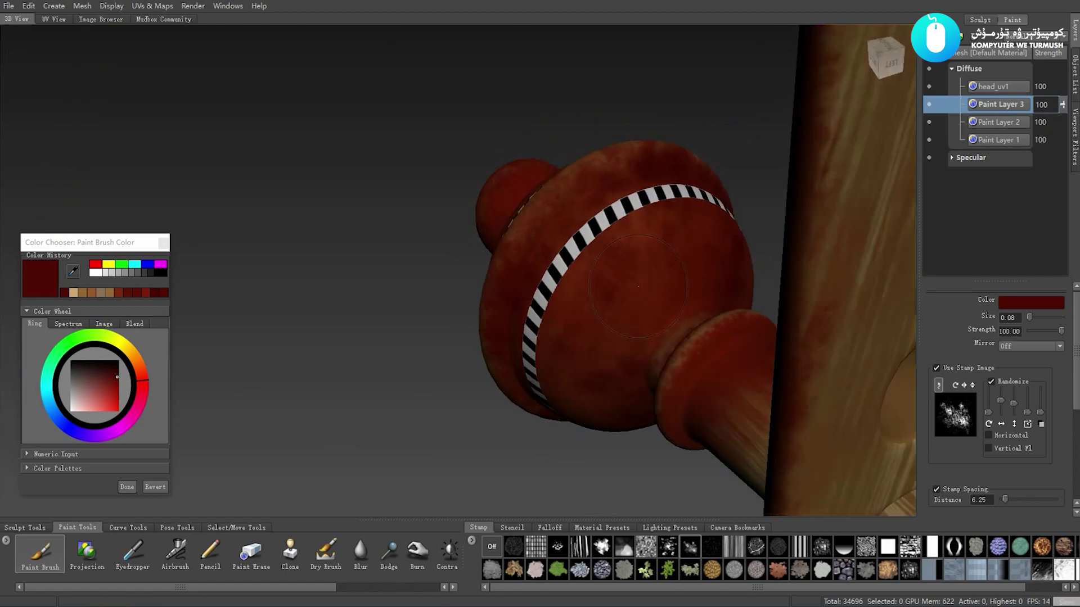
mouse_move(628, 355)
left_mouse_down("alt")
mouse_move(664, 350)
mouse_move(613, 283)
mouse_move(543, 322)
left_mouse_up("alt")
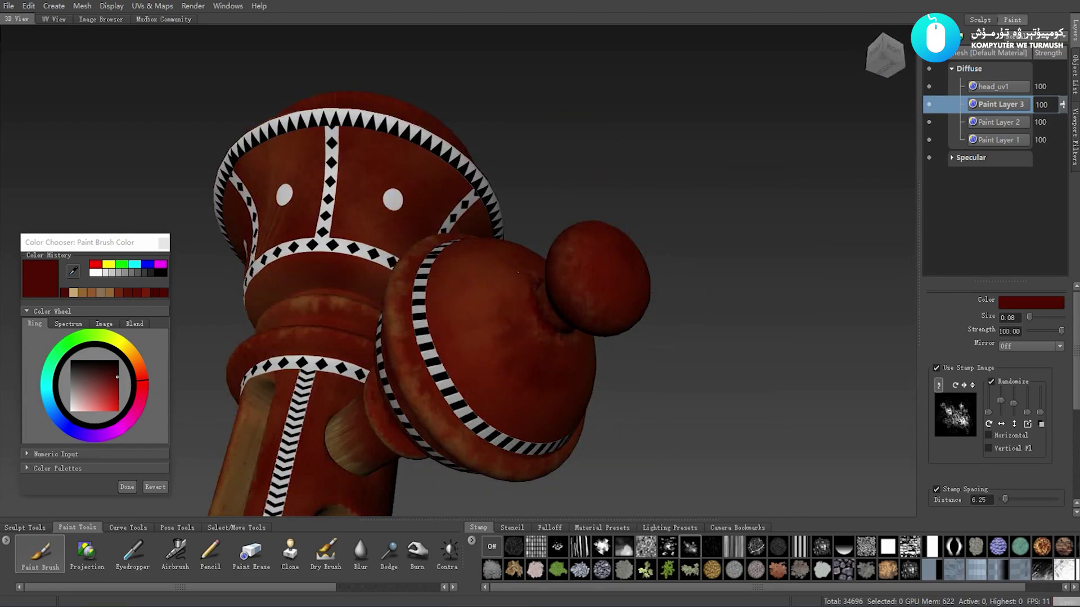
- Cover the knob's remaining sides with grunge, then pull back to view the whole neck
left_click_drag(518, 272, 556, 240, "alt")
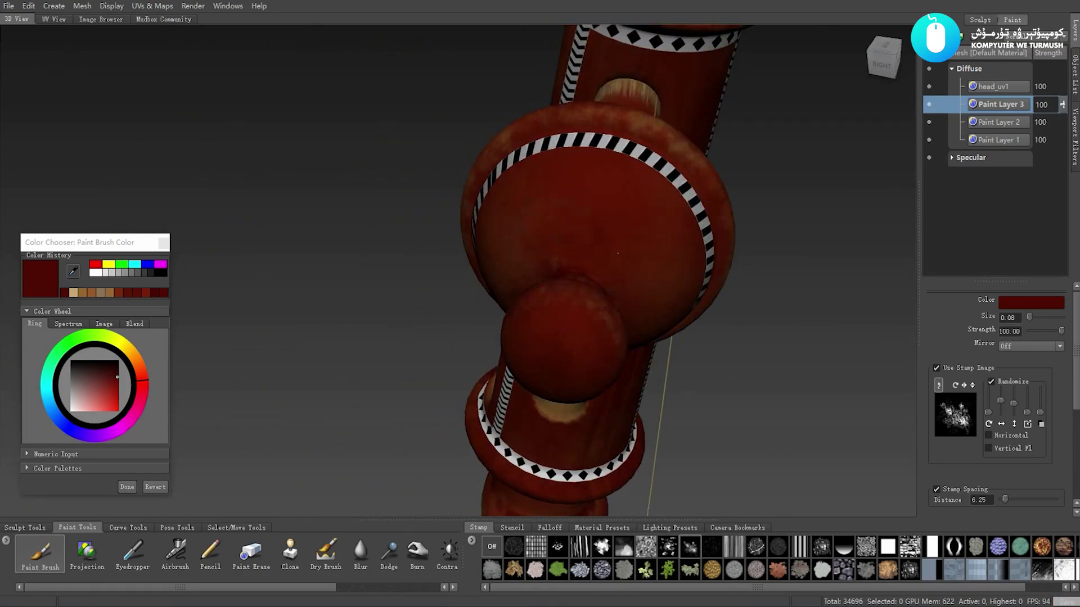
mouse_move(618, 253)
left_mouse_down("alt")
mouse_move(596, 241)
mouse_move(537, 323)
left_mouse_up("alt")
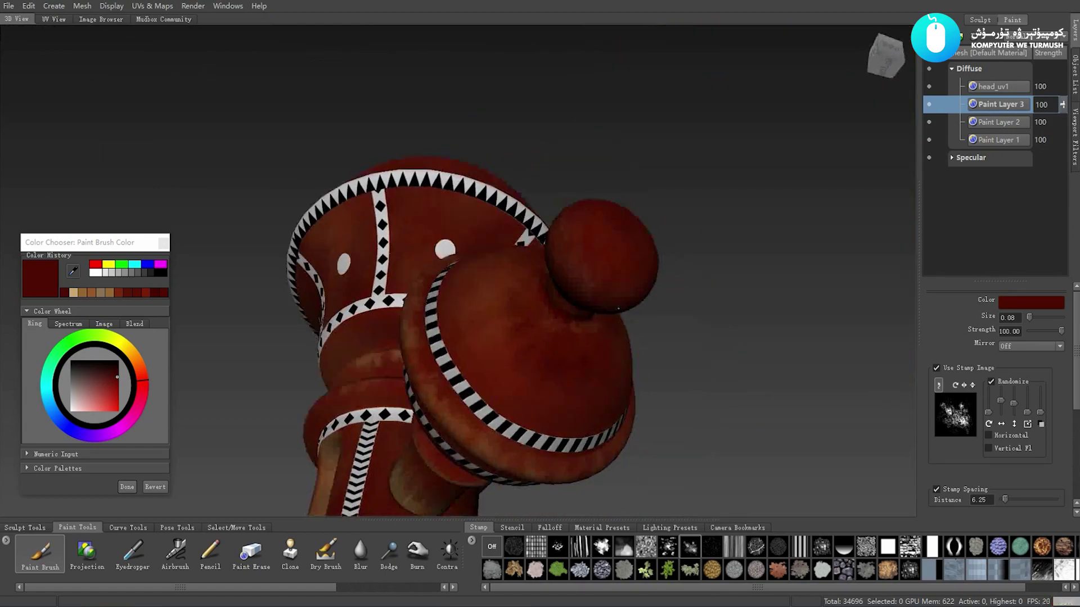
mouse_move(537, 323)
left_mouse_down("alt")
mouse_move(509, 322)
mouse_move(508, 238)
left_mouse_up("alt")
mouse_move(486, 176)
left_mouse_down("alt")
mouse_move(569, 223)
mouse_move(600, 264)
mouse_move(458, 263)
mouse_move(597, 268)
mouse_move(567, 287)
left_mouse_up("alt")
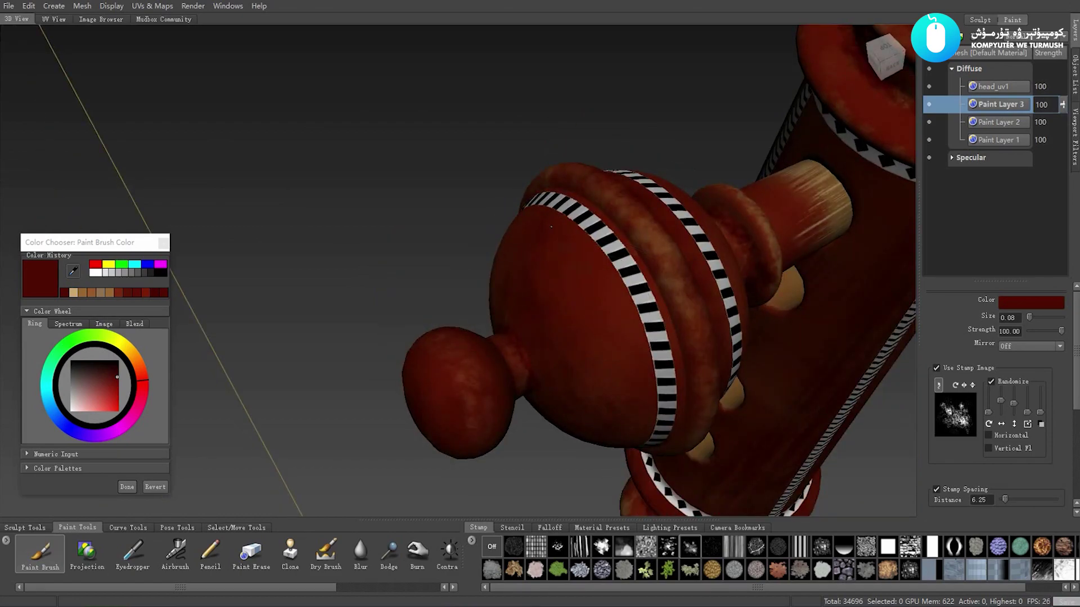
left_click_drag(551, 227, 576, 294, "alt")
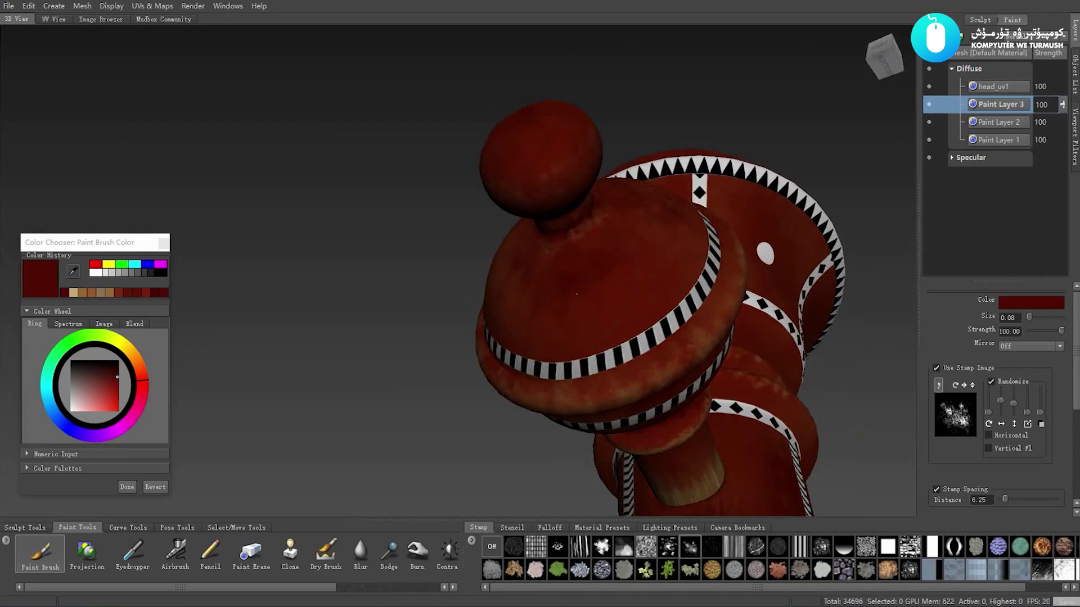
left_click_drag(578, 346, 581, 304, "alt")
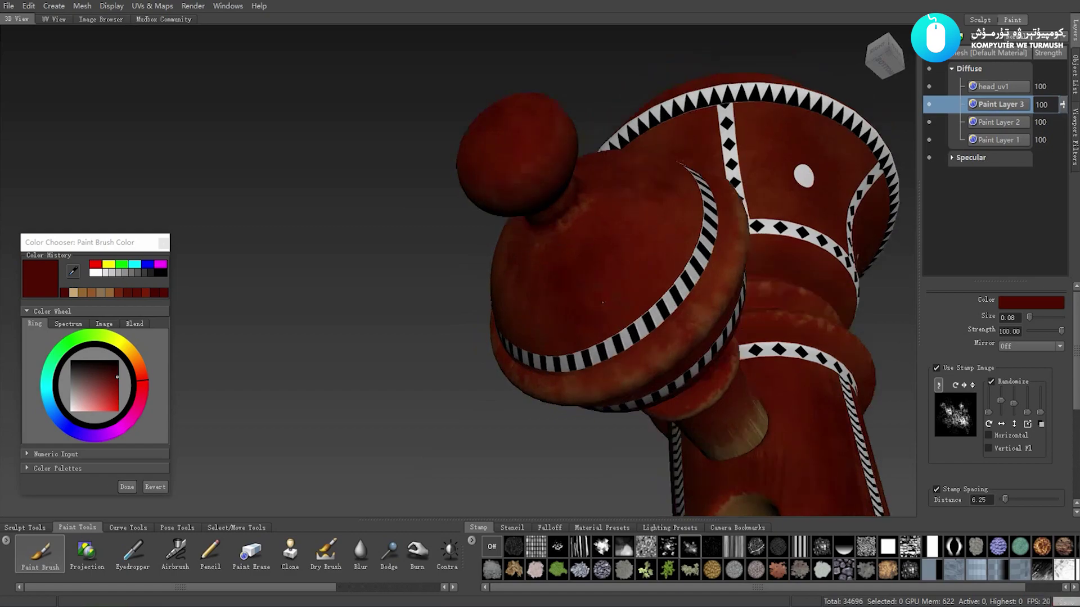
scroll(580, 292, "up", 3)
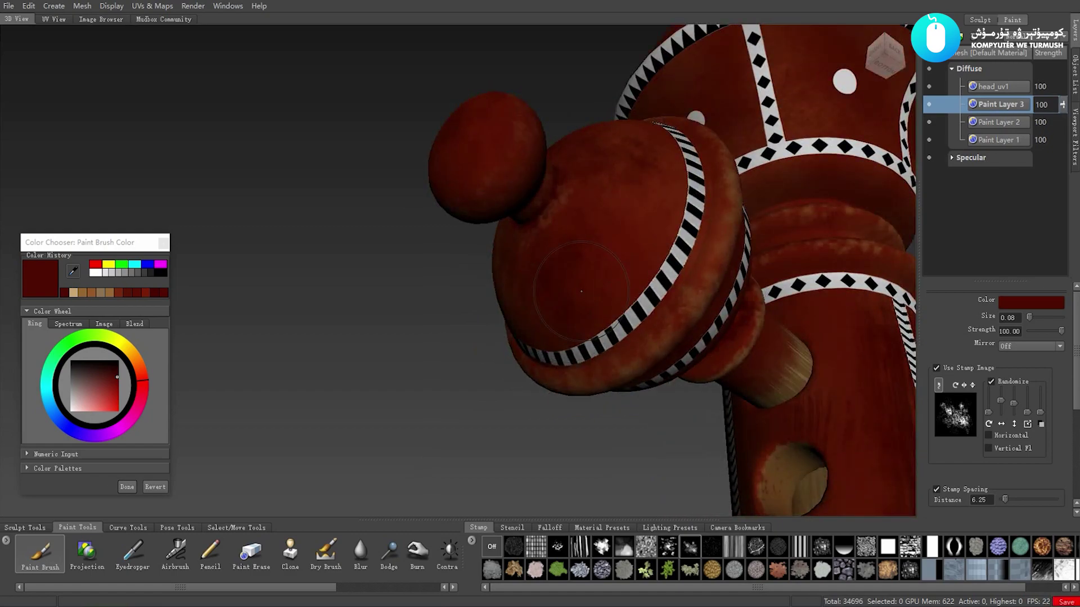
mouse_move(533, 226)
left_mouse_down("alt")
mouse_move(544, 312)
mouse_move(604, 317)
mouse_move(279, 321)
left_mouse_up("alt")
left_click_drag(416, 226, 473, 301, "alt")
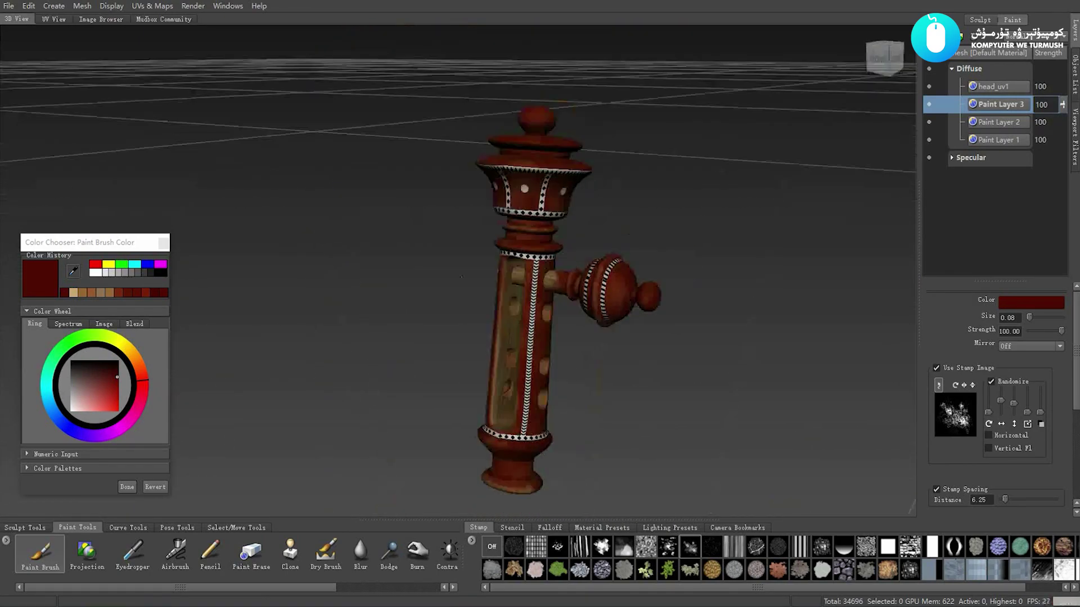
right_click_drag(473, 300, 474, 299, "alt")
middle_click_drag(493, 295, 506, 326, "alt")
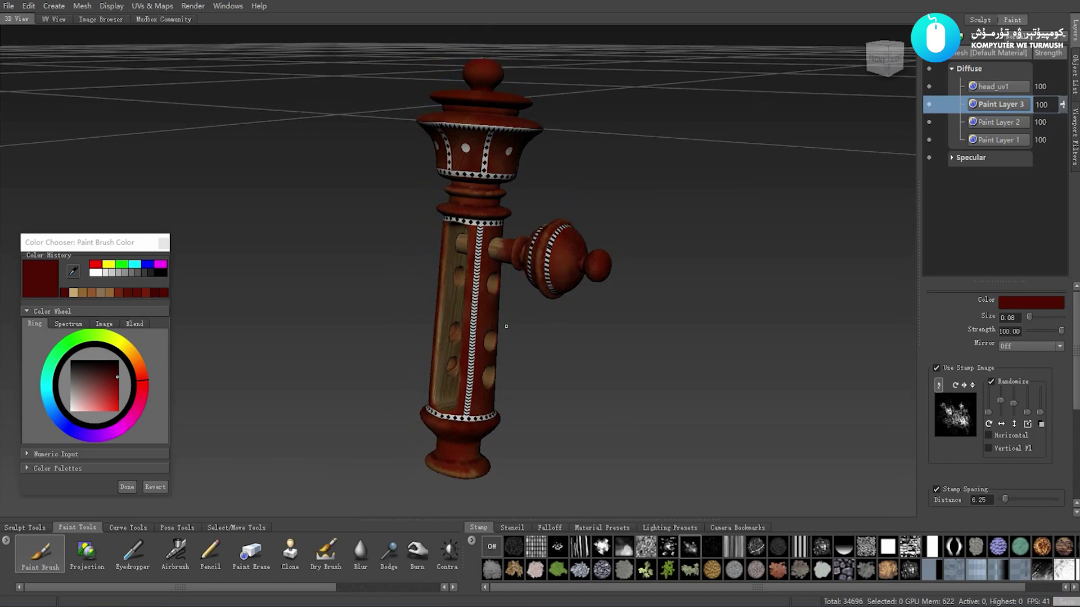
left_click_drag(506, 326, 513, 327, "alt")
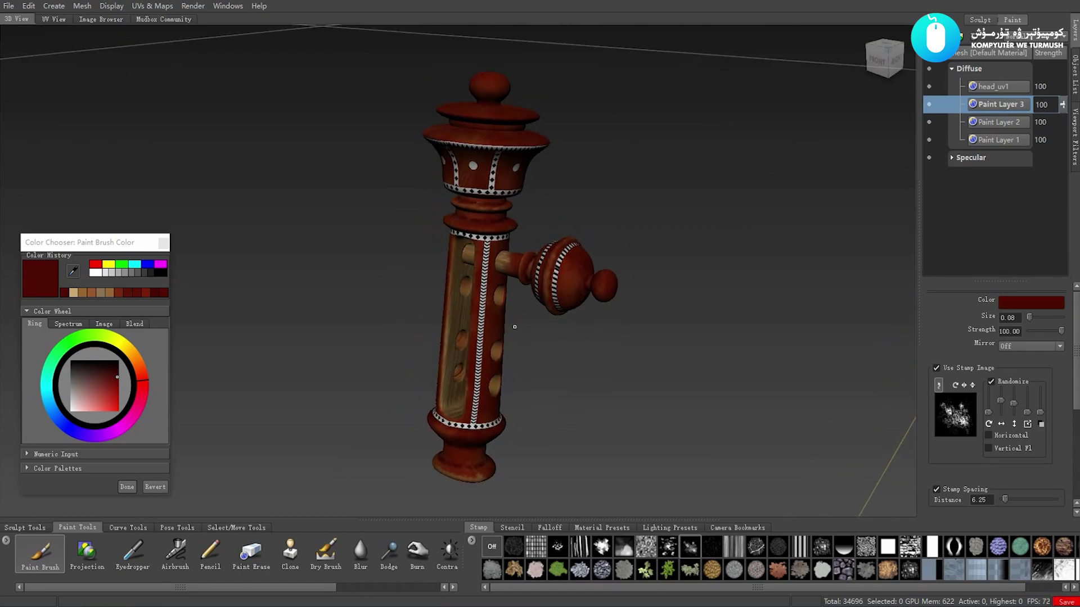